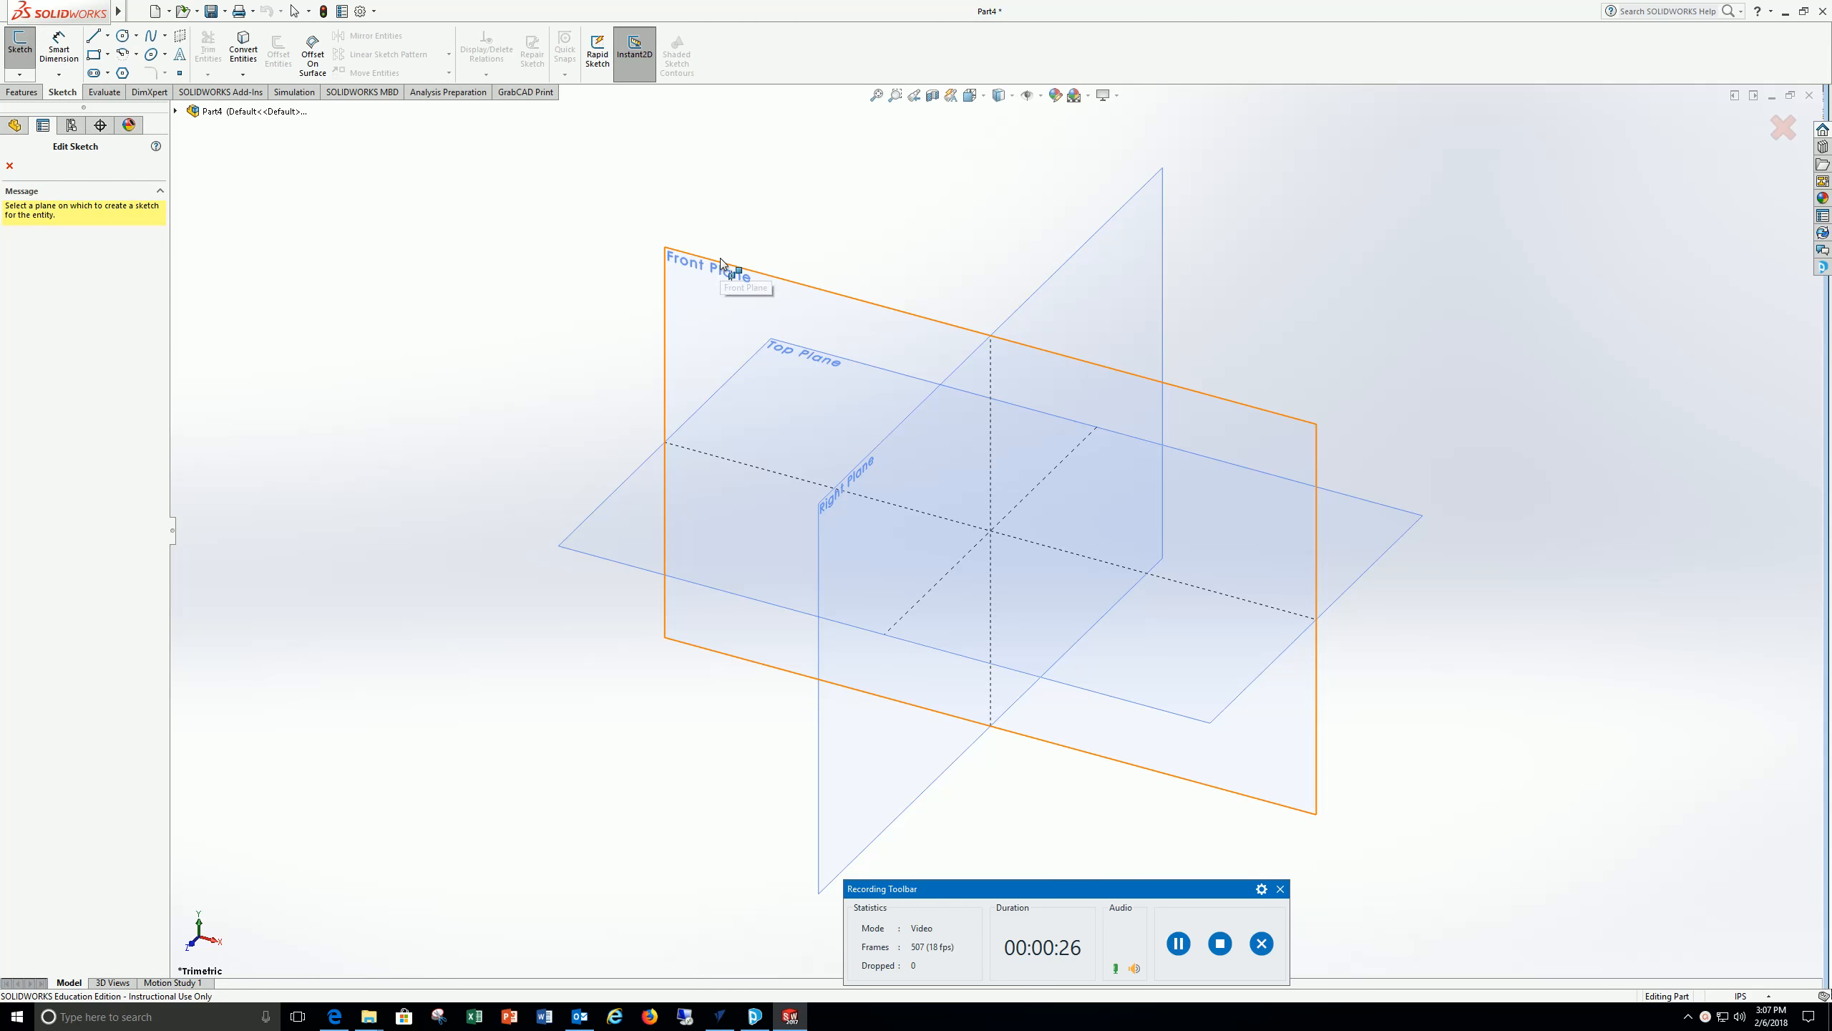
Start a sketch on the Front Plane and draw a vertical line about 2.17 in long upward from the origin
left_click(718, 270)
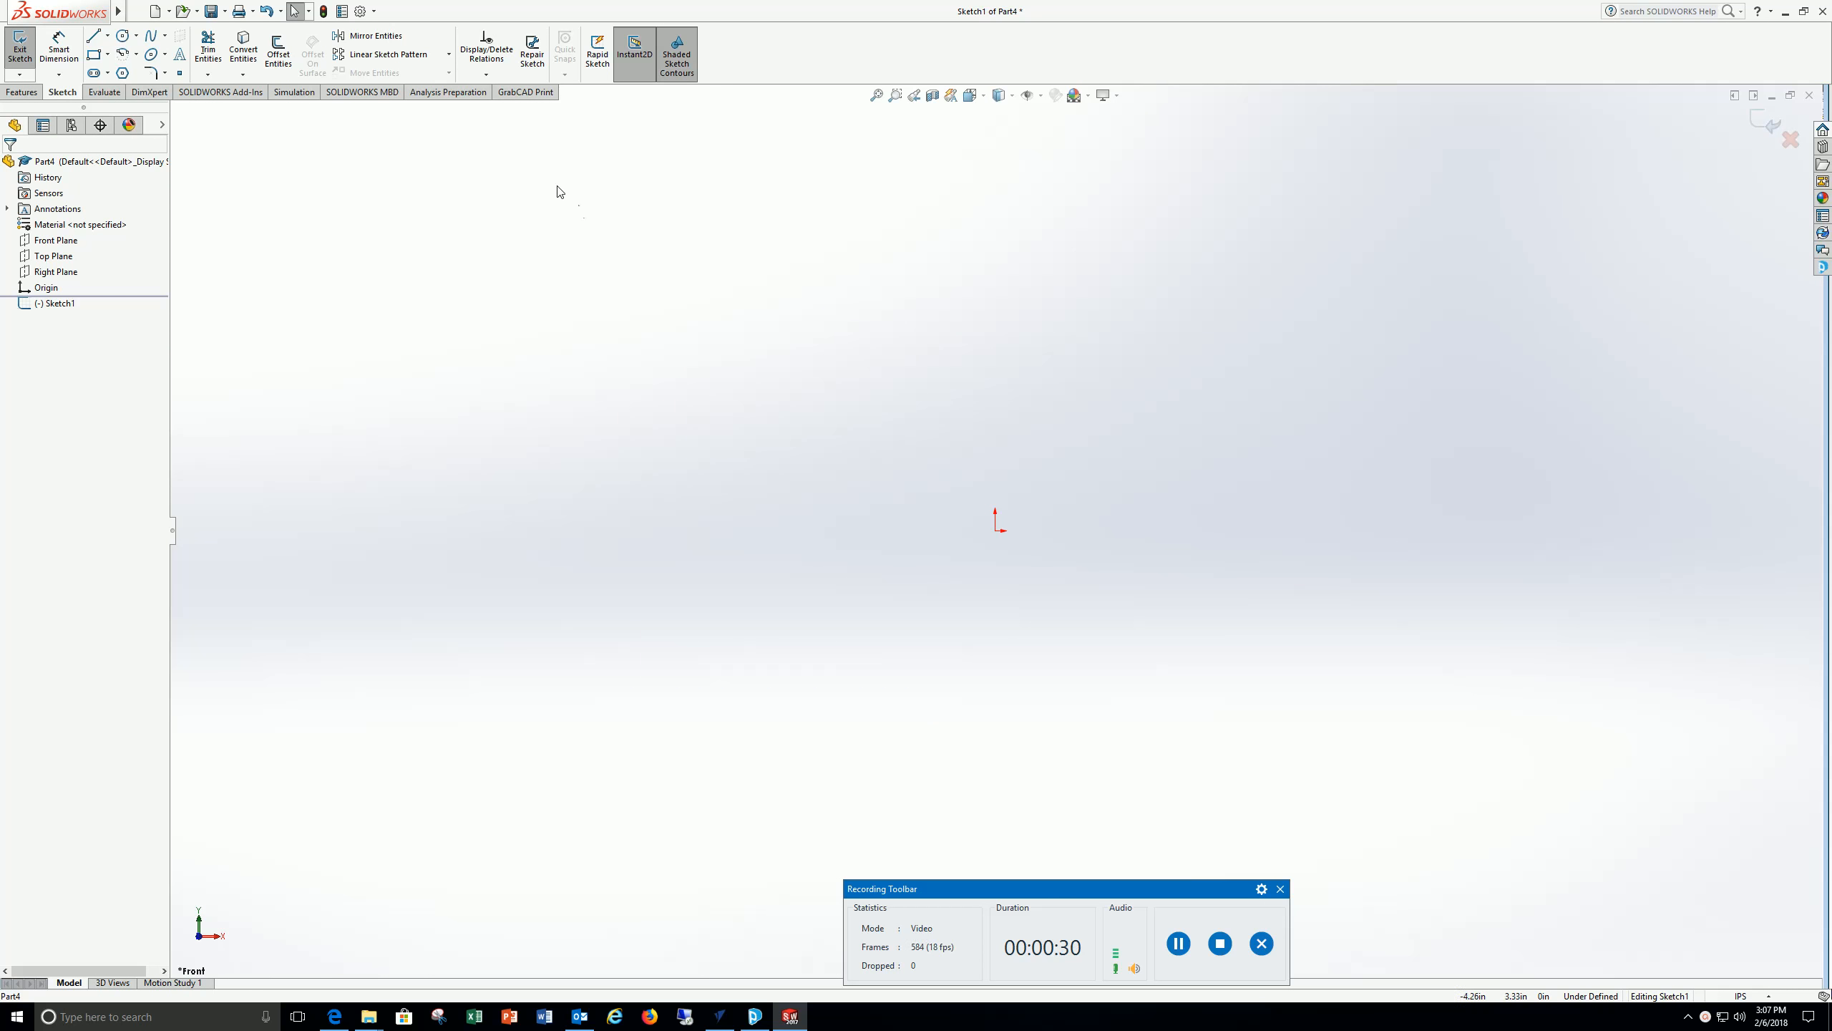
left_click(93, 37)
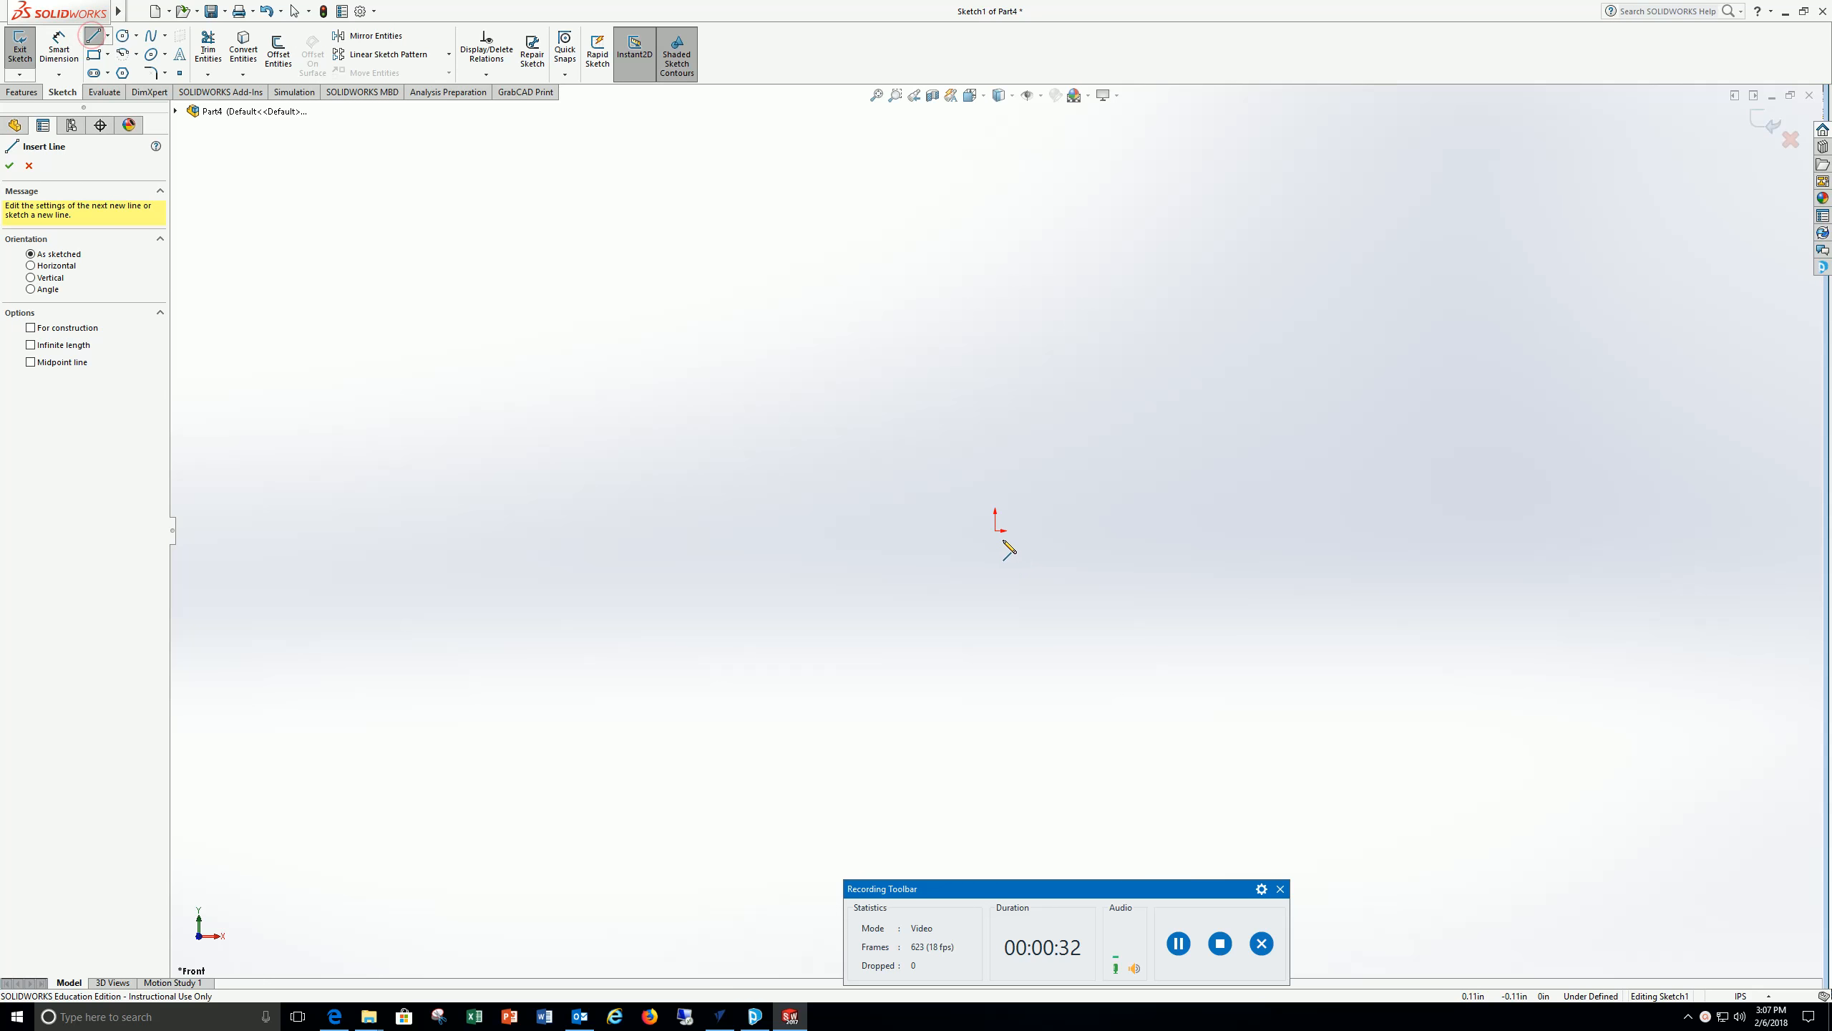
left_click(997, 532)
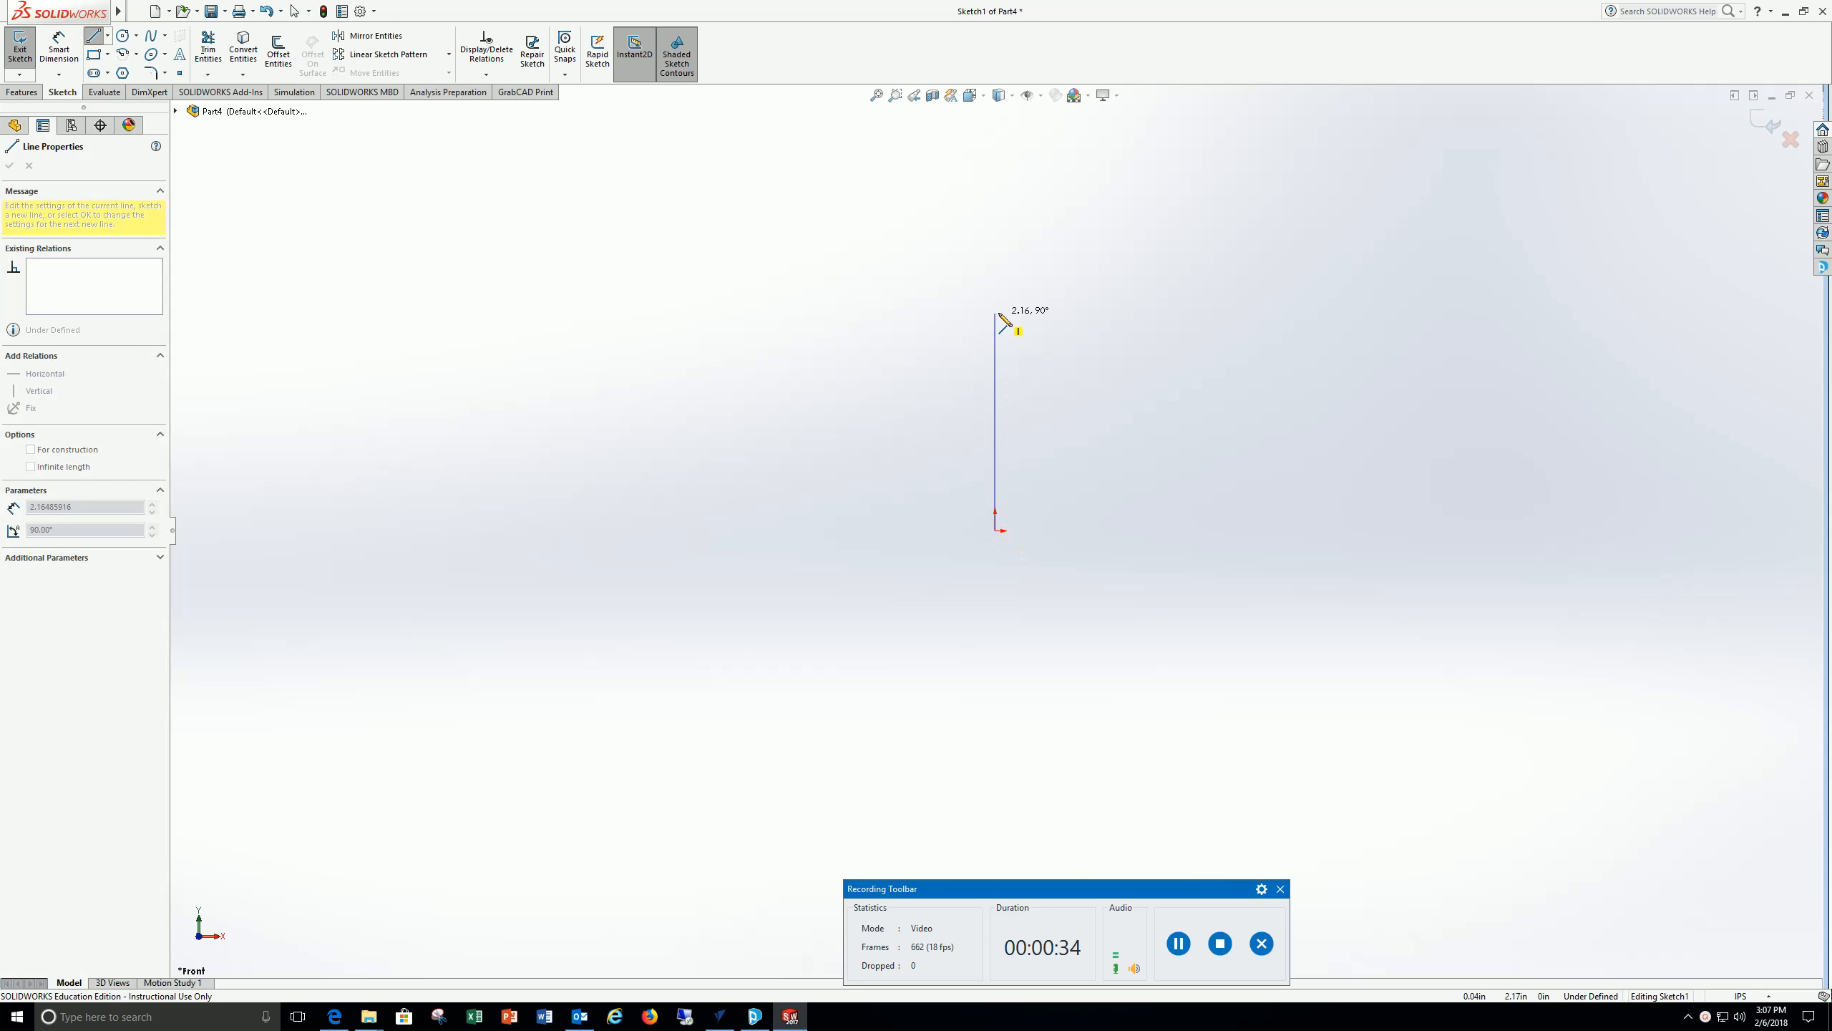
left_click(996, 313)
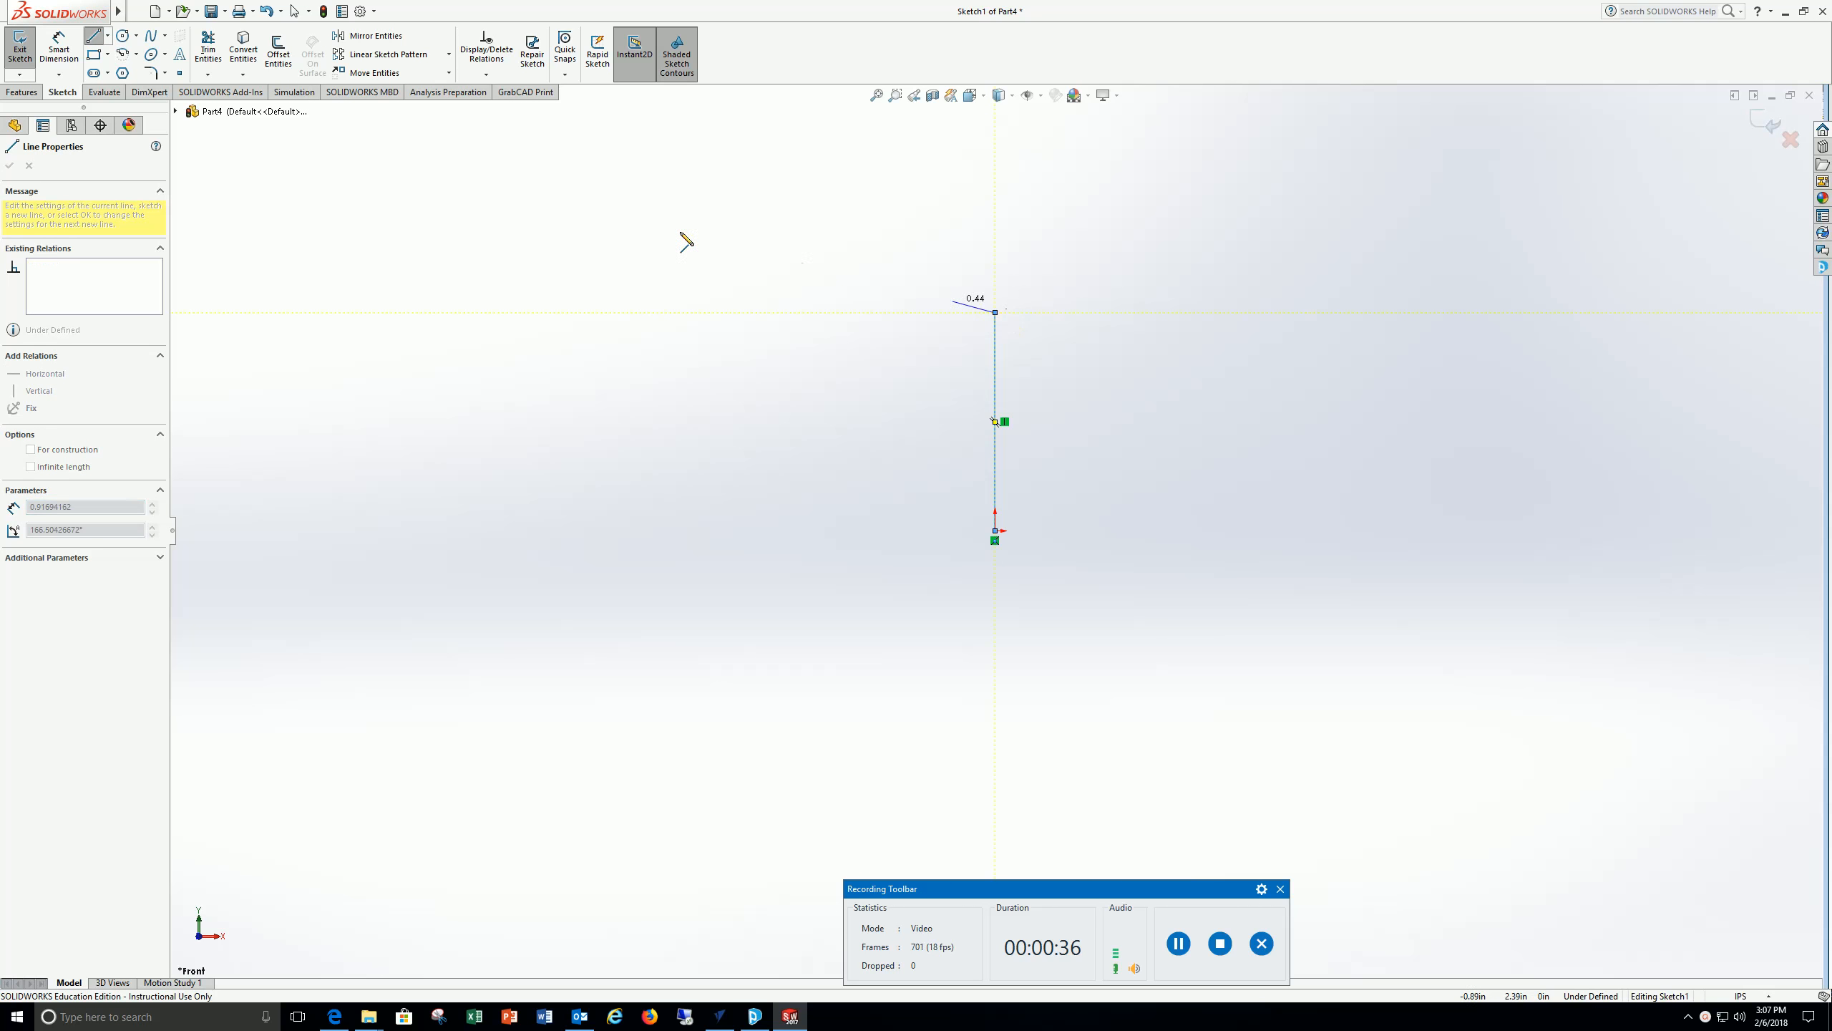
Dimension the vertical line's length to 6.5 in, placing the dimension to its left
left_click(58, 48)
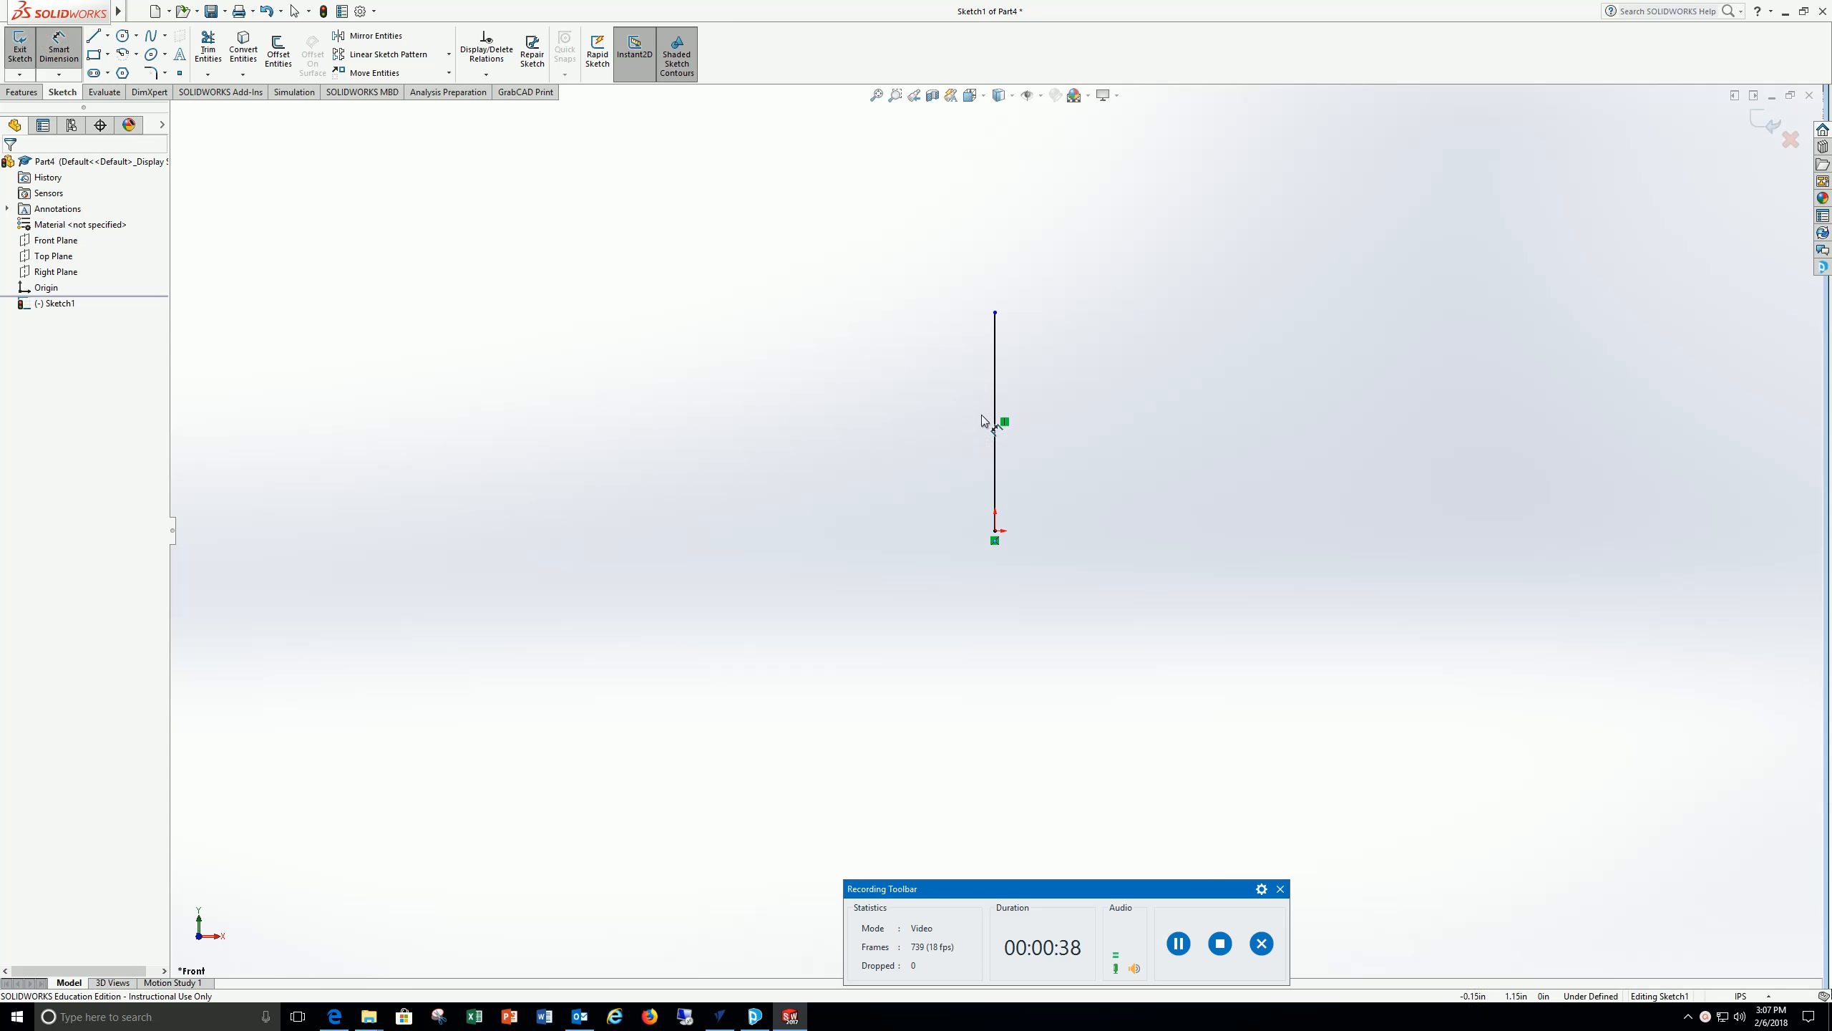
left_click(993, 413)
left_click(916, 418)
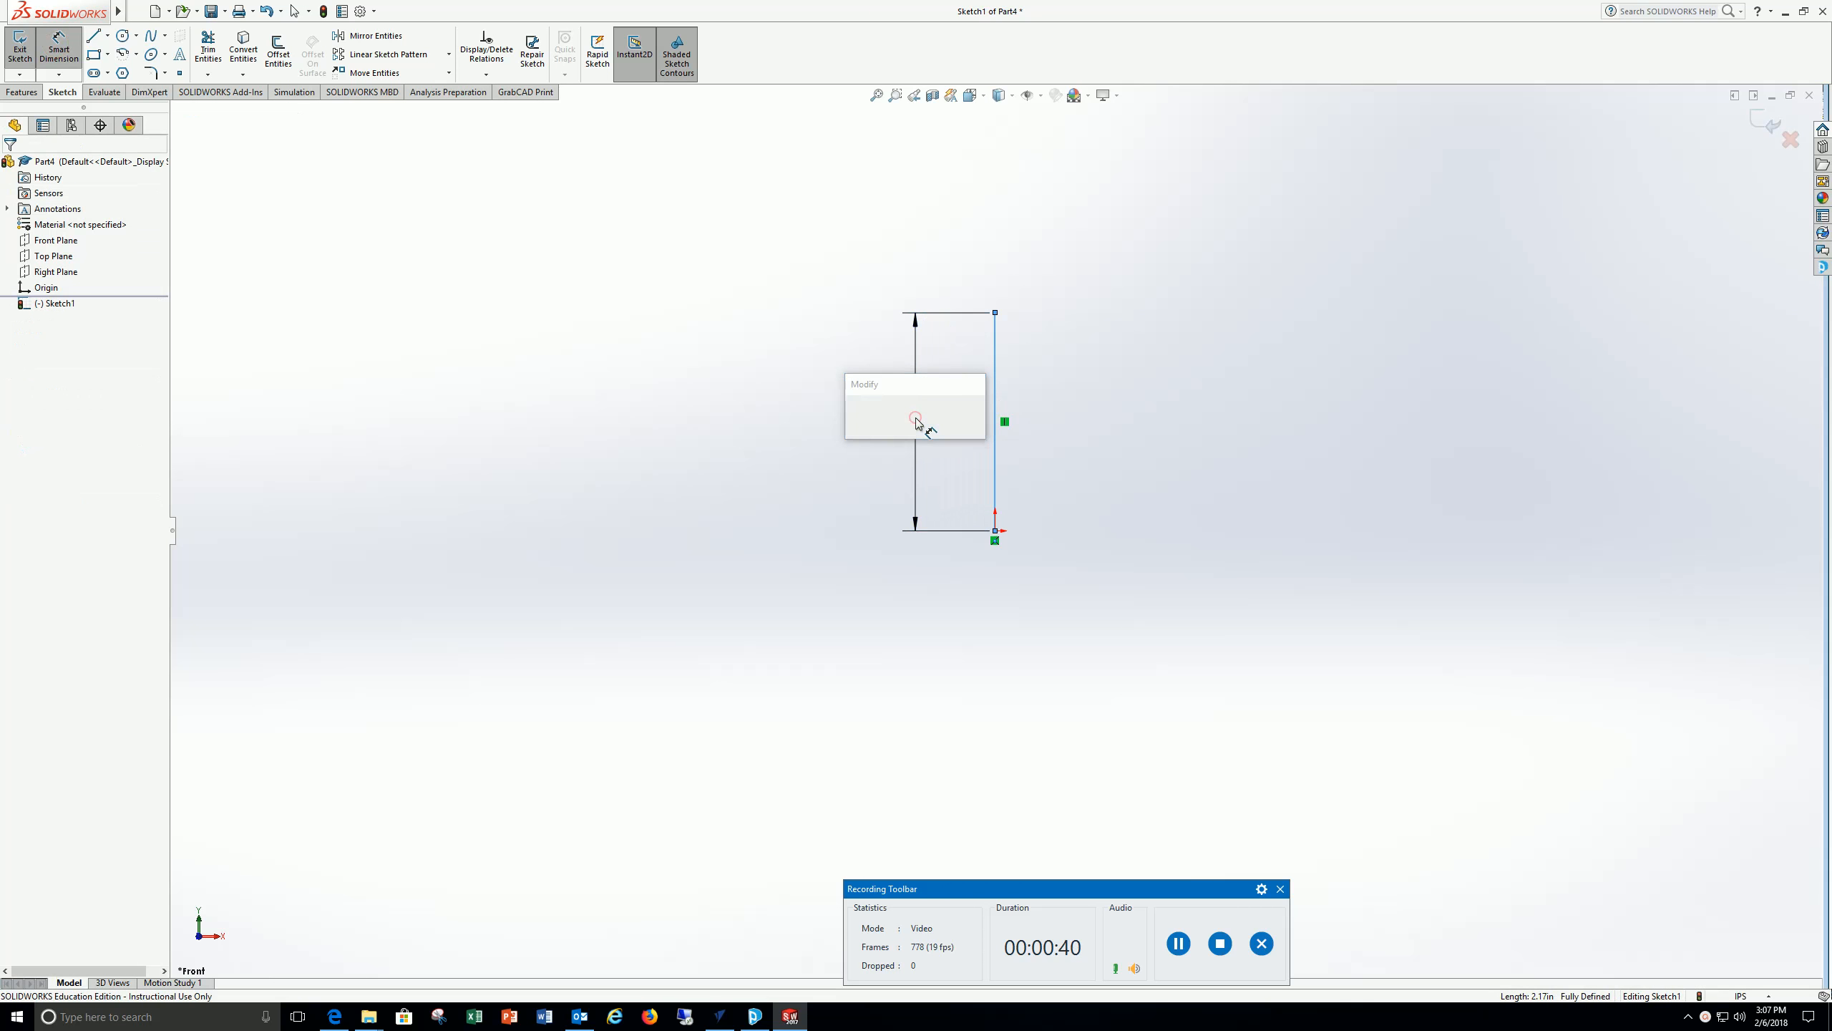
type("6.5")
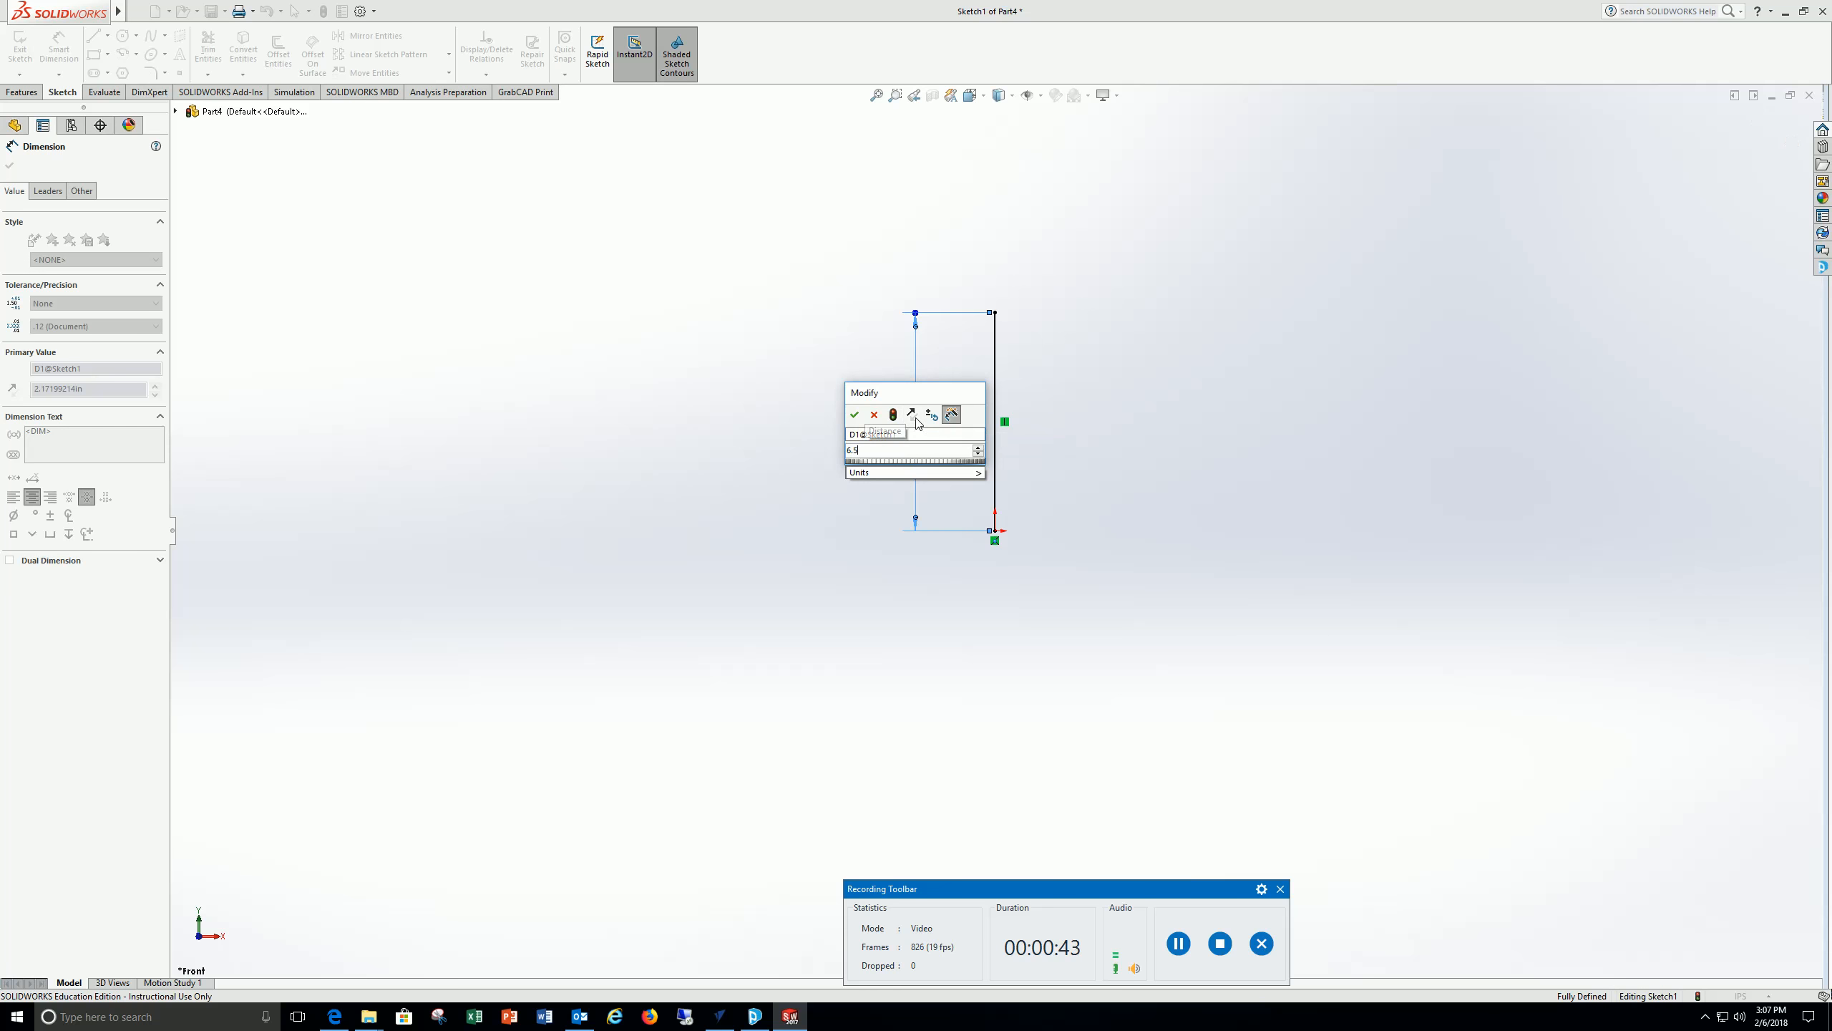
key("Return")
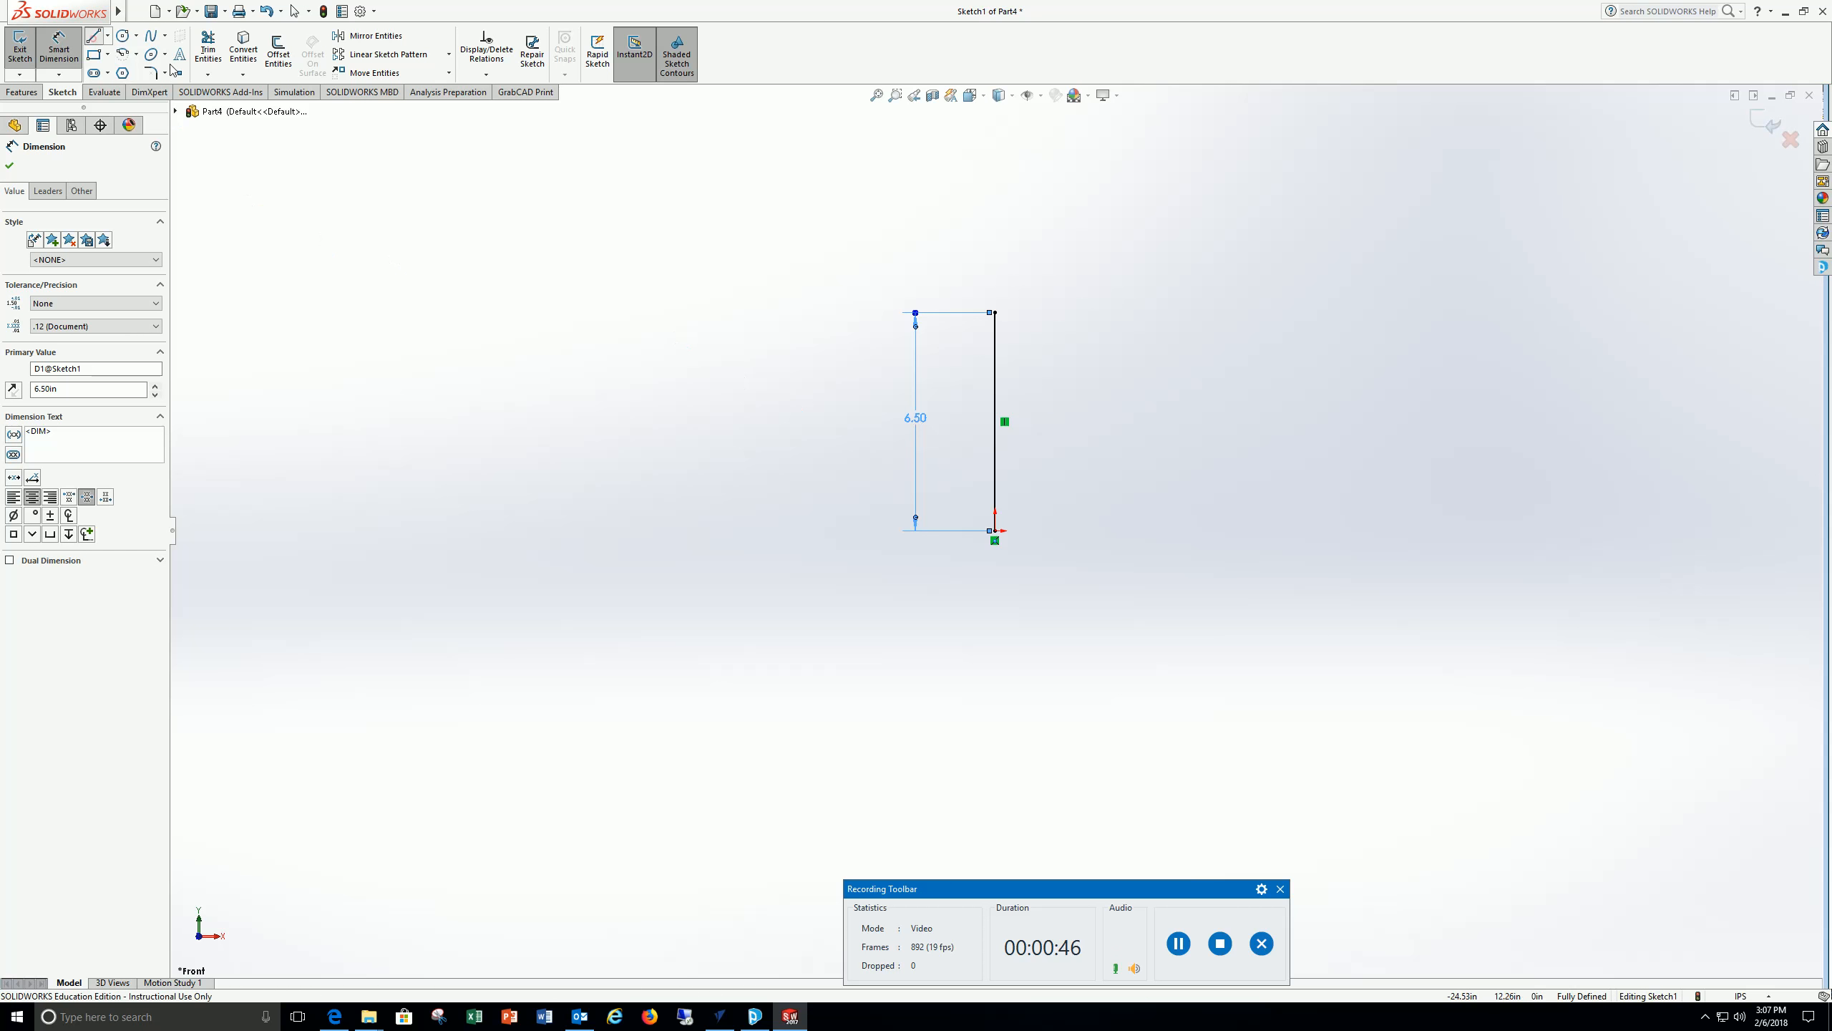
Draw a horizontal line from the origin to the right and dimension it to 5.5 in below the line
left_click(94, 37)
left_click(995, 531)
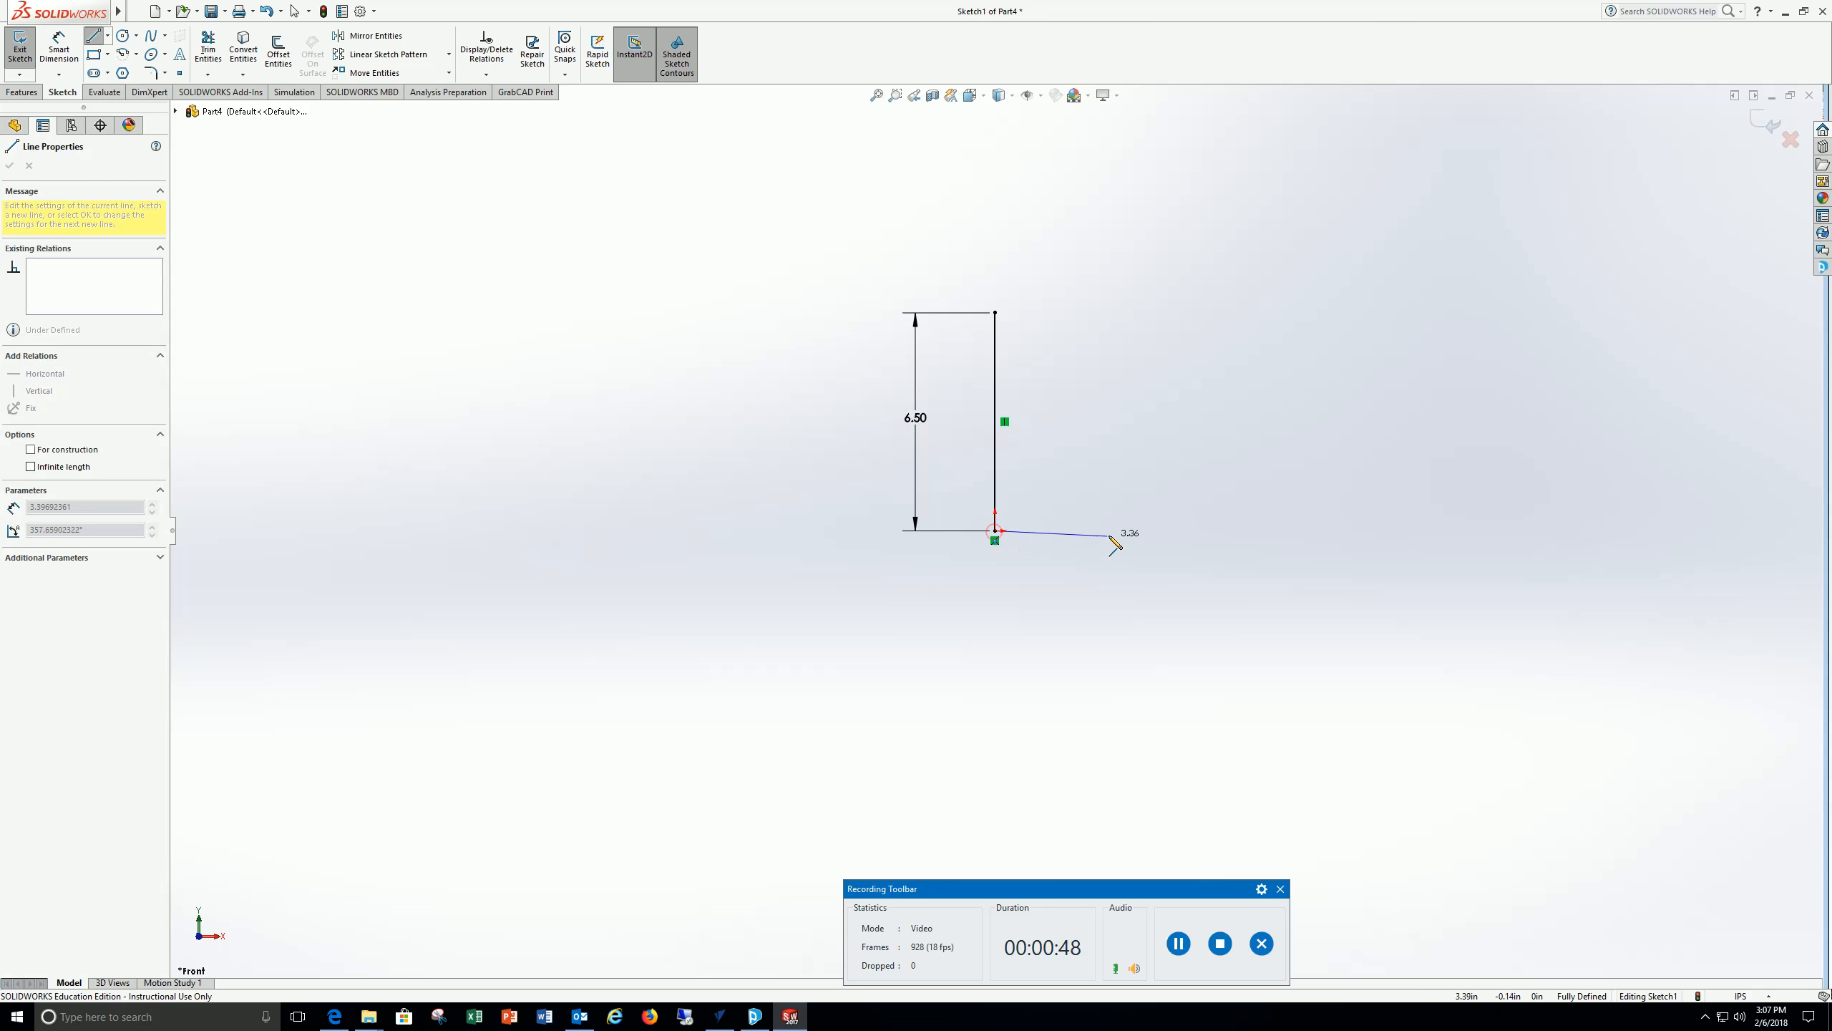
left_click(1119, 531)
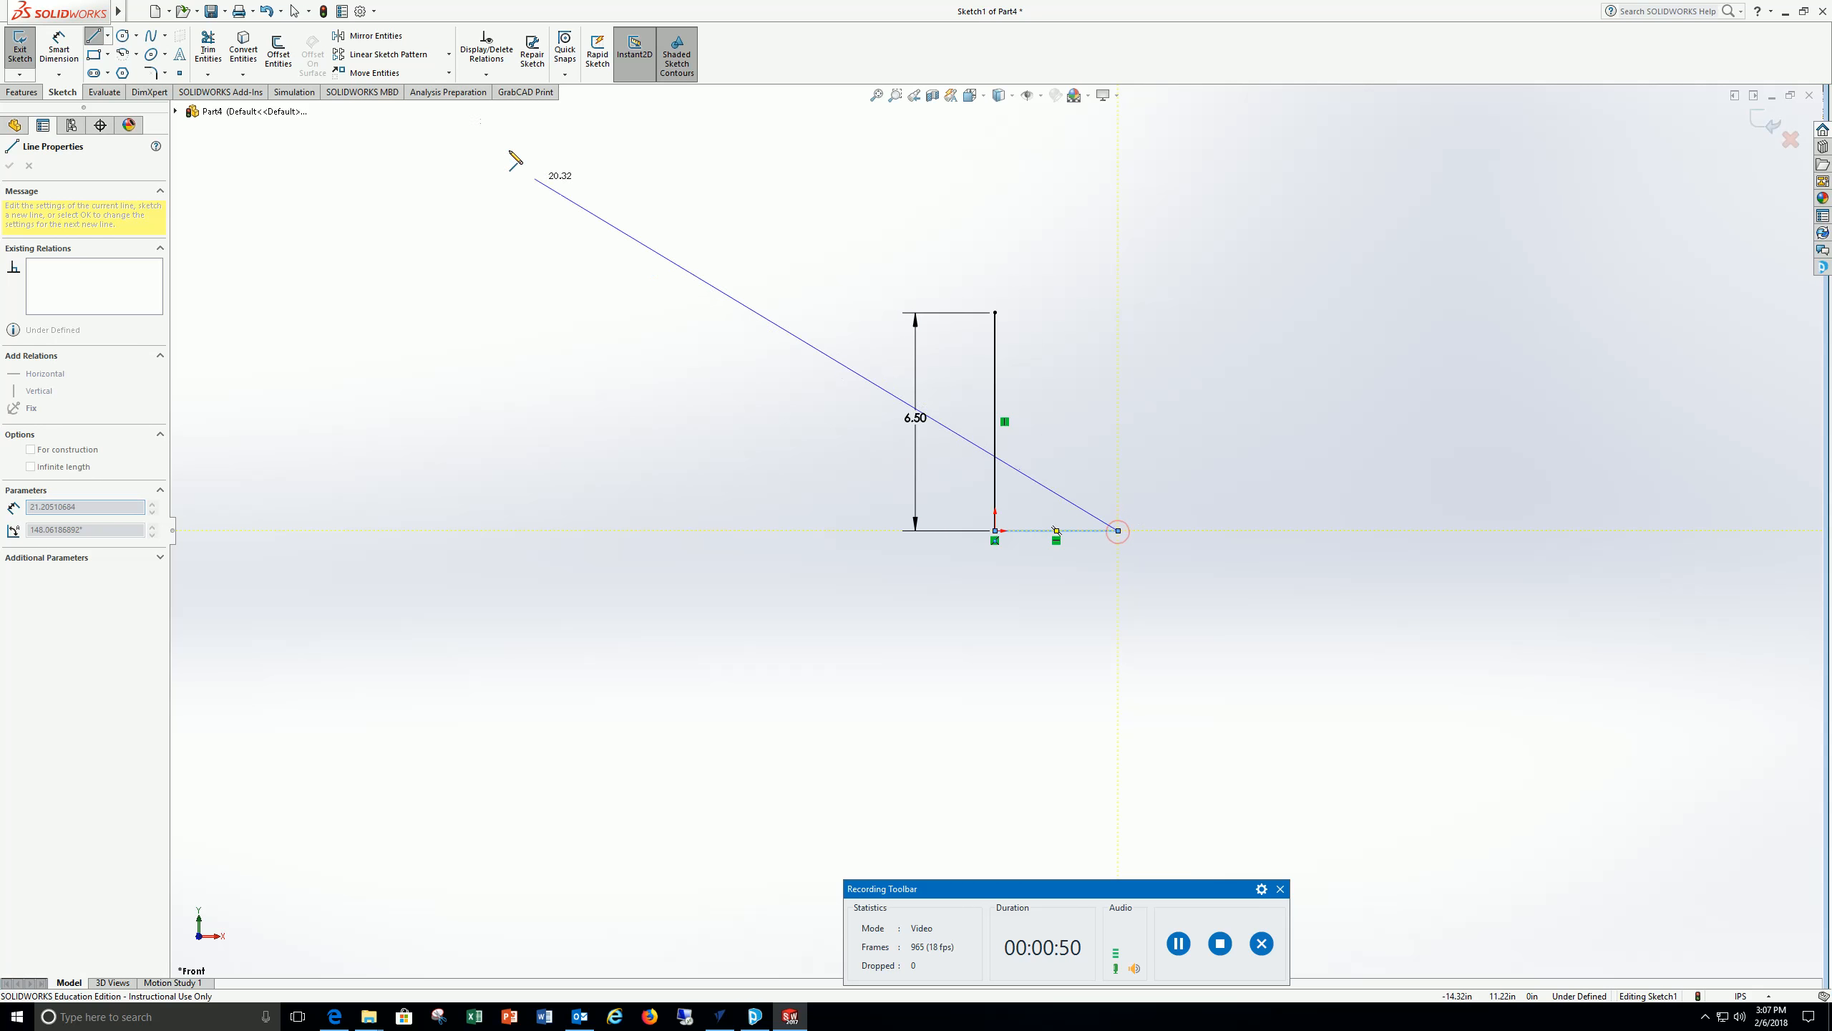
left_click(58, 51)
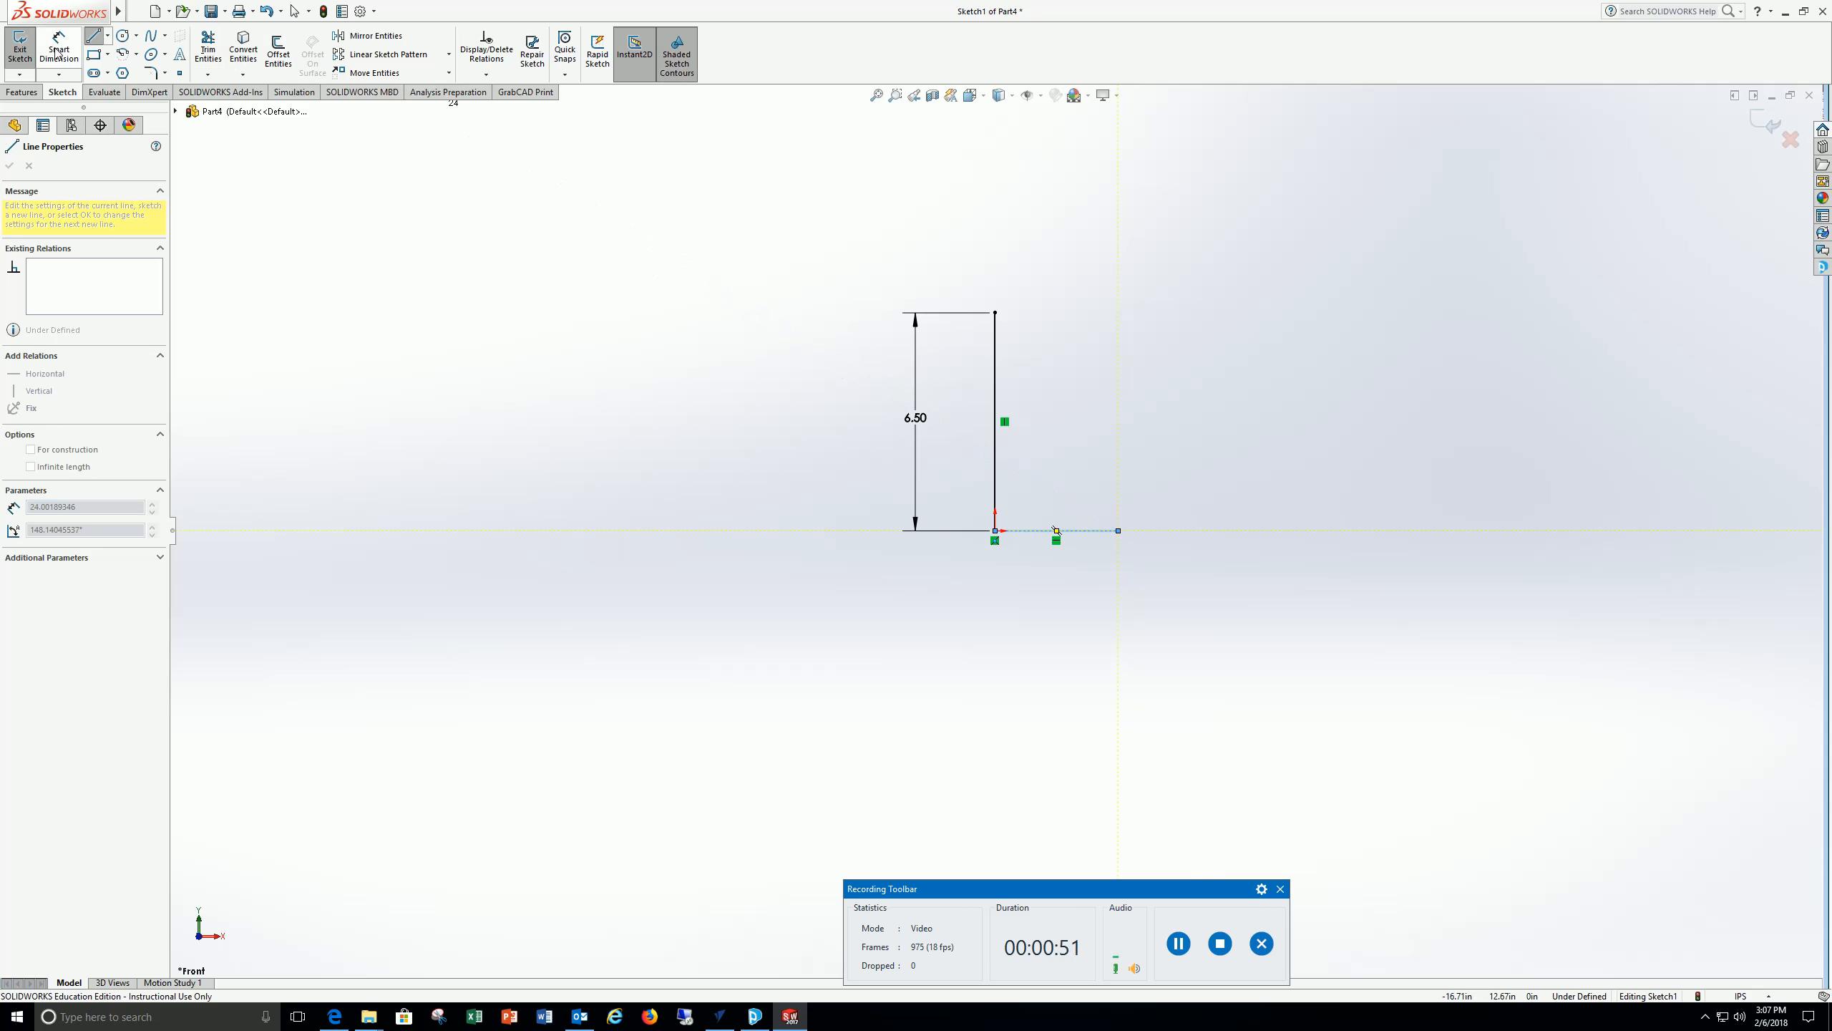
left_click(1092, 531)
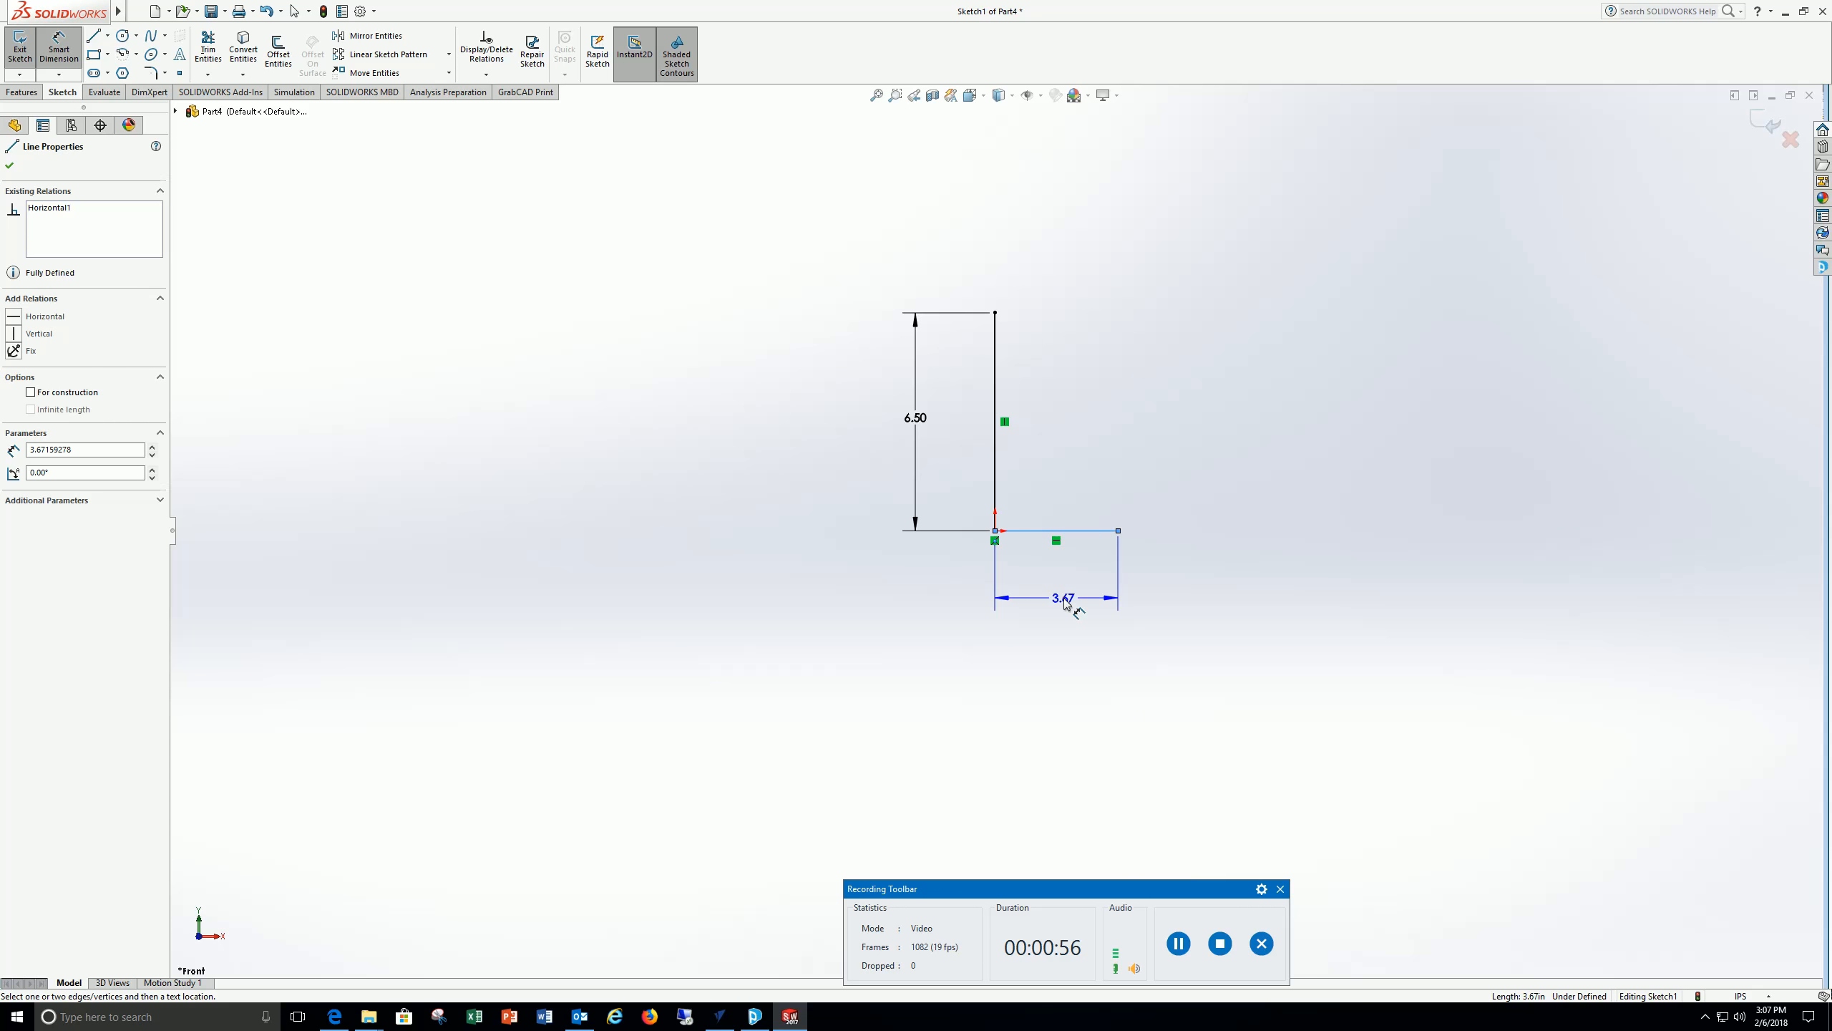
left_click(1067, 603)
type("5")
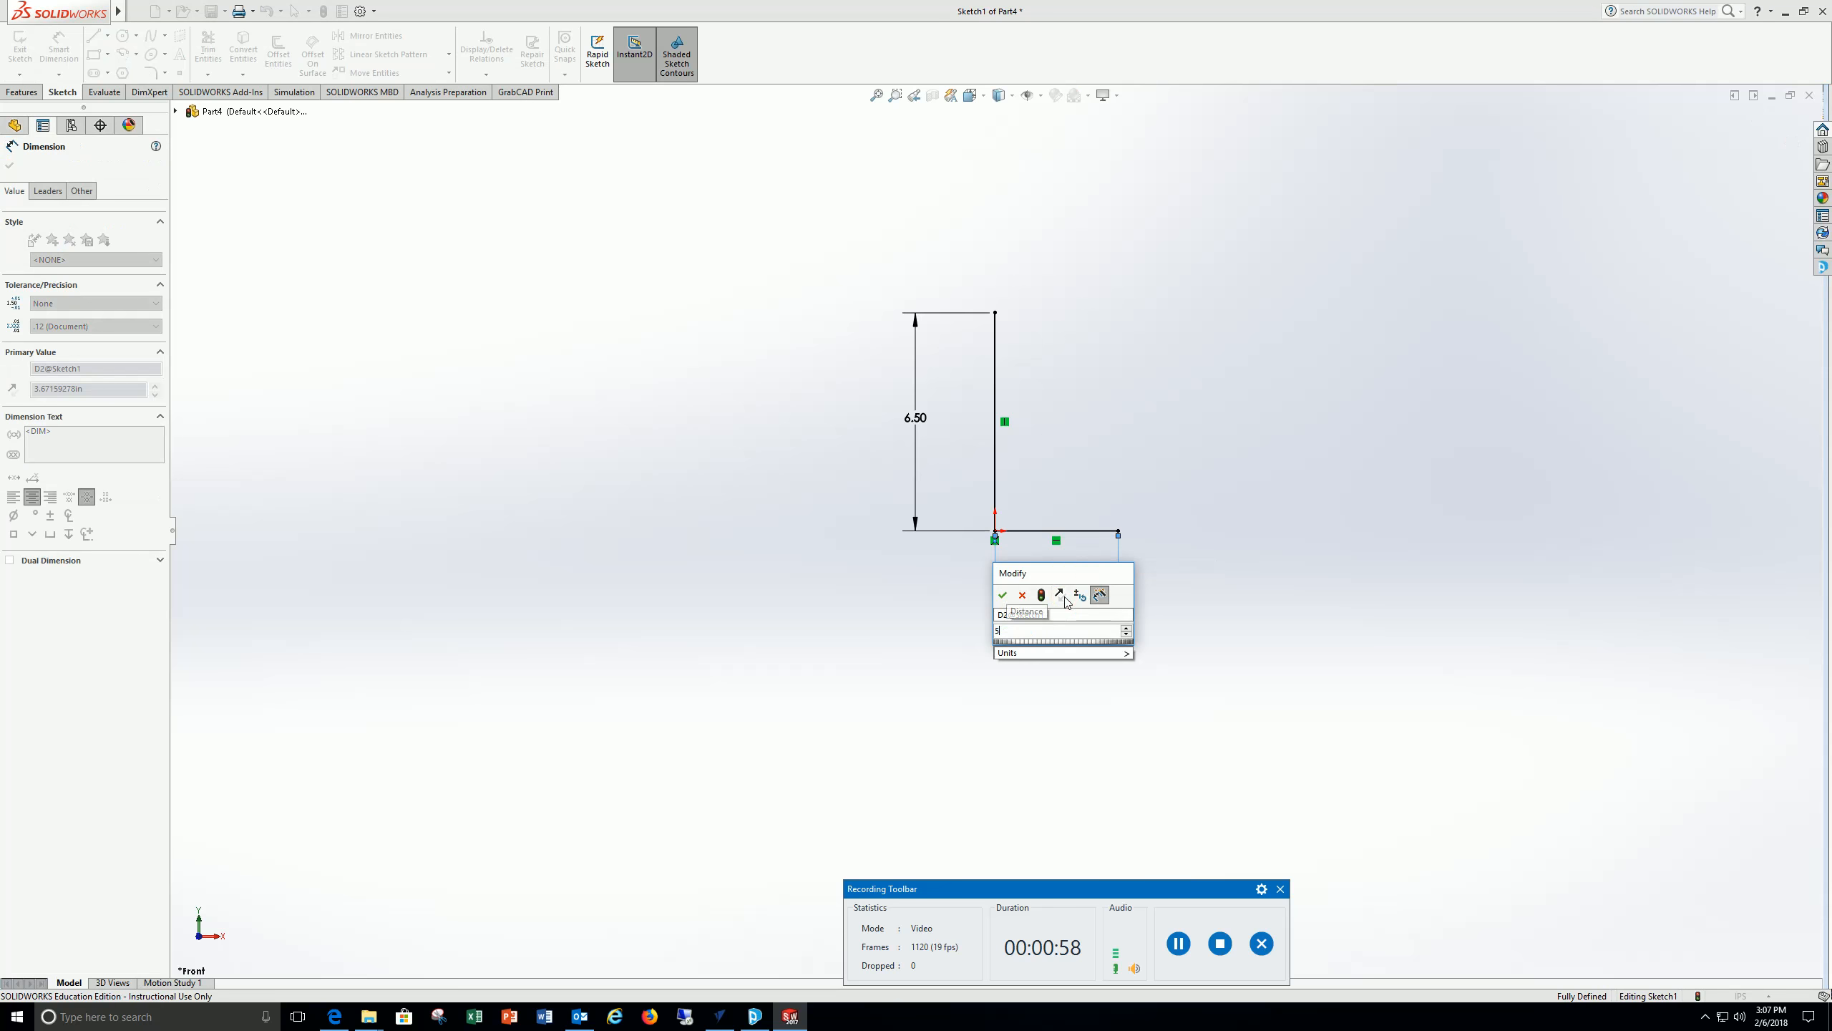
type(".5")
key("Return")
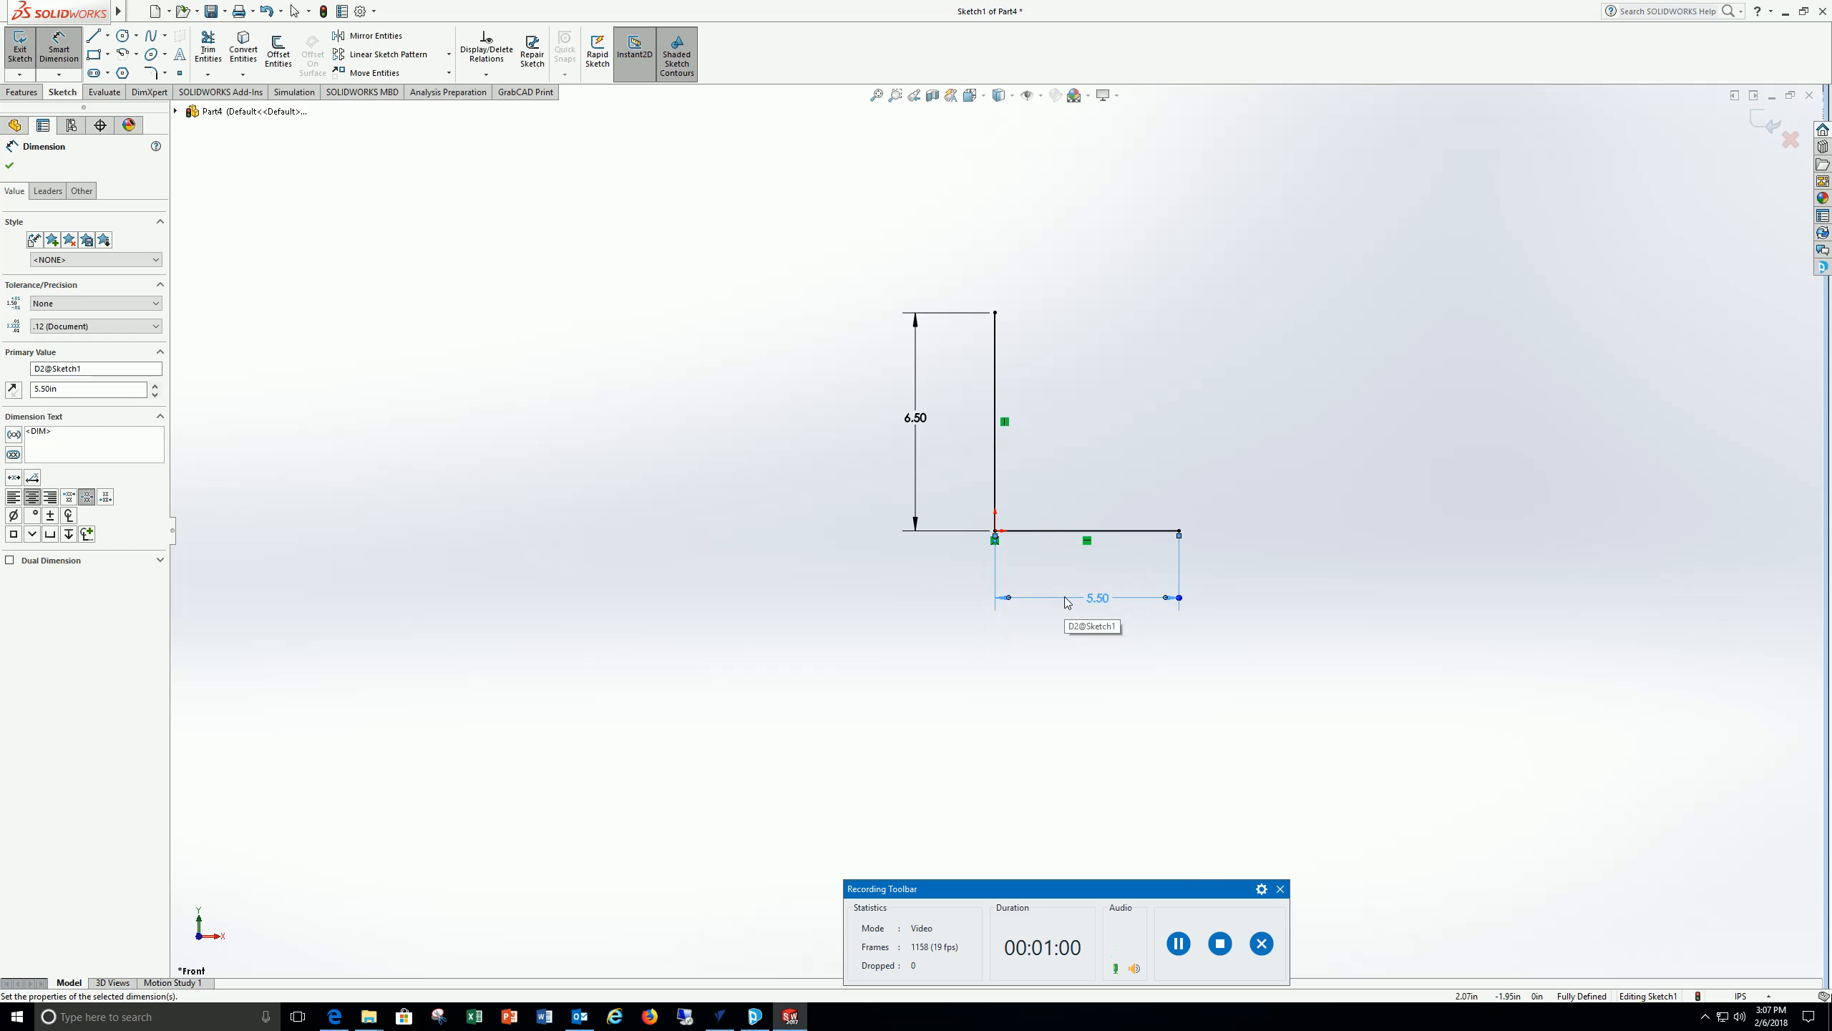
Draw a vertical line upward from the right end of the 5.5 in base line and dimension it to 2.5 in
left_click(94, 34)
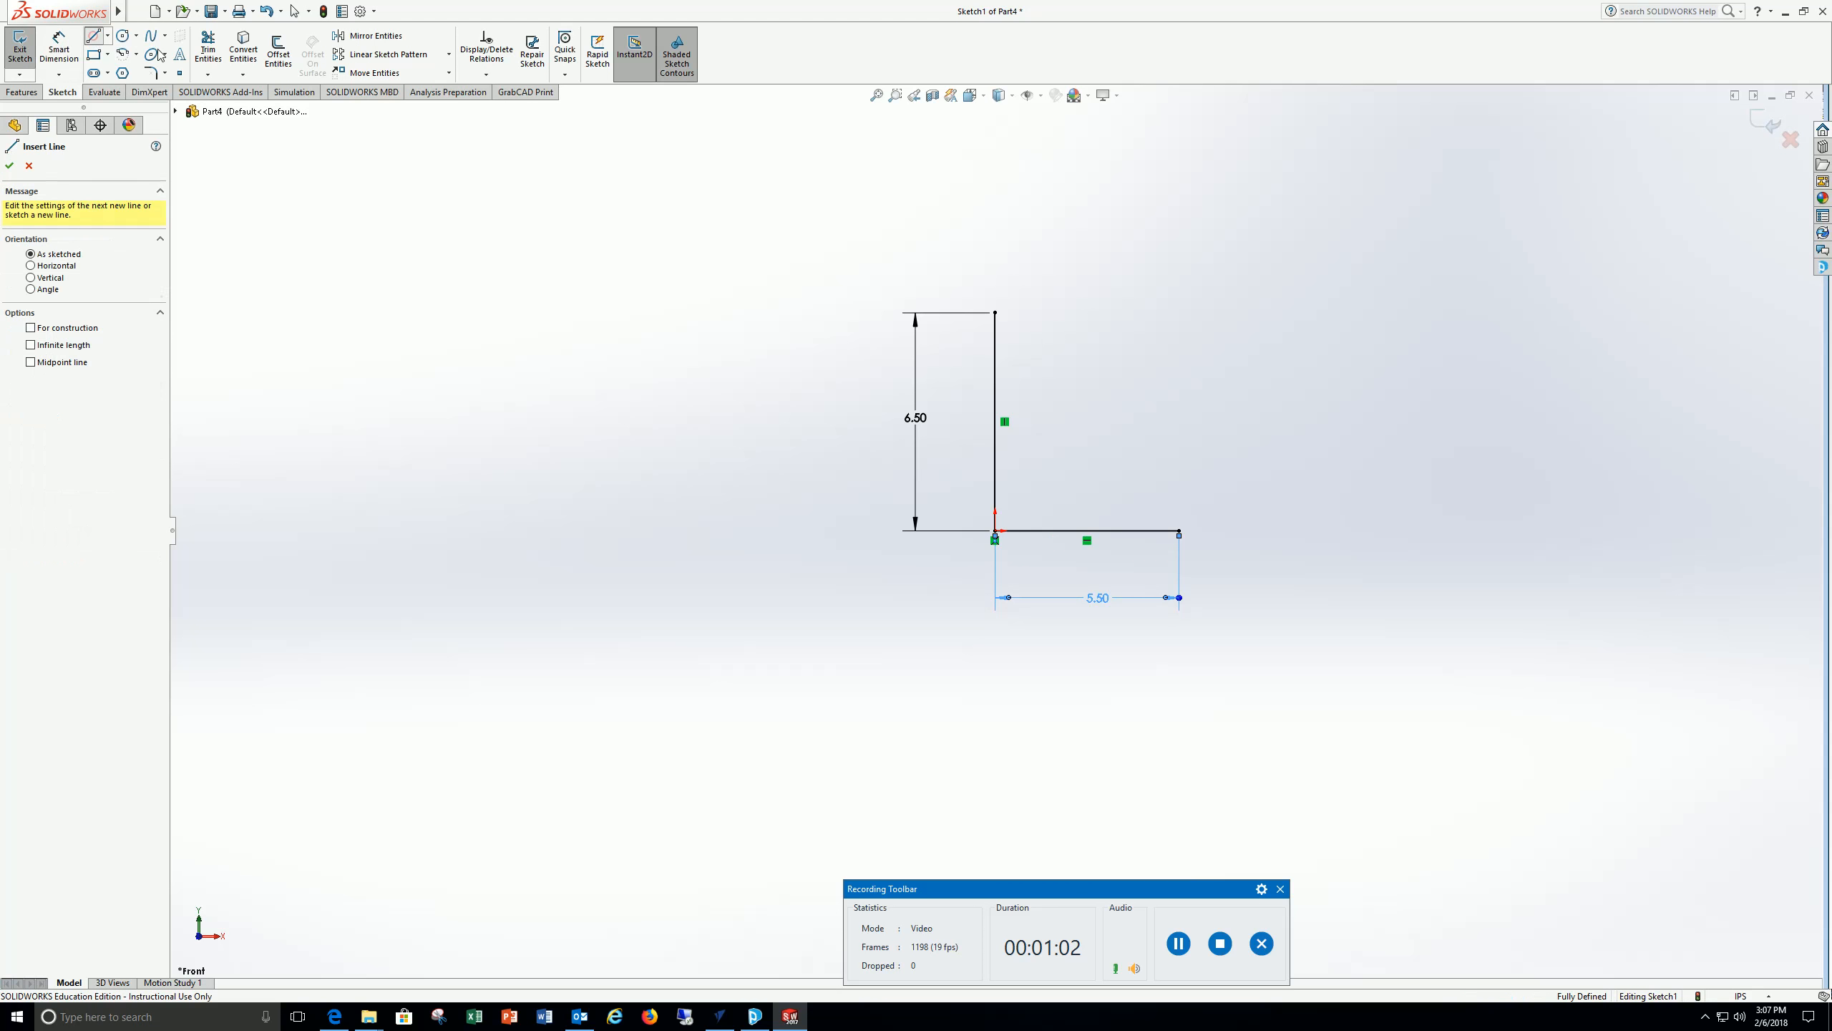
left_click(1180, 531)
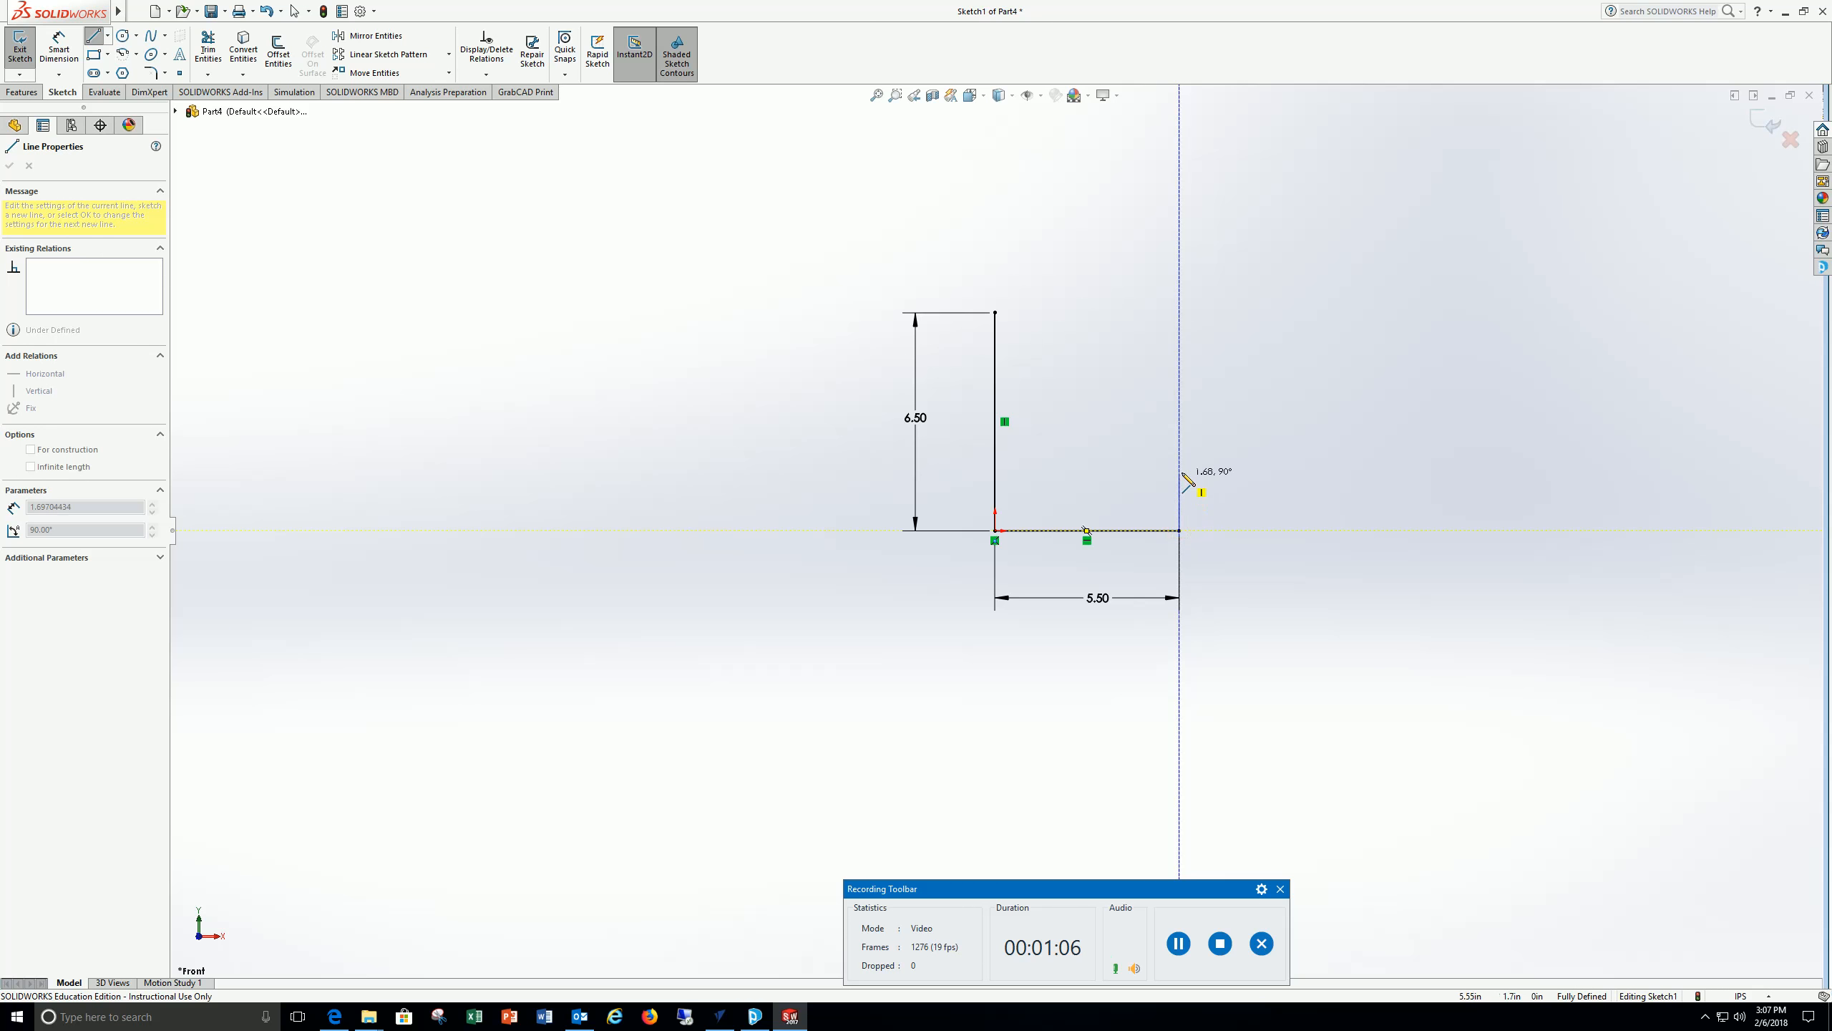
left_click(1180, 445)
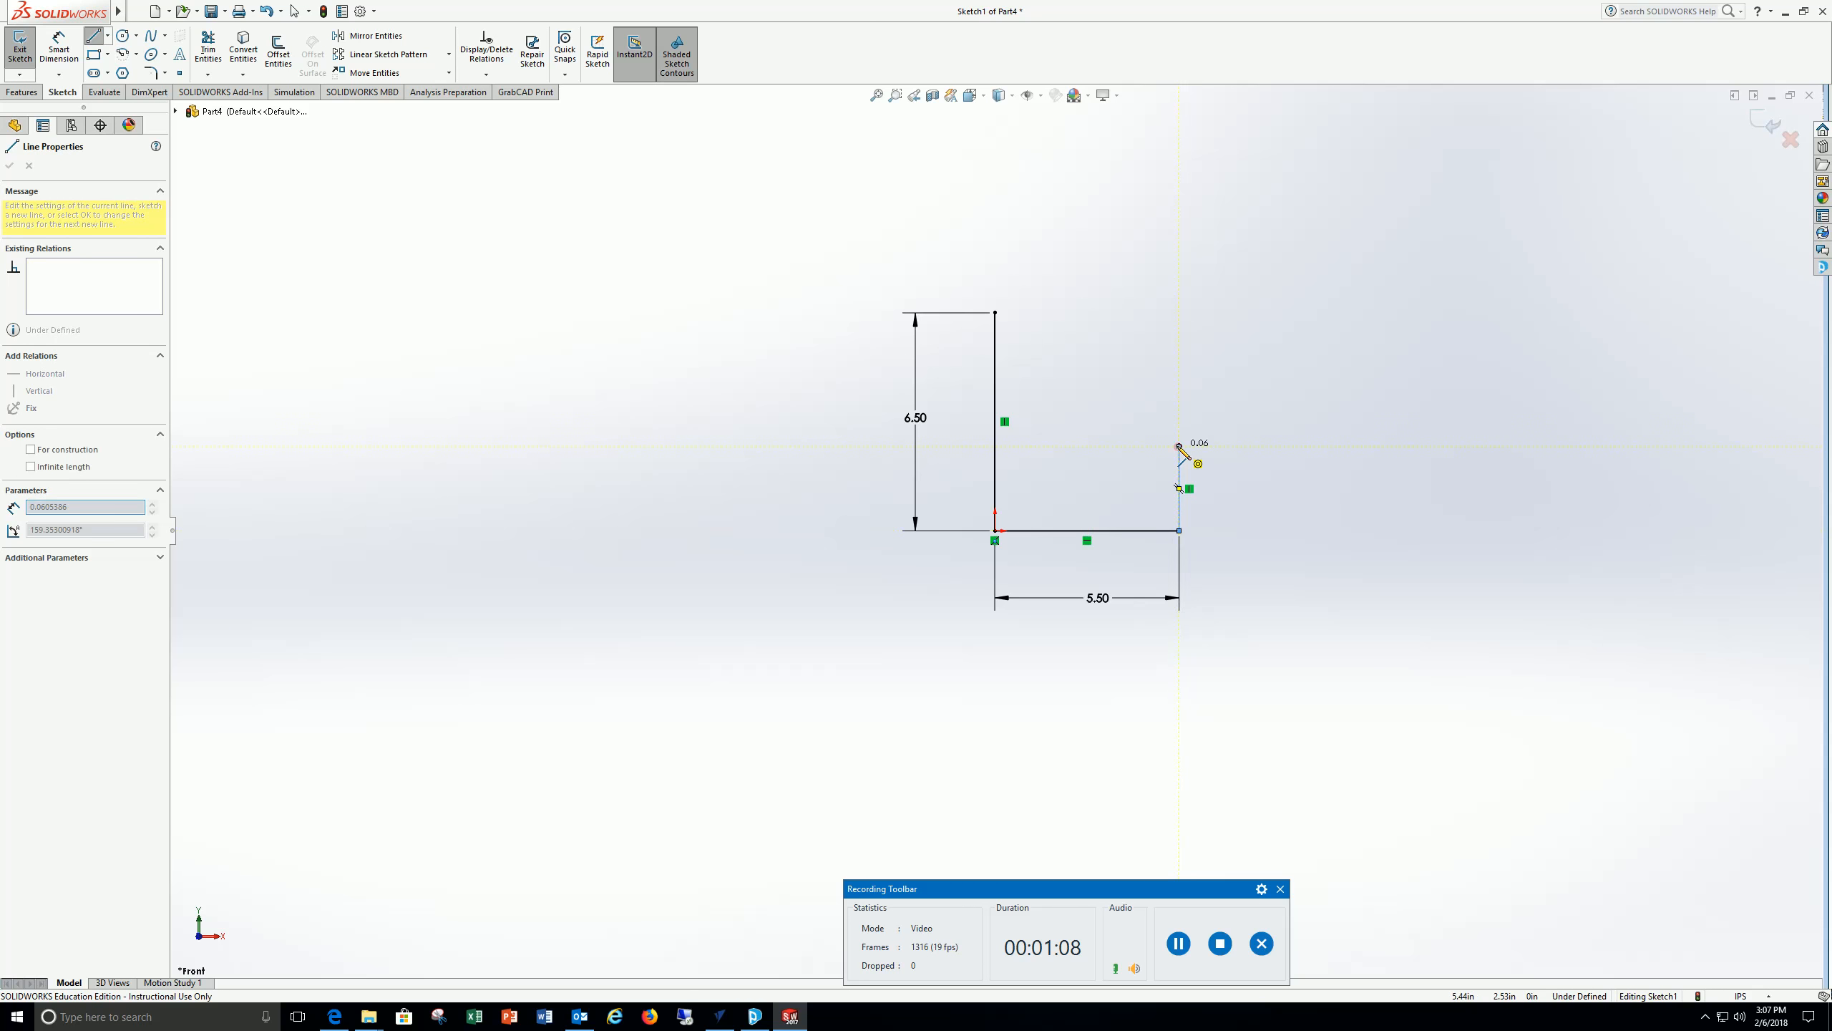
left_click(68, 38)
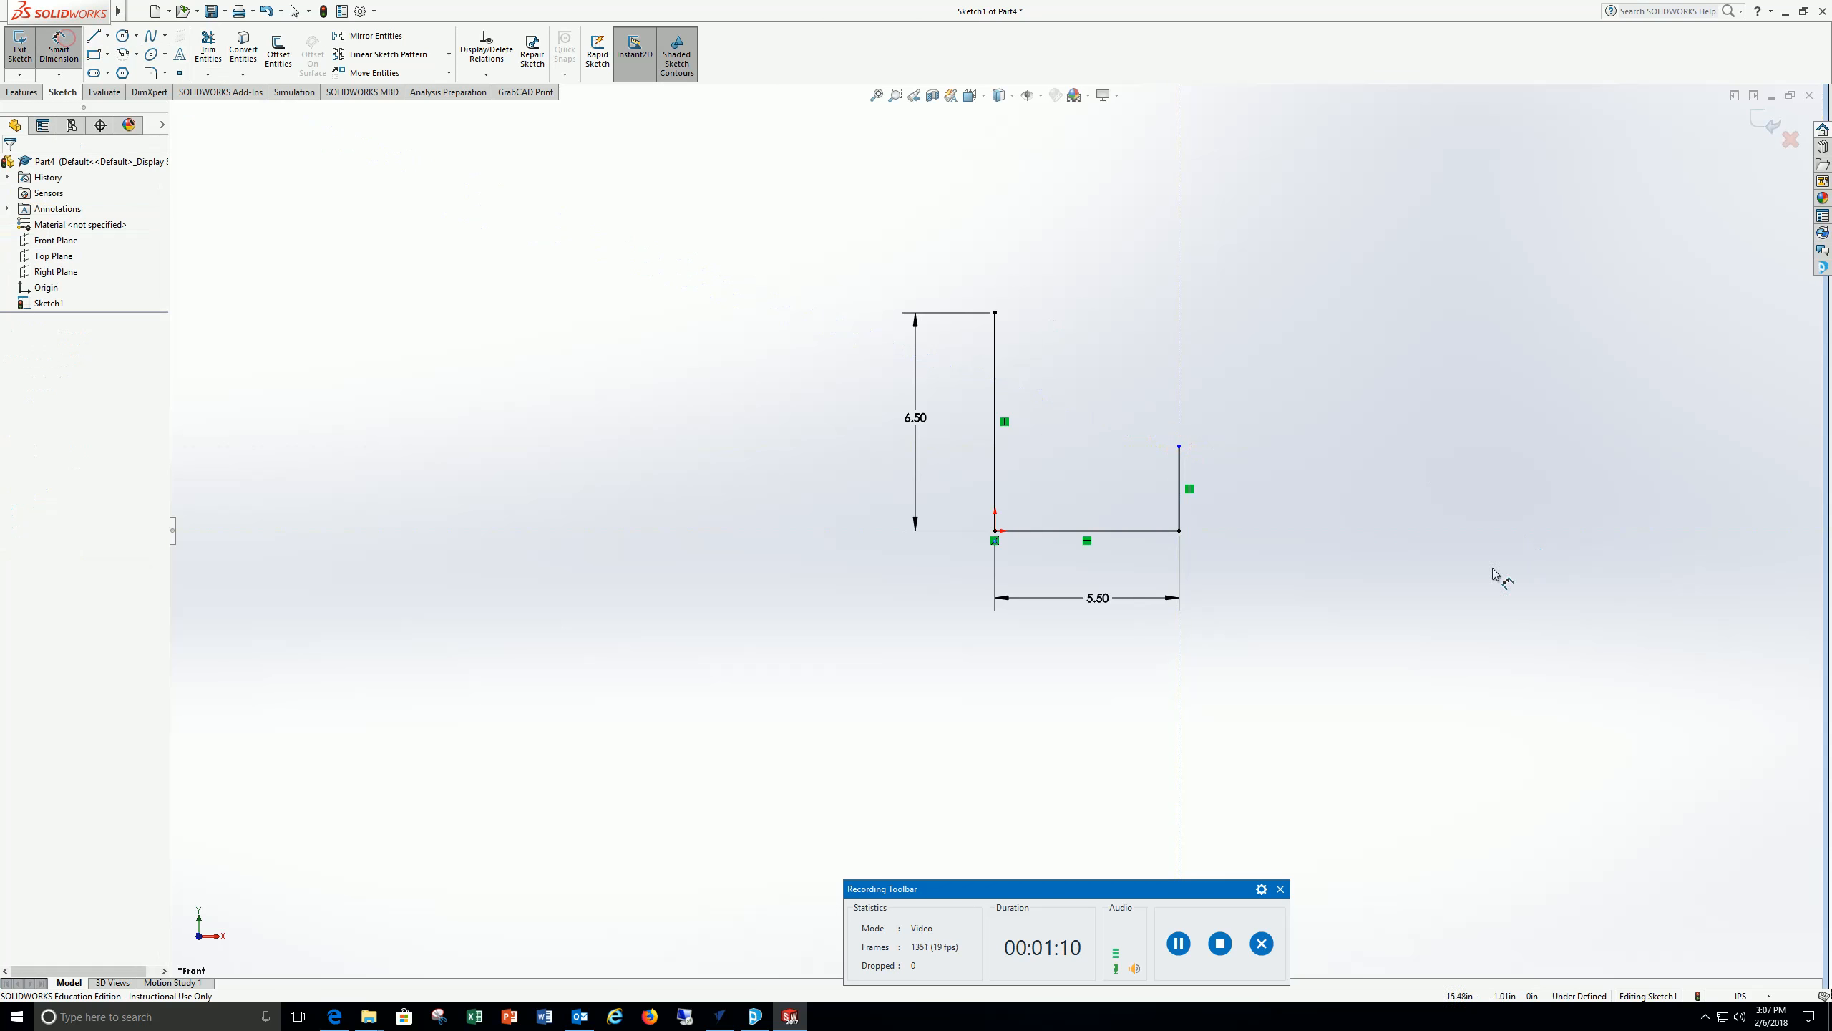
left_click(1181, 483)
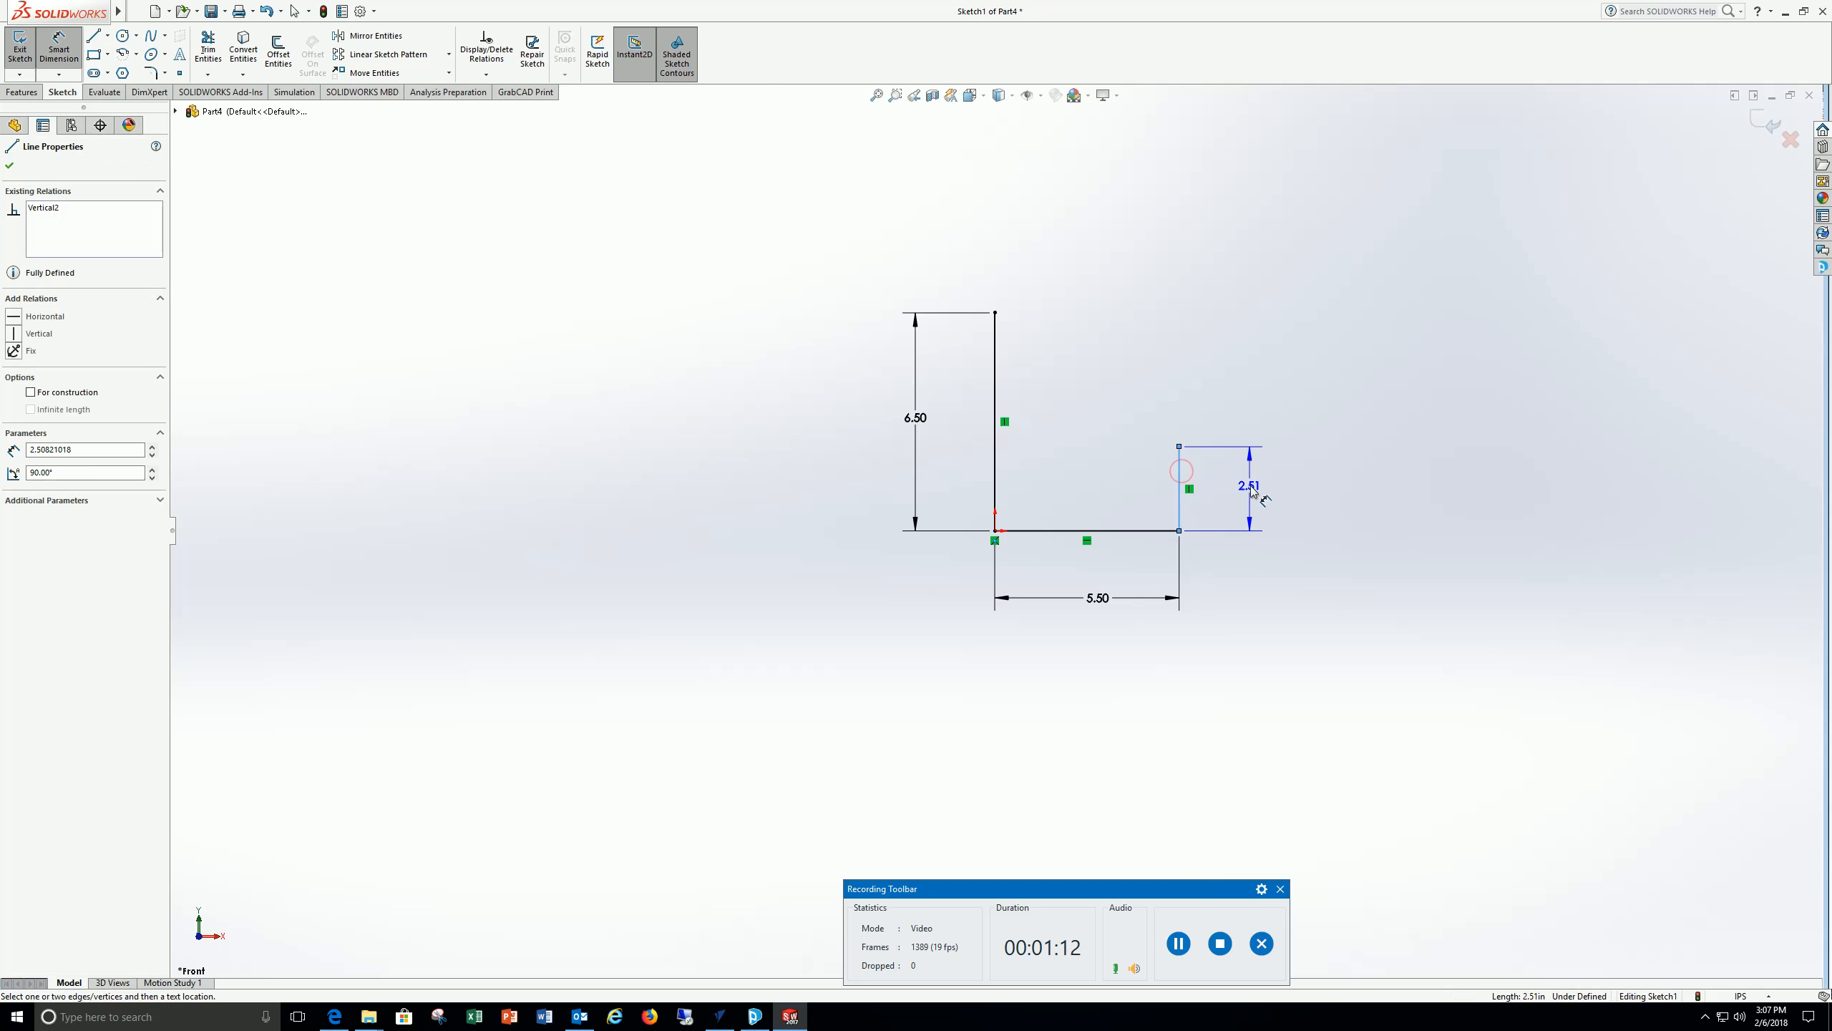
left_click(1251, 491)
type("2")
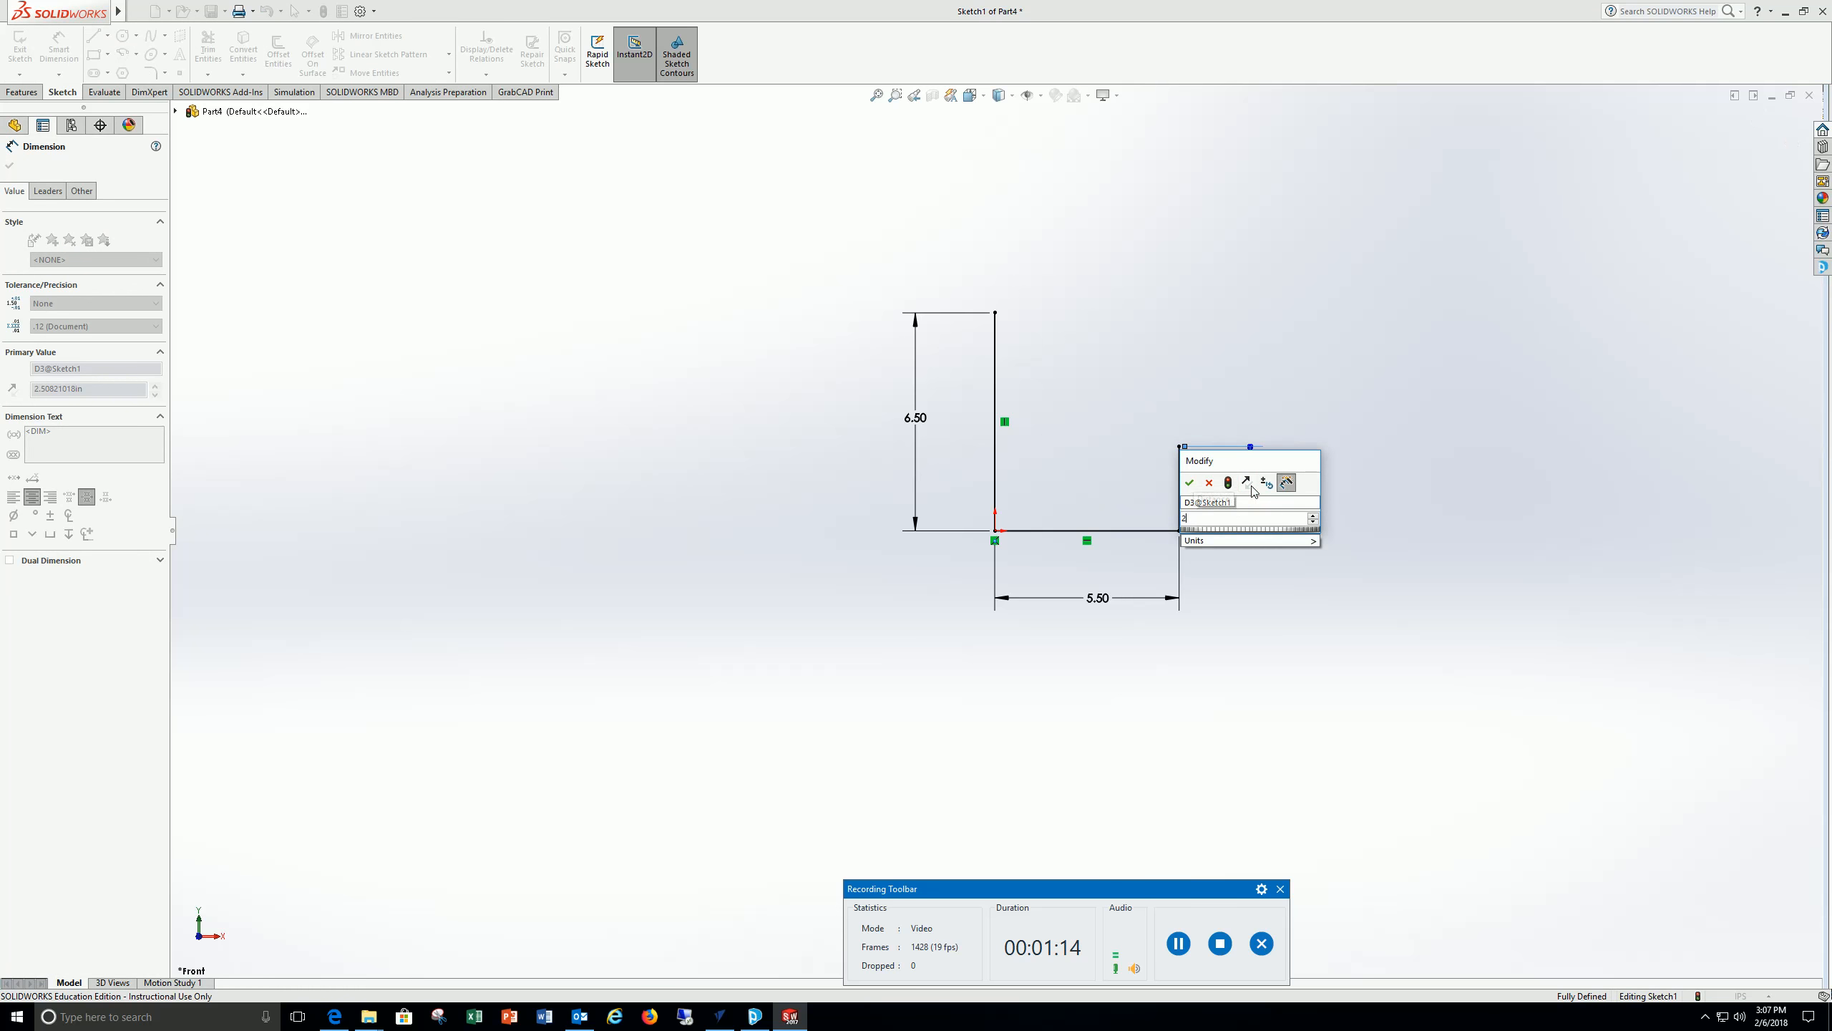
type(".5")
key("Return")
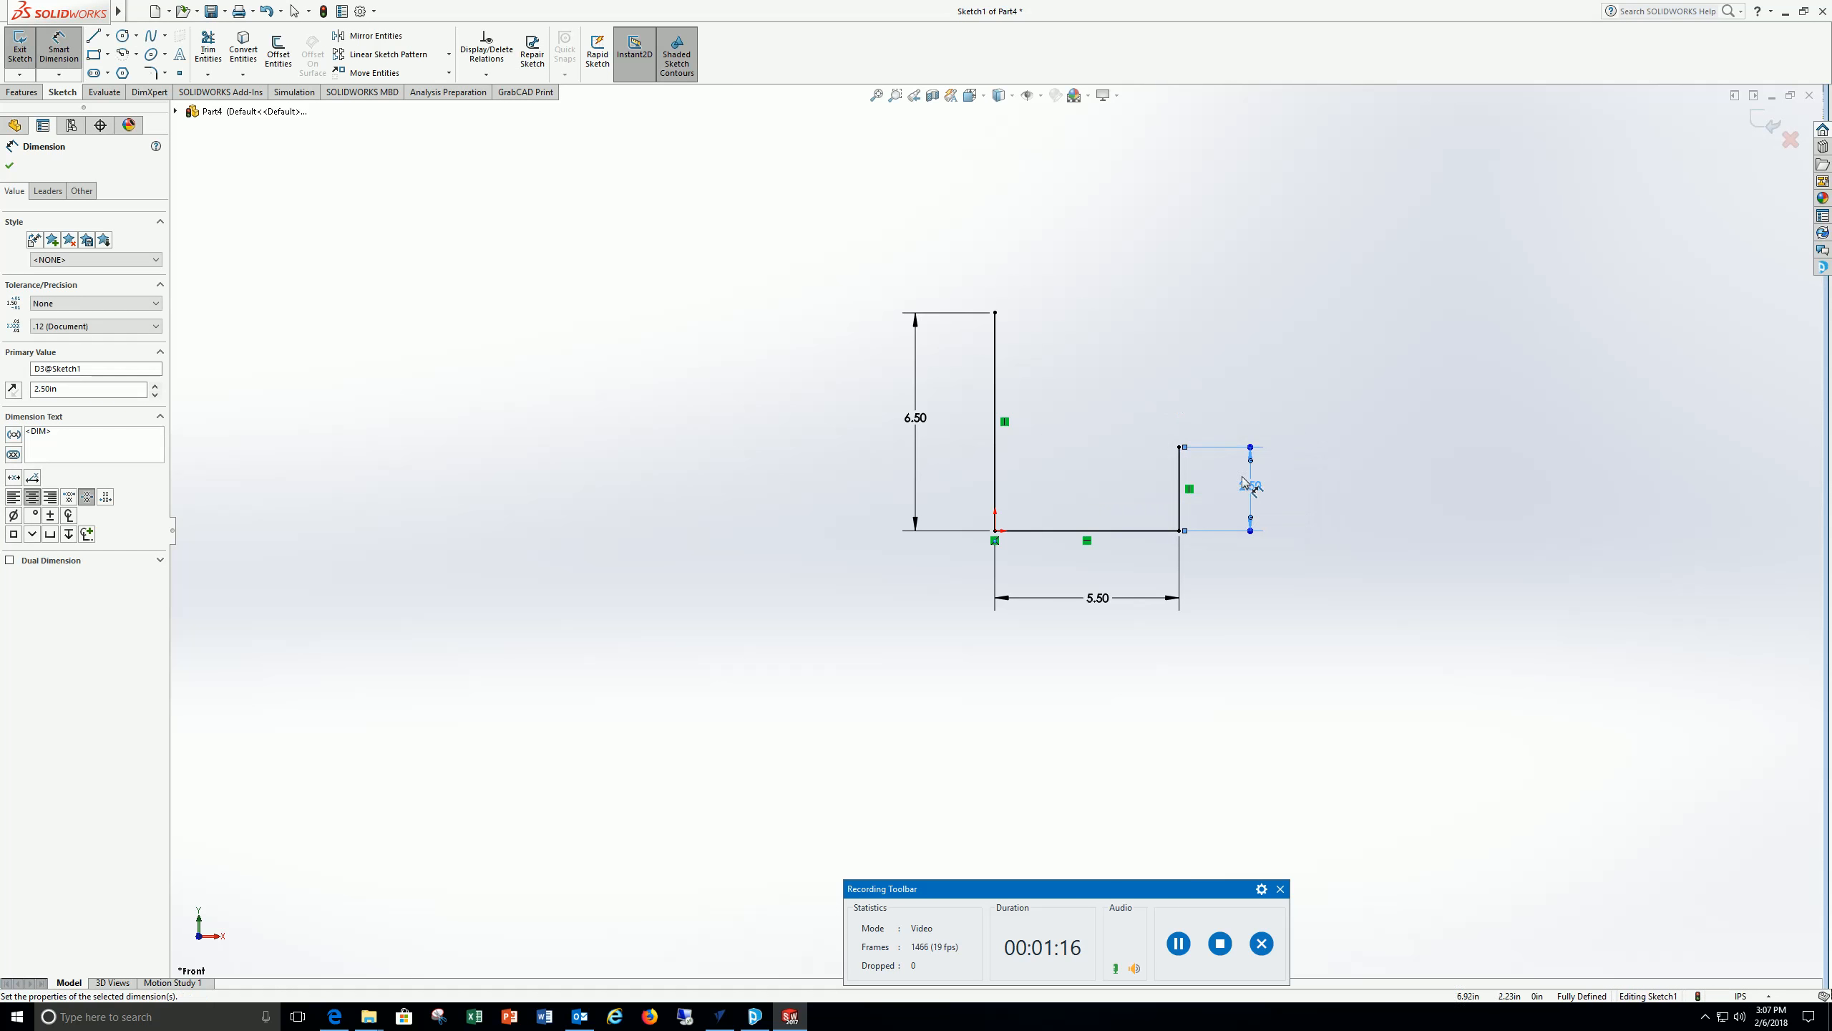
Draw a horizontal line to the right from the top of the short vertical line and dimension it to 2.5 in
left_click(91, 37)
left_click(1180, 447)
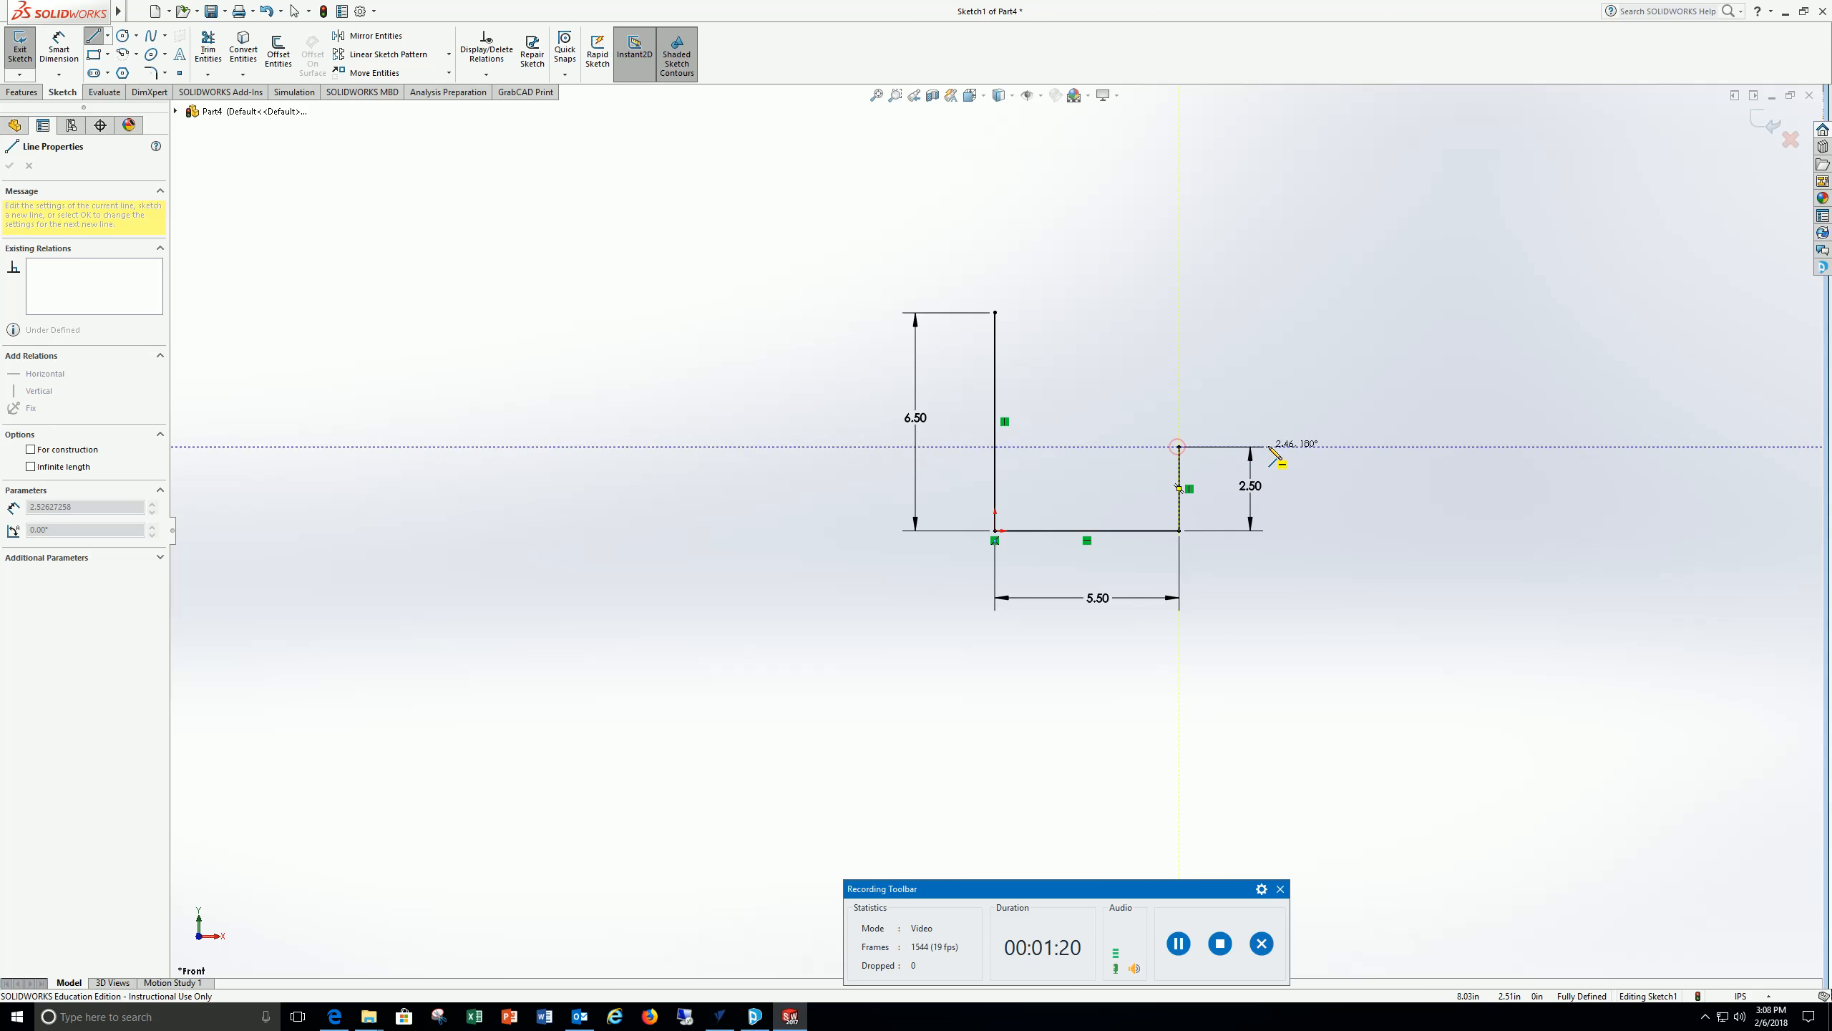
left_click(1291, 447)
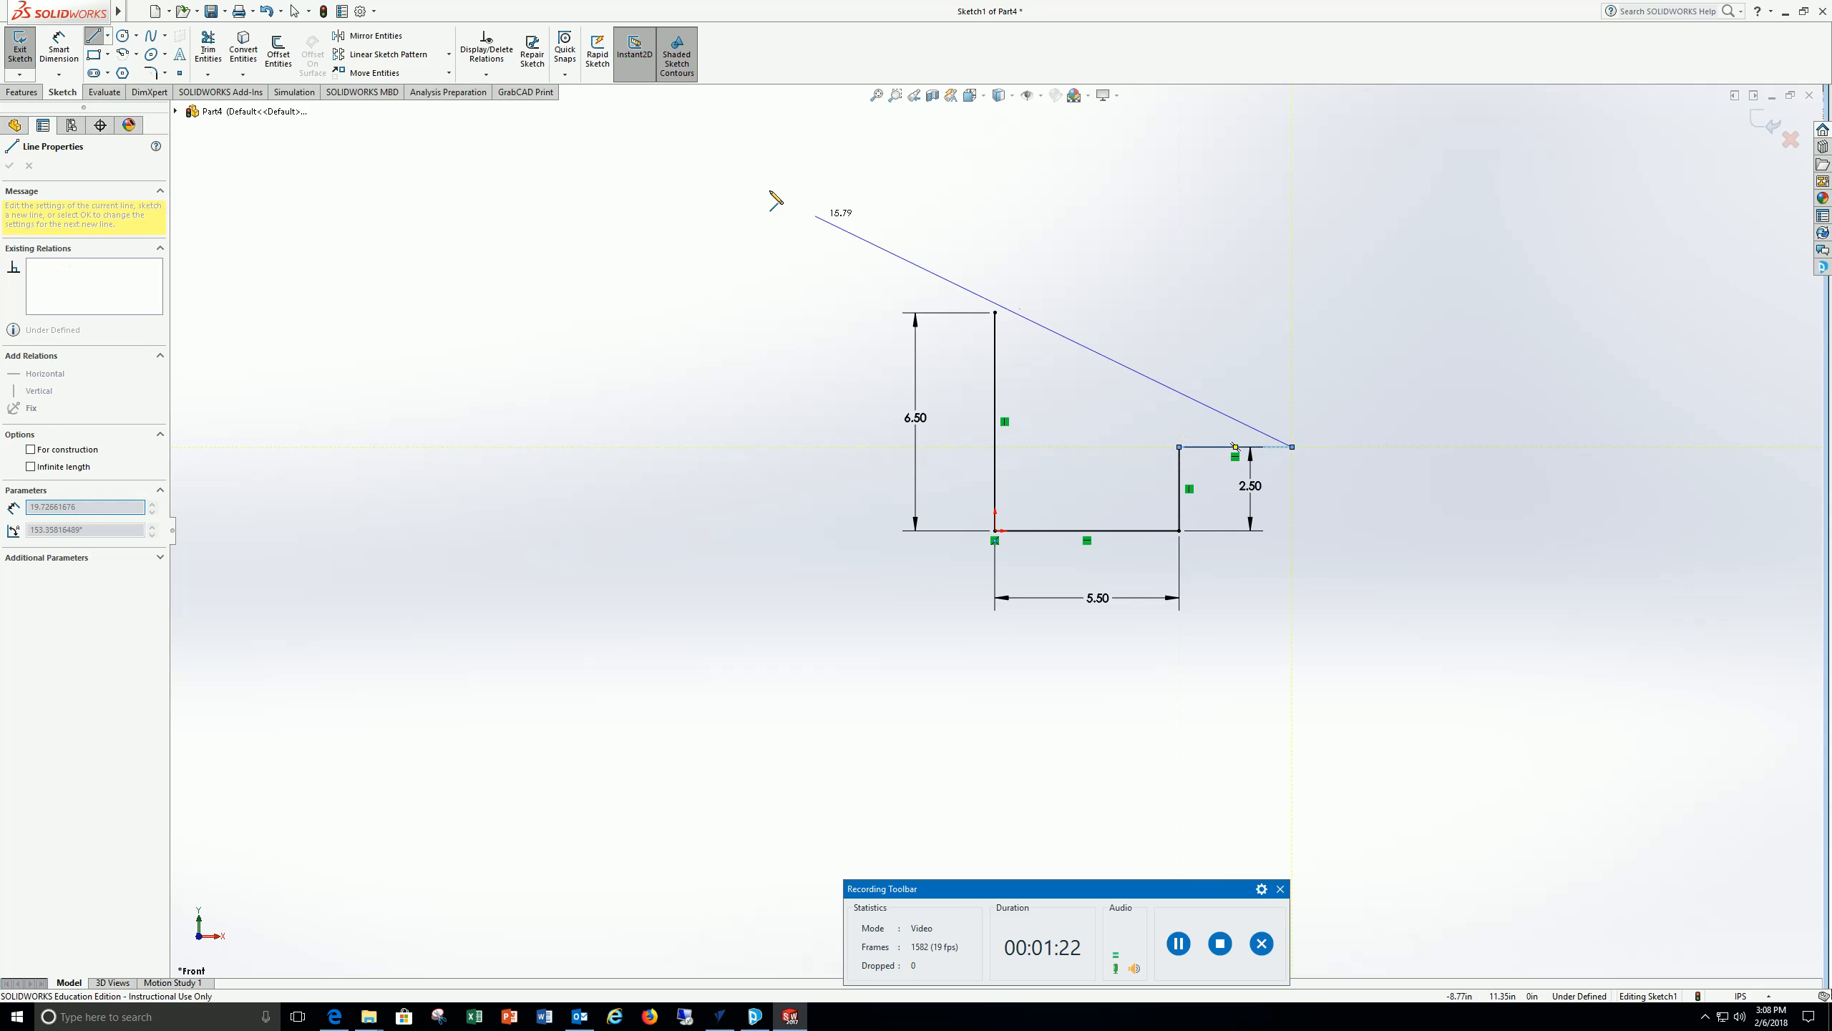
left_click(60, 49)
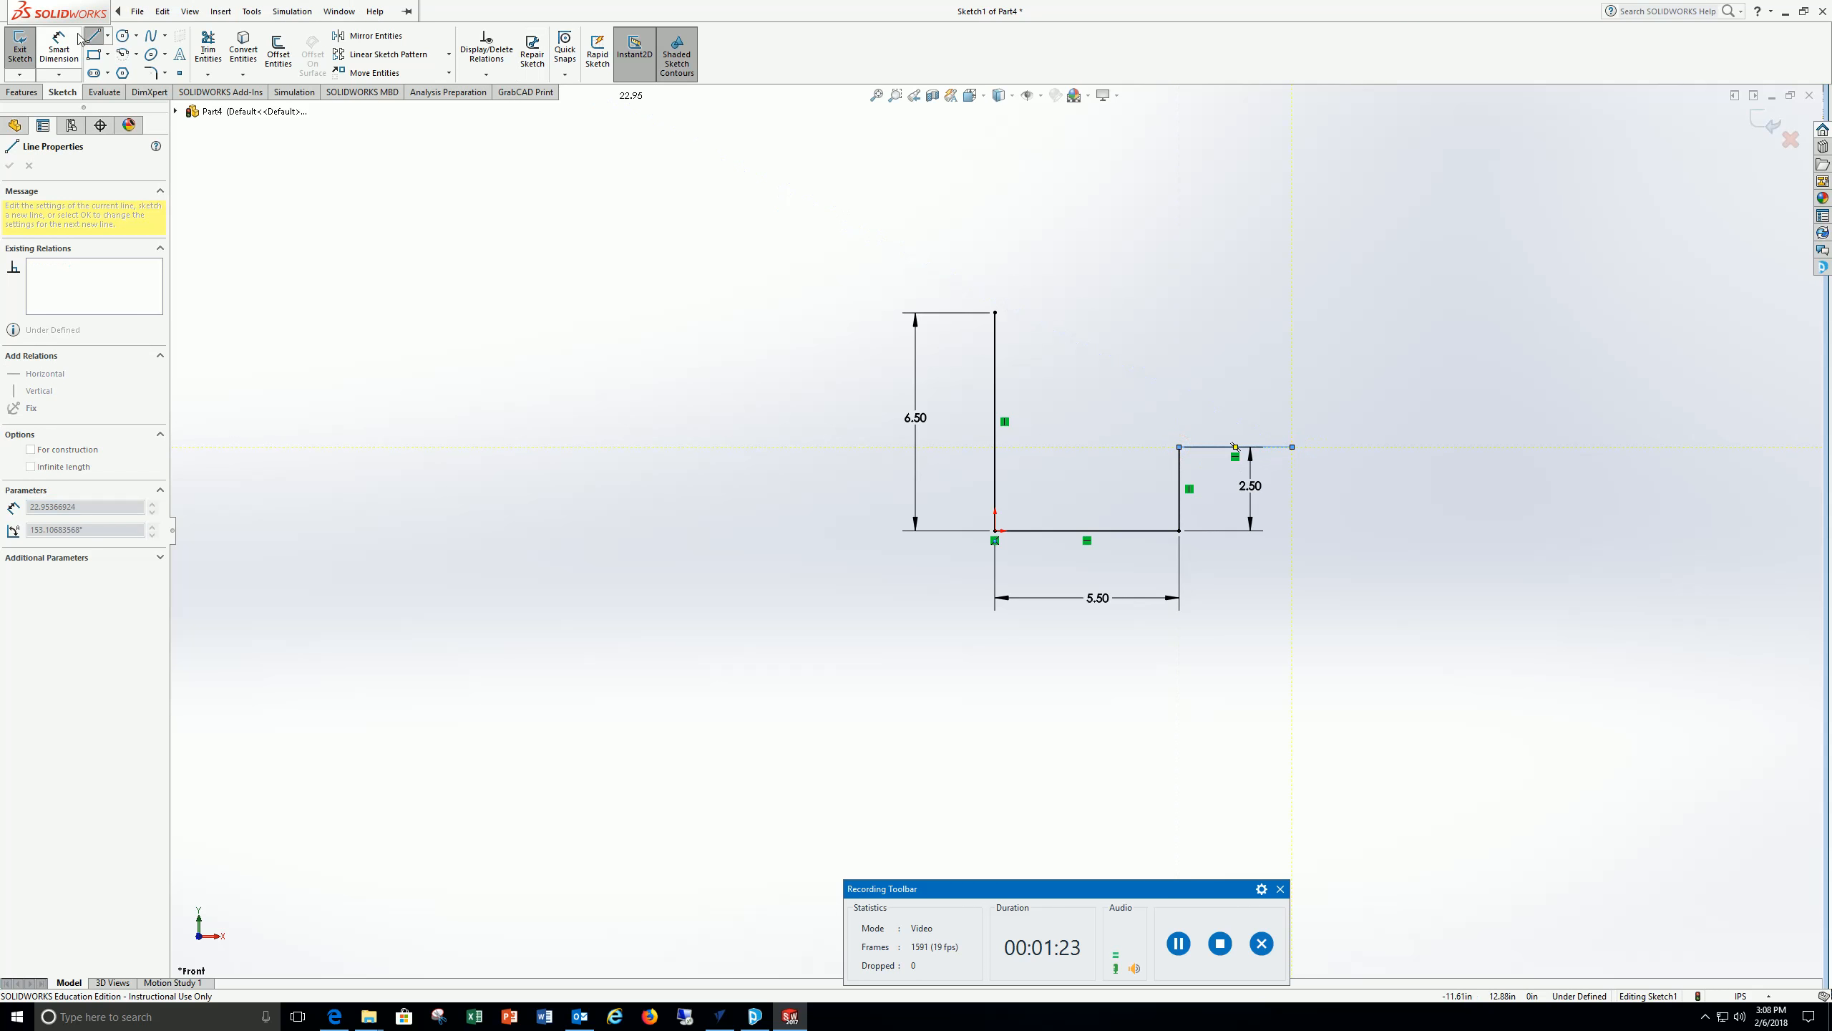
left_click(1282, 453)
left_click(1251, 426)
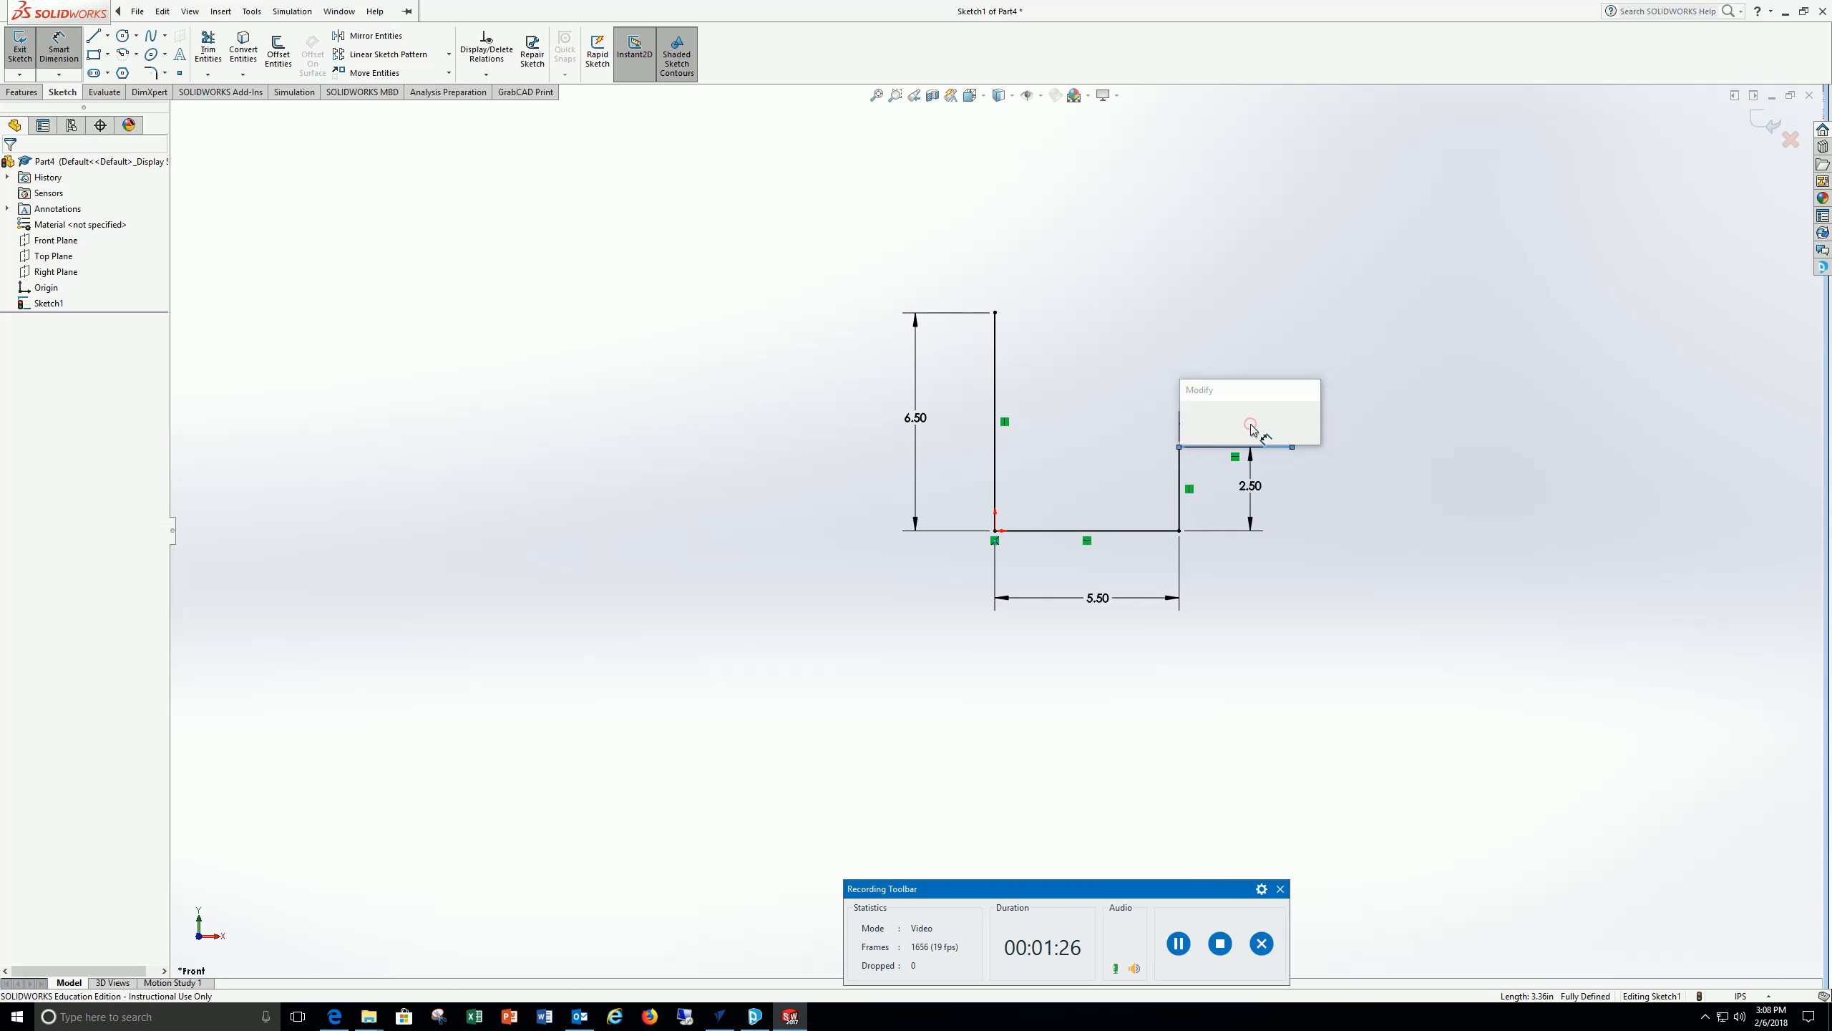
type("3.5")
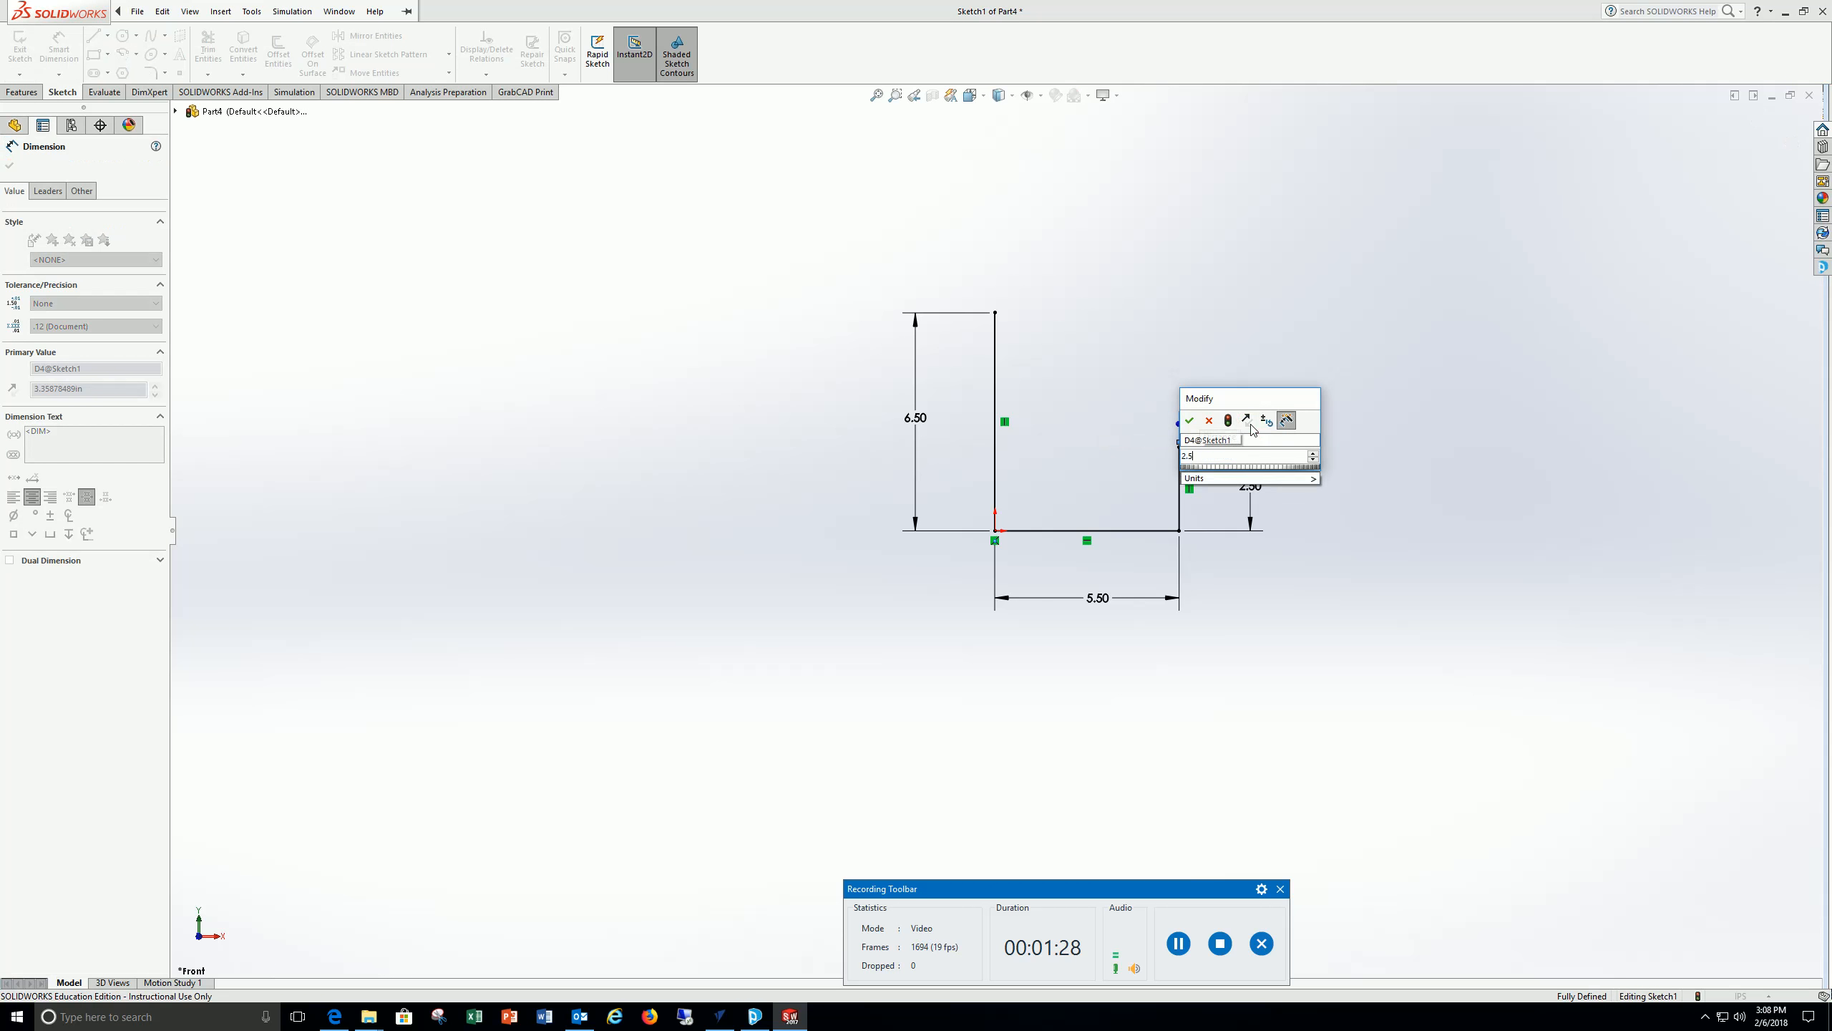
key("Return")
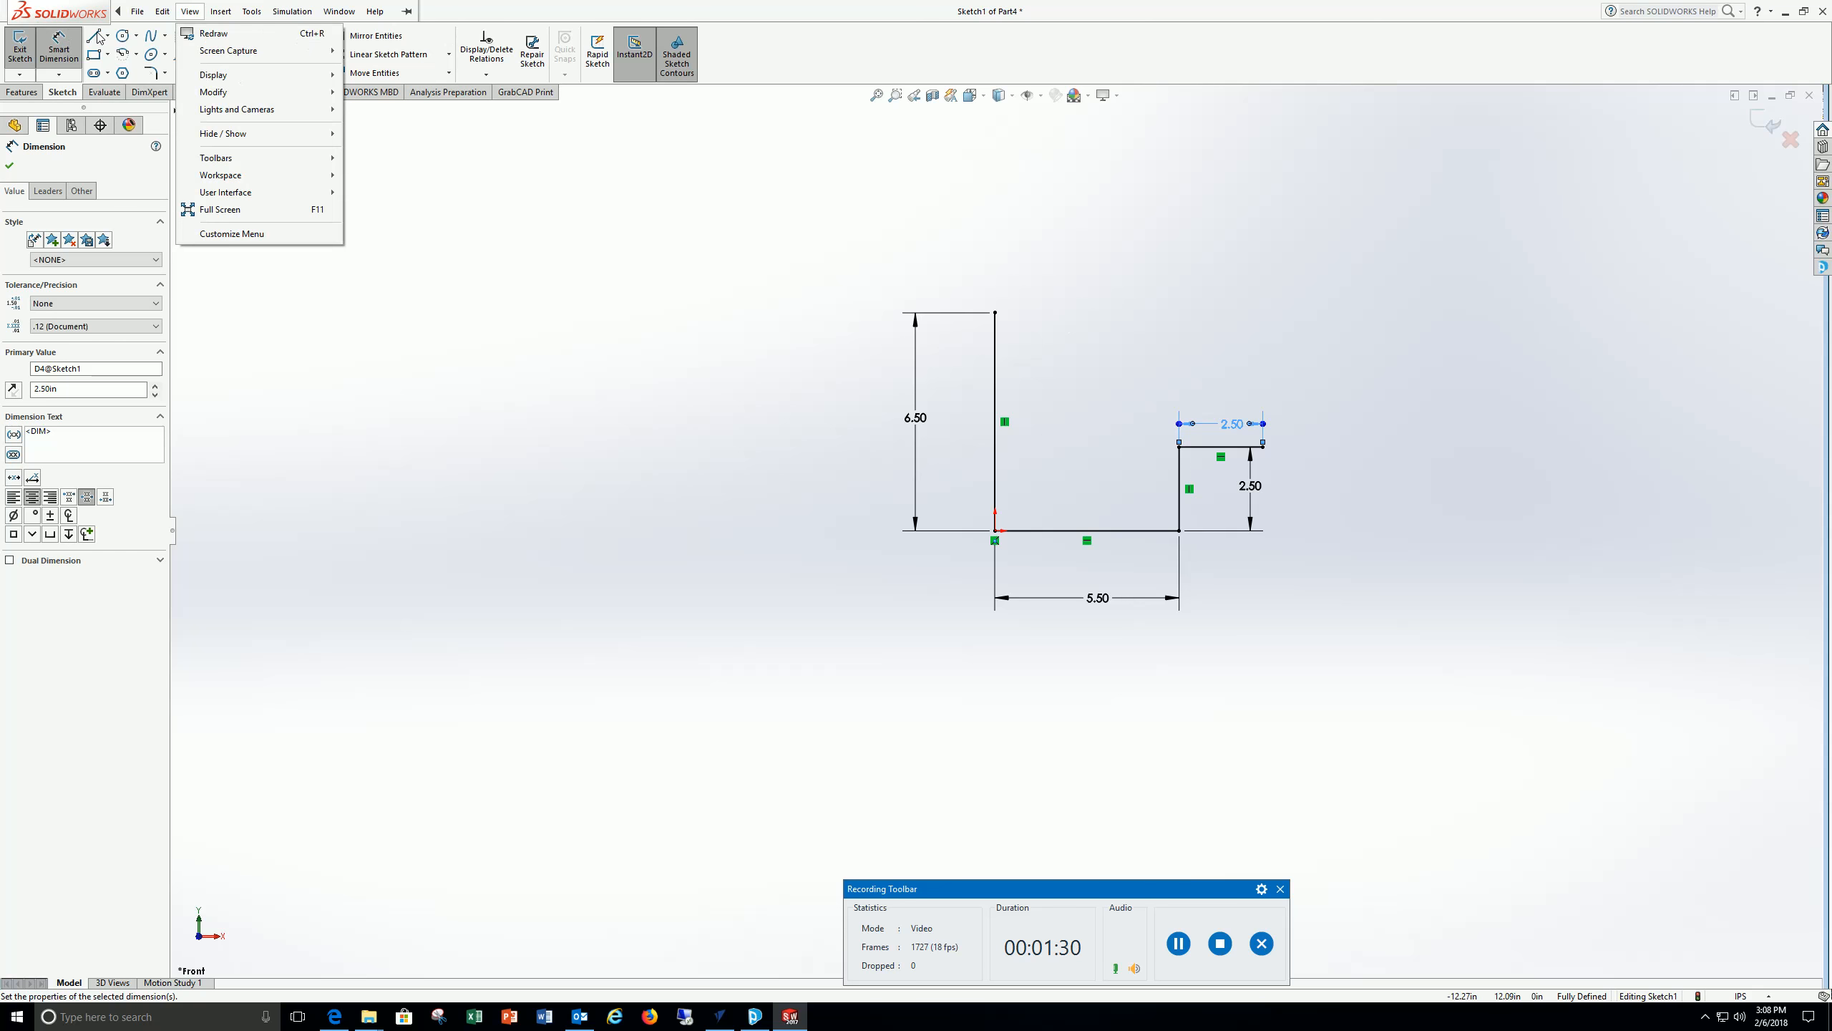
Draw a vertical line upward from the right end of the step's horizontal line and dimension it to 3 in
left_click(99, 35)
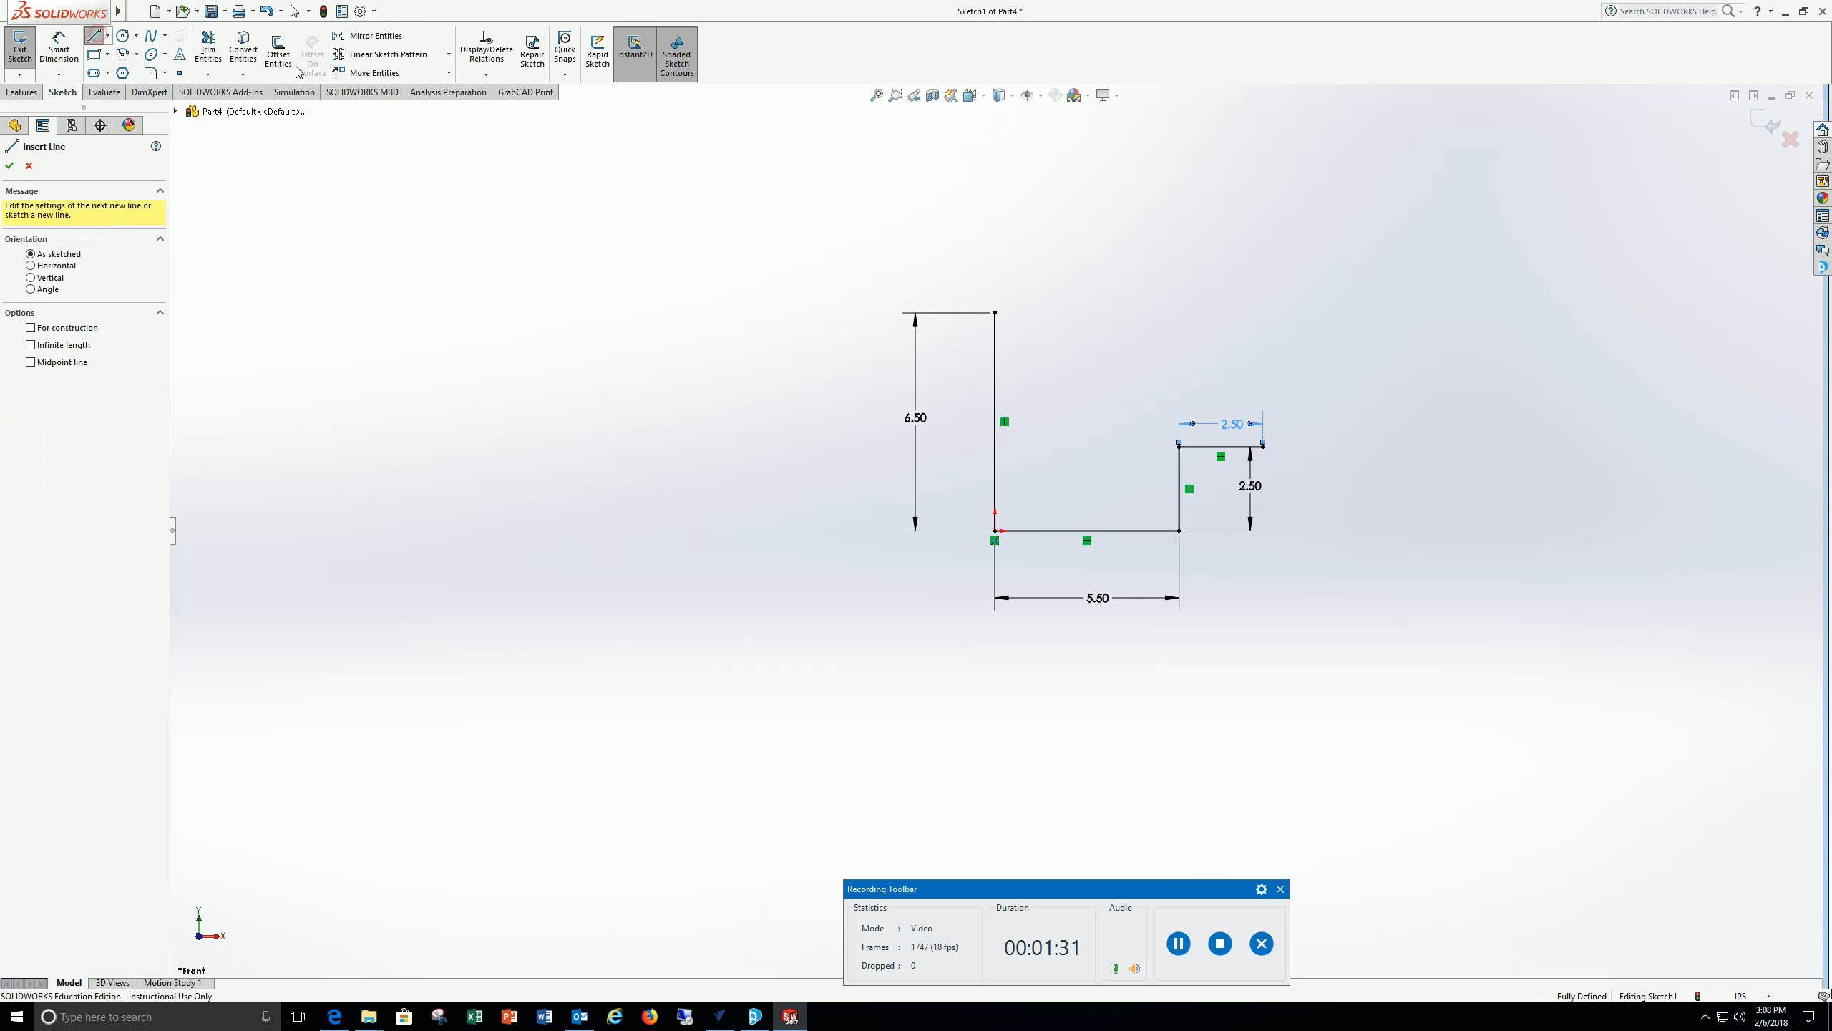
left_click(1262, 447)
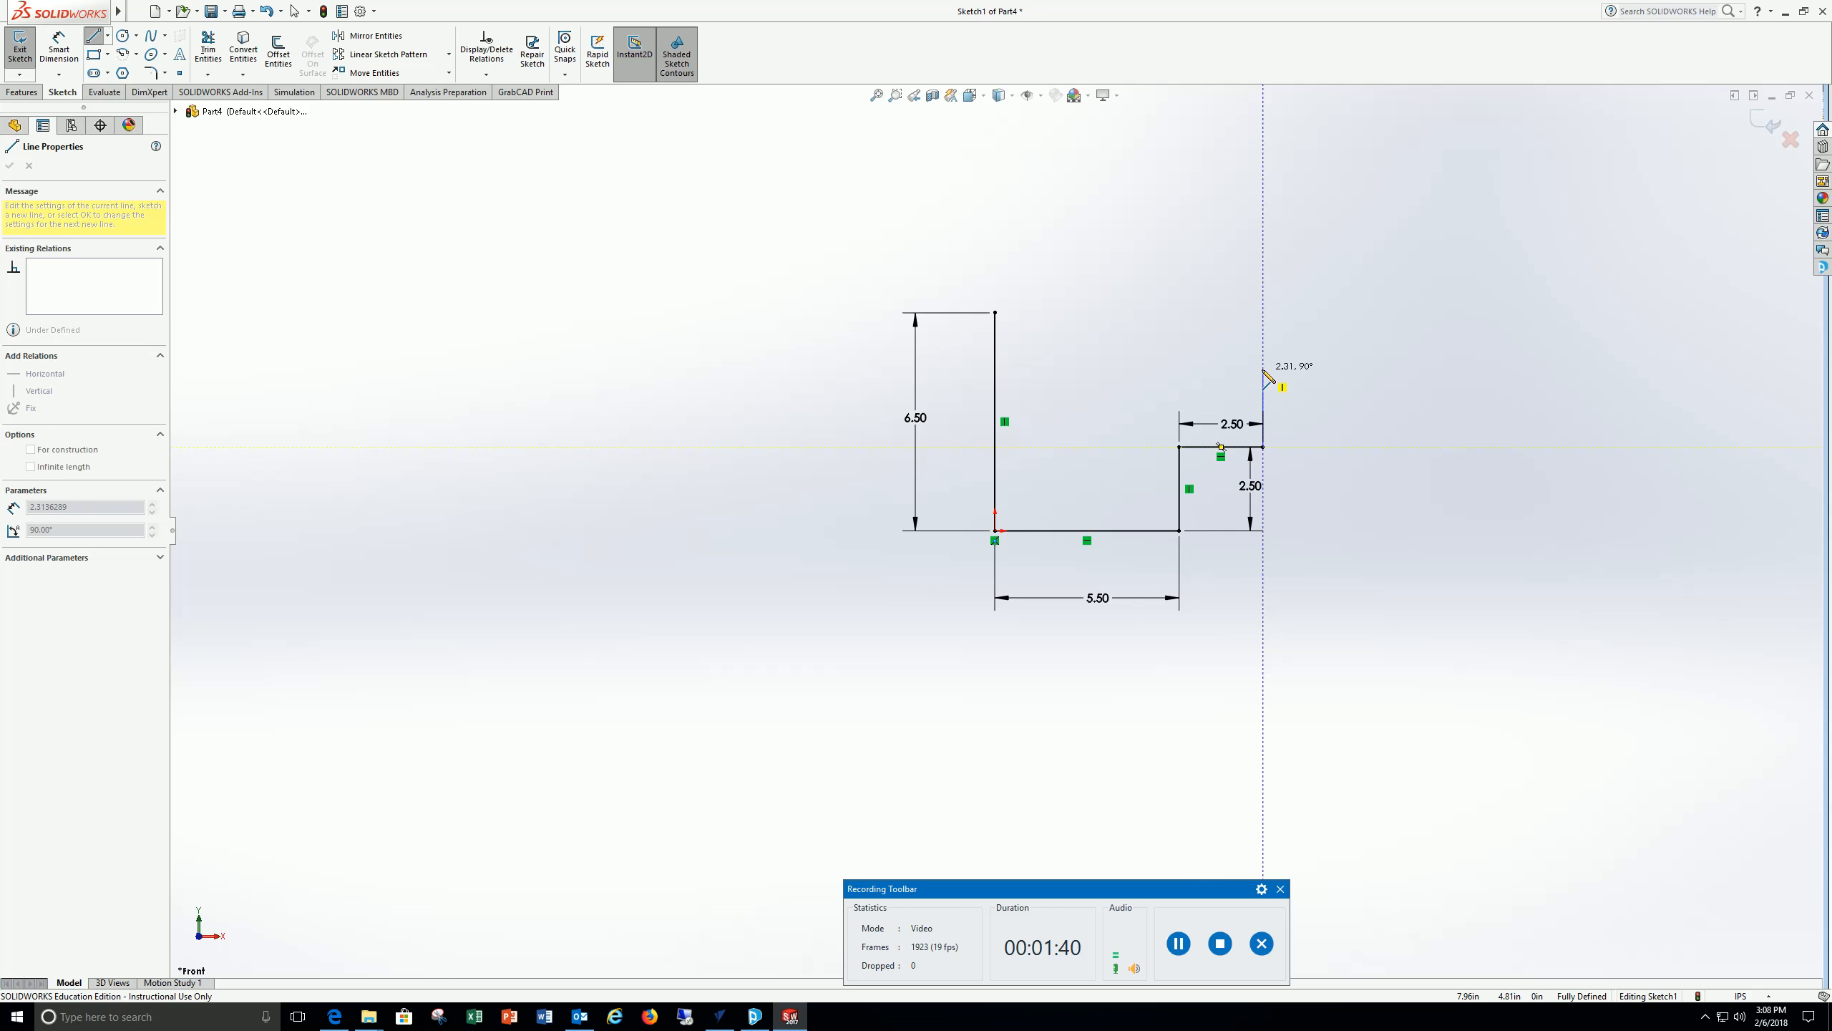
left_click(1262, 369)
key("Escape")
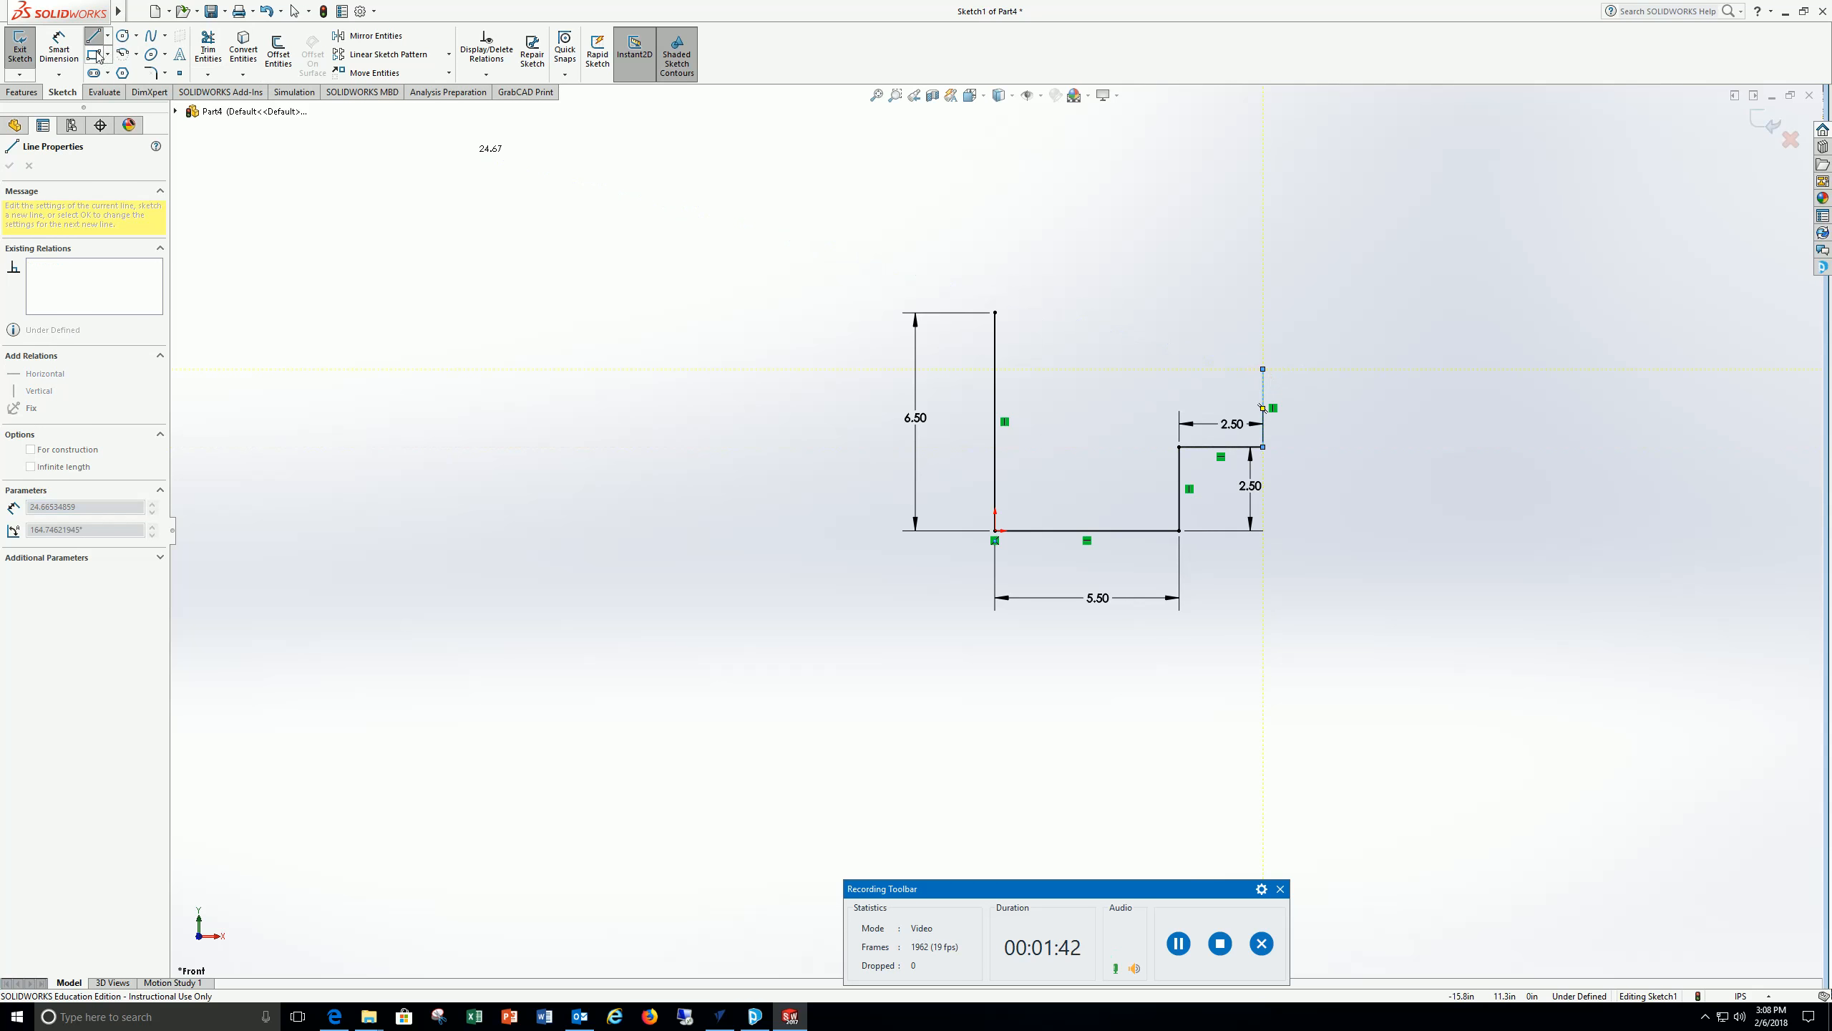
key("Escape")
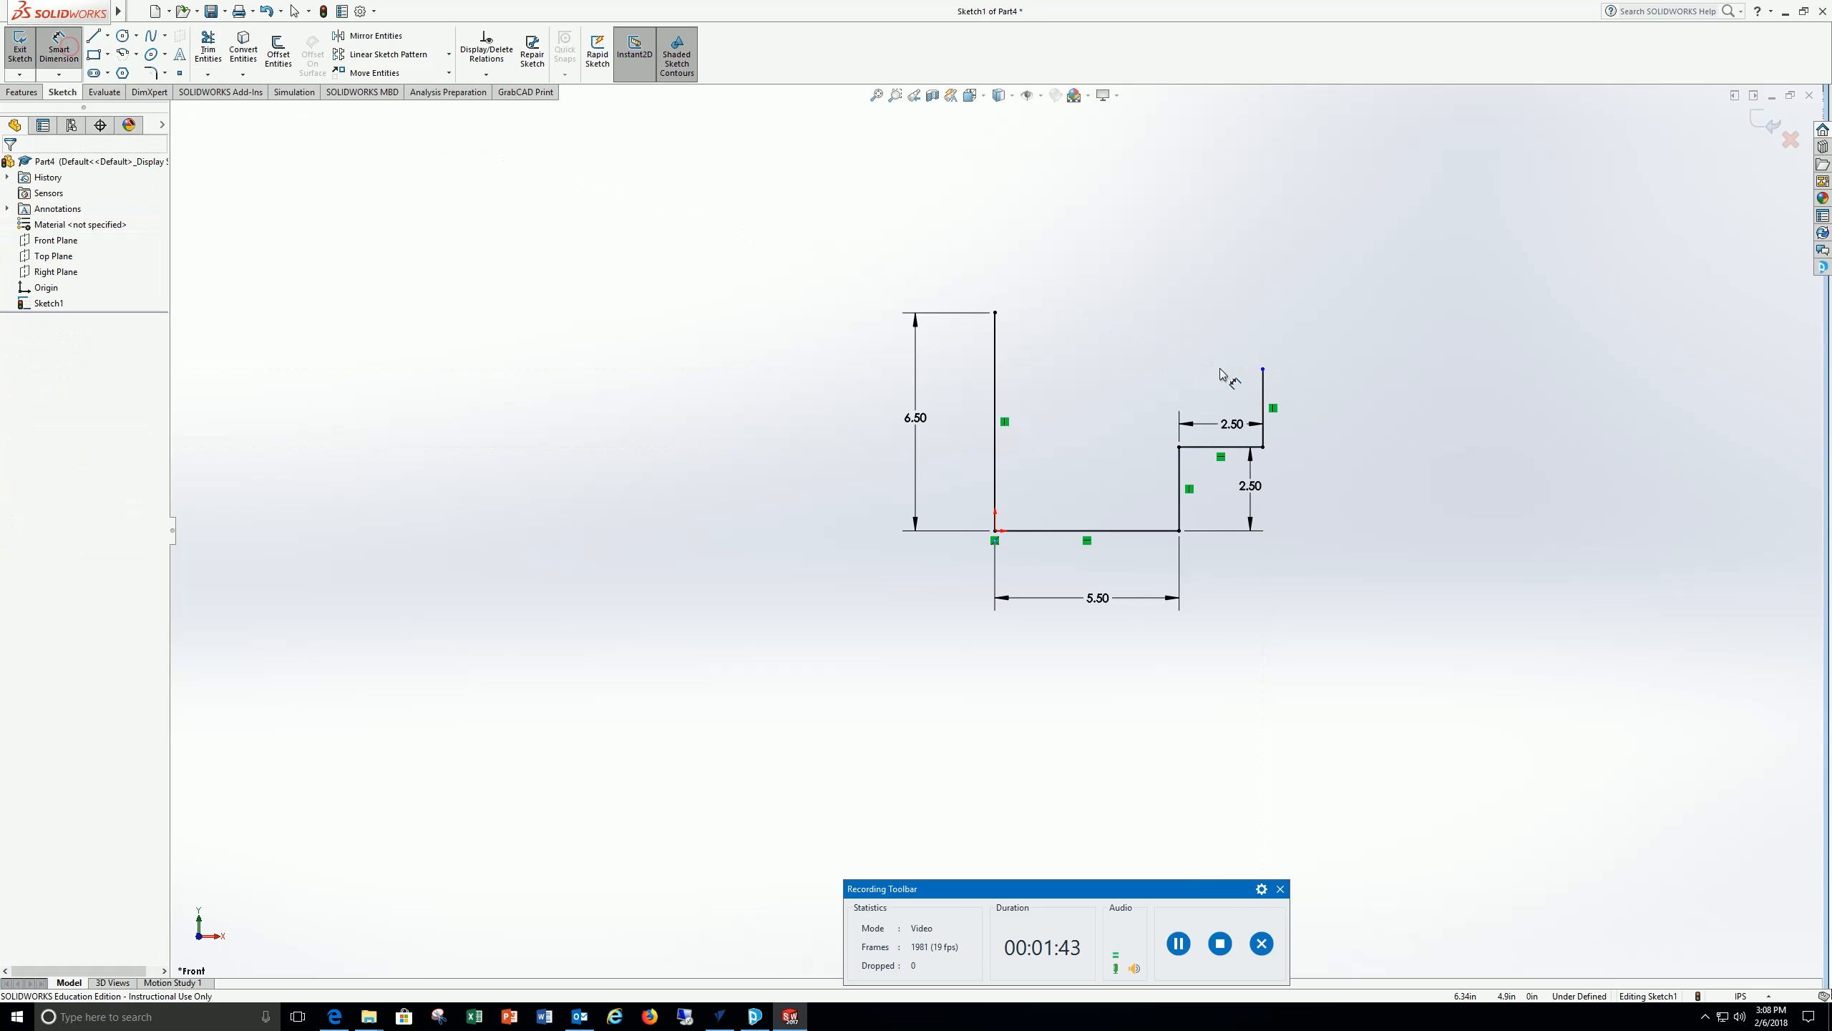
left_click(1263, 393)
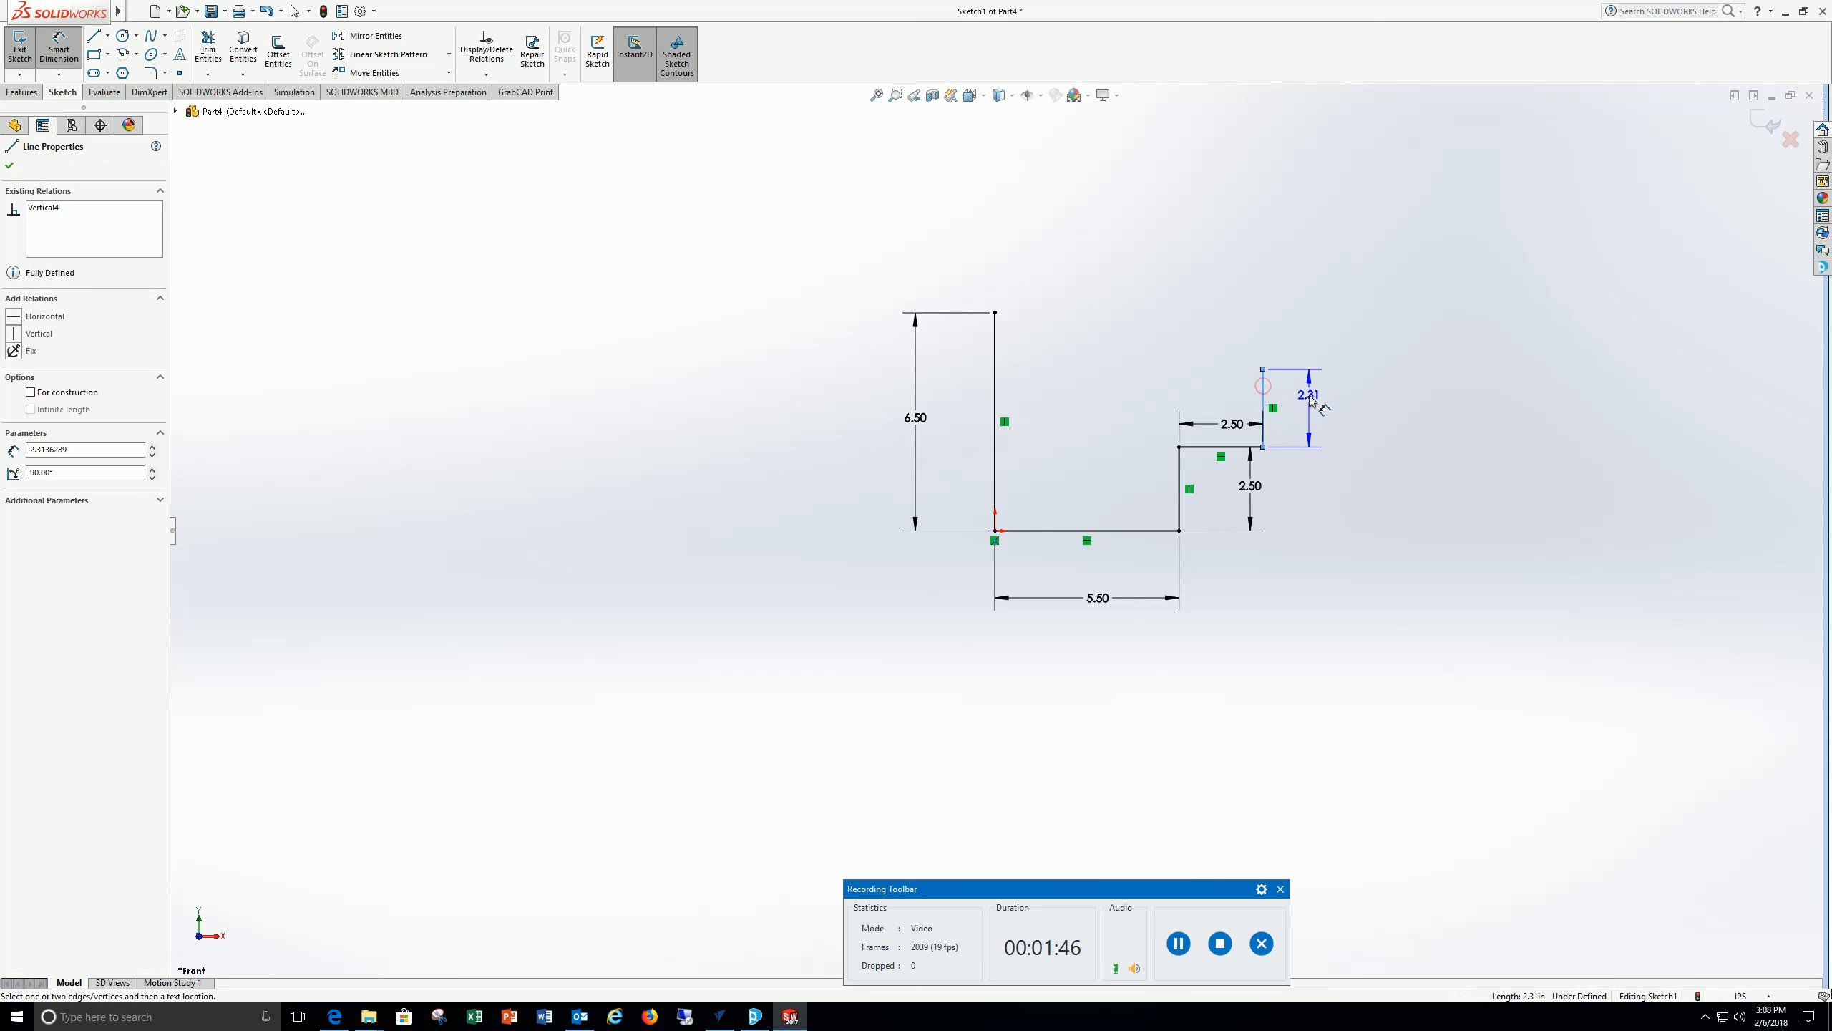
left_click(1314, 410)
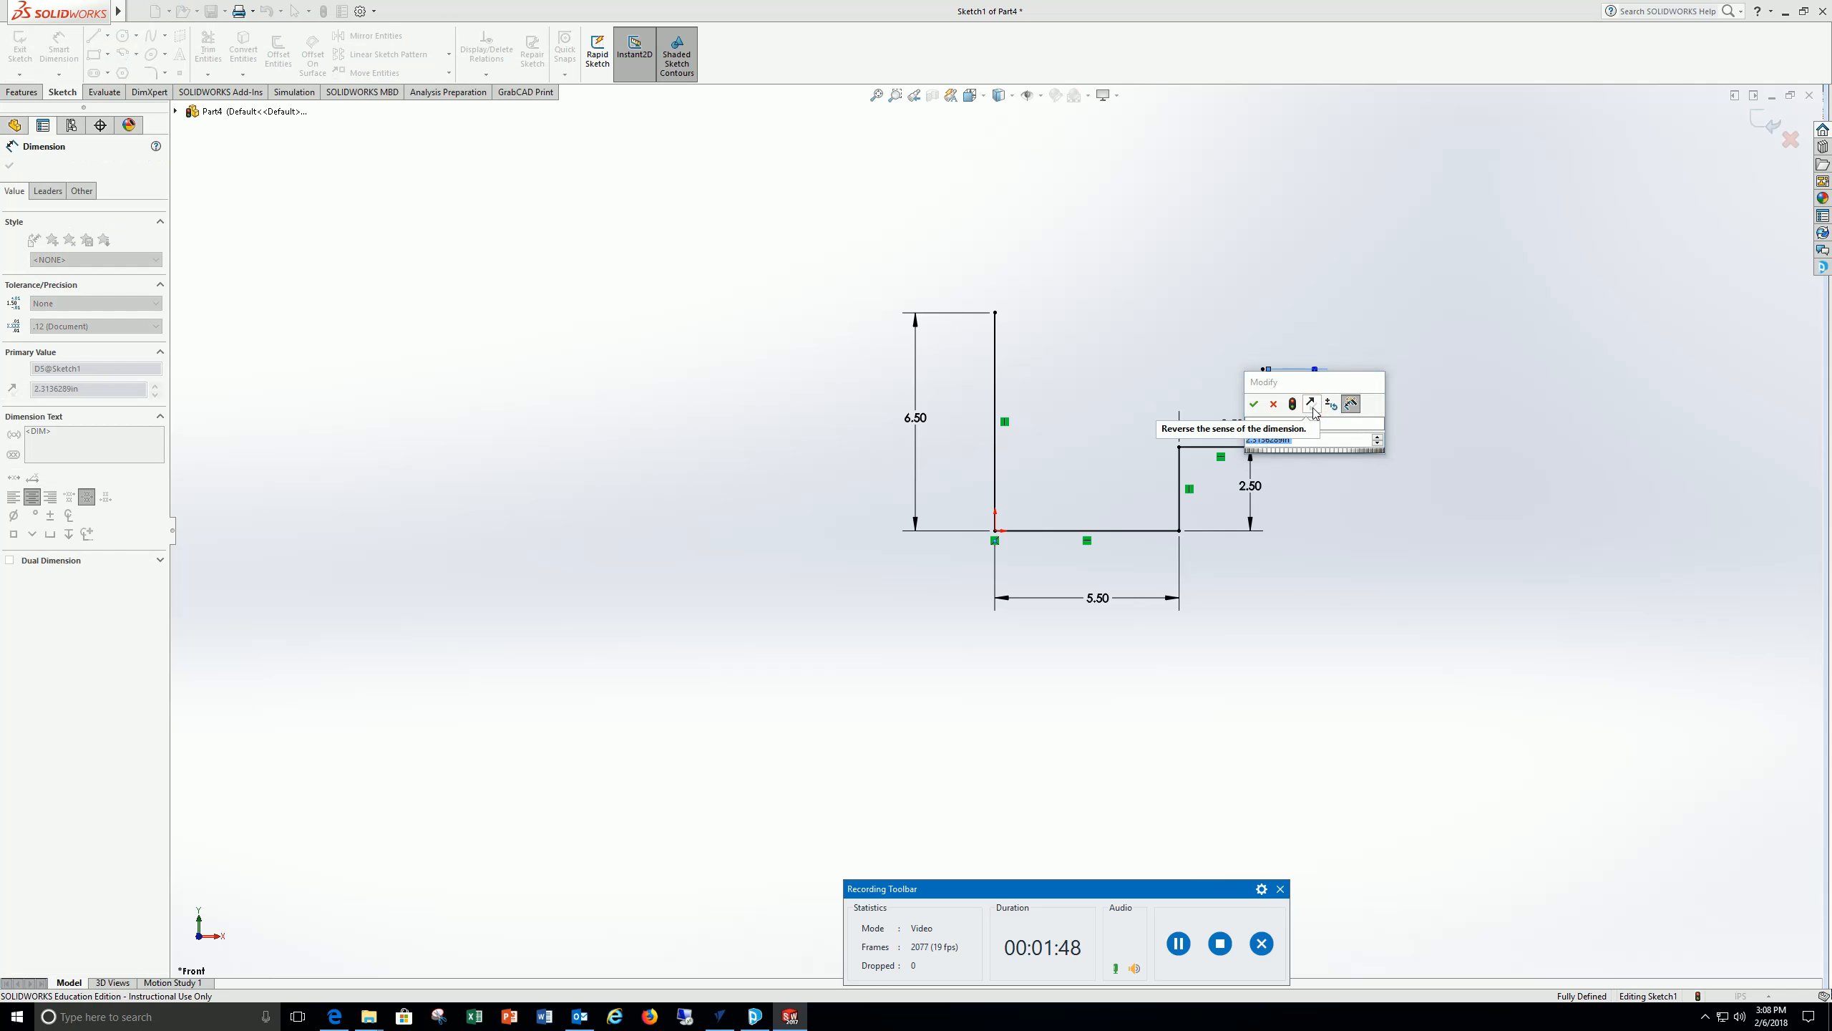
type("3")
key("Return")
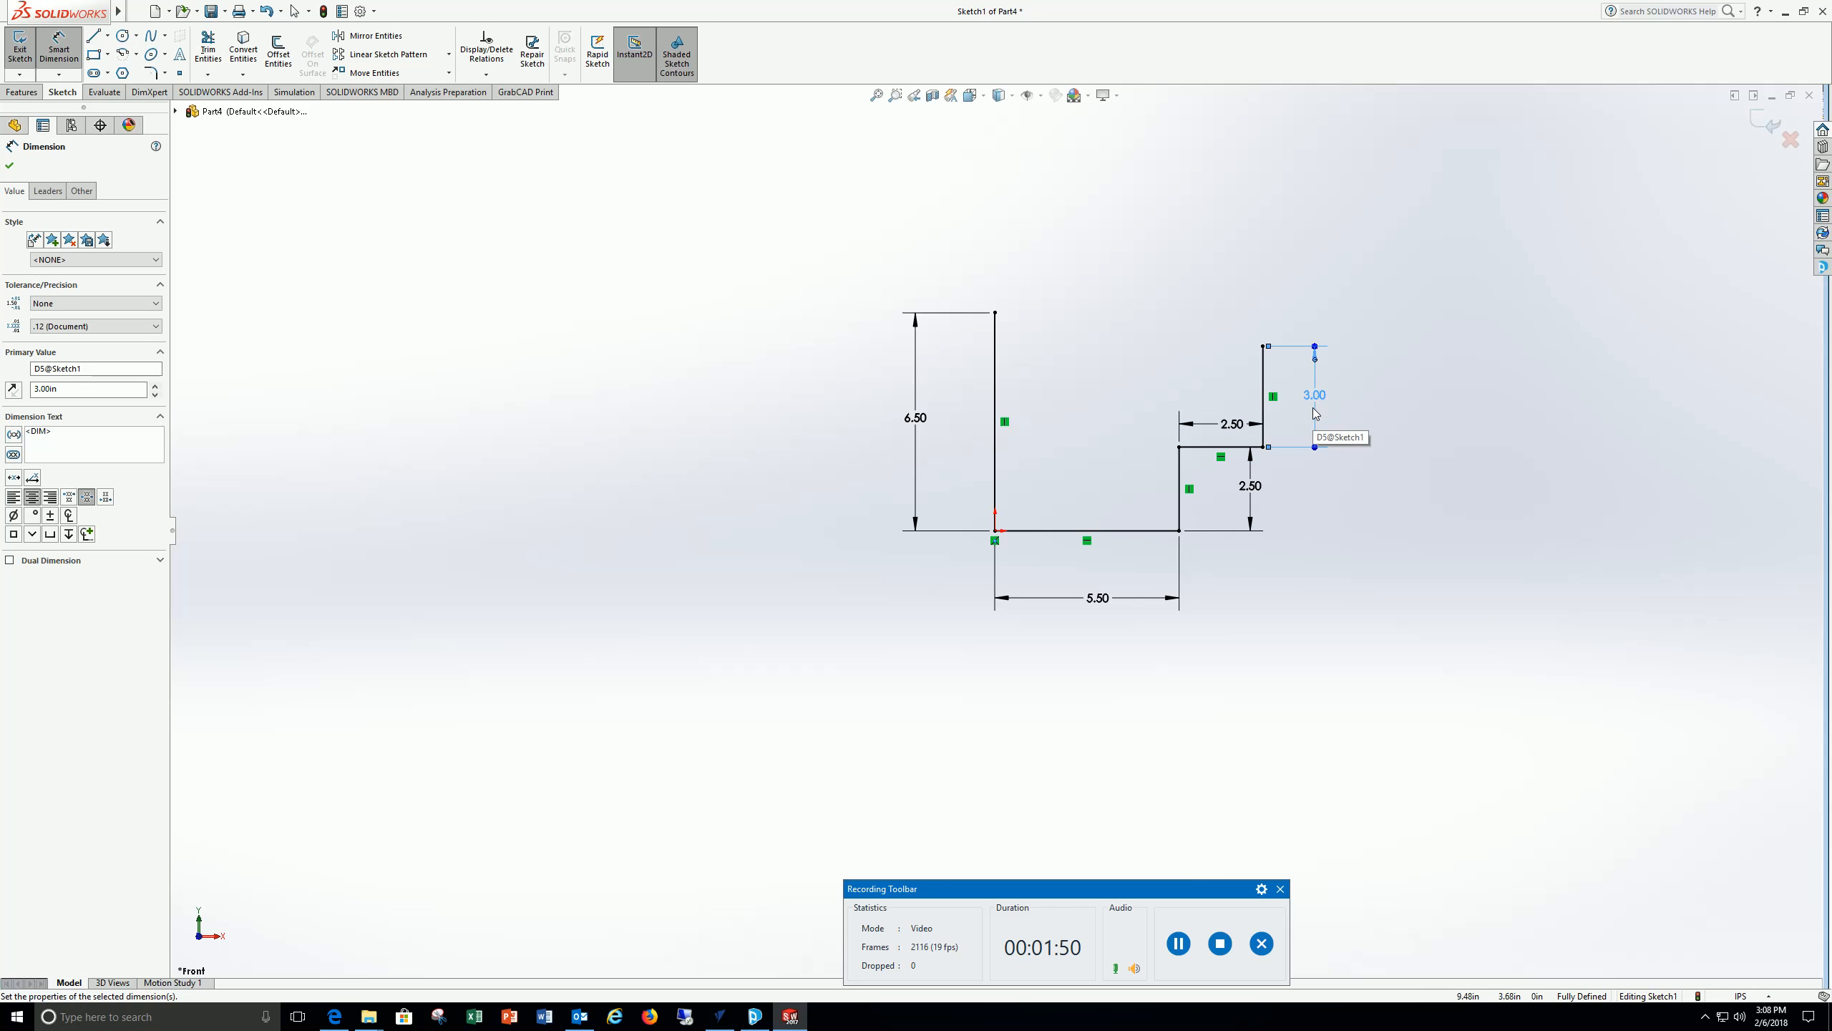
Draw a horizontal line to the right from the upper end of the 6.5 in vertical line and dimension it to 6.5 in
left_click(93, 35)
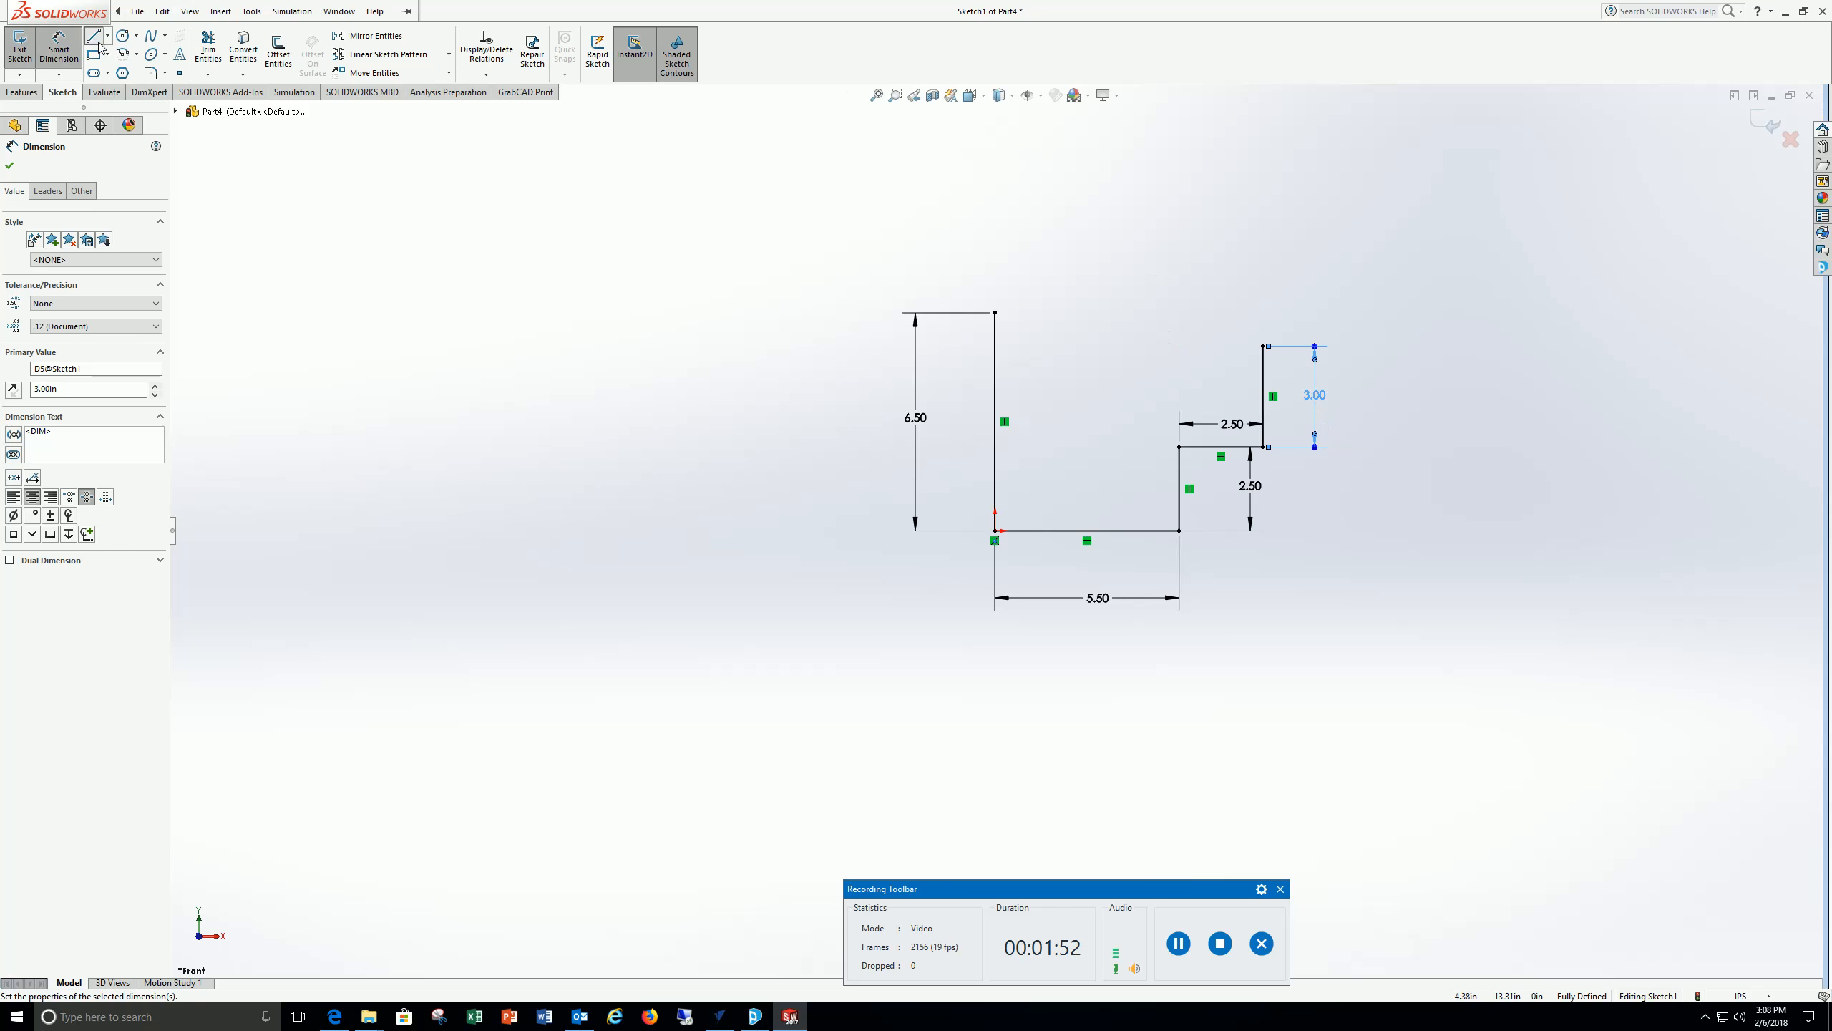
left_click(995, 313)
left_click(1130, 313)
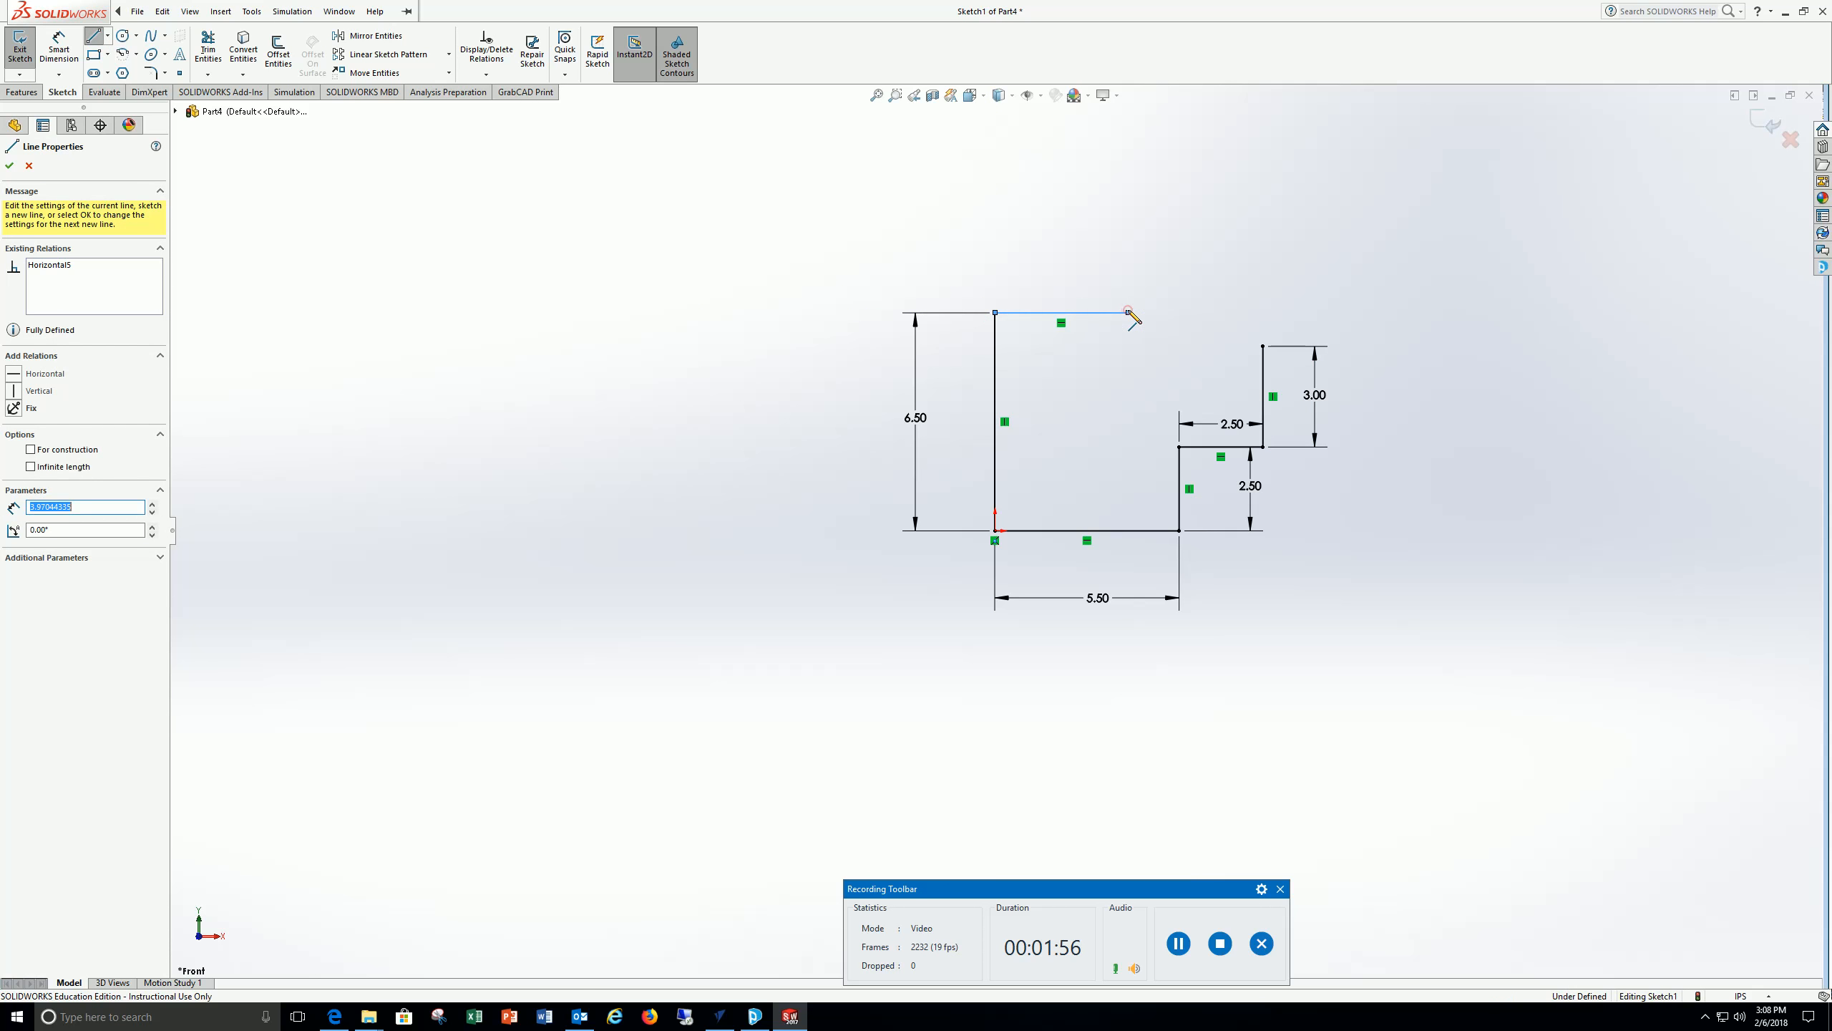
left_click(71, 43)
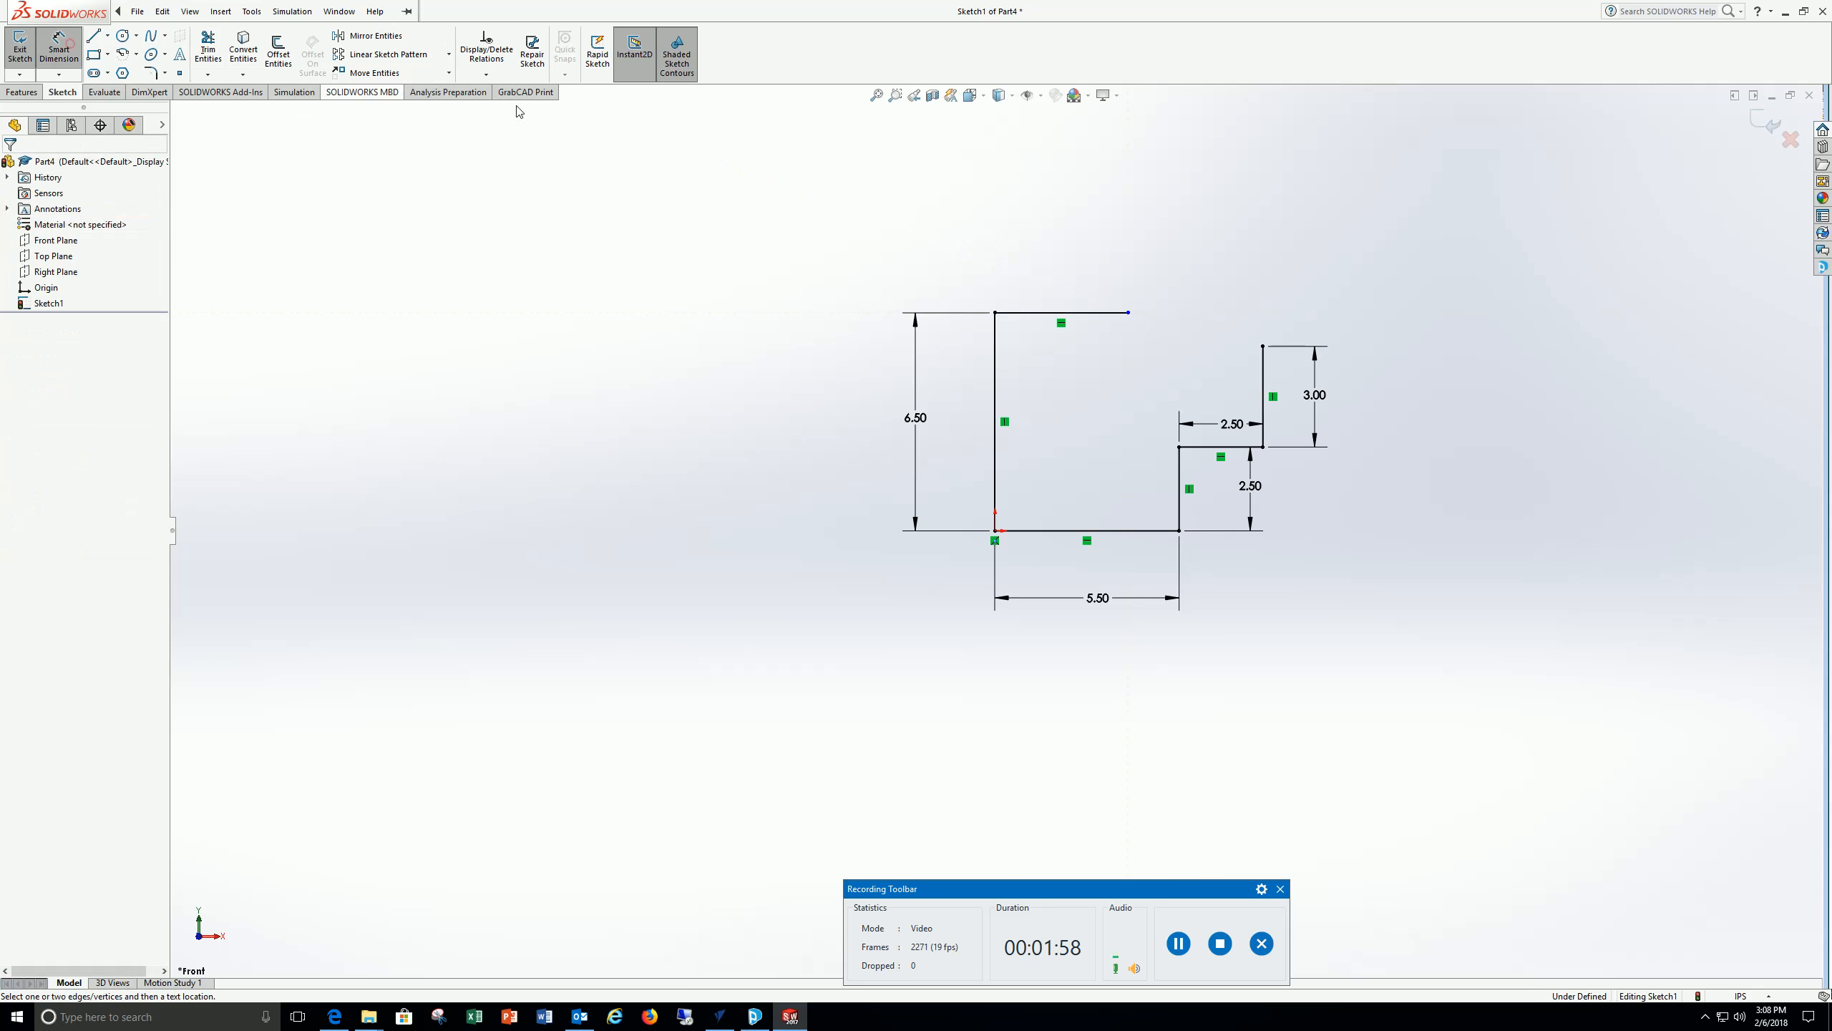
left_click(1075, 312)
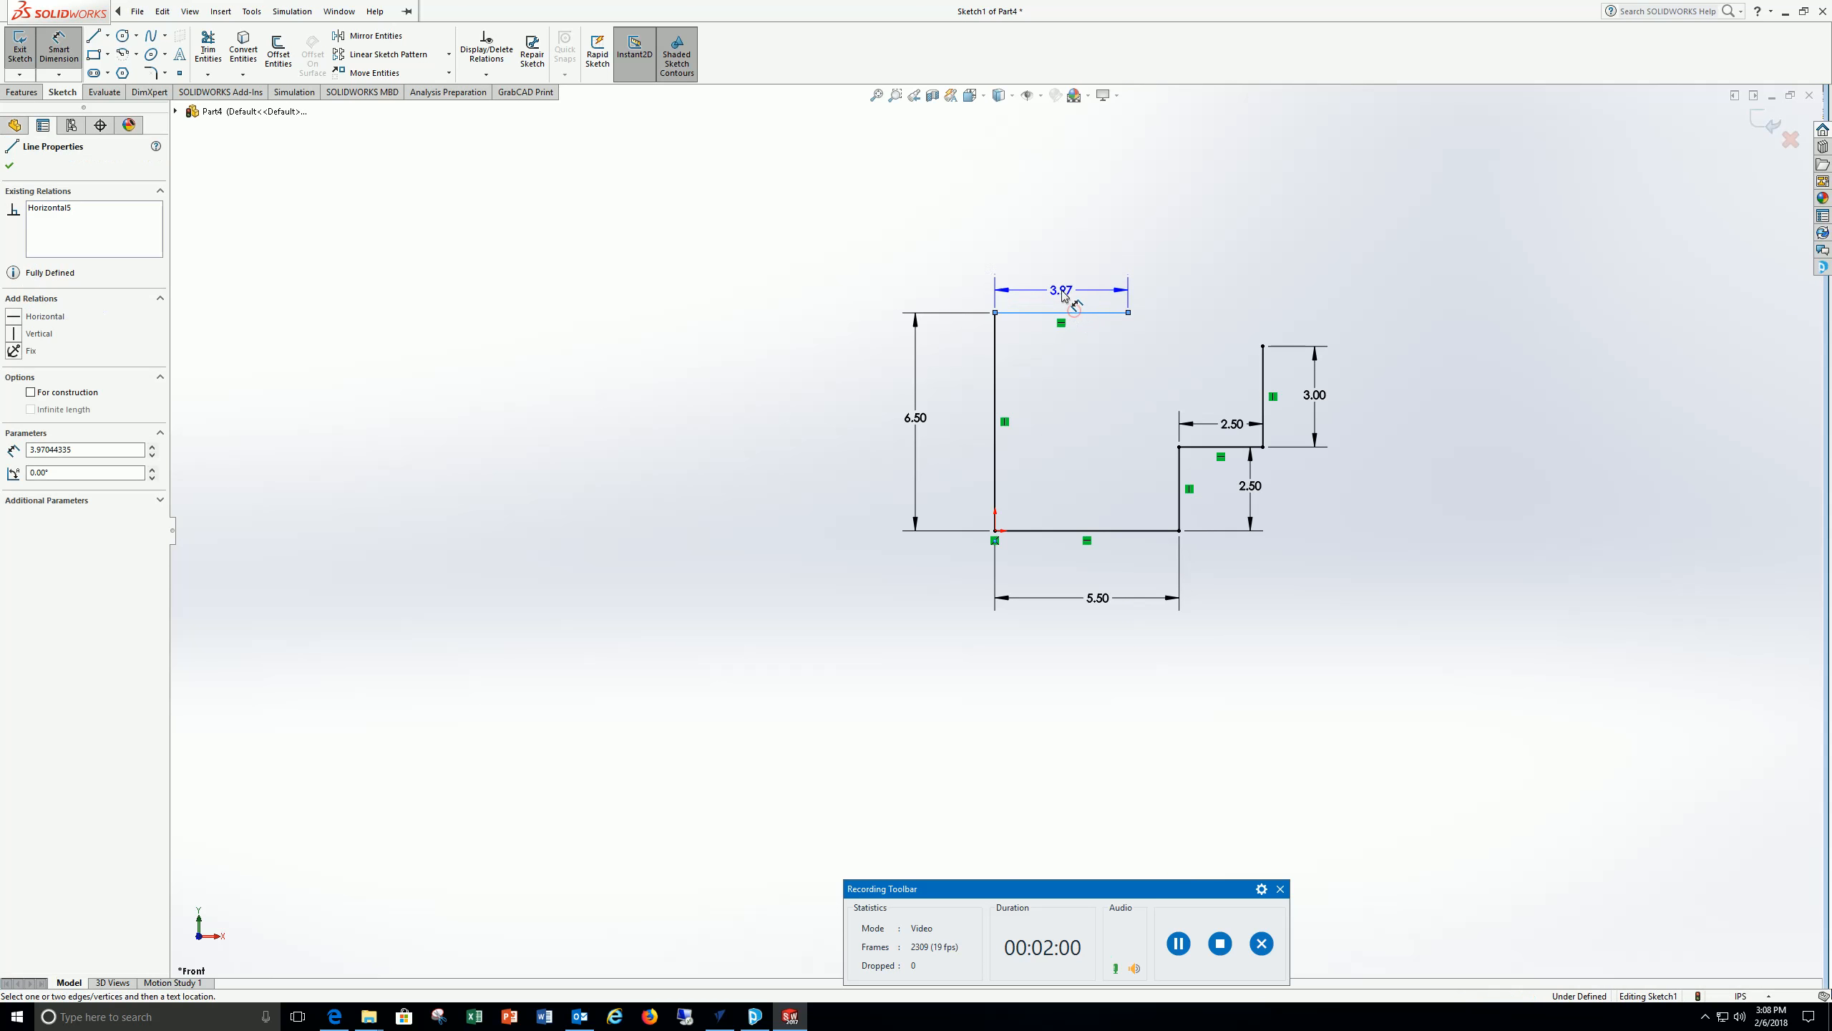
left_click(1063, 288)
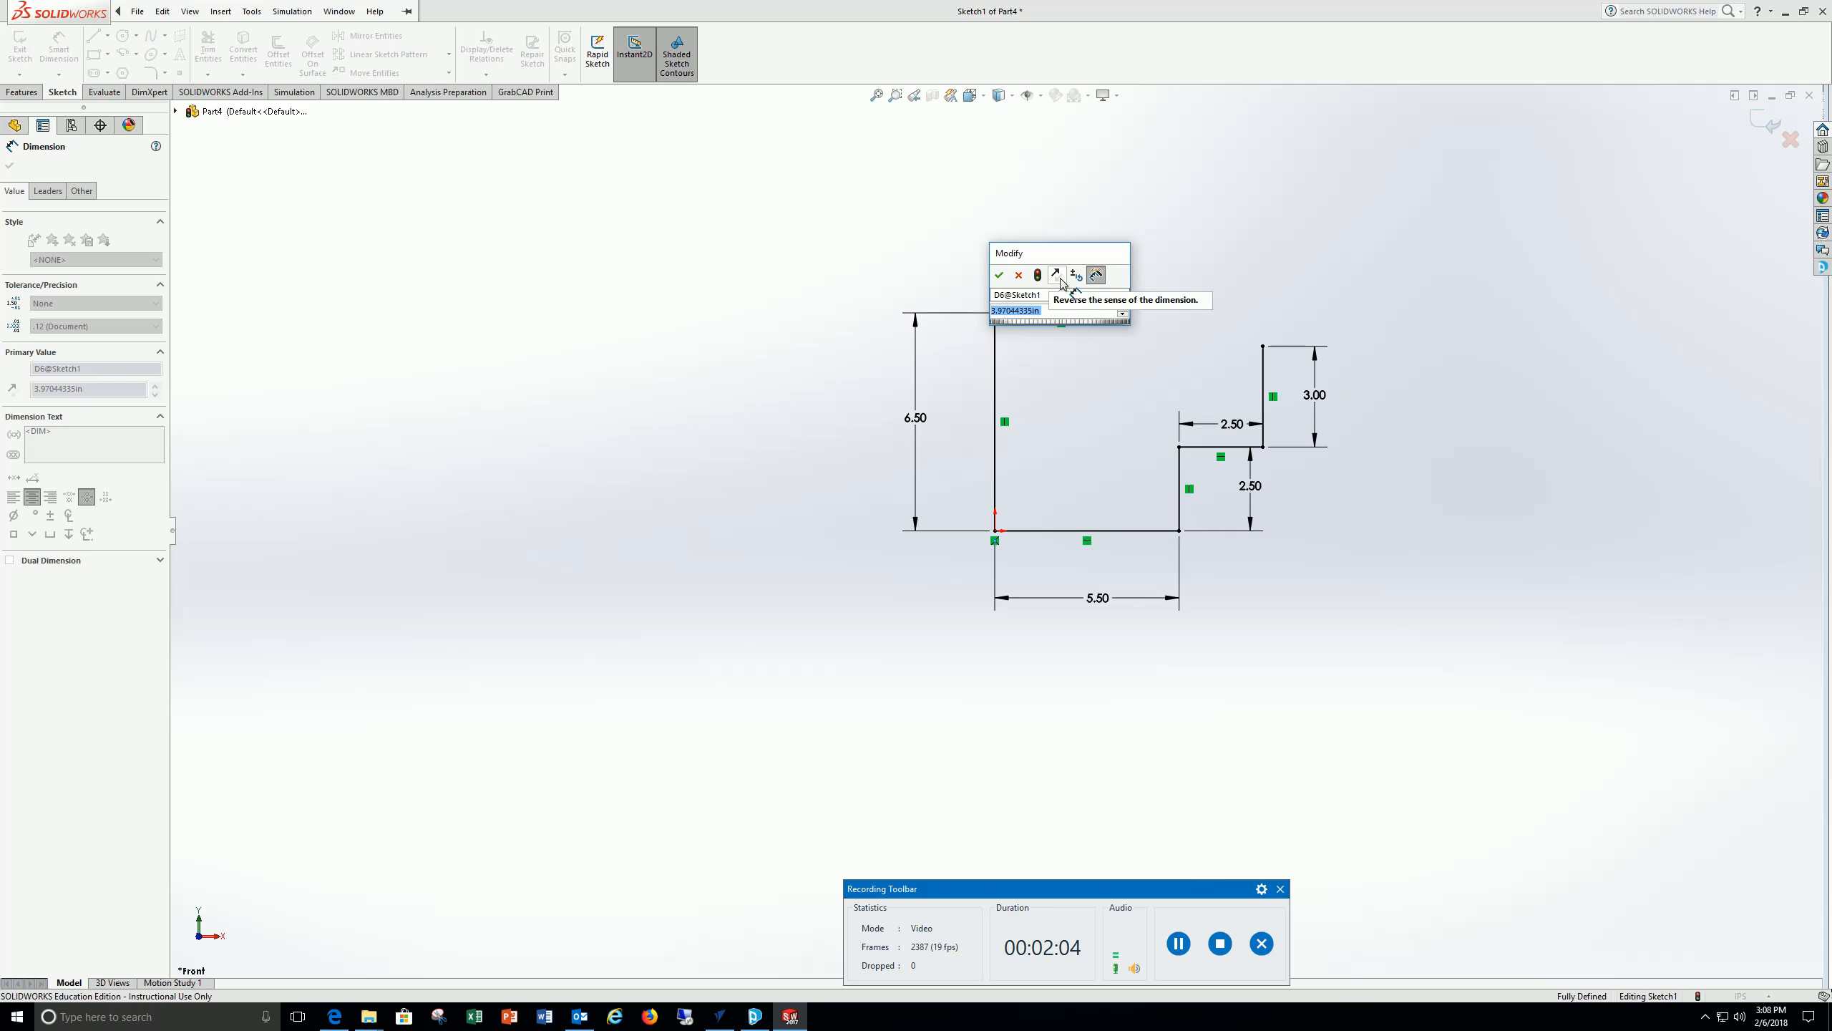
type("6.5")
key("Return")
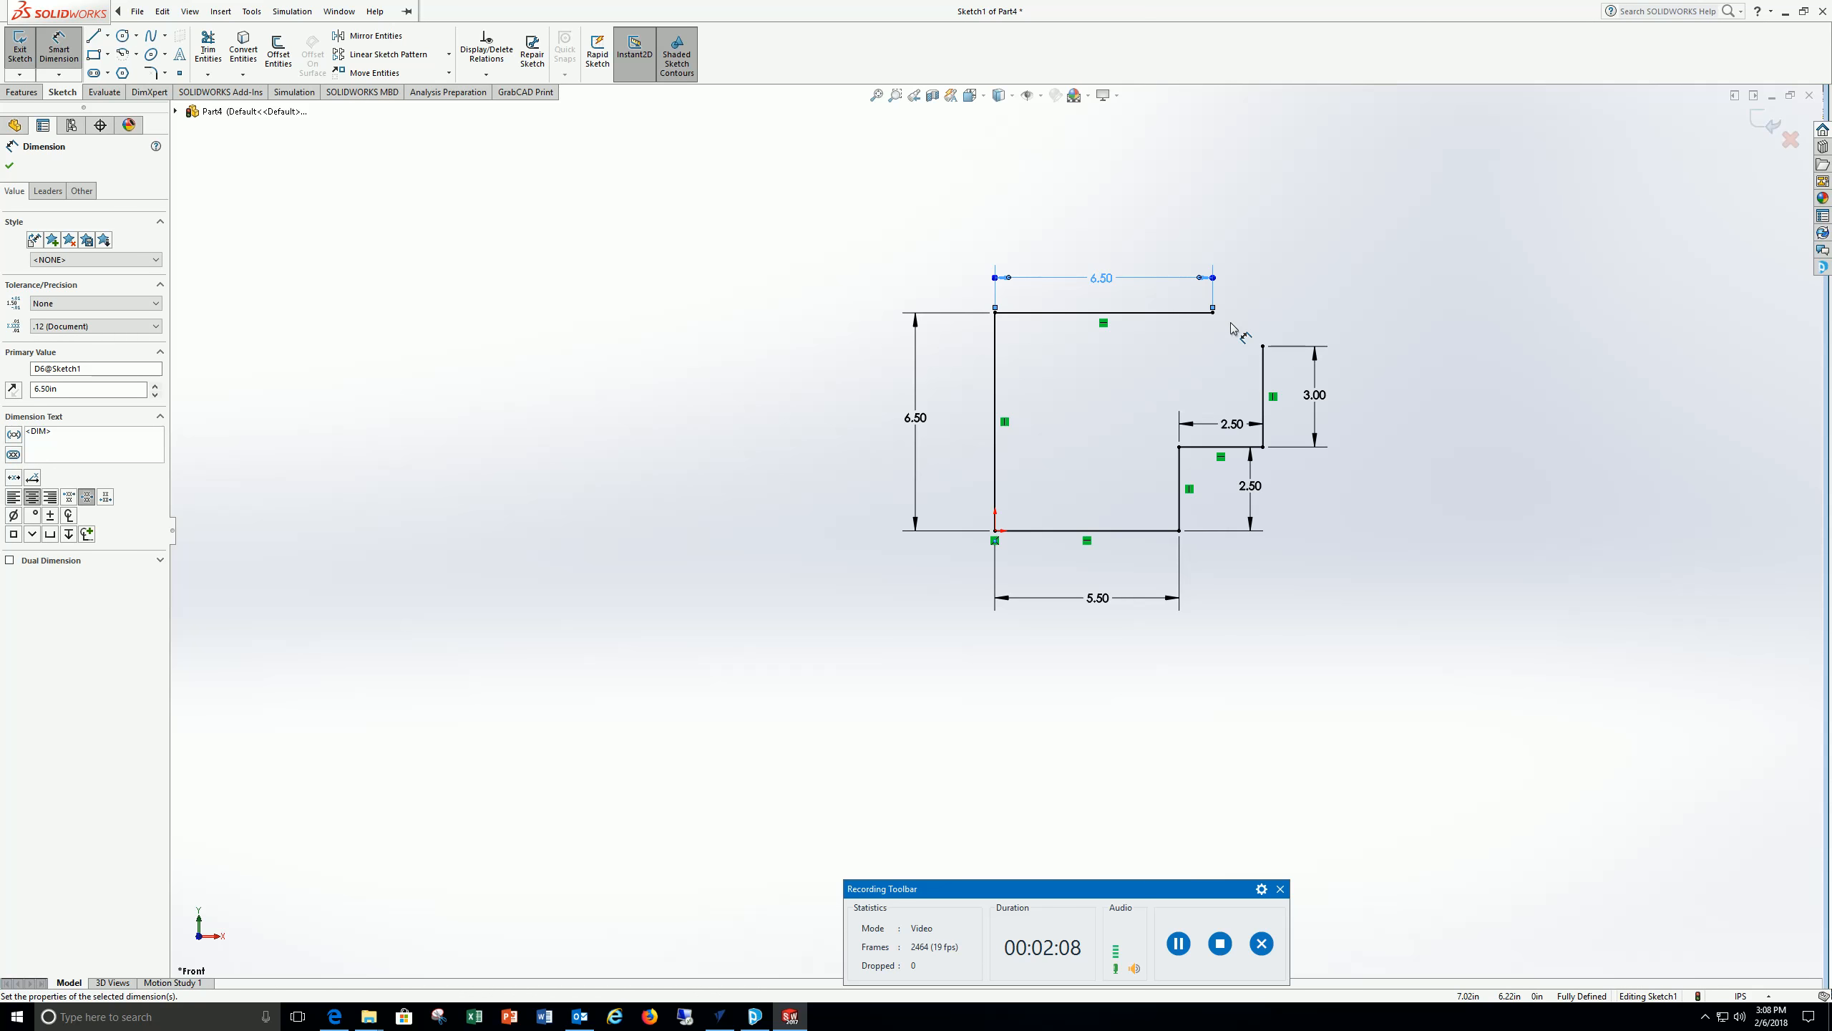
Close the profile with an angled line joining the open ends of the upper horizontal and right vertical lines, and exit the sketch
left_click(94, 36)
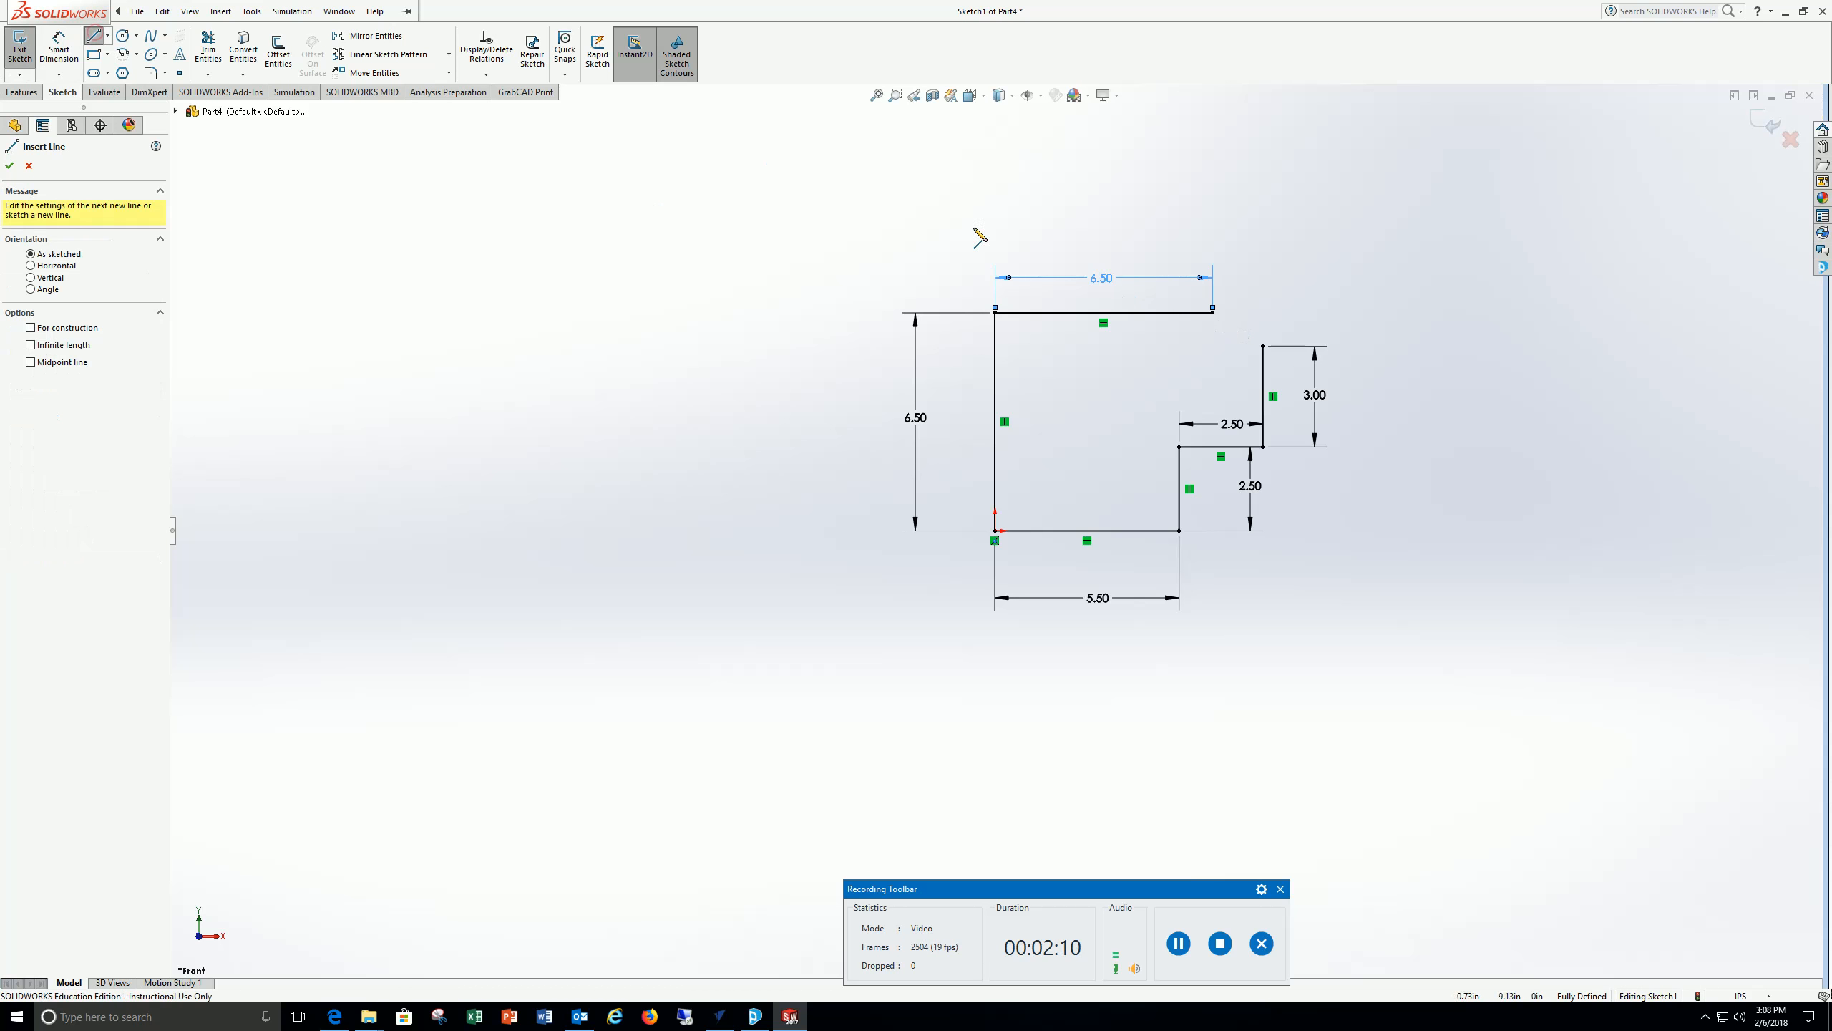
left_click_drag(1213, 313, 1262, 347)
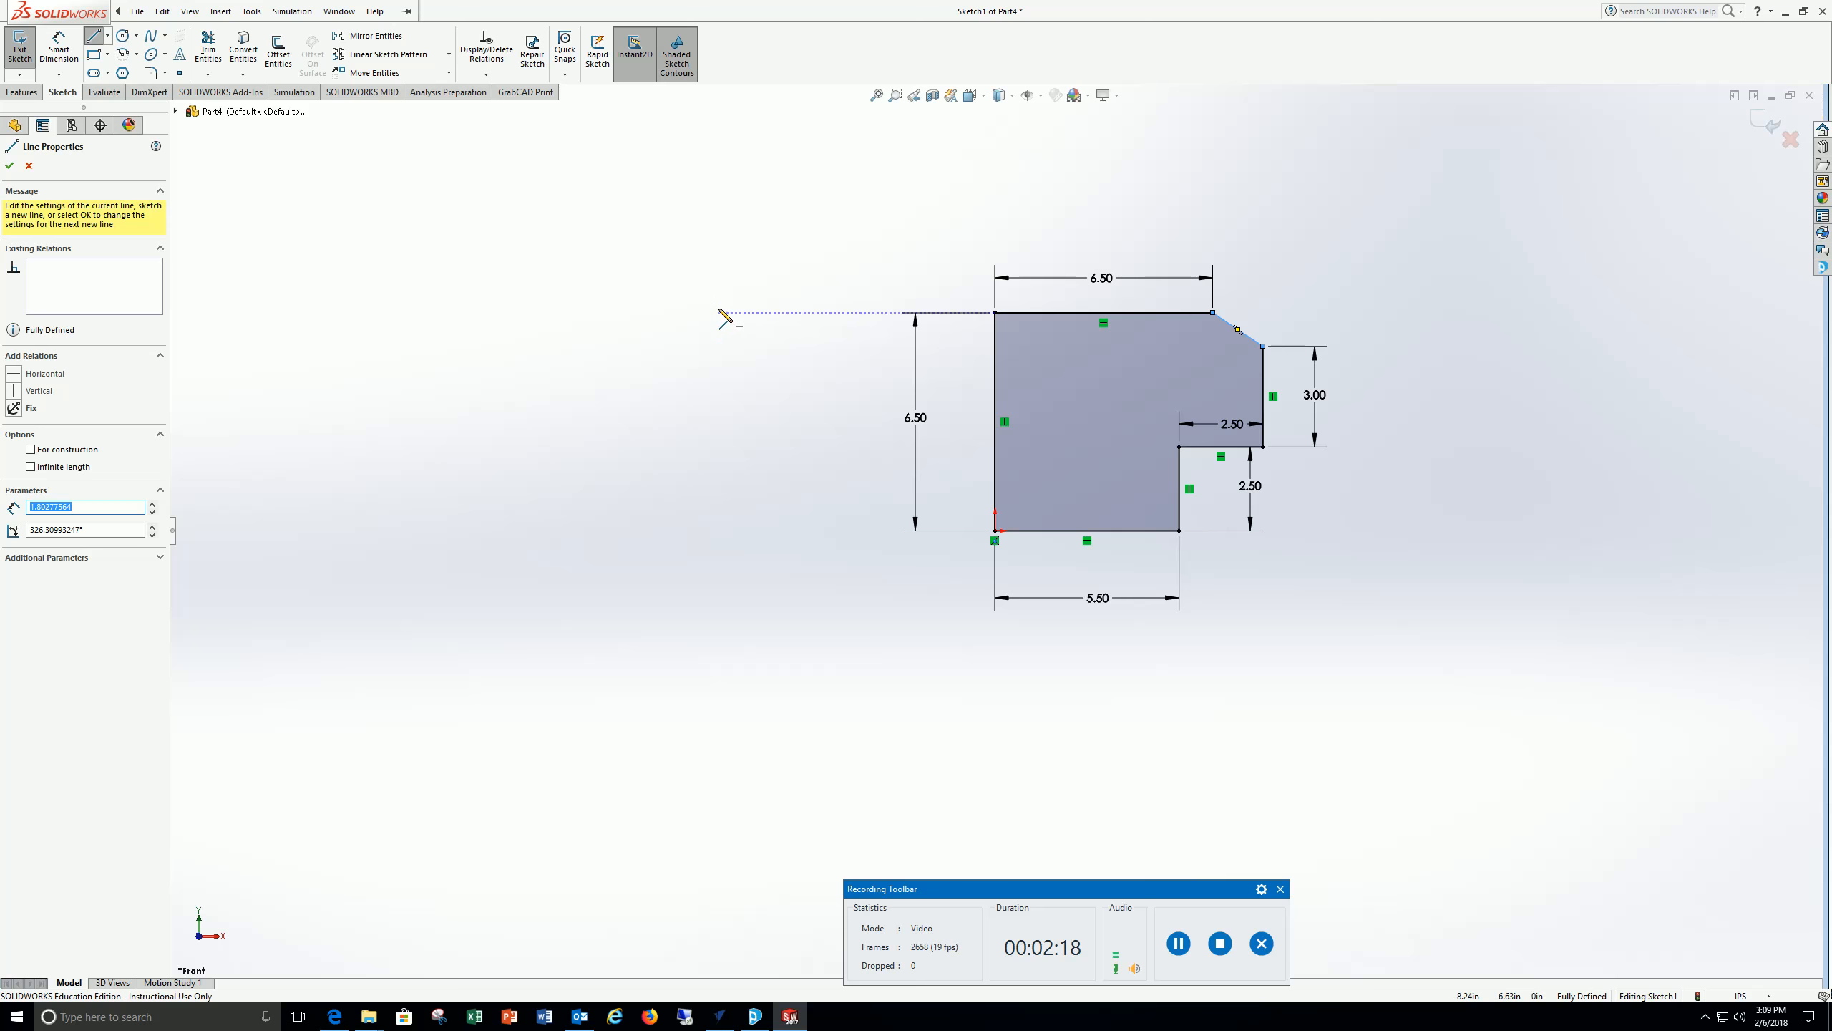
left_click(21, 60)
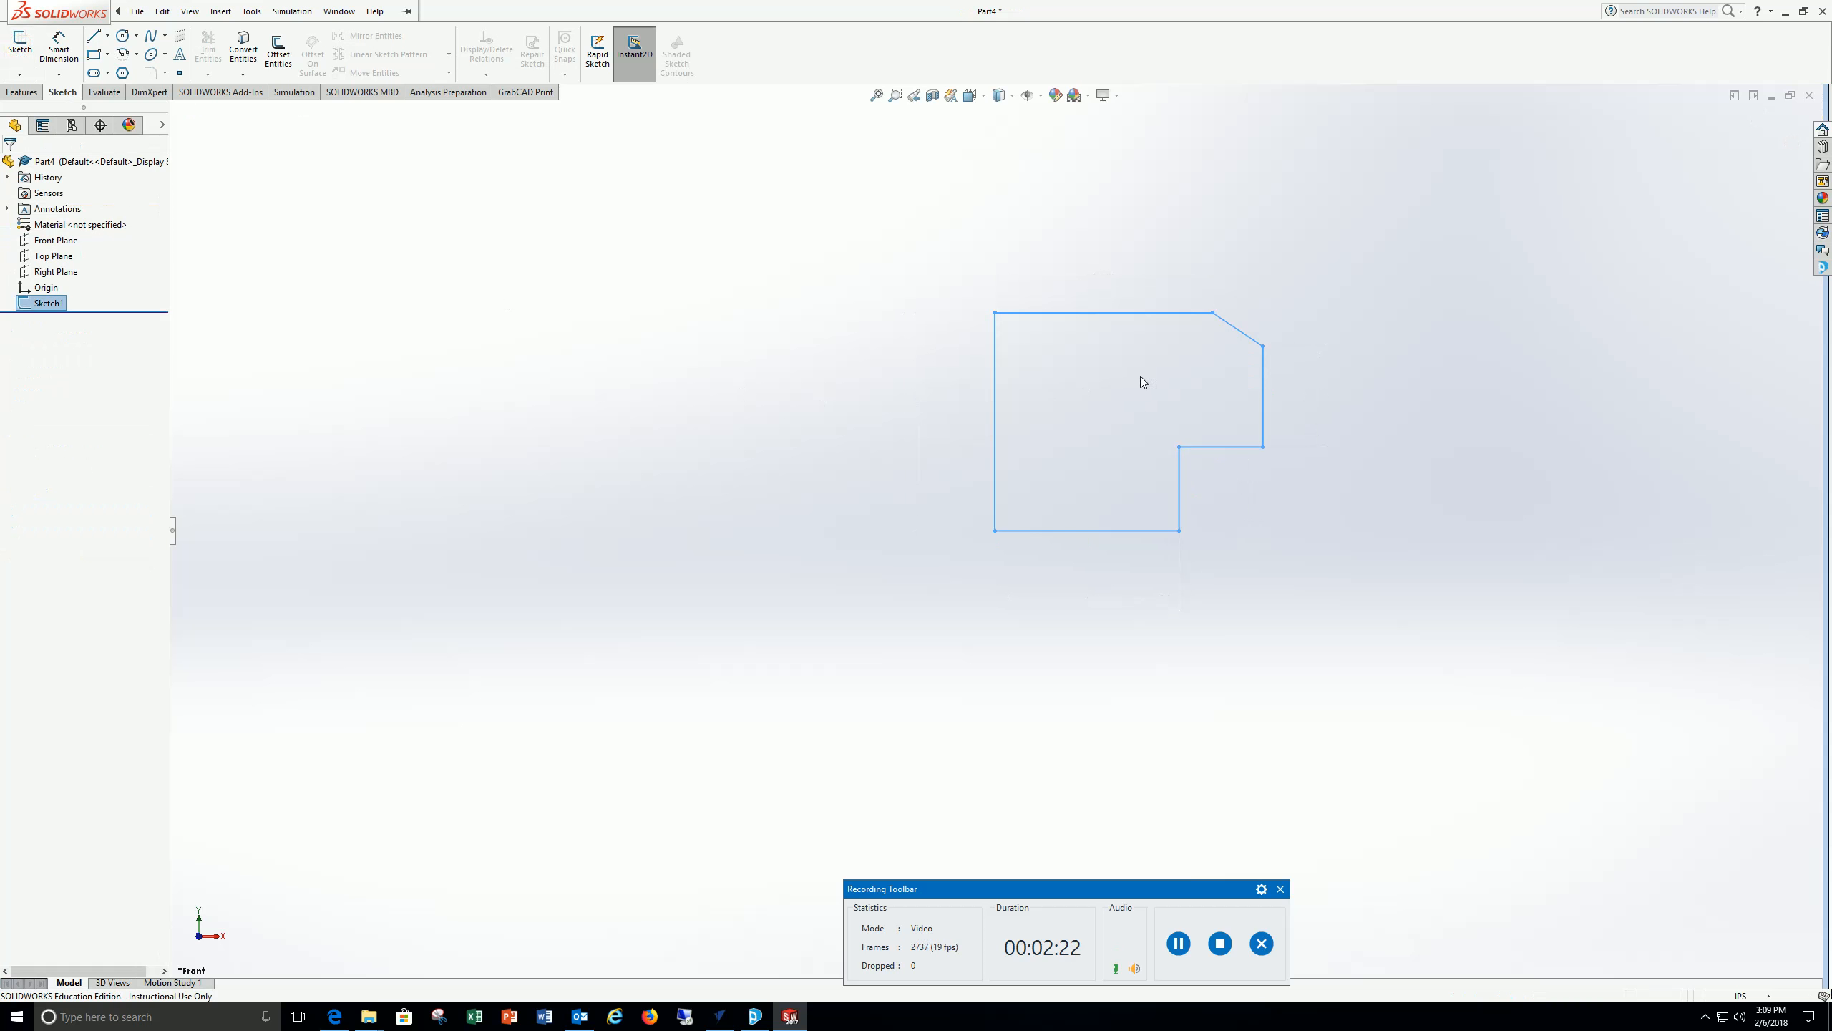
Extrude the closed profile as a blind boss with a depth of 0.125 in
mouse_move(1142, 380)
middle_mouse_down()
mouse_move(1104, 368)
mouse_move(1072, 402)
mouse_move(1055, 510)
middle_mouse_up()
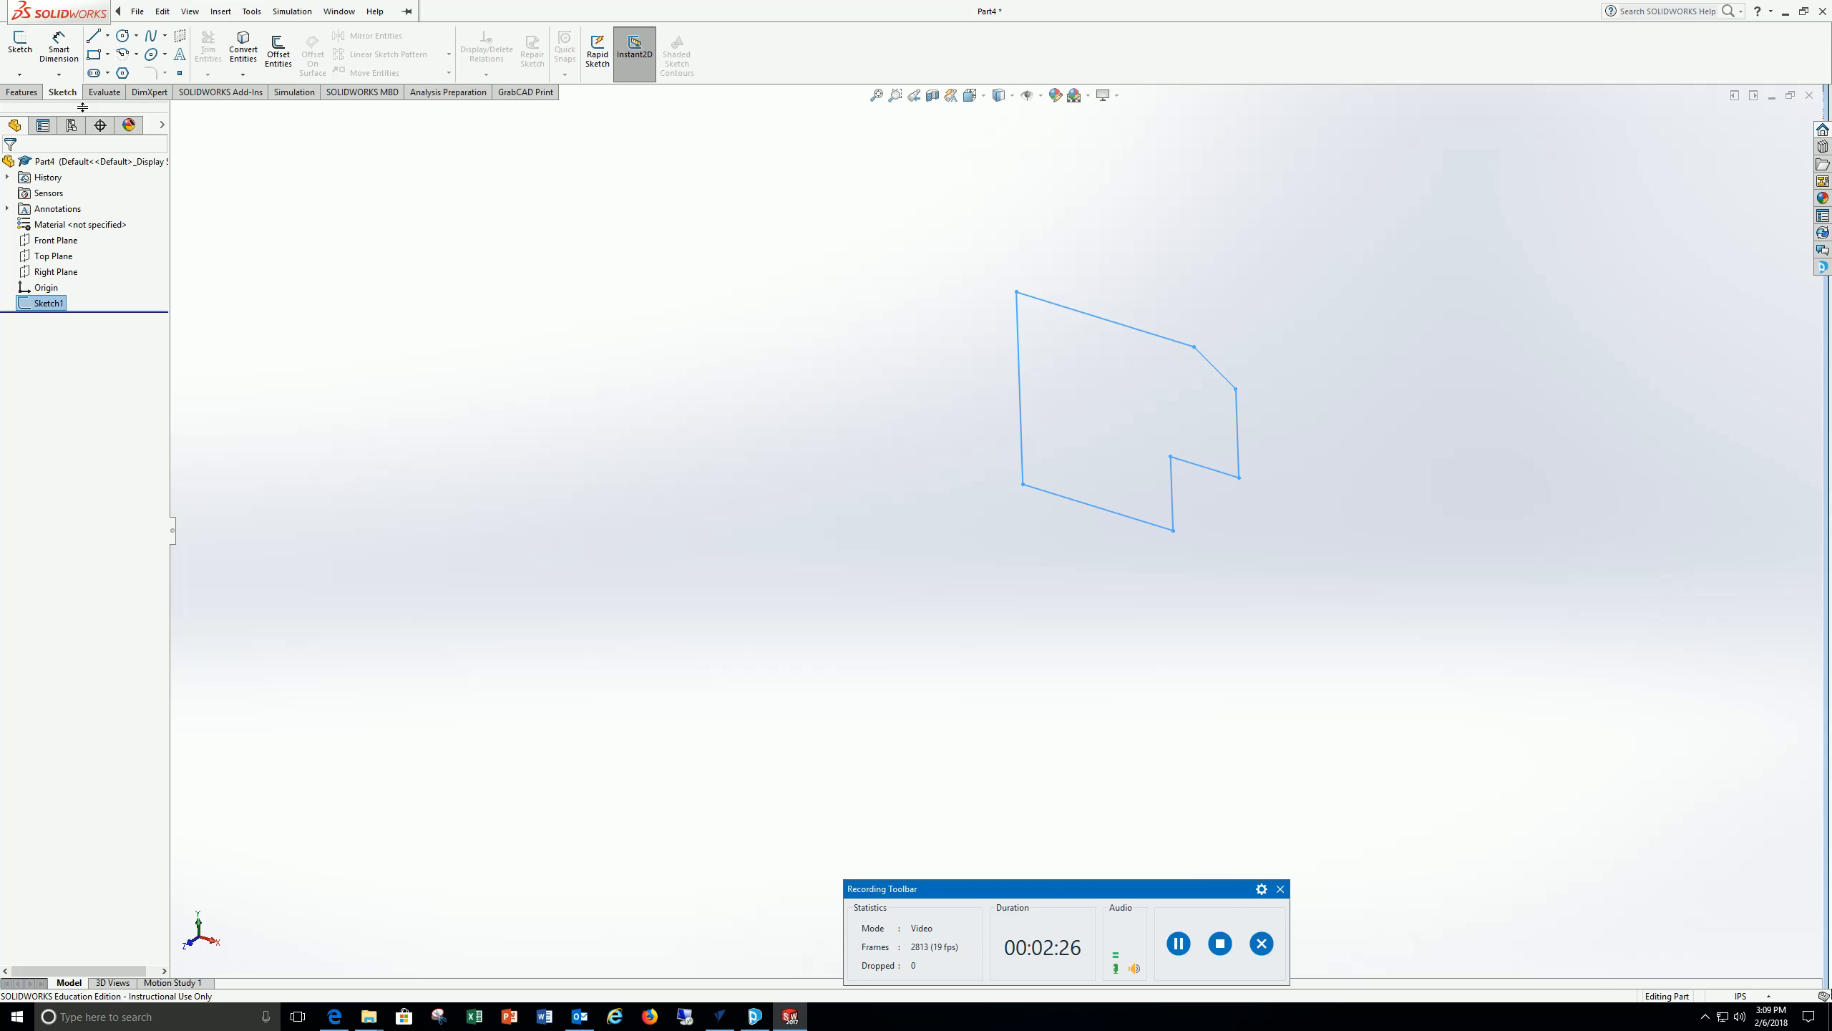
left_click(22, 92)
left_click(25, 58)
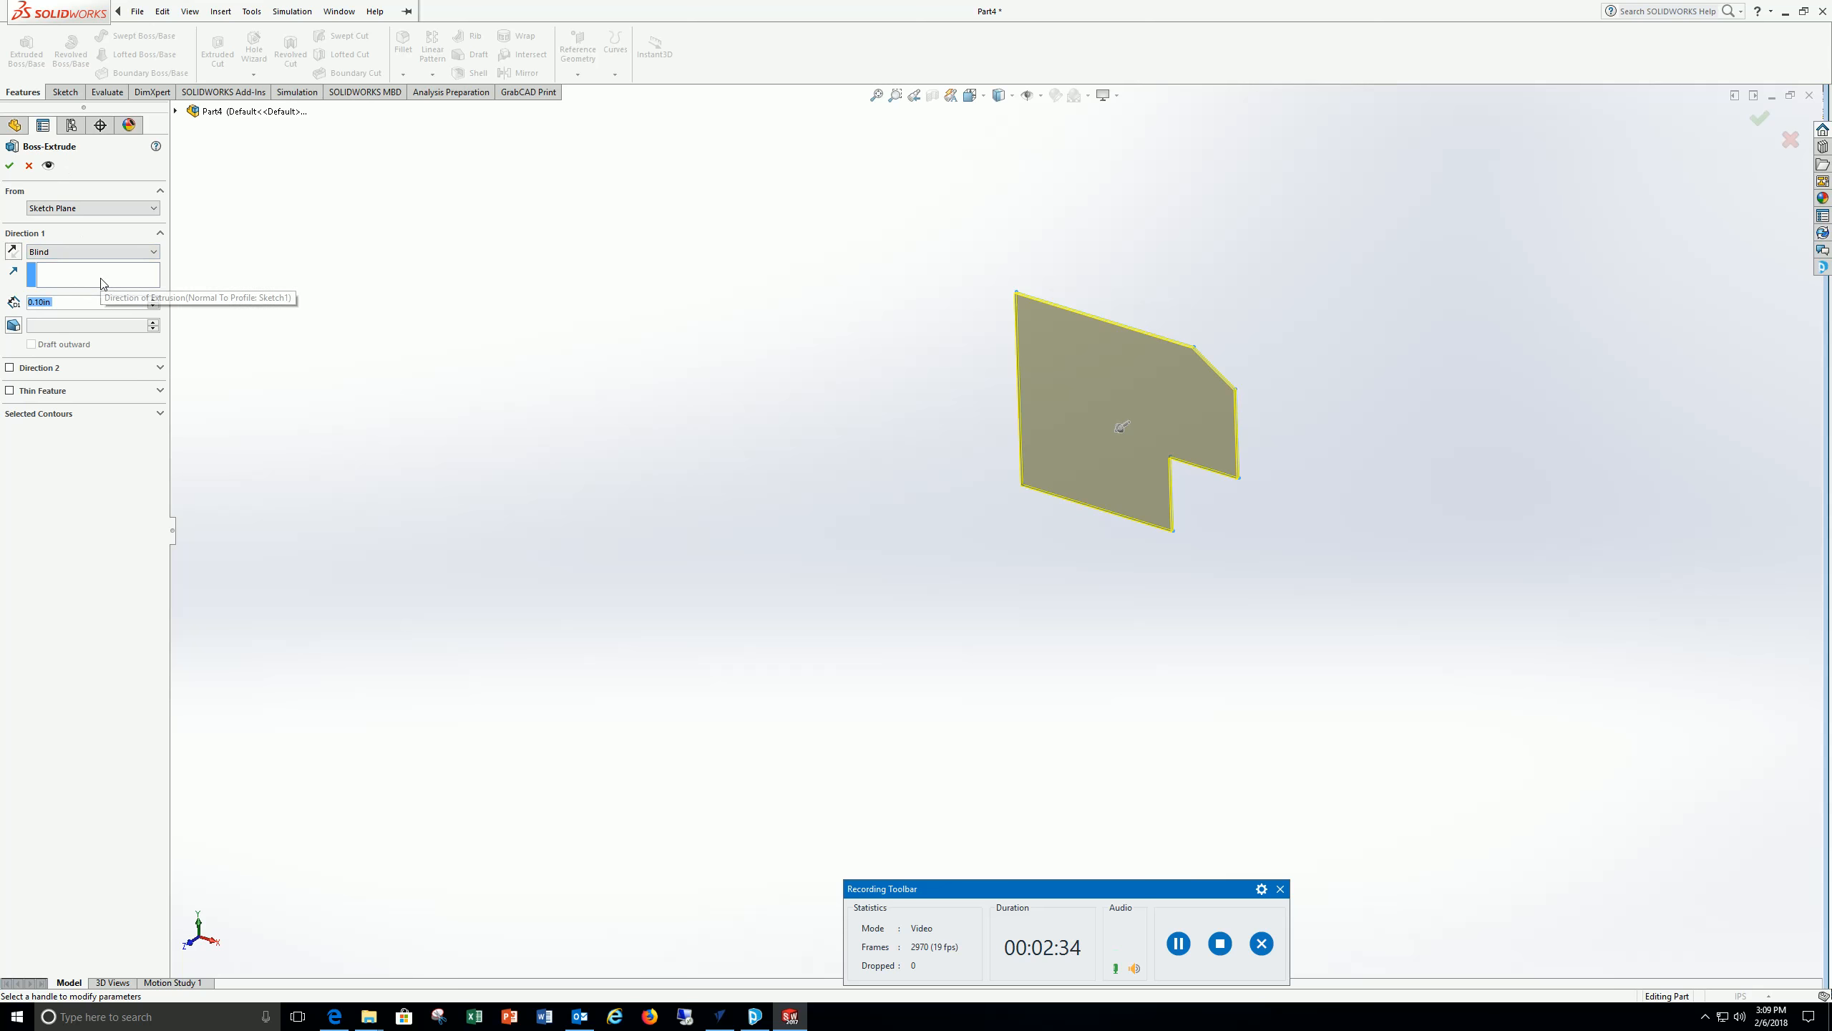
type(".125")
key("Return")
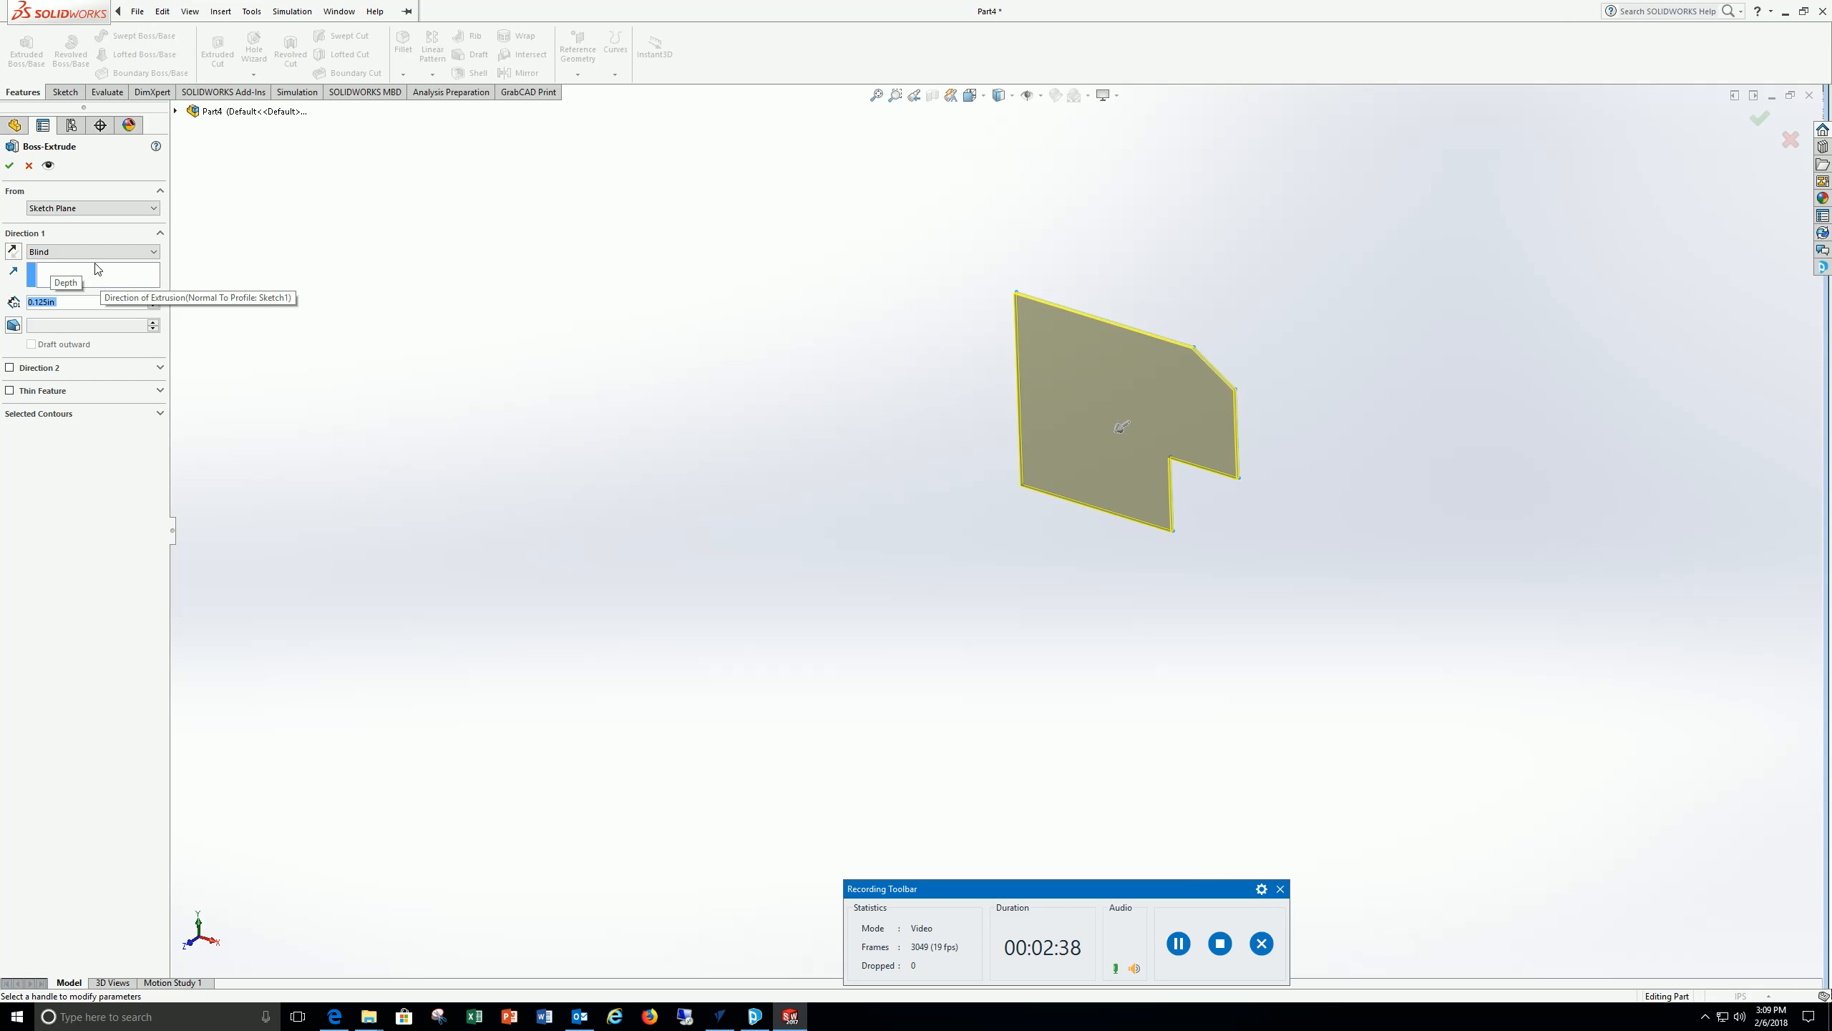
left_click(8, 167)
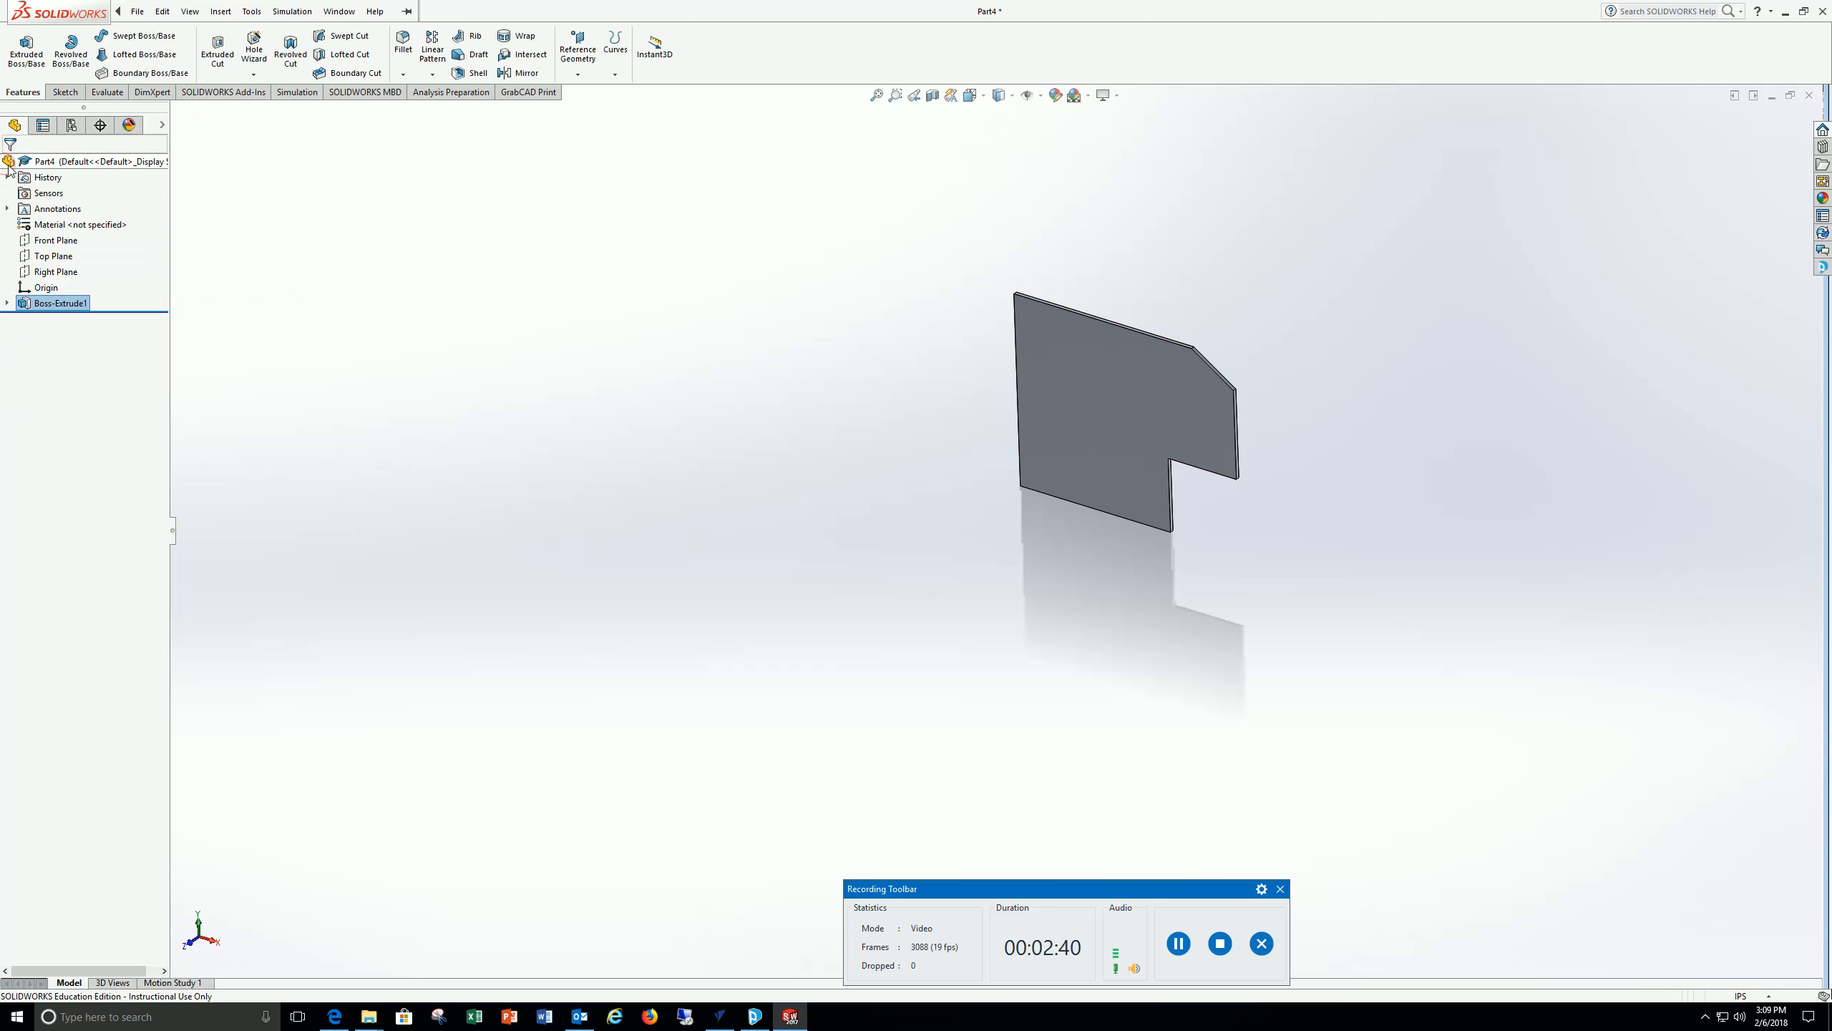
Start a new sketch on the plate's large front face and orient the part to the Front view
left_click(69, 93)
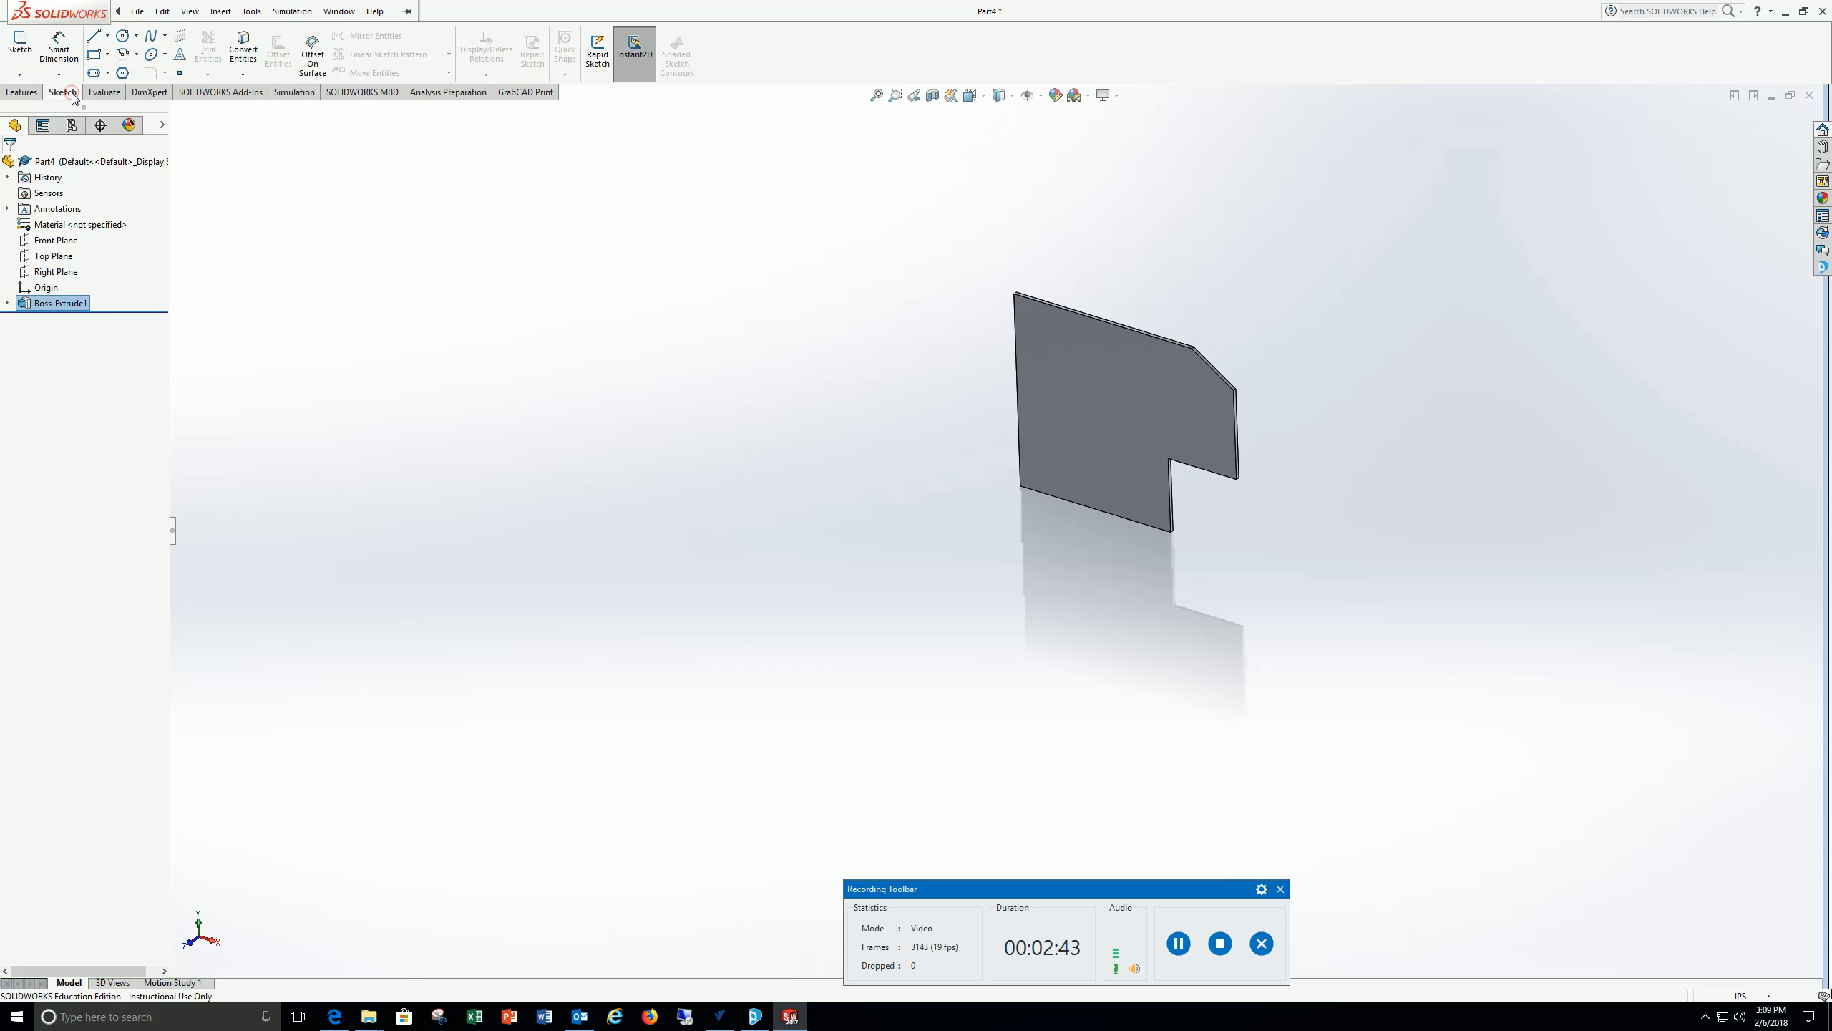
left_click(14, 45)
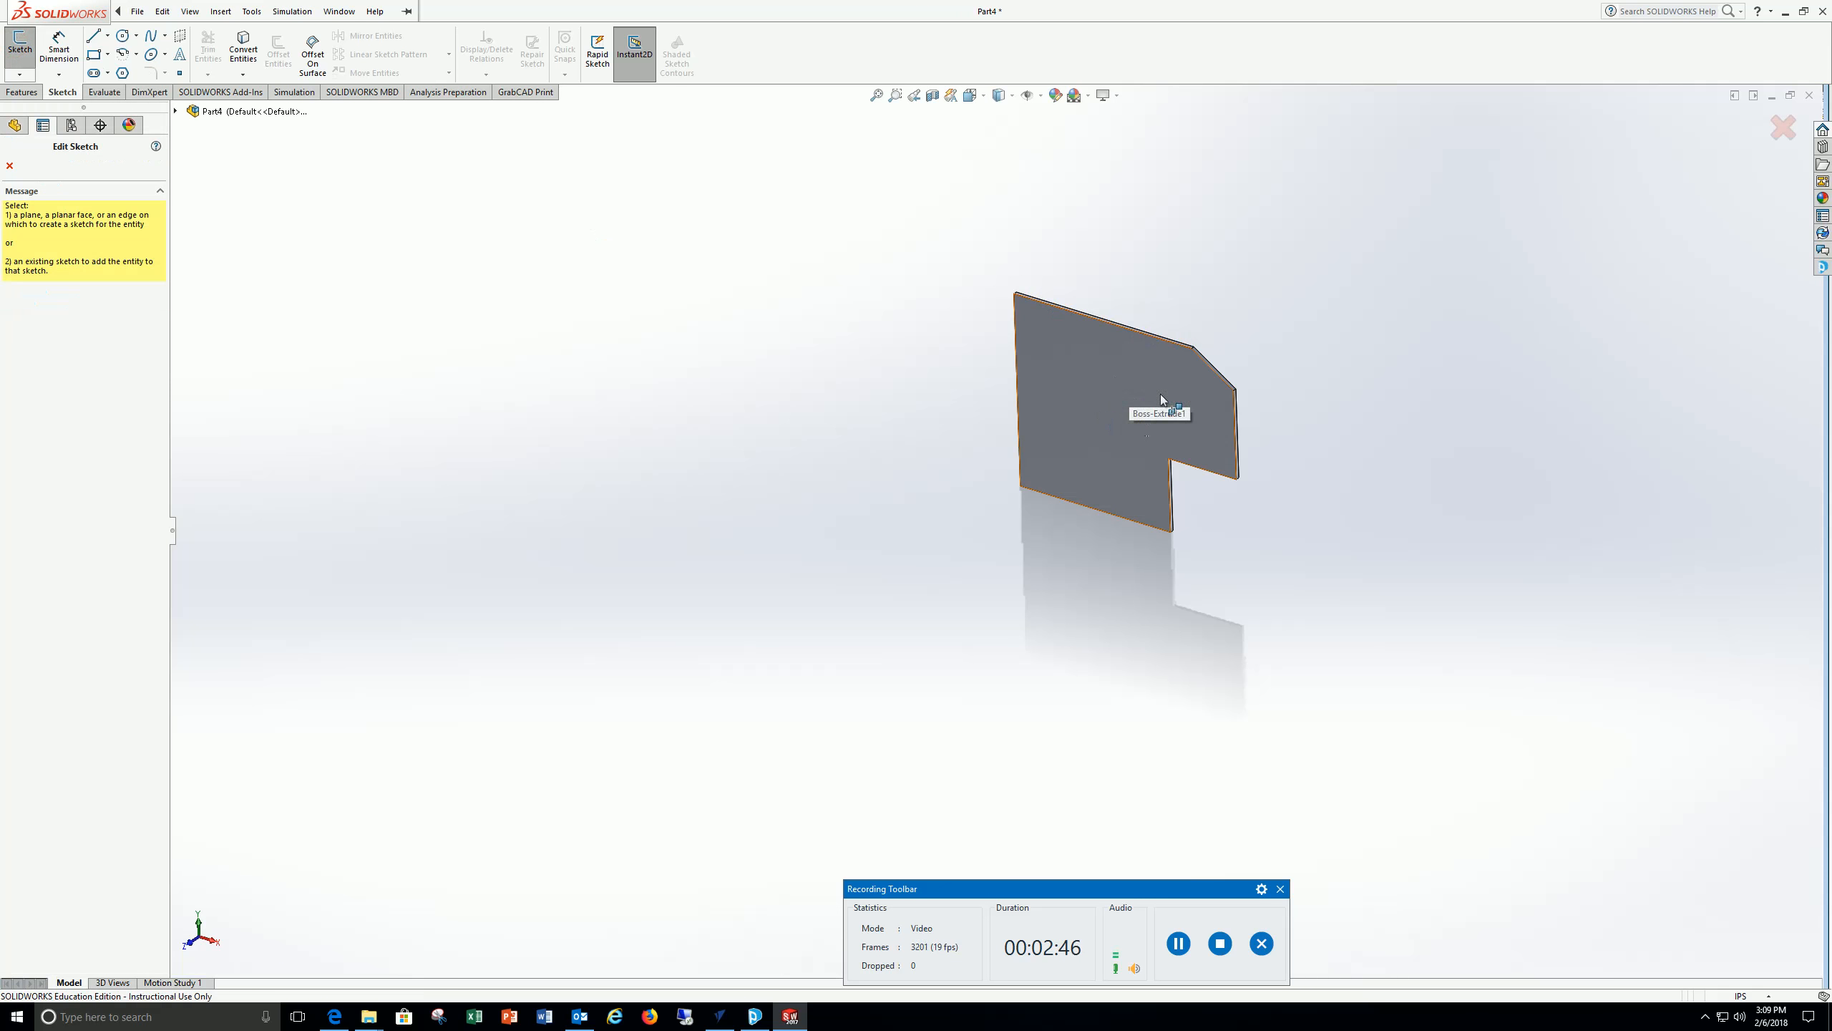
left_click(1092, 393)
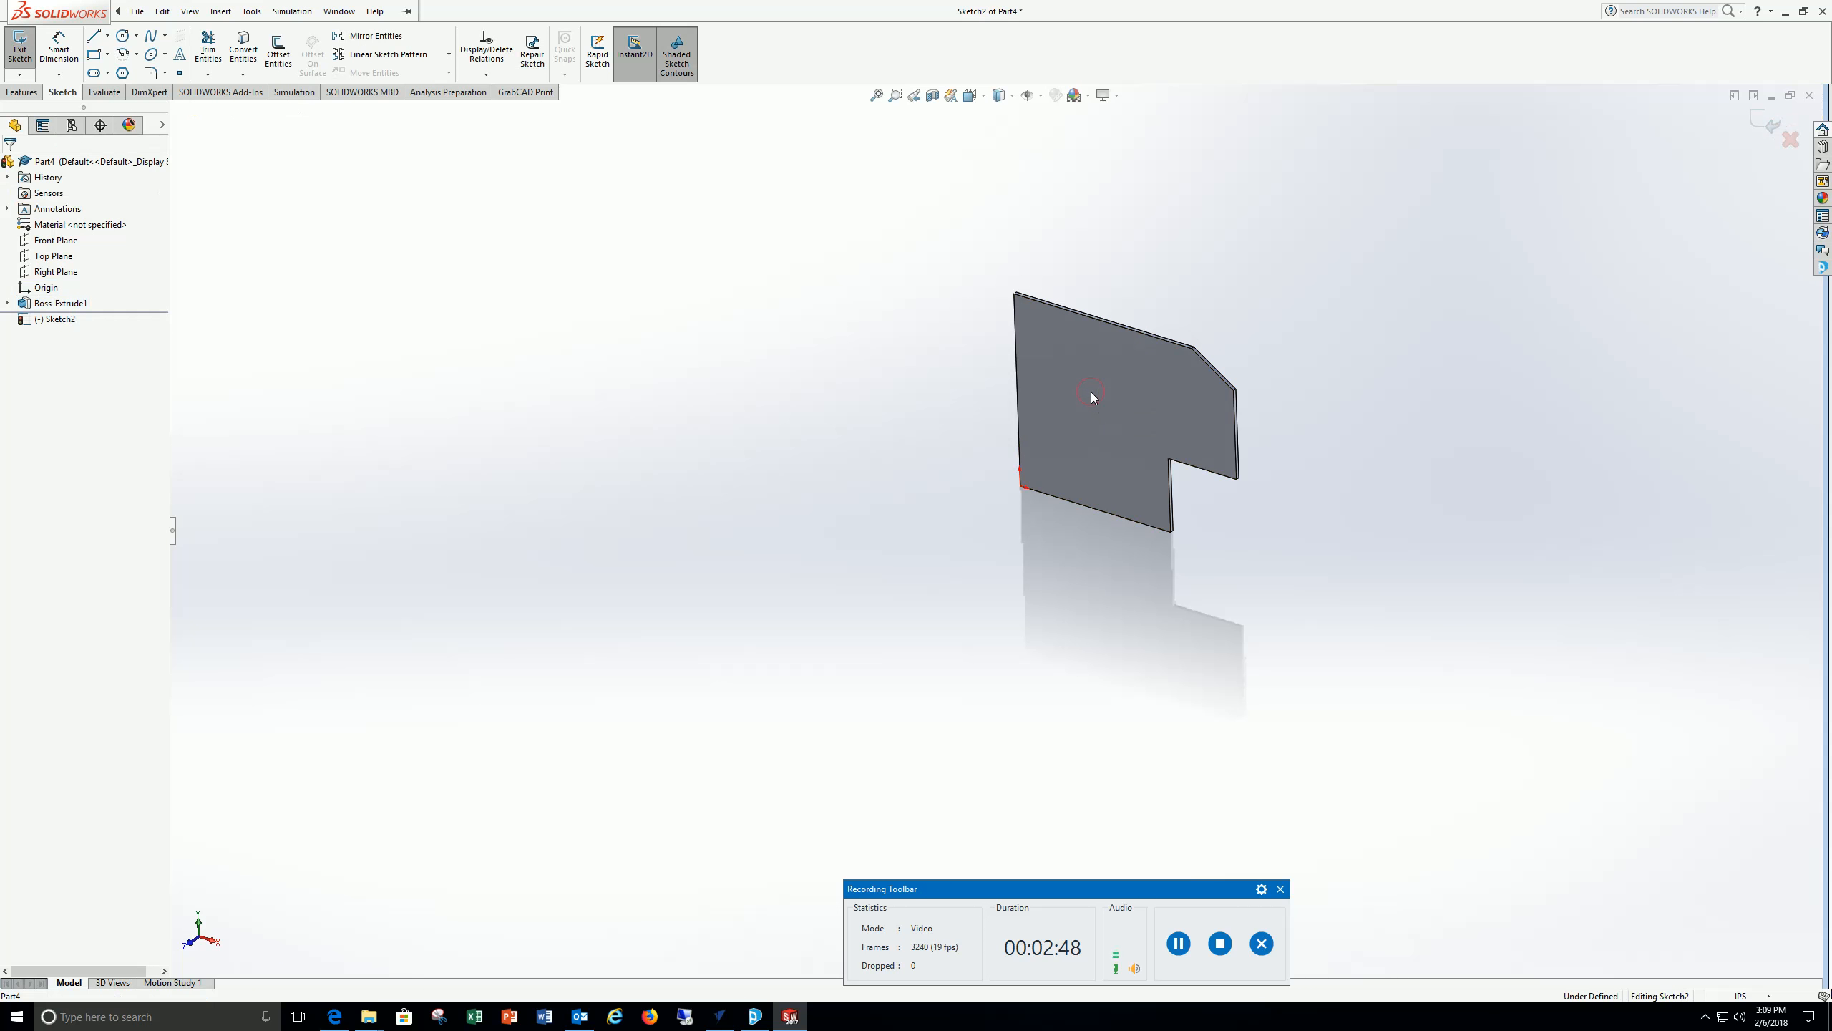
left_click(984, 97)
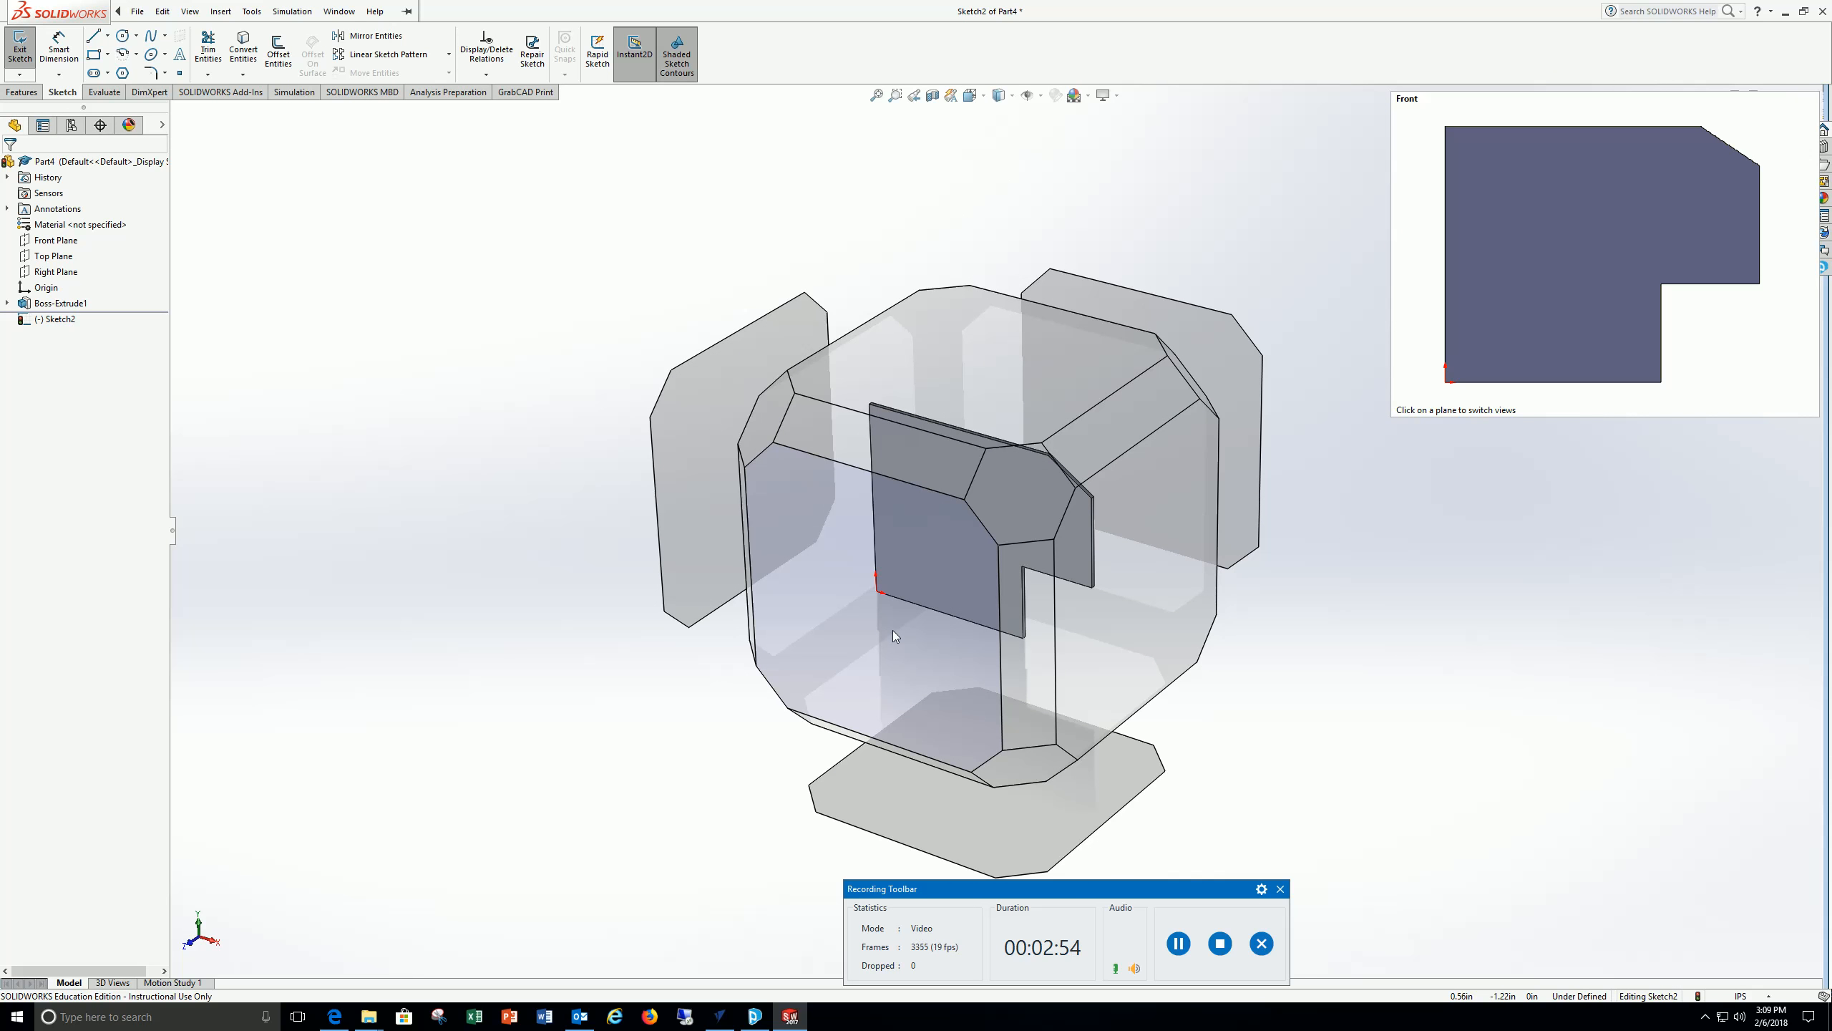
left_click(831, 620)
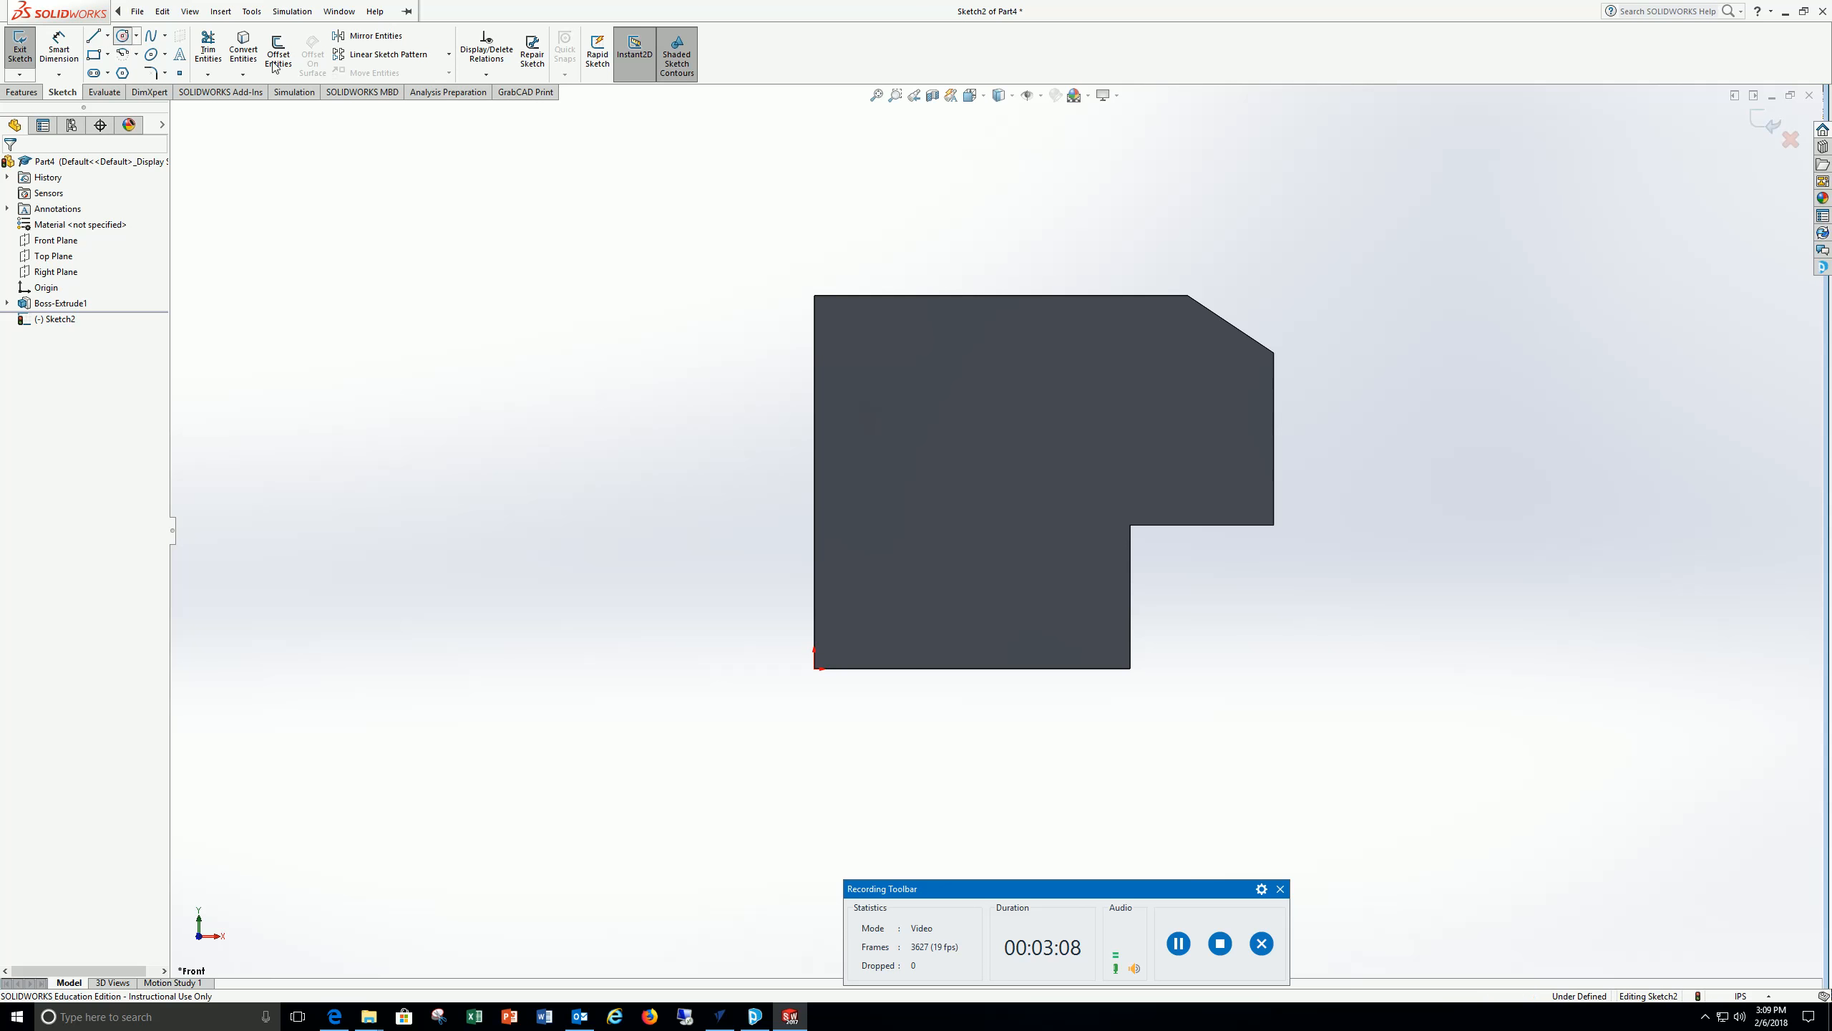
Draw a circle on the lower left part of the plate face and set its radius to 1.25 in
left_click(123, 35)
left_click(946, 540)
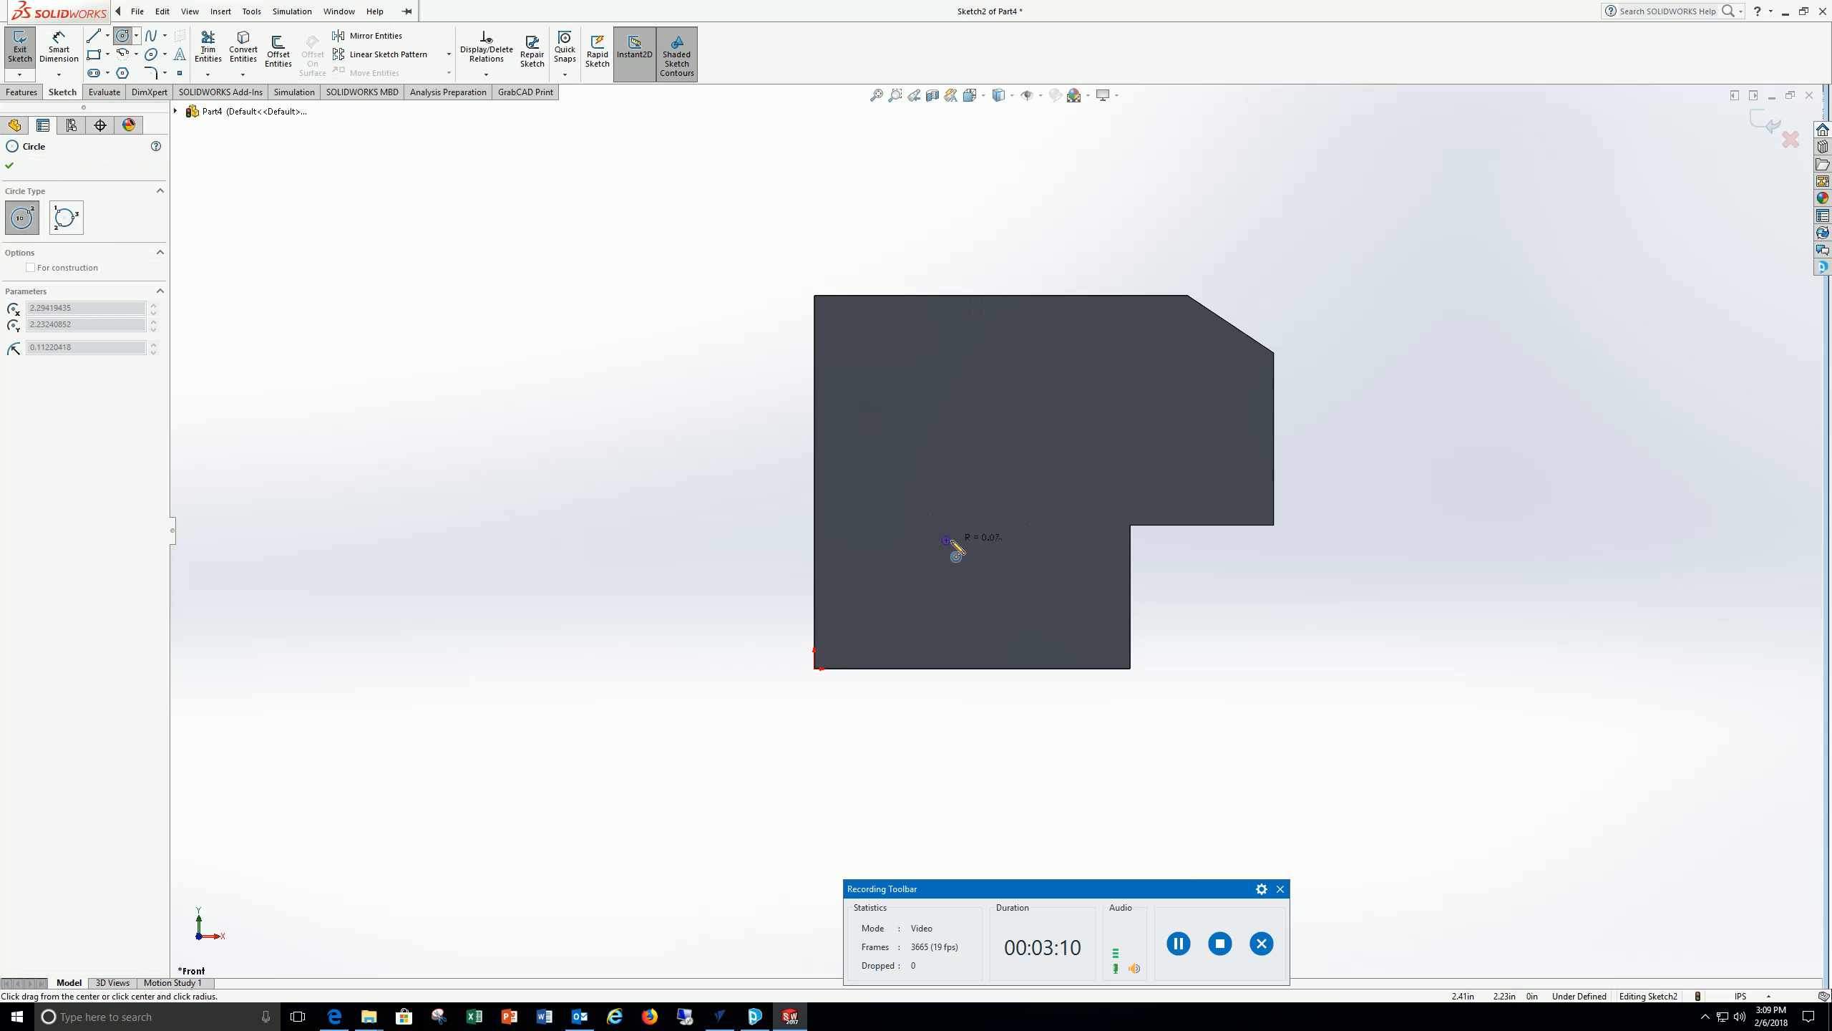
left_click(999, 557)
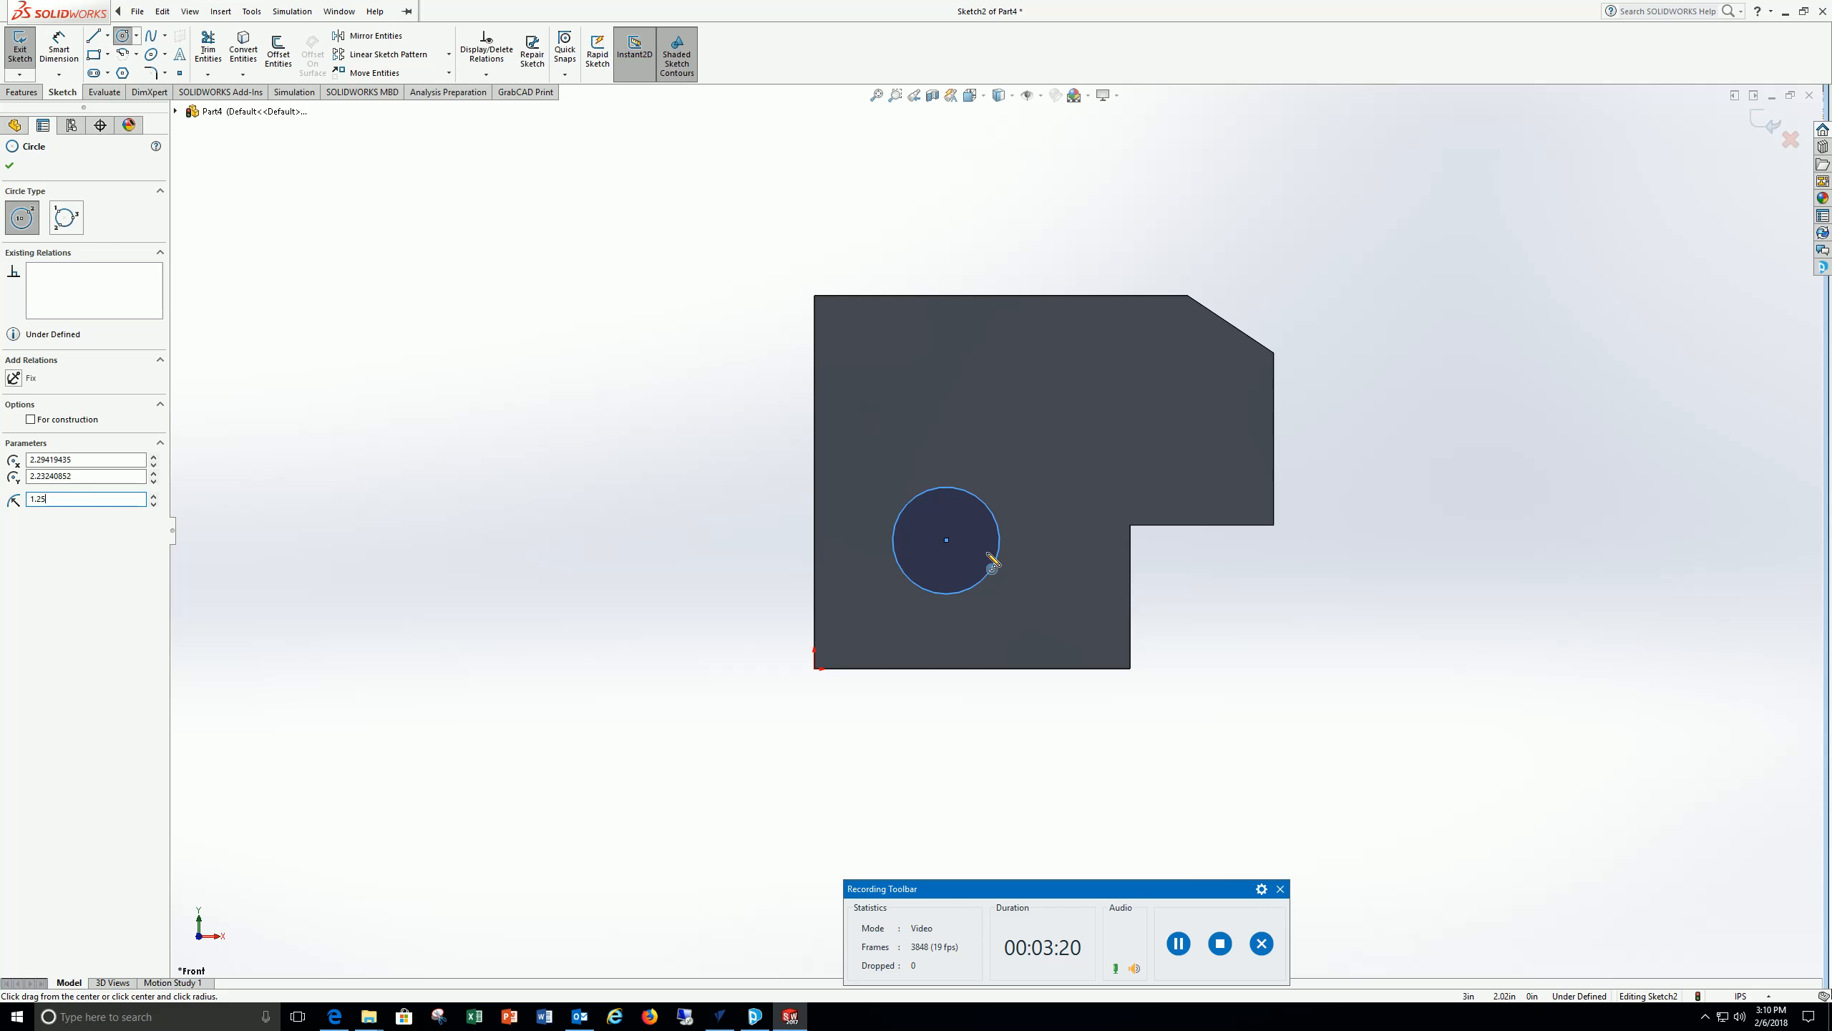
key("Return")
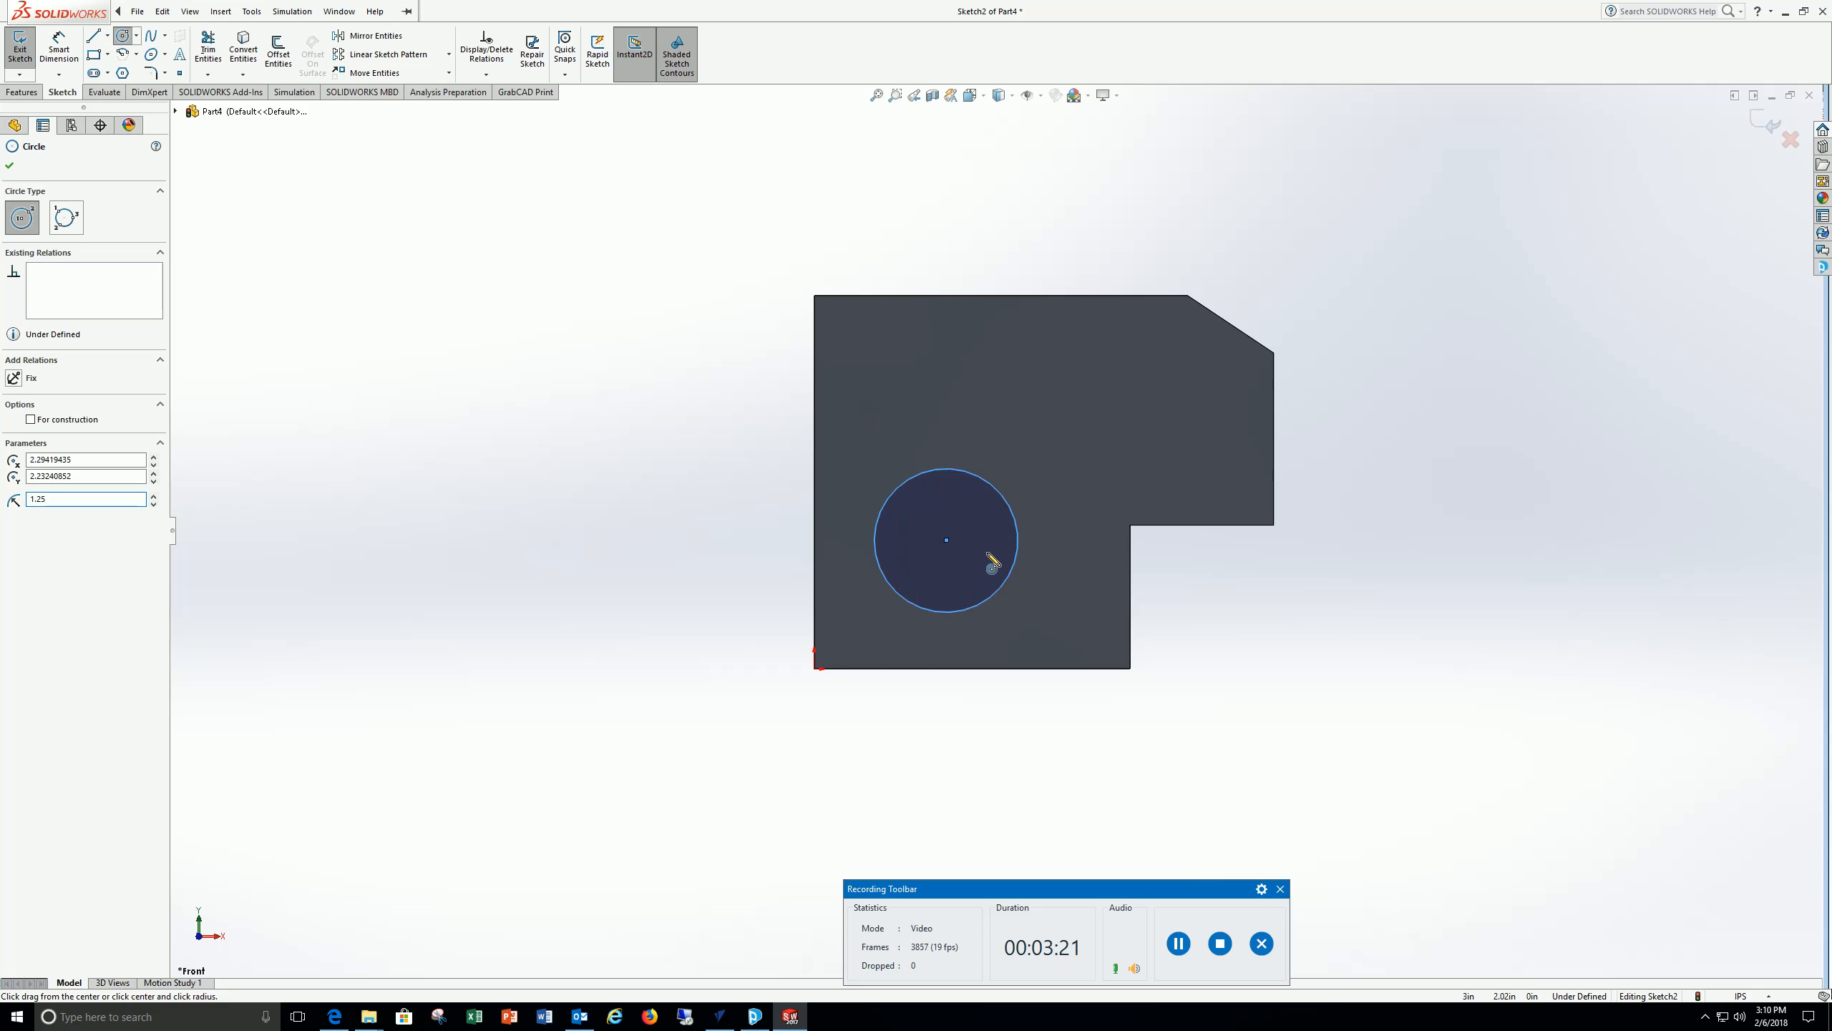
Dimension the circle's center to 3 in above the plate's bottom edge
left_click(56, 45)
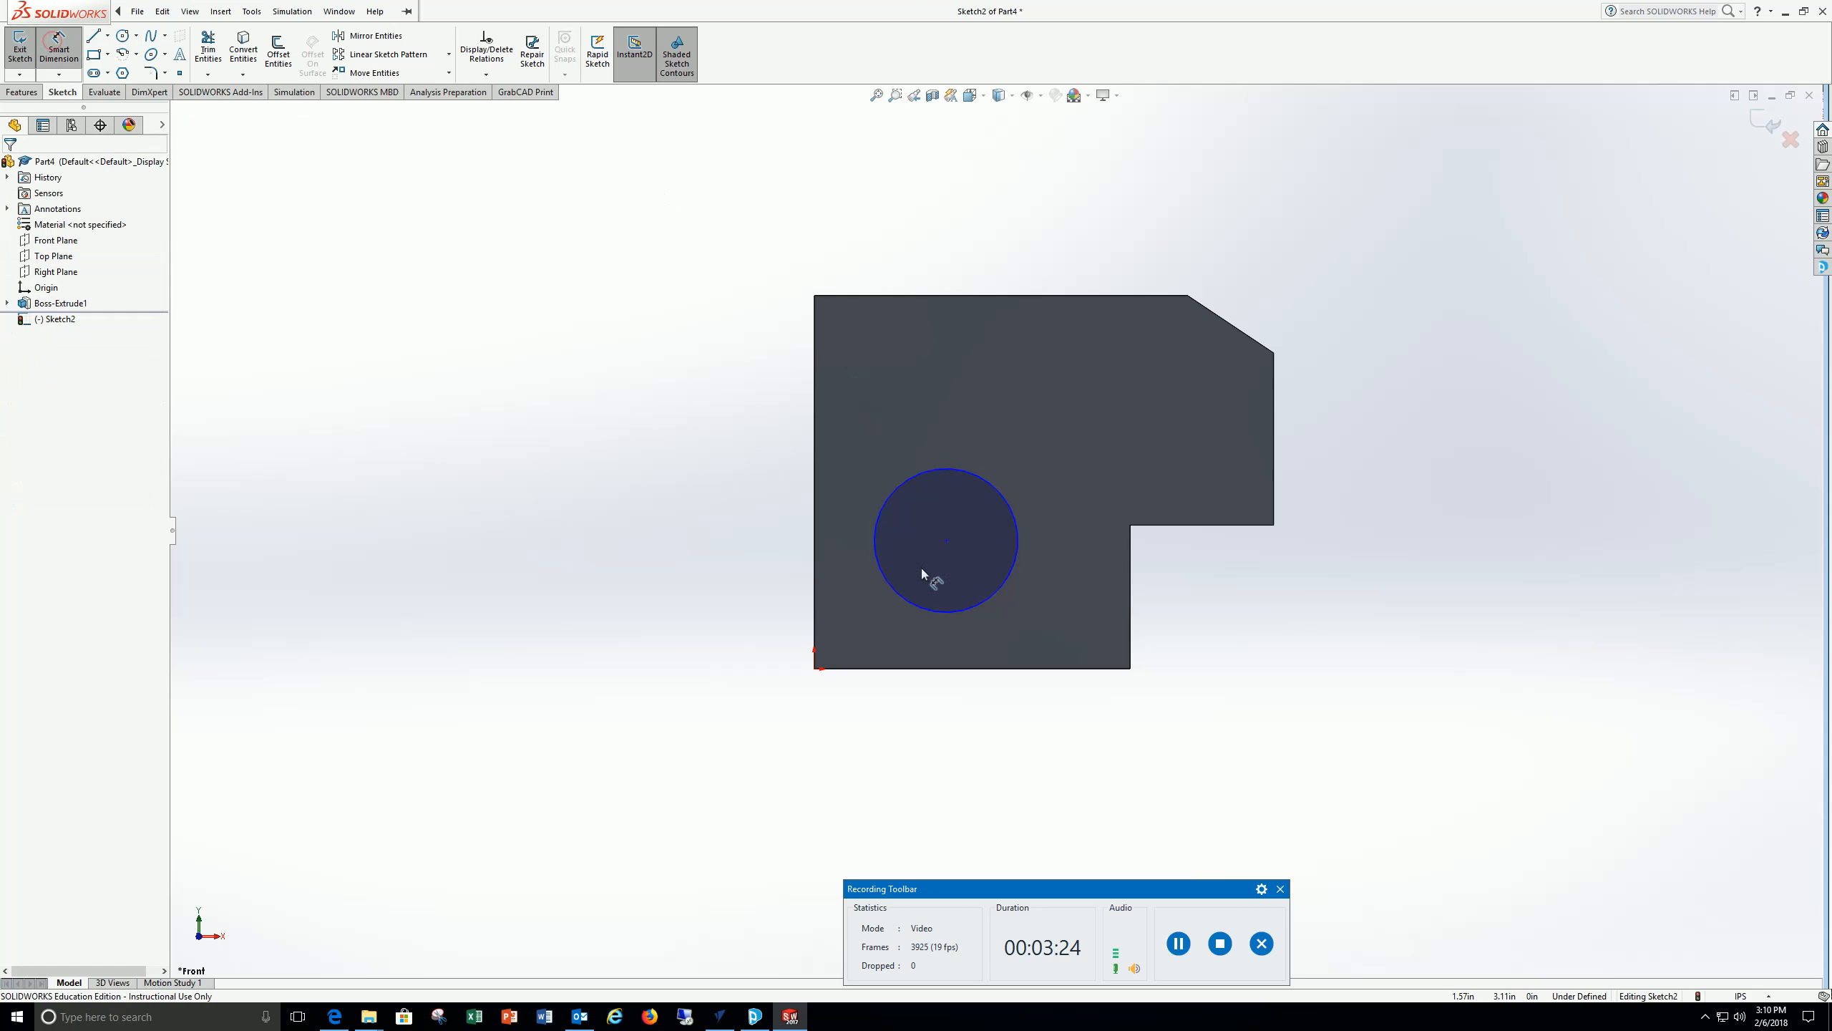
left_click(948, 668)
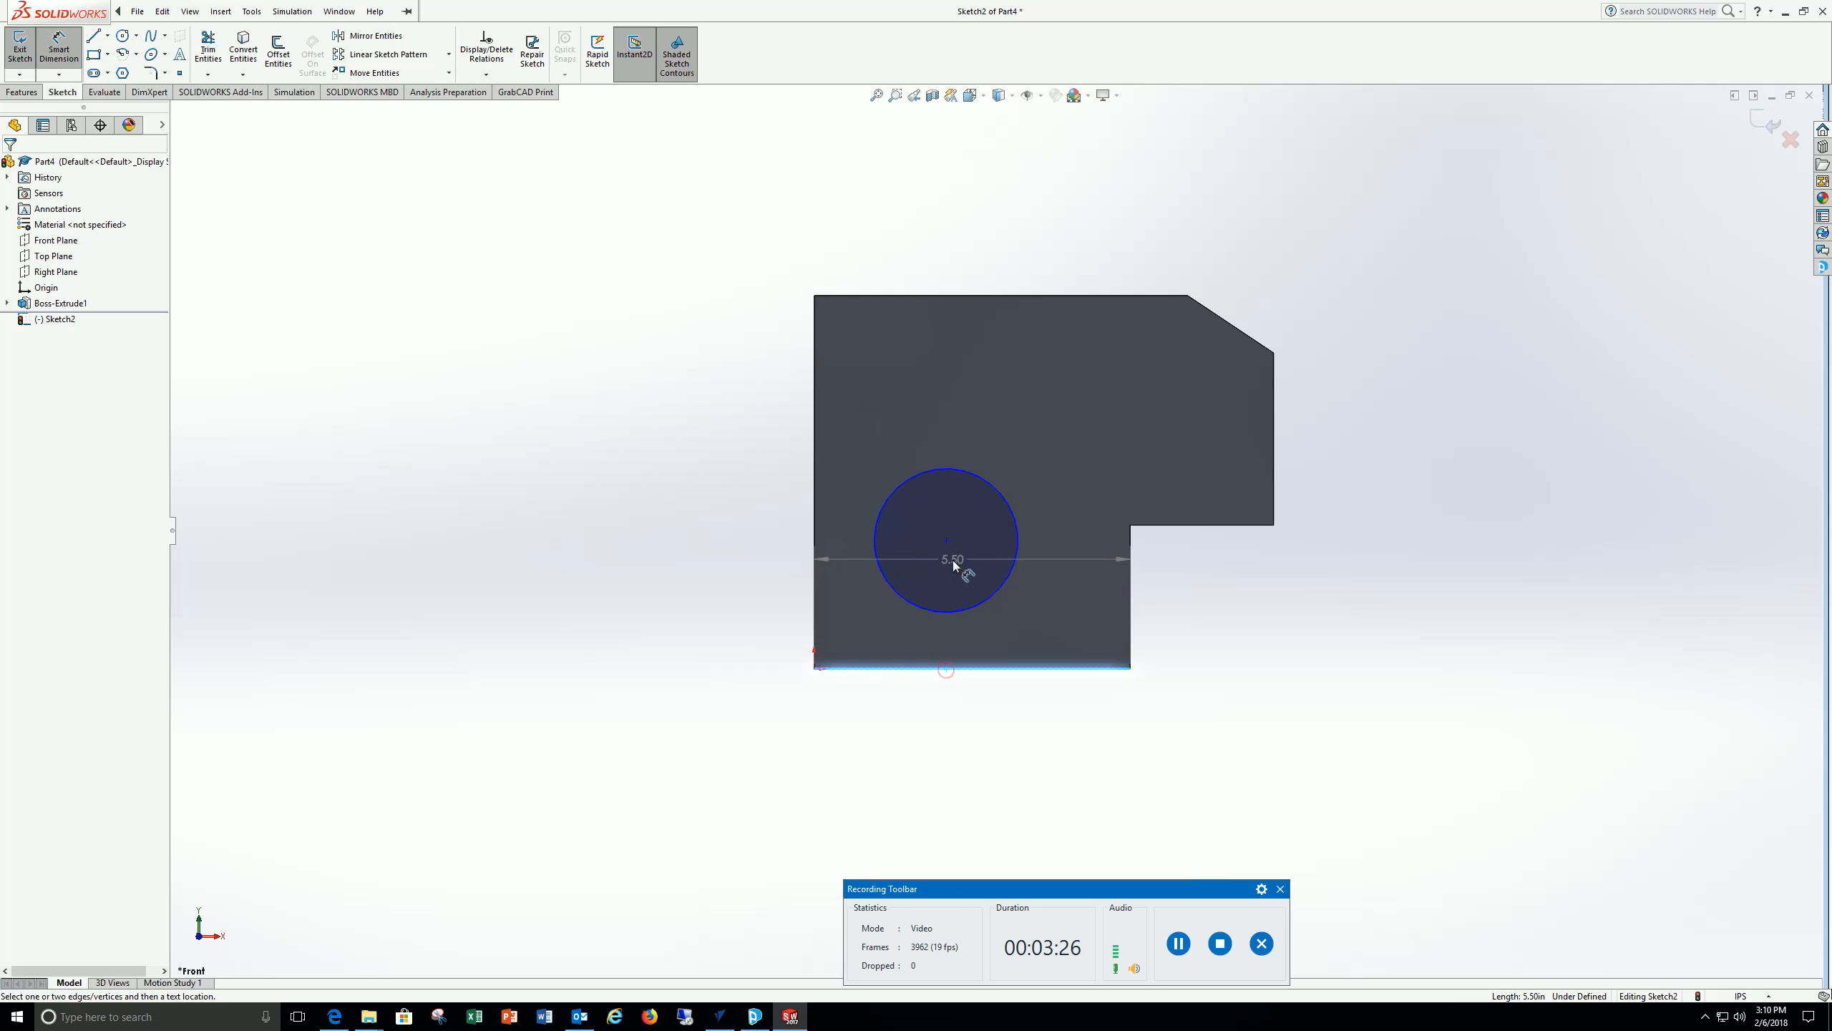
left_click(946, 539)
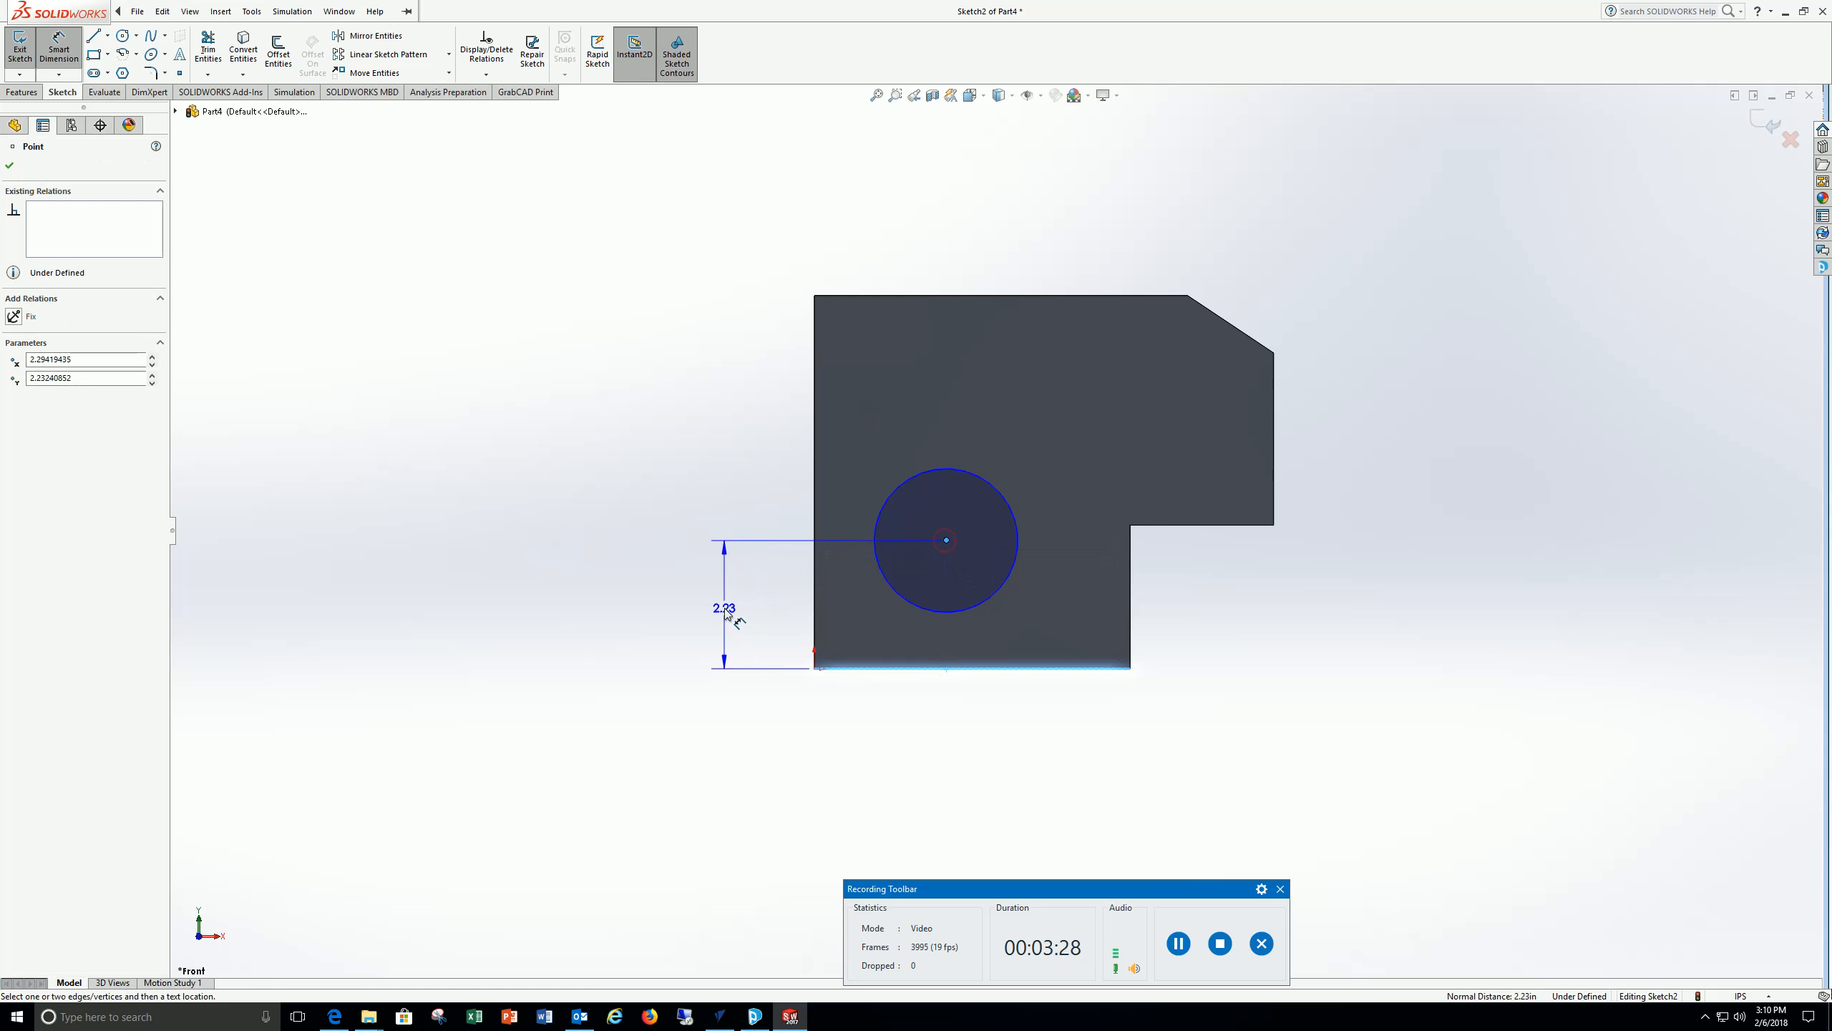
left_click(729, 609)
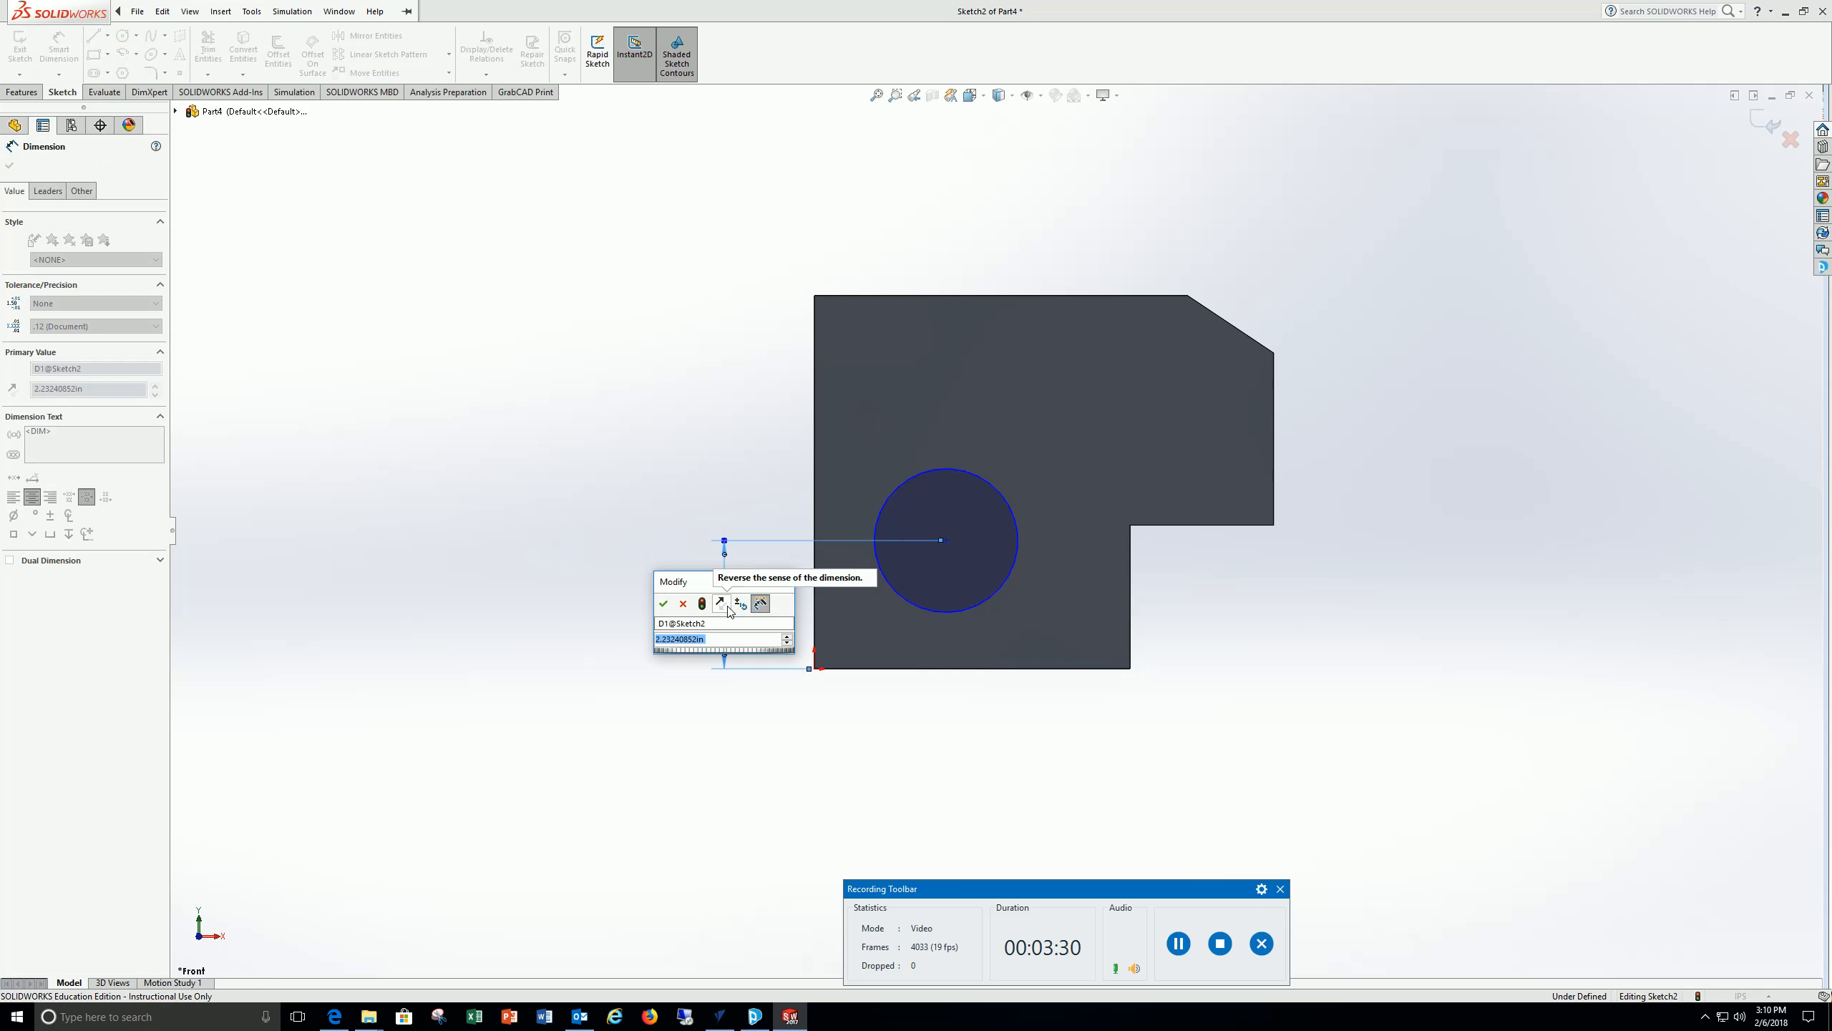
type("3")
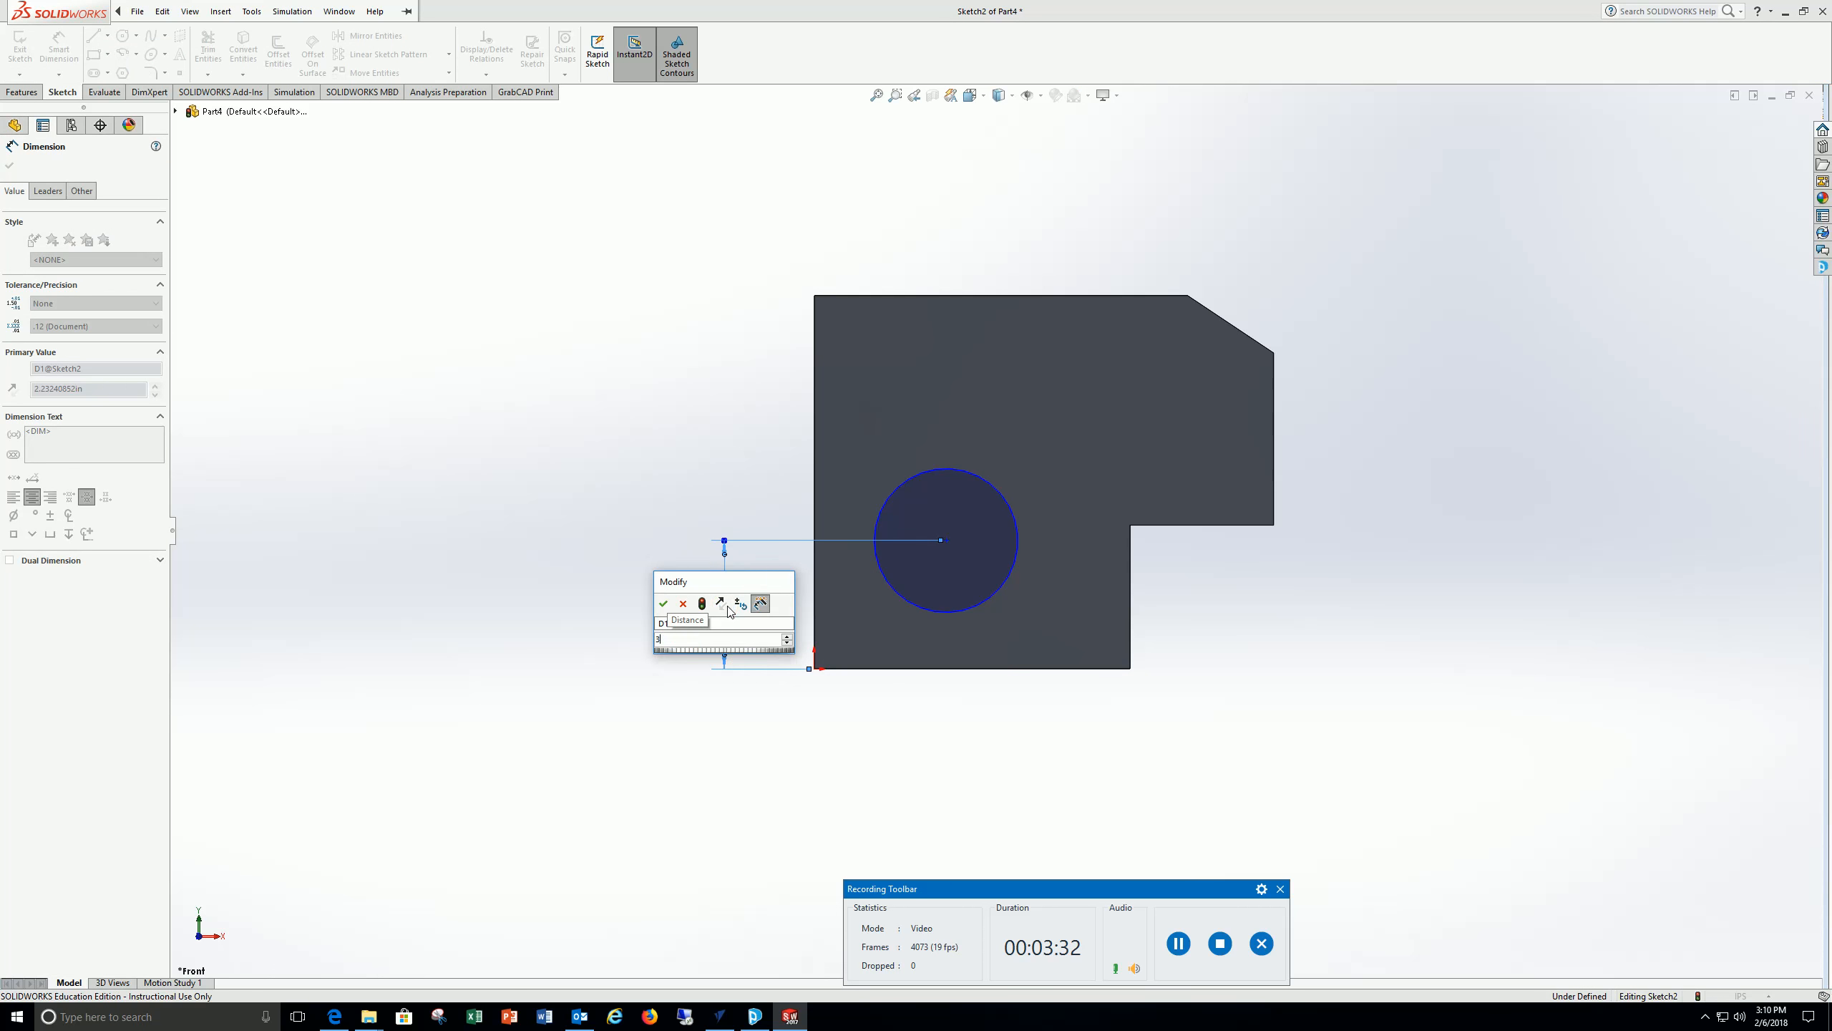
key("Return")
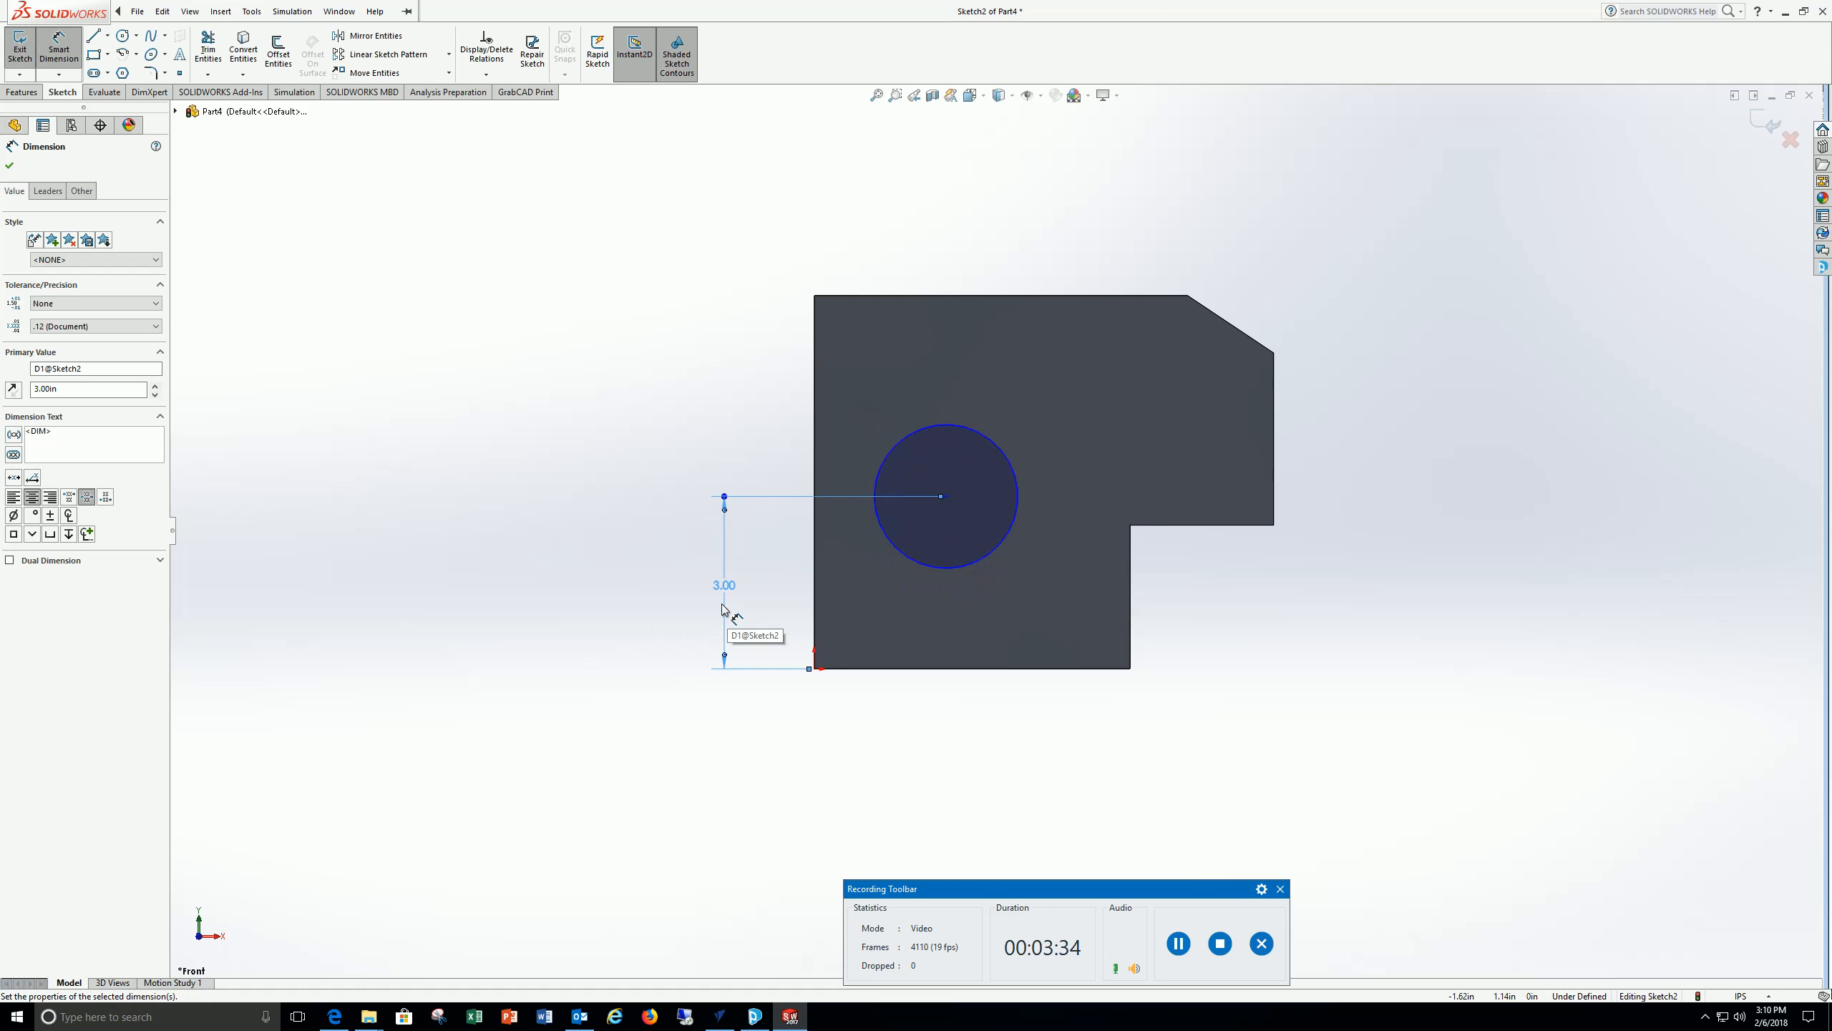
Dimension the circle's center to 2.5 in from the plate's left edge and exit the sketch
left_click(820, 585)
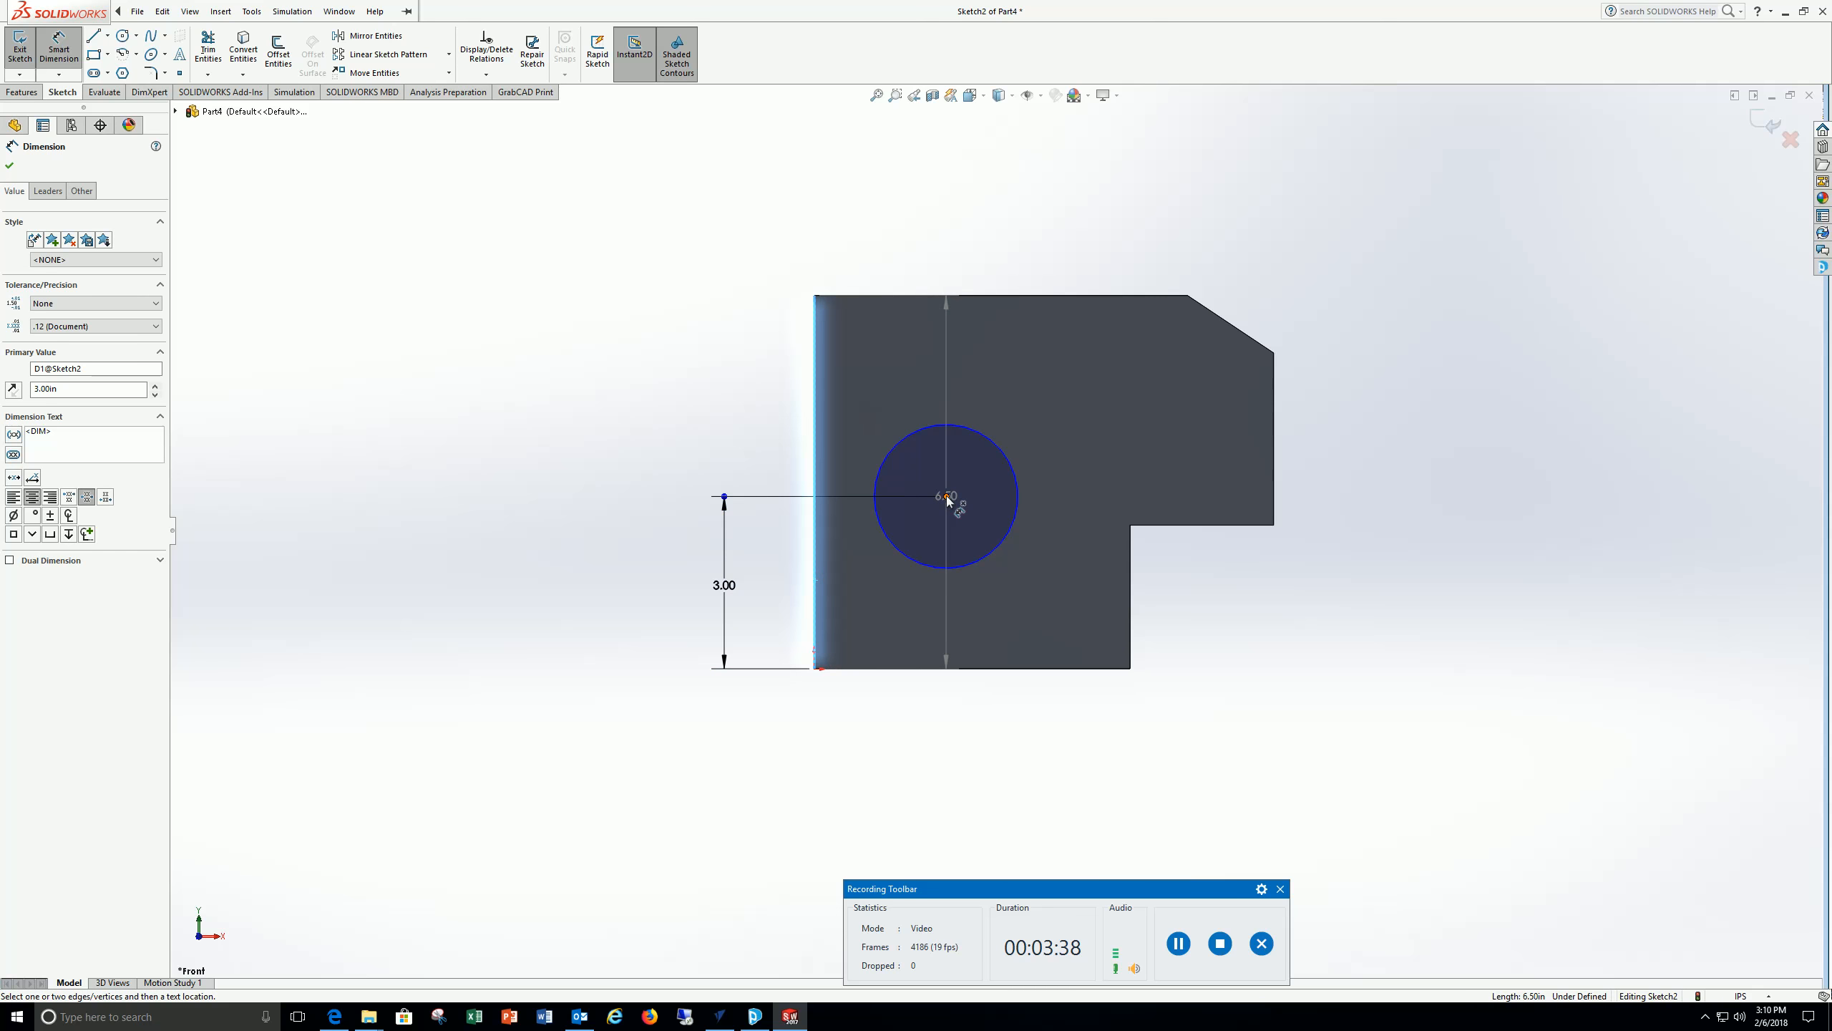
left_click(946, 497)
left_click(881, 746)
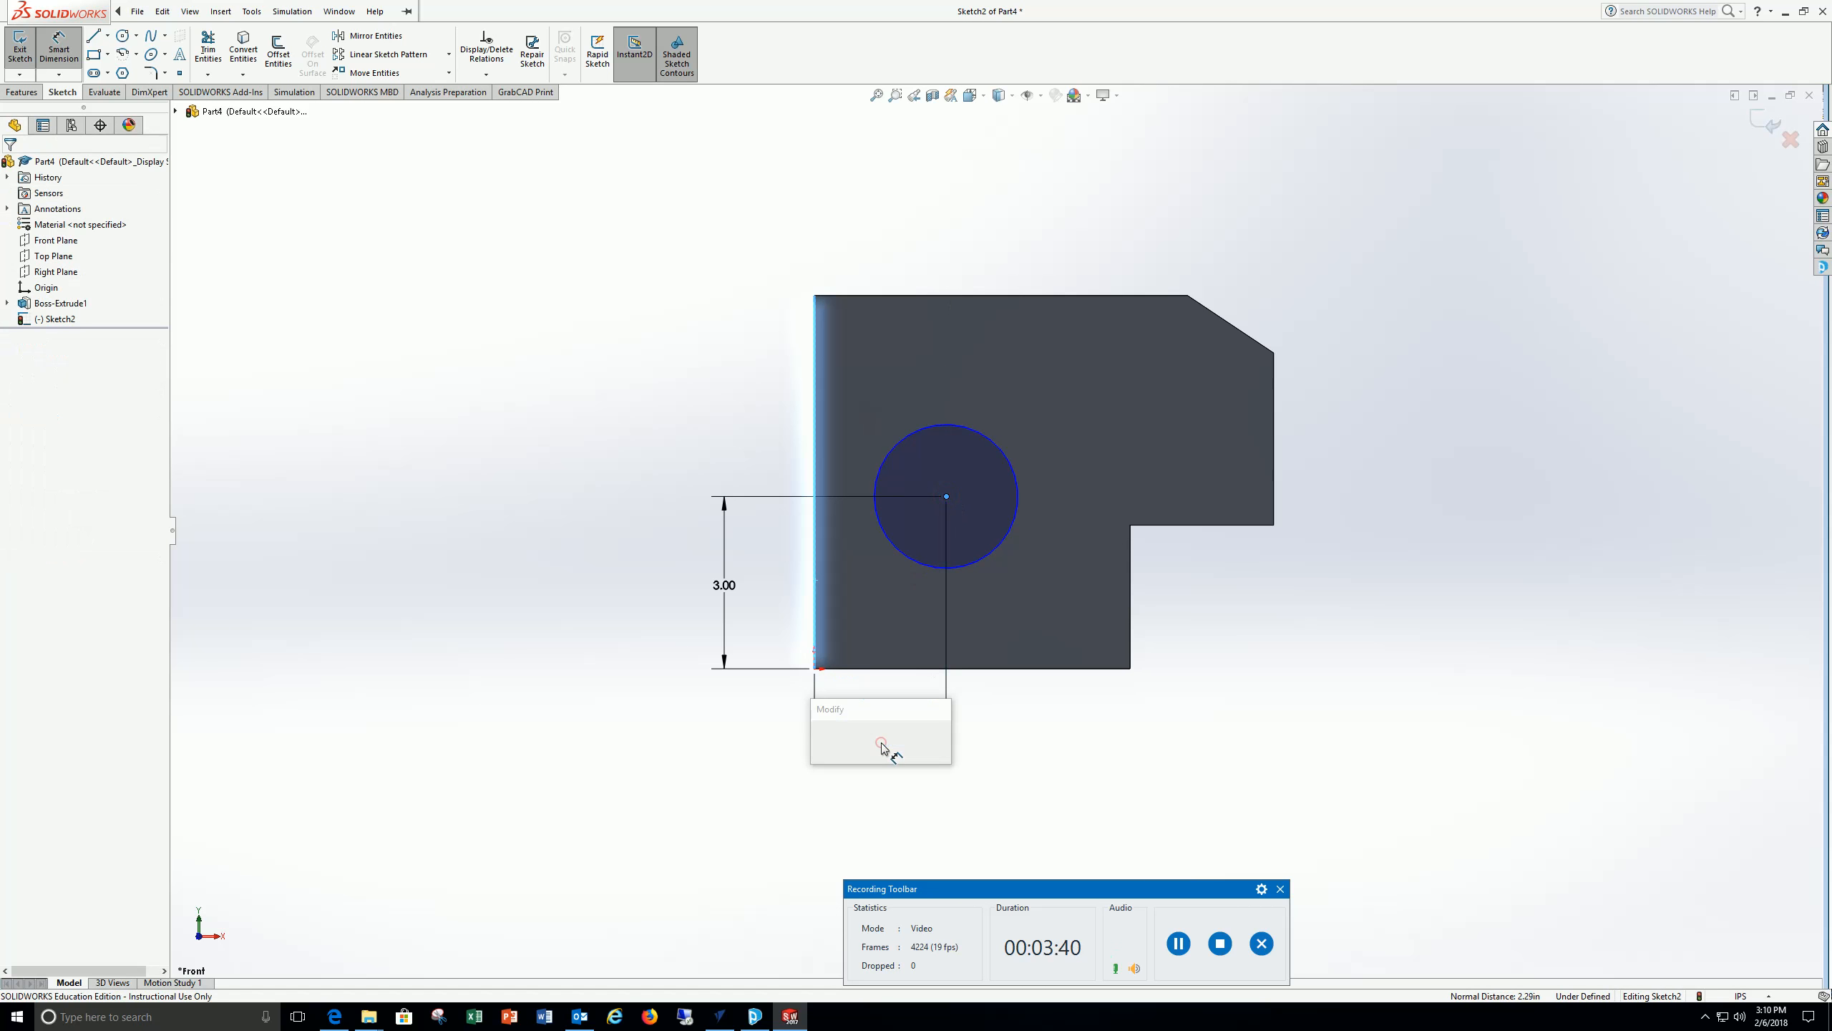
type("2.5")
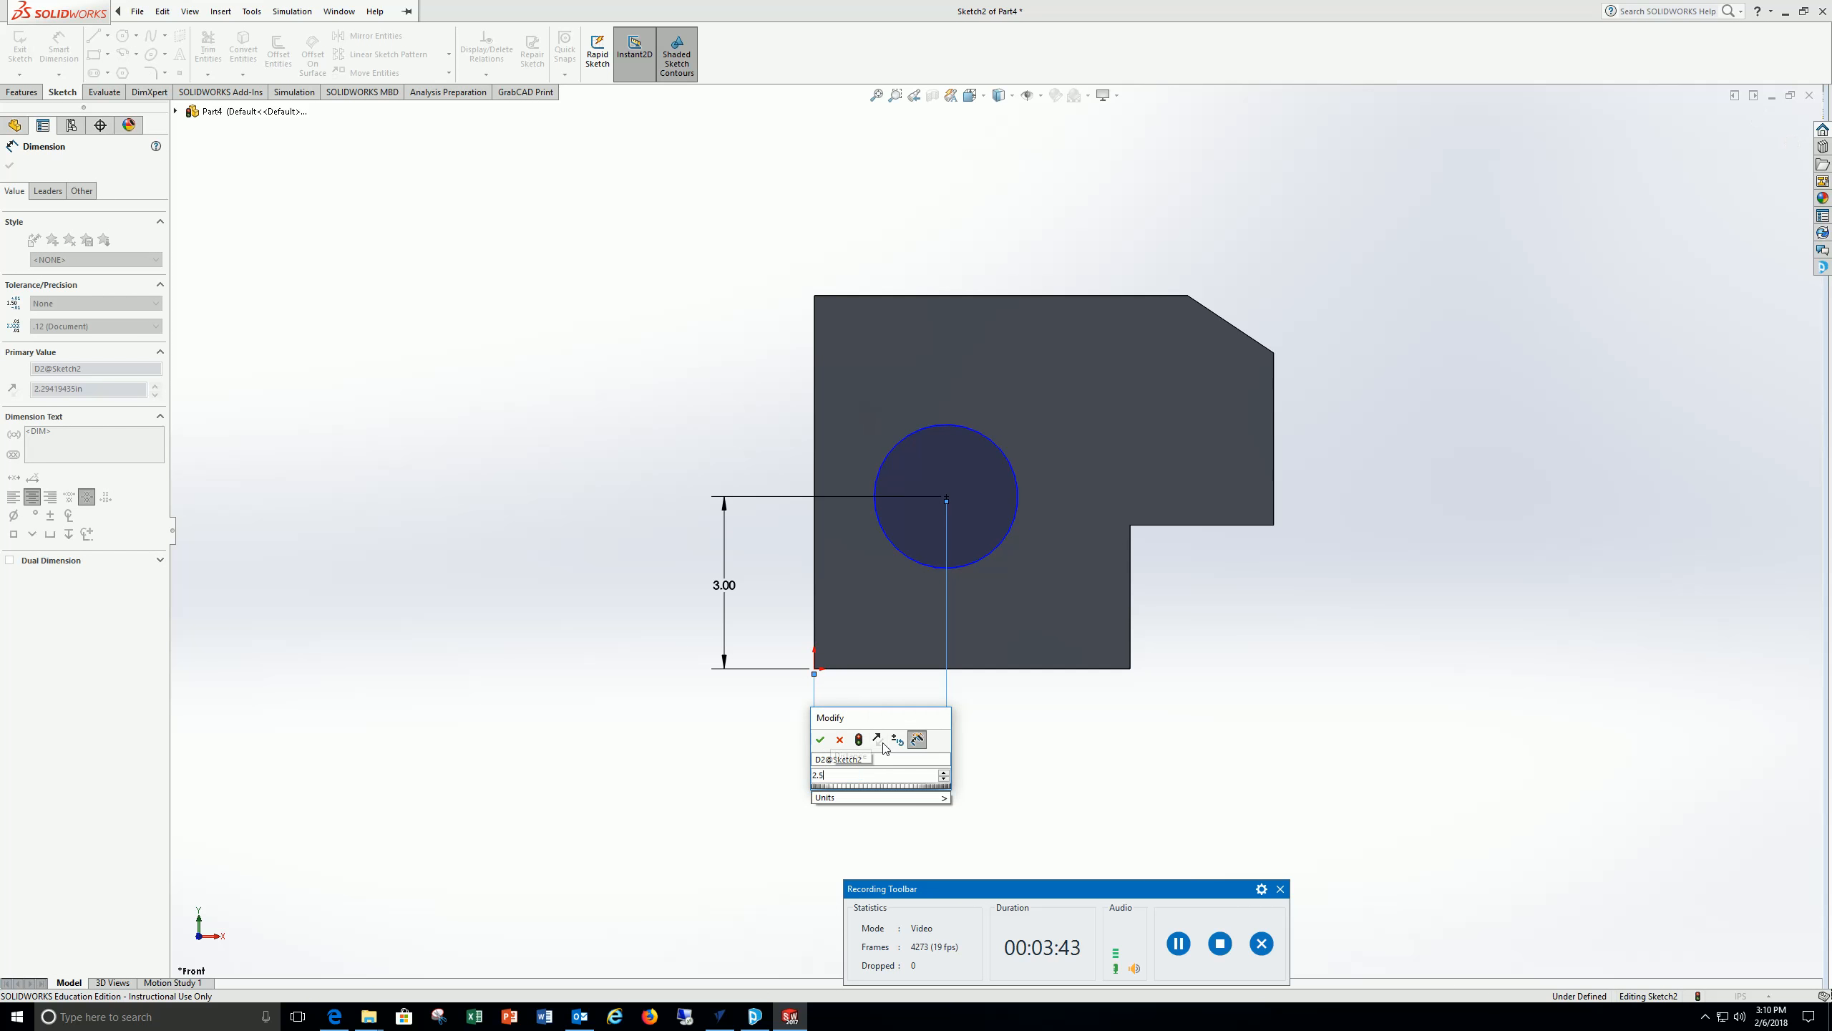
key("Return")
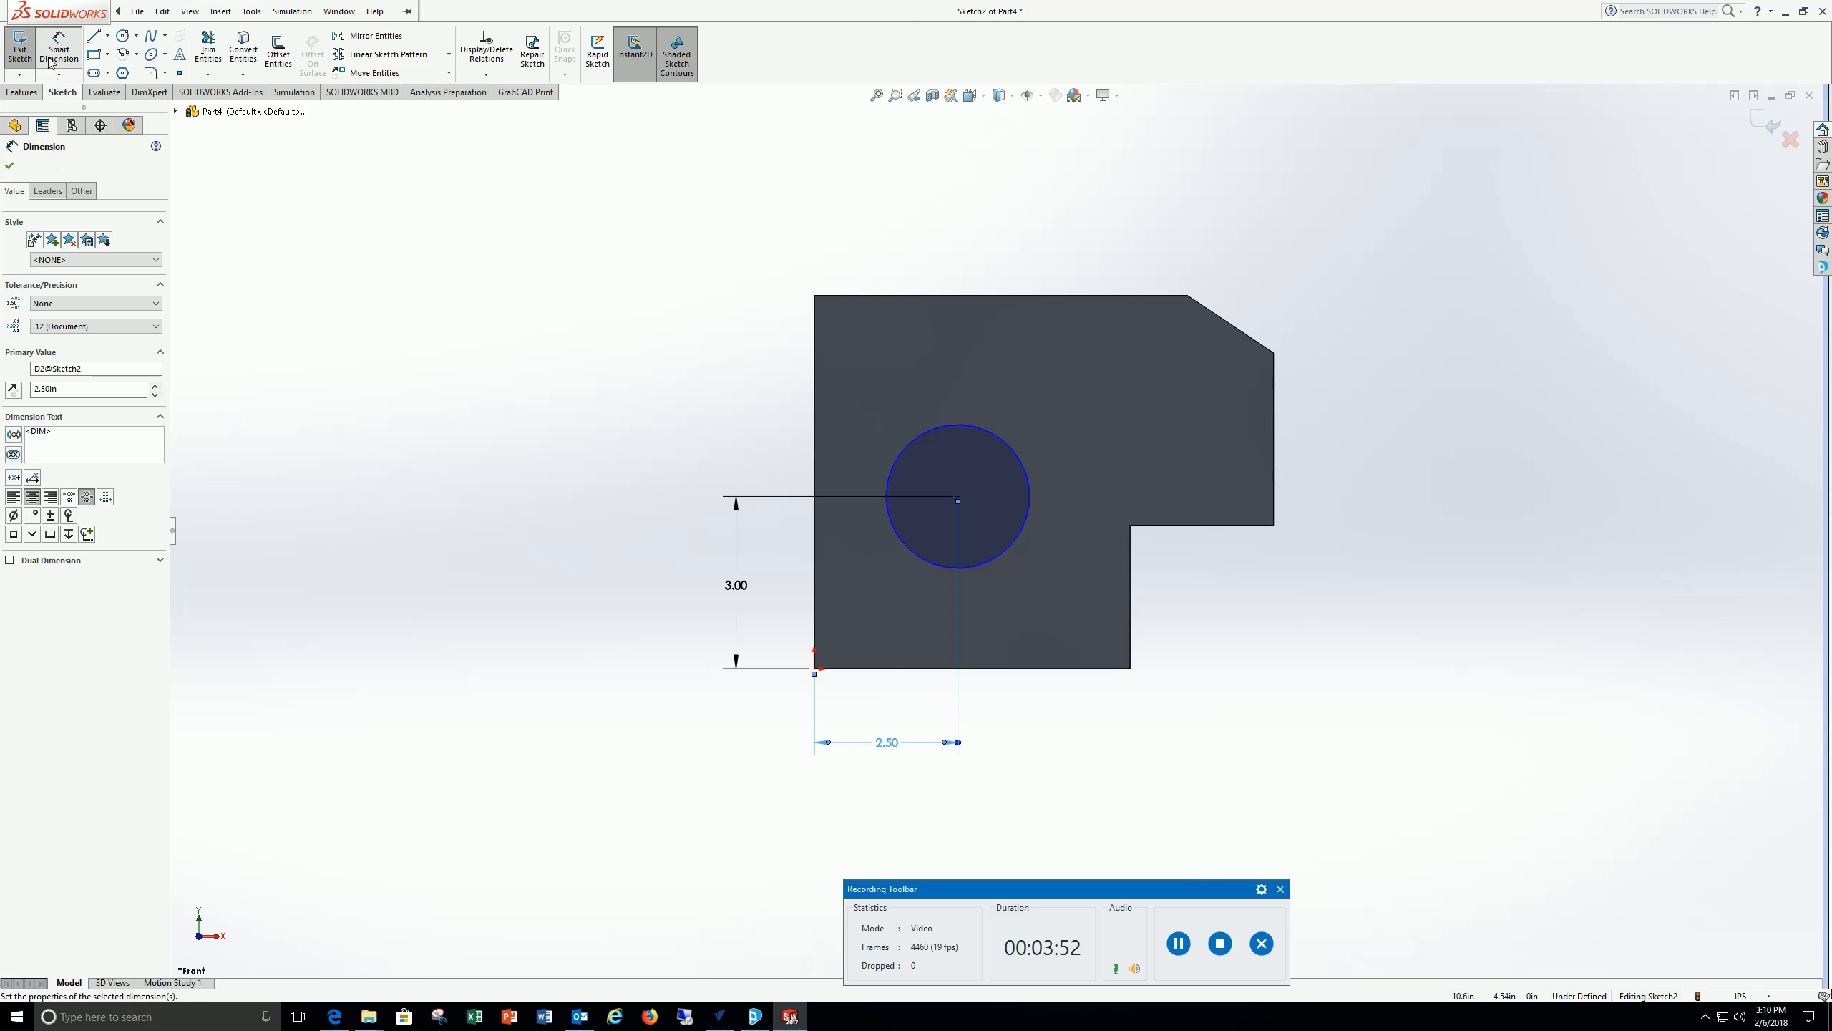
left_click(19, 48)
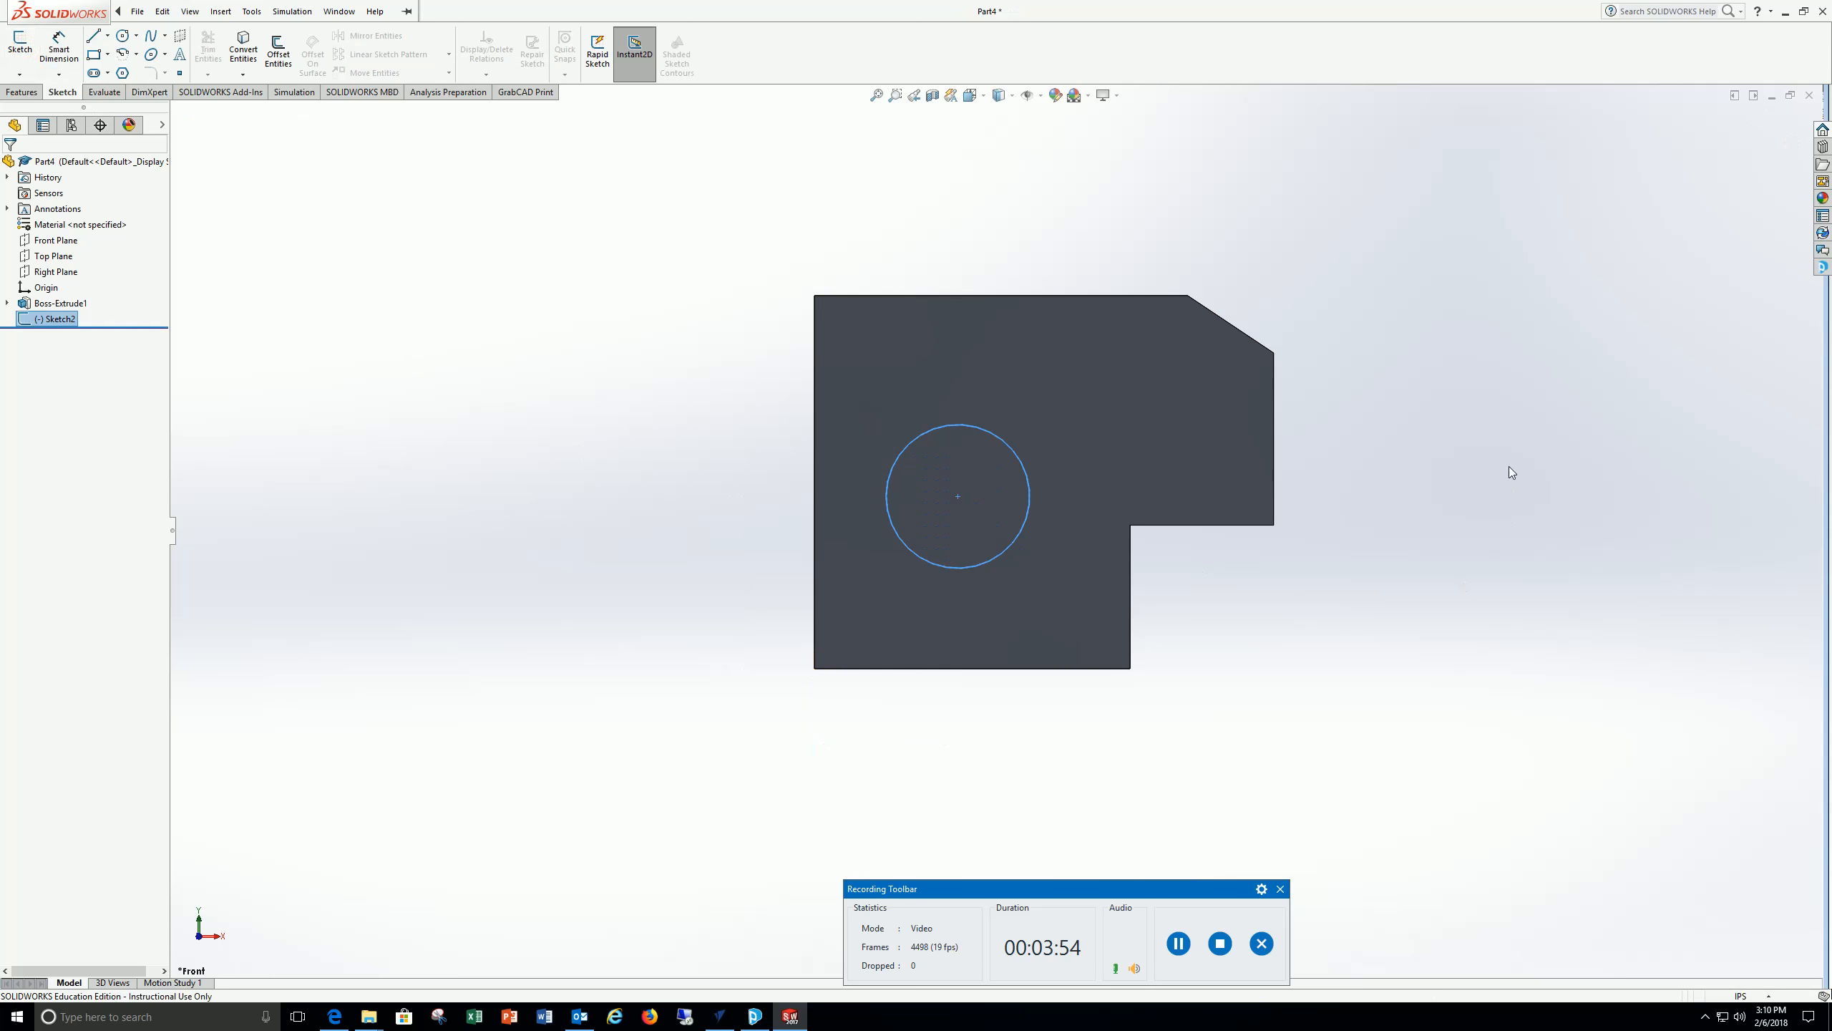
Cut the 1.25 in radius circle through the plate with a blind Extruded Cut 0.125 in deep
mouse_move(1512, 471)
middle_mouse_down()
mouse_move(1492, 454)
mouse_move(1406, 601)
middle_mouse_up()
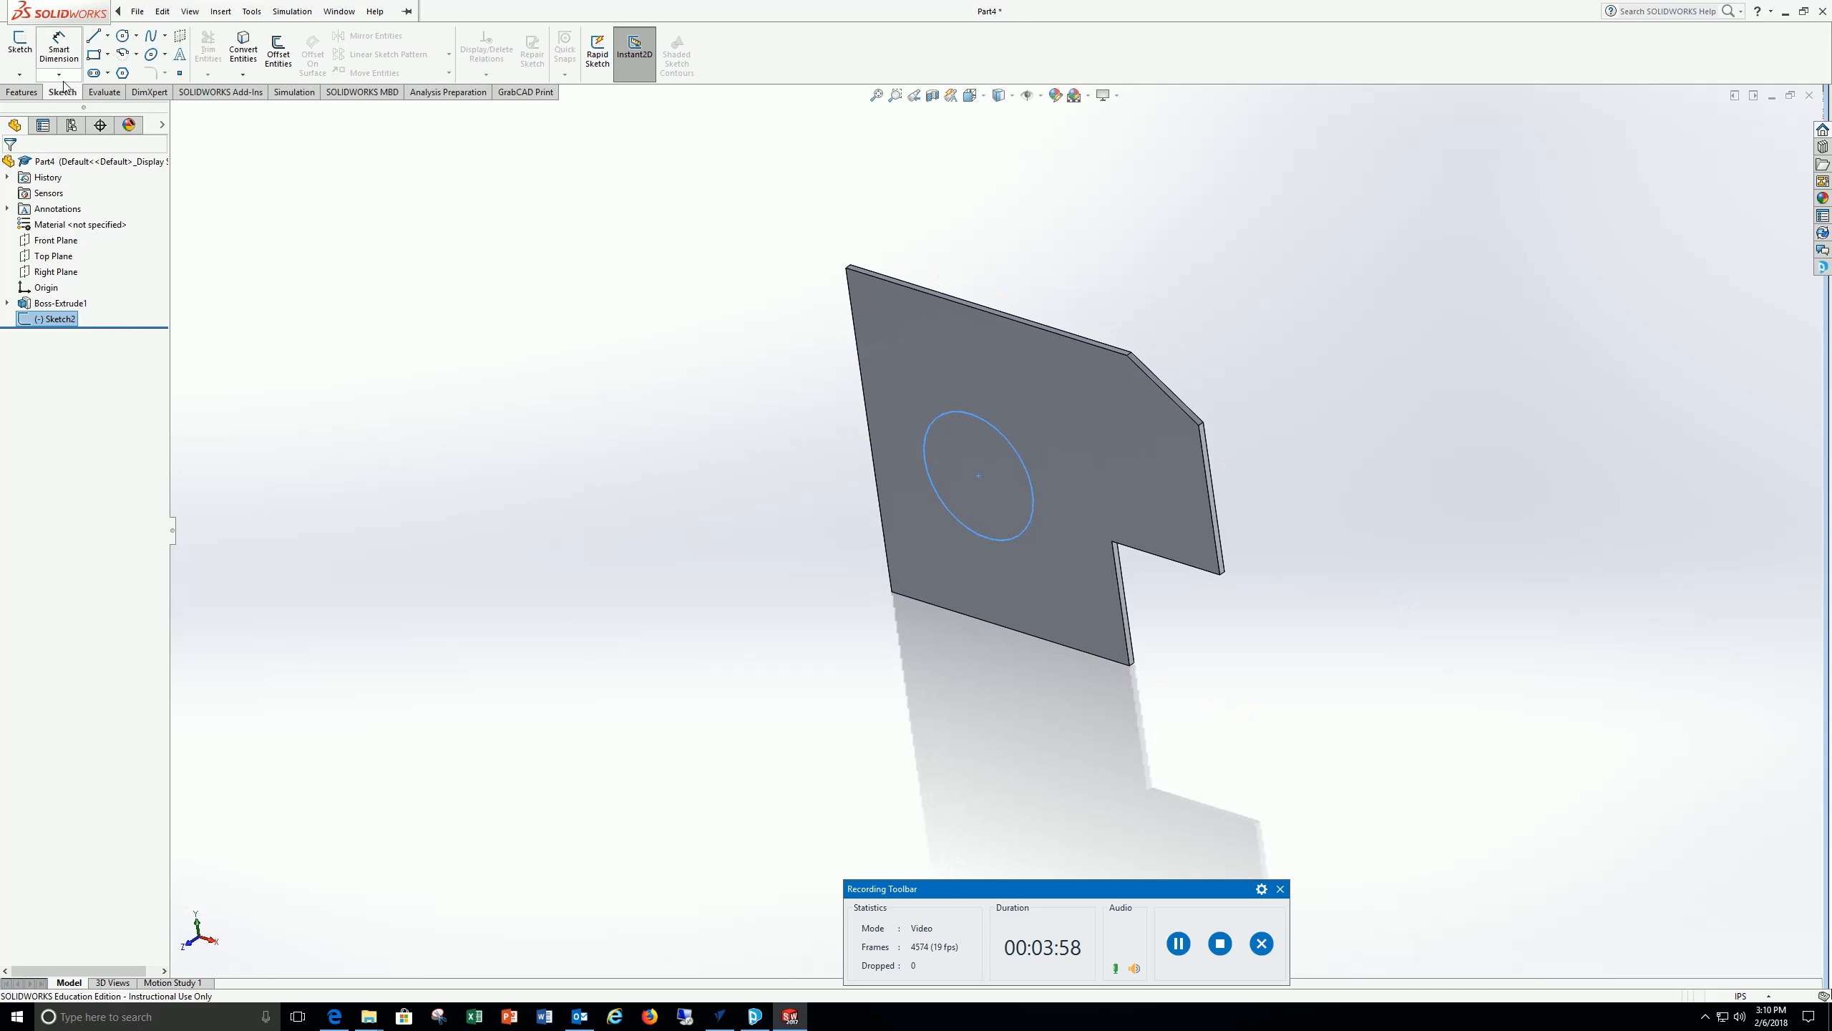
left_click(23, 92)
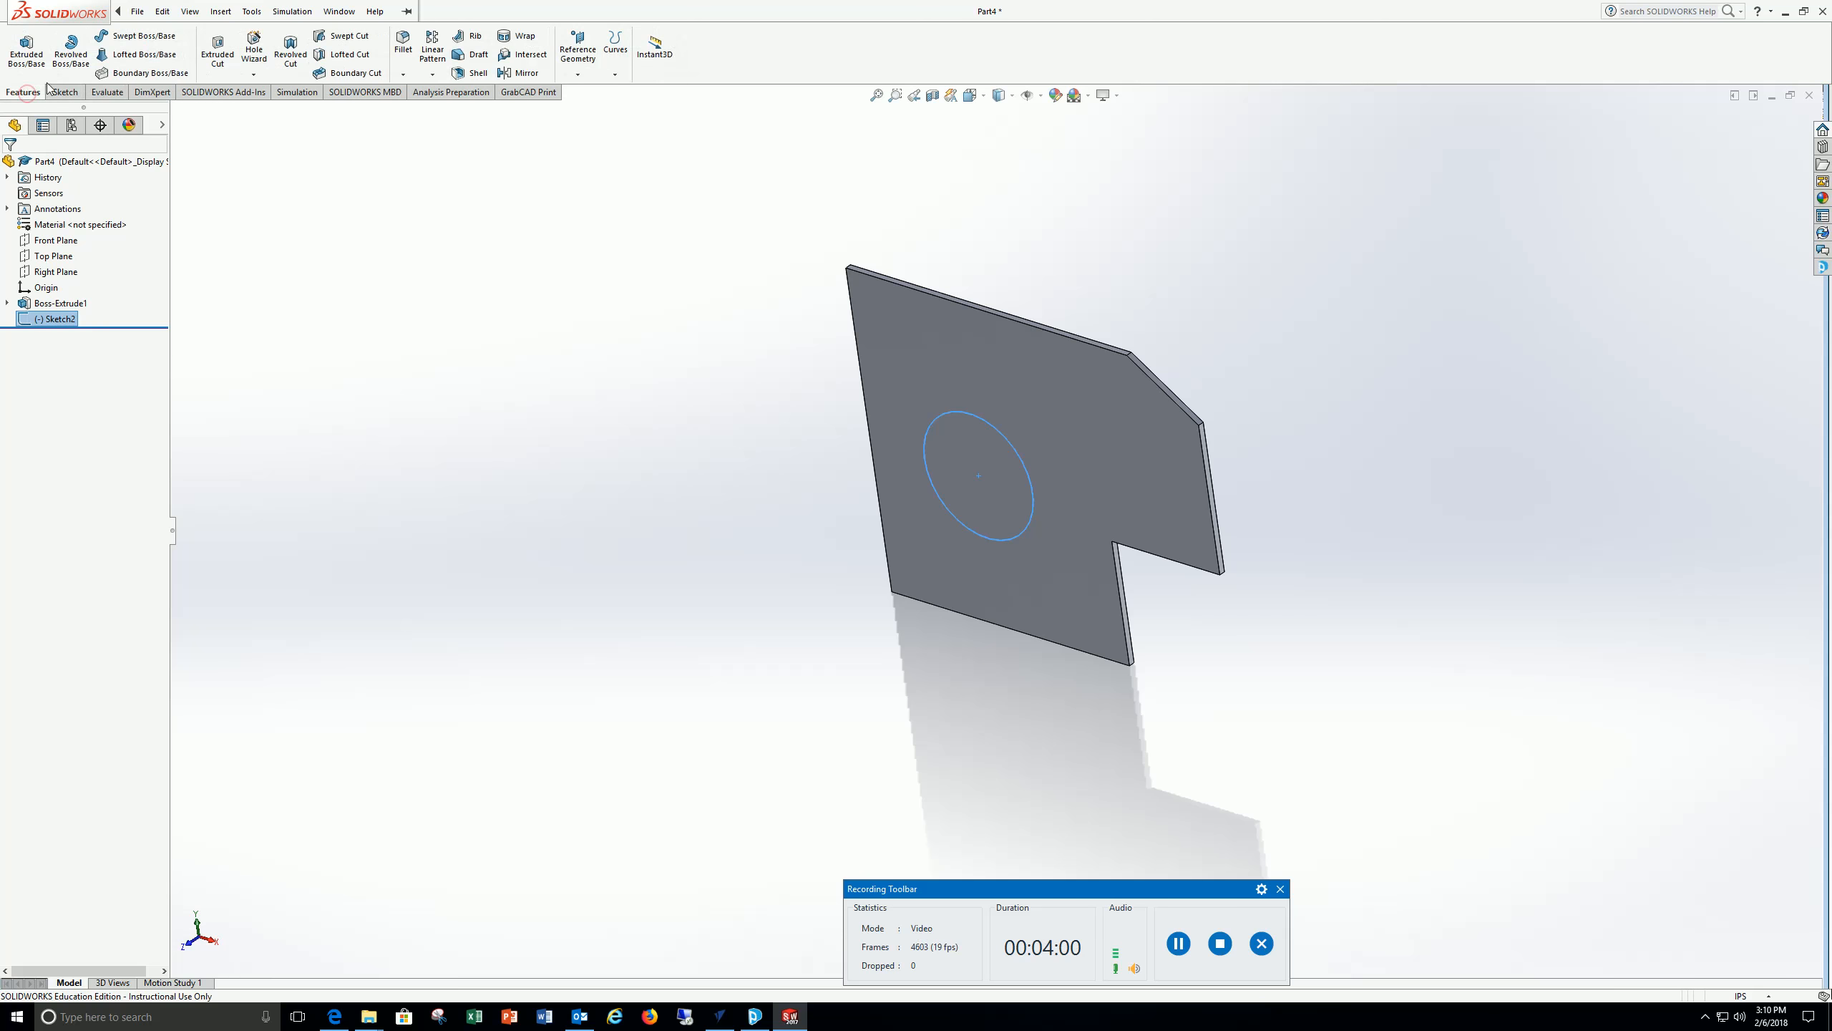
left_click(208, 57)
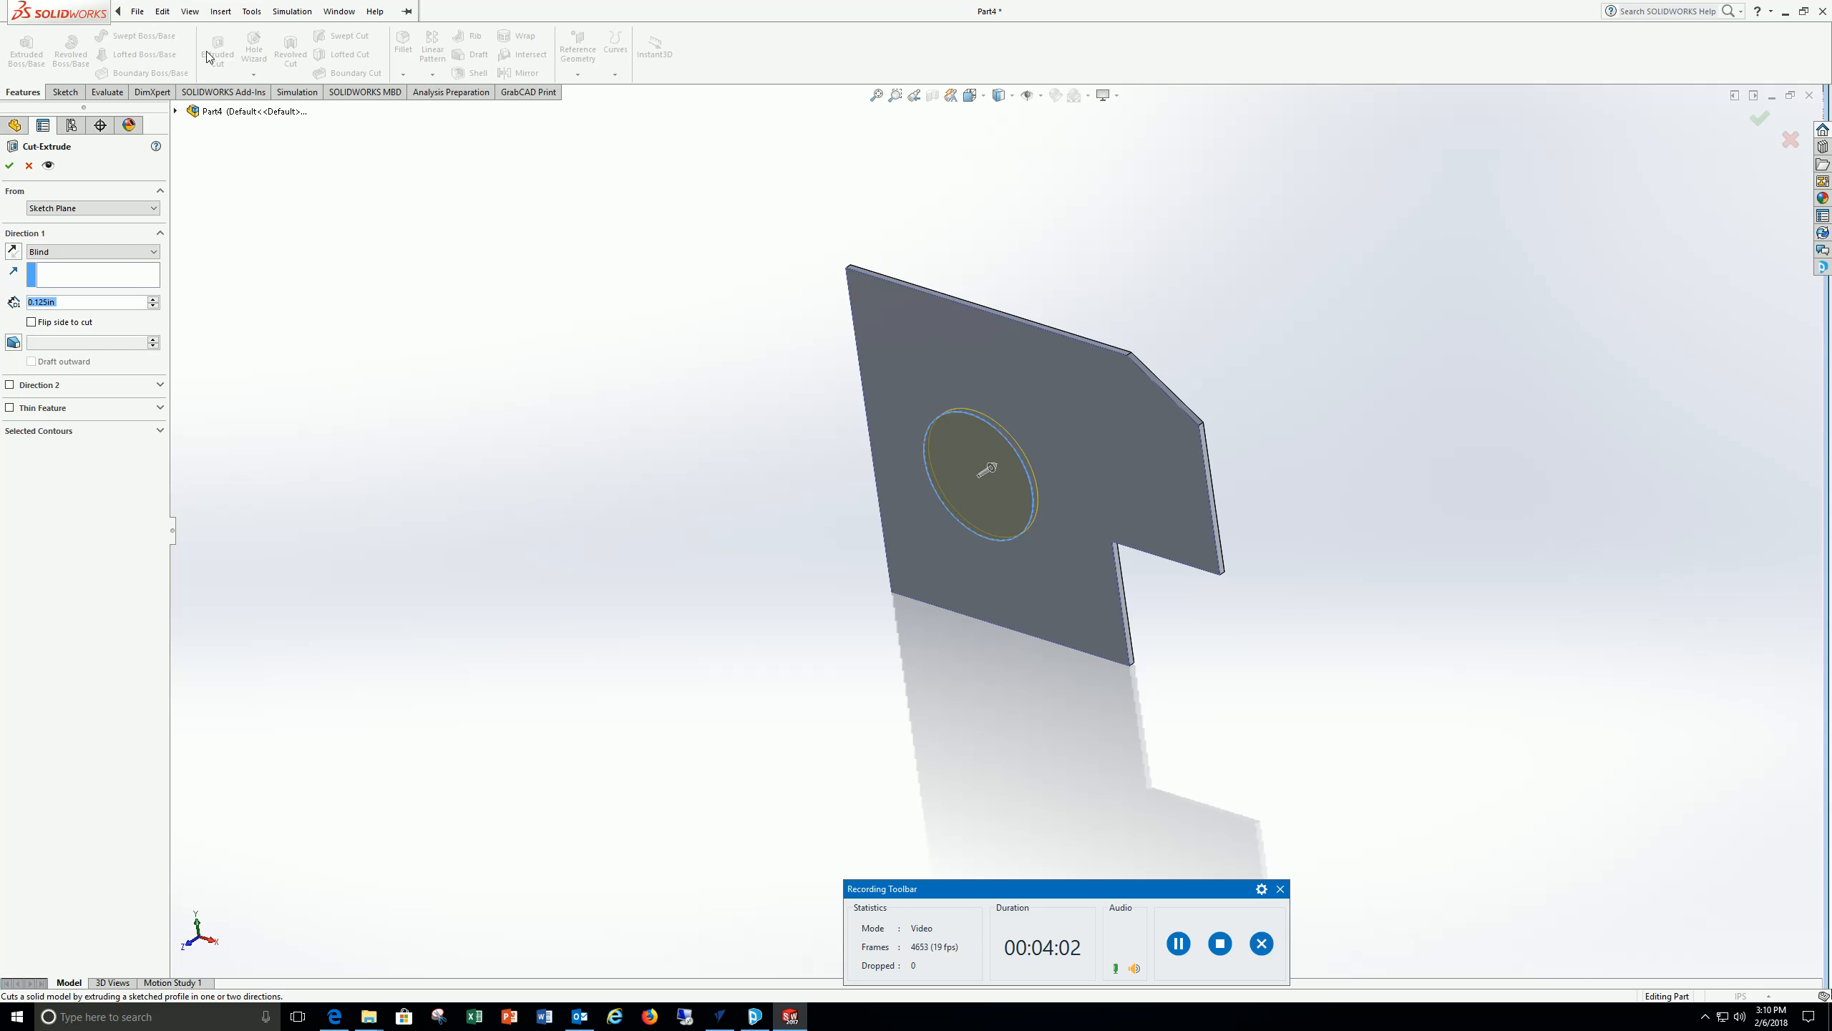
left_click(6, 170)
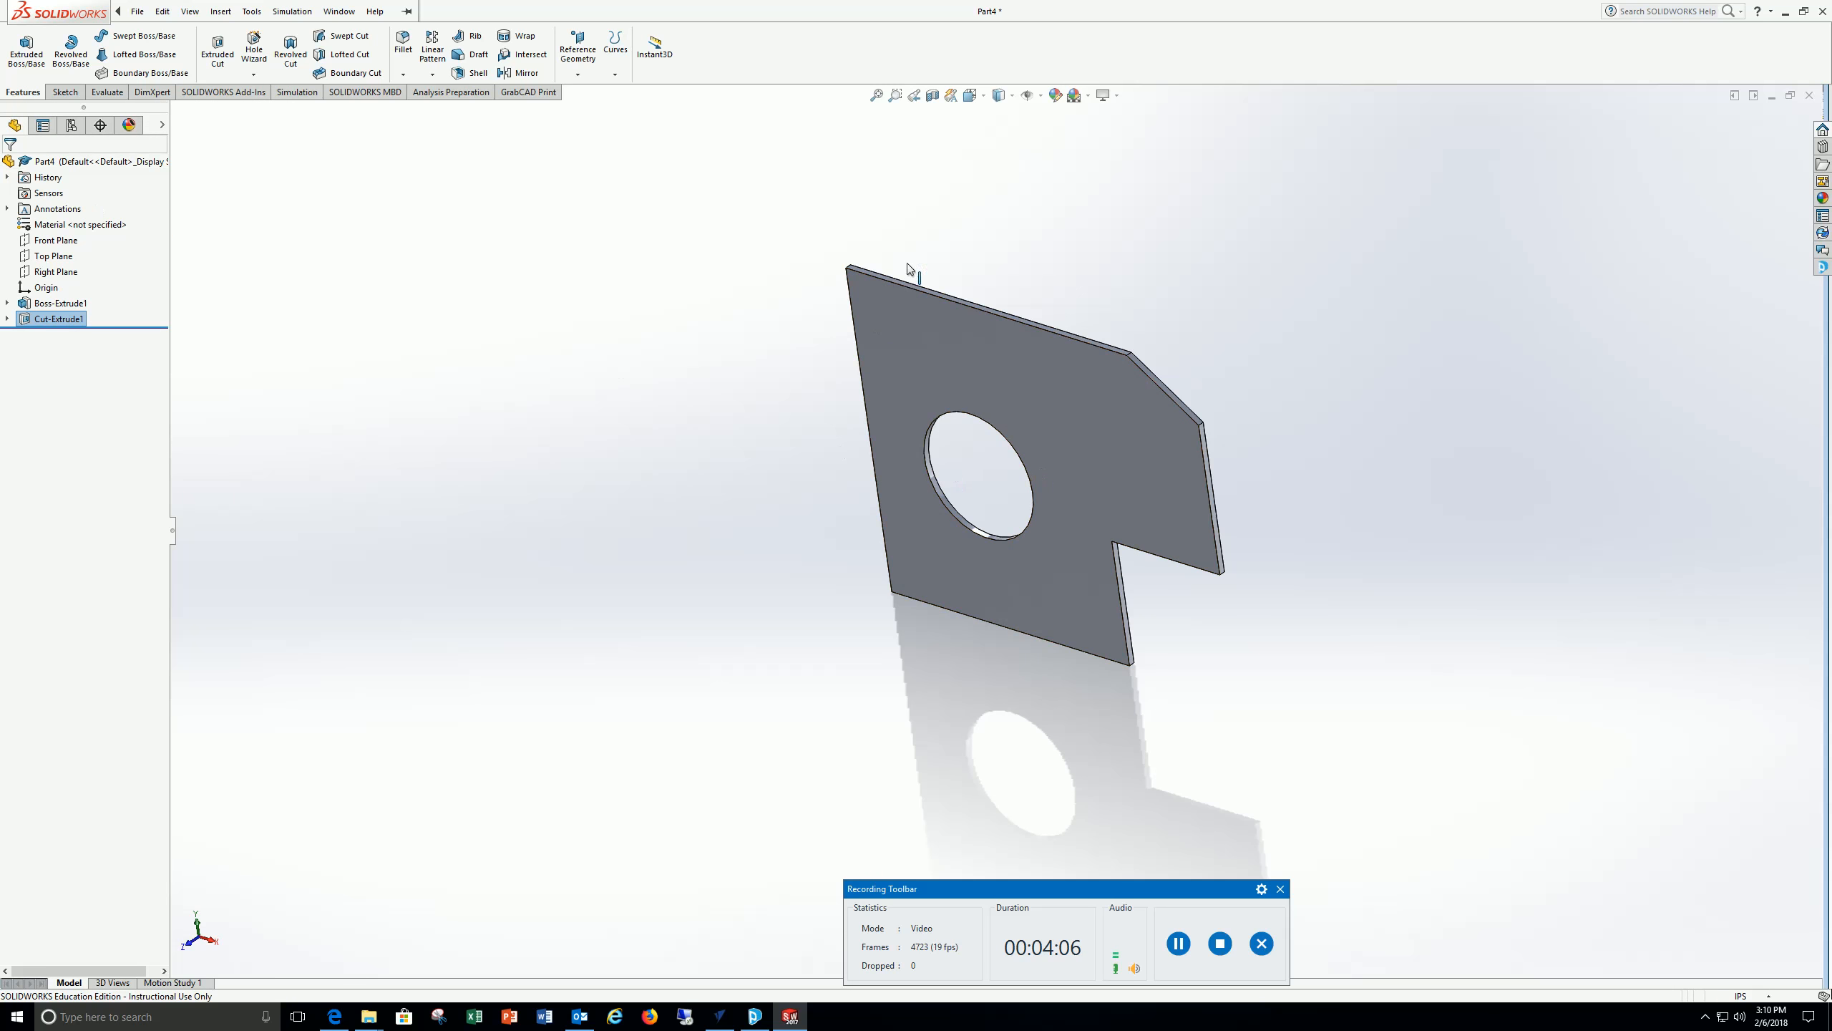
Orient the part to the Front view and start a new sketch on the plate's large front face
left_click(983, 98)
left_click(843, 664)
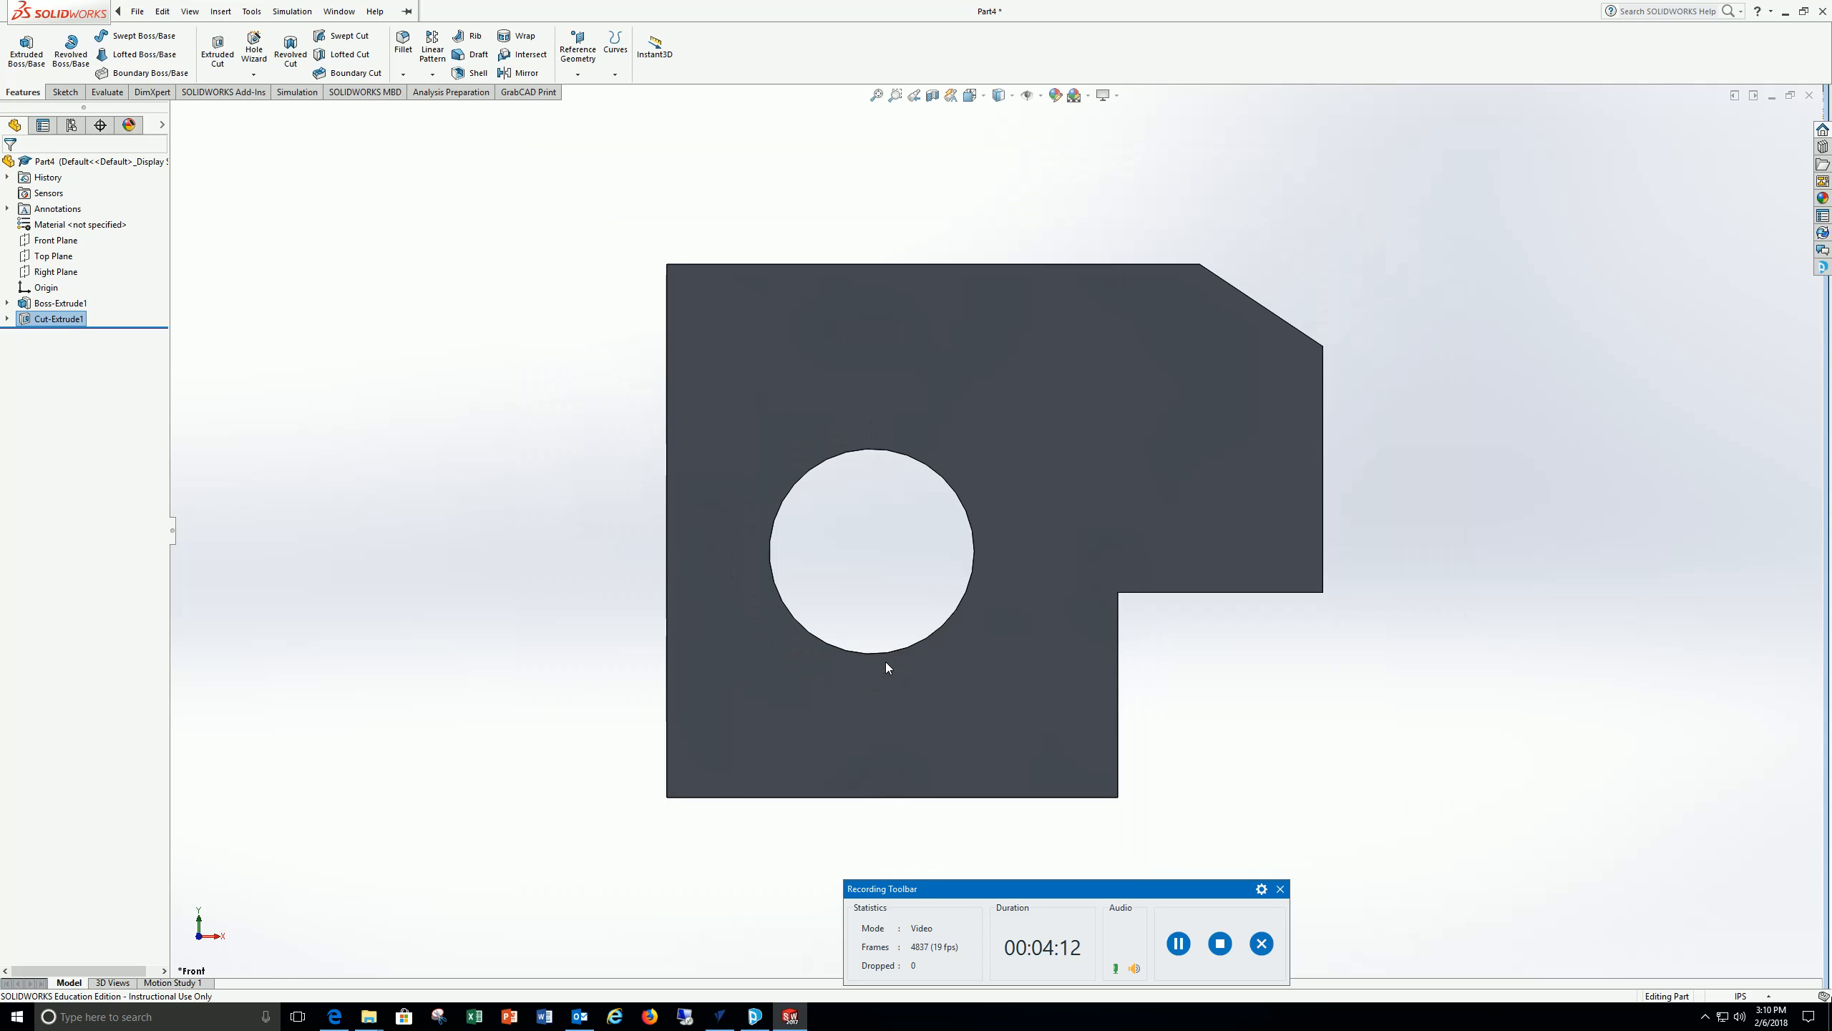
left_click(65, 92)
left_click(22, 51)
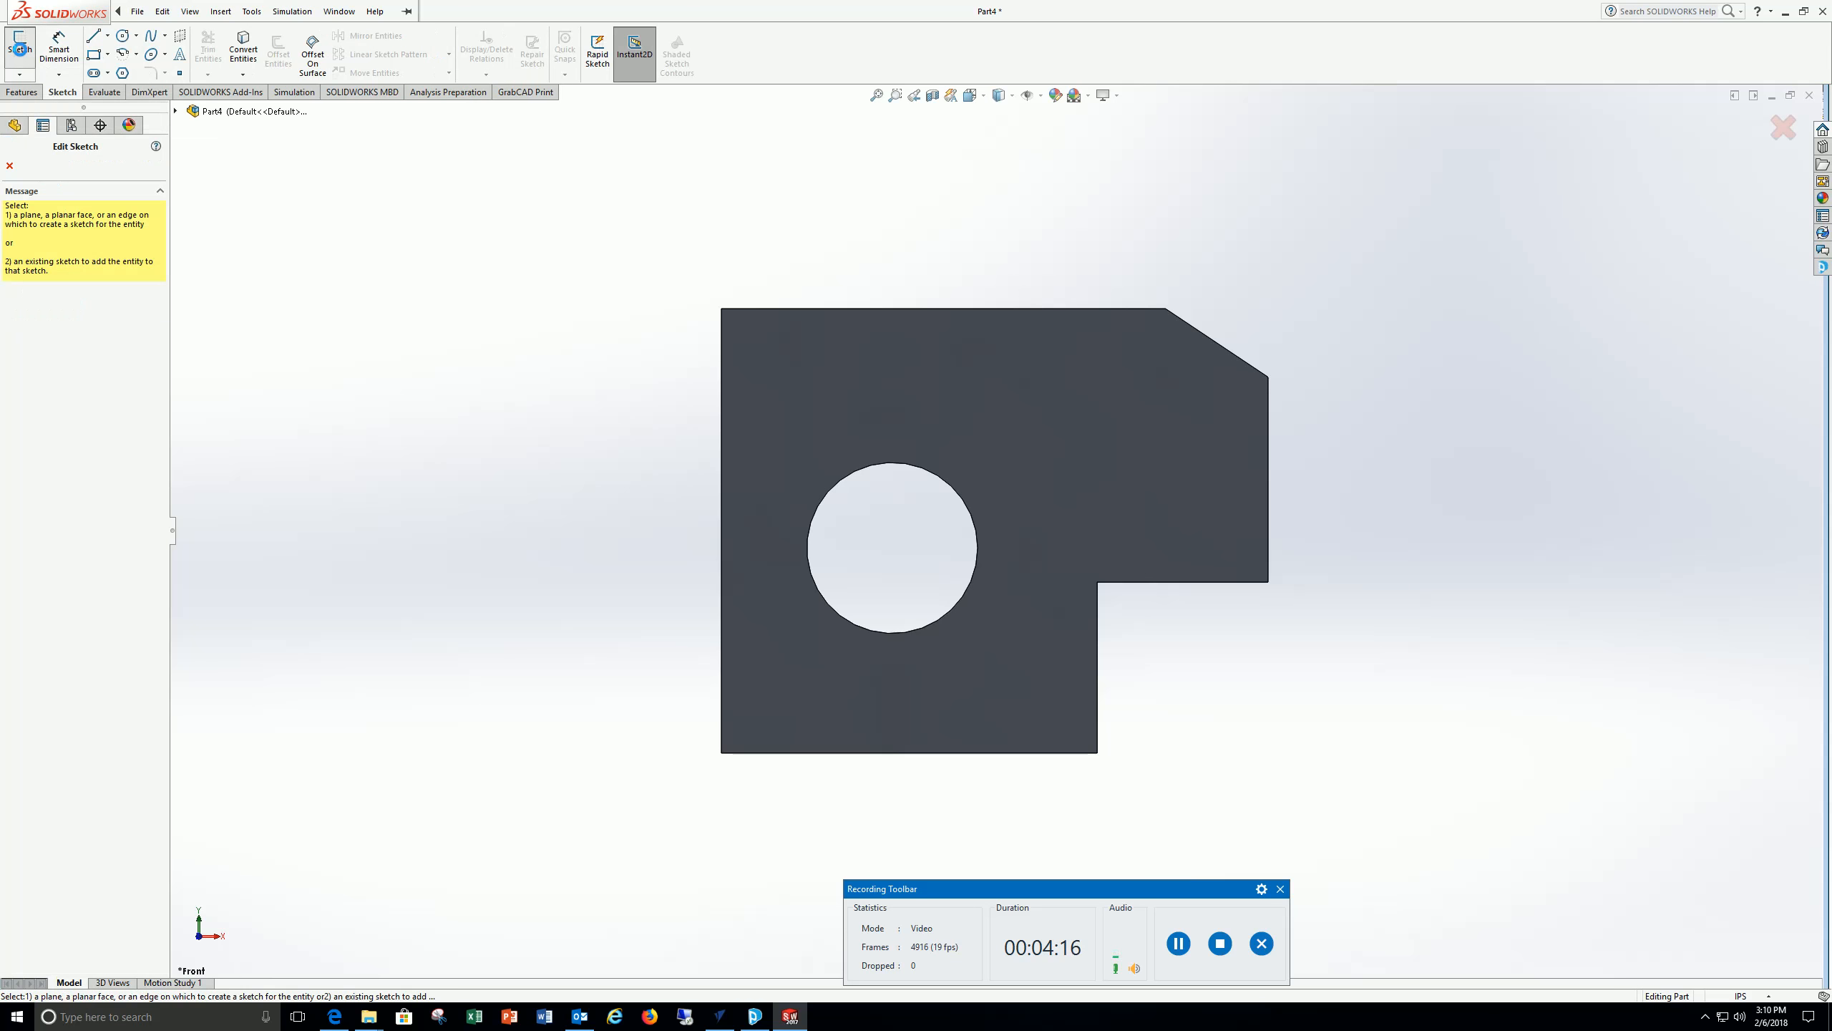
left_click(975, 421)
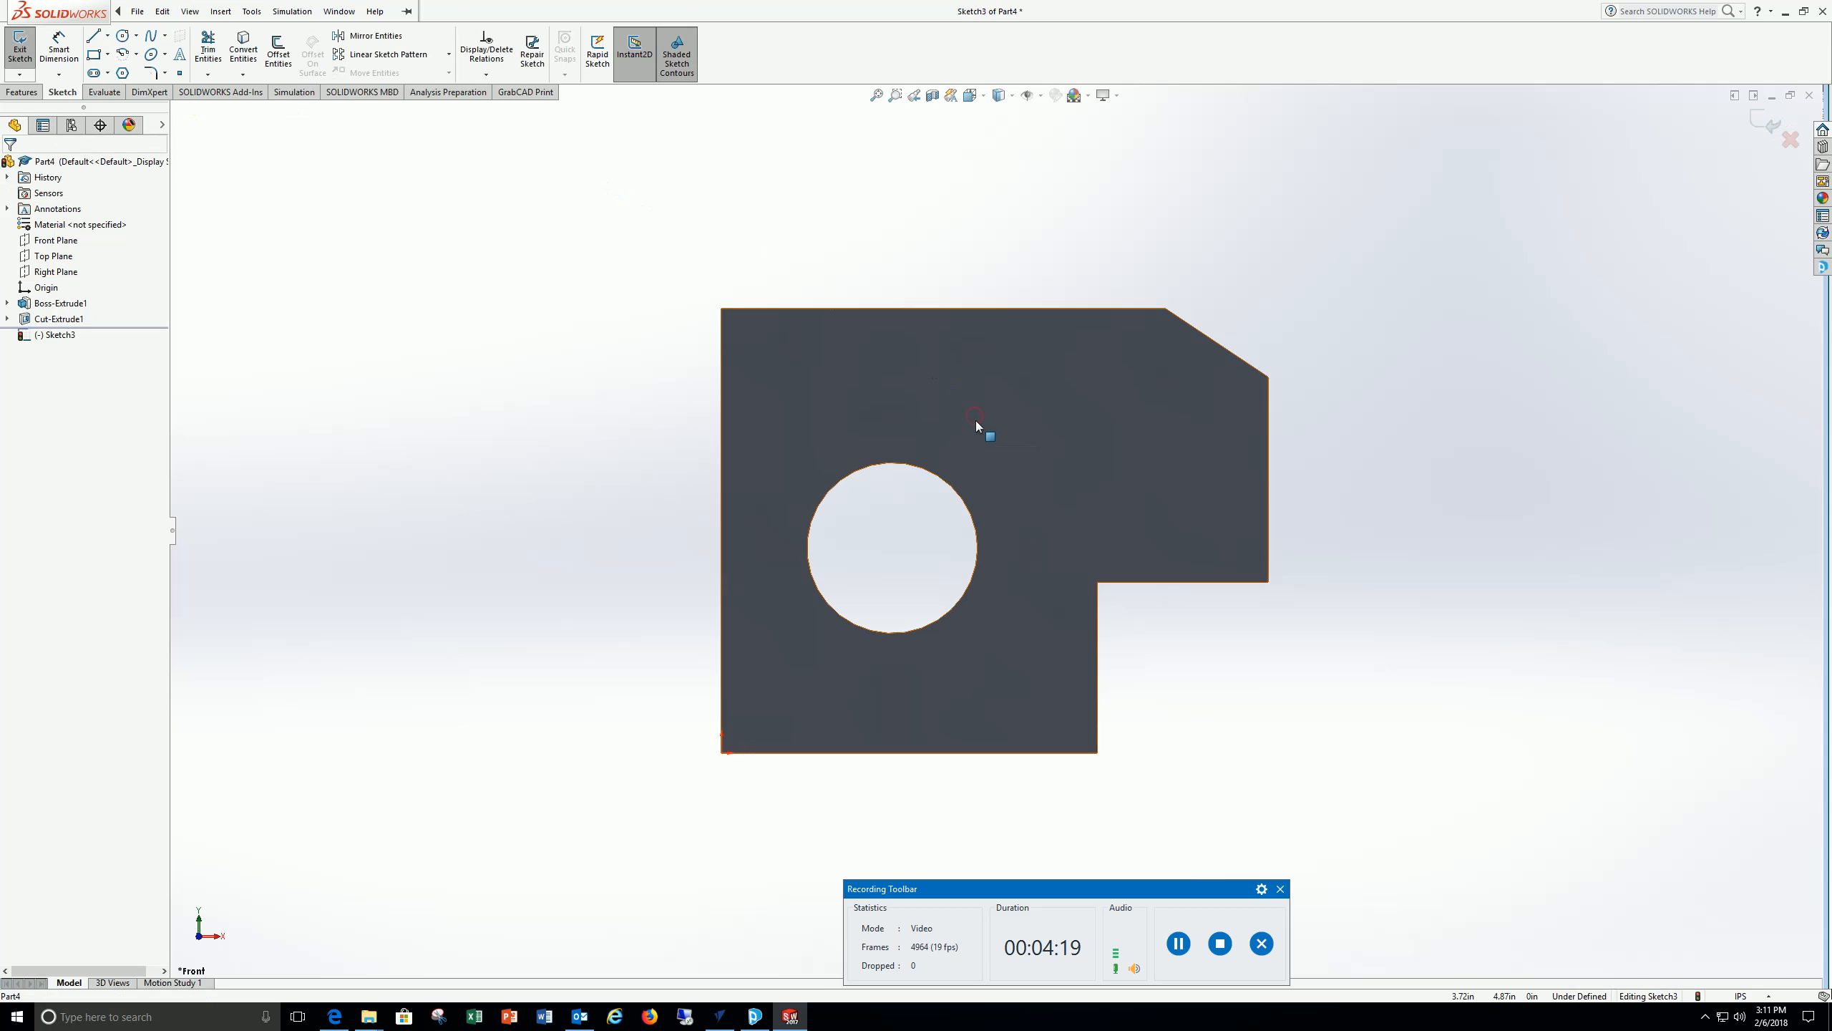
Draw a circle on the upper right part of the plate face and set its radius to 0.75 in
left_click(123, 35)
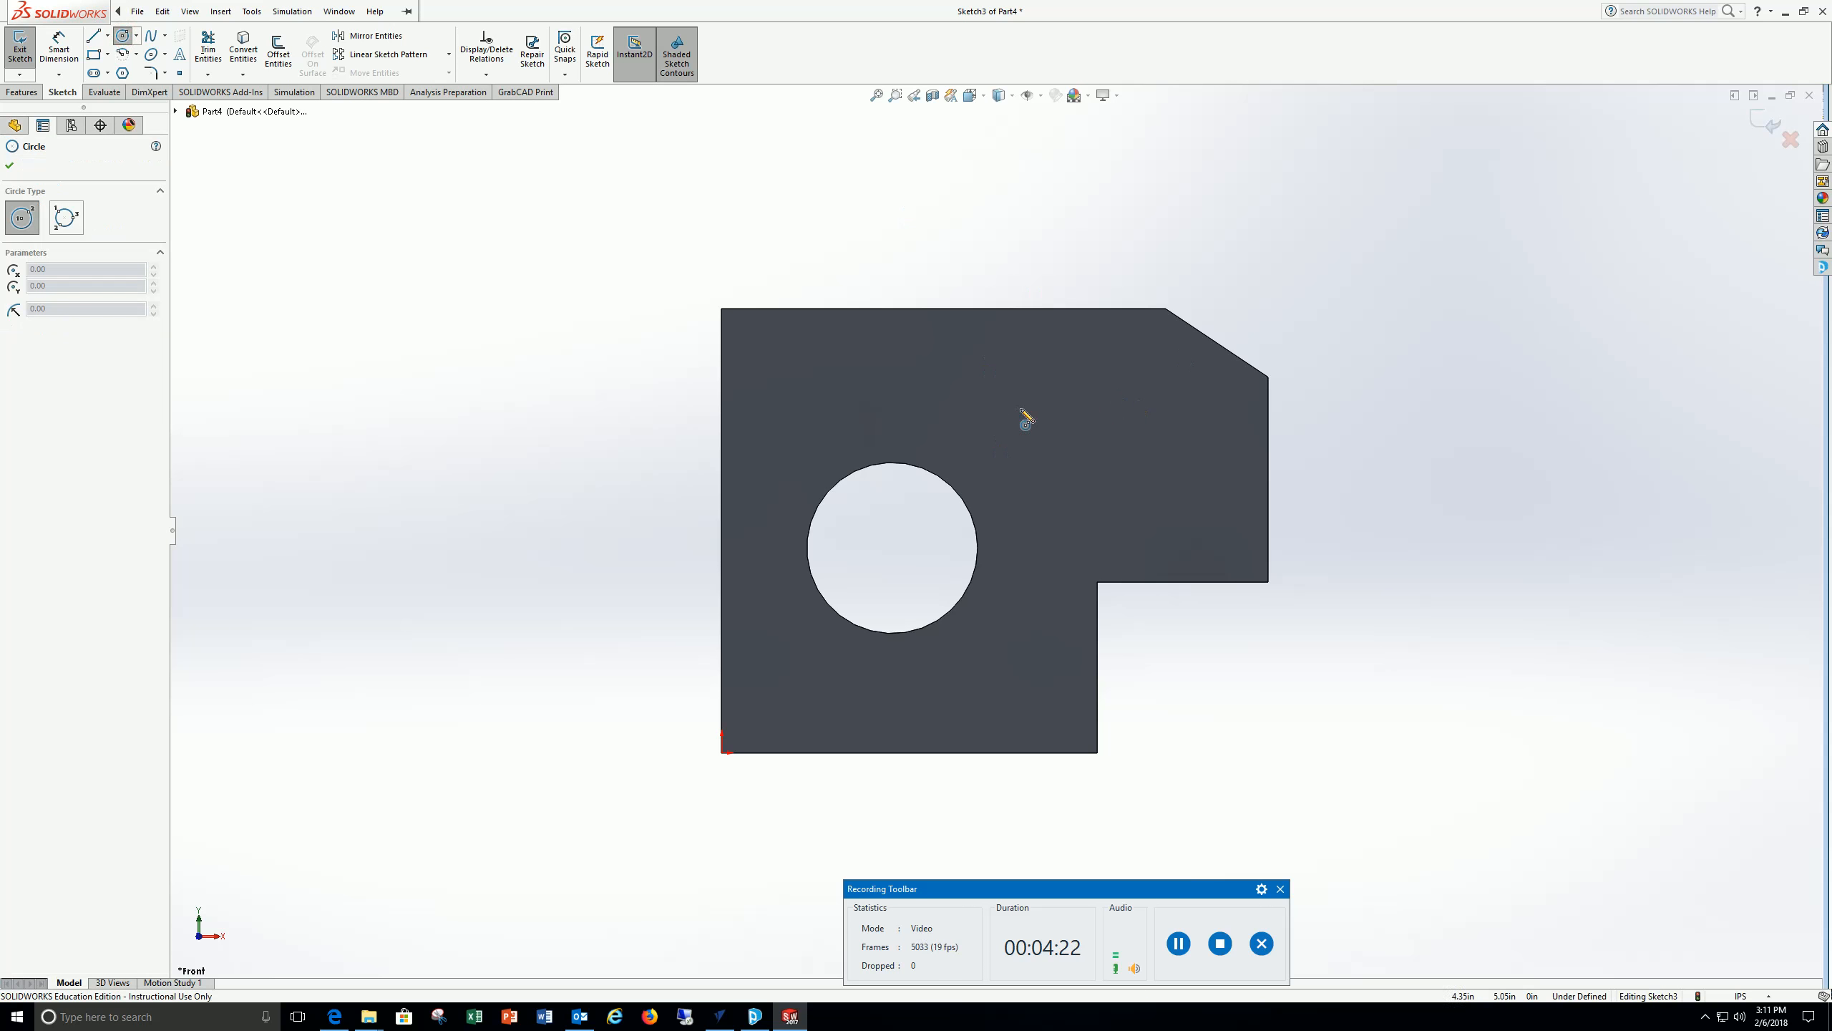
left_click(1090, 409)
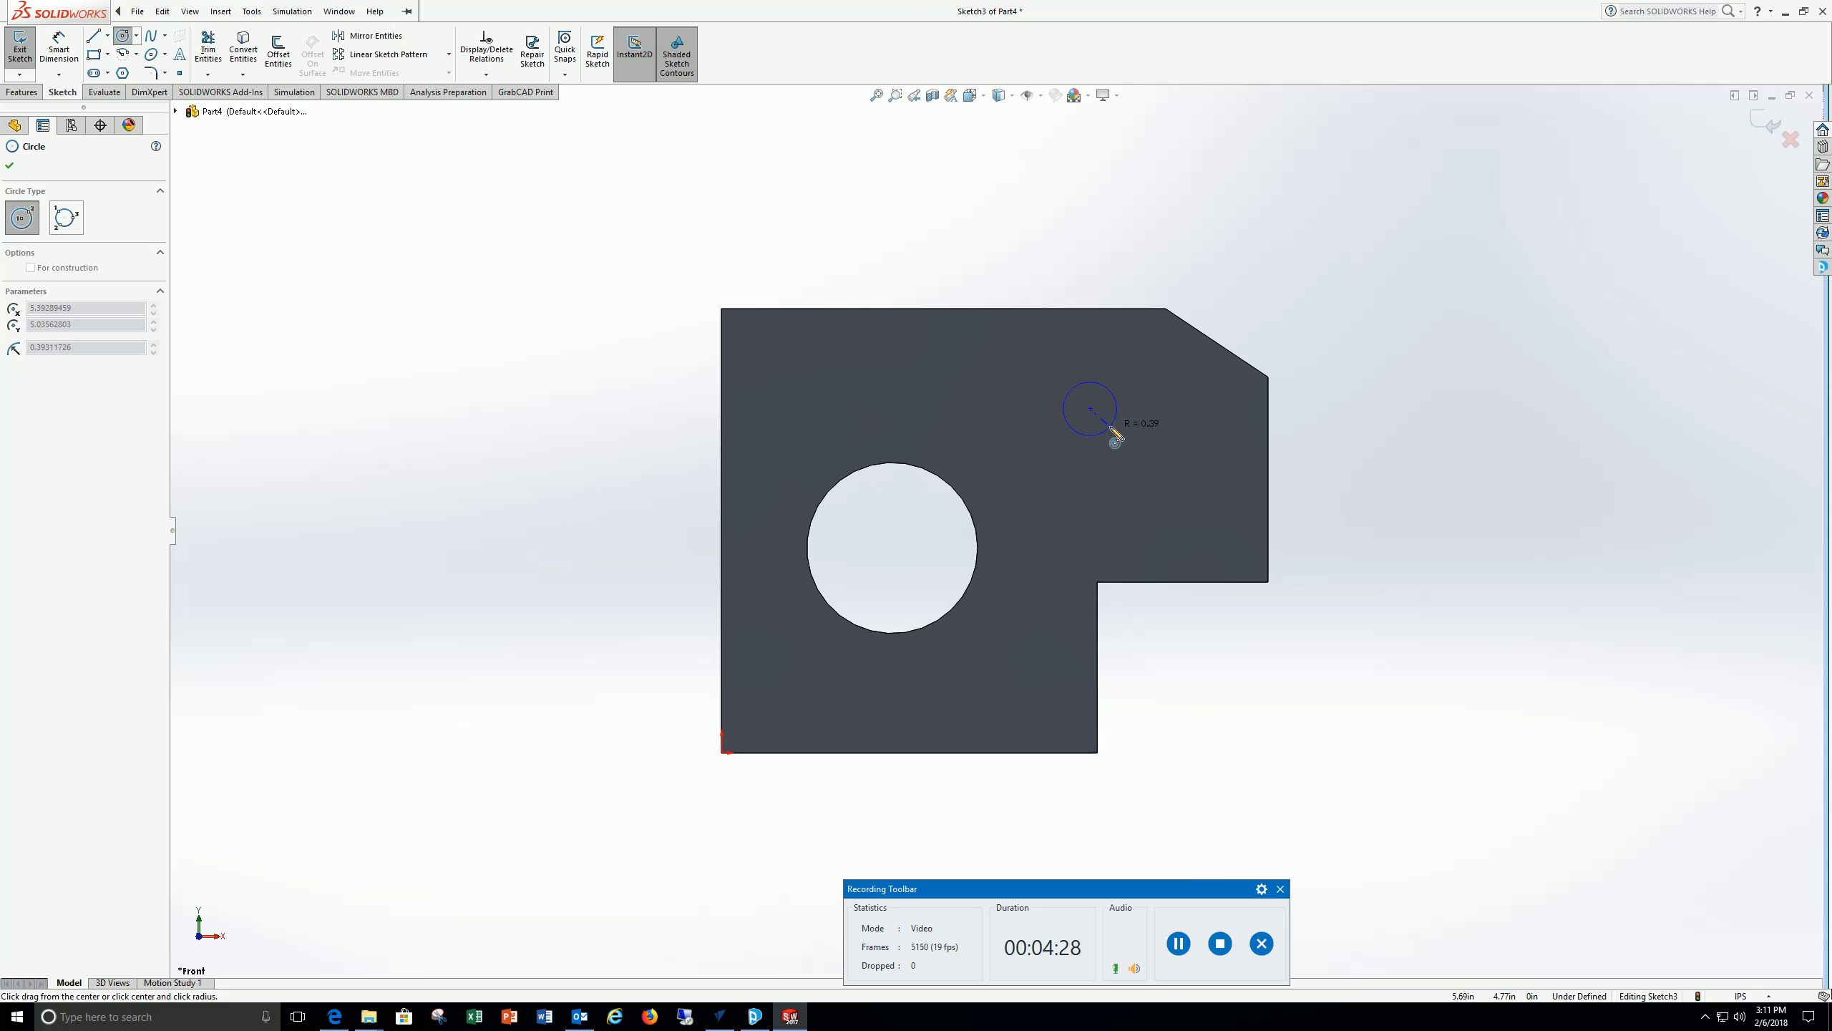
left_click(1111, 430)
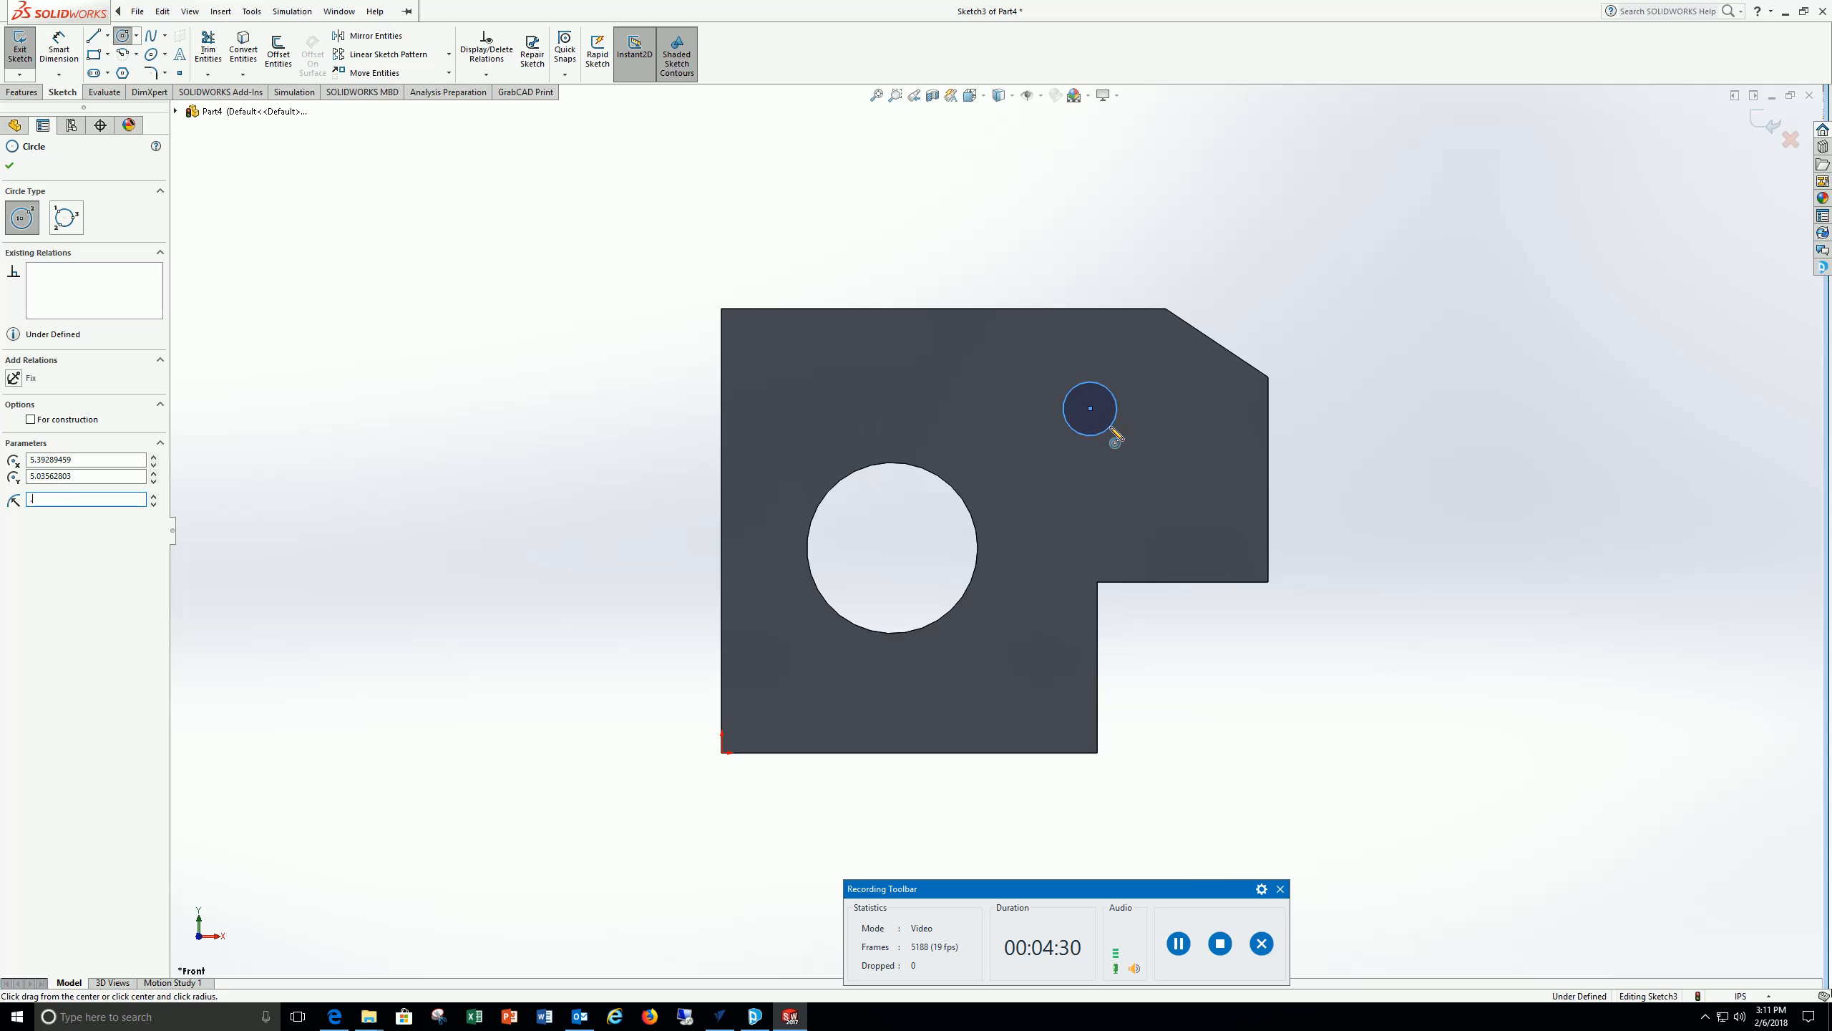
key("Return")
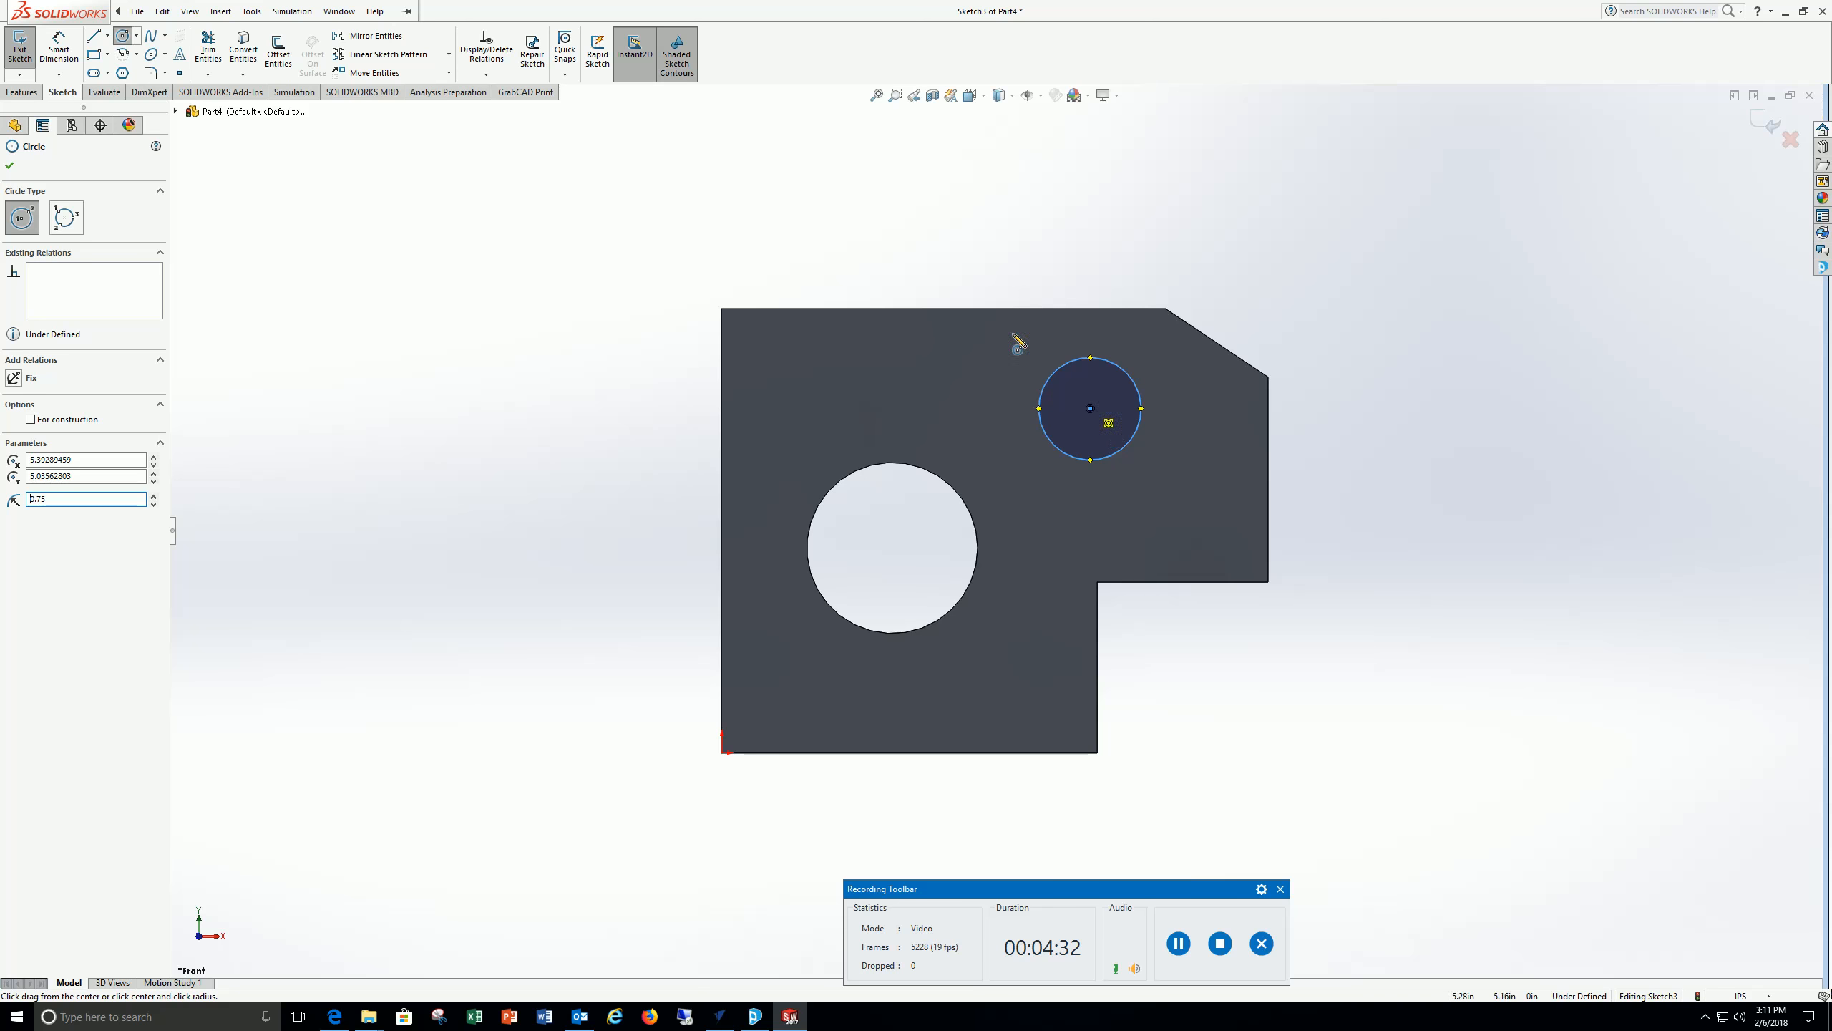
Dimension the new circle's center to 5 in from the plate's left edge
left_click(60, 51)
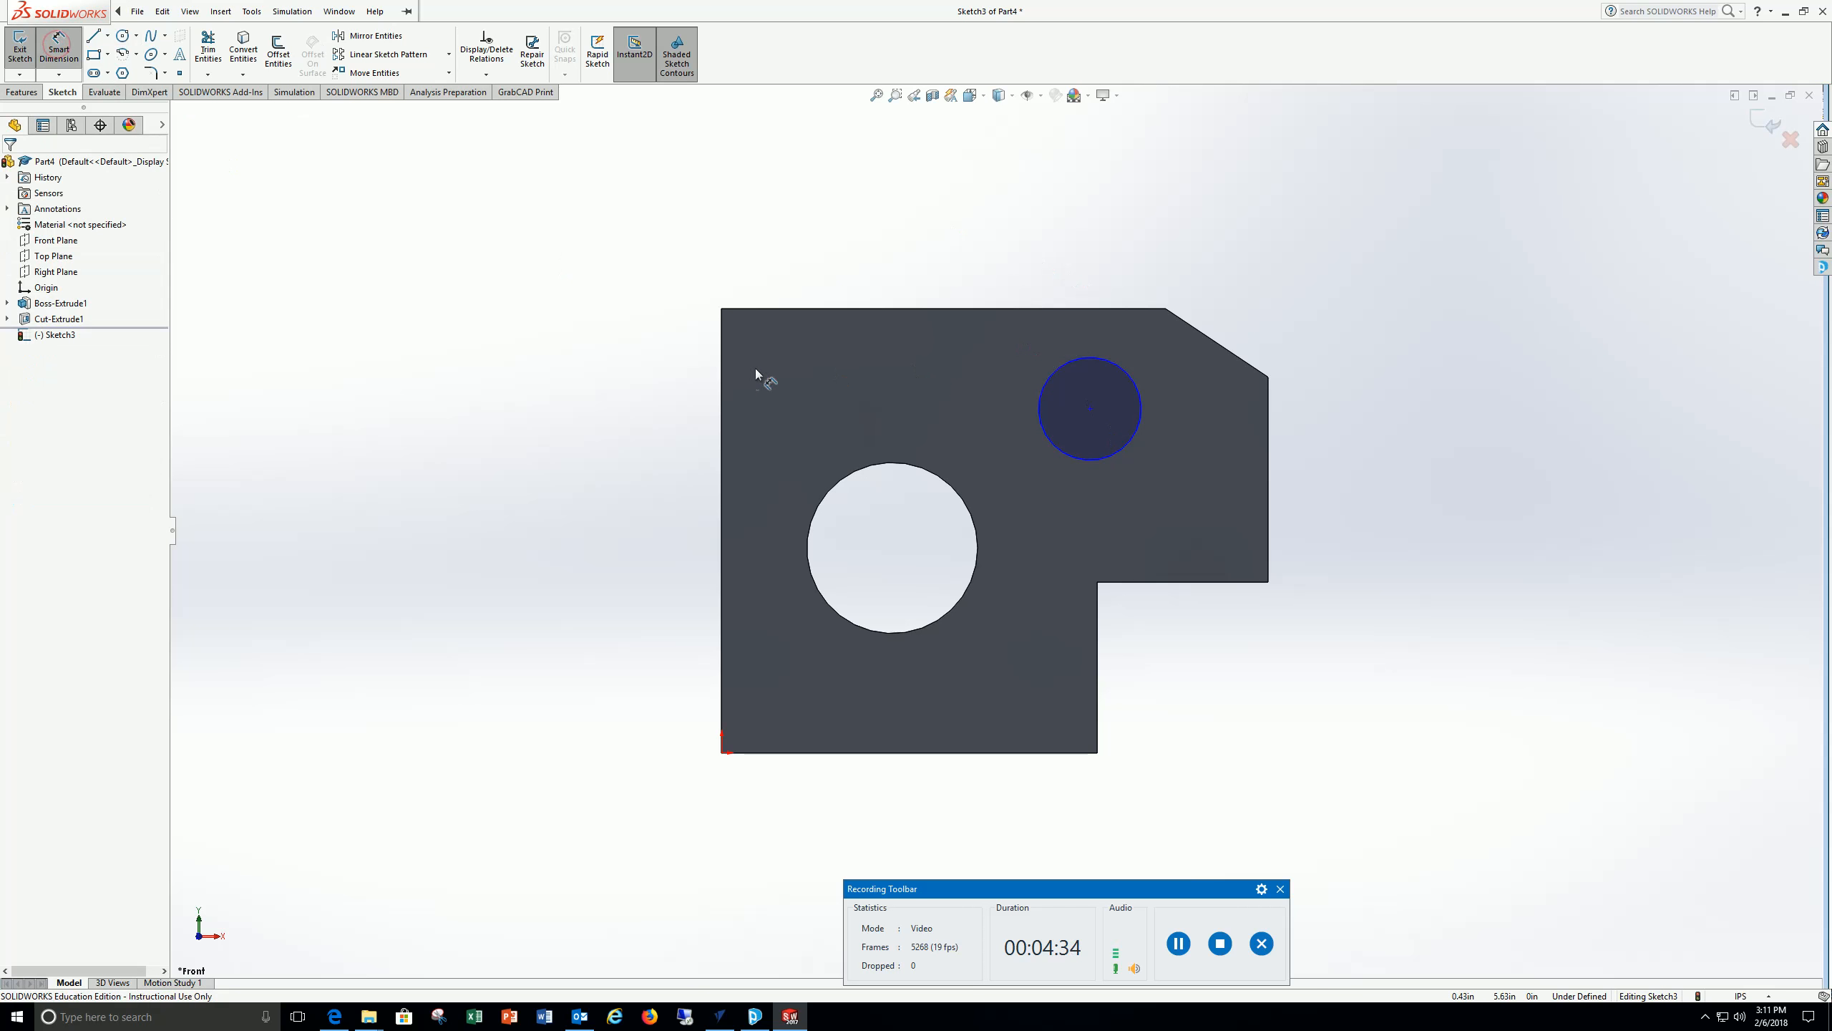
left_click(722, 390)
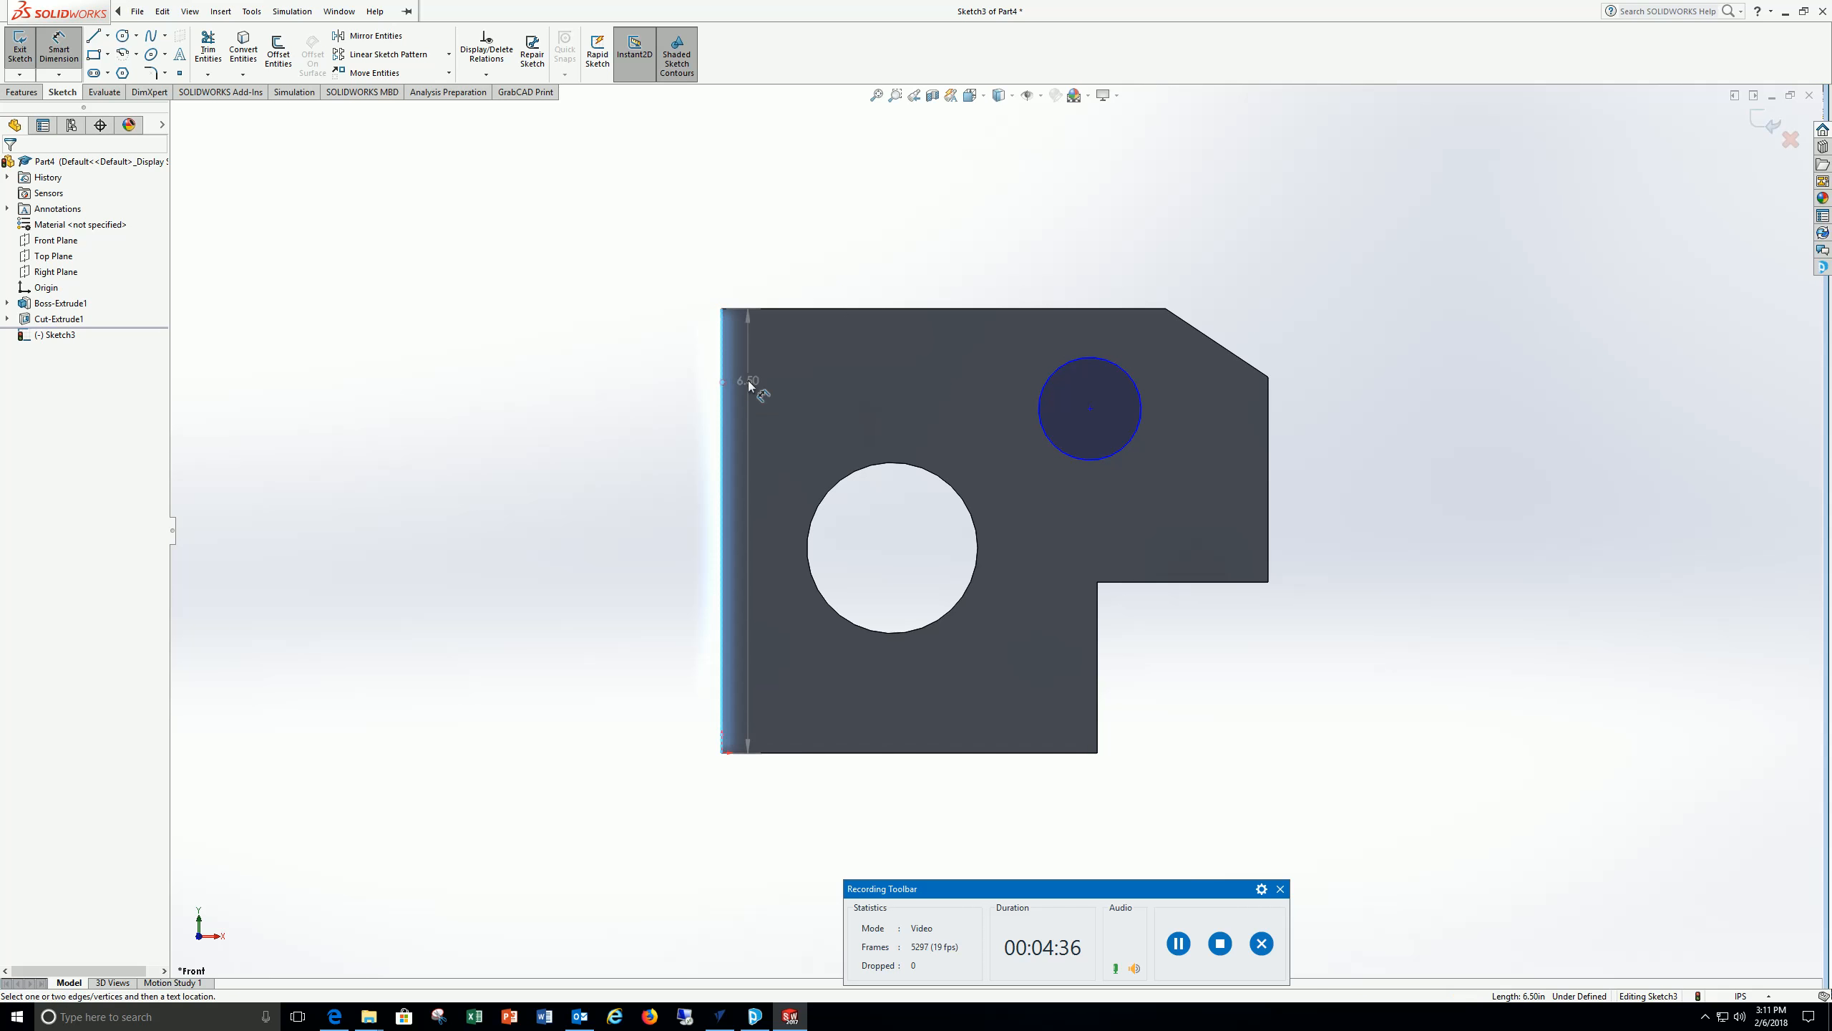
left_click(1090, 410)
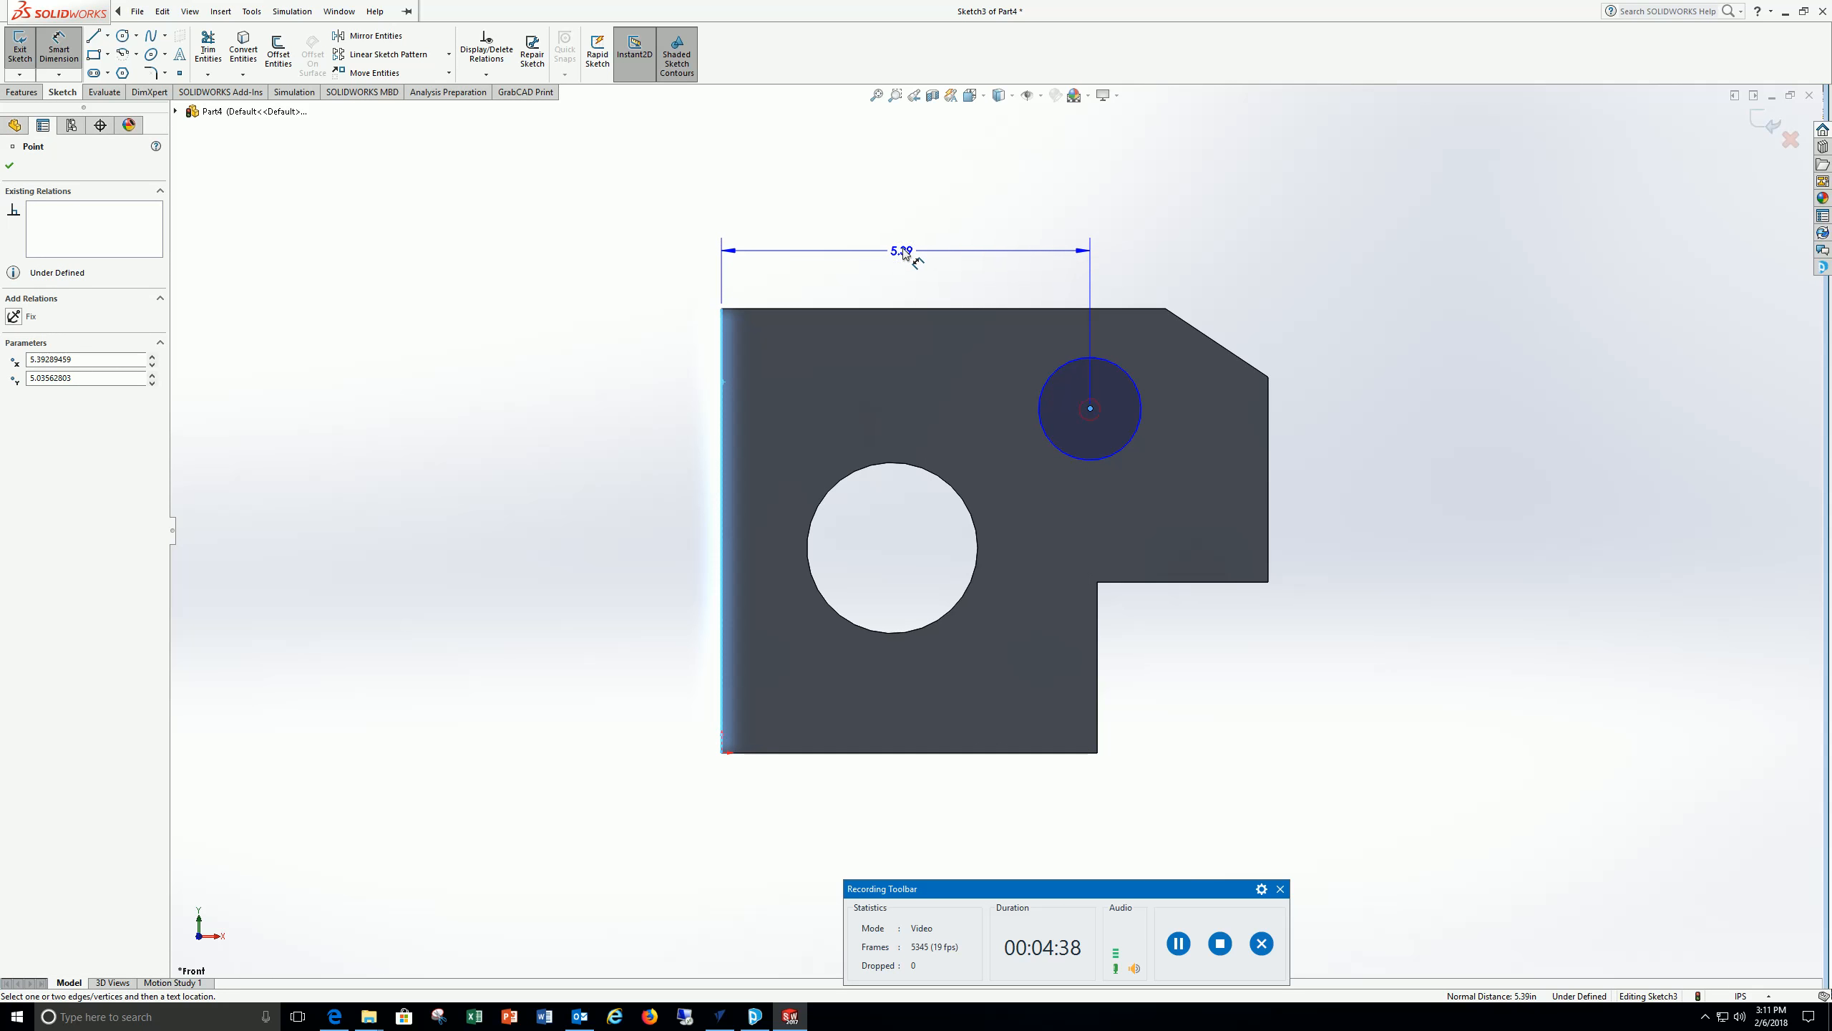
left_click(901, 245)
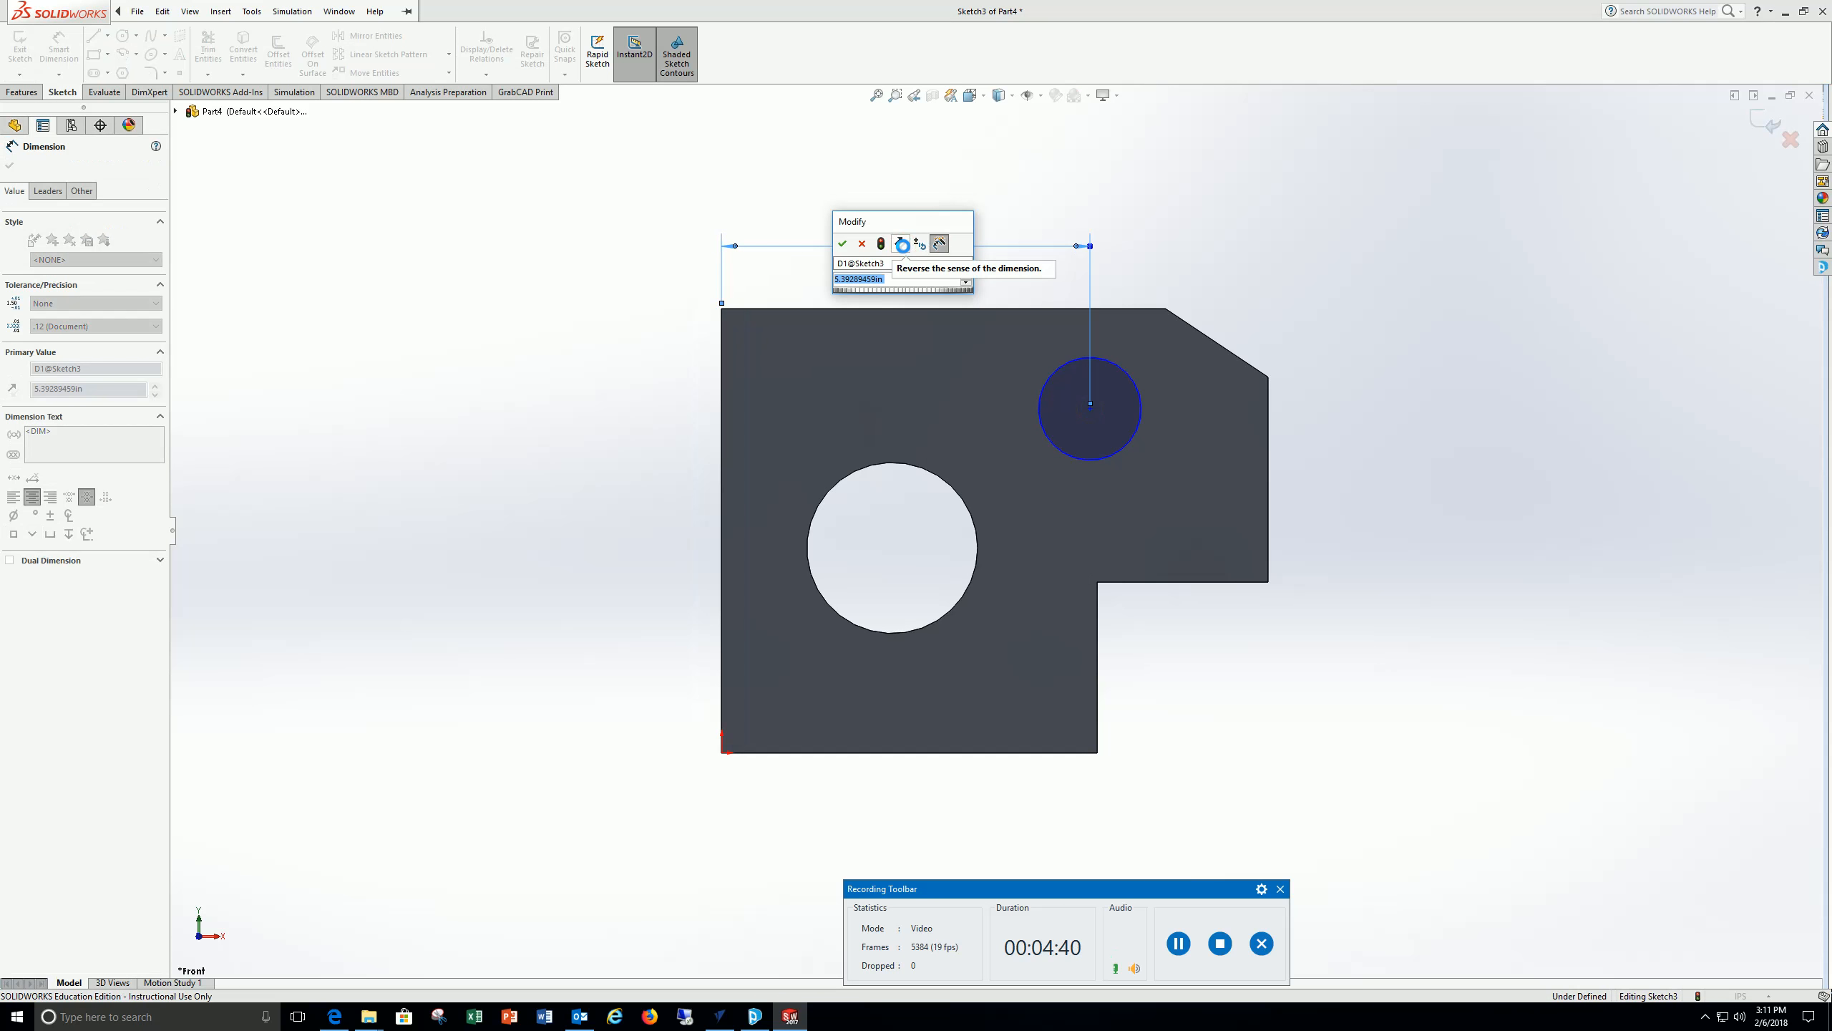
type("5")
key("Return")
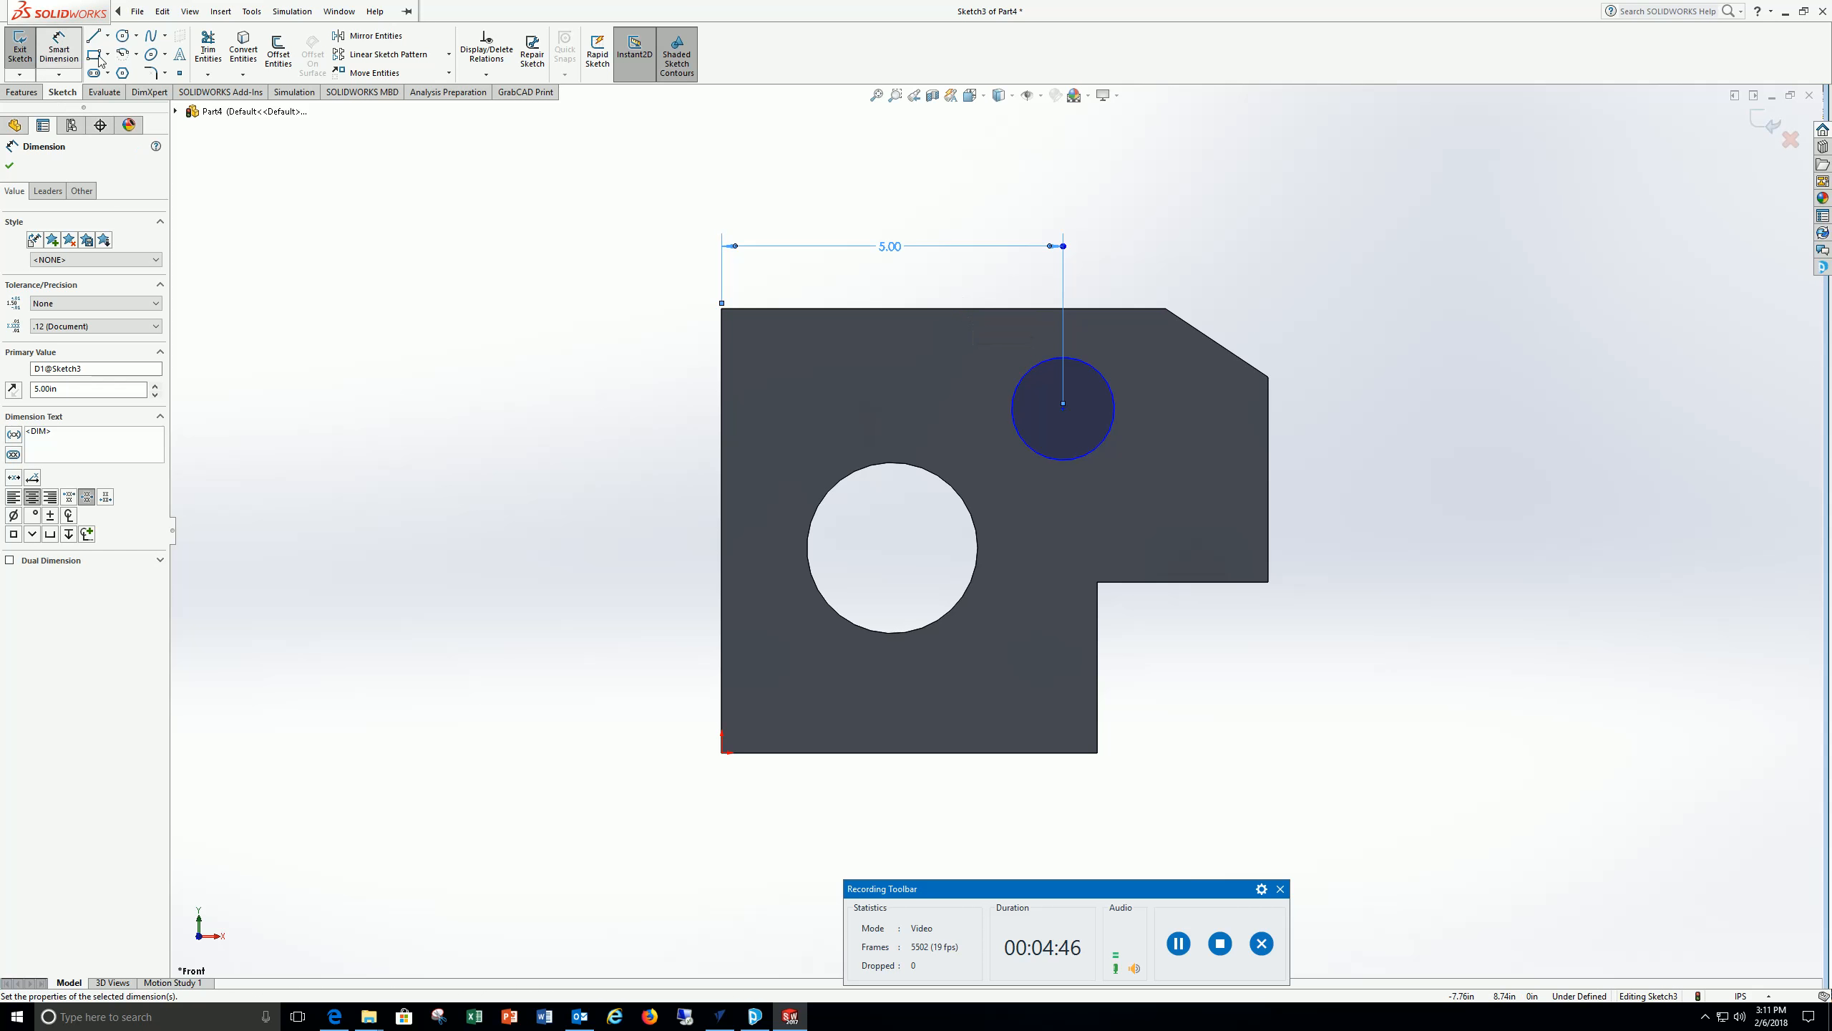
Dimension the new circle's center to 1.5 in below the plate's top edge and exit the sketch
left_click(68, 52)
left_click(953, 309)
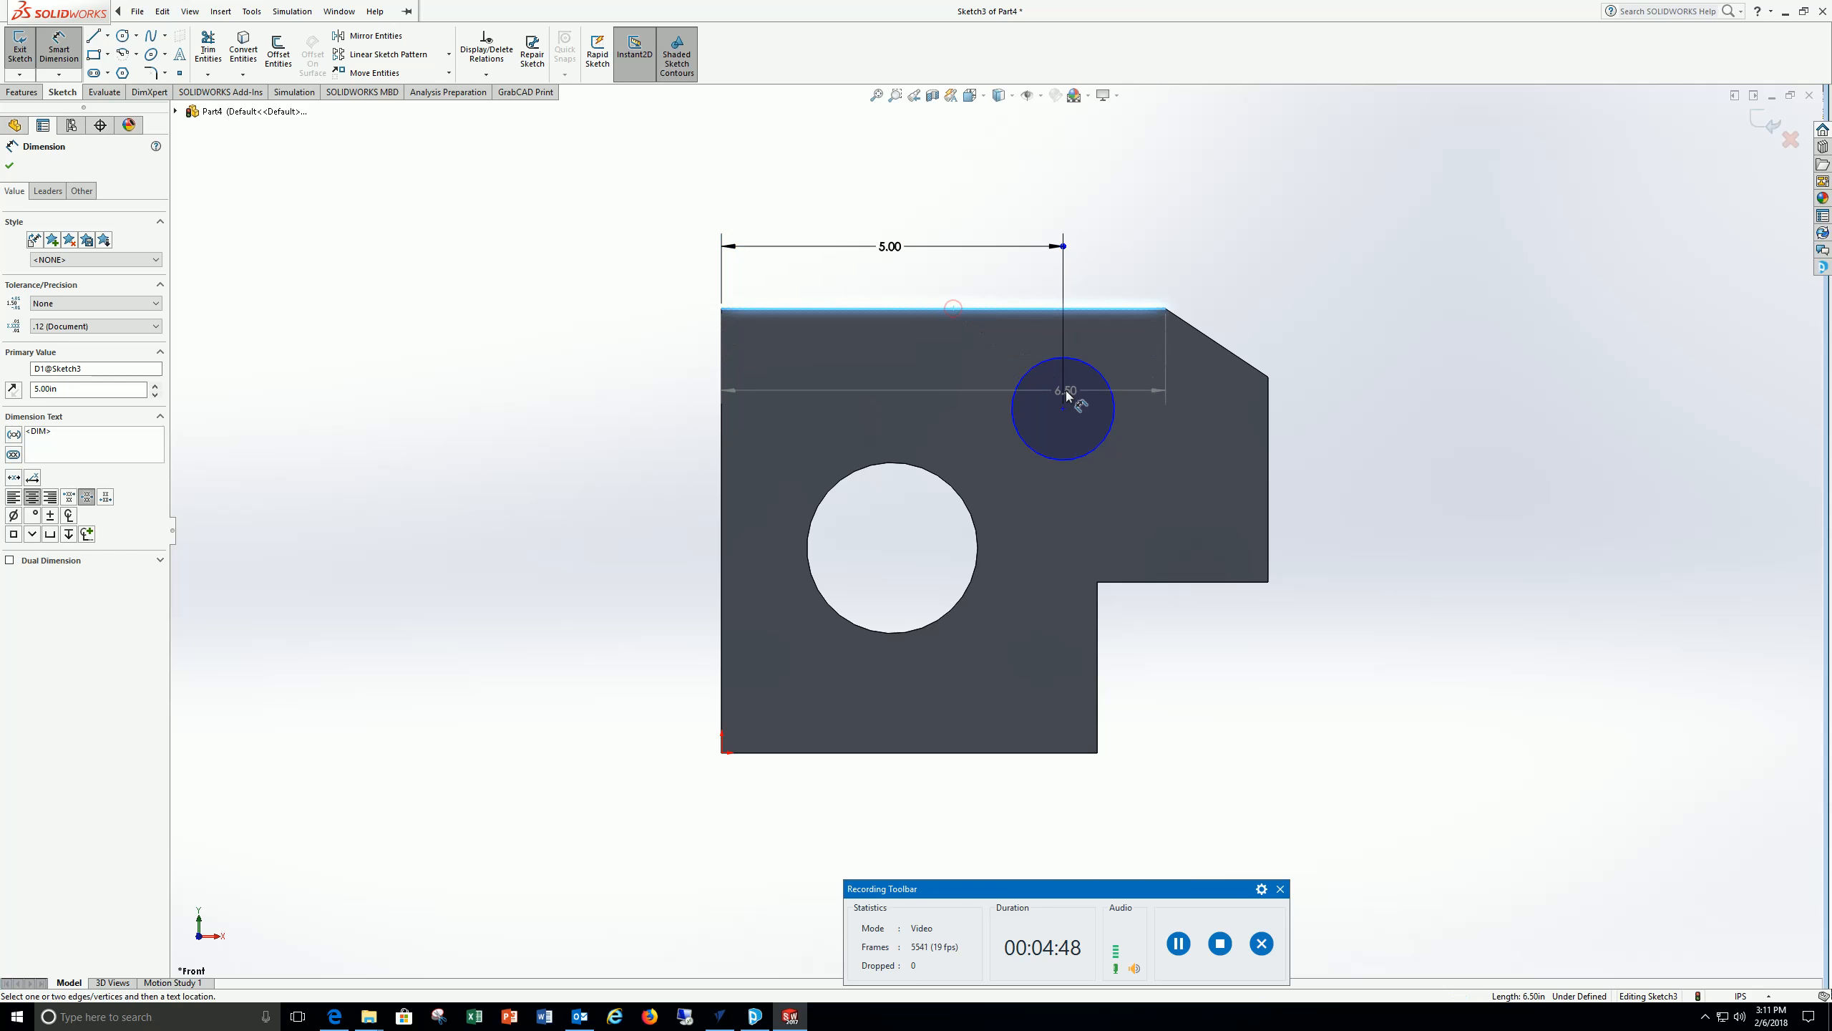
left_click(1063, 408)
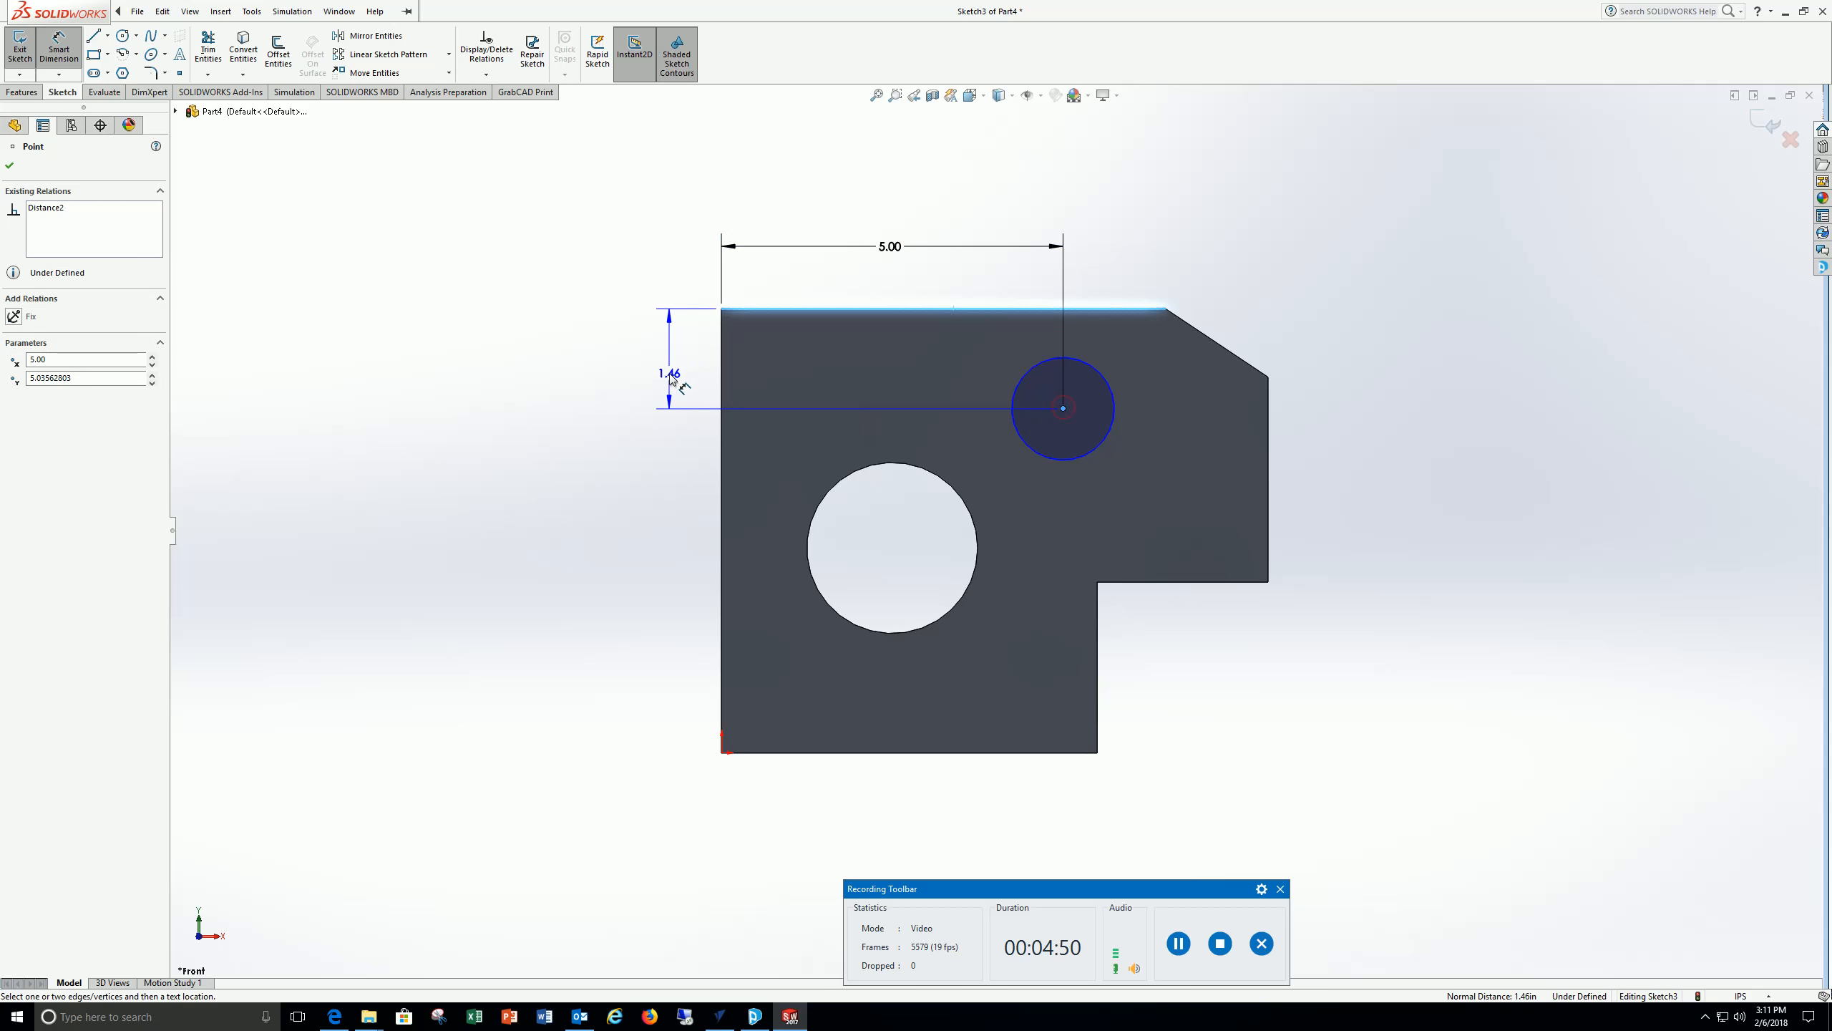
left_click(670, 370)
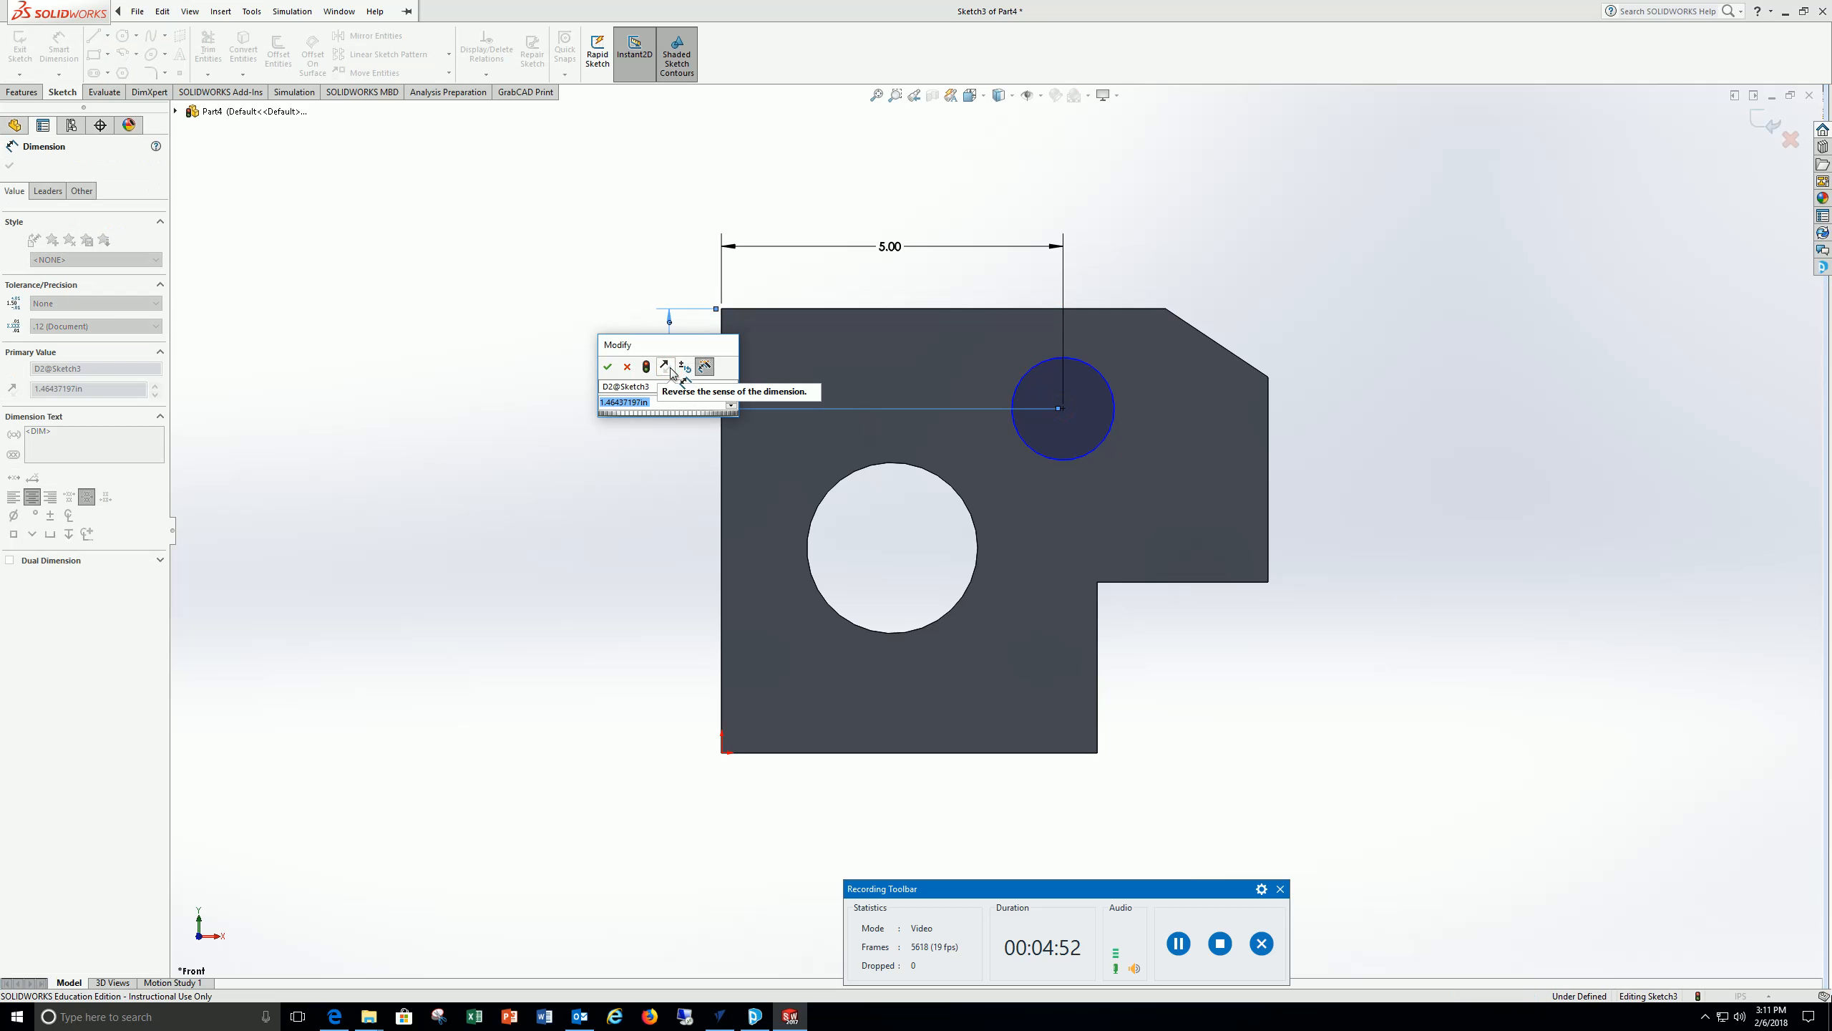
type("1.5")
key("Return")
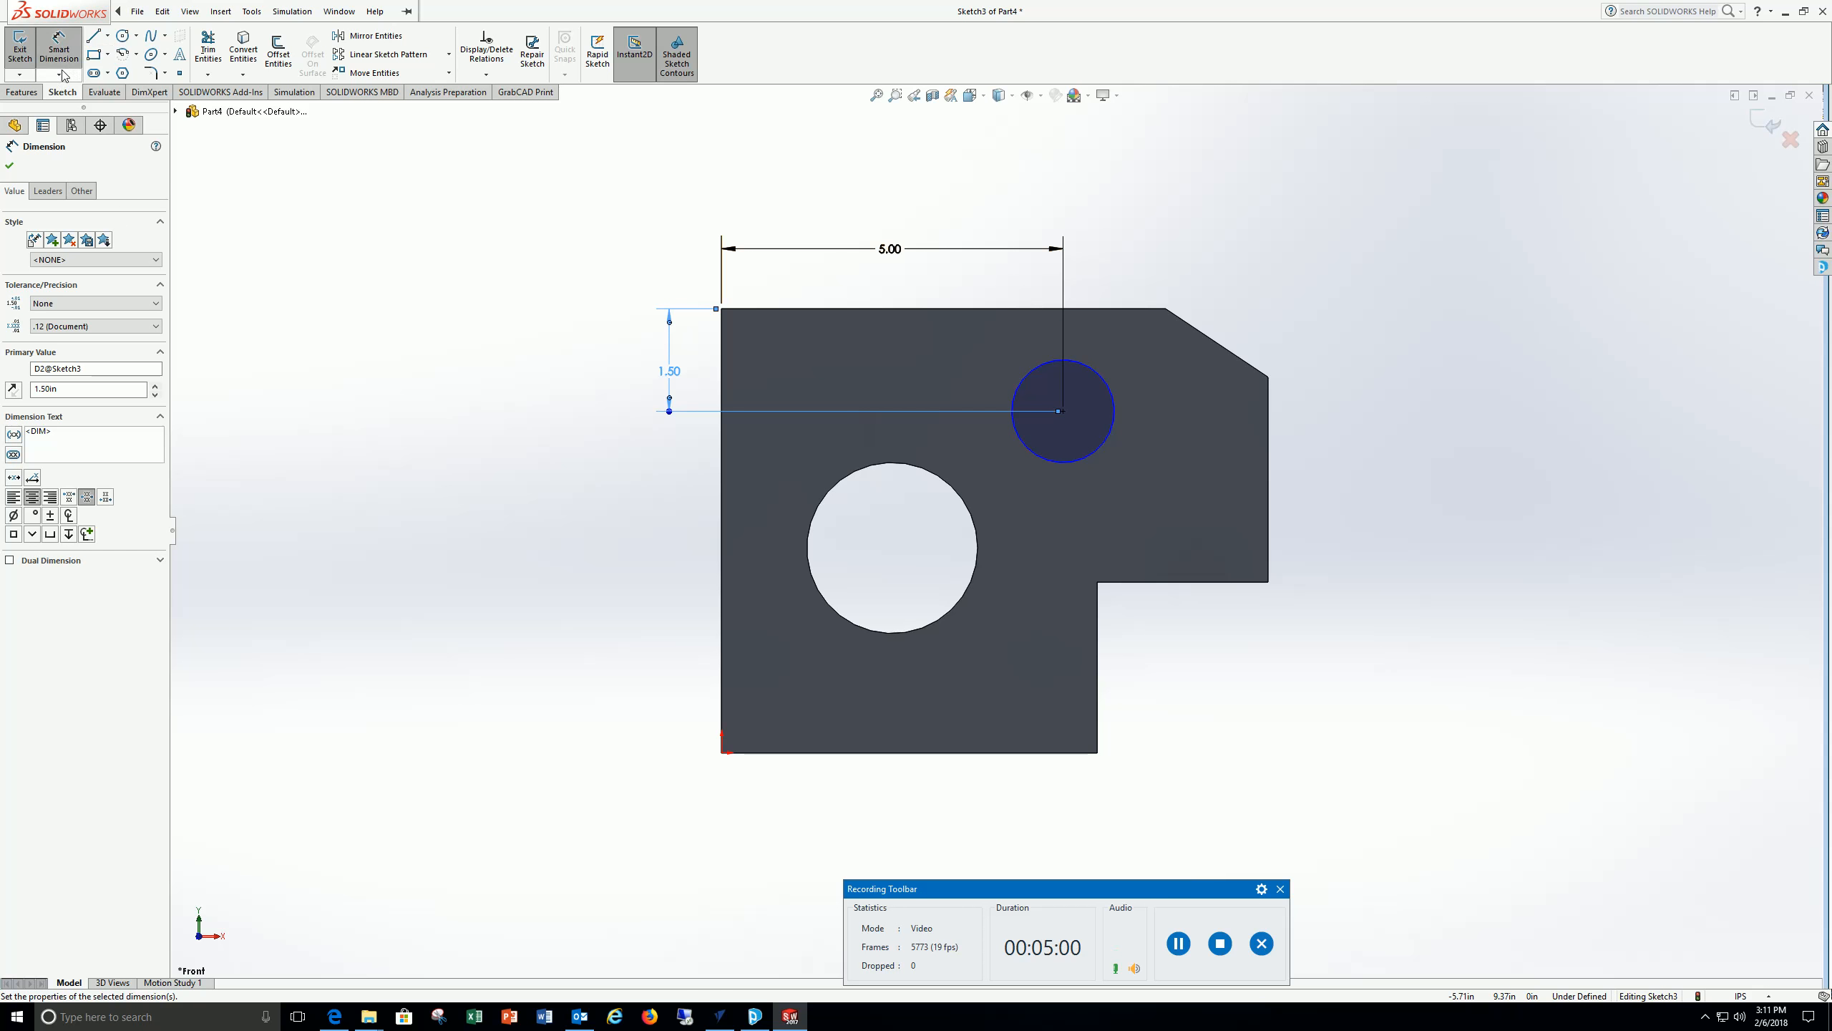
left_click(22, 53)
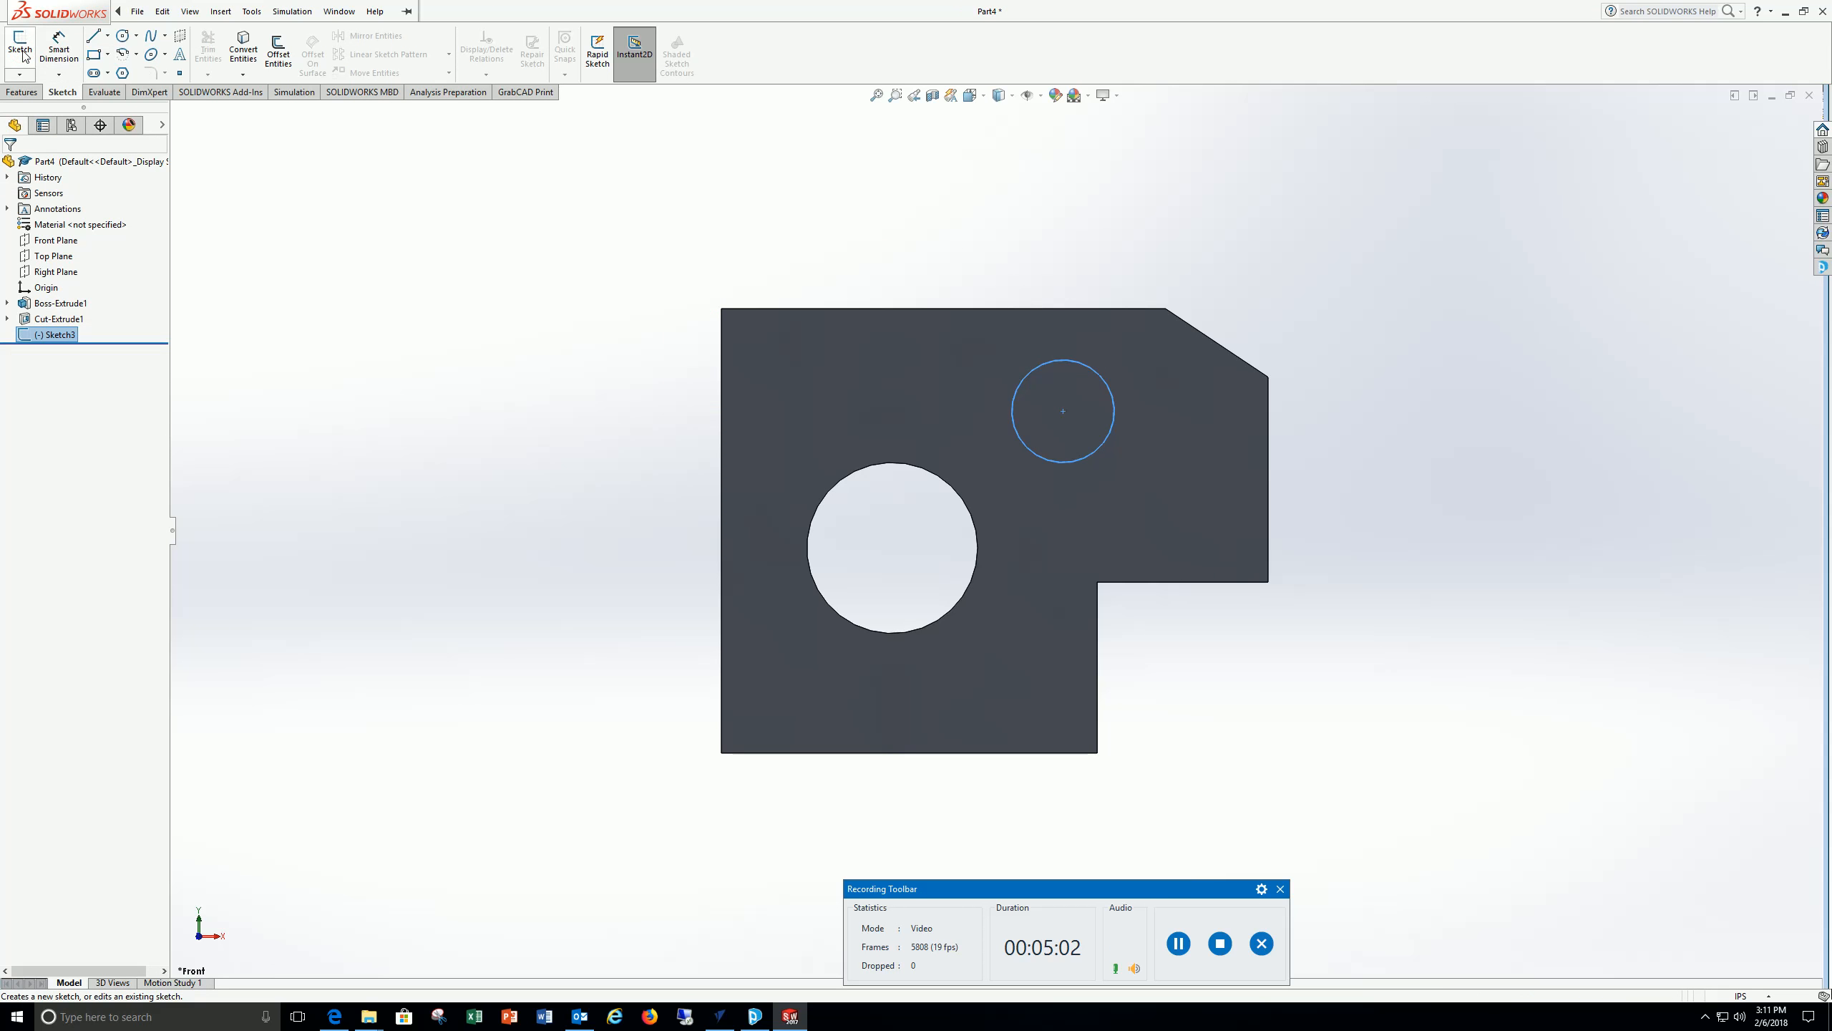
Cut the 0.75 in radius circle through the plate with a blind Extruded Cut 0.125 in deep
middle_click_drag(1274, 344, 1188, 469)
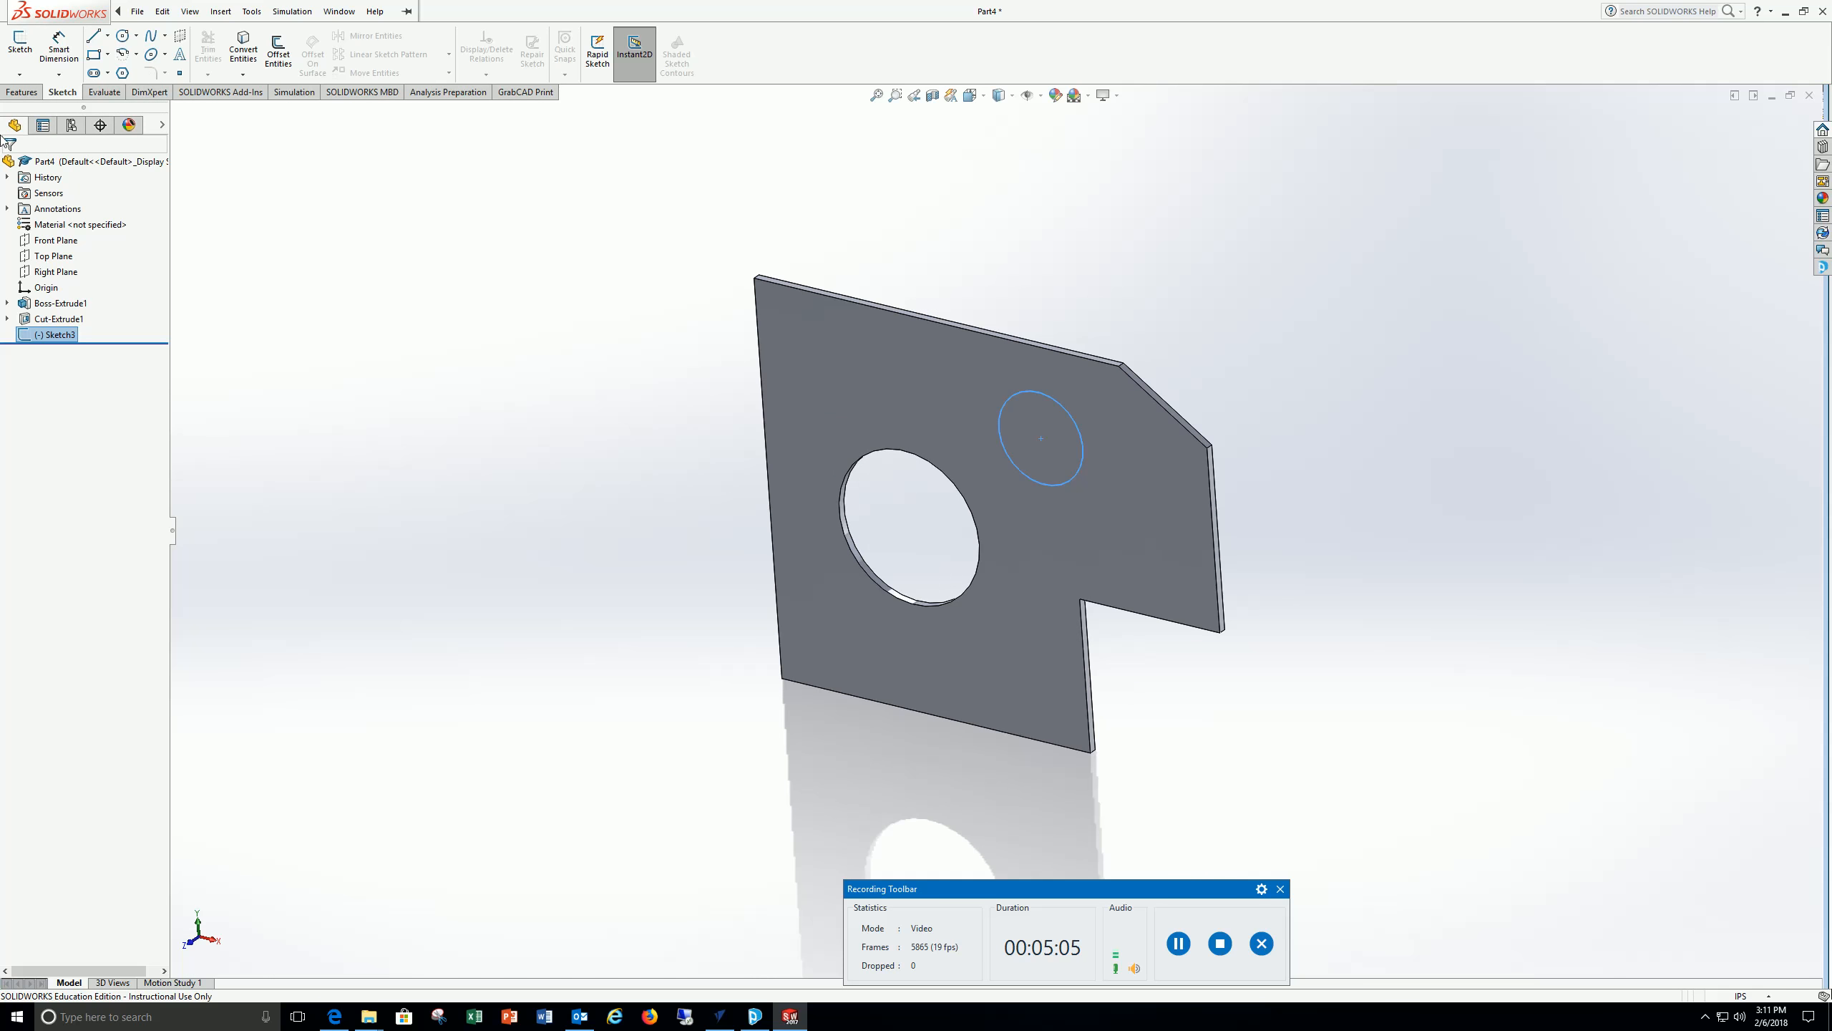
left_click(27, 92)
left_click(216, 51)
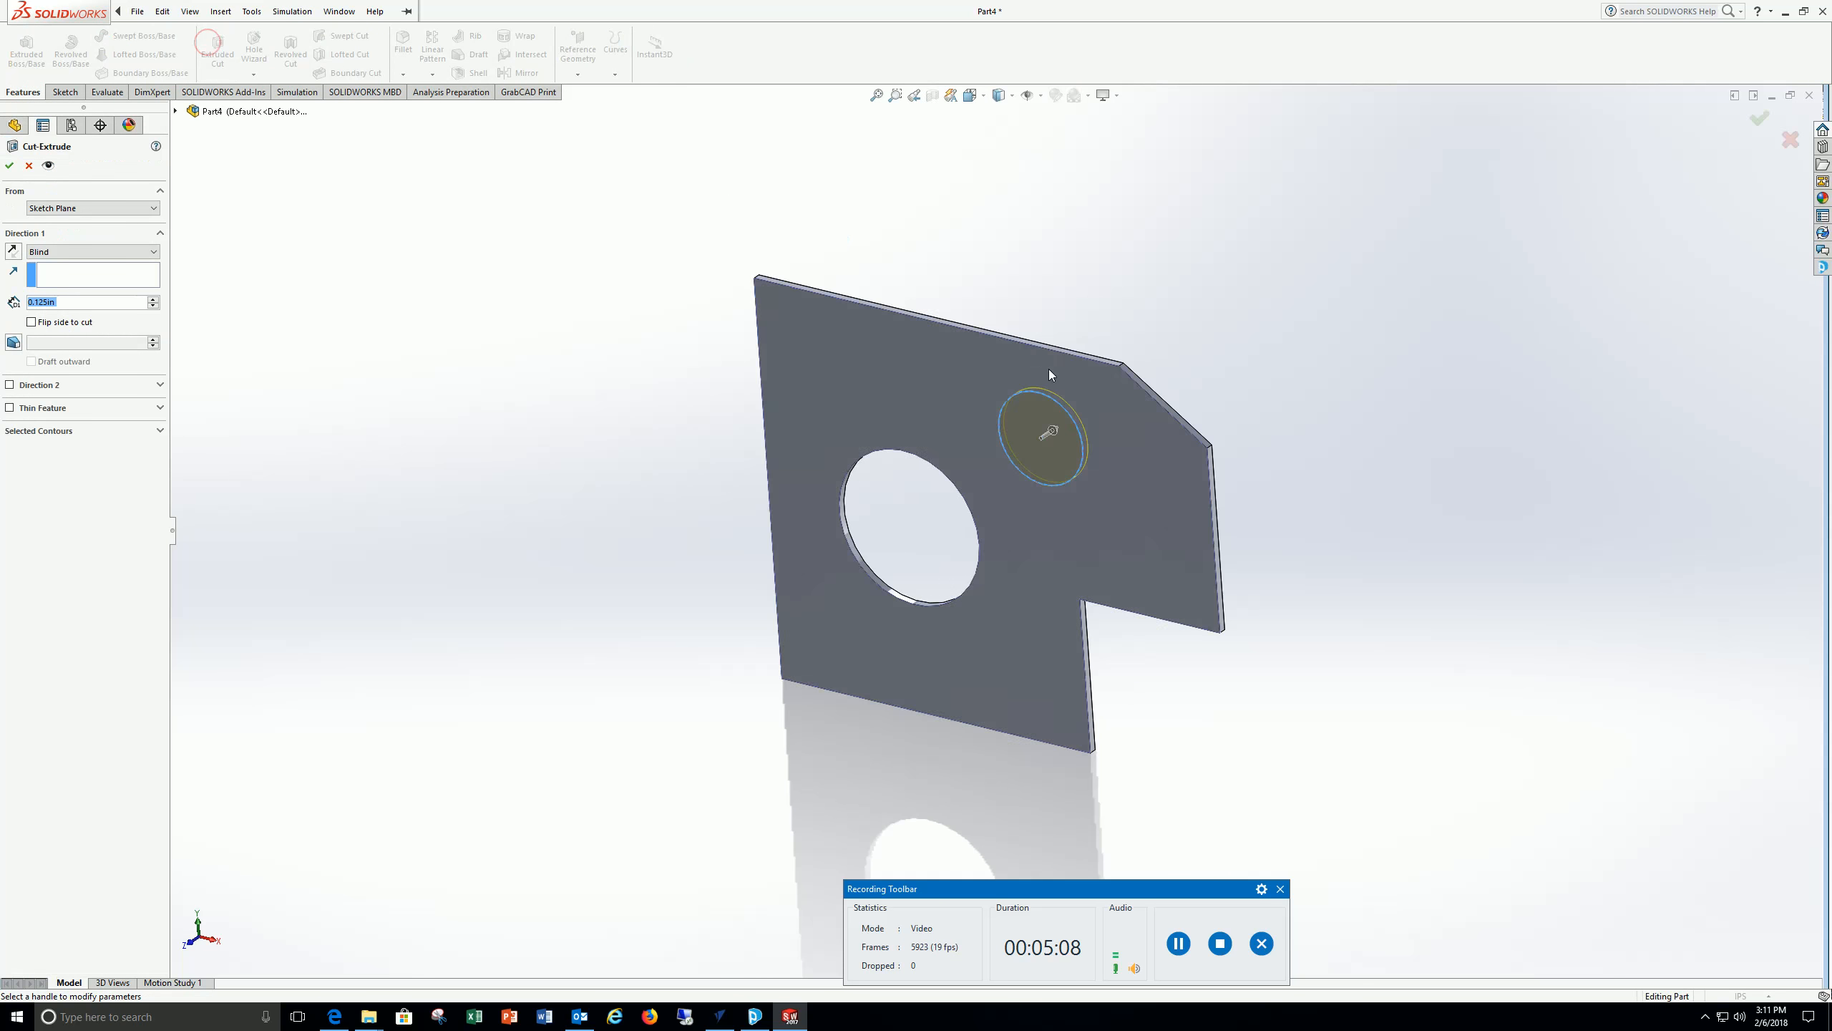
left_click(9, 165)
middle_click_drag(943, 517, 1125, 704)
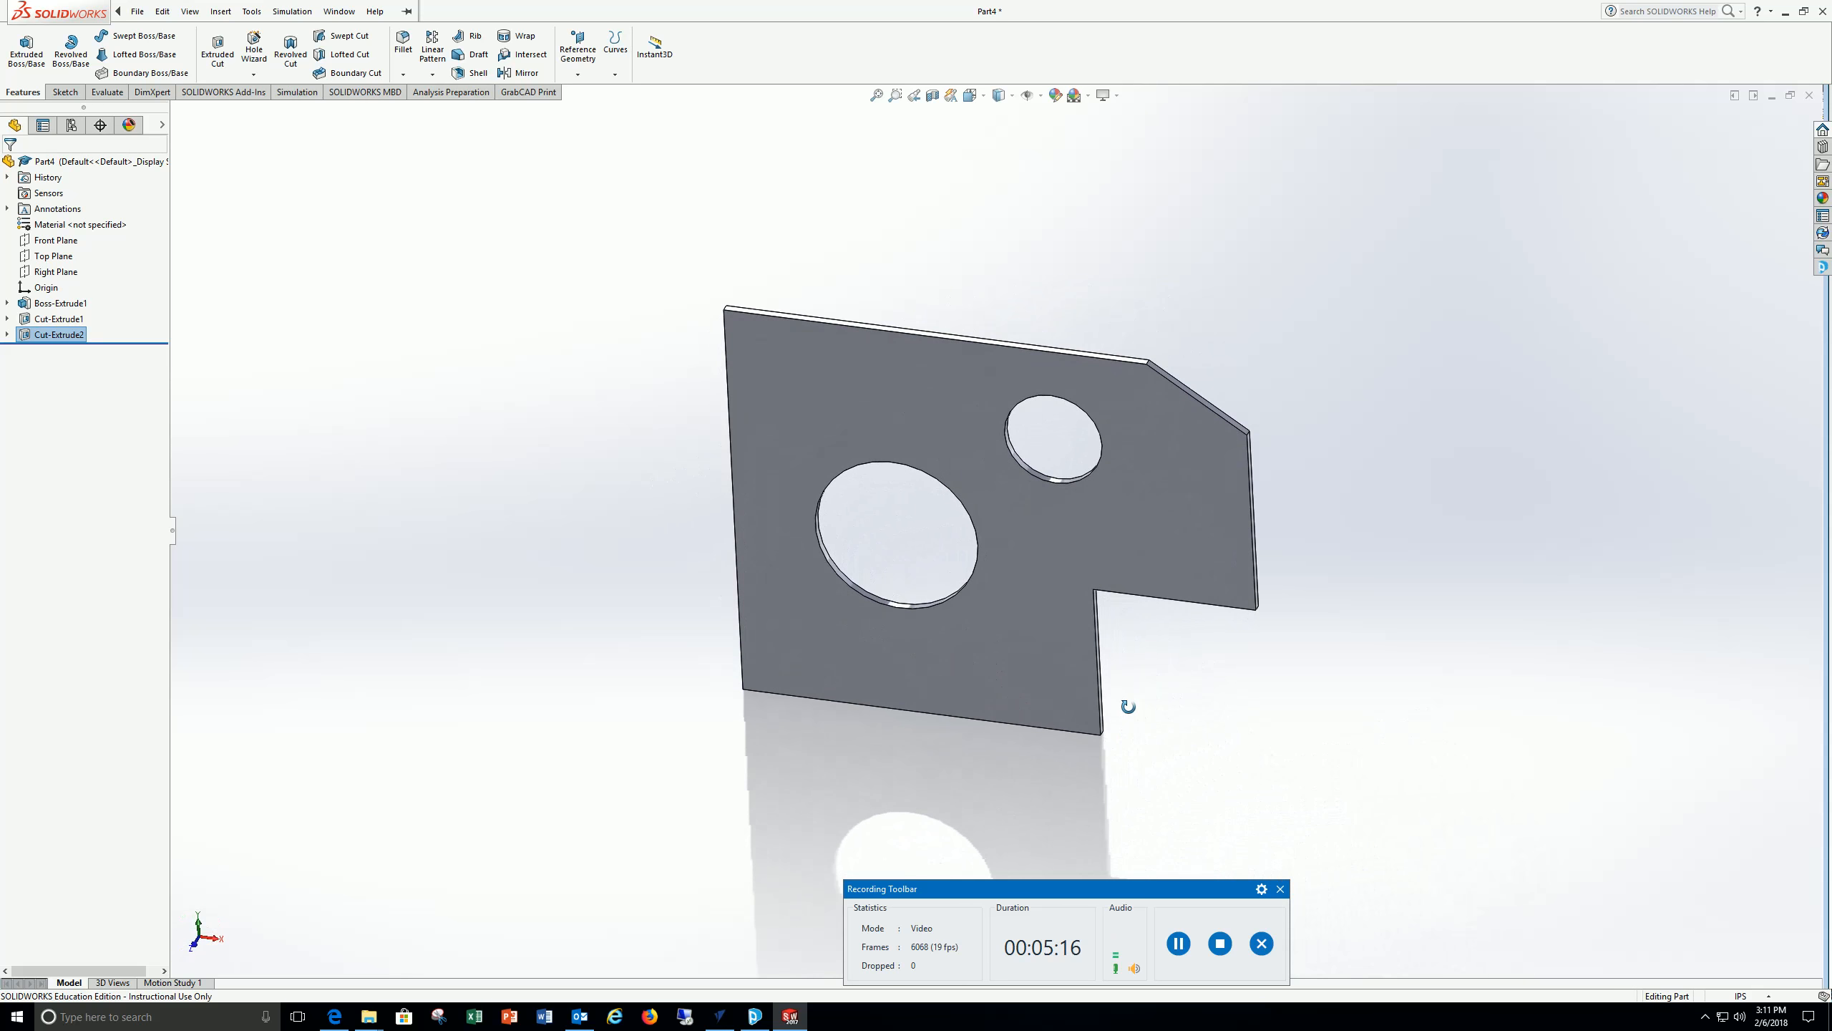
Save the part to the Desktop under the name Chapter 2.2
left_click(136, 11)
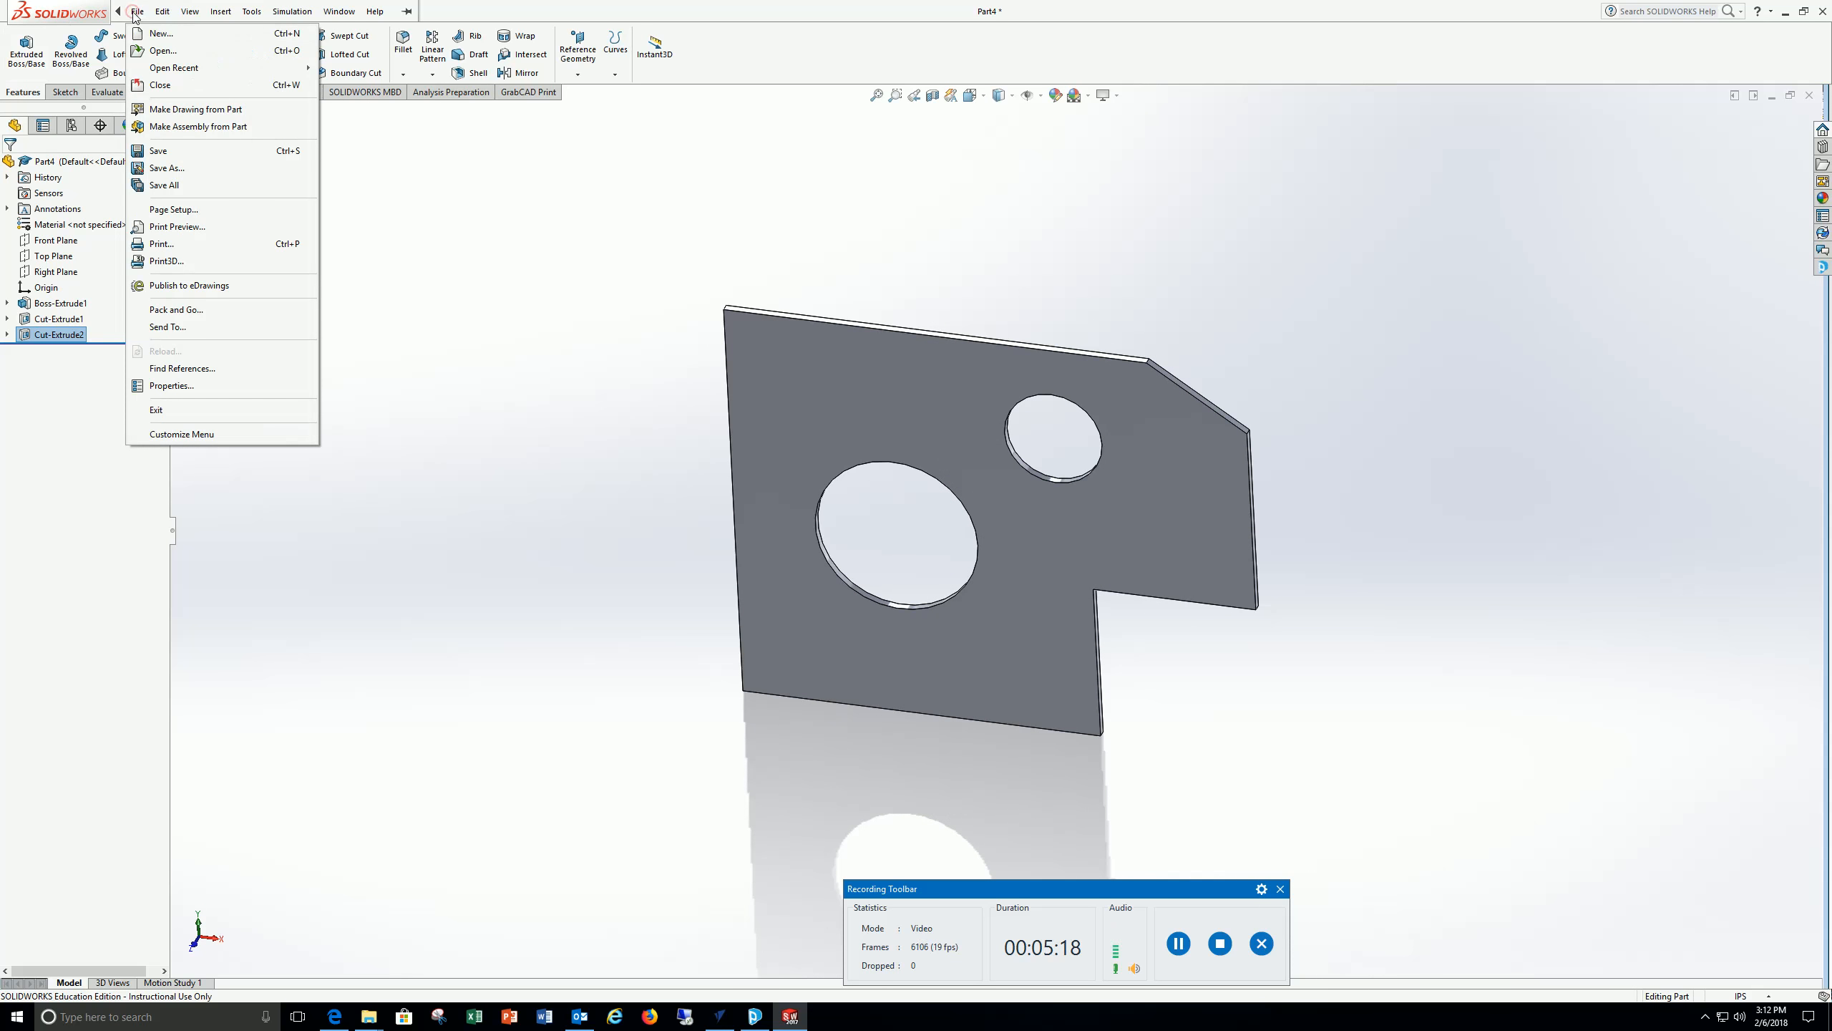
left_click(193, 172)
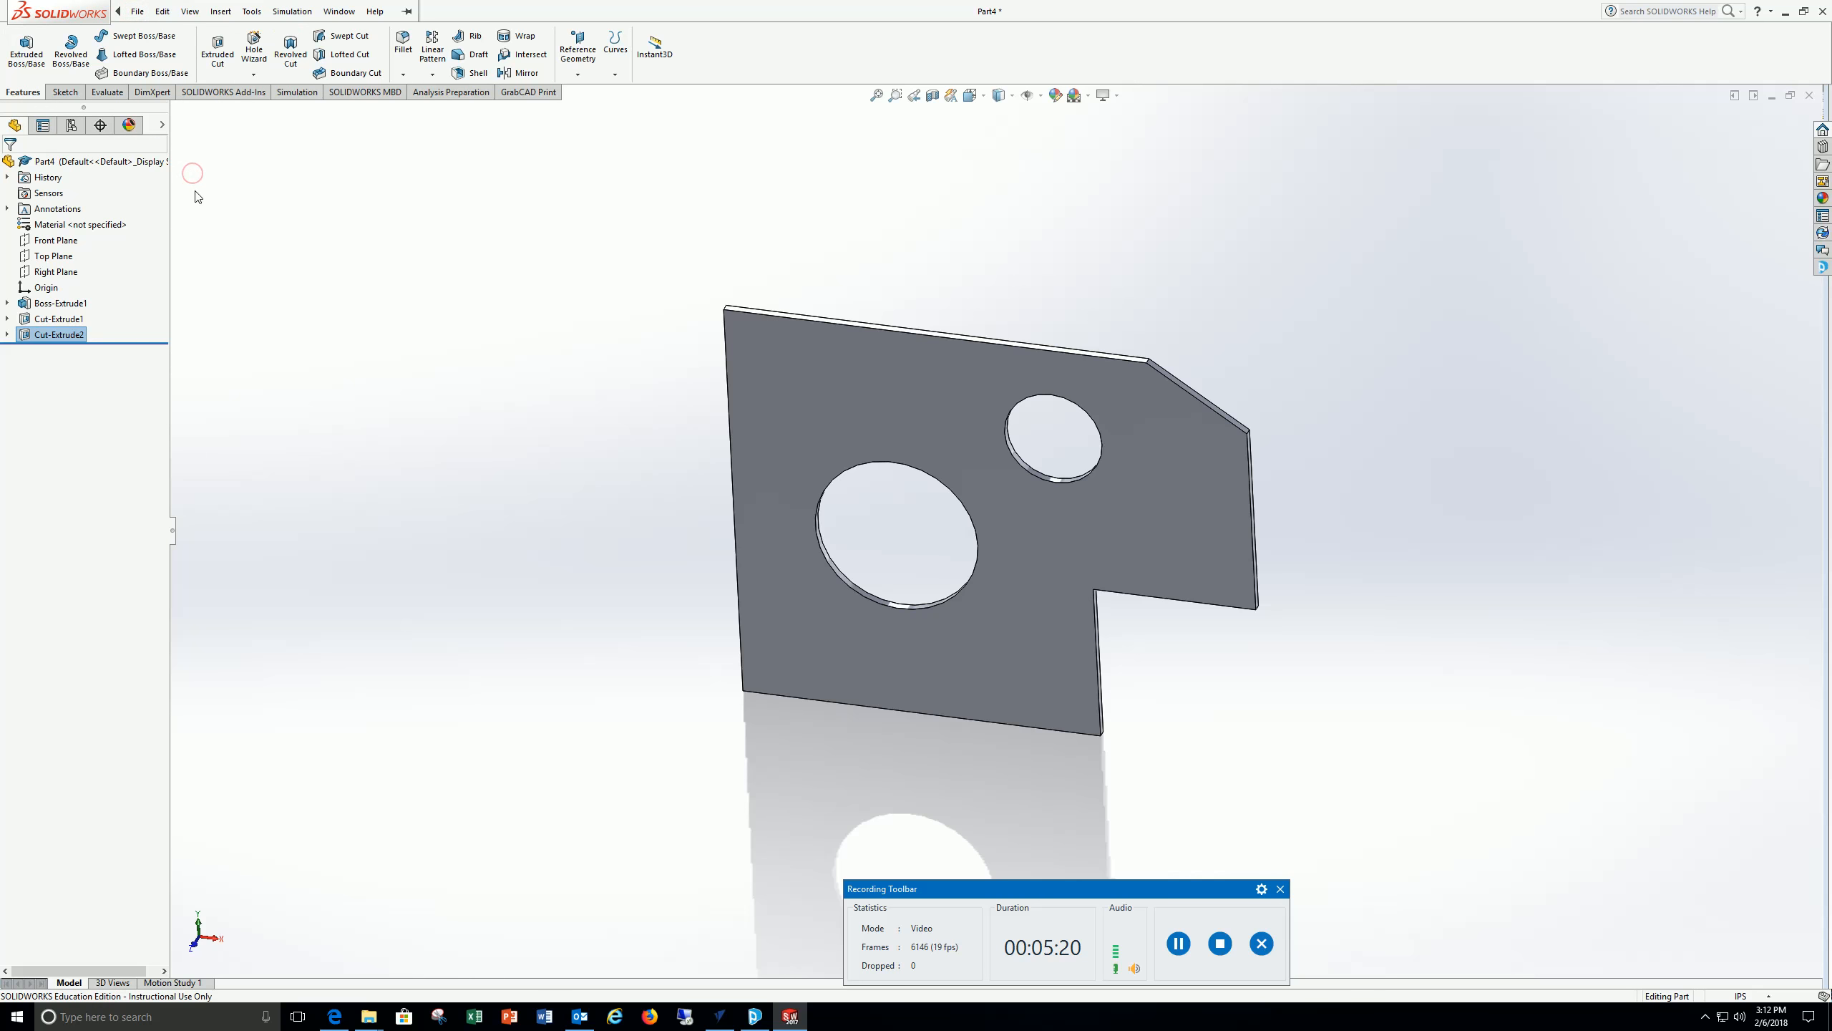
type("Chapt")
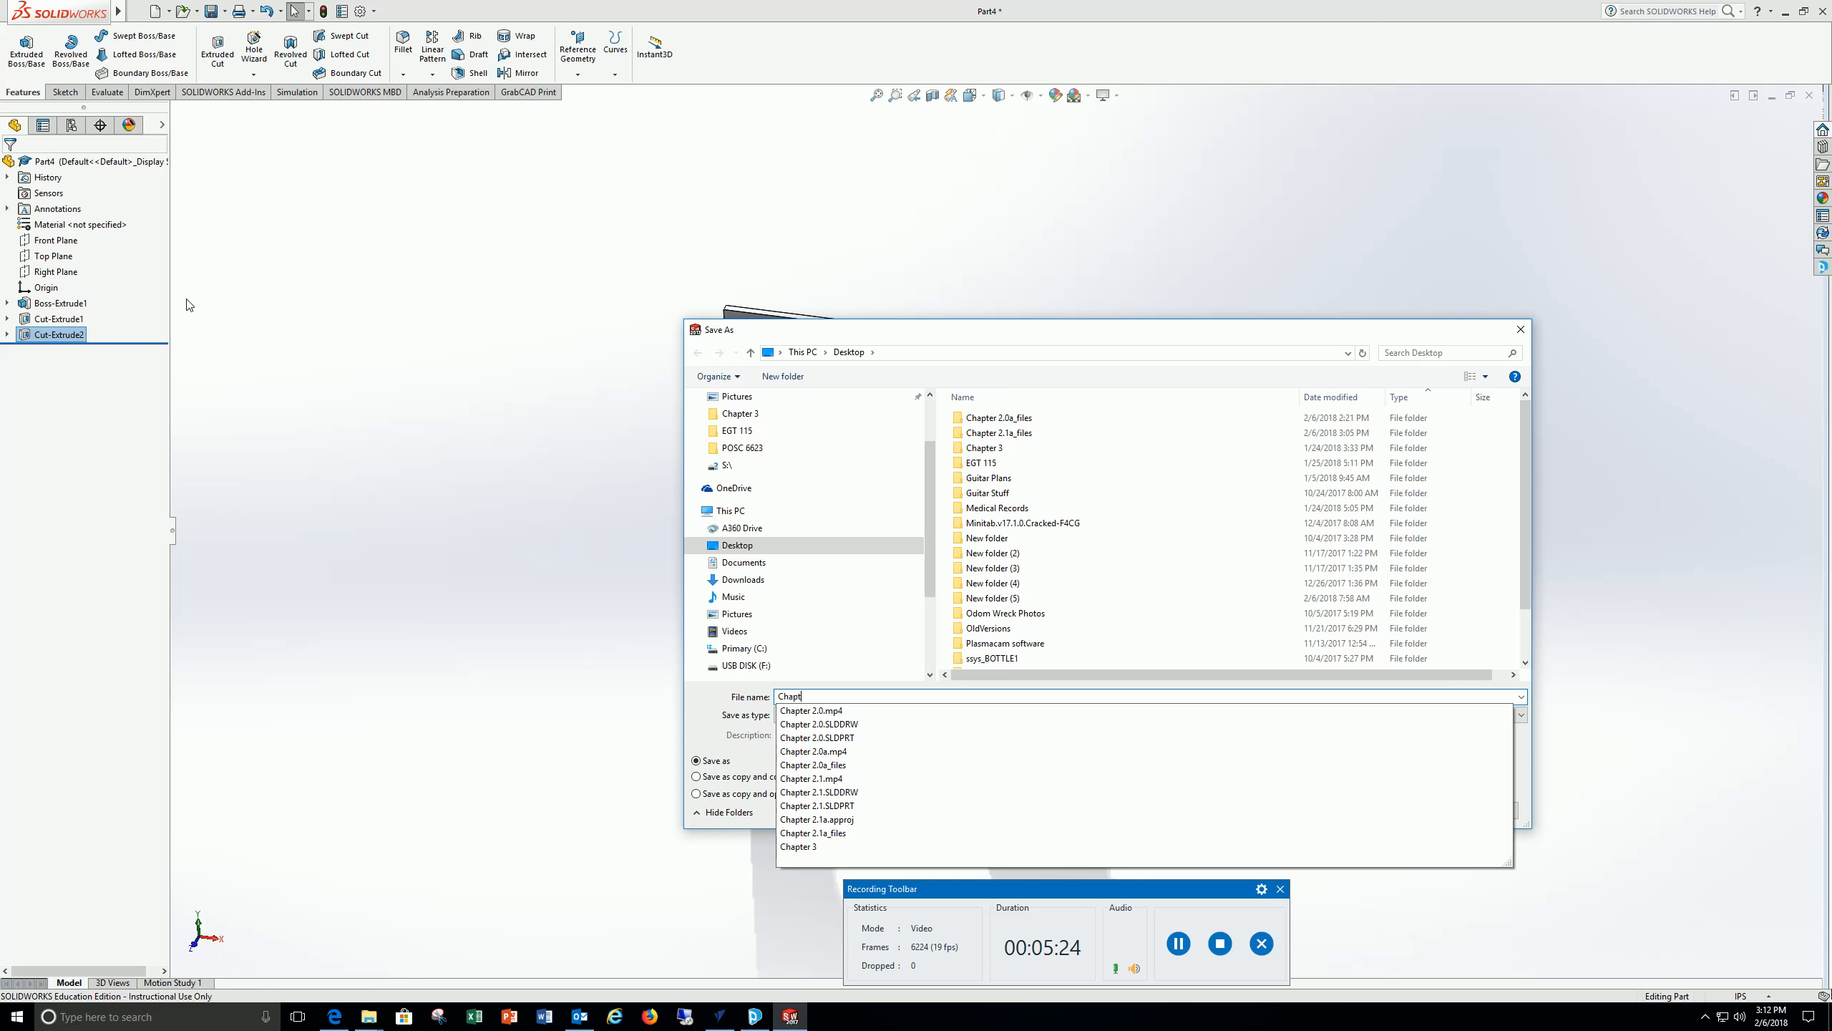
type("er 2")
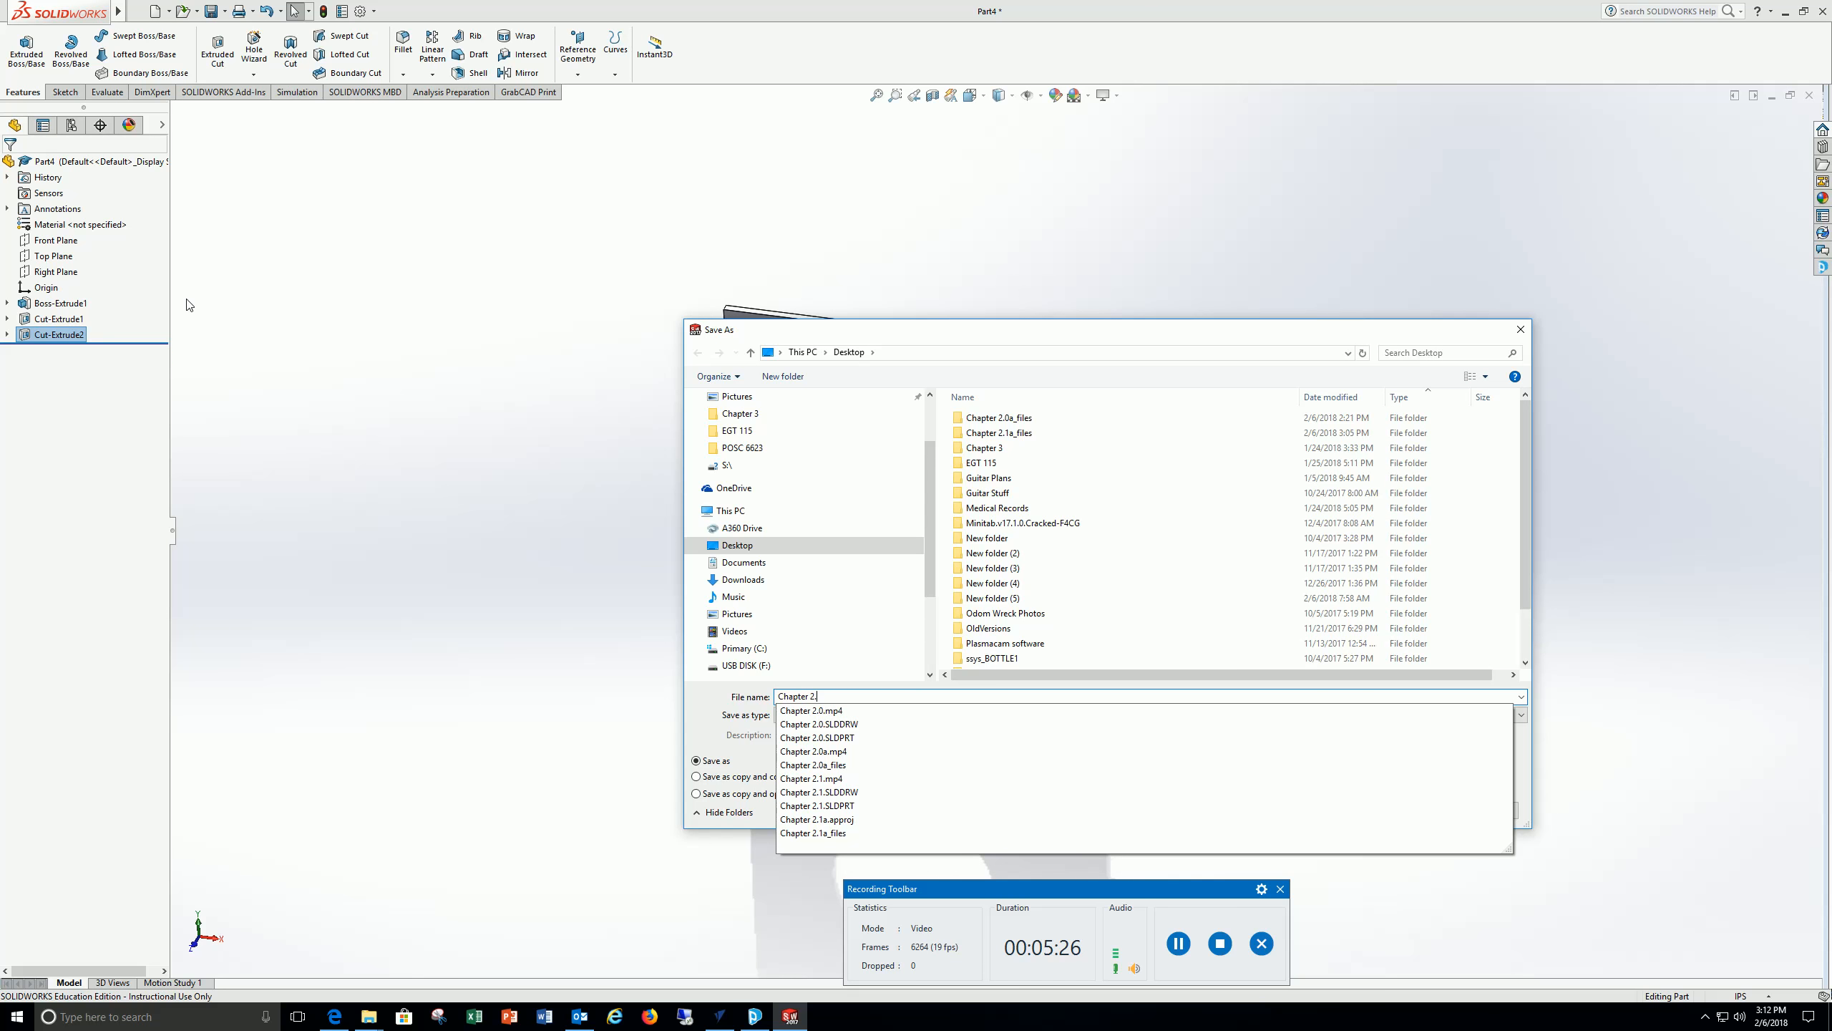
type(".2")
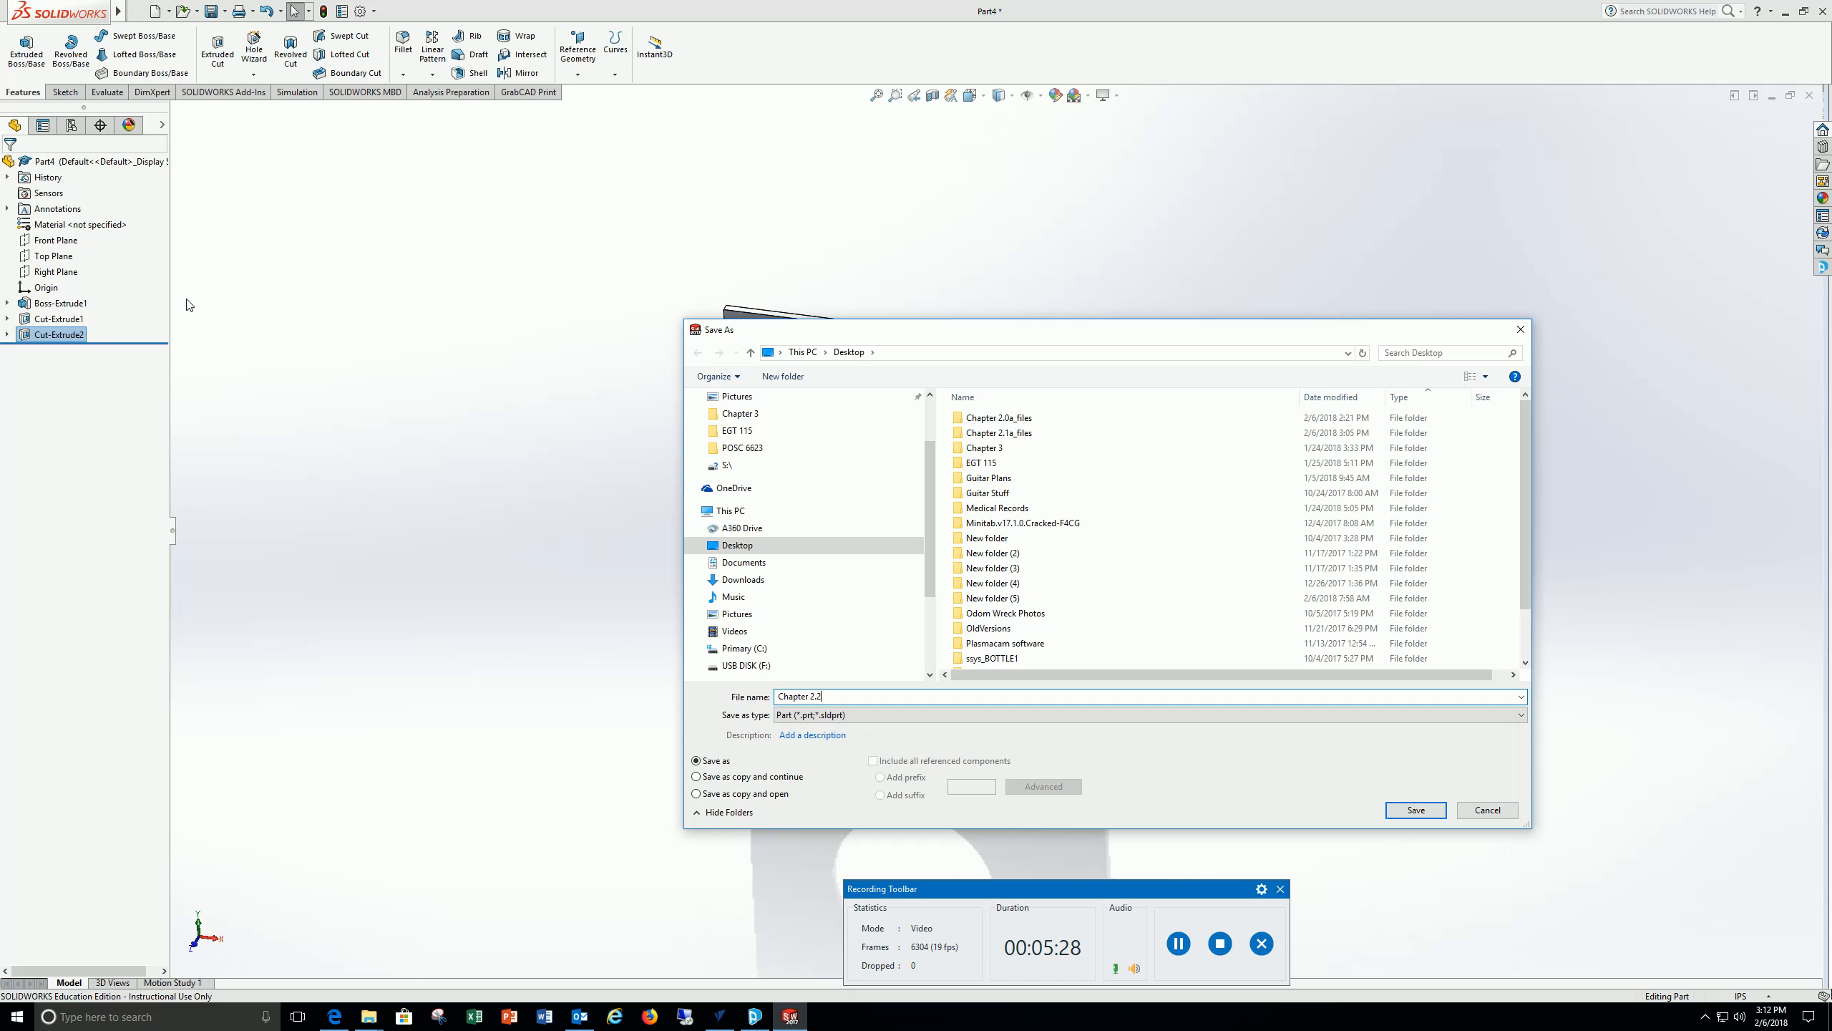
left_click(1415, 810)
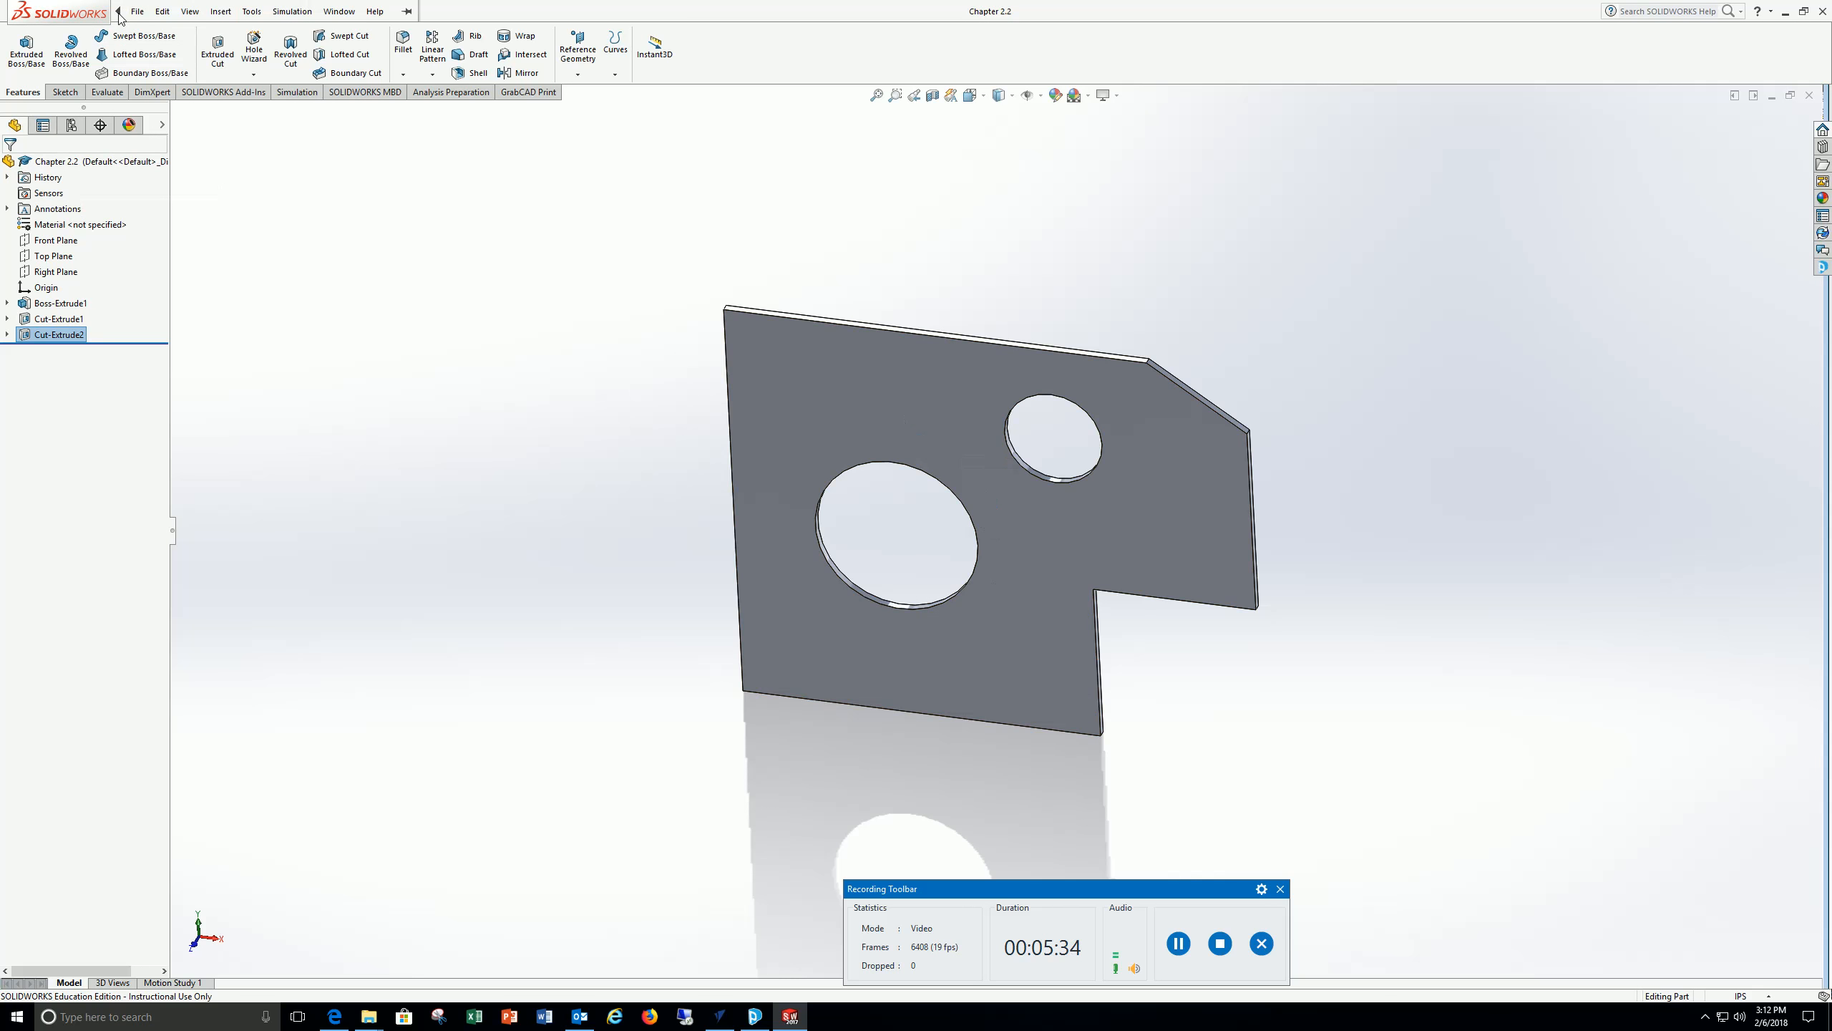
Create a new drawing document with the standard B (ANSI) Landscape sheet and its sheet format displayed
left_click(136, 13)
left_click(144, 16)
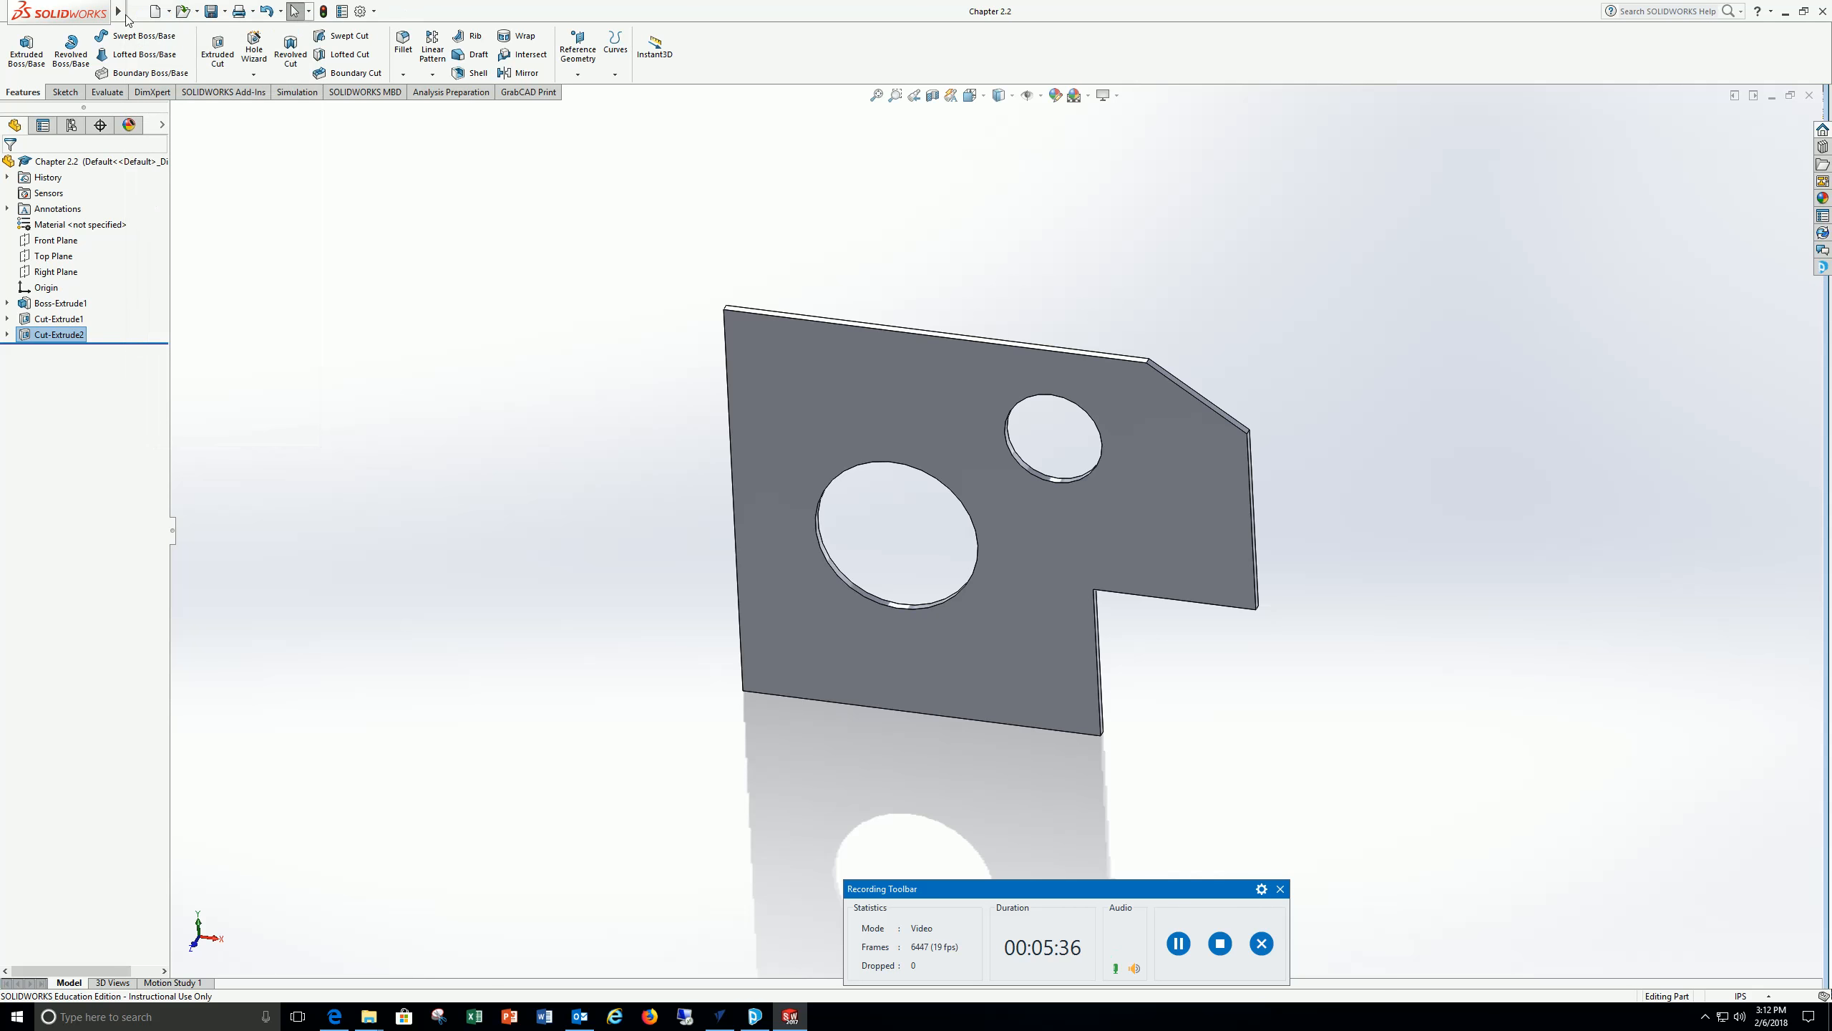
left_click(135, 12)
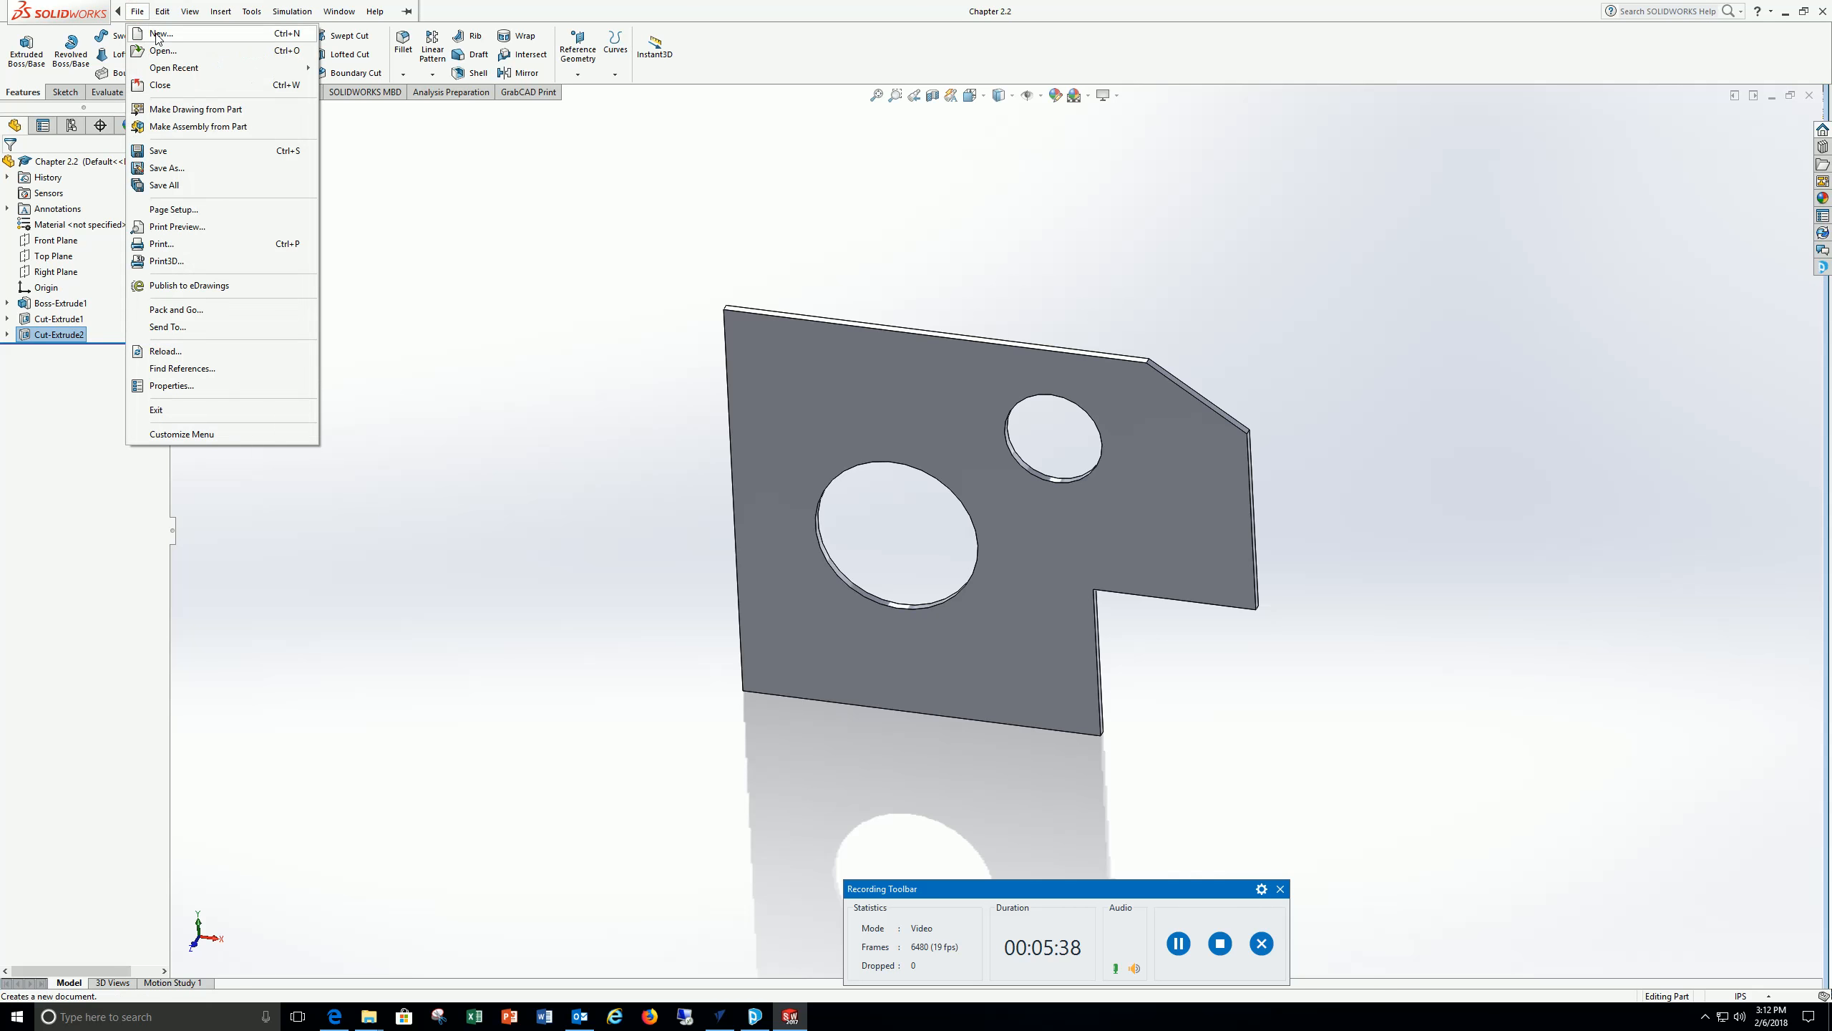
left_click(161, 33)
left_click(682, 335)
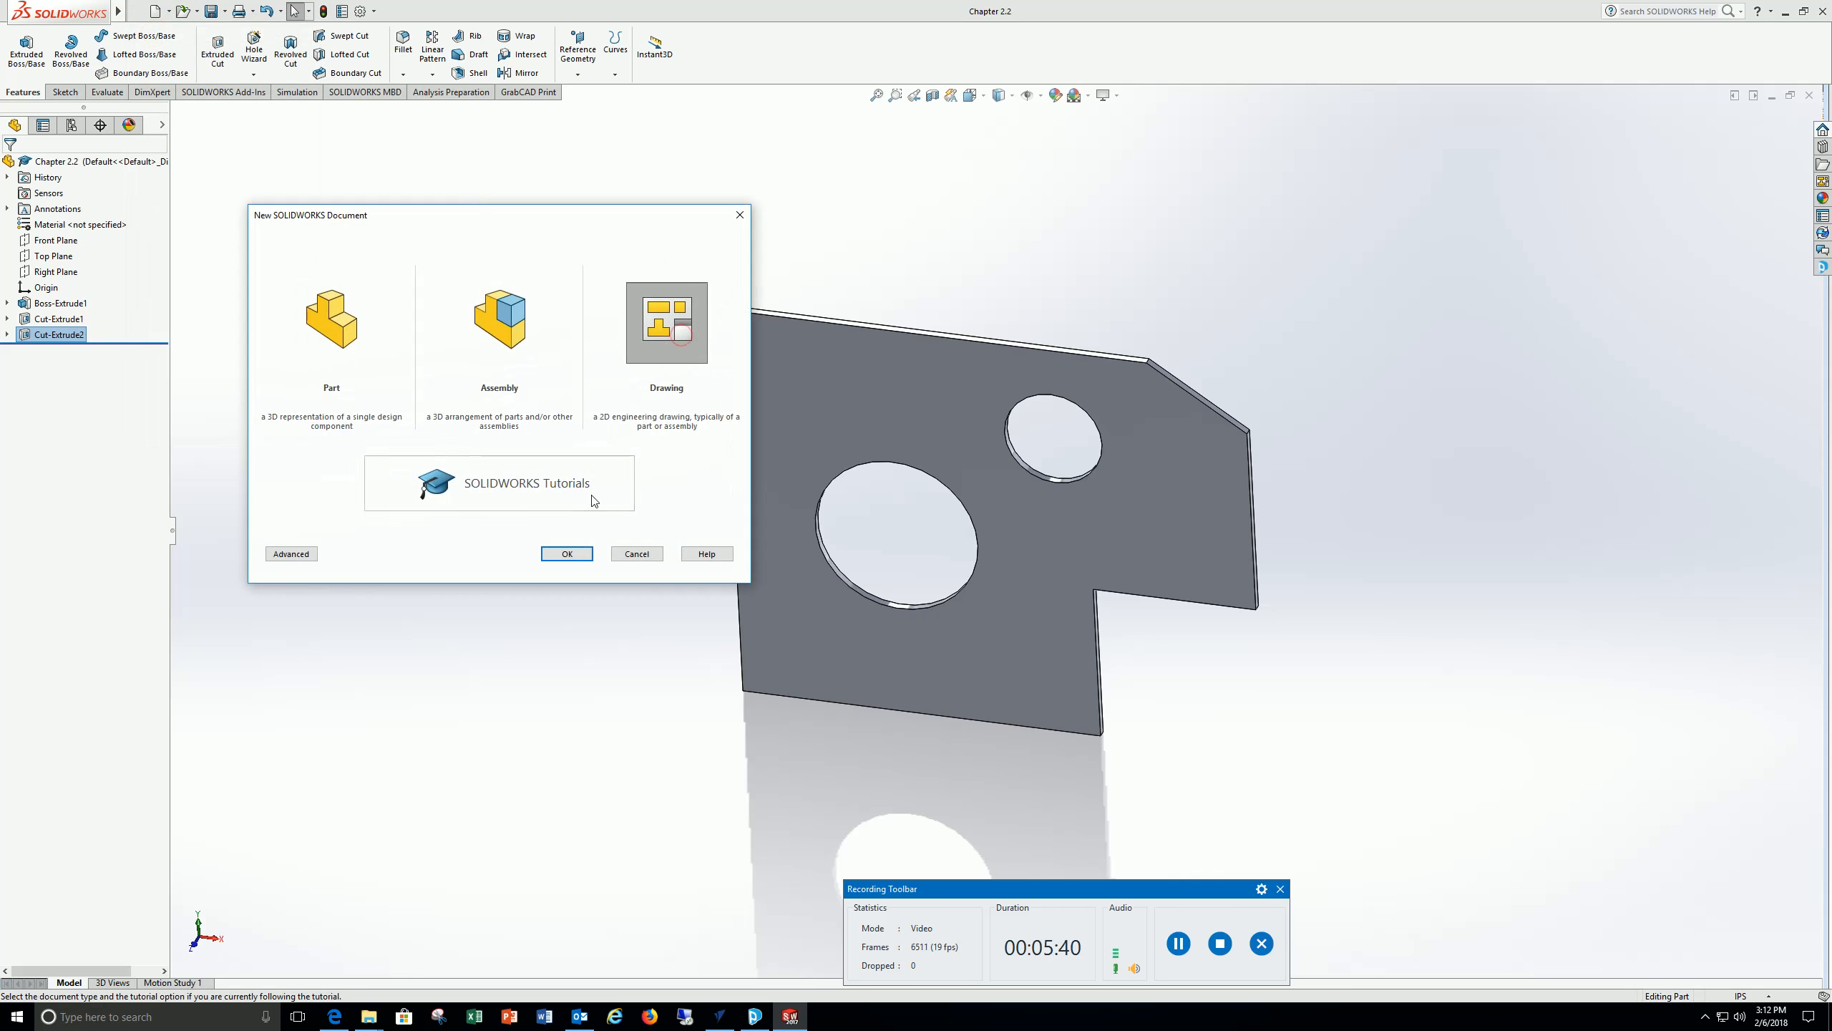
left_click(577, 561)
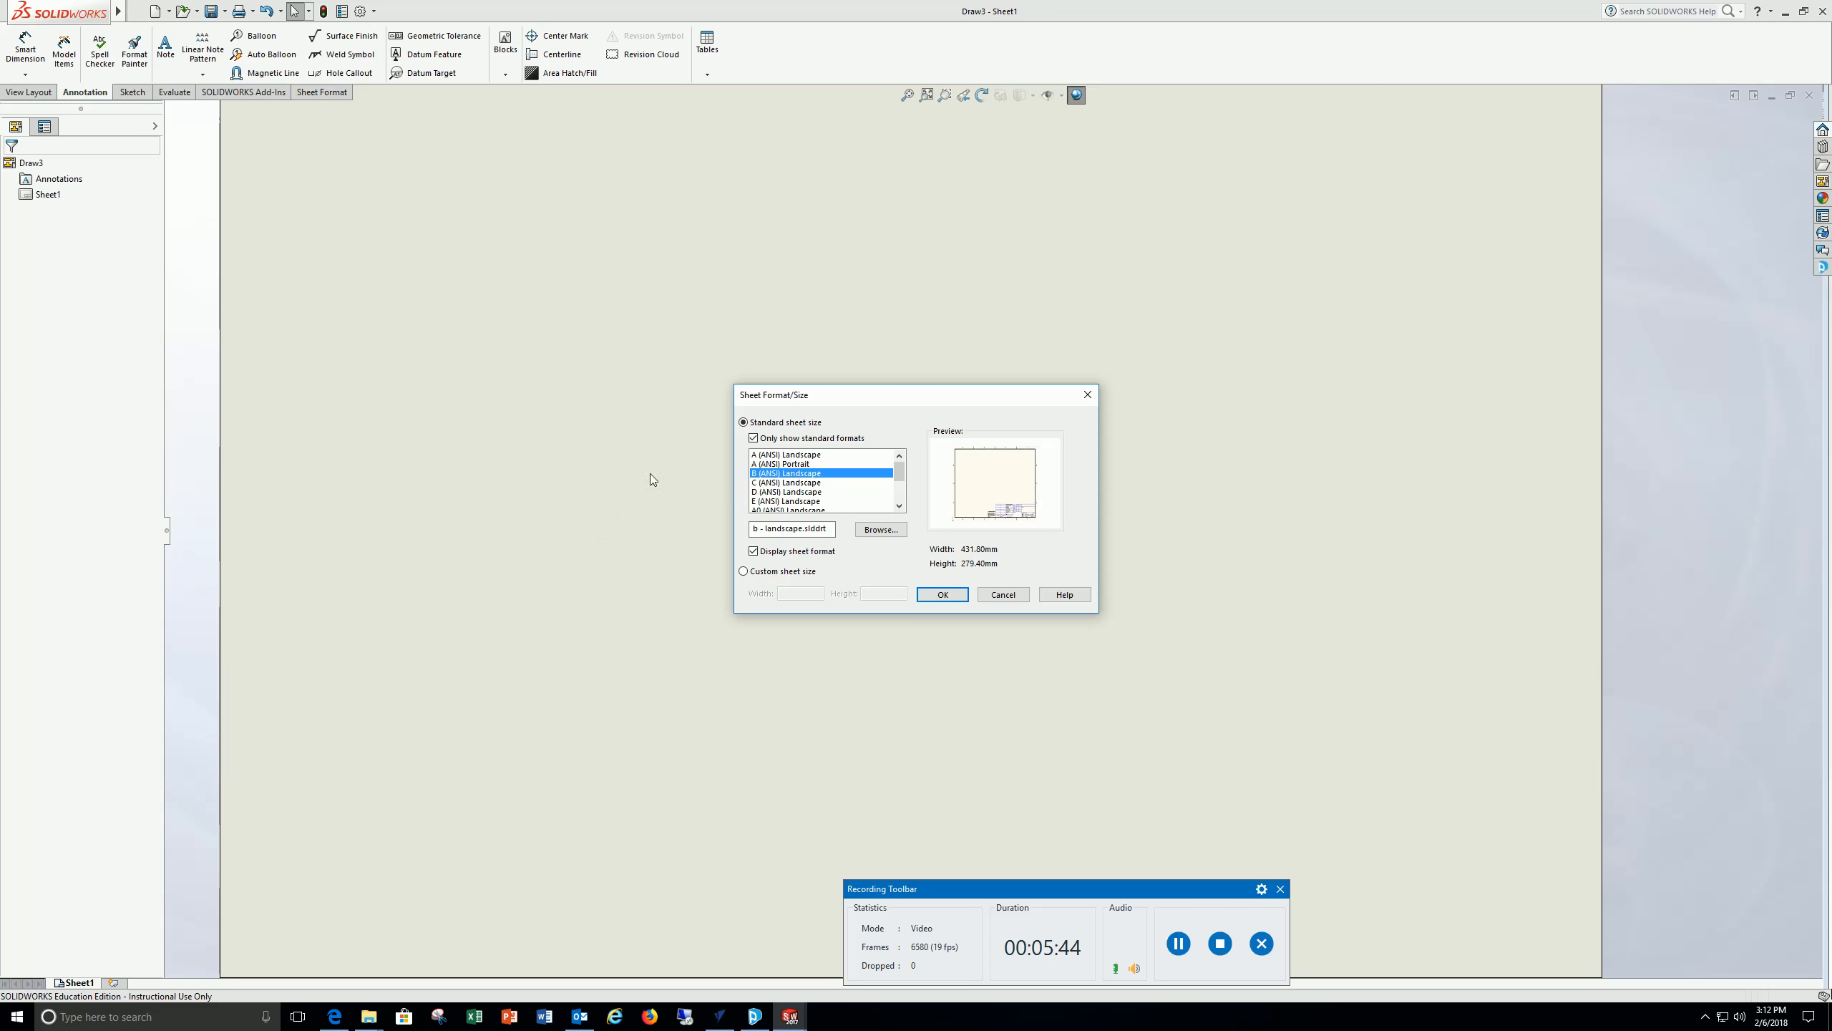
left_click(940, 591)
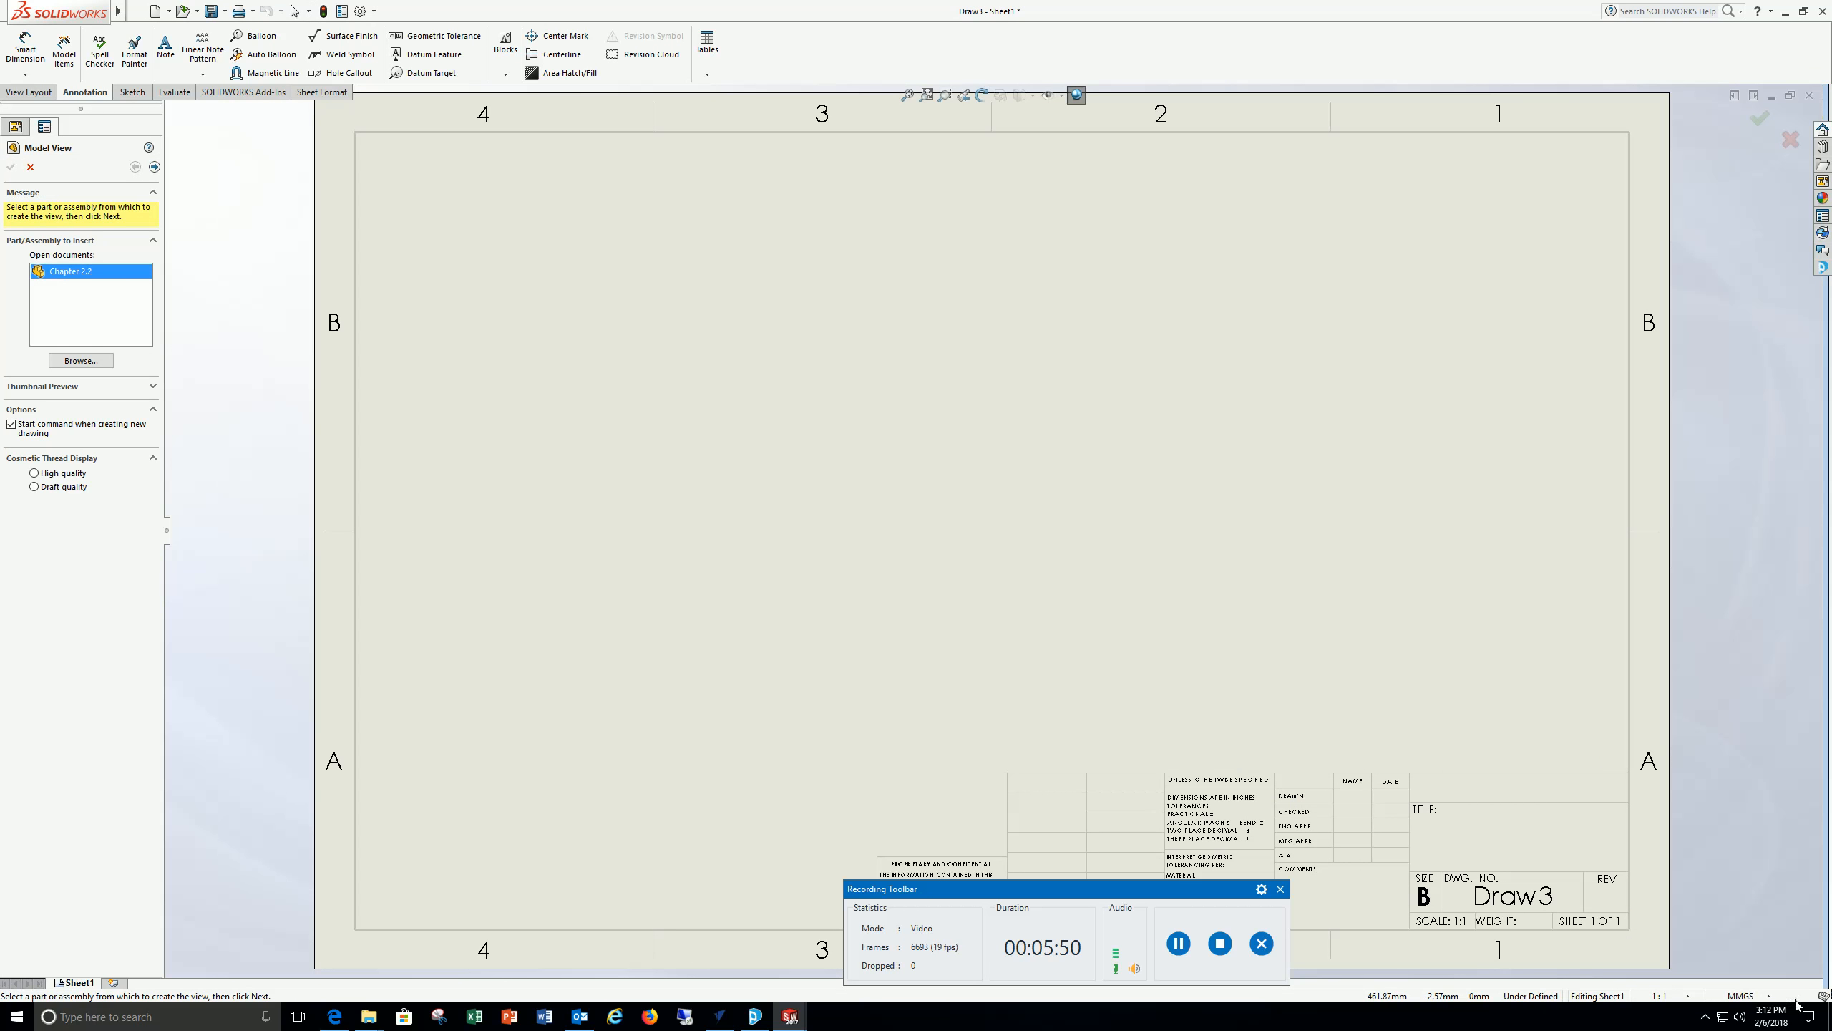
Set the drawing units to IPS (inch, pound, second) and load the Chapter 2.2 part into the View Palette
left_click(1769, 998)
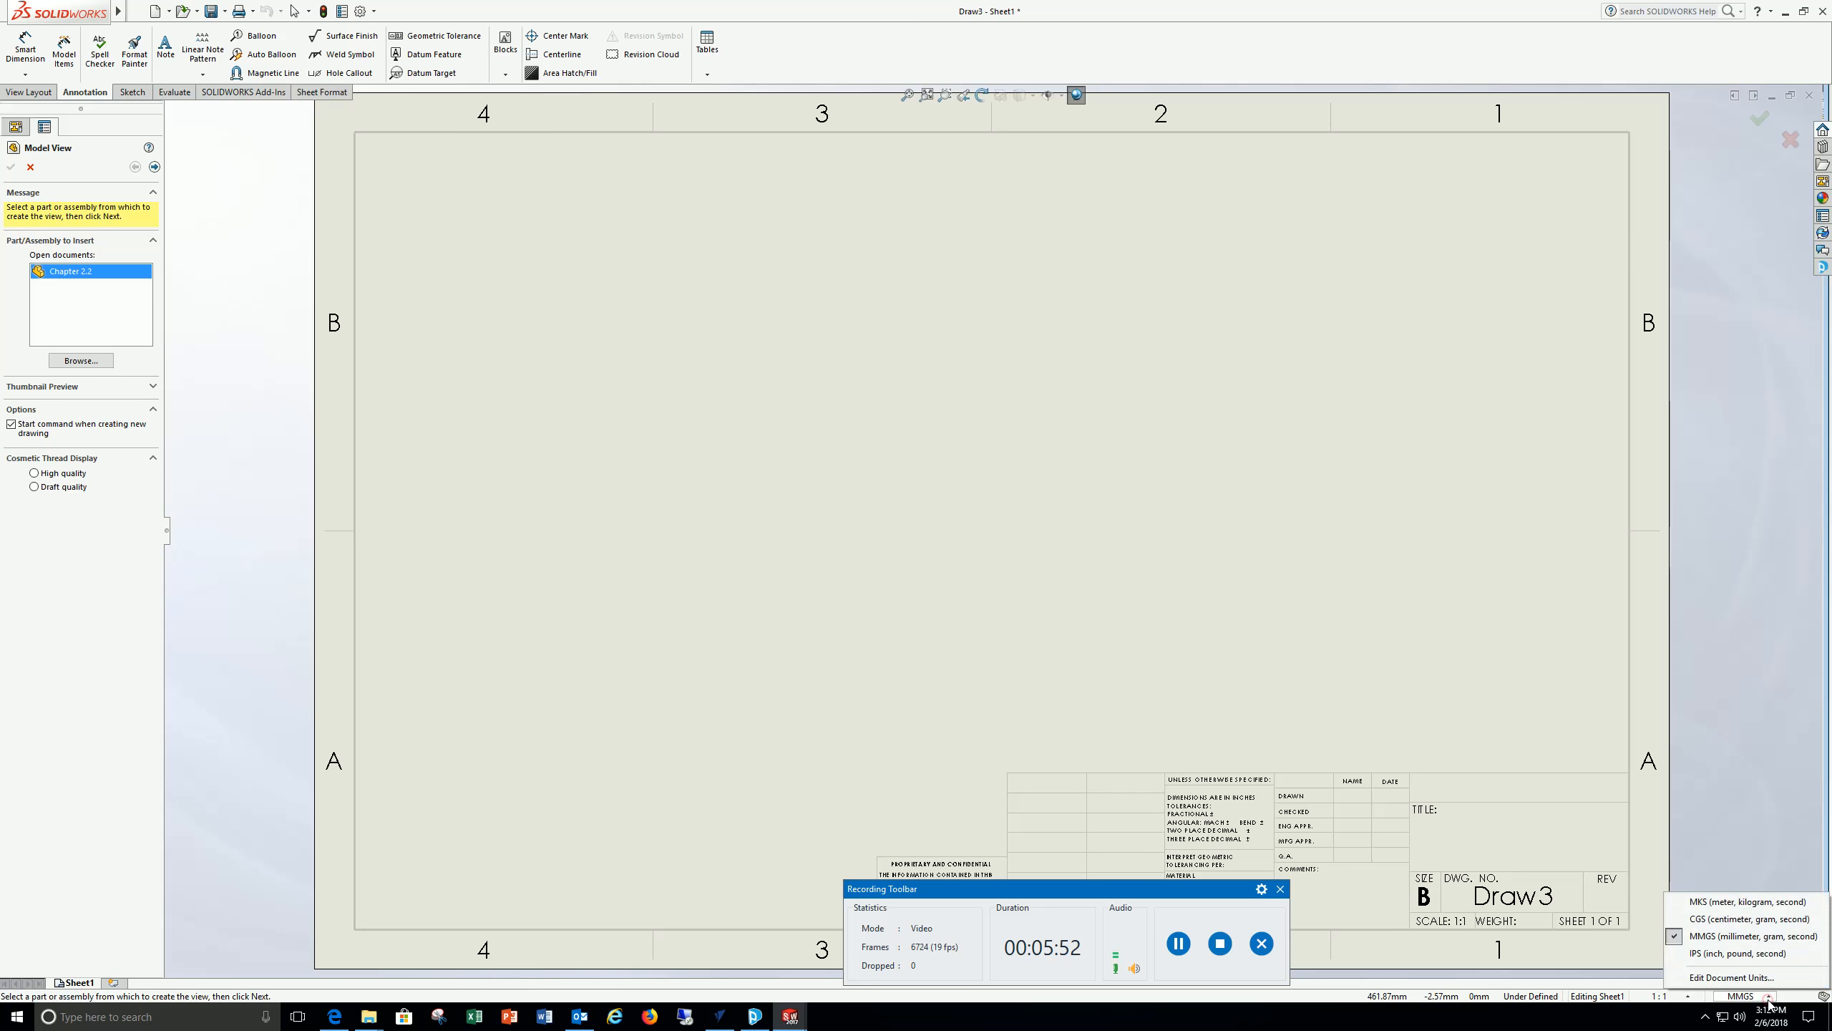
left_click(1743, 954)
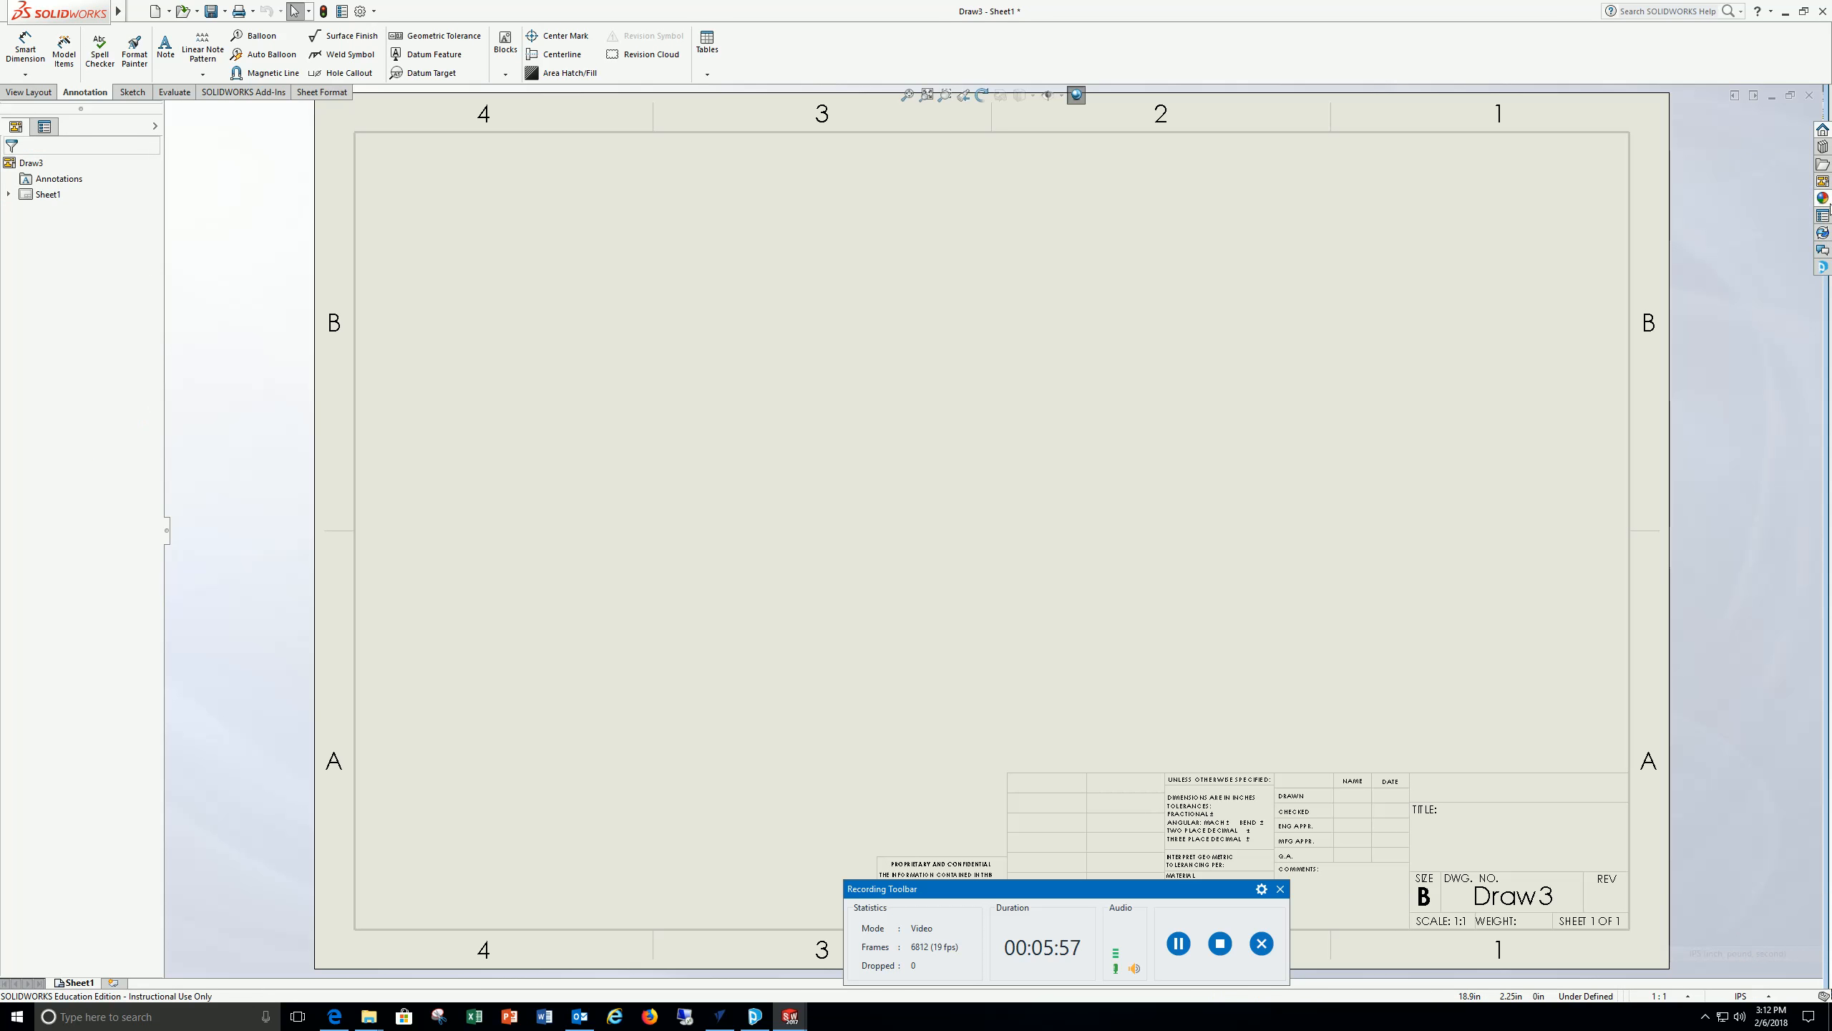
left_click(1823, 182)
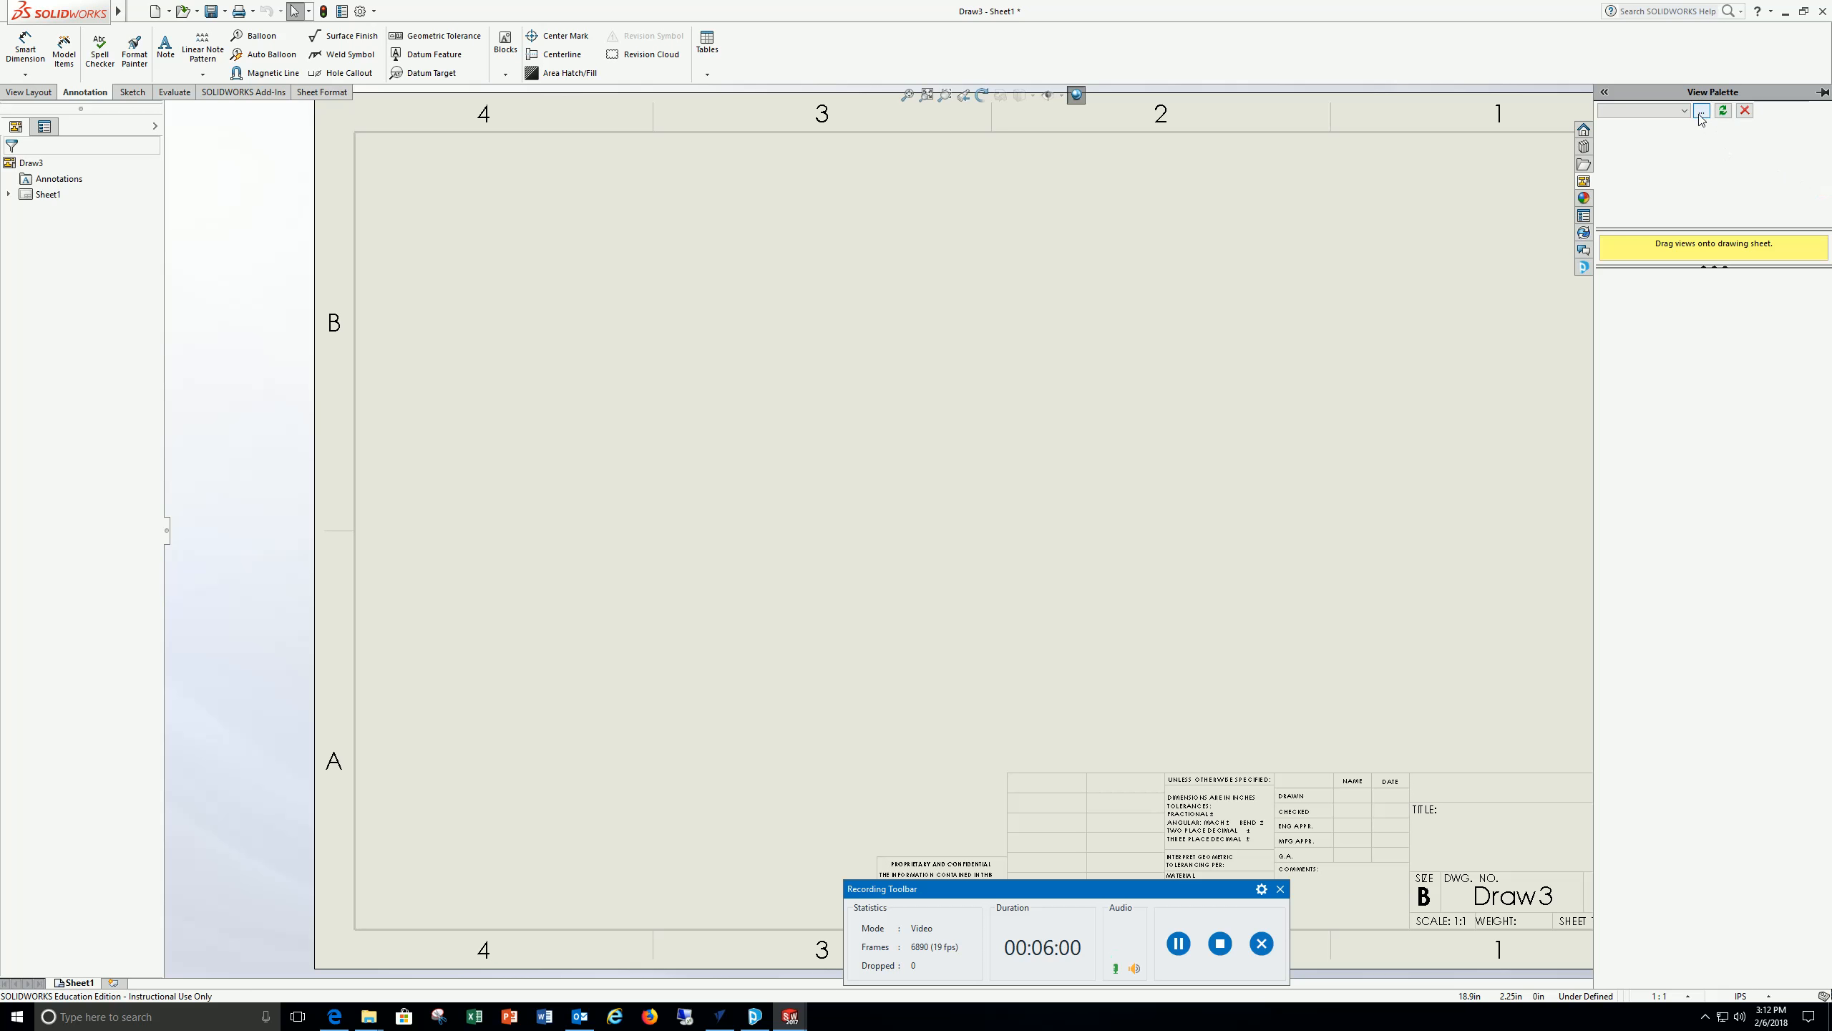
left_click(1703, 112)
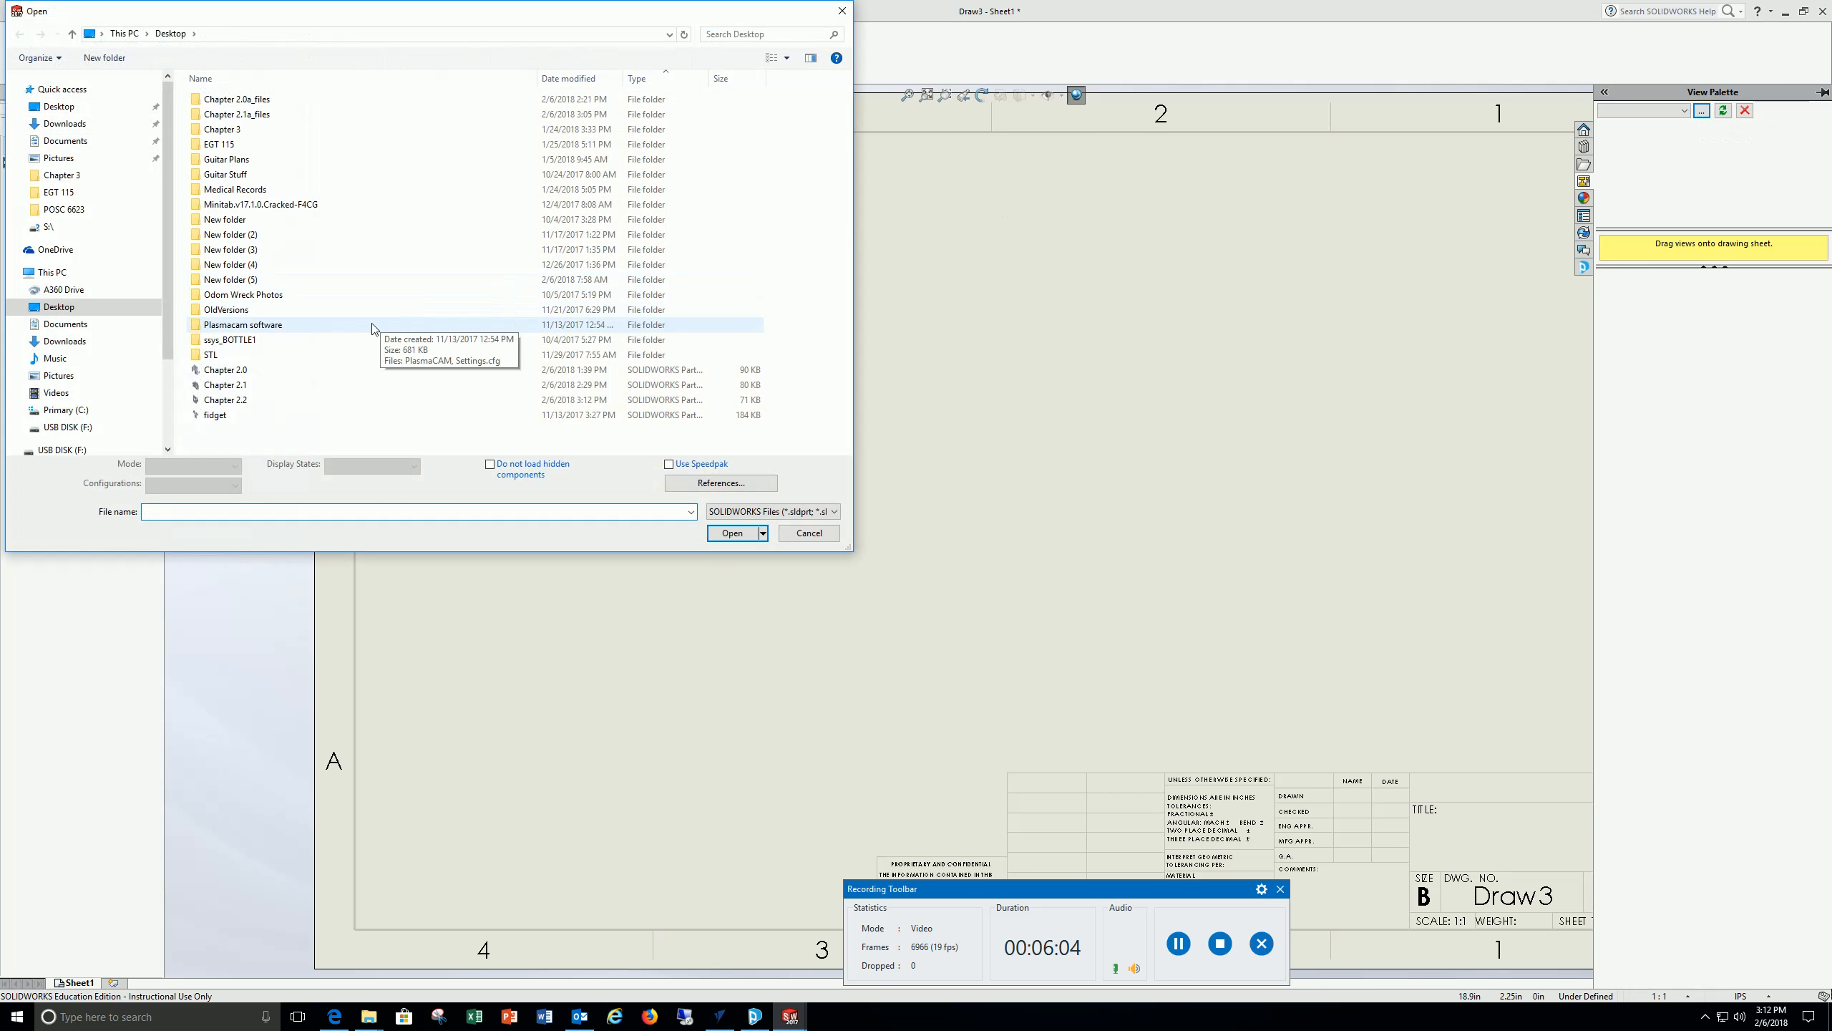
left_click(251, 402)
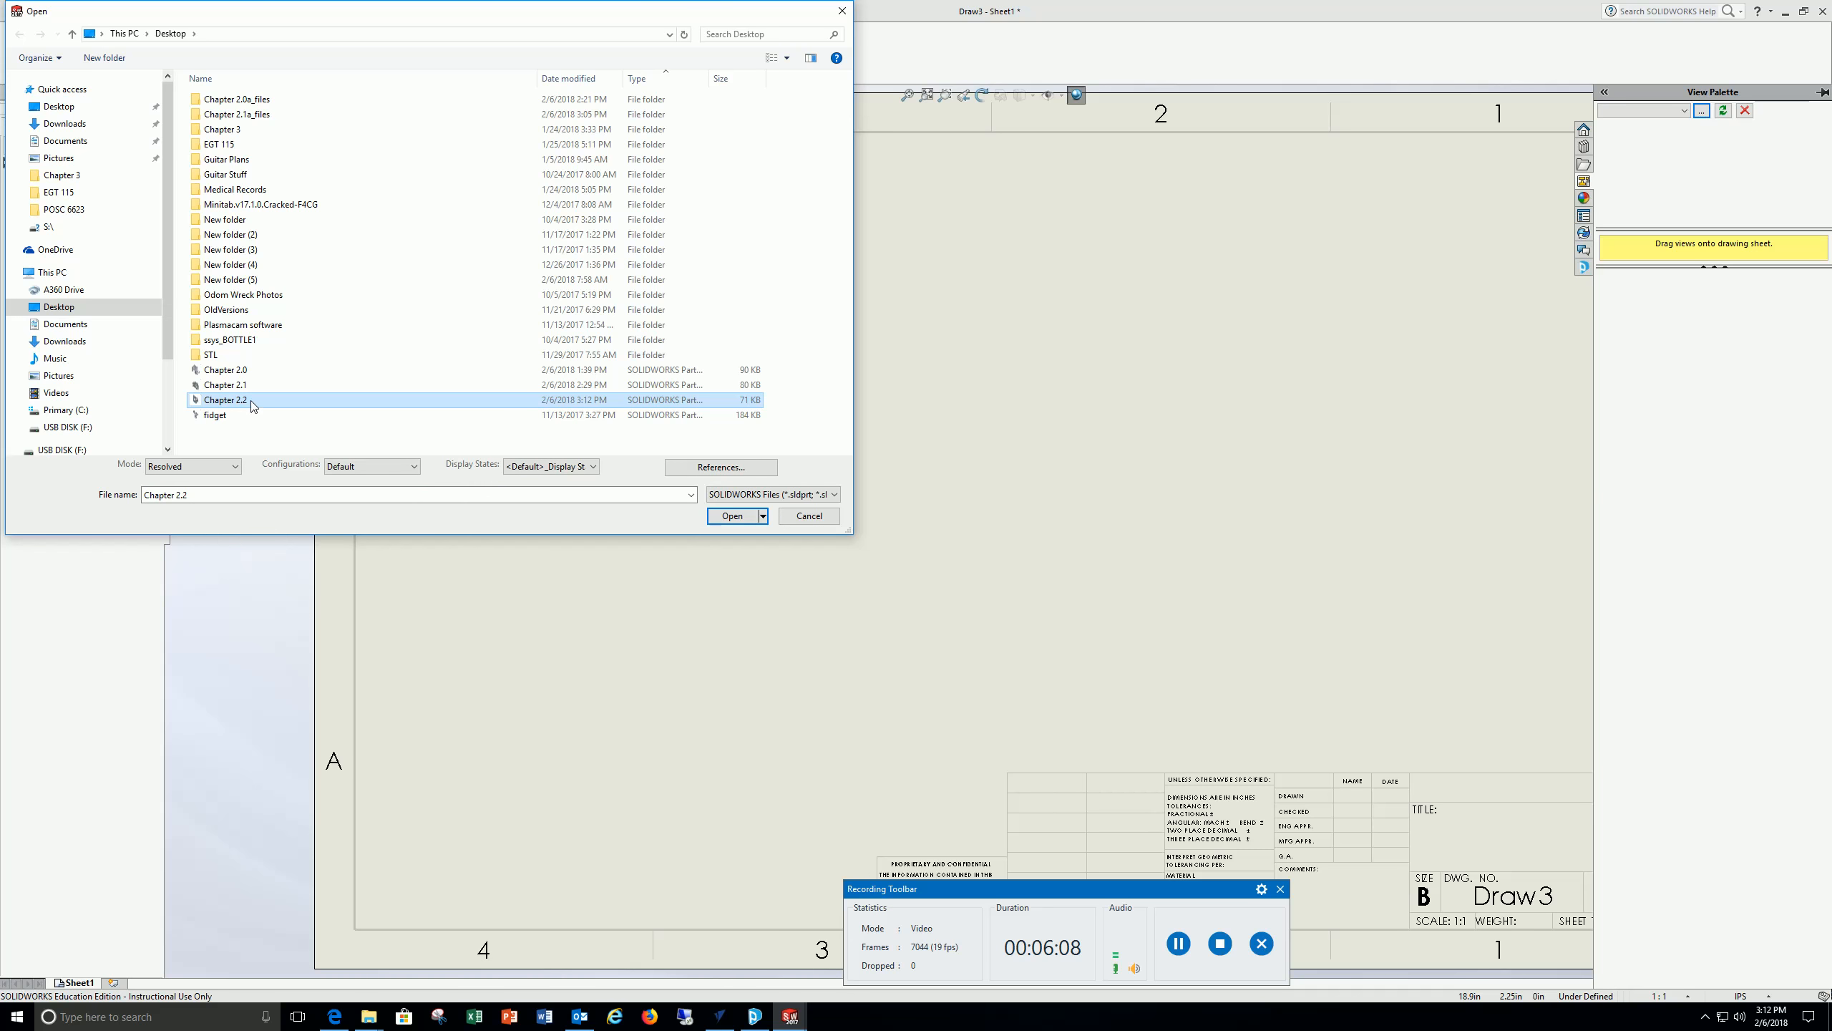
left_click(732, 515)
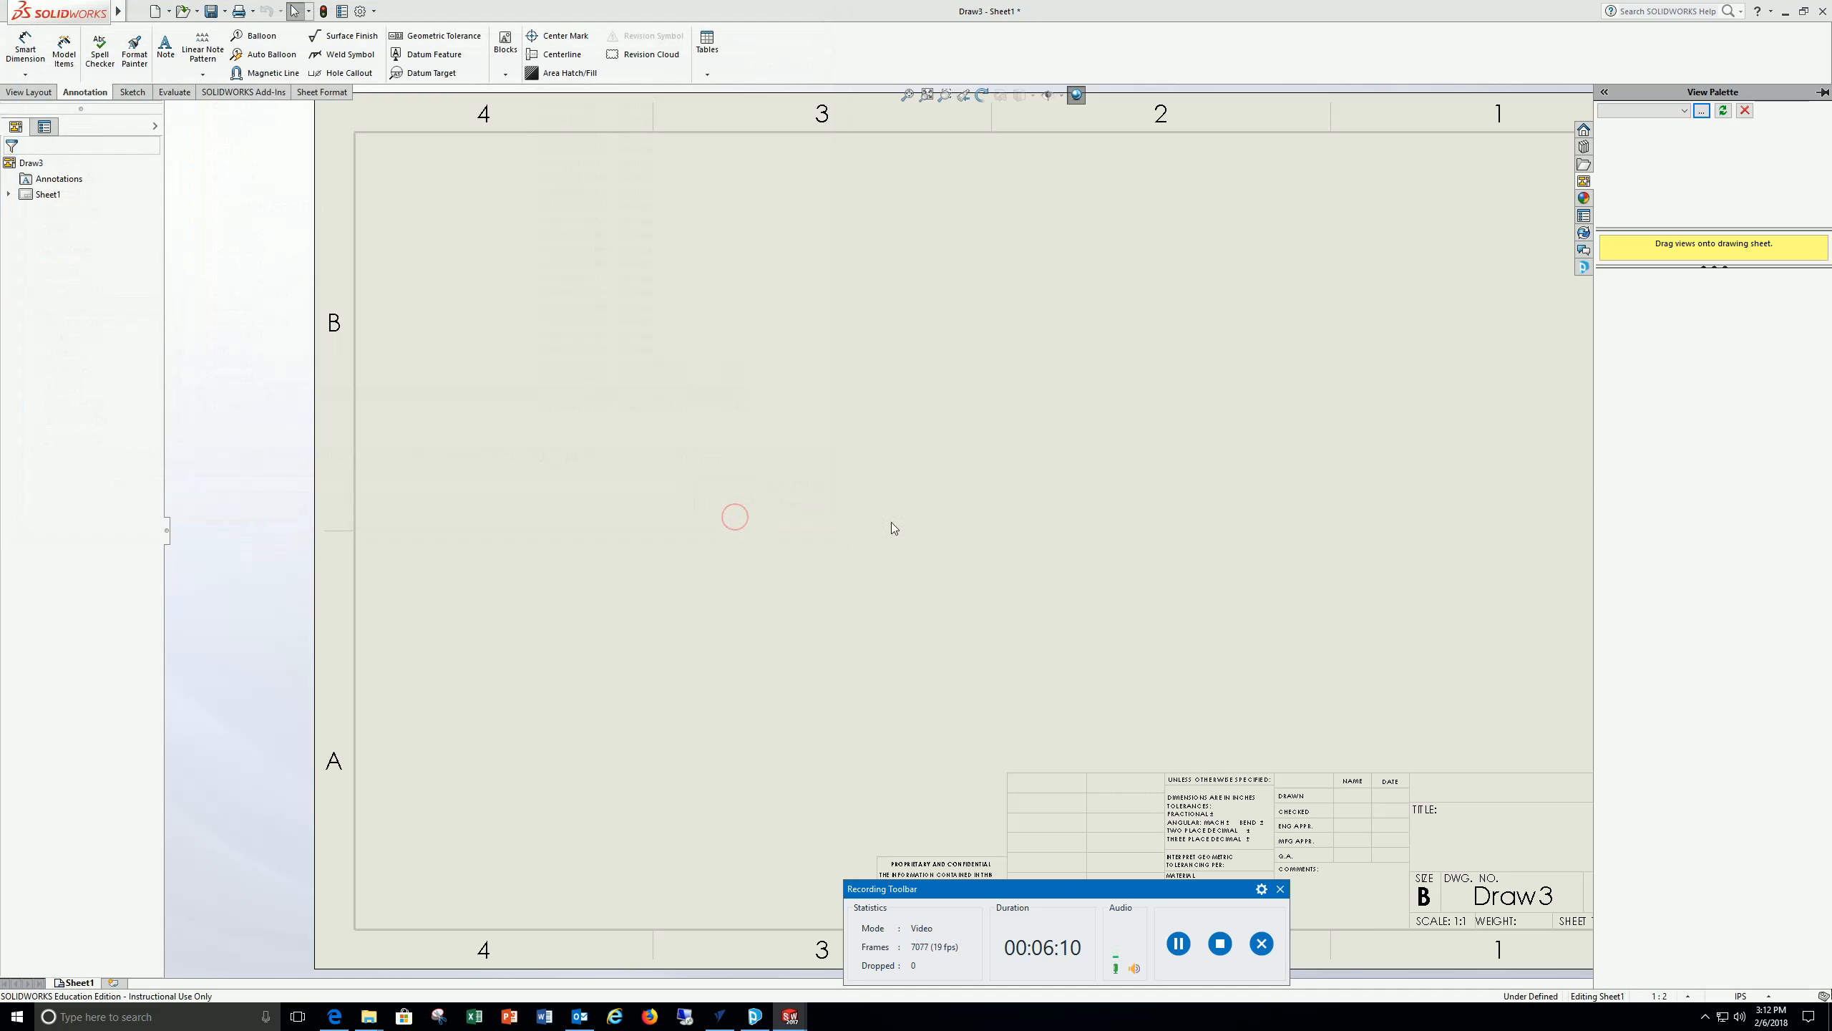
Place the plate's front view in the lower-left area of the sheet and project its top, right and isometric views
left_click_drag(1638, 305, 684, 638)
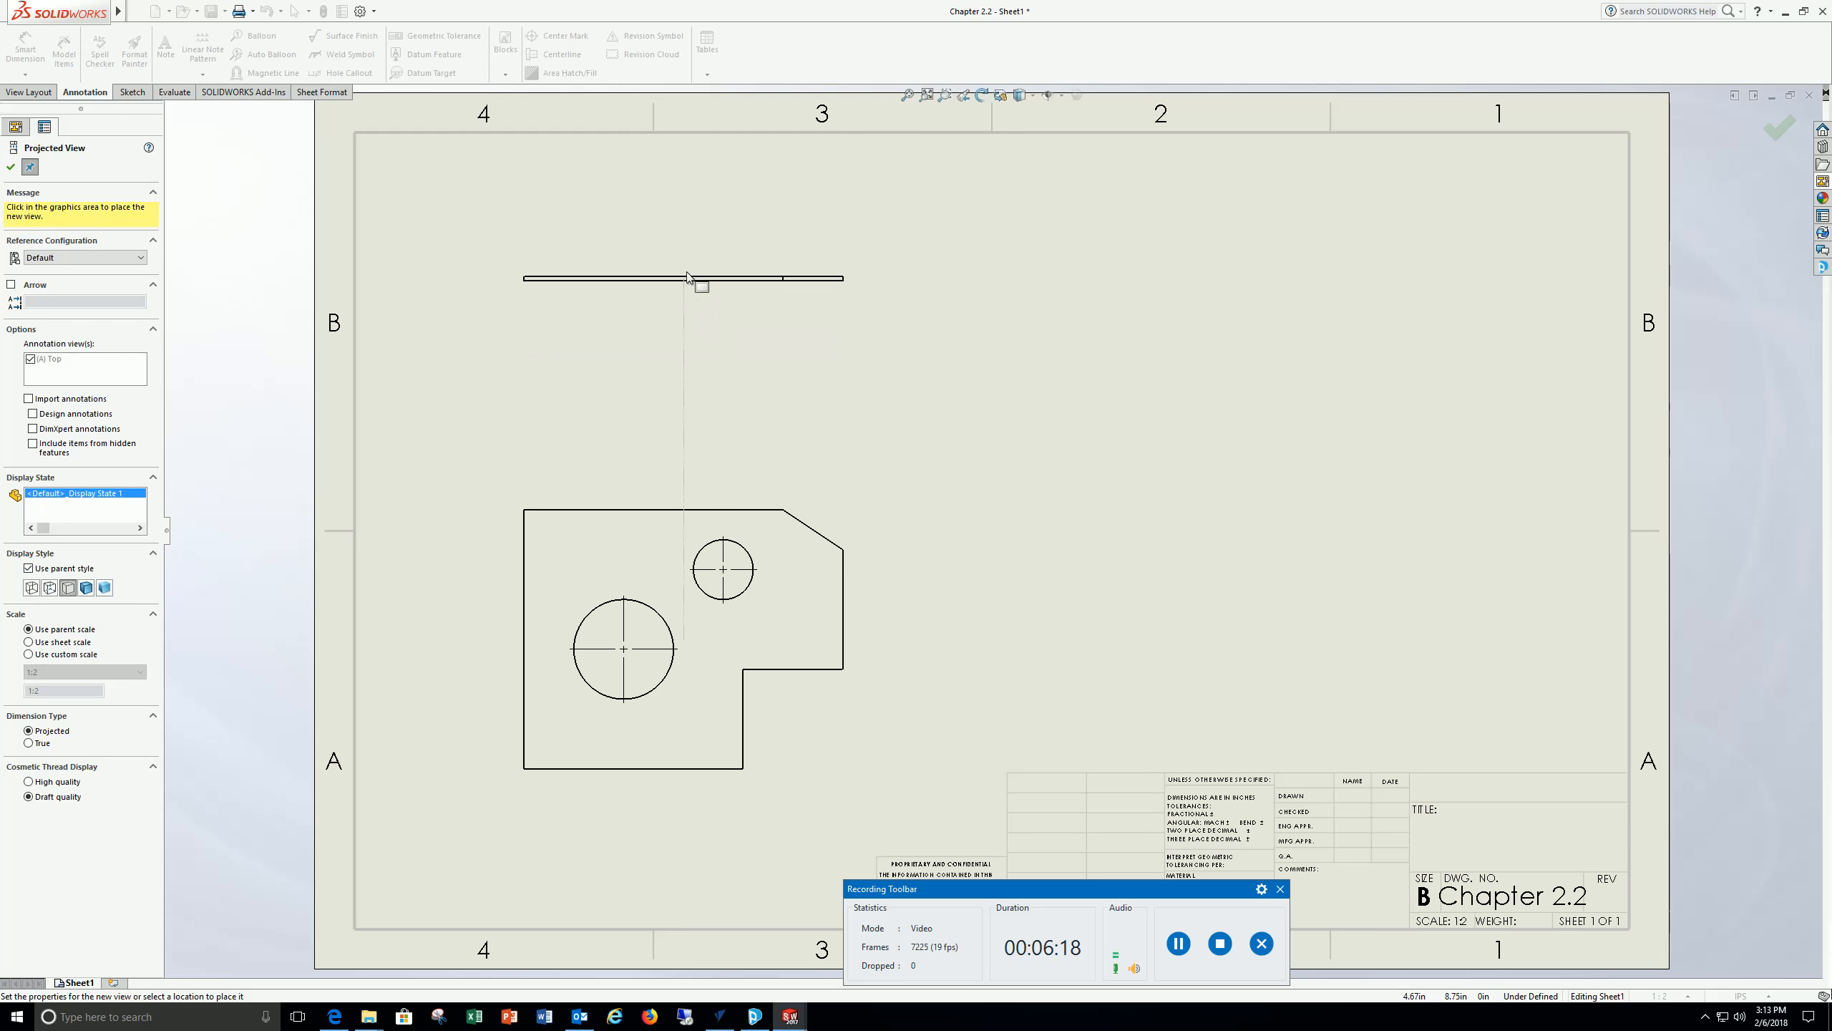
left_click(689, 271)
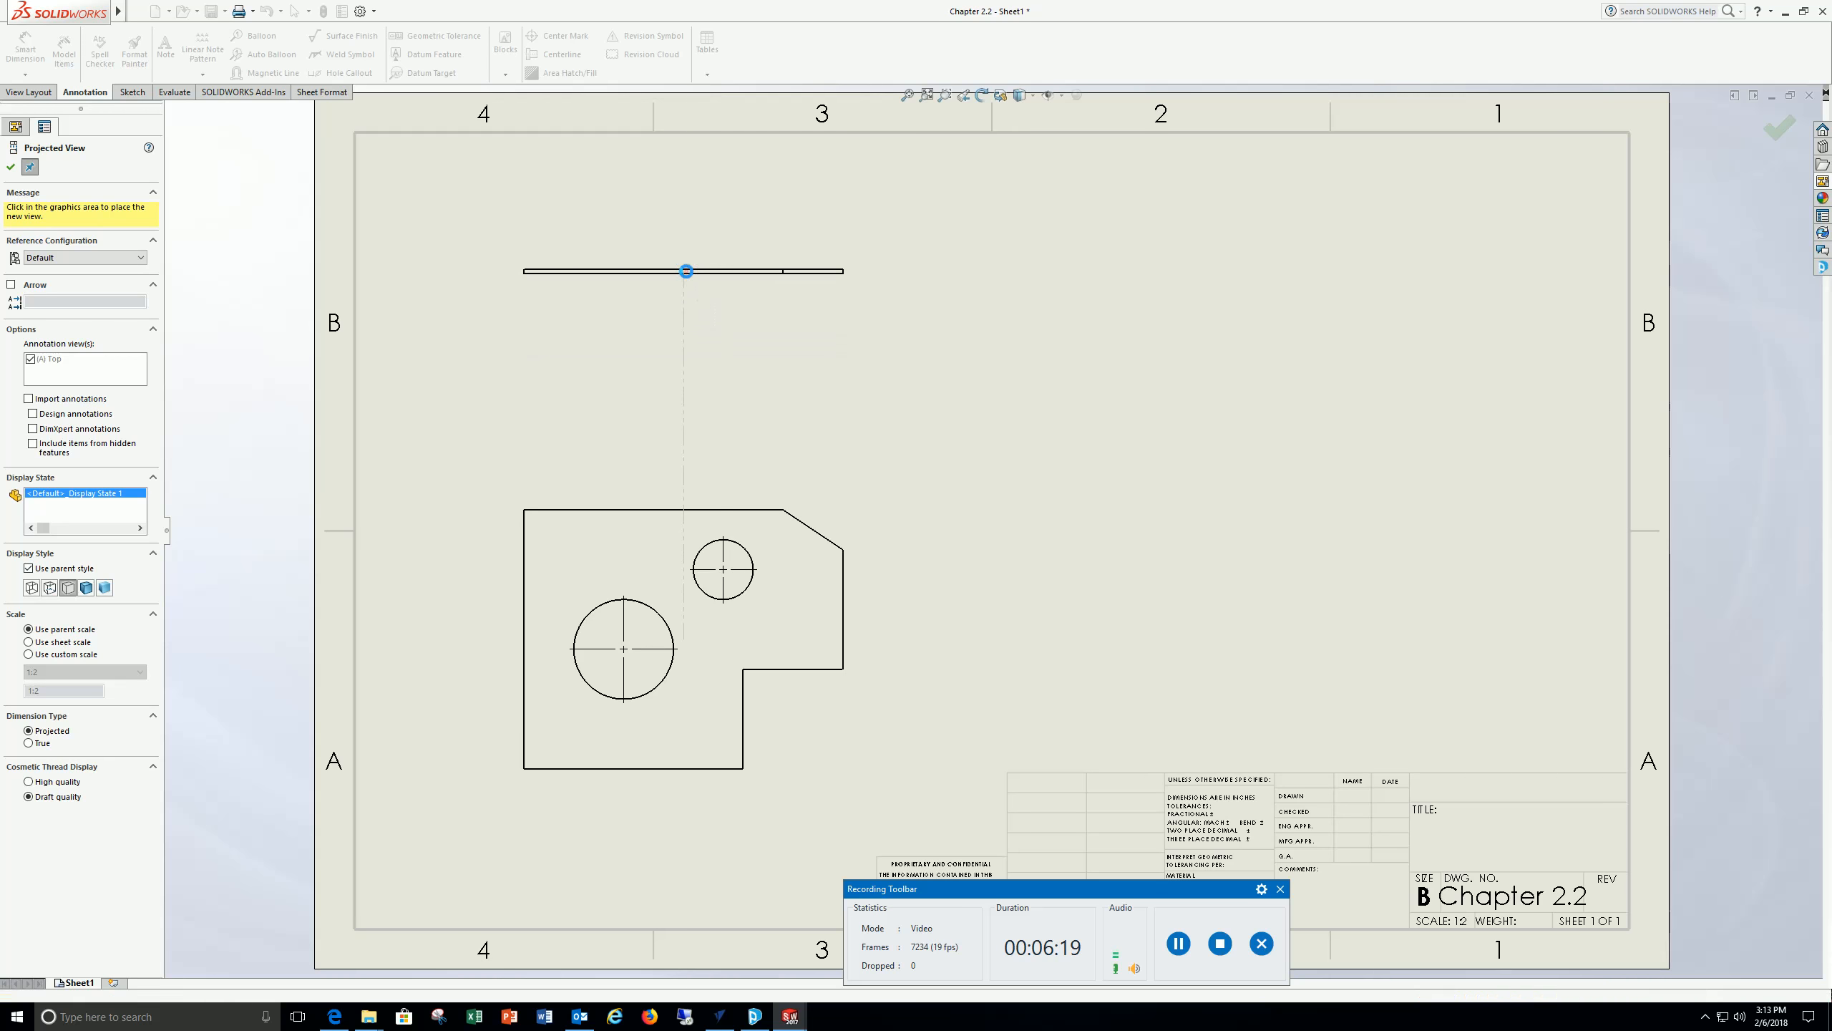
left_click(1195, 664)
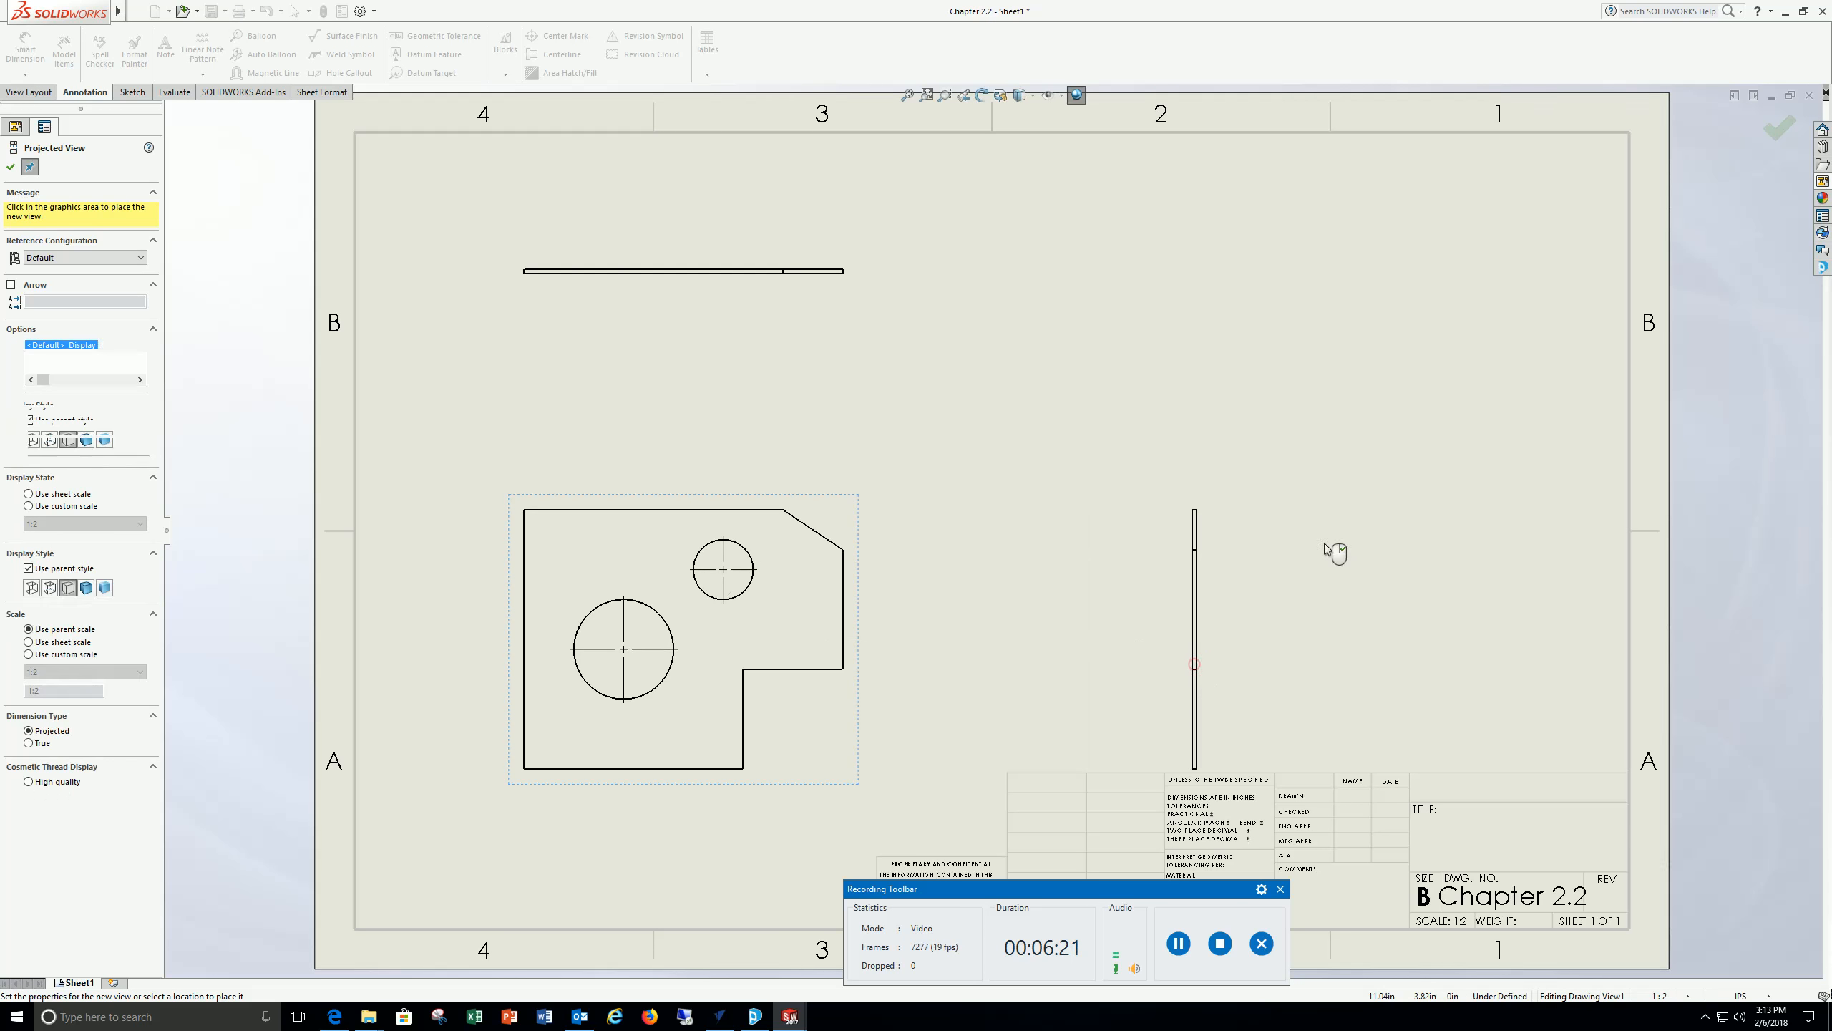
left_click(1166, 390)
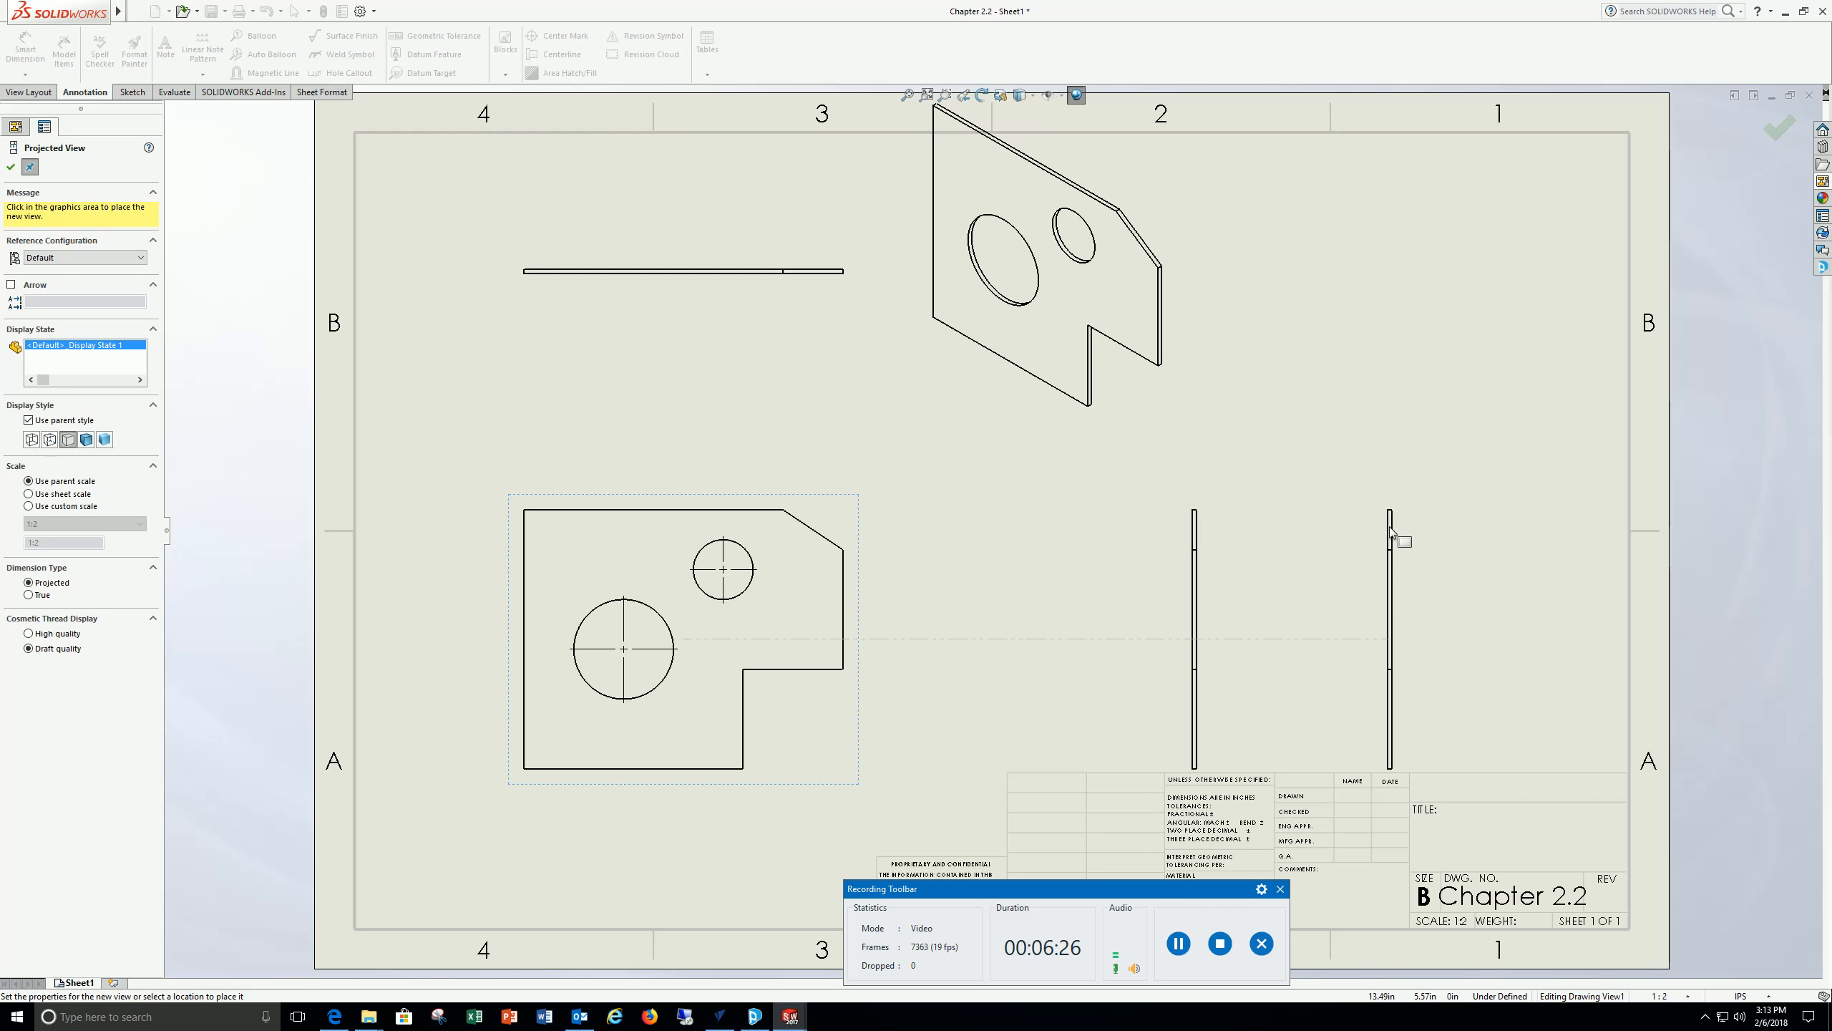
key("Escape")
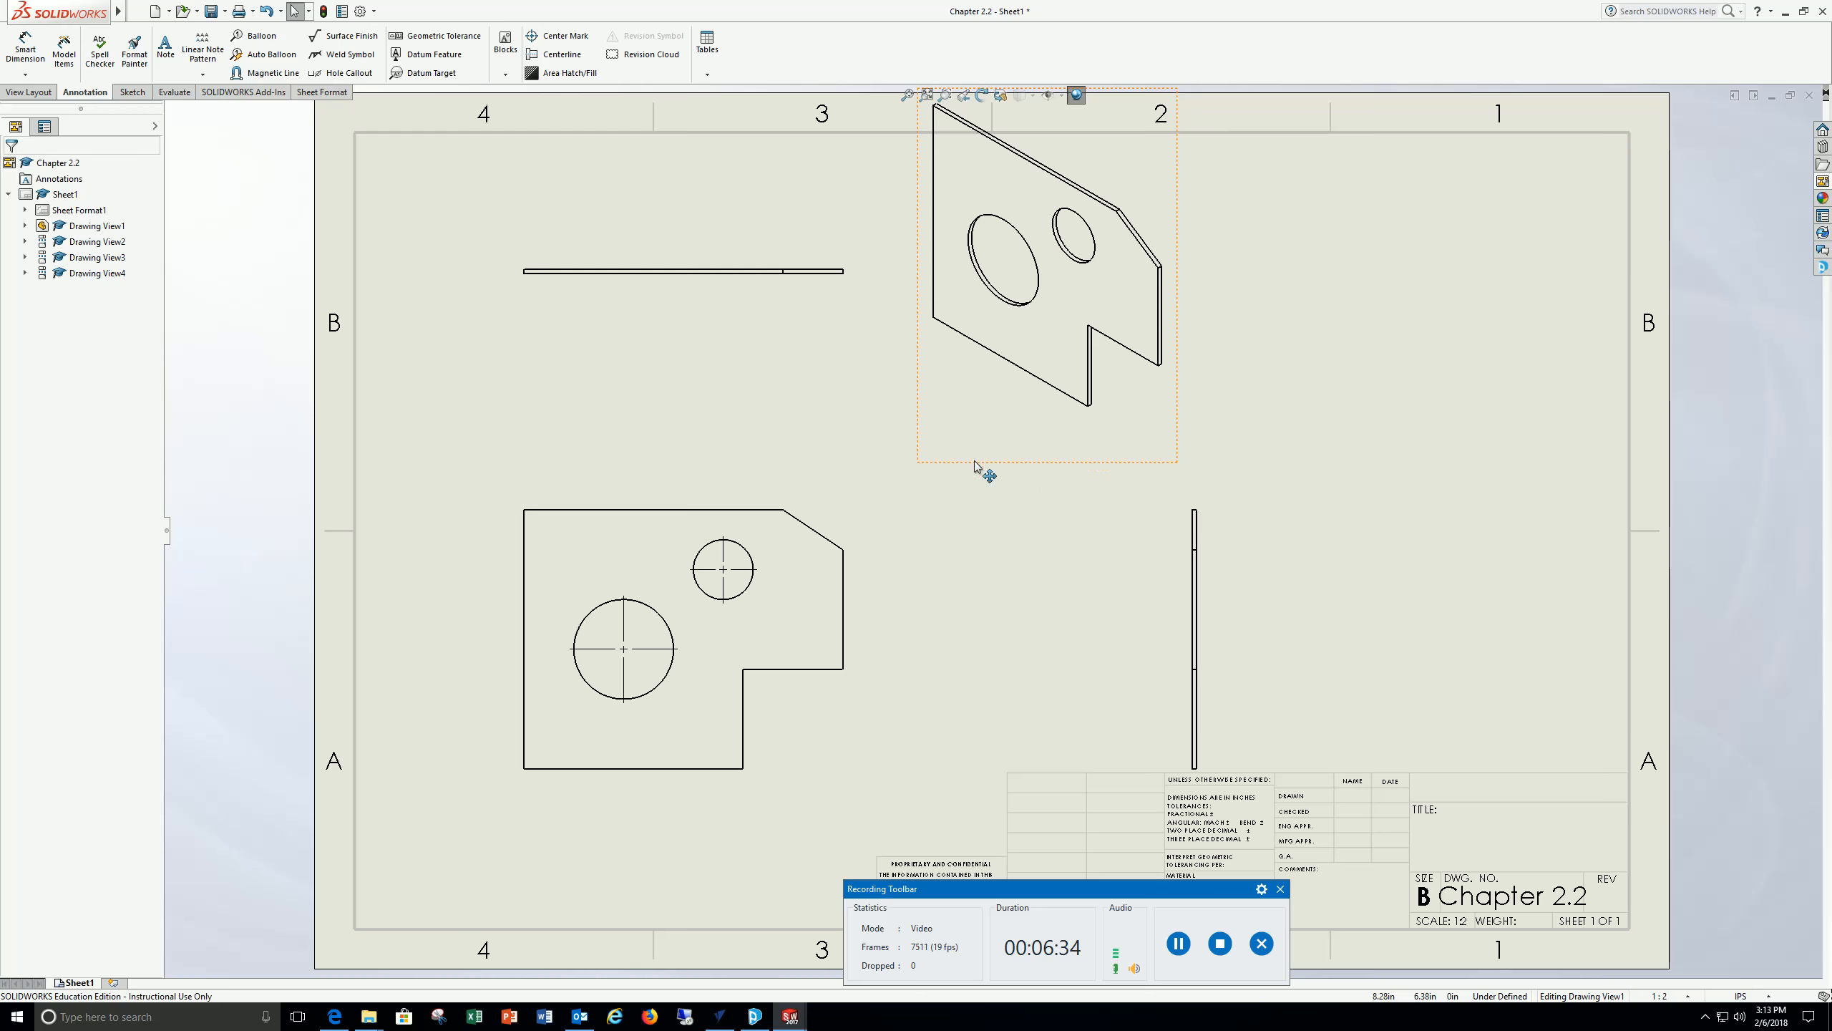
Move the isometric view to the sheet's upper-right corner and display it as Shaded With Edges
mouse_move(979, 468)
left_mouse_down()
mouse_move(1219, 531)
mouse_move(1352, 531)
left_mouse_up()
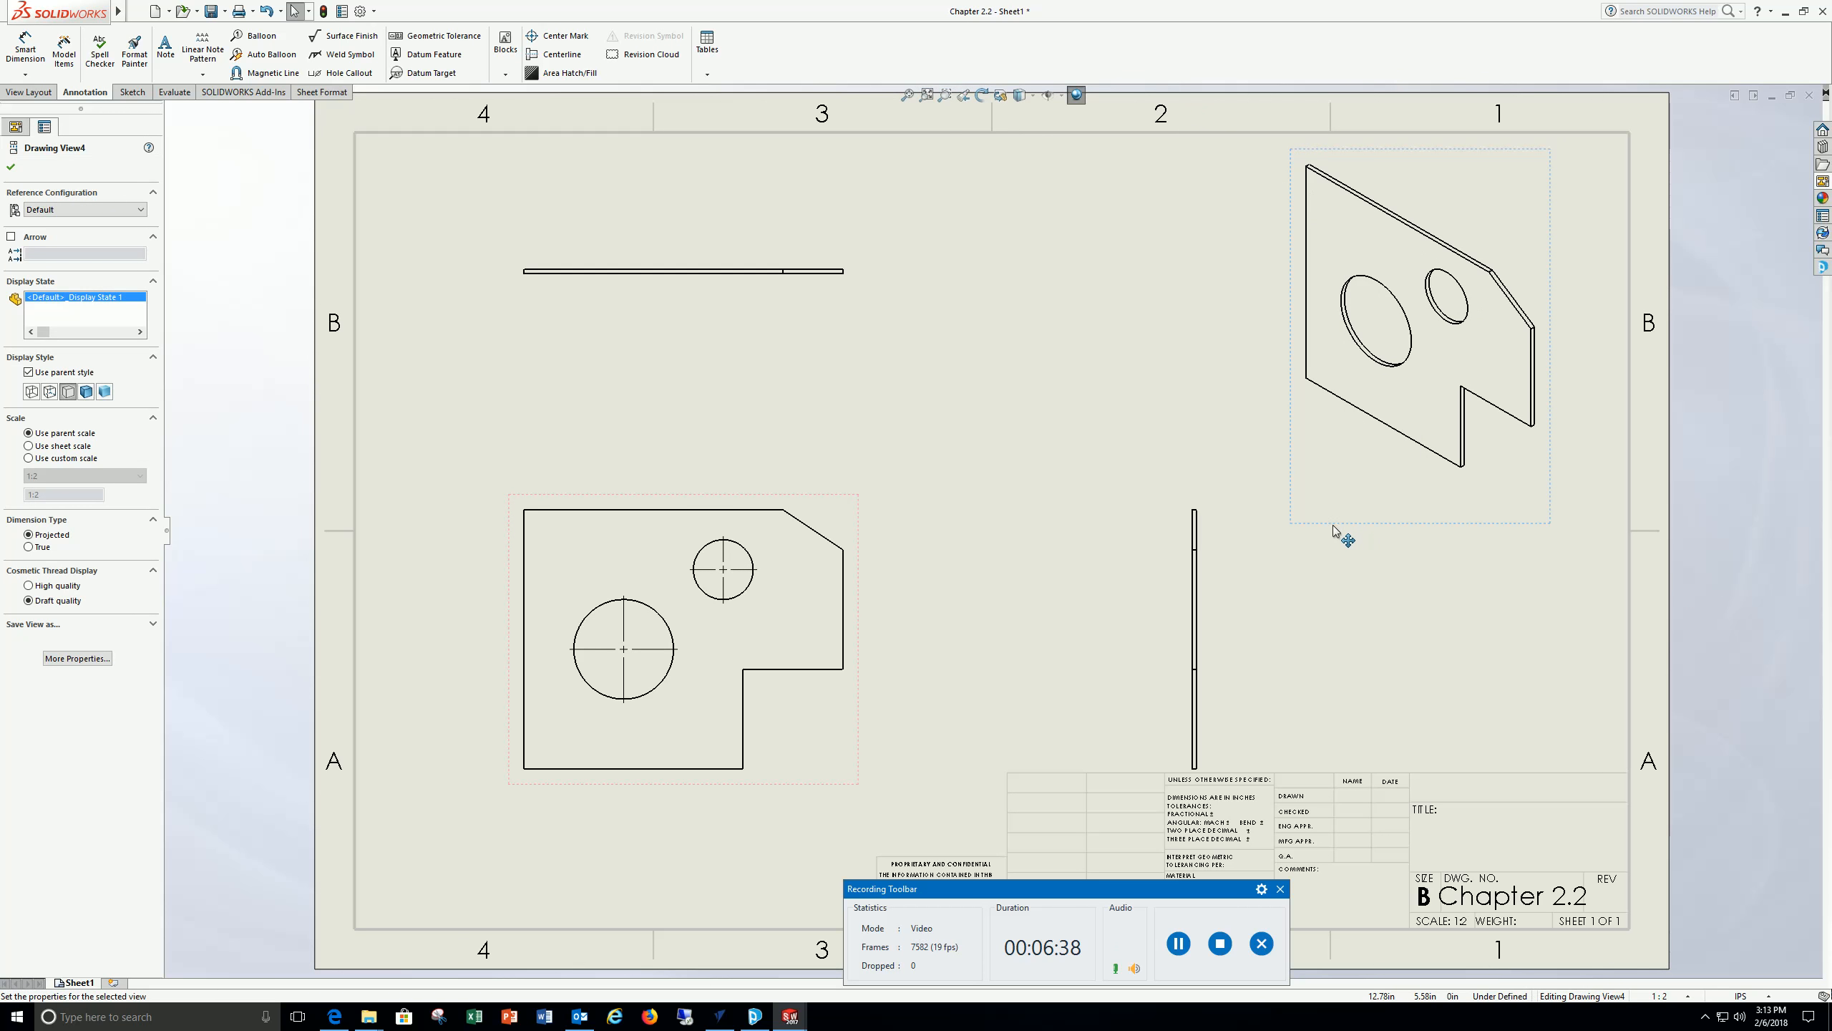
left_click(87, 392)
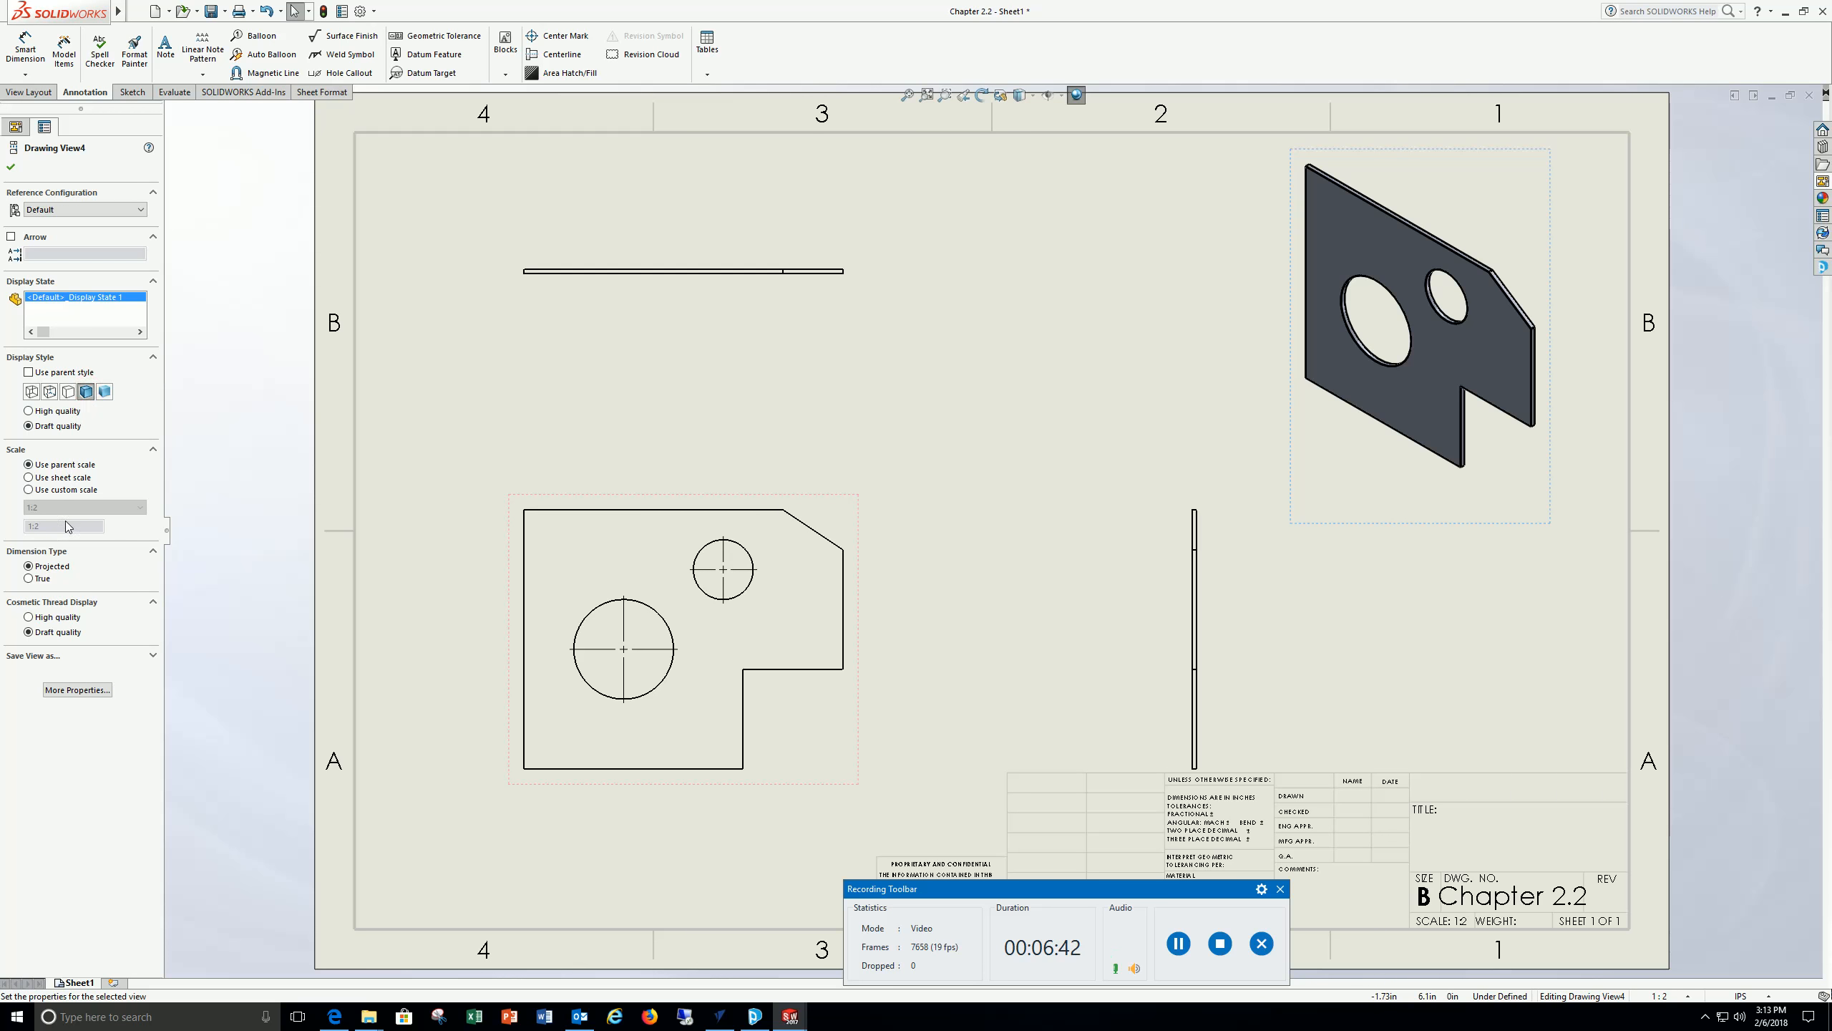
Set the display style of the top view and the right view to Hidden Lines Visible
left_click(659, 292)
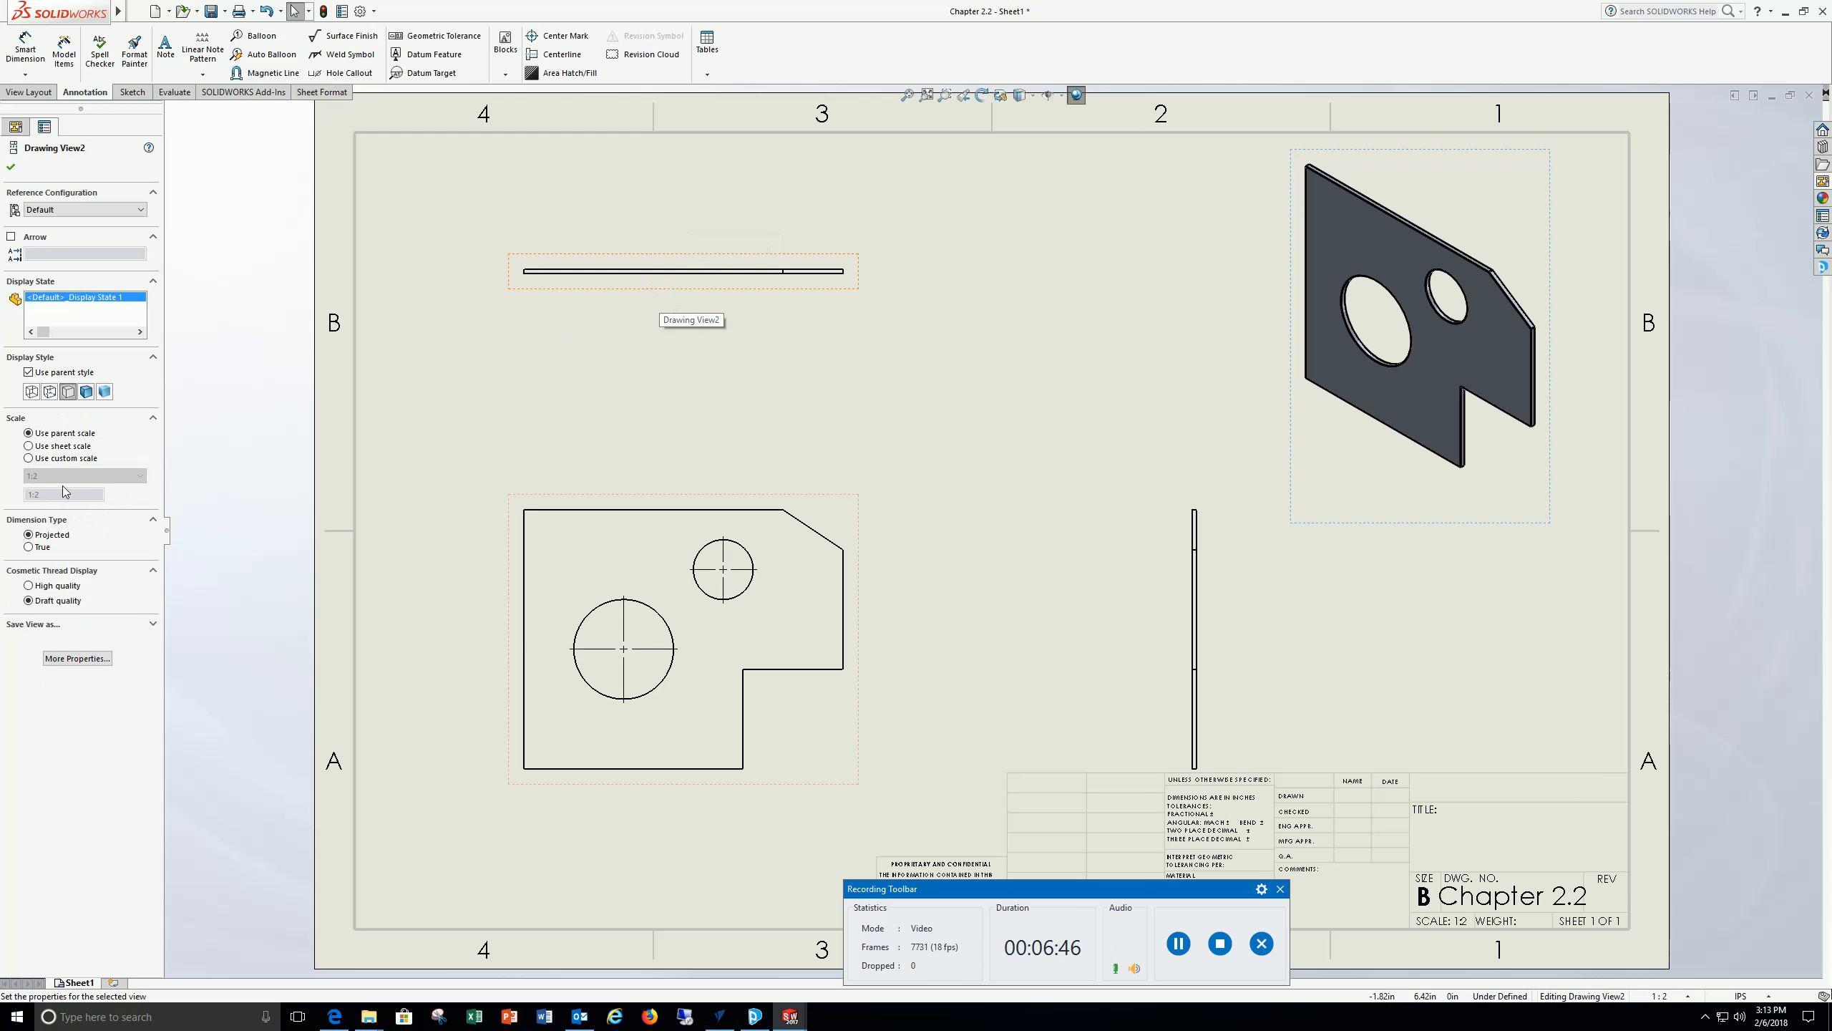
left_click(50, 391)
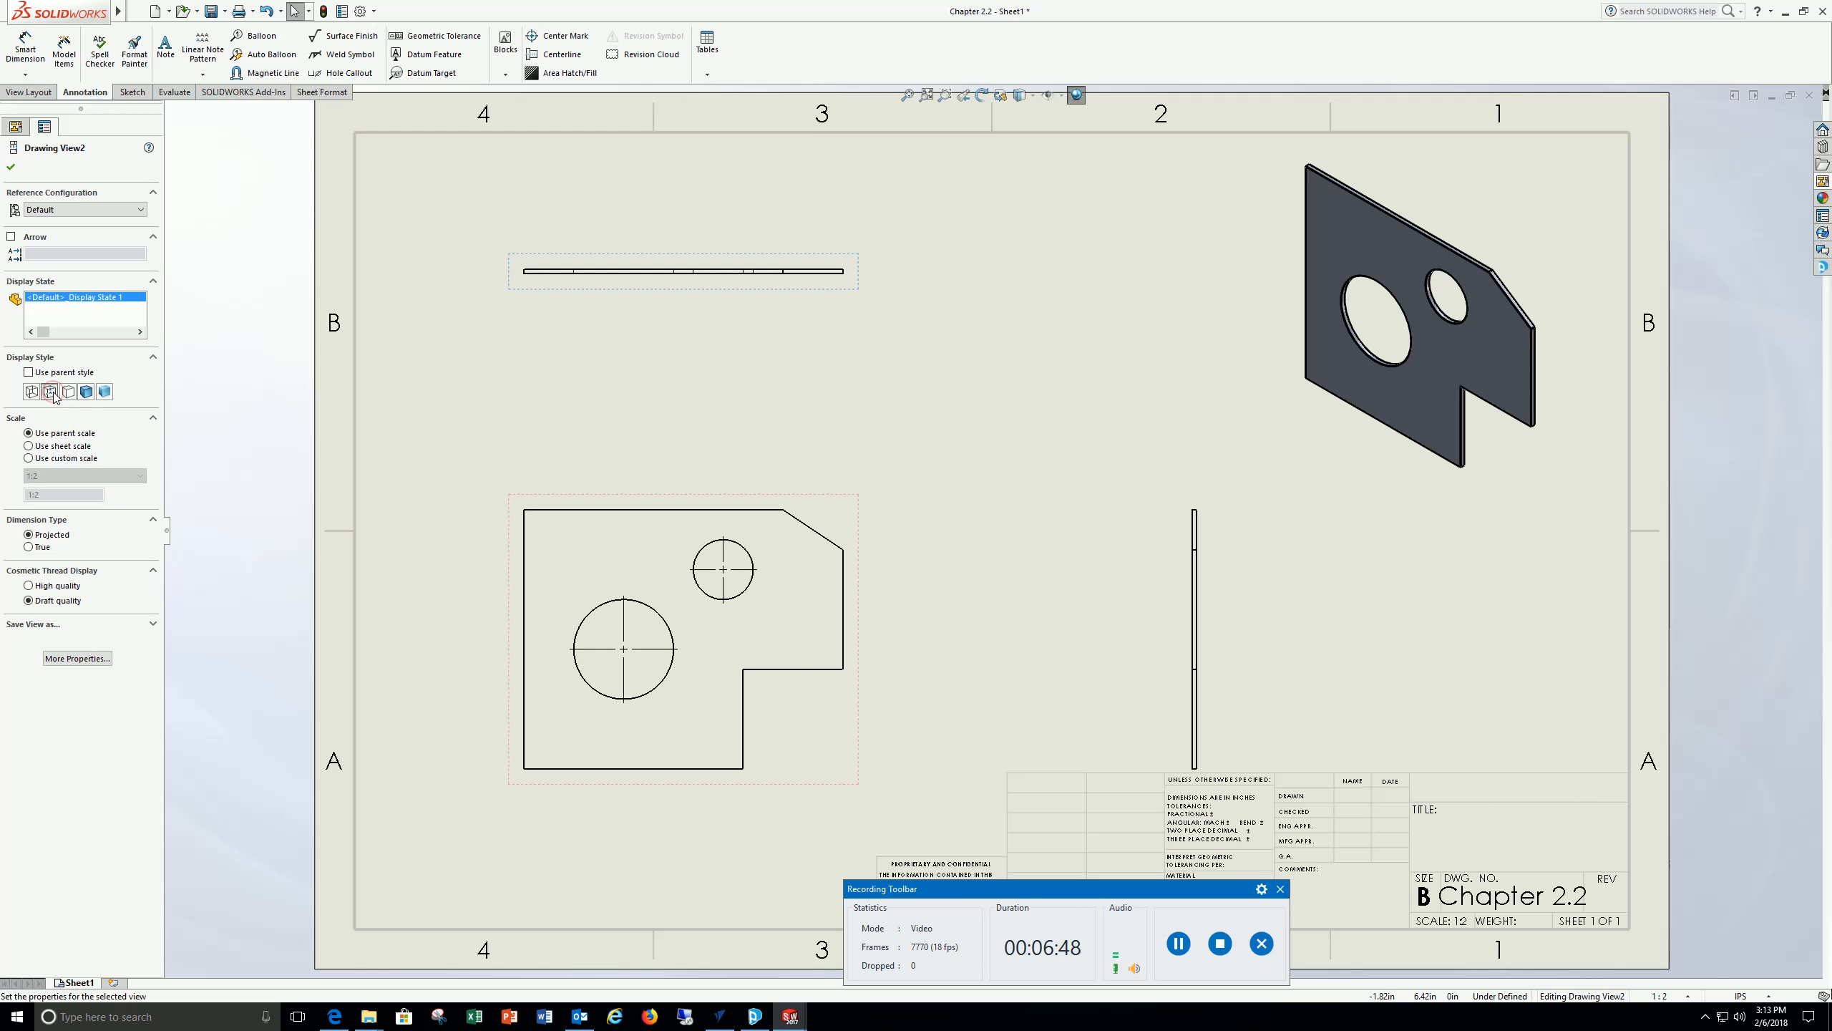
left_click(1202, 669)
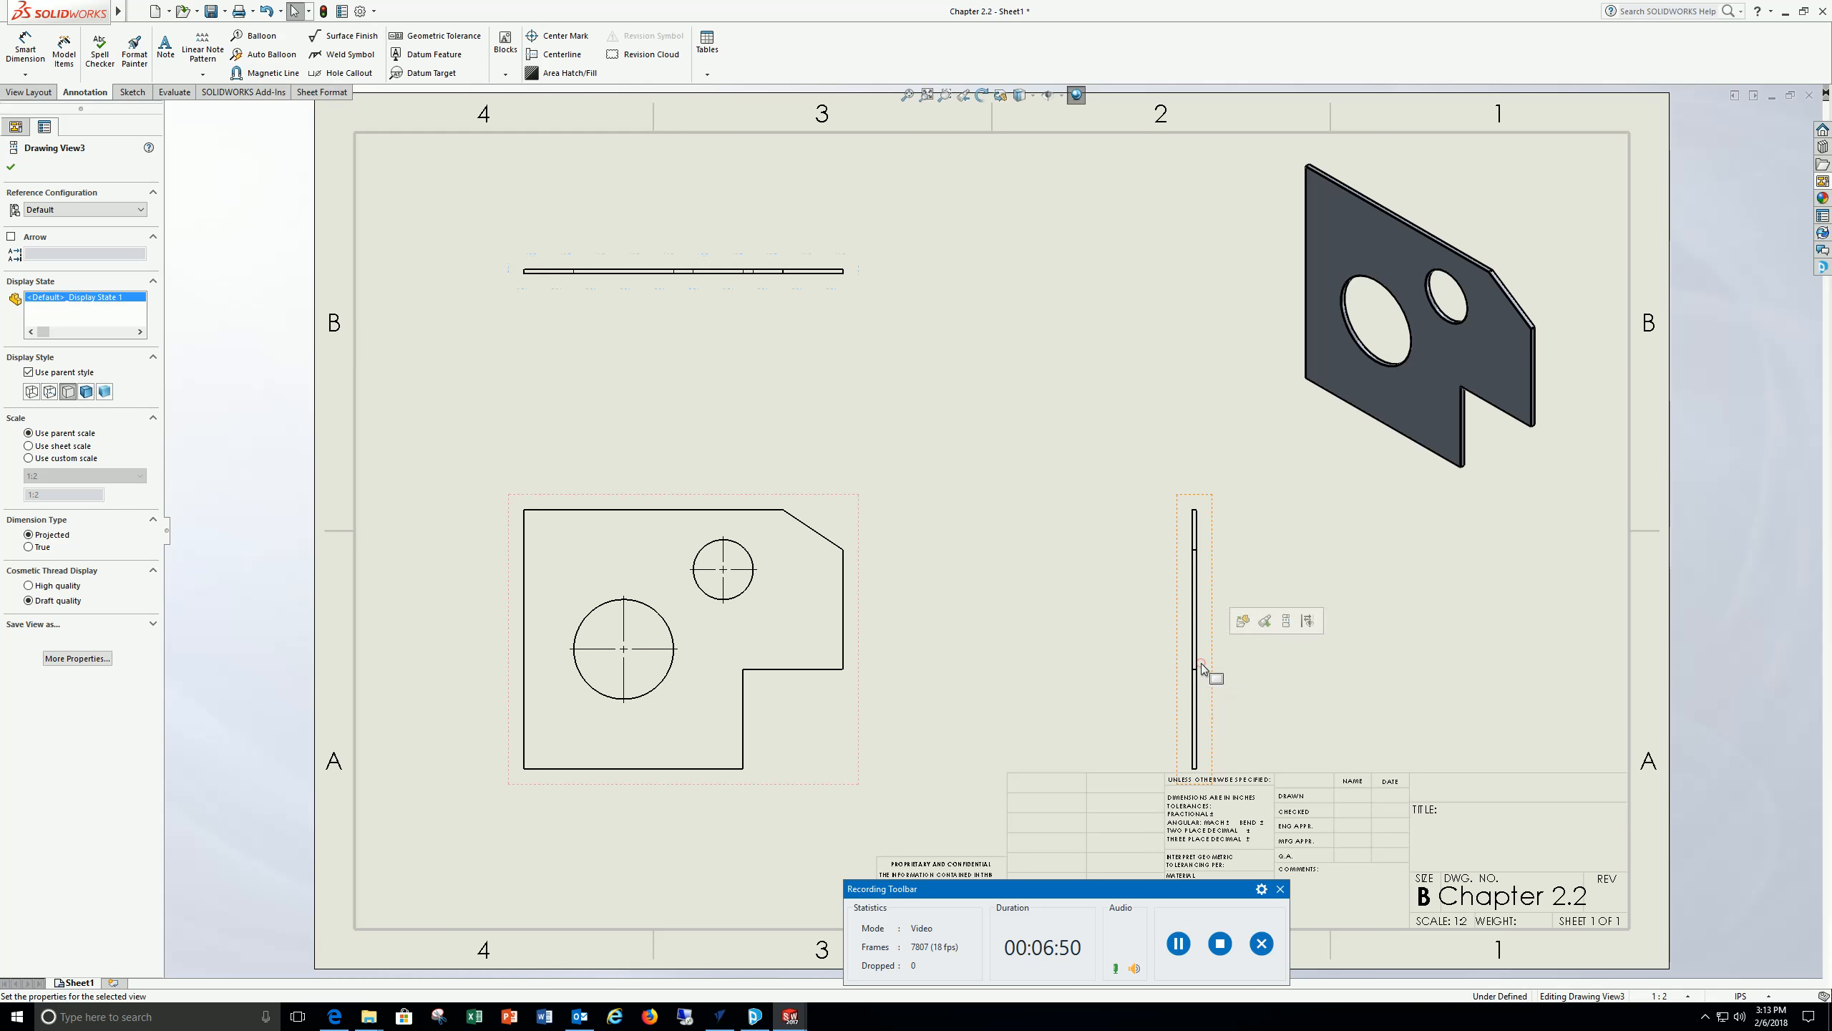
left_click(49, 393)
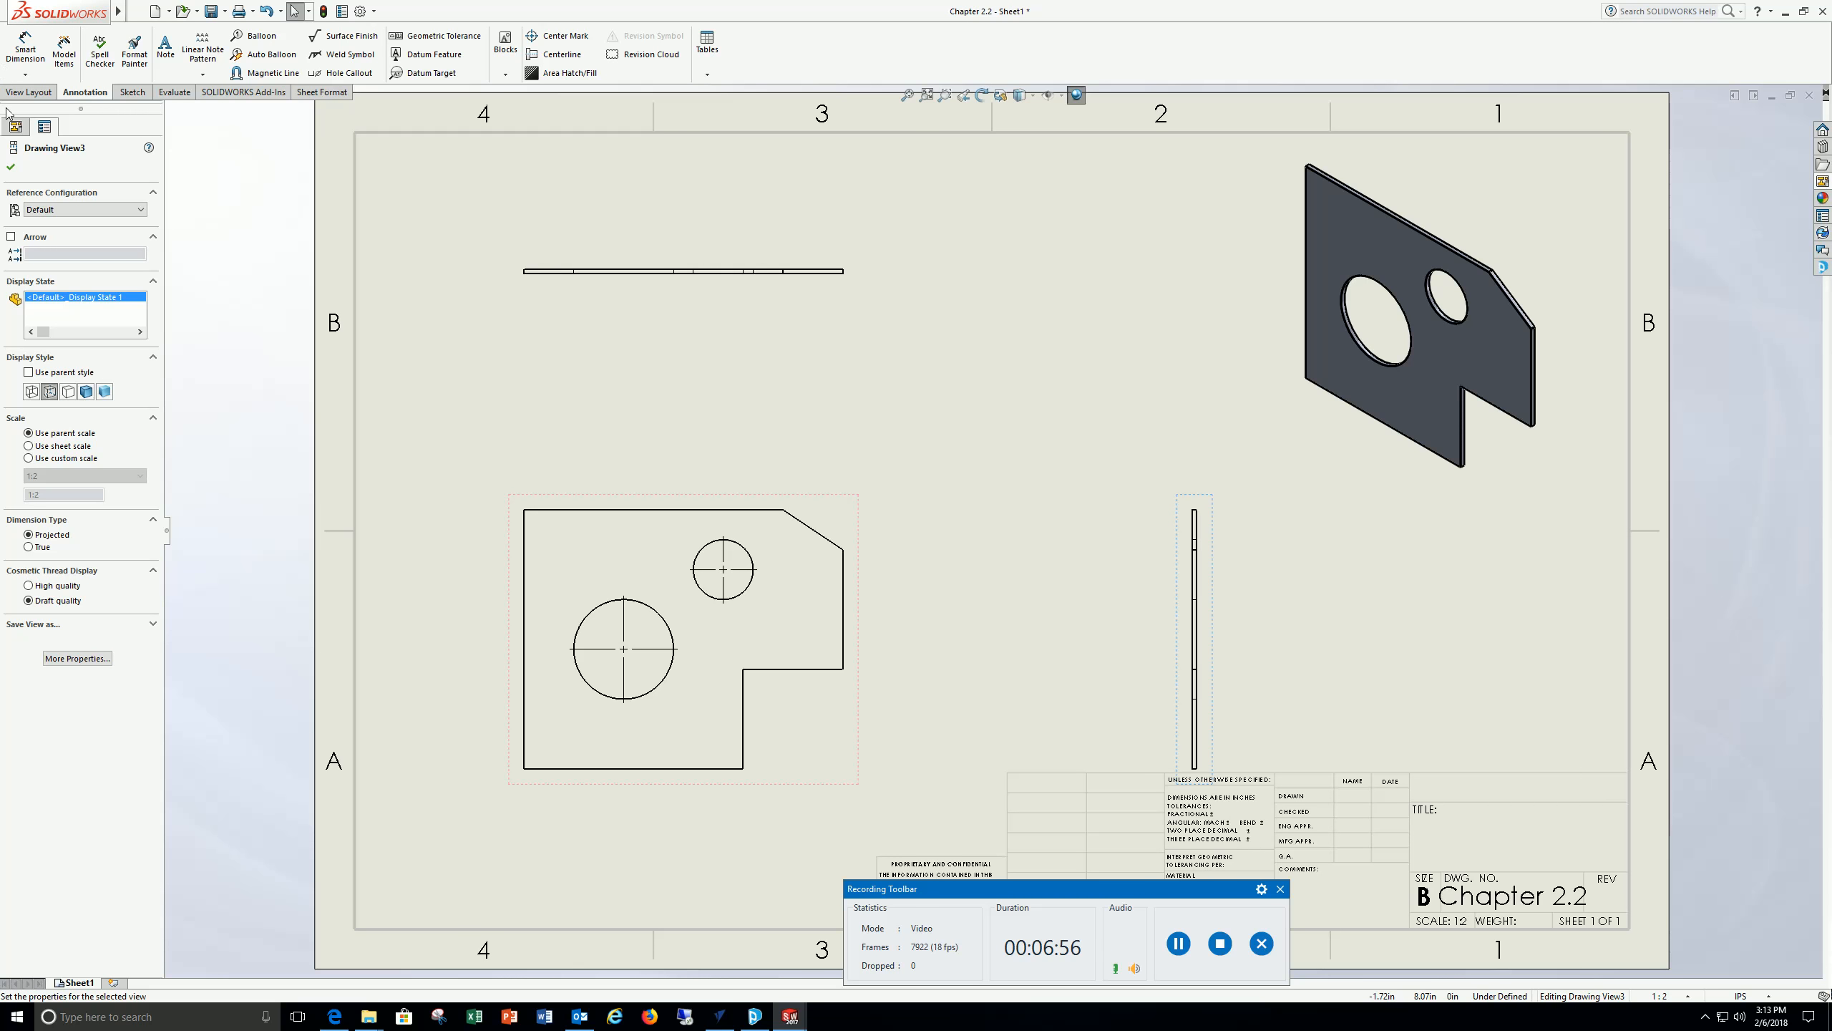
left_click(11, 167)
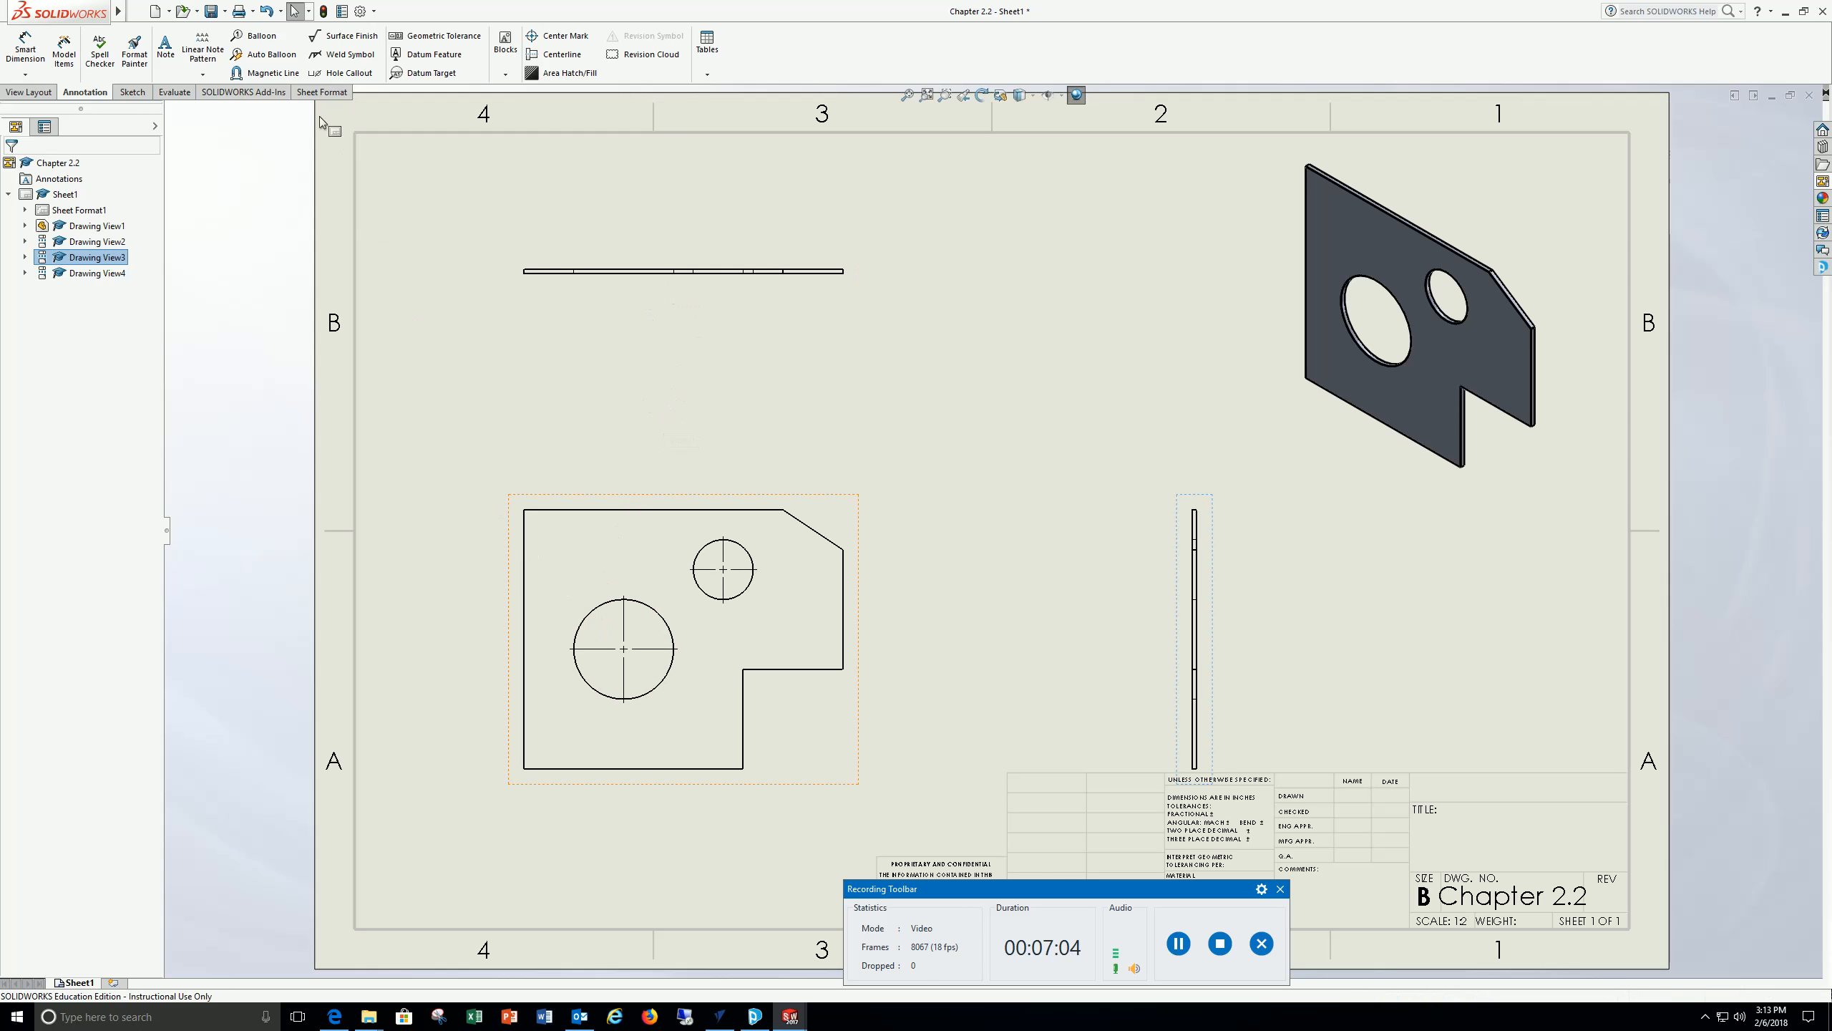
left_click(567, 58)
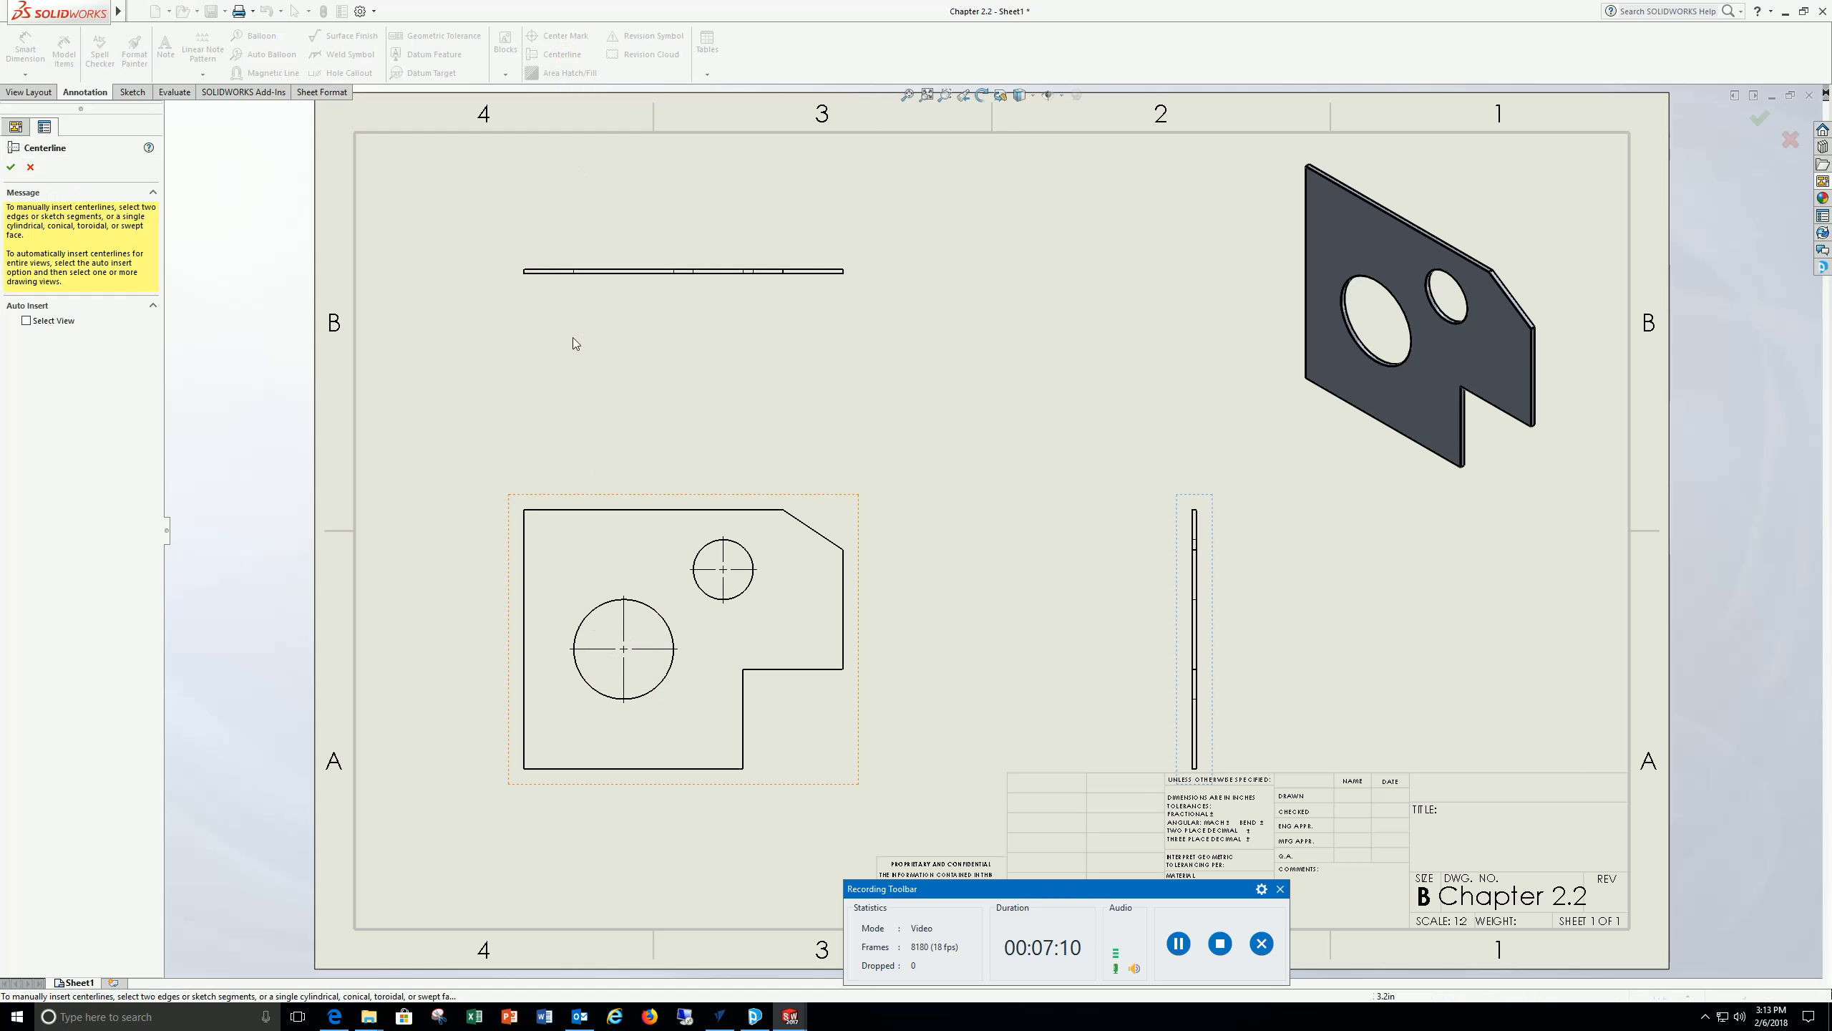
scroll(587, 261, "down", 1)
scroll(587, 264, "down", 1)
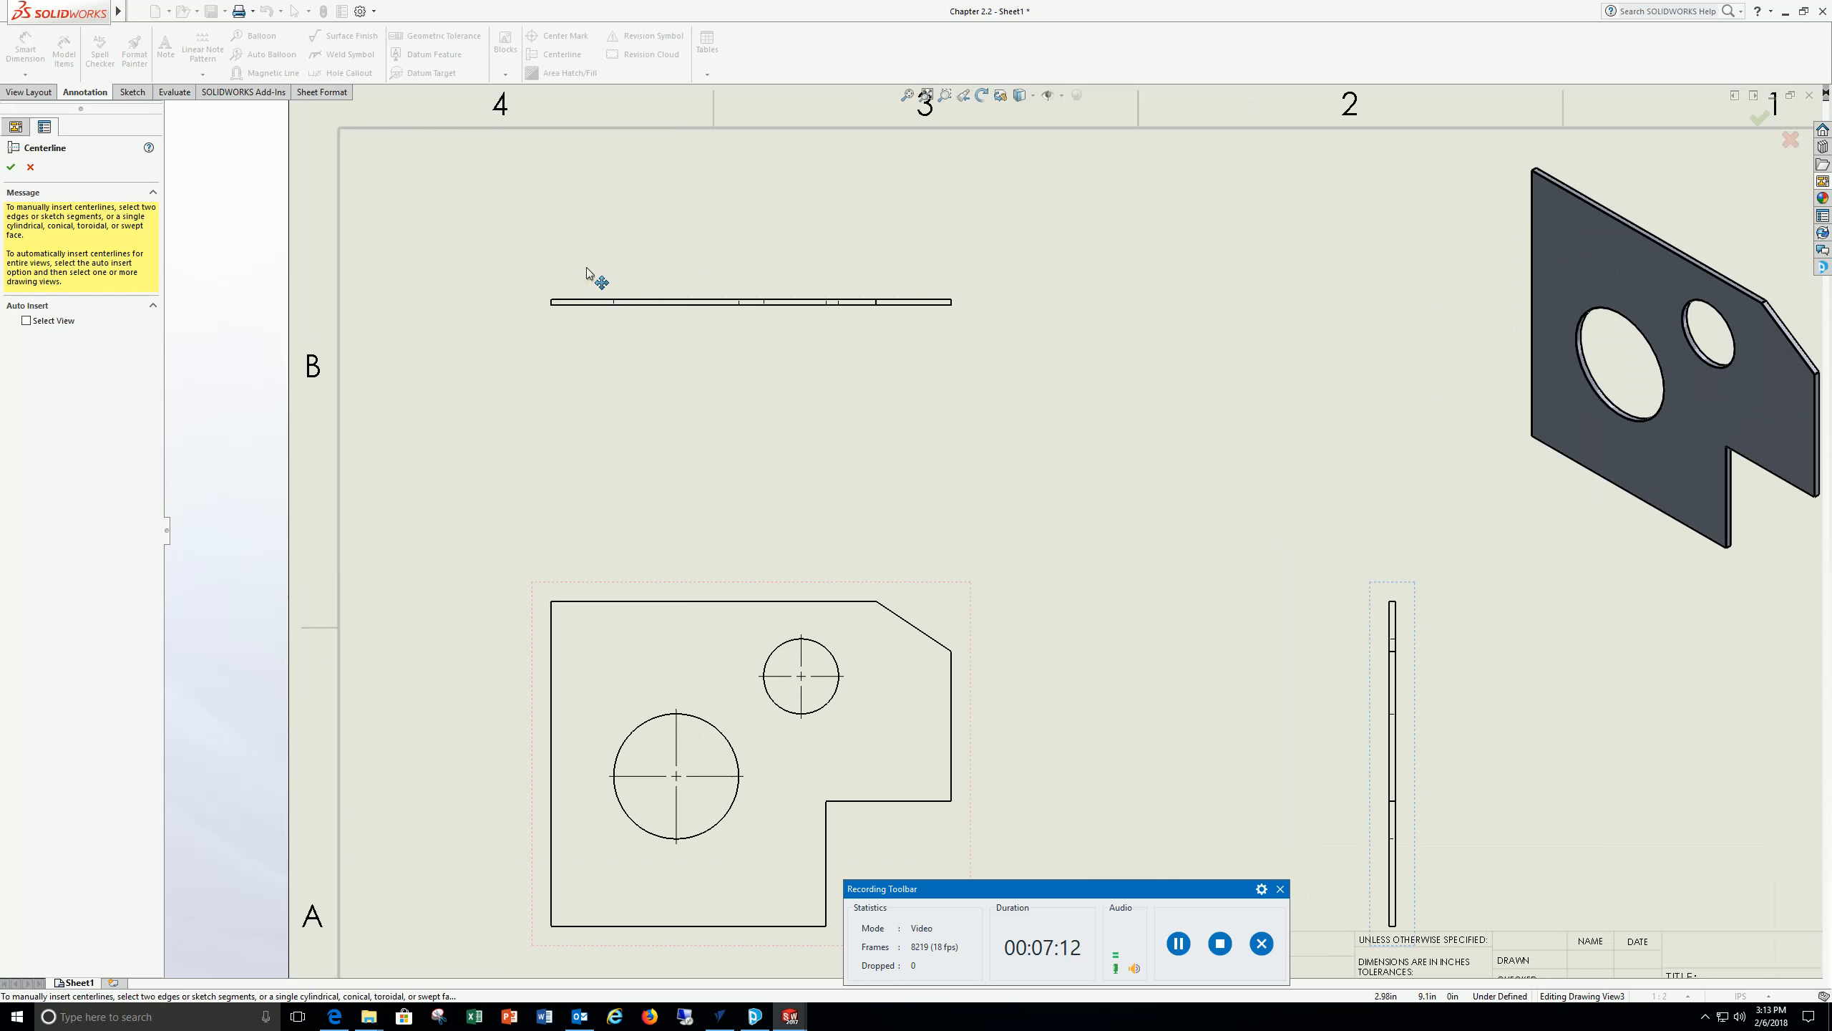
scroll(615, 303, "down", 3)
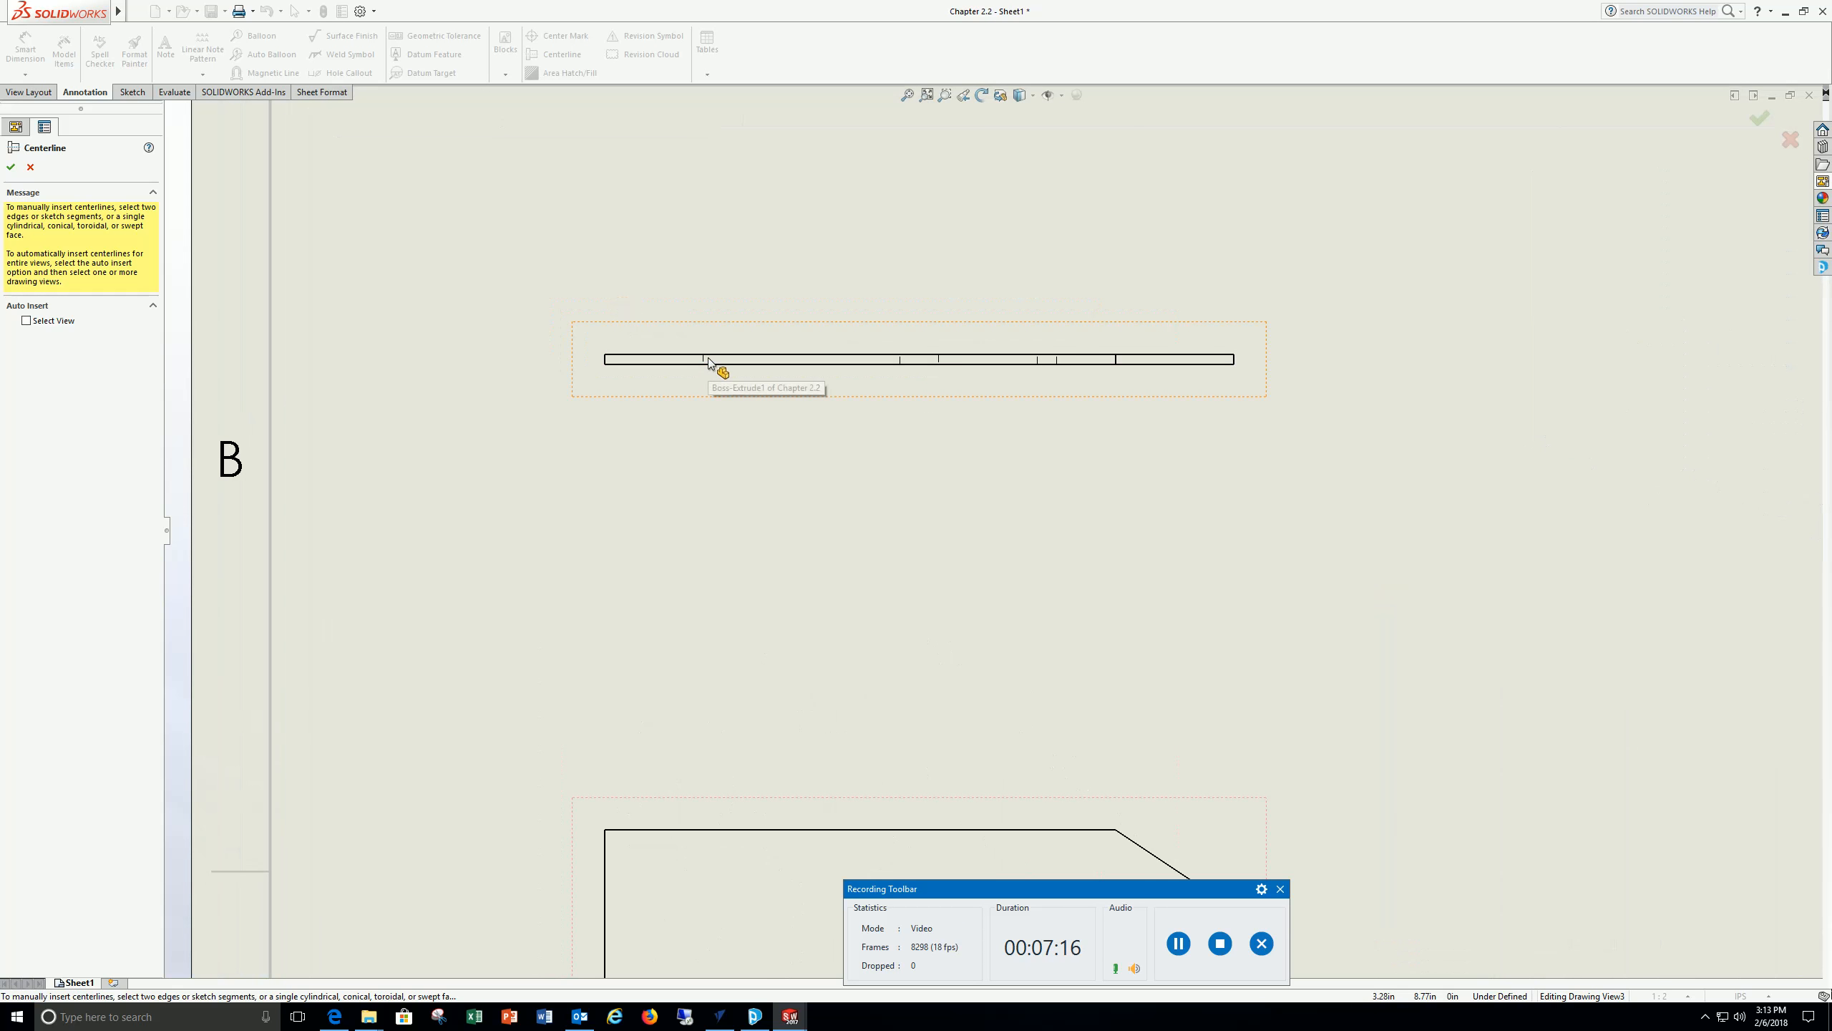
scroll(713, 355, "down", 3)
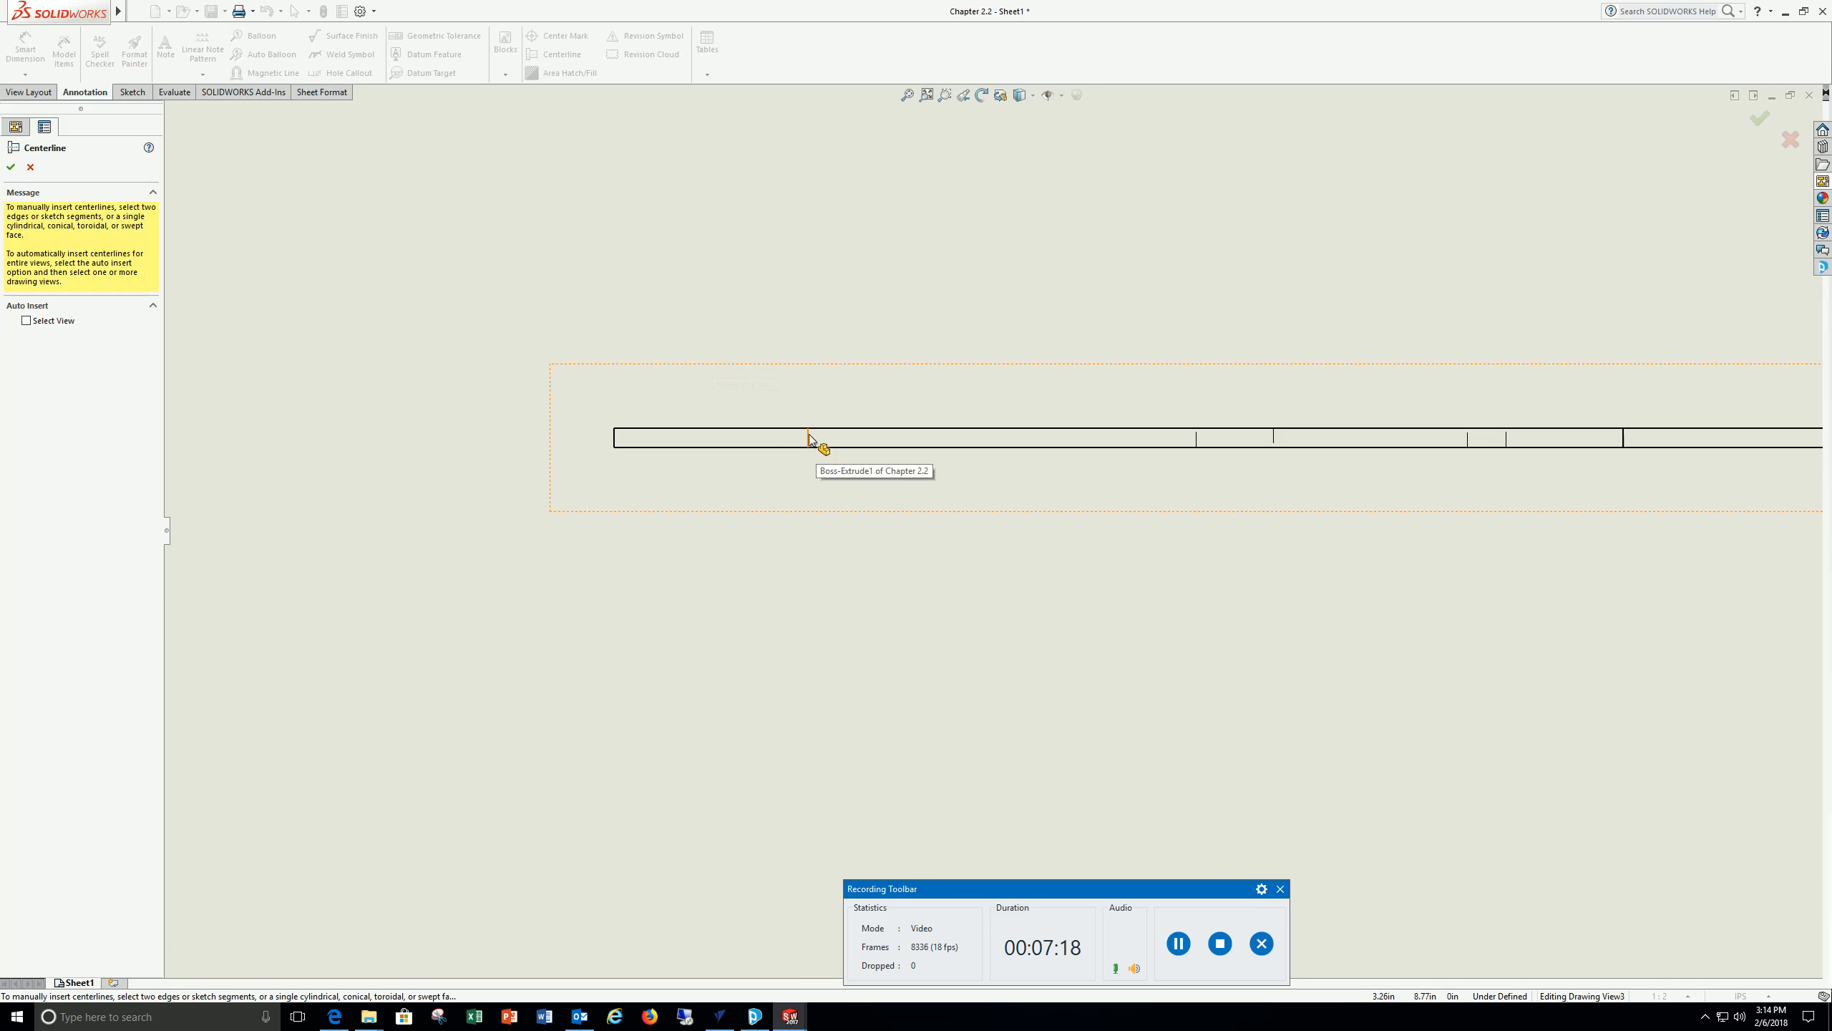
left_click(1197, 436)
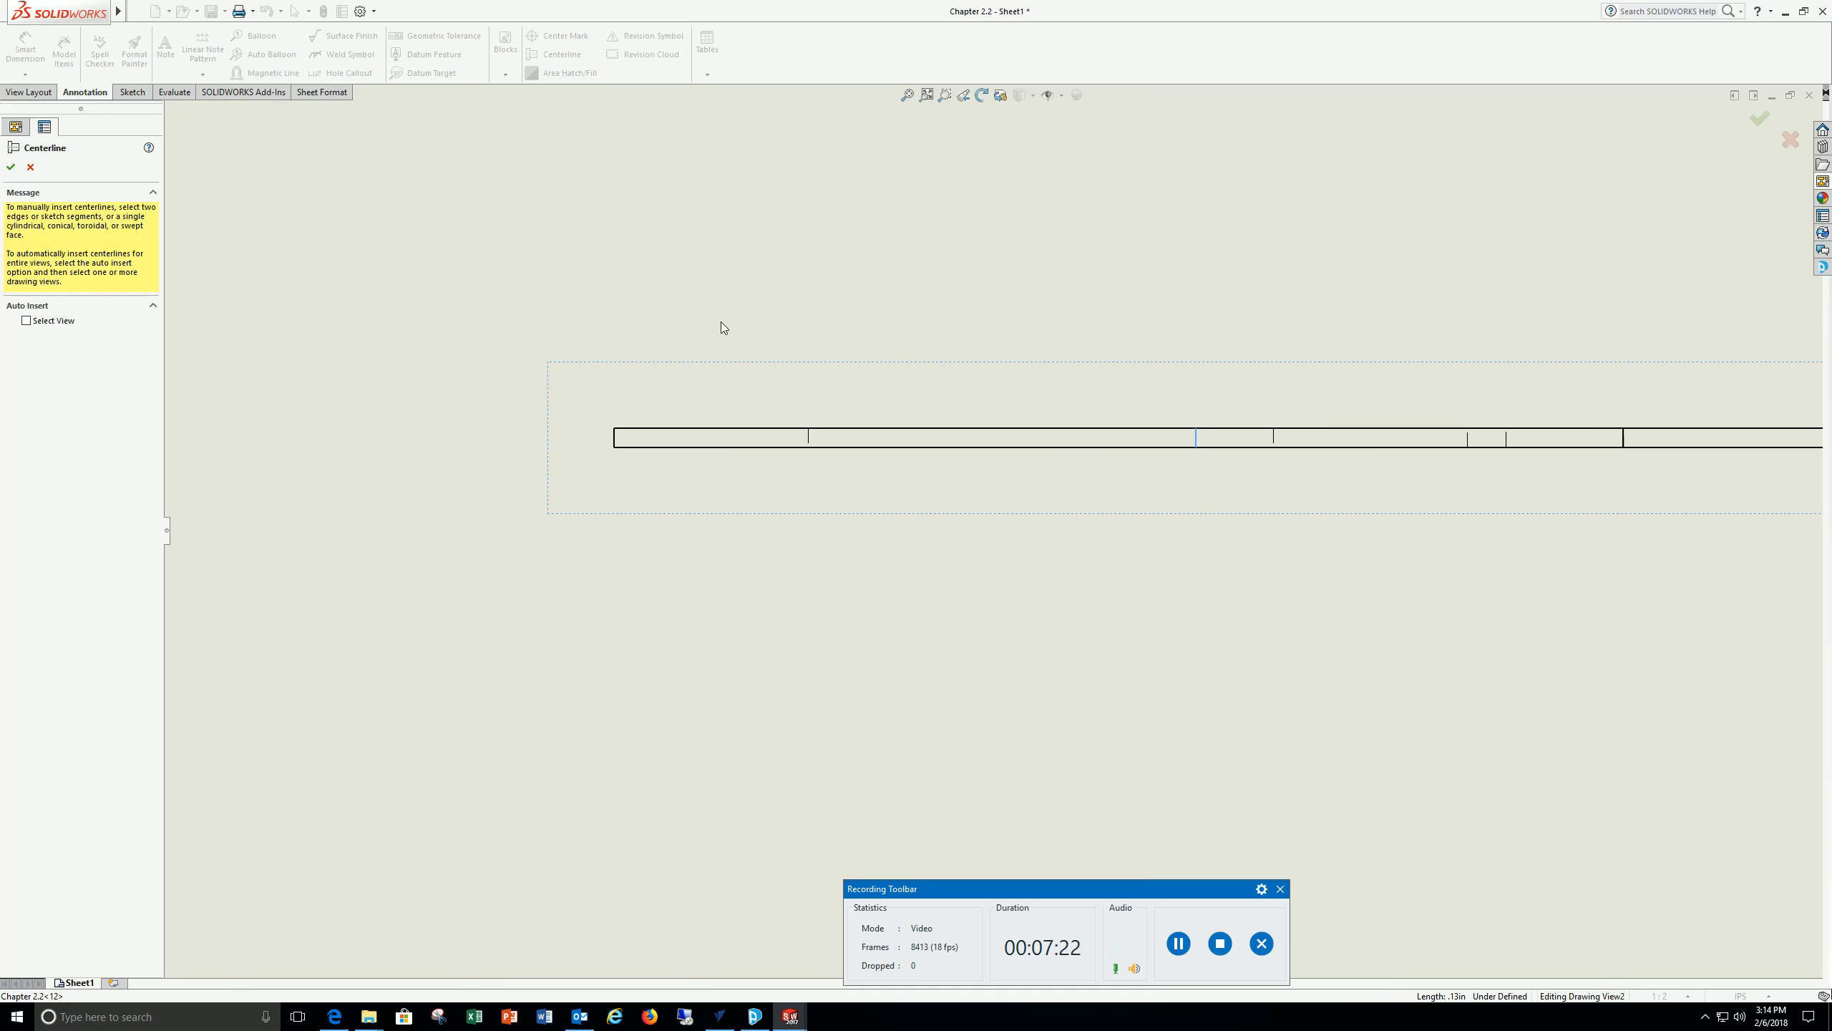
left_click(30, 168)
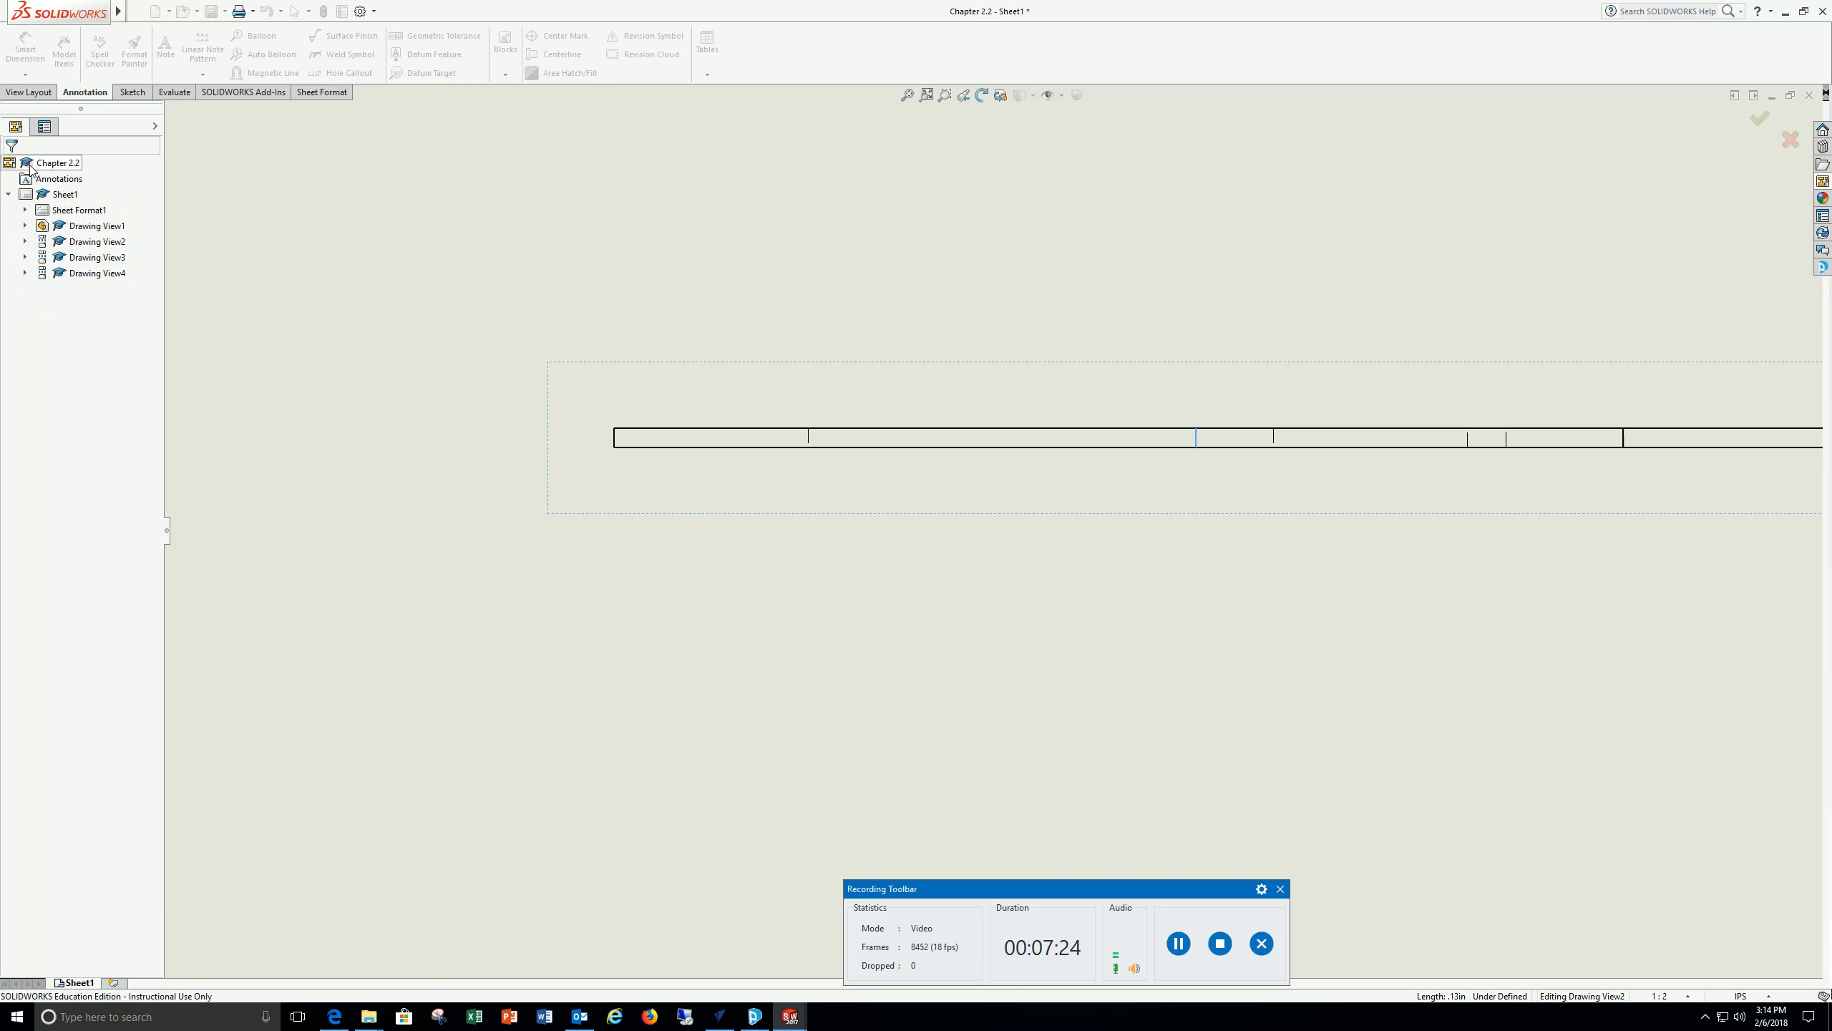
Examine the hidden hole edges in the top view up close, then return to the overall drawing layout
scroll(1359, 682, "up", 1)
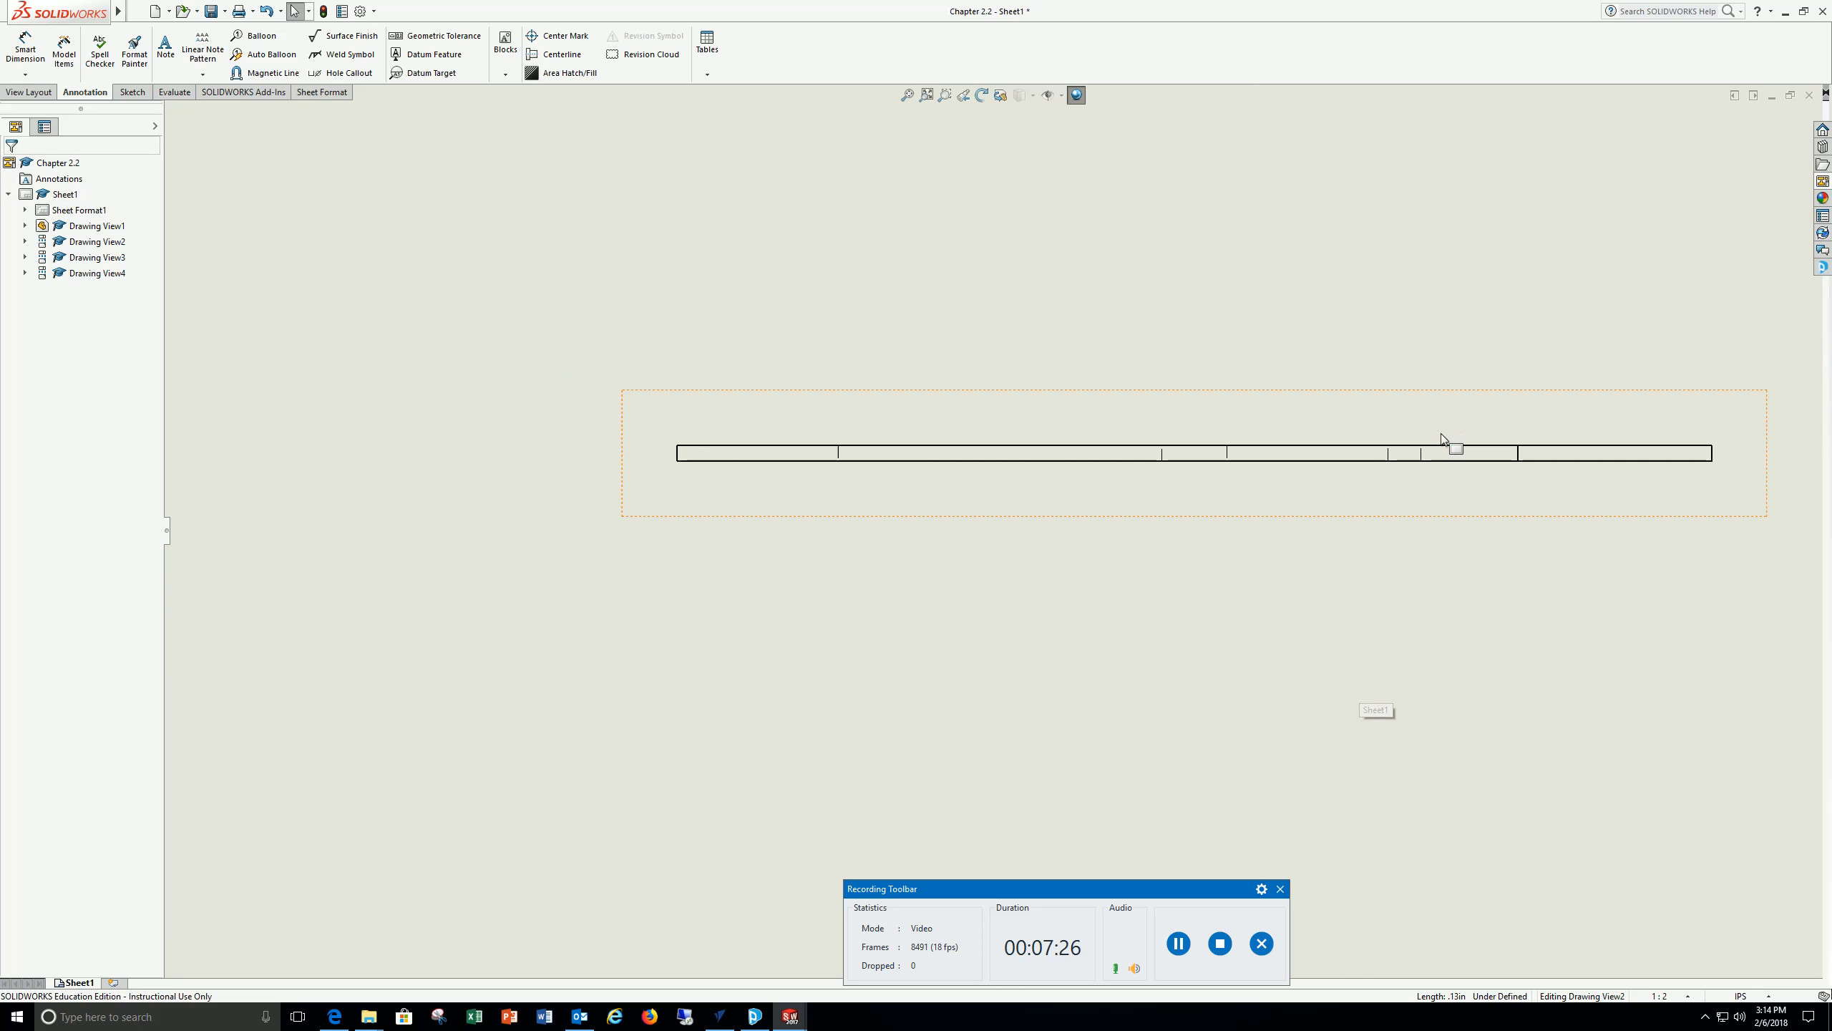
scroll(1439, 436, "down", 2)
scroll(1068, 466, "down", 2)
scroll(1046, 469, "down", 3)
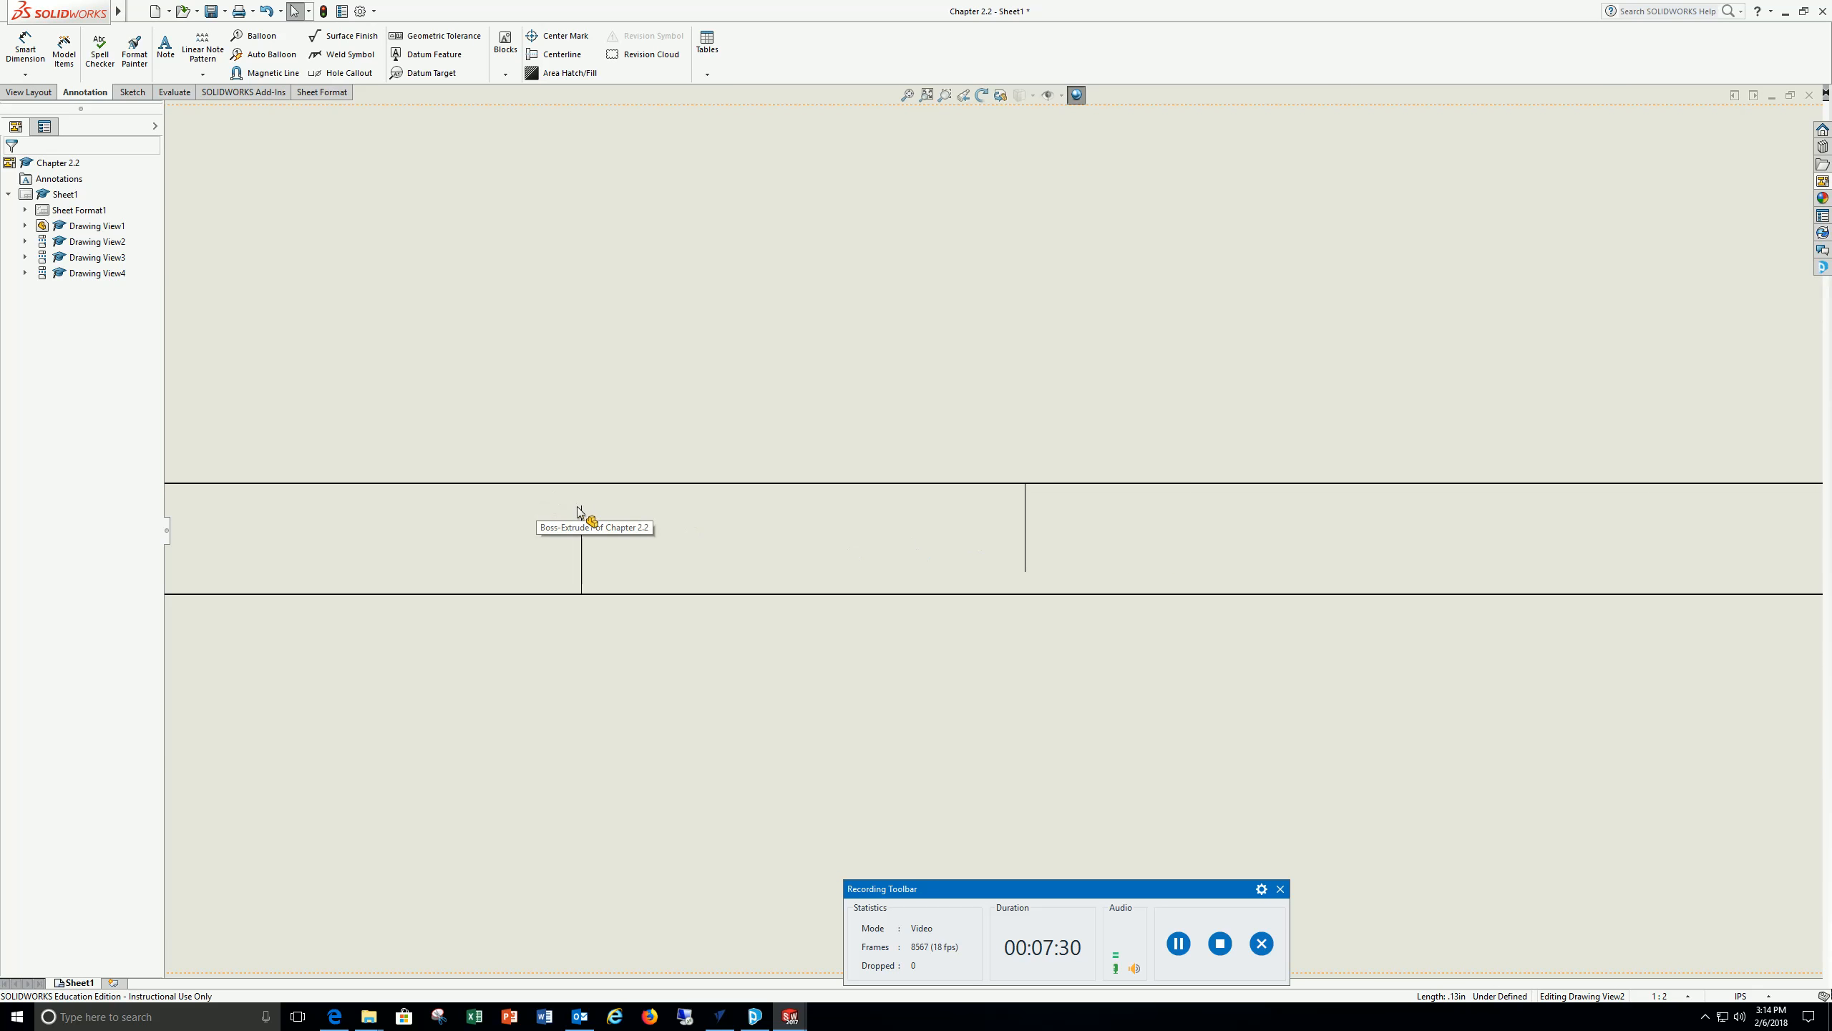
scroll(580, 512, "up", 4)
scroll(995, 595, "up", 1)
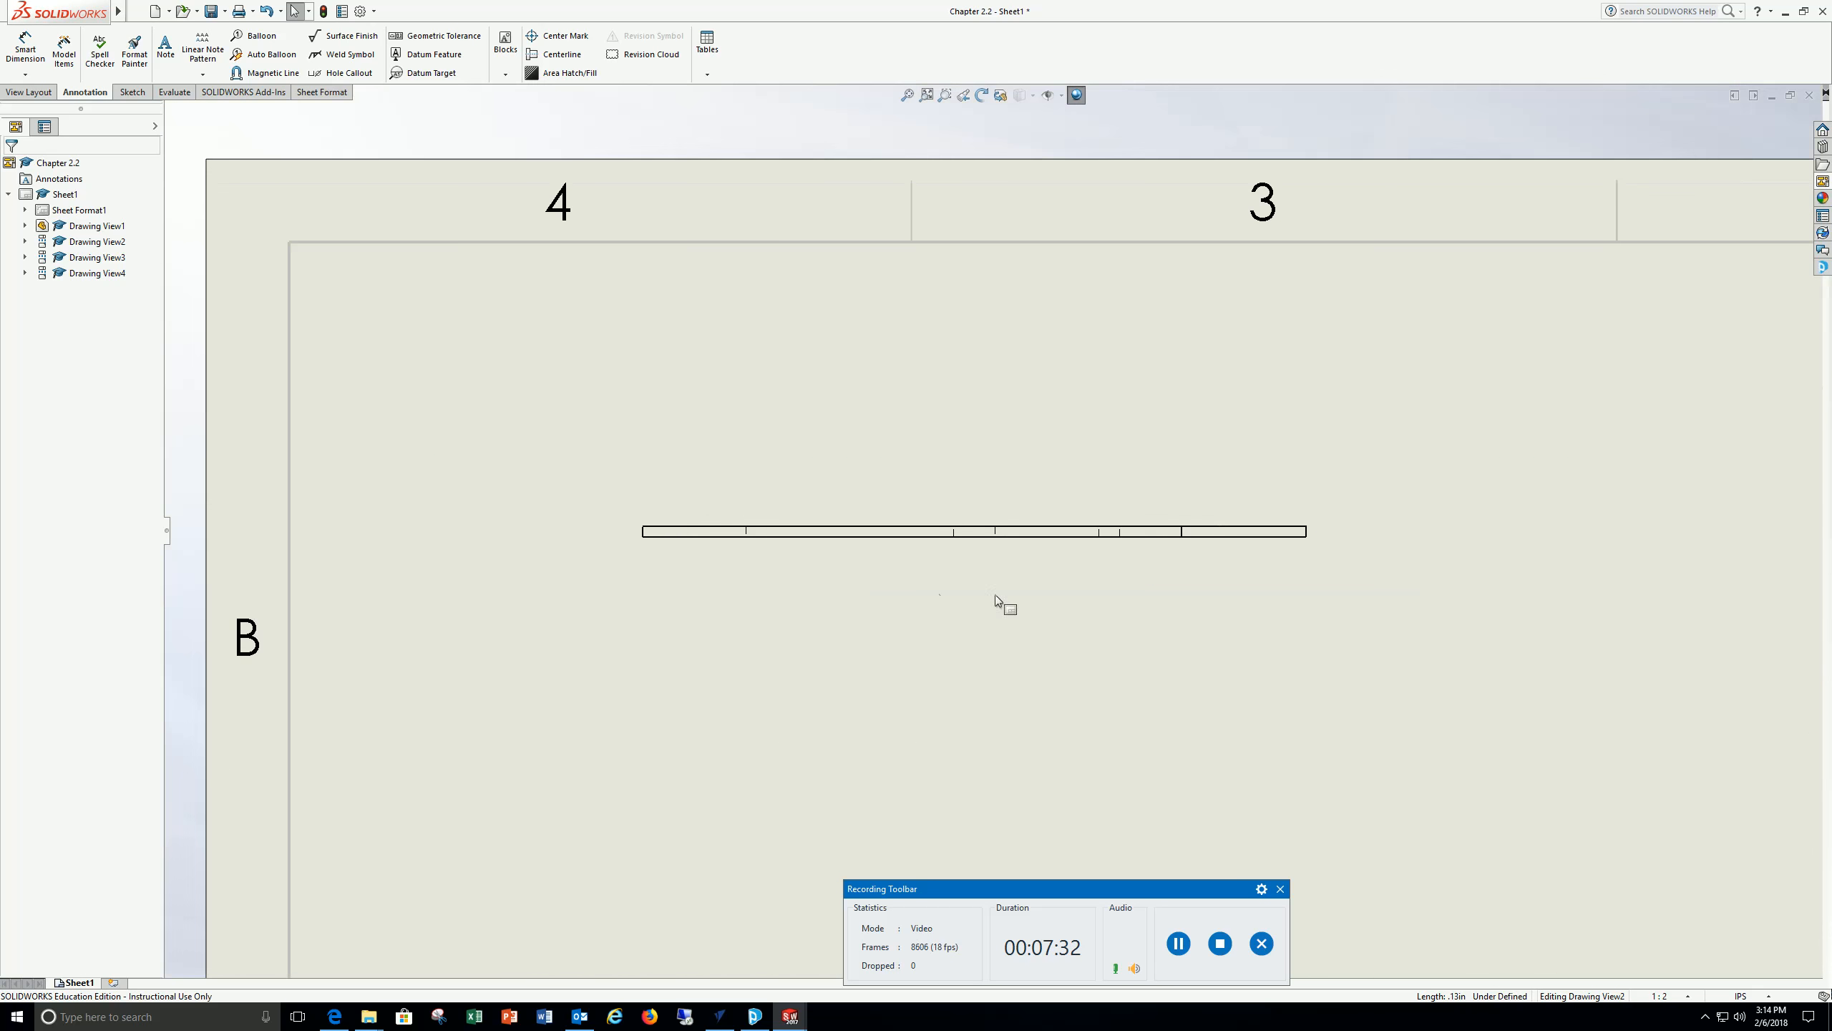
scroll(995, 595, "up", 3)
mouse_move(1022, 642)
middle_mouse_down("ctrl")
mouse_move(1022, 573)
mouse_move(922, 335)
mouse_move(805, 317)
middle_mouse_up("ctrl")
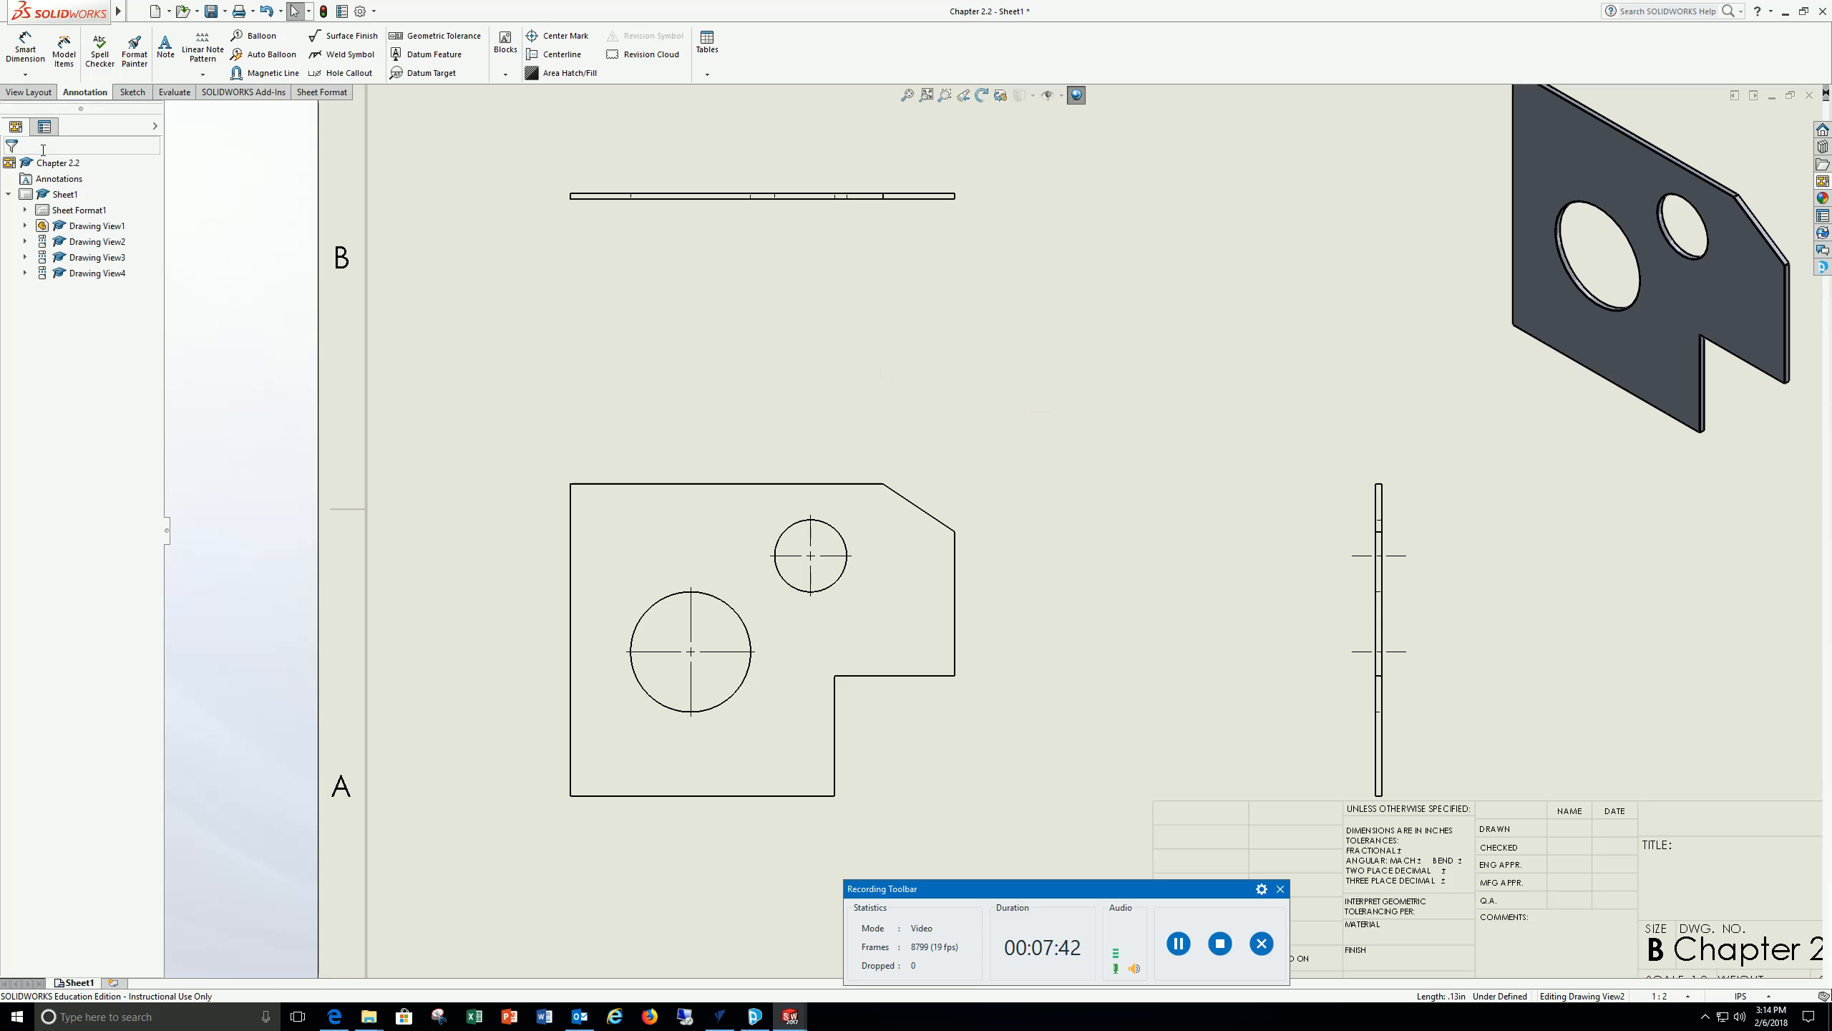
Dimension the diameters of the large and small holes in the front view, with the text below and beside each hole
left_click(19, 51)
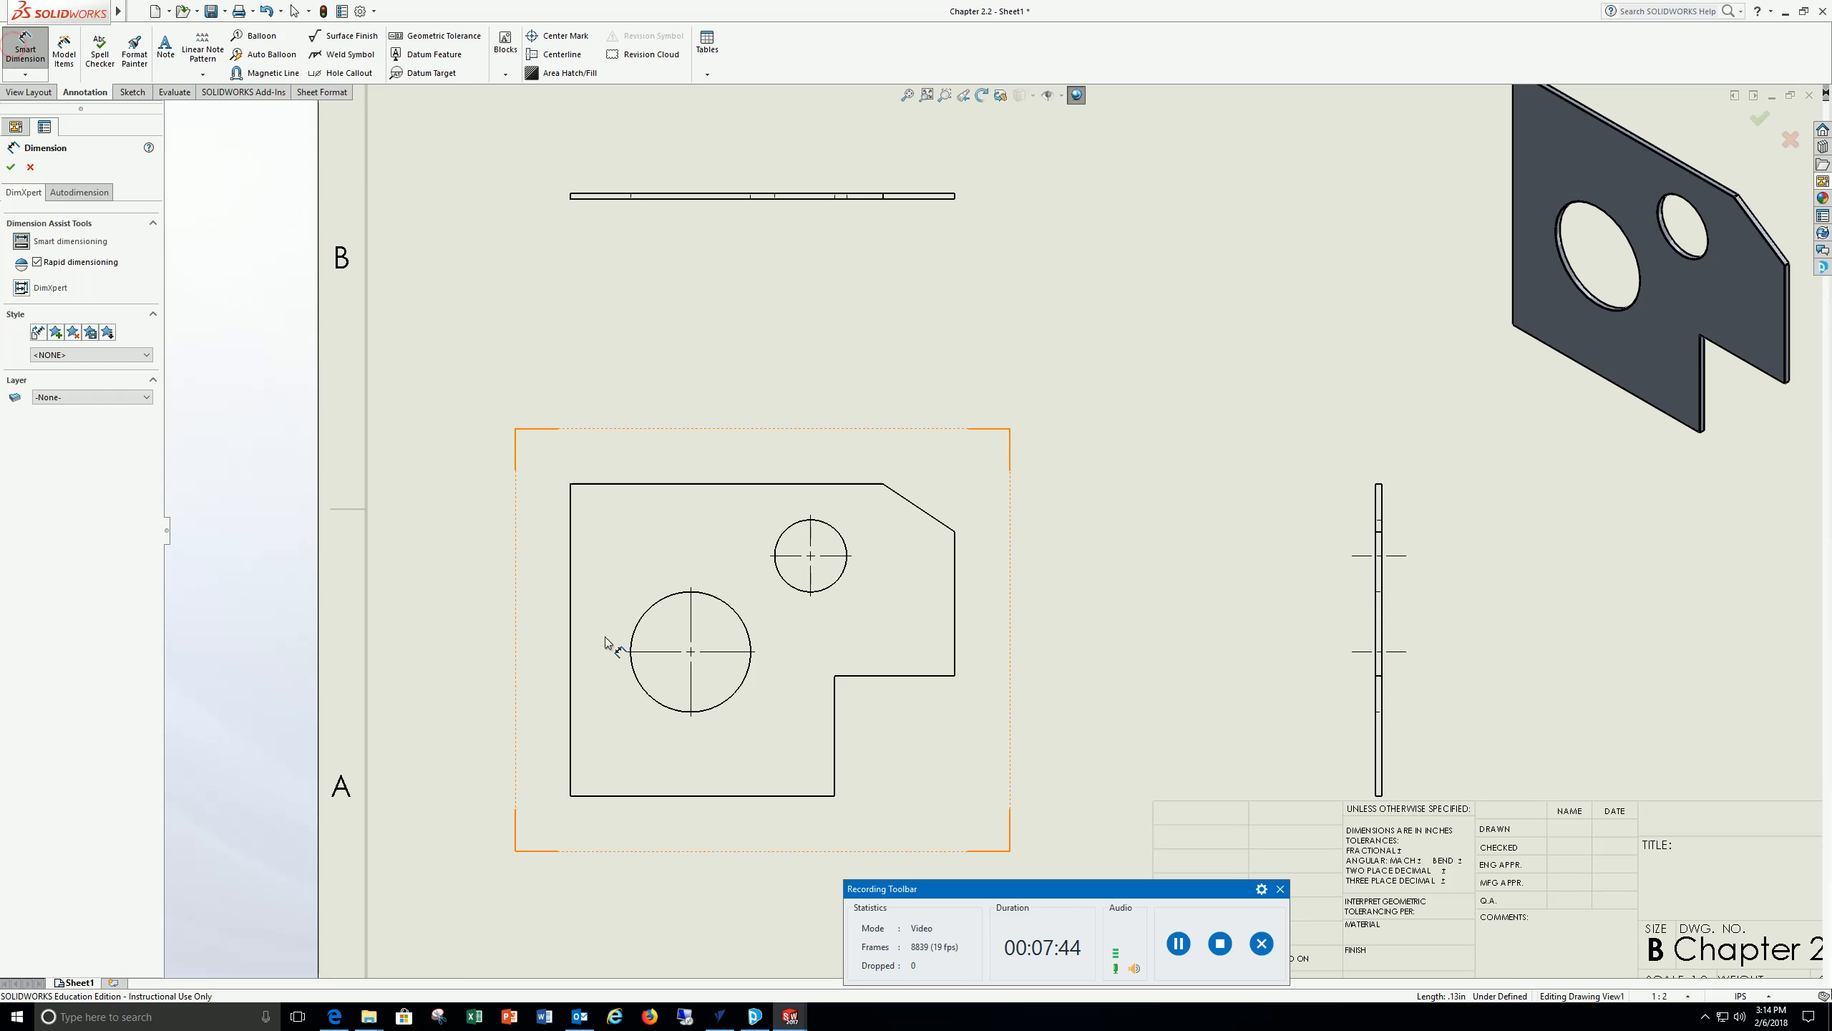
left_click(727, 700)
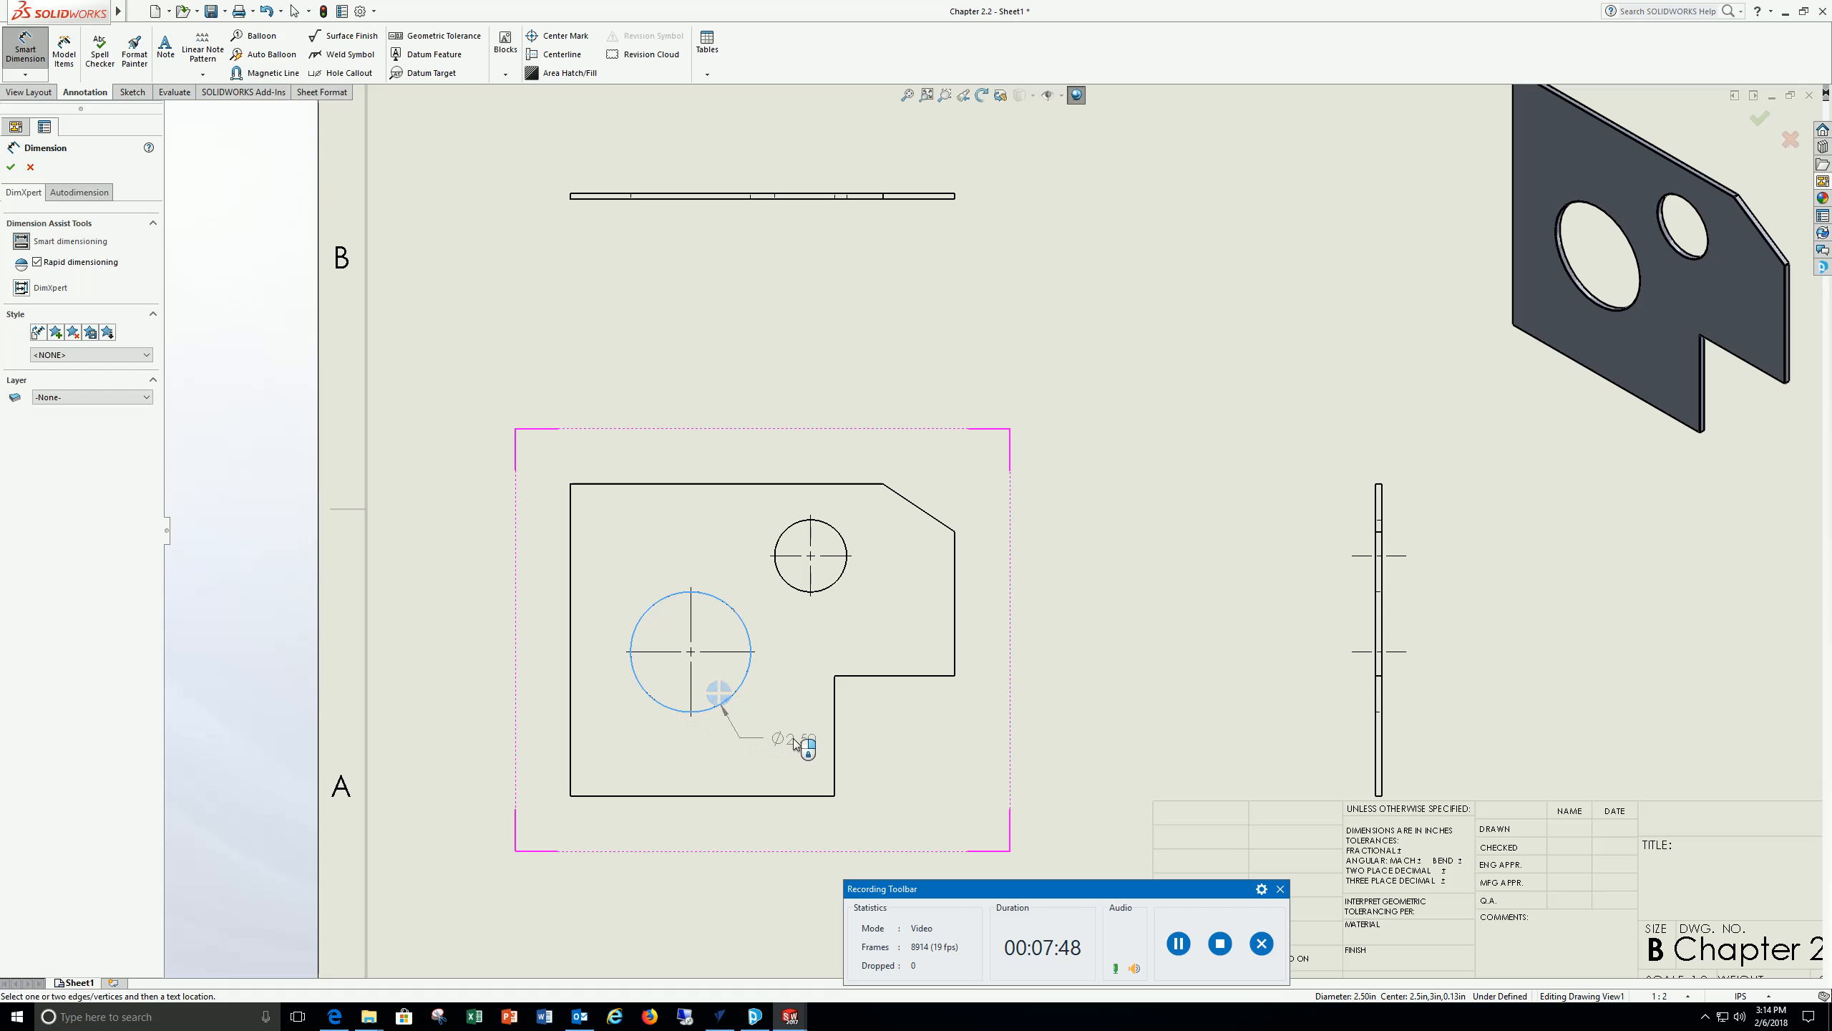
left_click(793, 738)
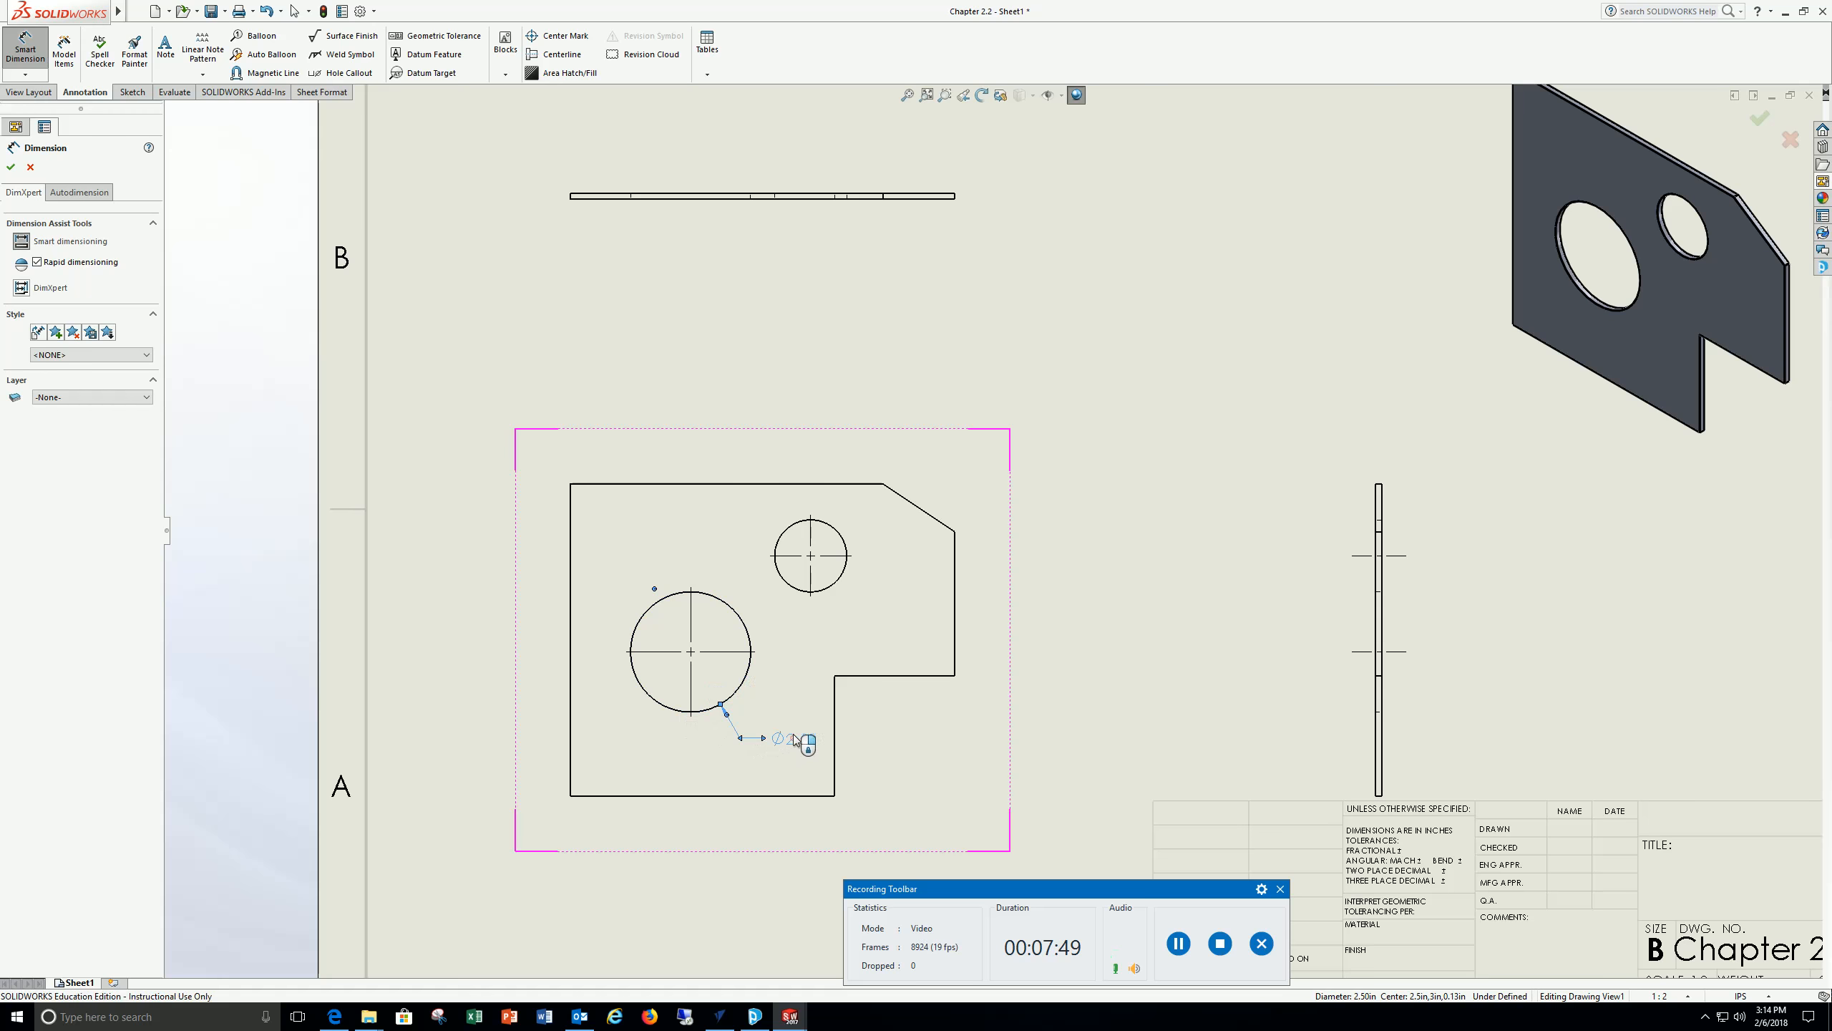
left_click(11, 167)
left_click(25, 47)
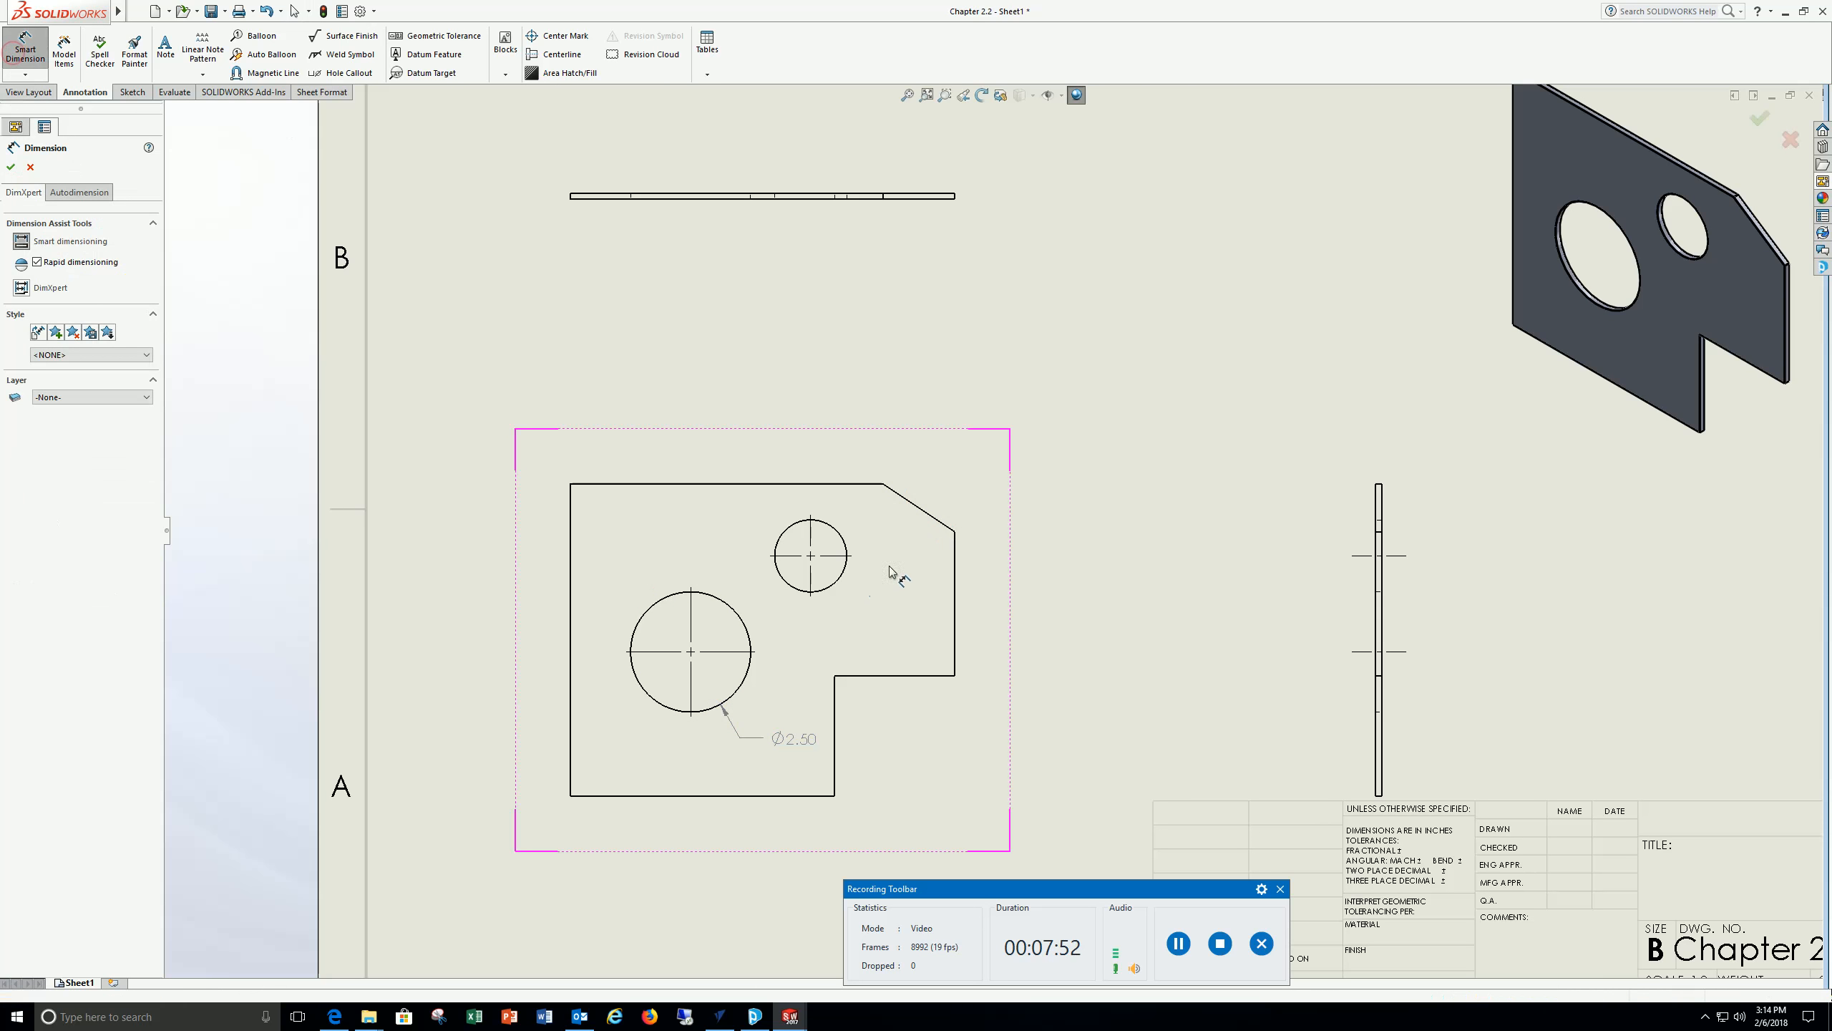
left_click(830, 589)
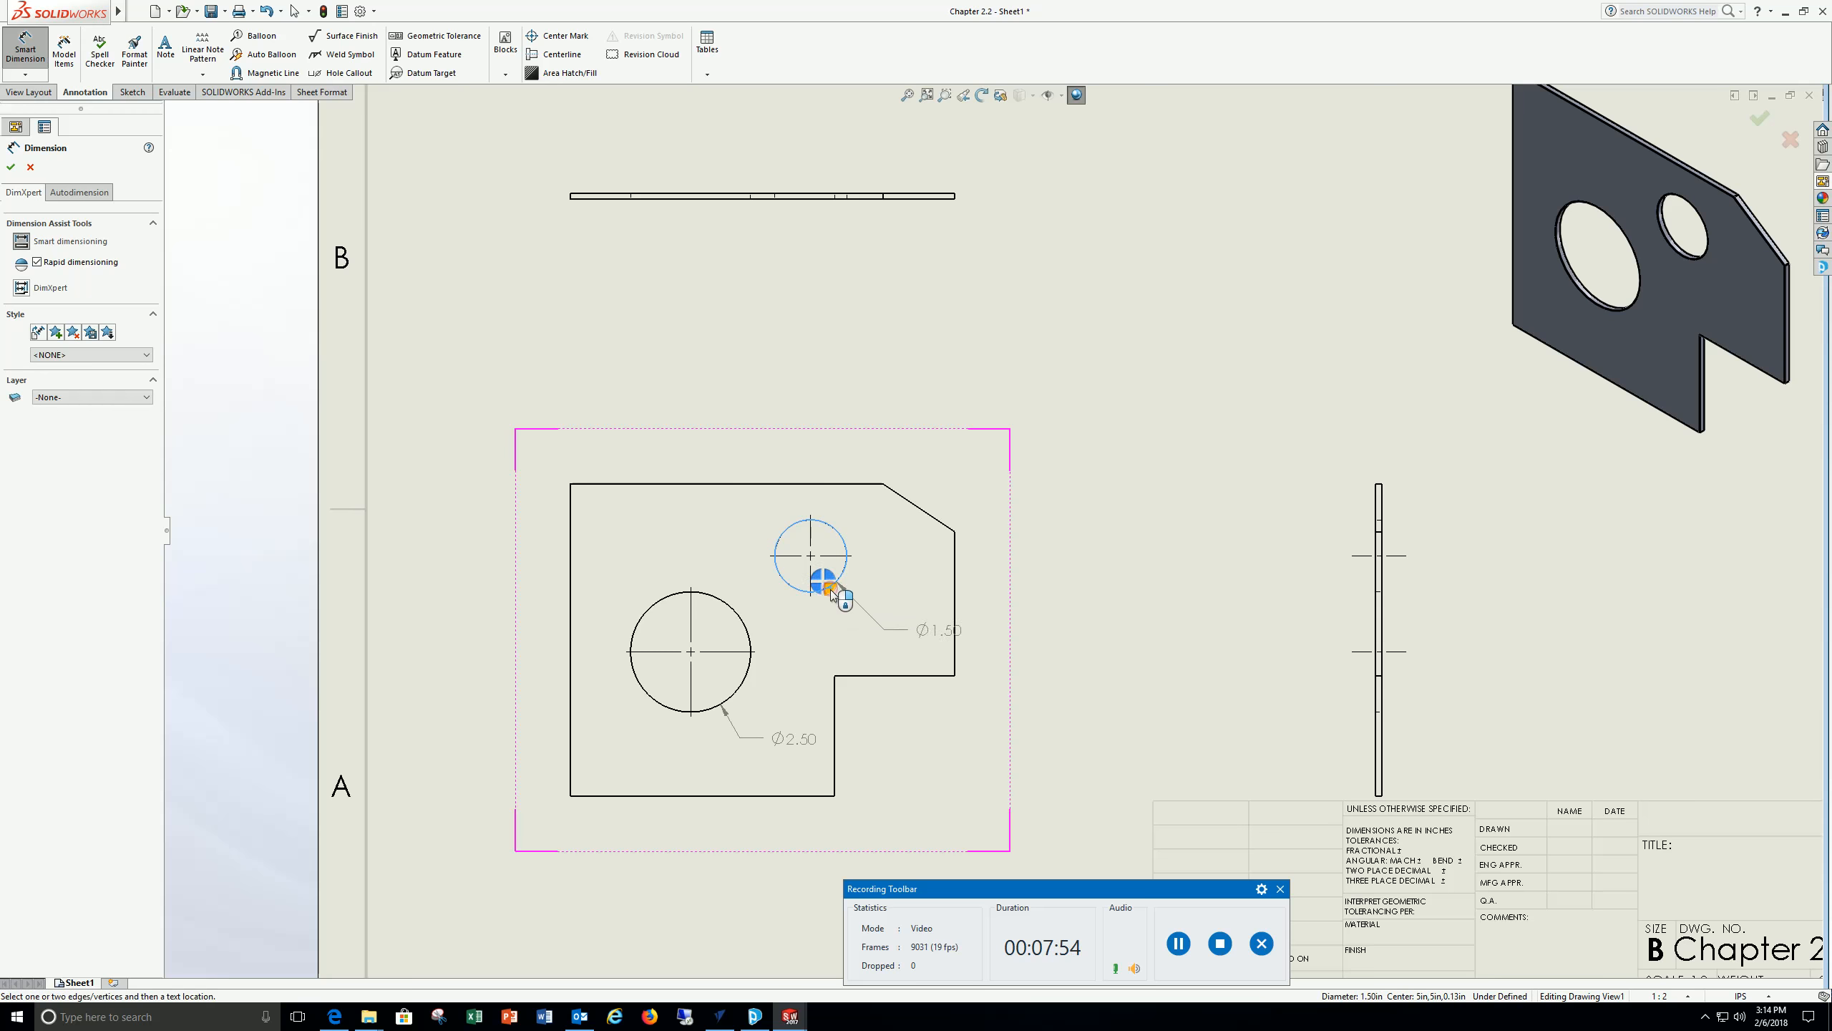
left_click(891, 626)
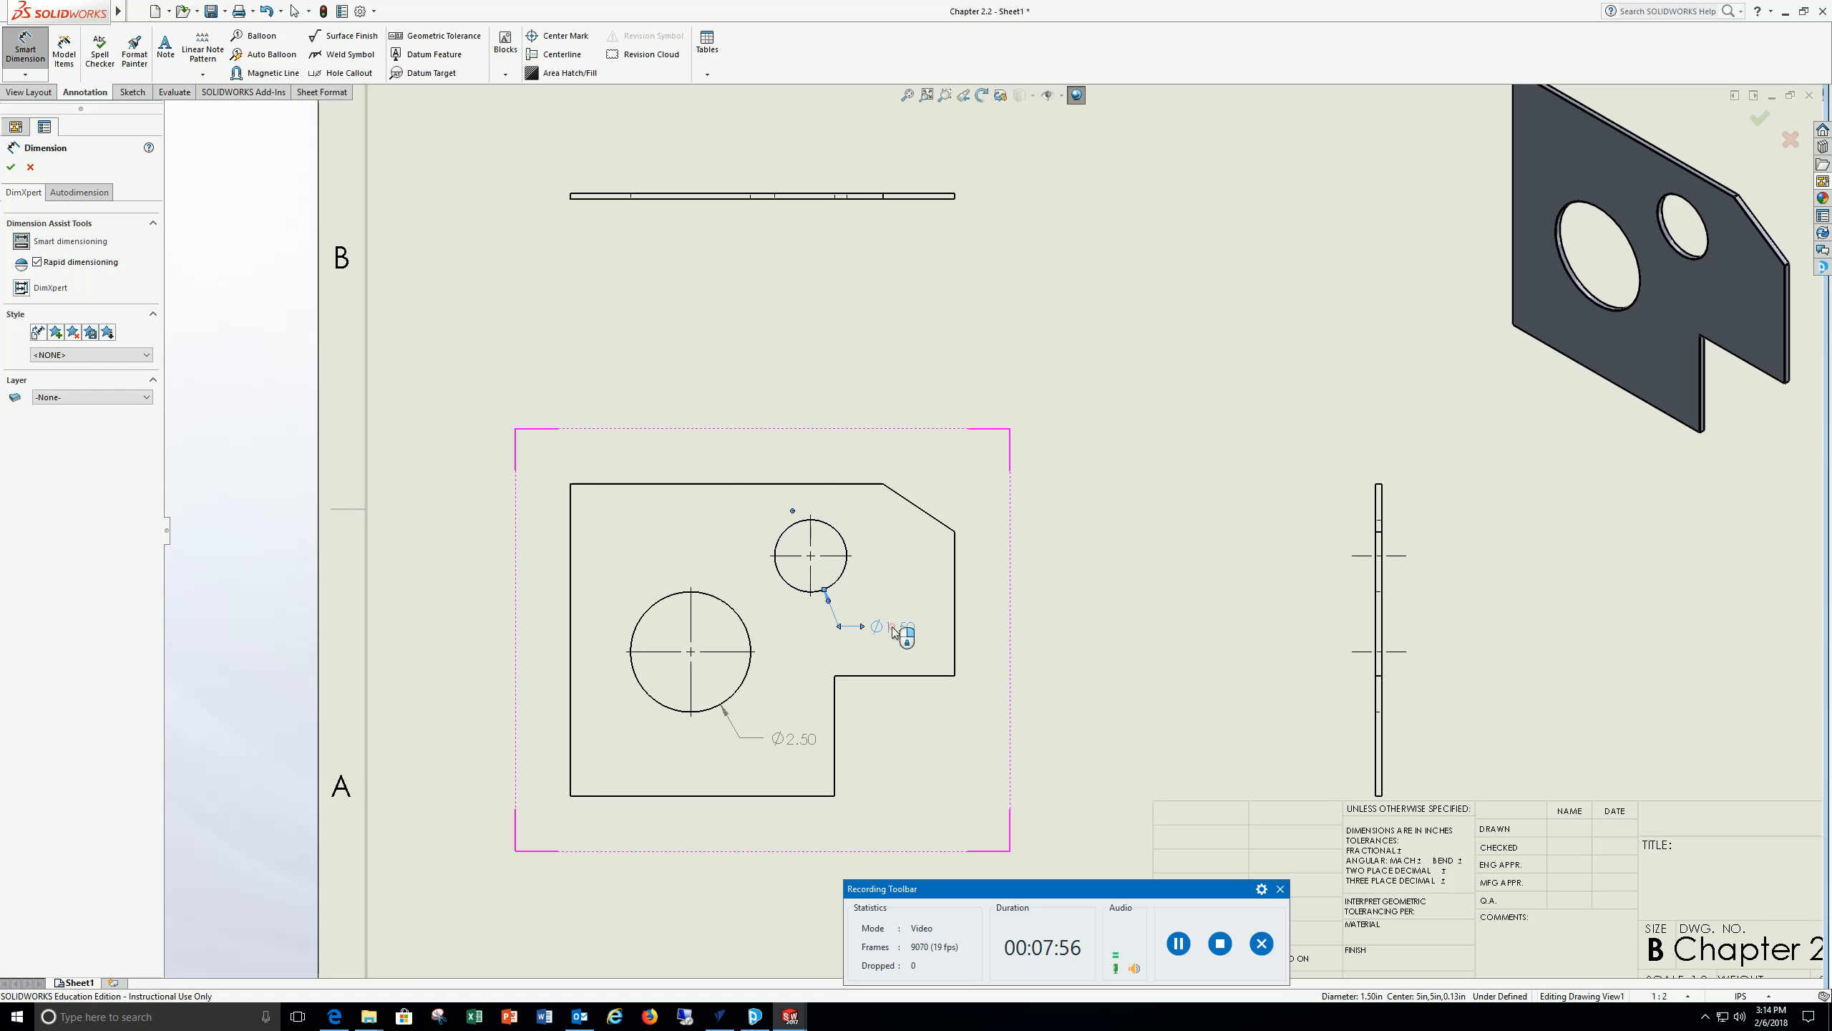
left_click(18, 53)
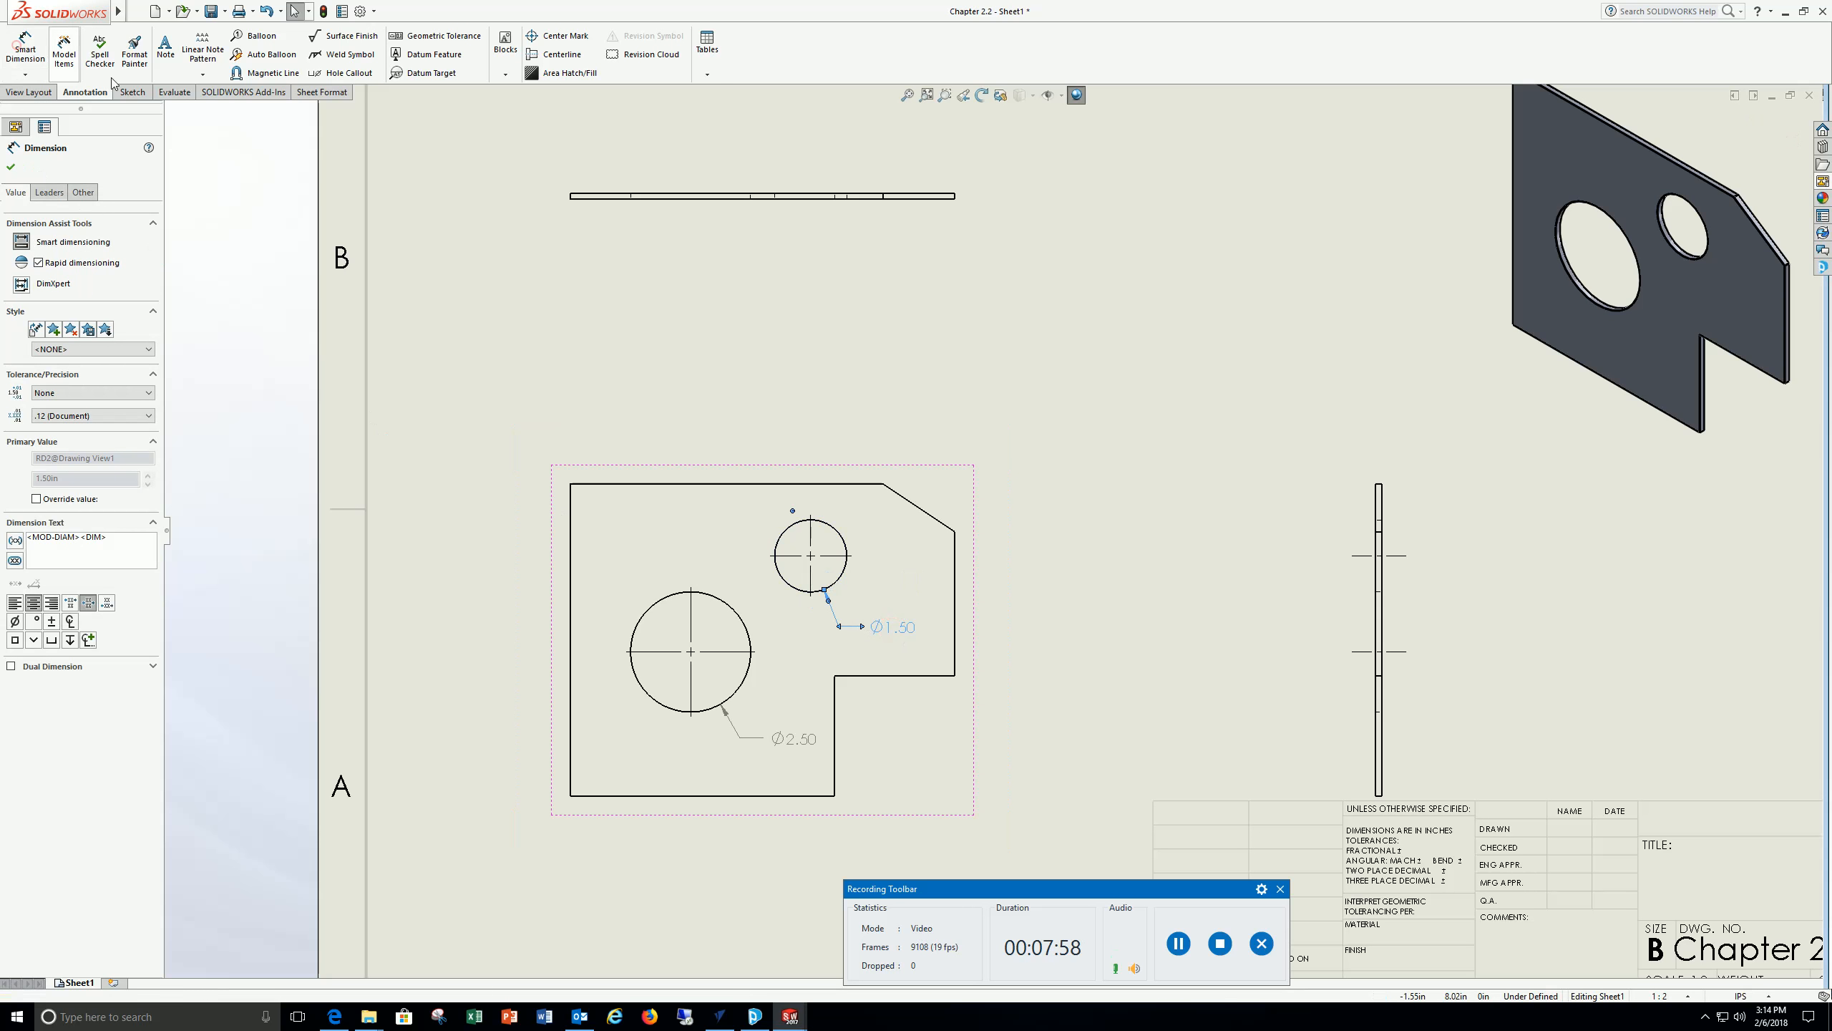
left_click(569, 592)
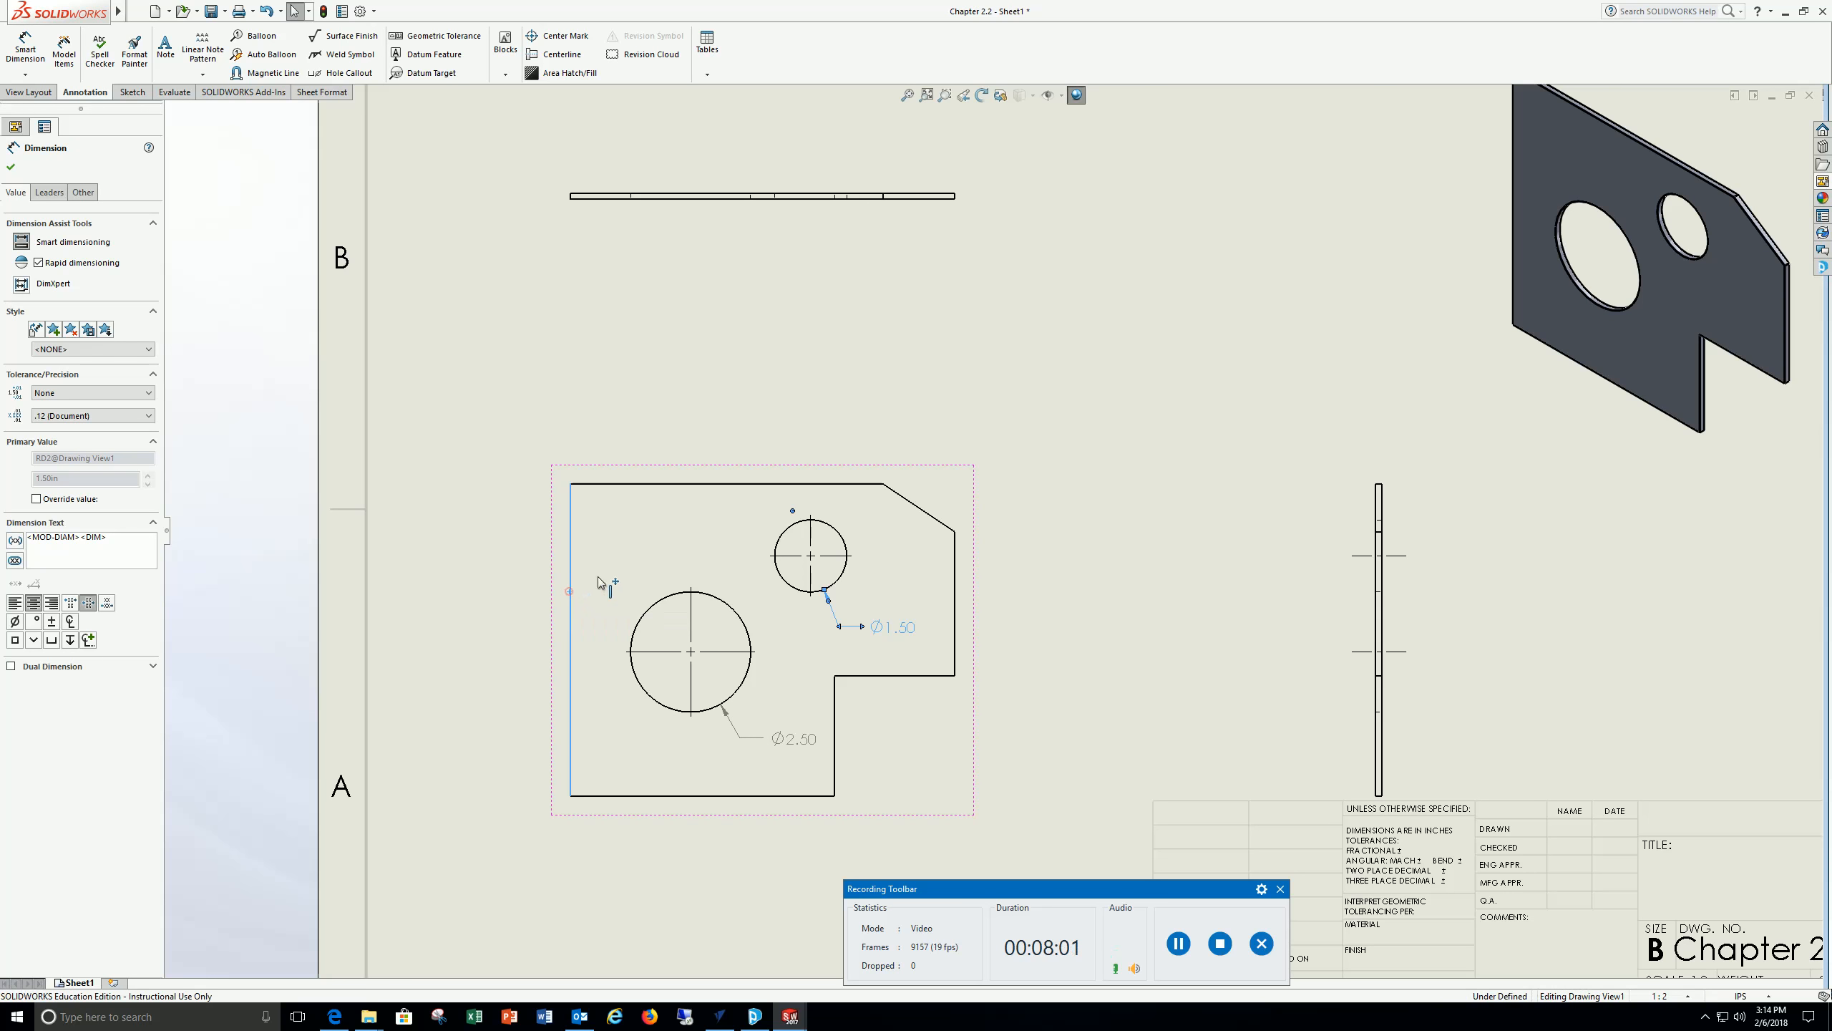
left_click(811, 557)
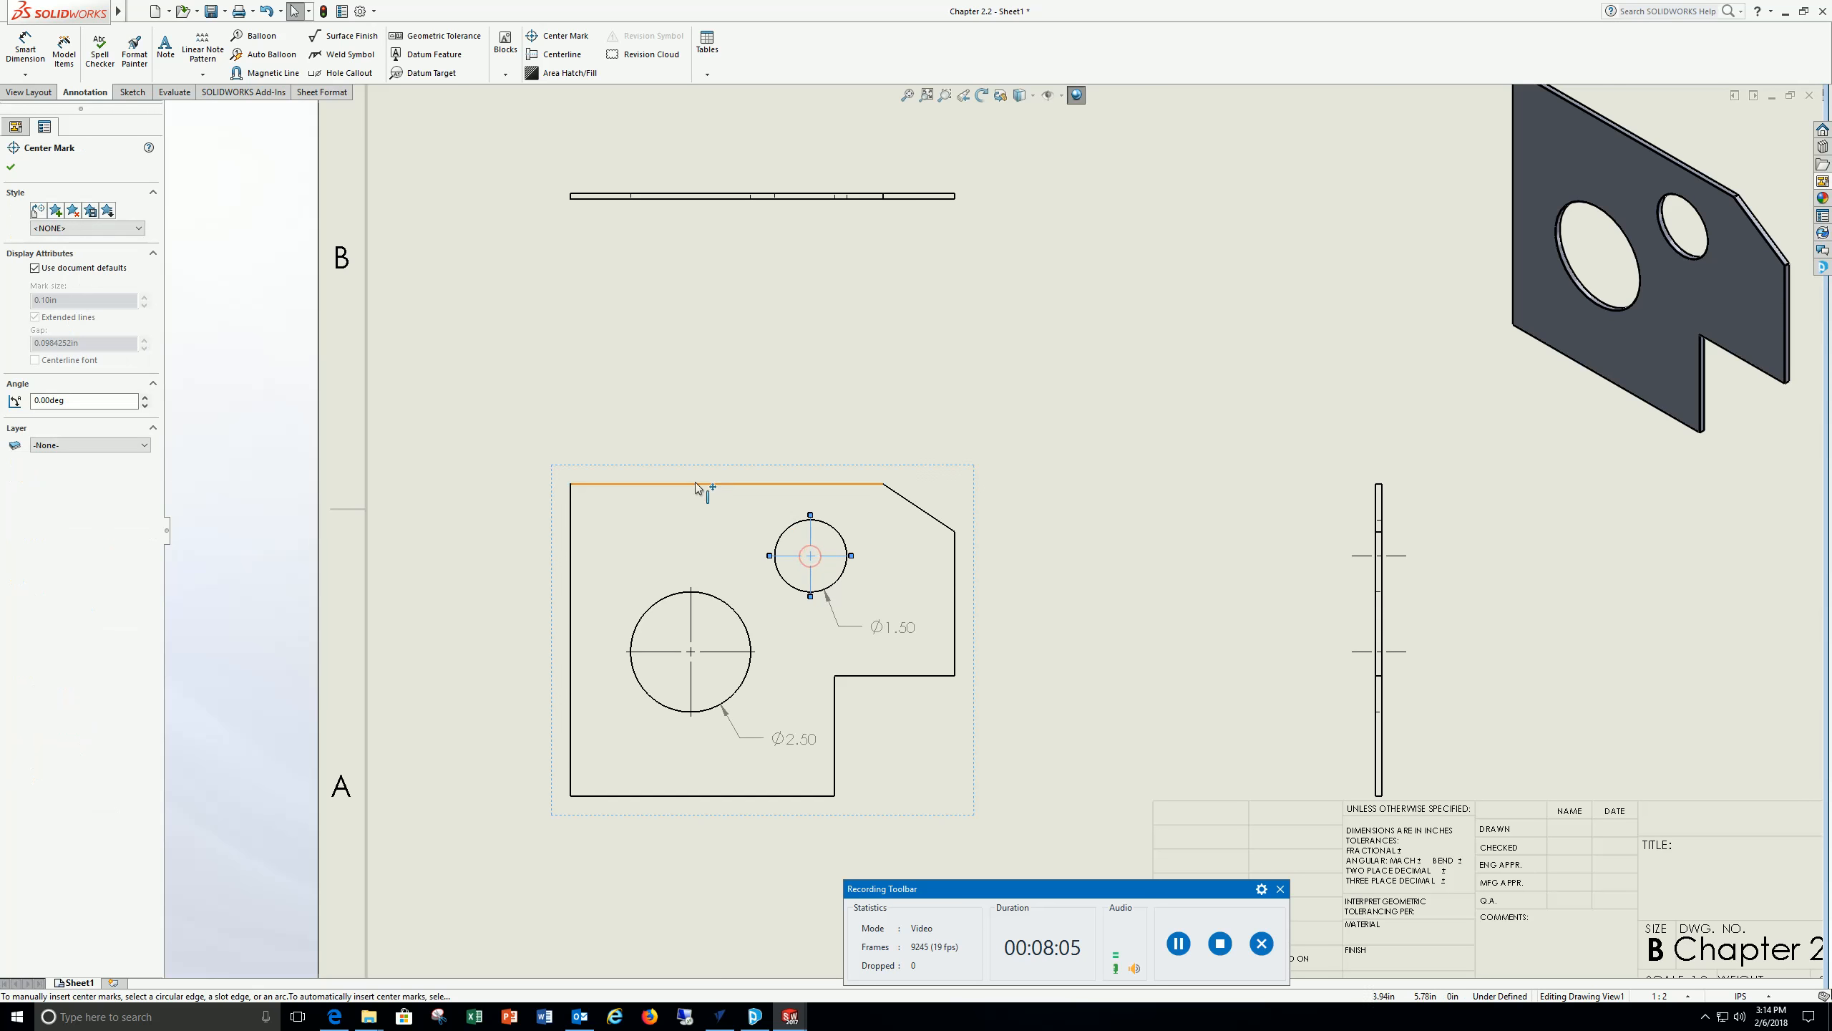
left_click(573, 525)
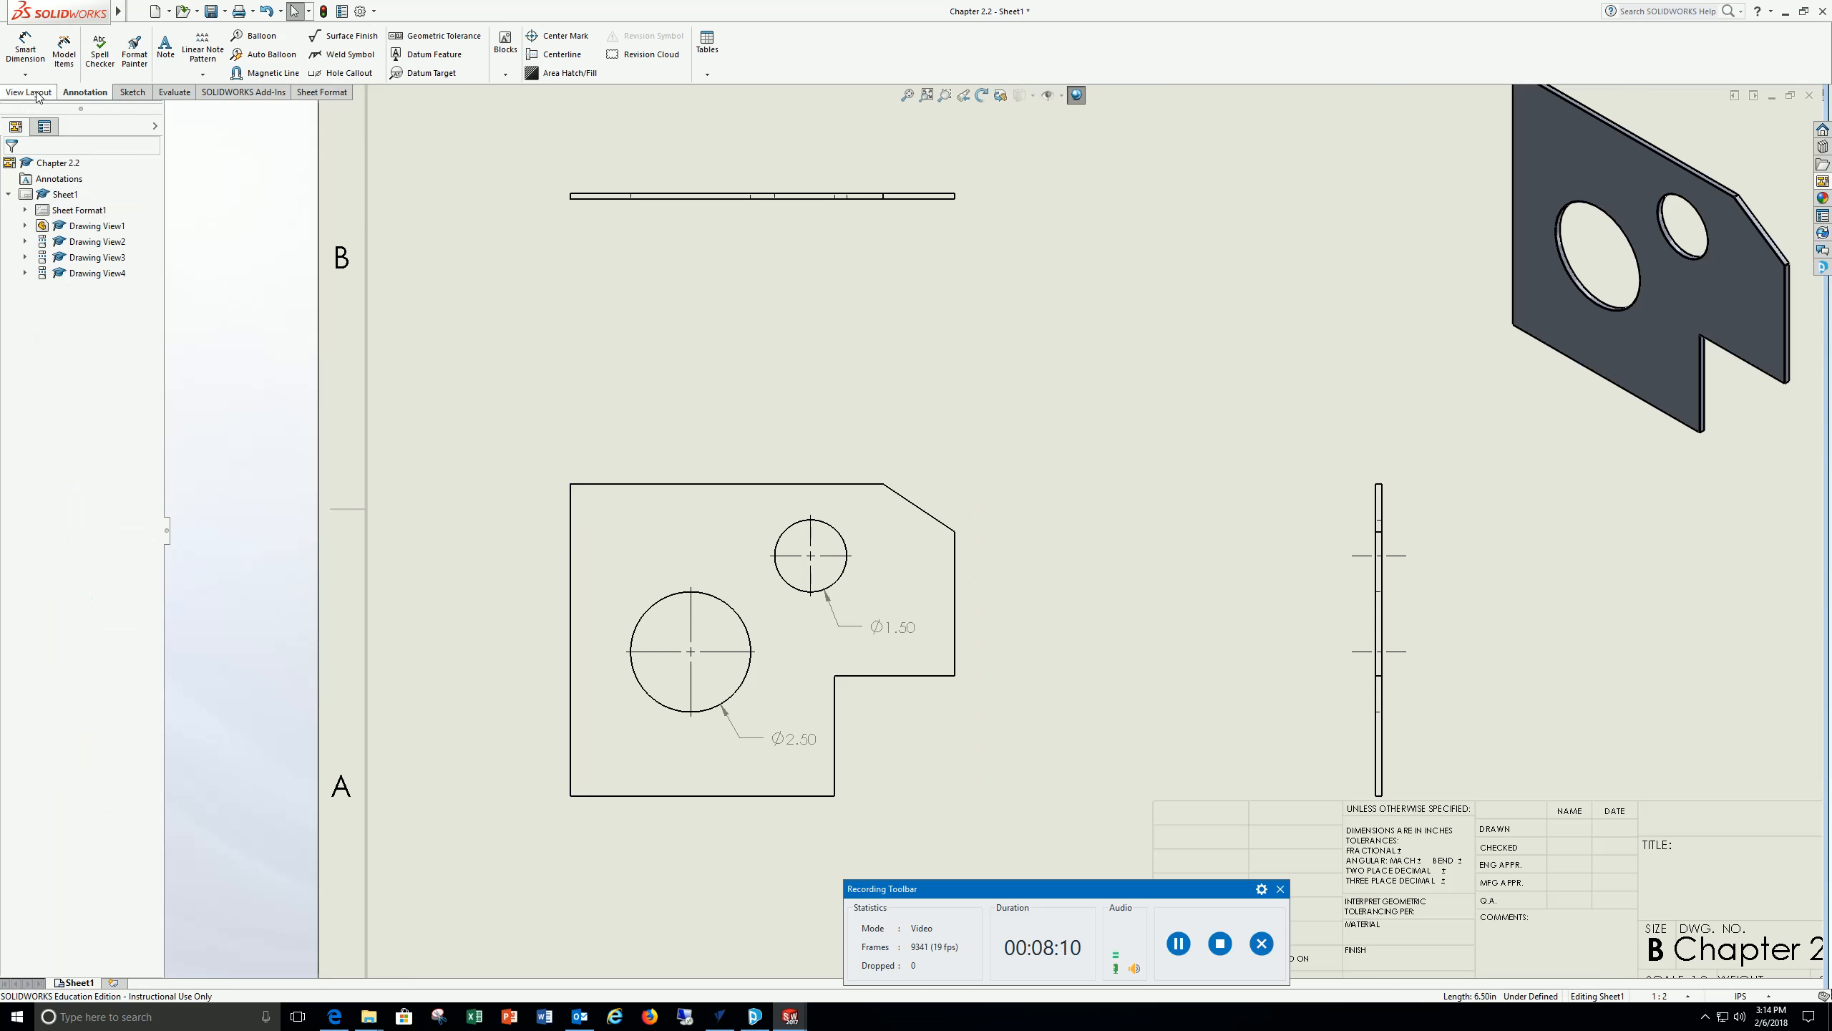
Dimension the horizontal distance from the front view's left edge to the small hole's center, placed above the view
left_click(26, 51)
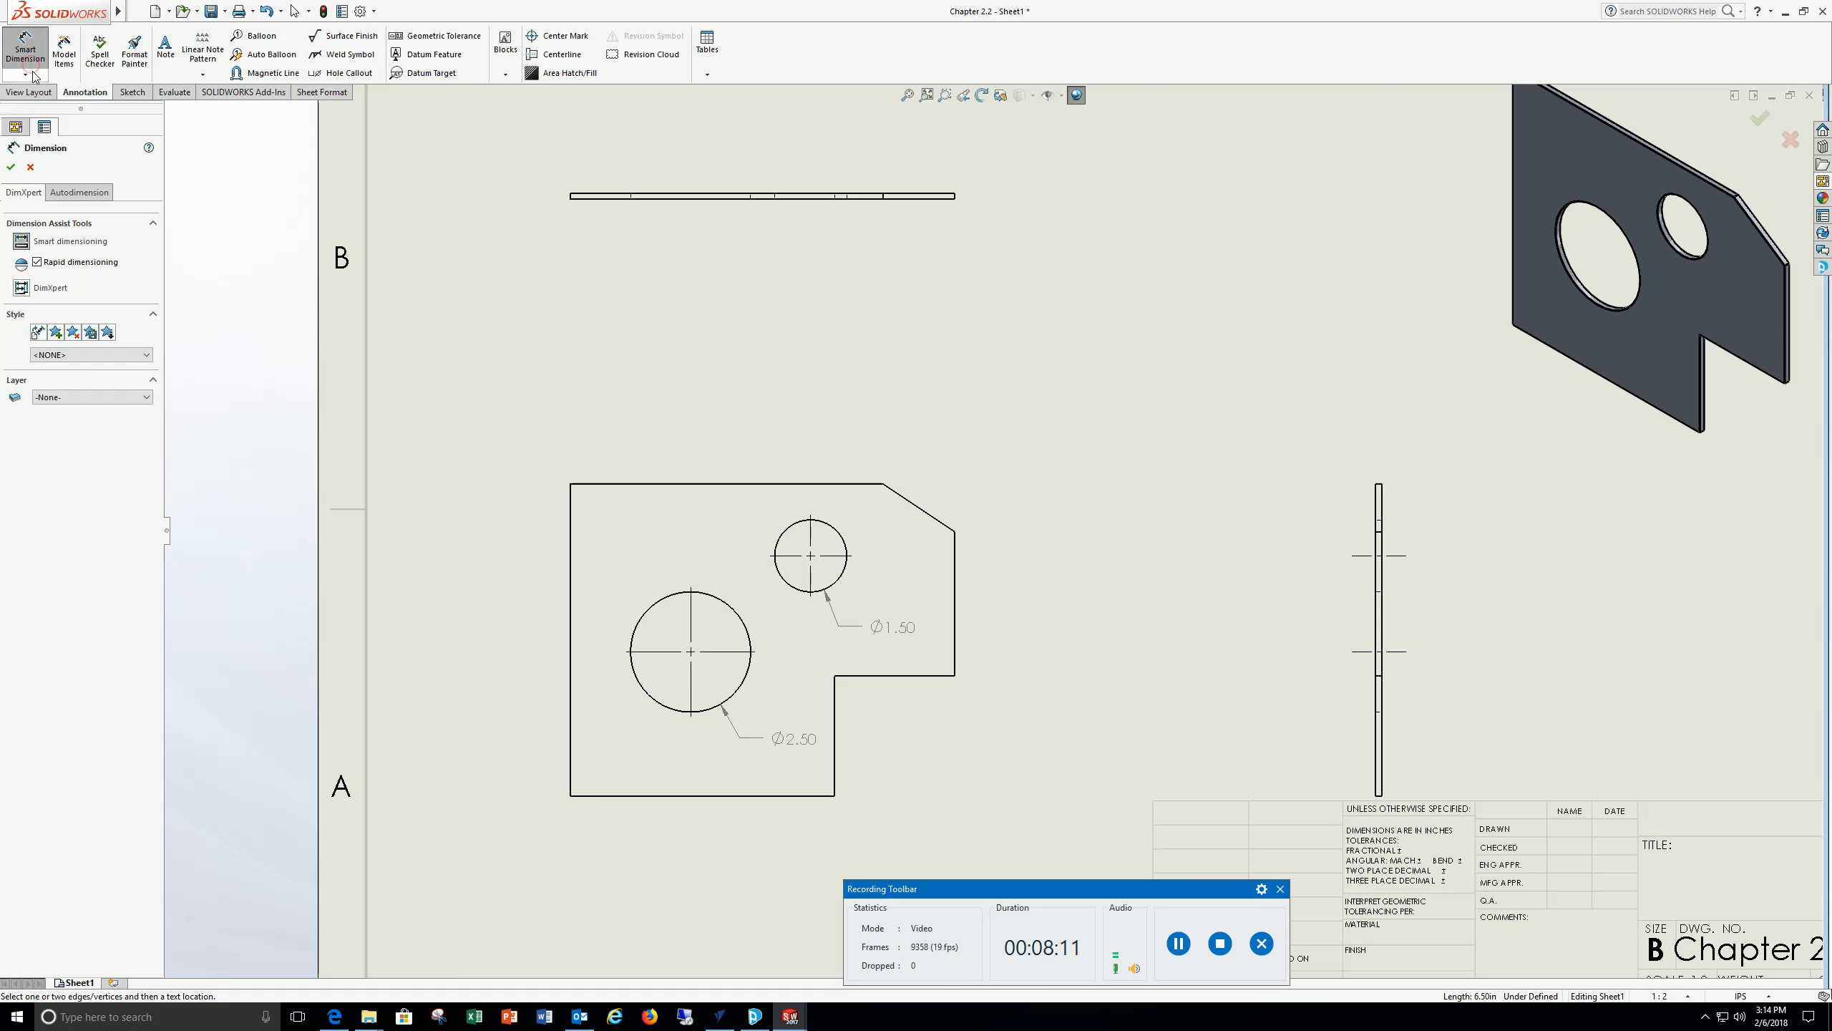
left_click(572, 552)
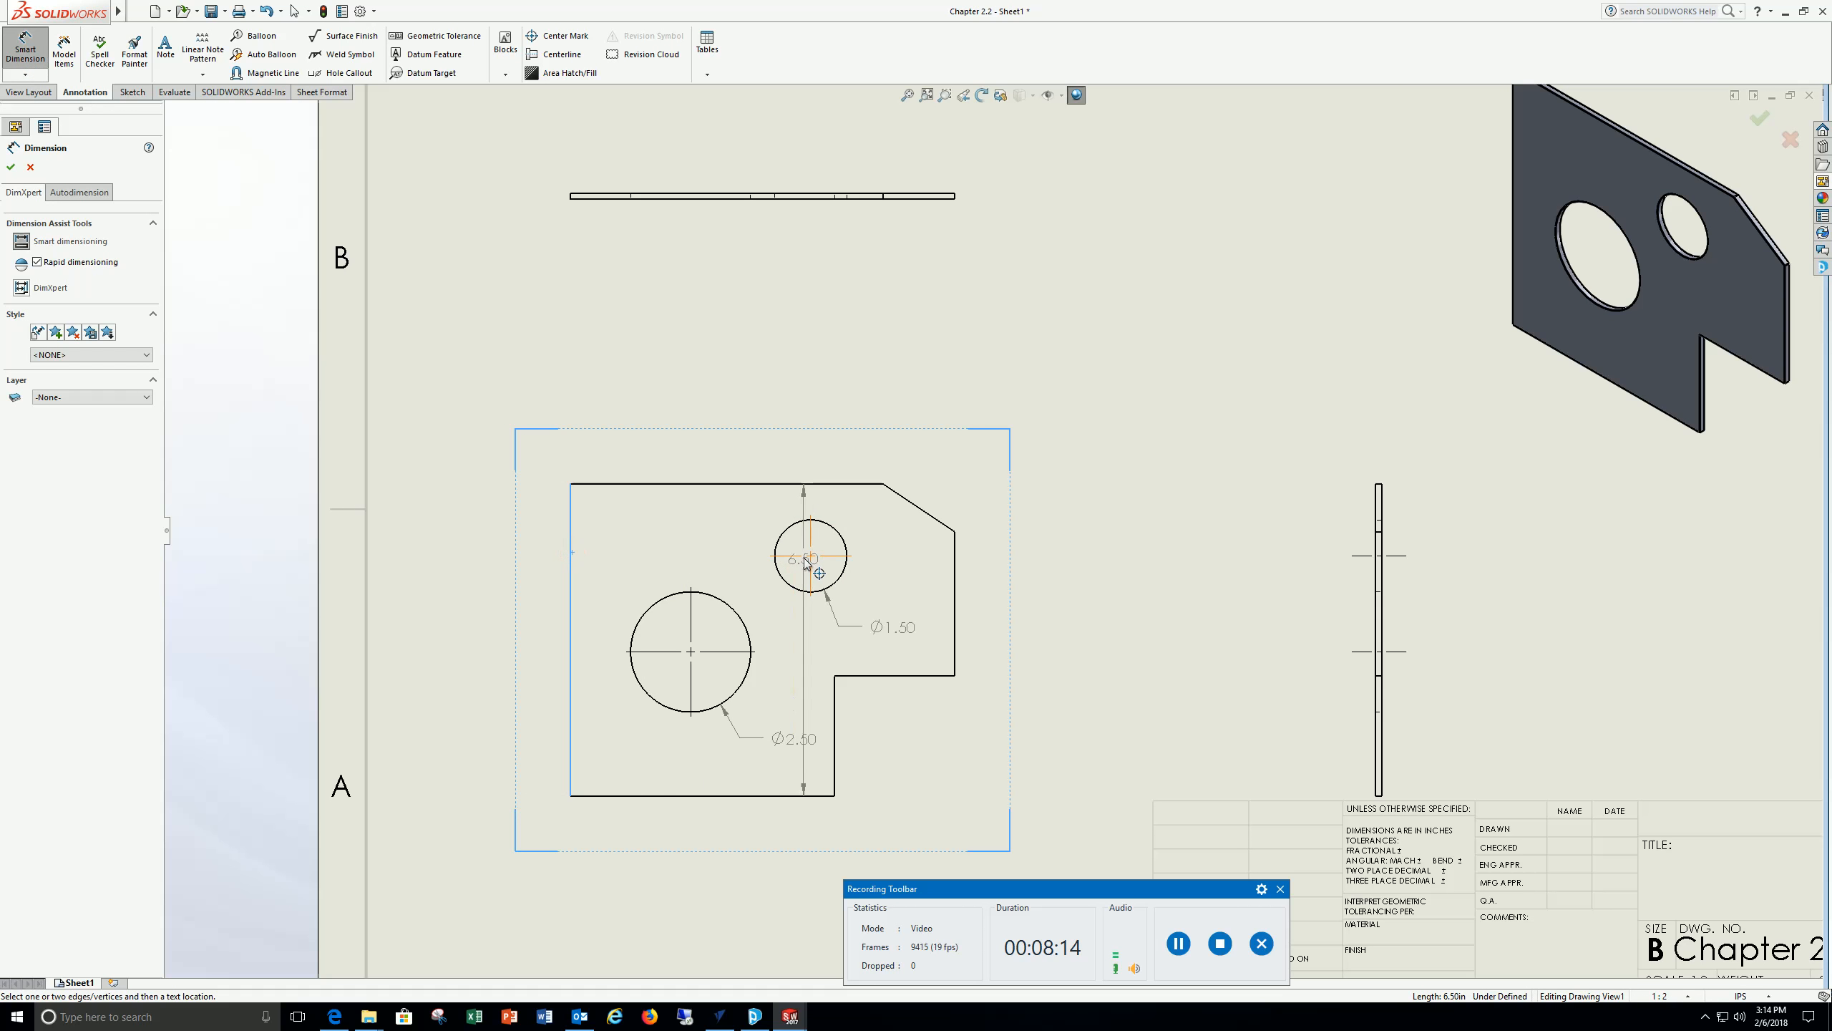
left_click(813, 561)
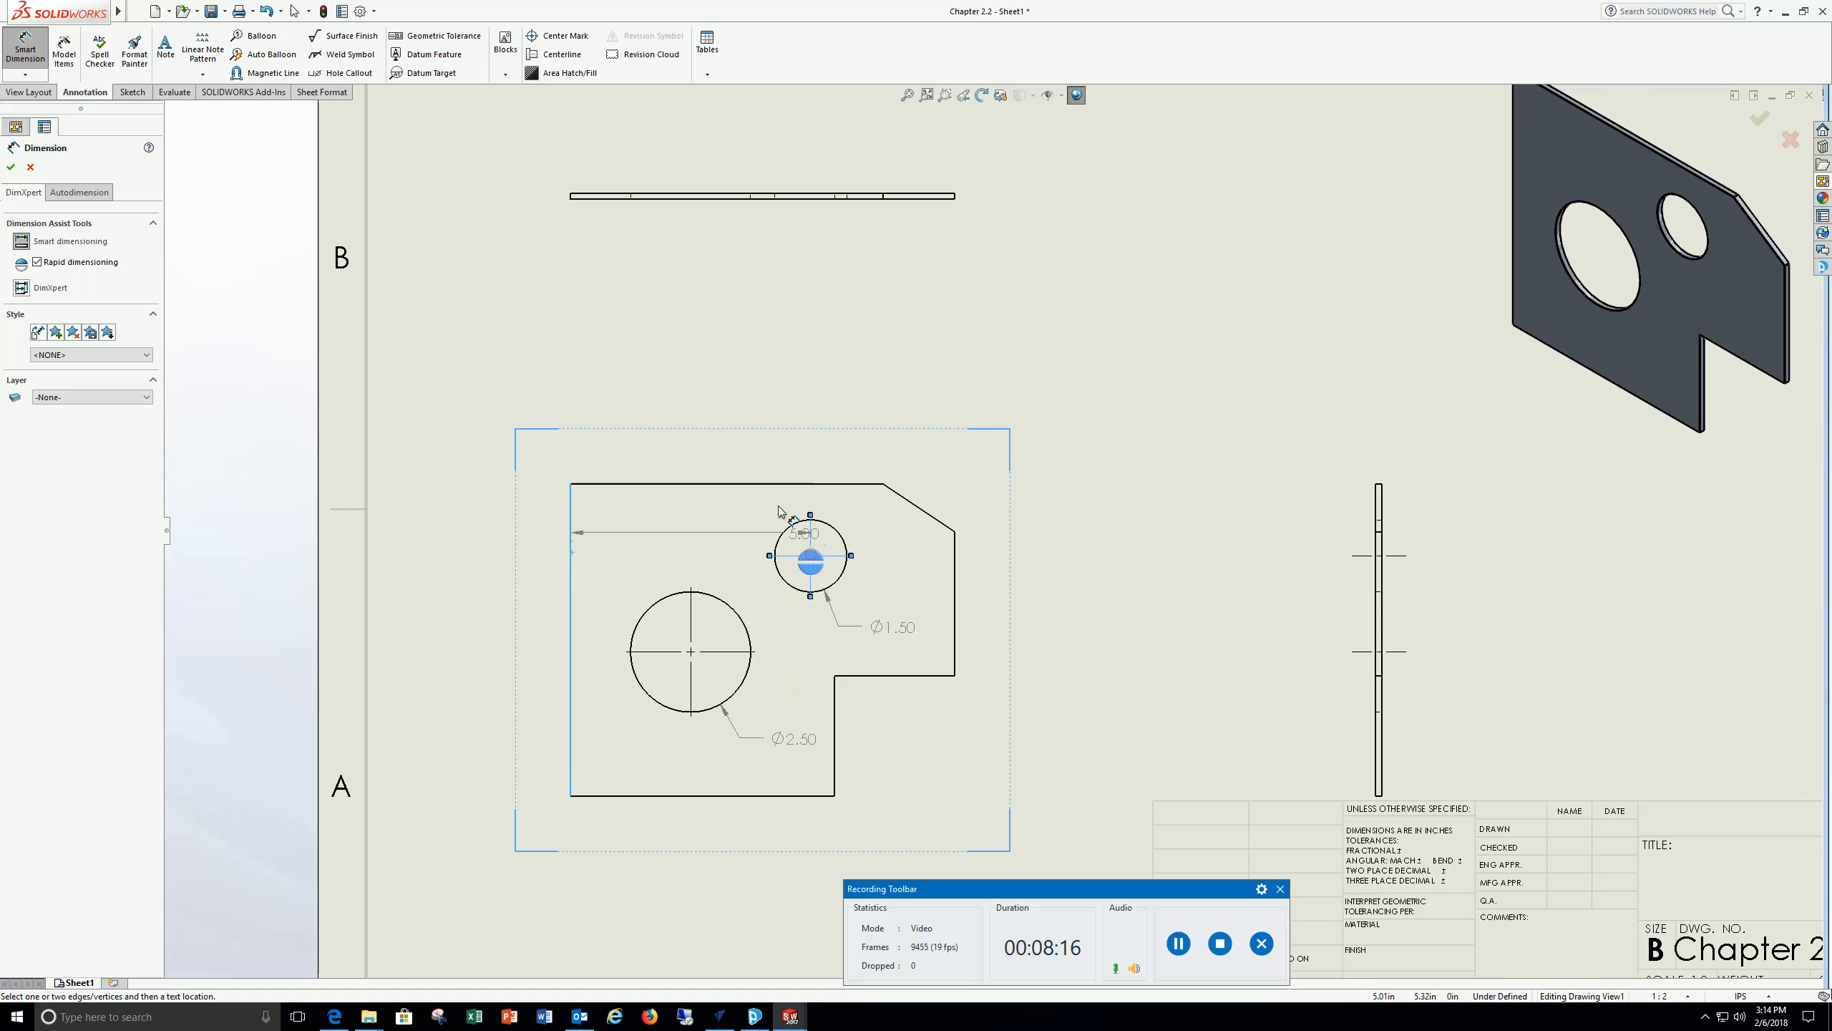
left_click(695, 447)
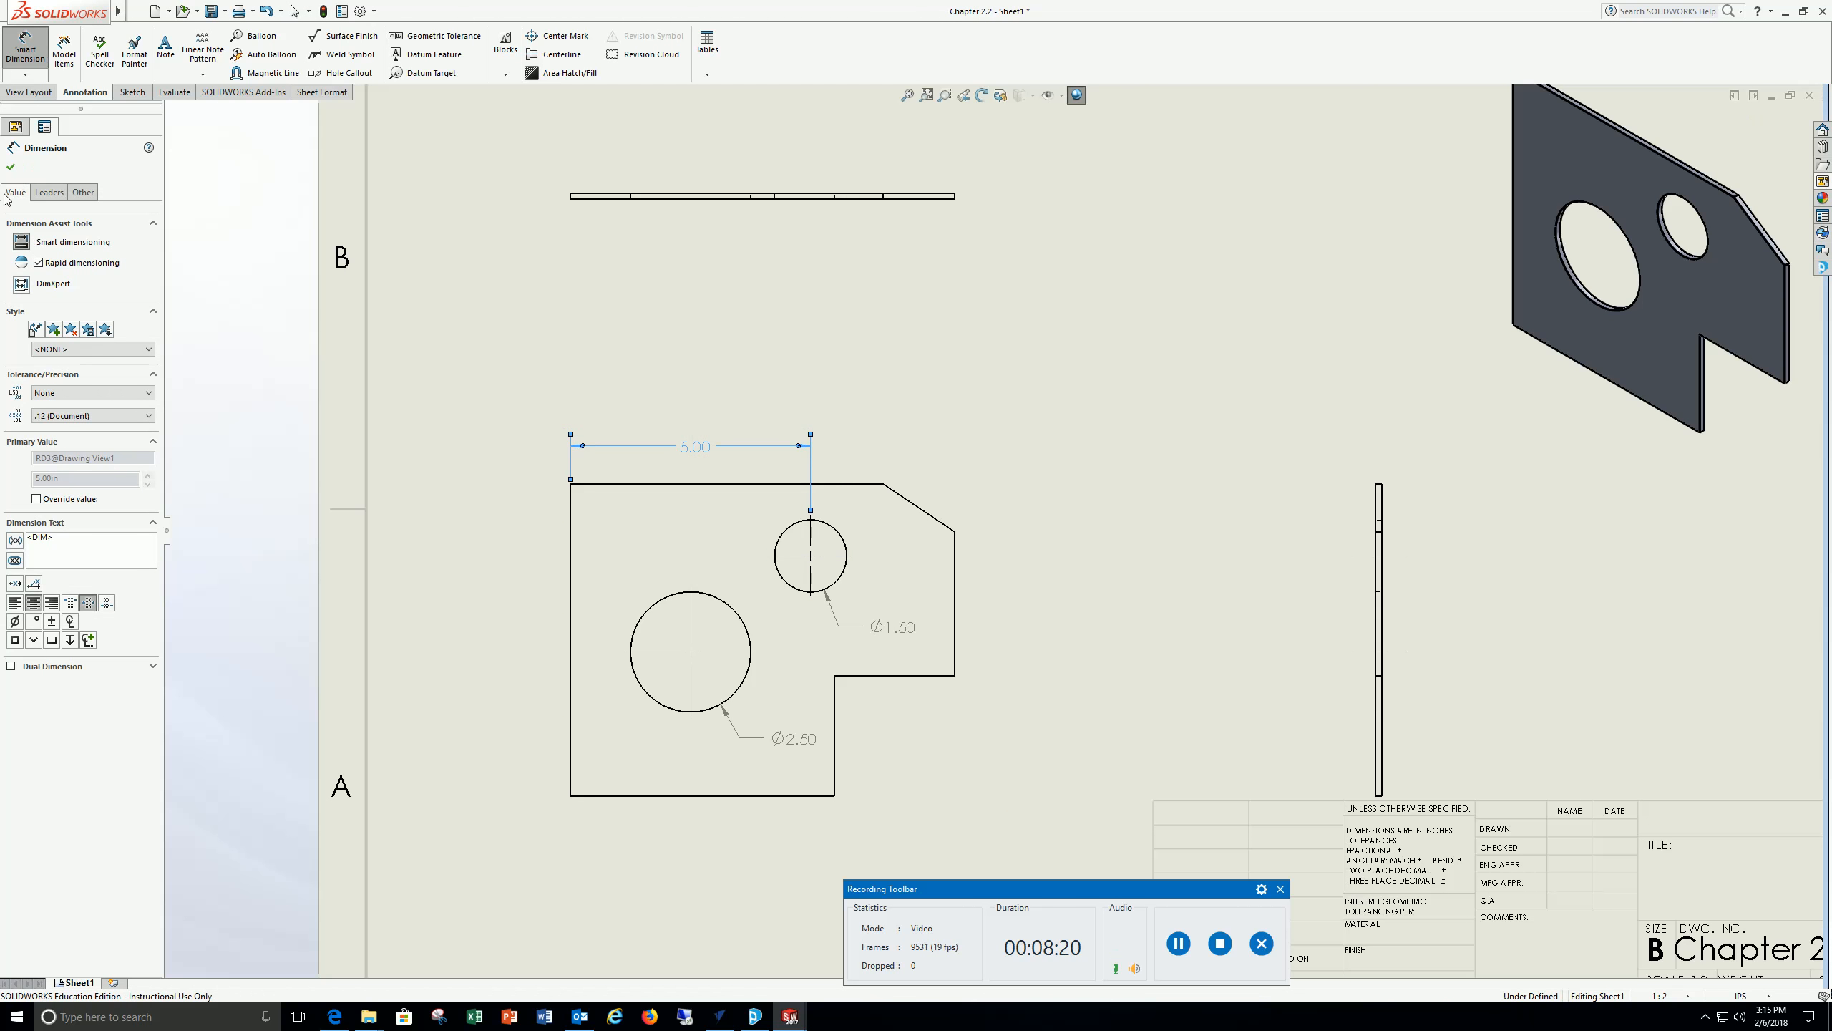
Dimension the vertical distance from the front view's top edge to the small hole's center, placed left of the view
left_click(791, 562)
left_click(777, 483)
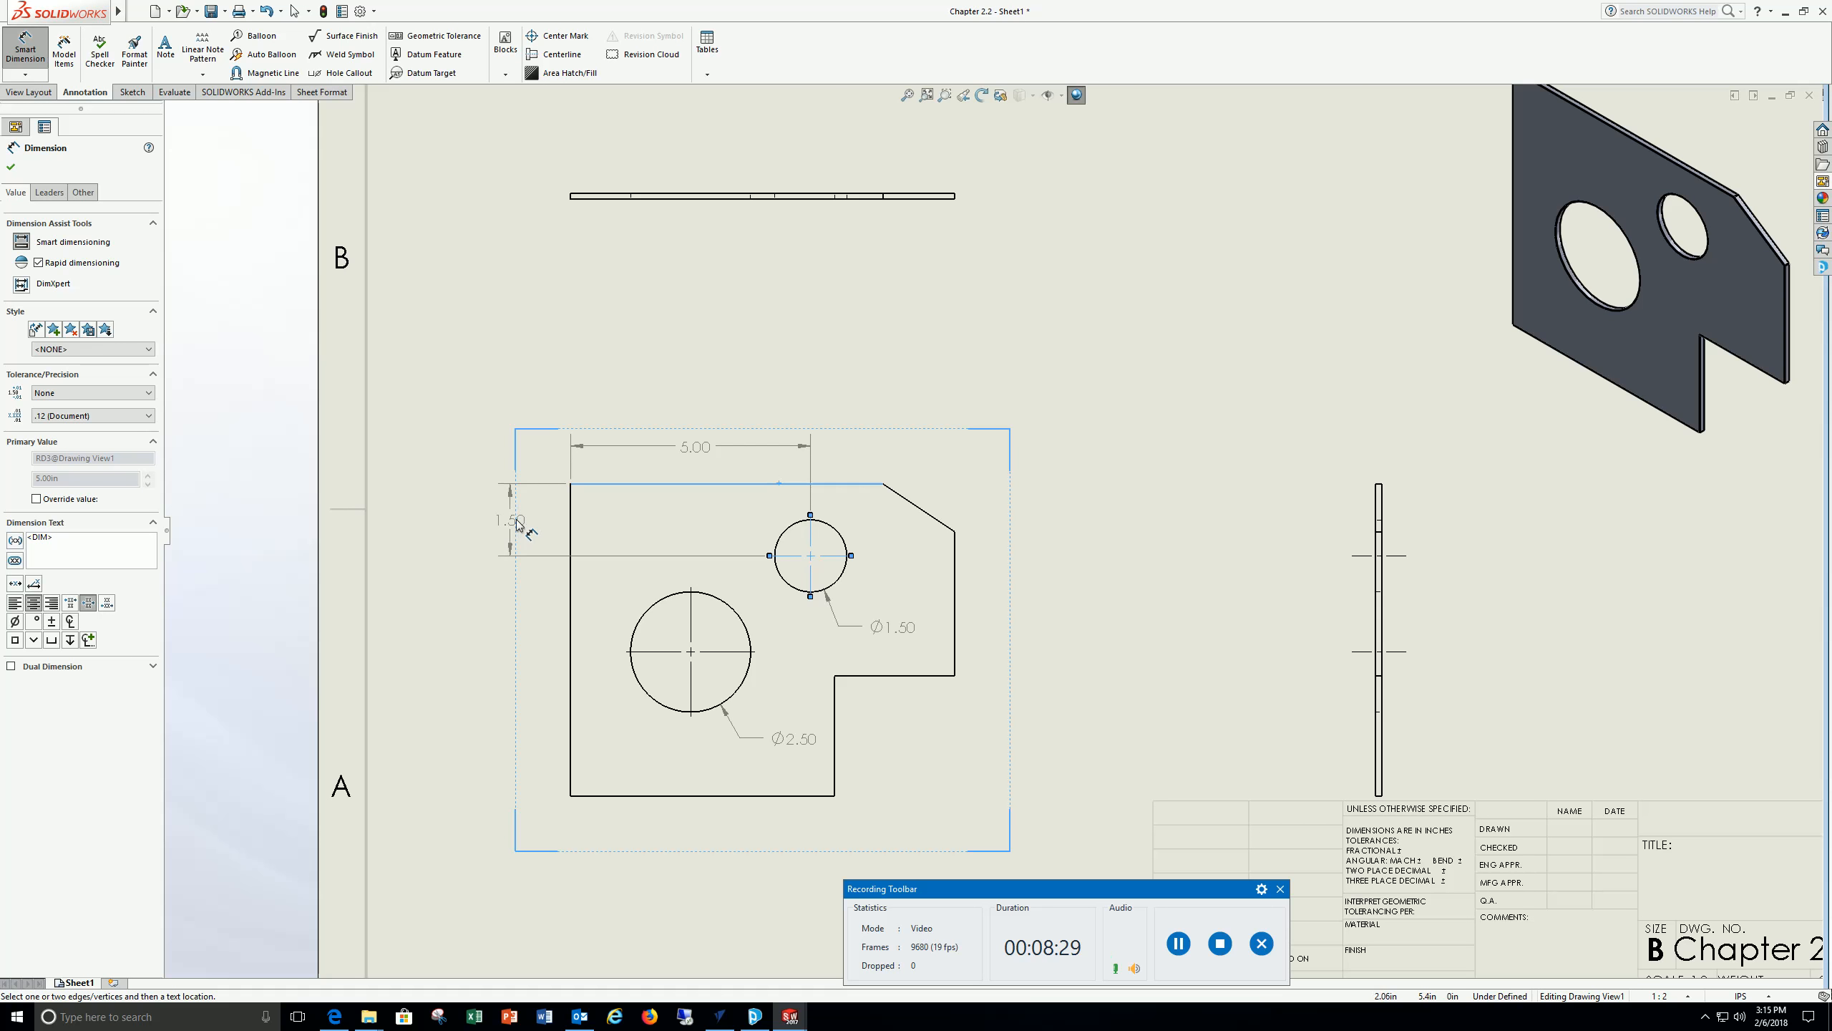
left_click(518, 524)
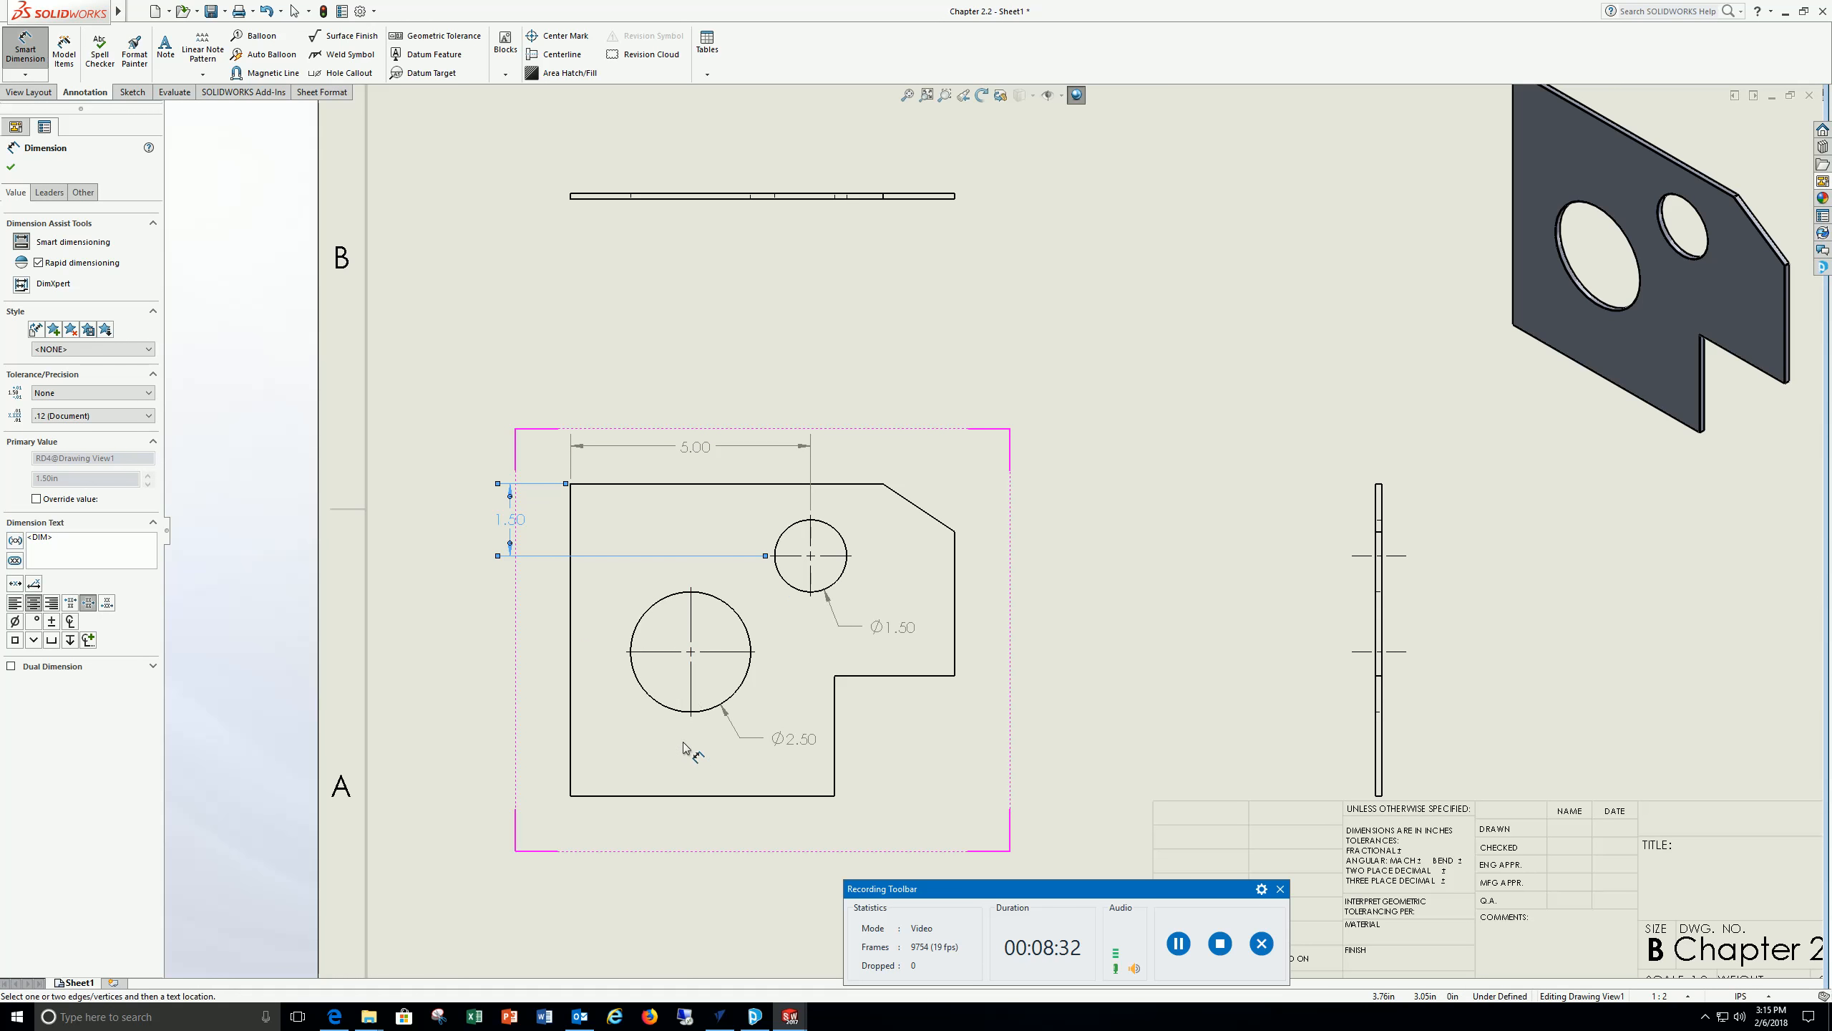
left_click(669, 796)
left_click(691, 652)
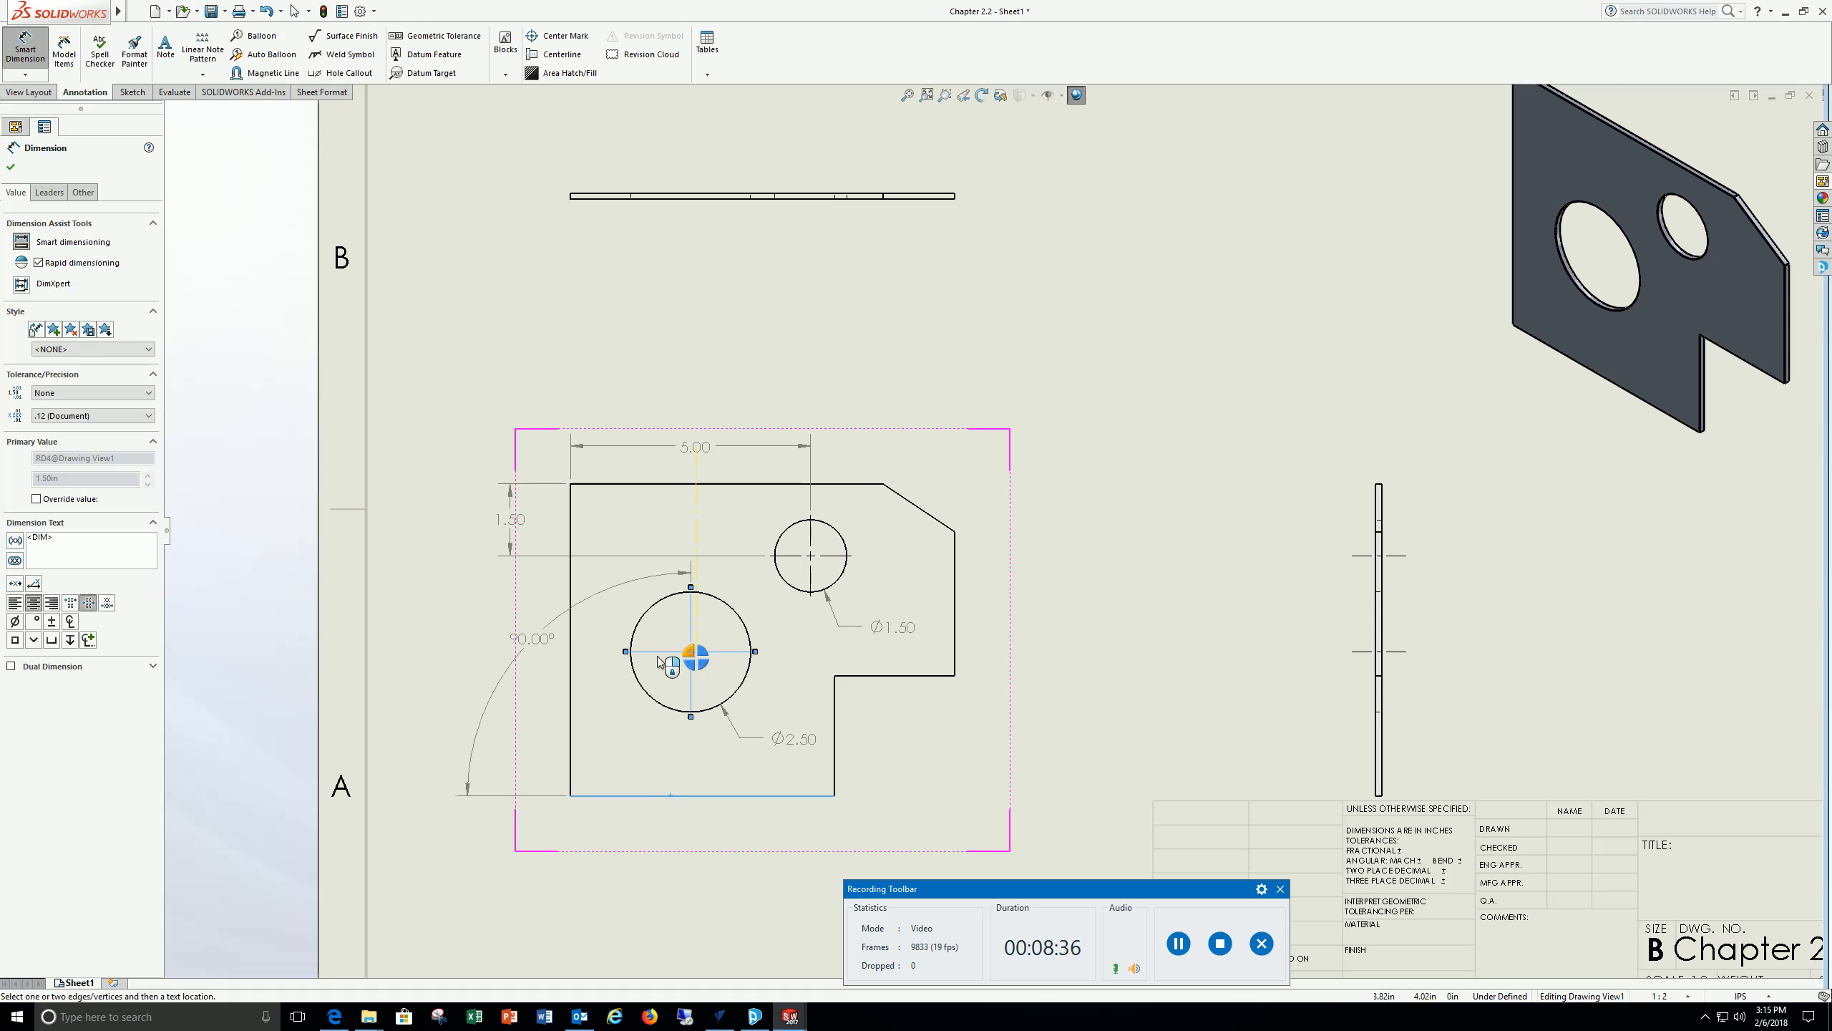
key("Escape")
key("Escape")
key("Escape")
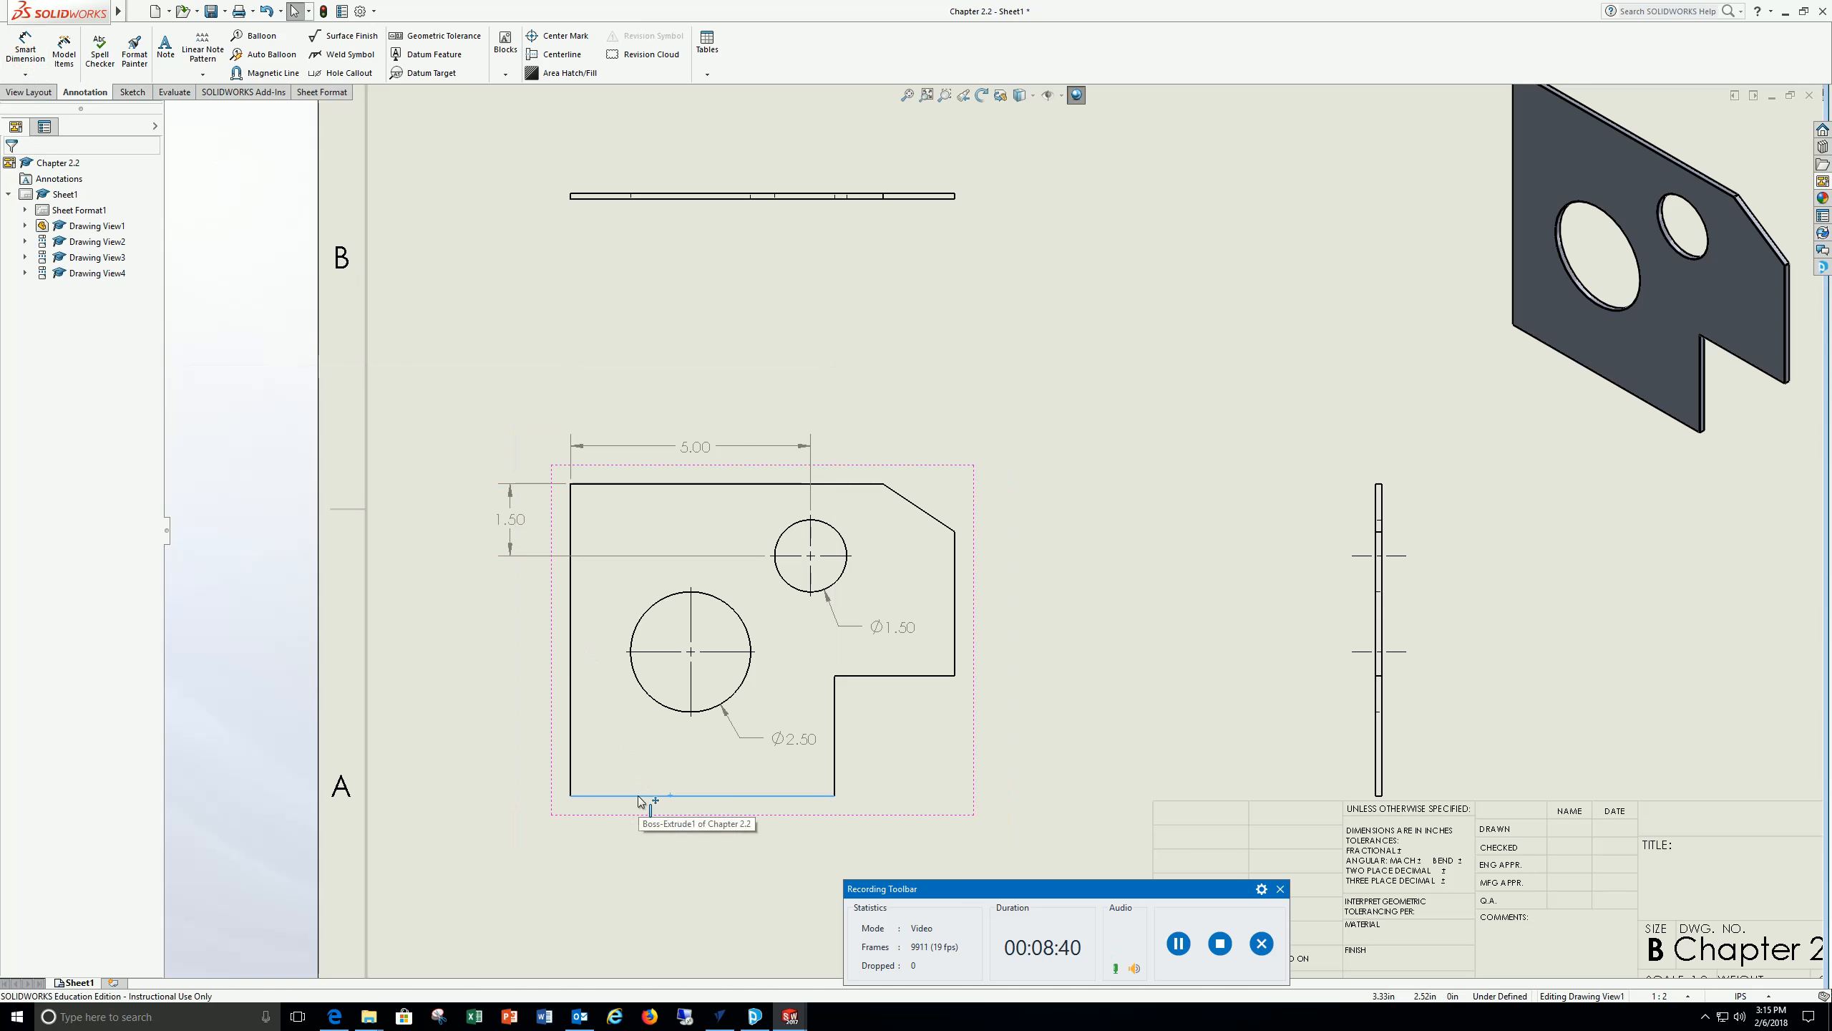
left_click(638, 795)
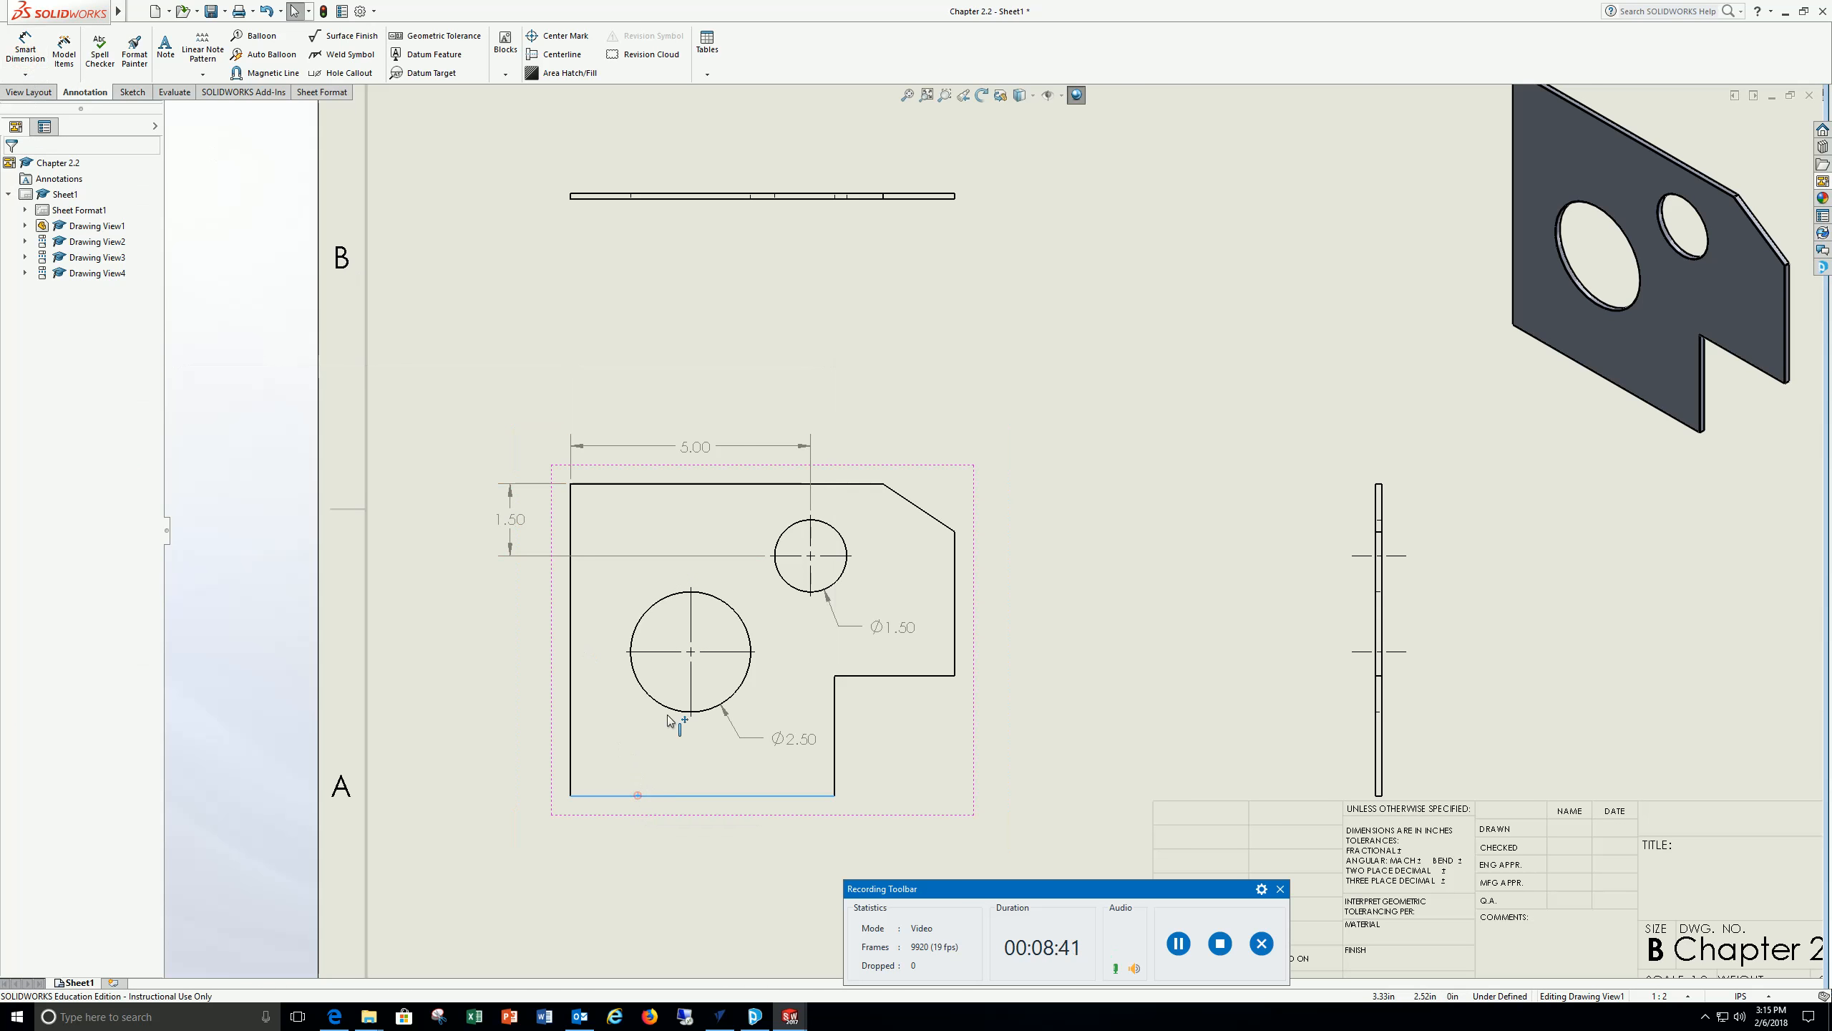
left_click(690, 651)
left_click(505, 719)
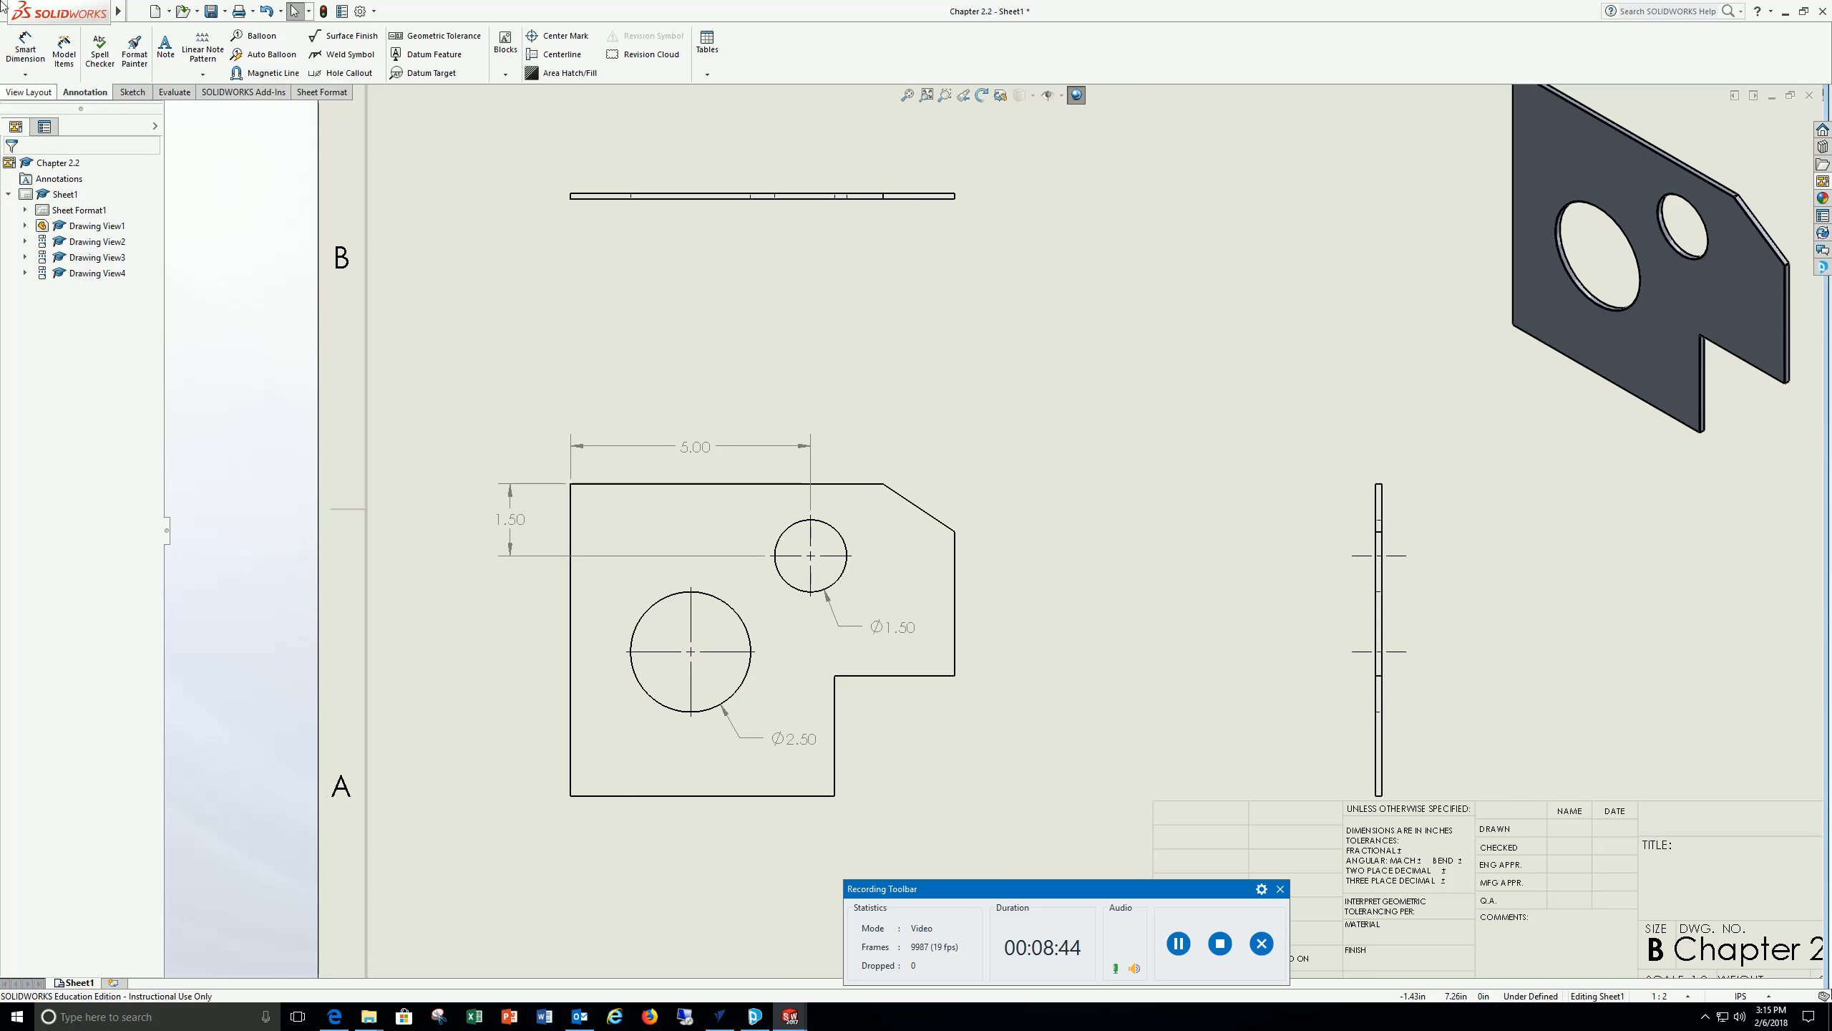
Dimension the horizontal distance from the front view's left edge to the large hole's center, placed below the view
left_click(23, 48)
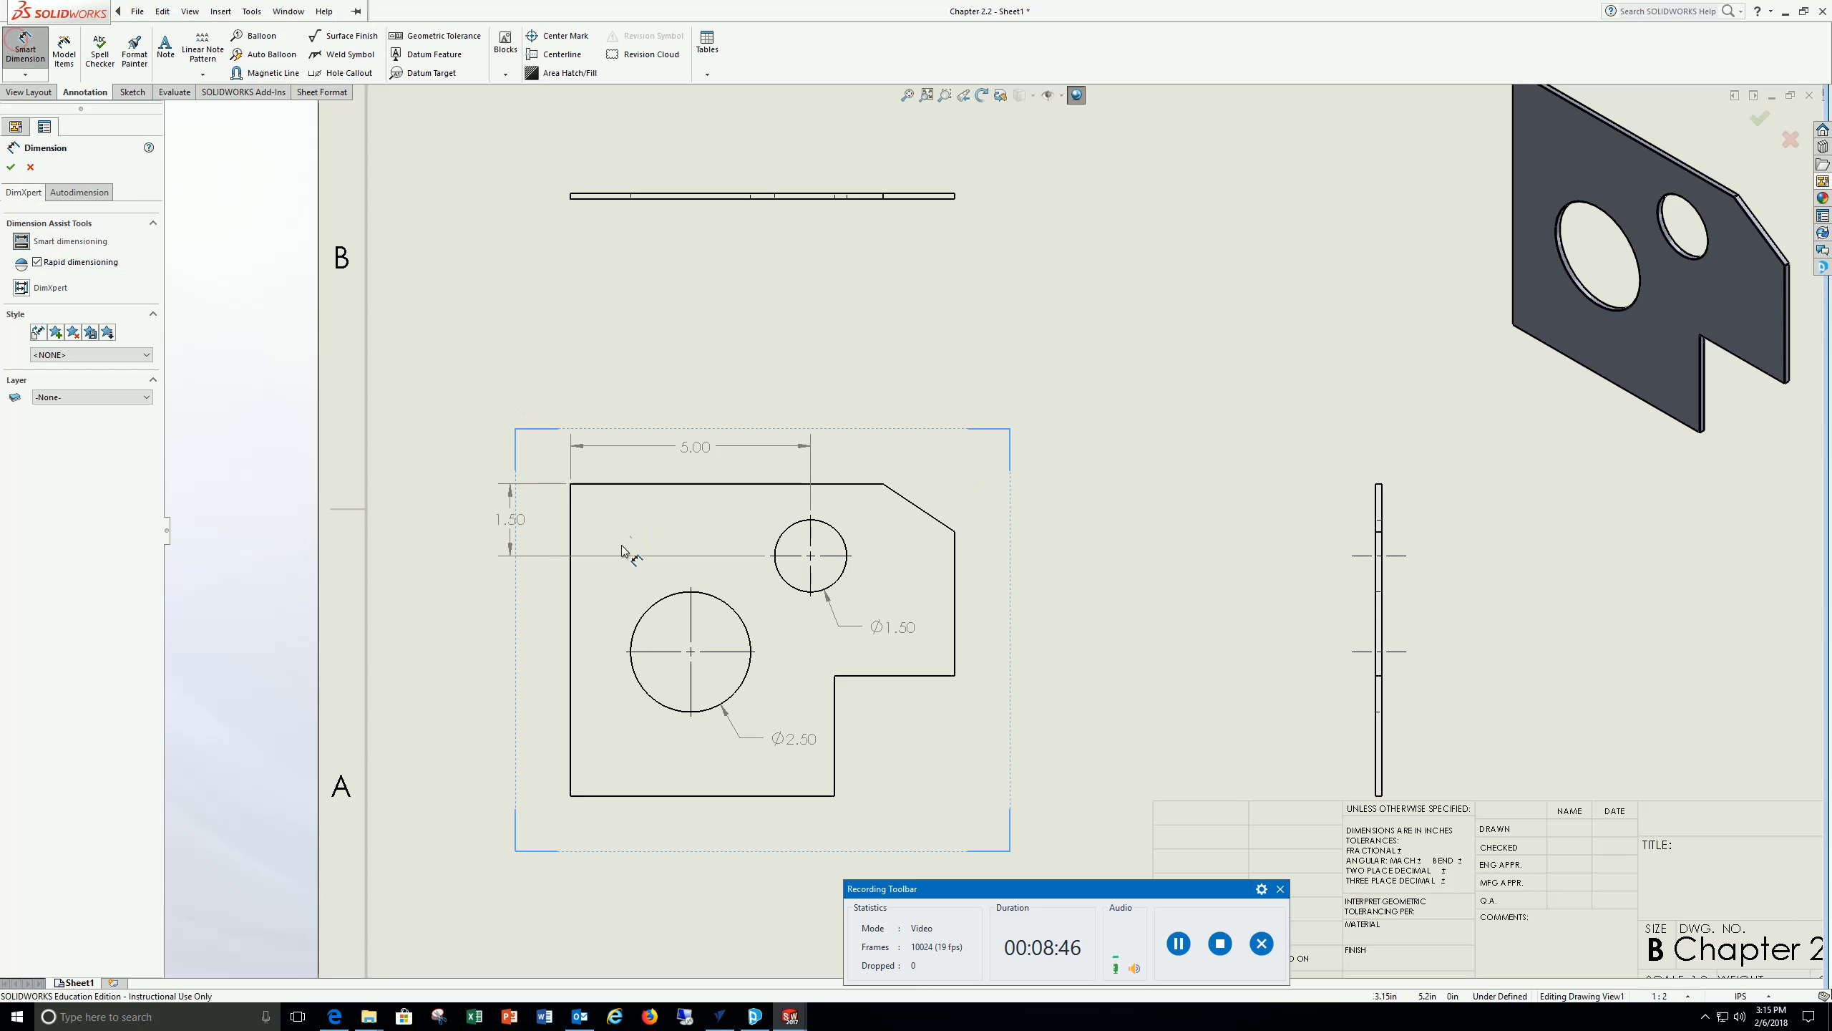
left_click(571, 683)
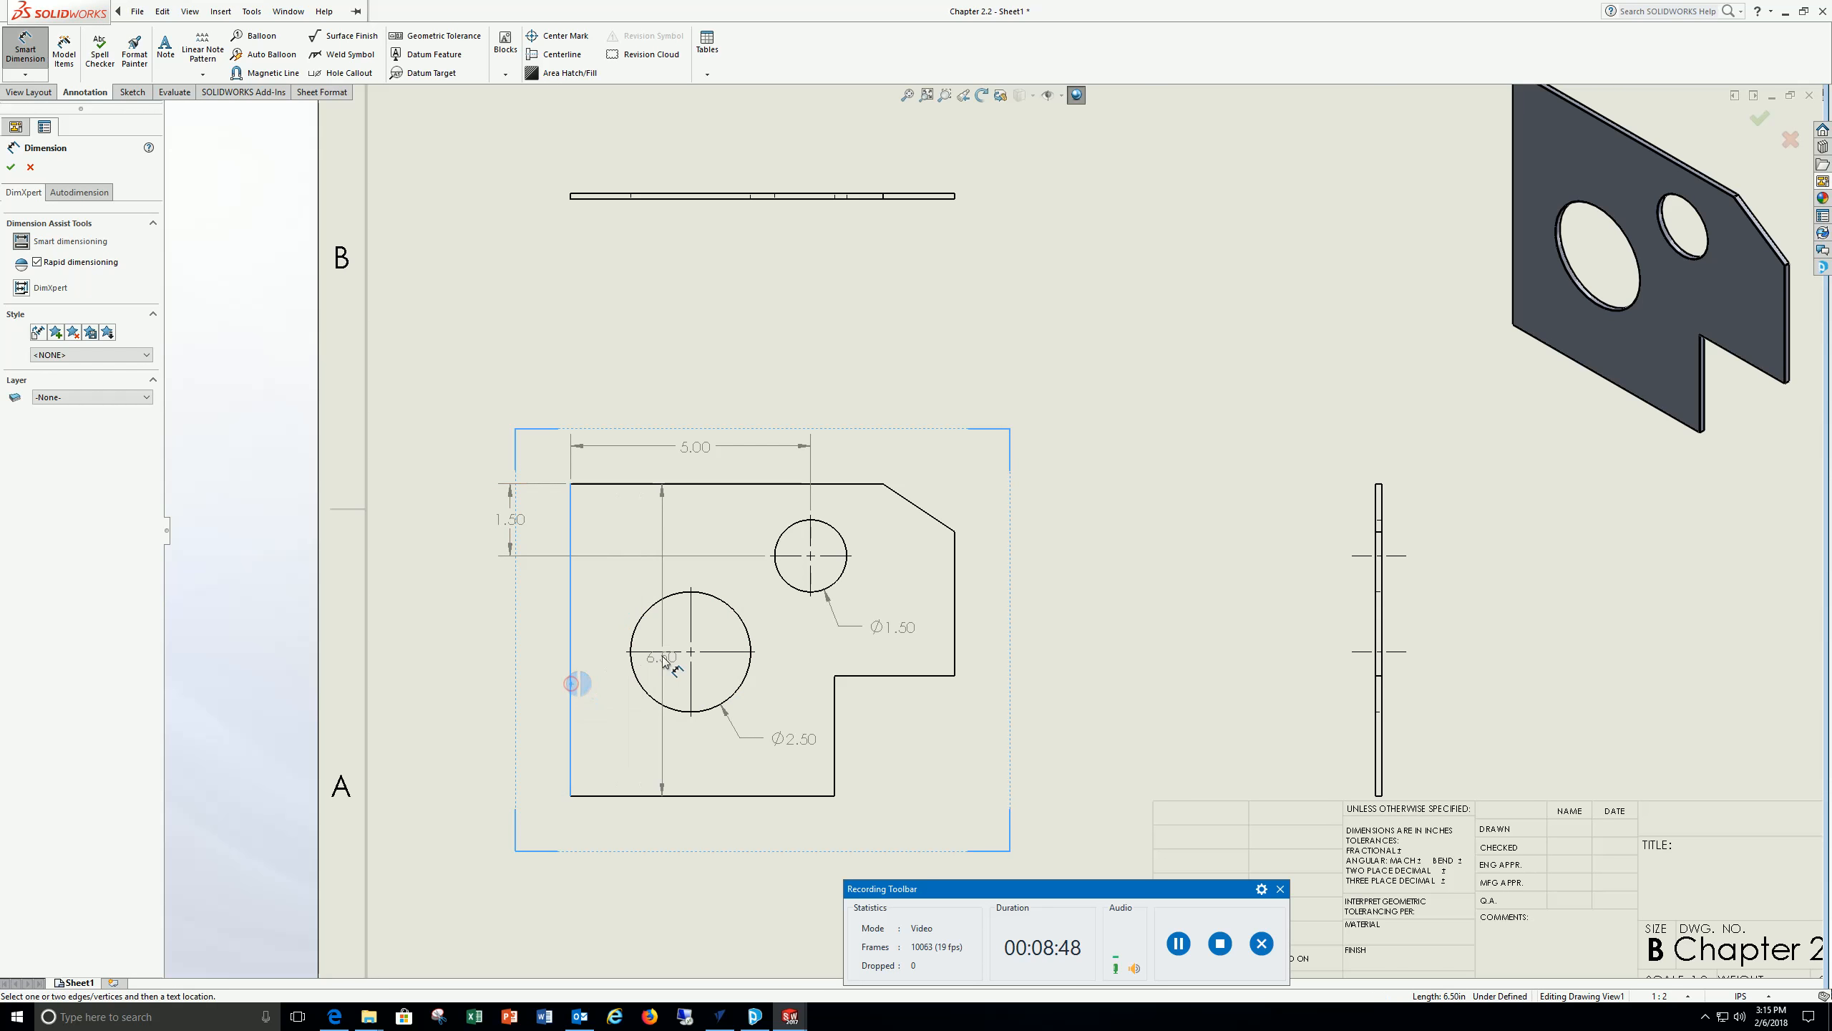
left_click(691, 651)
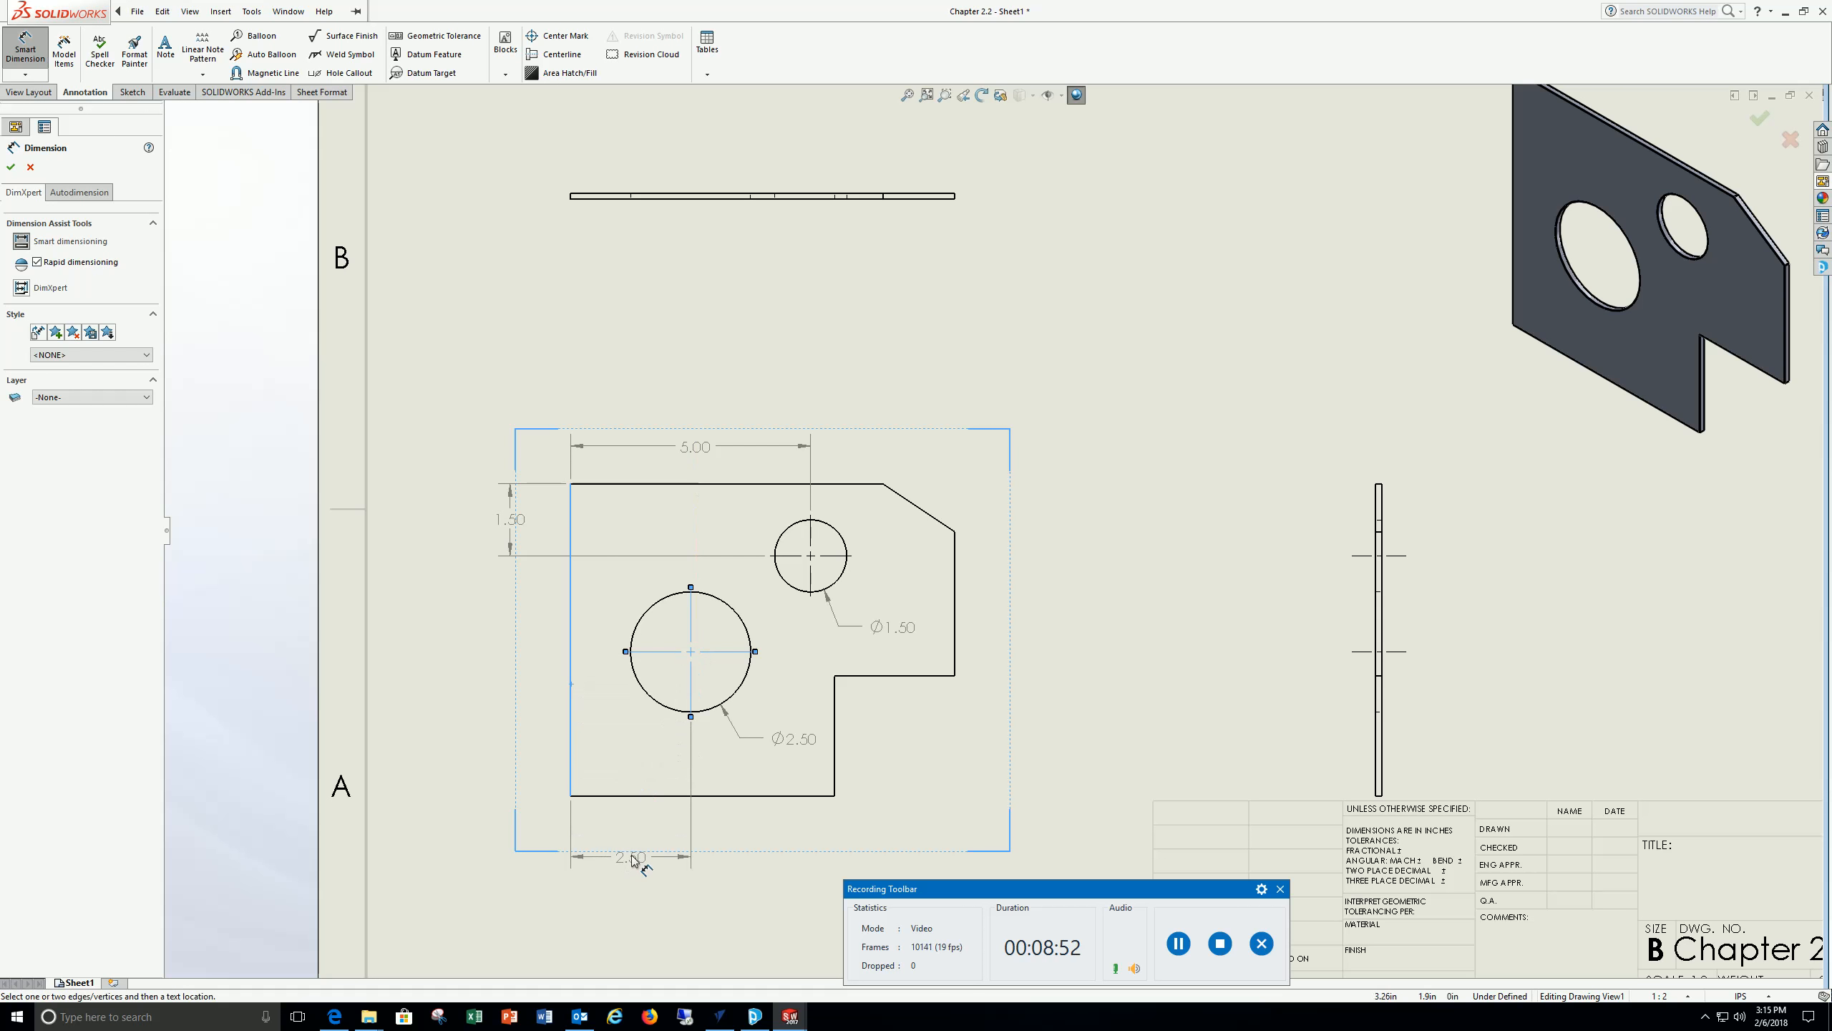
left_click(632, 858)
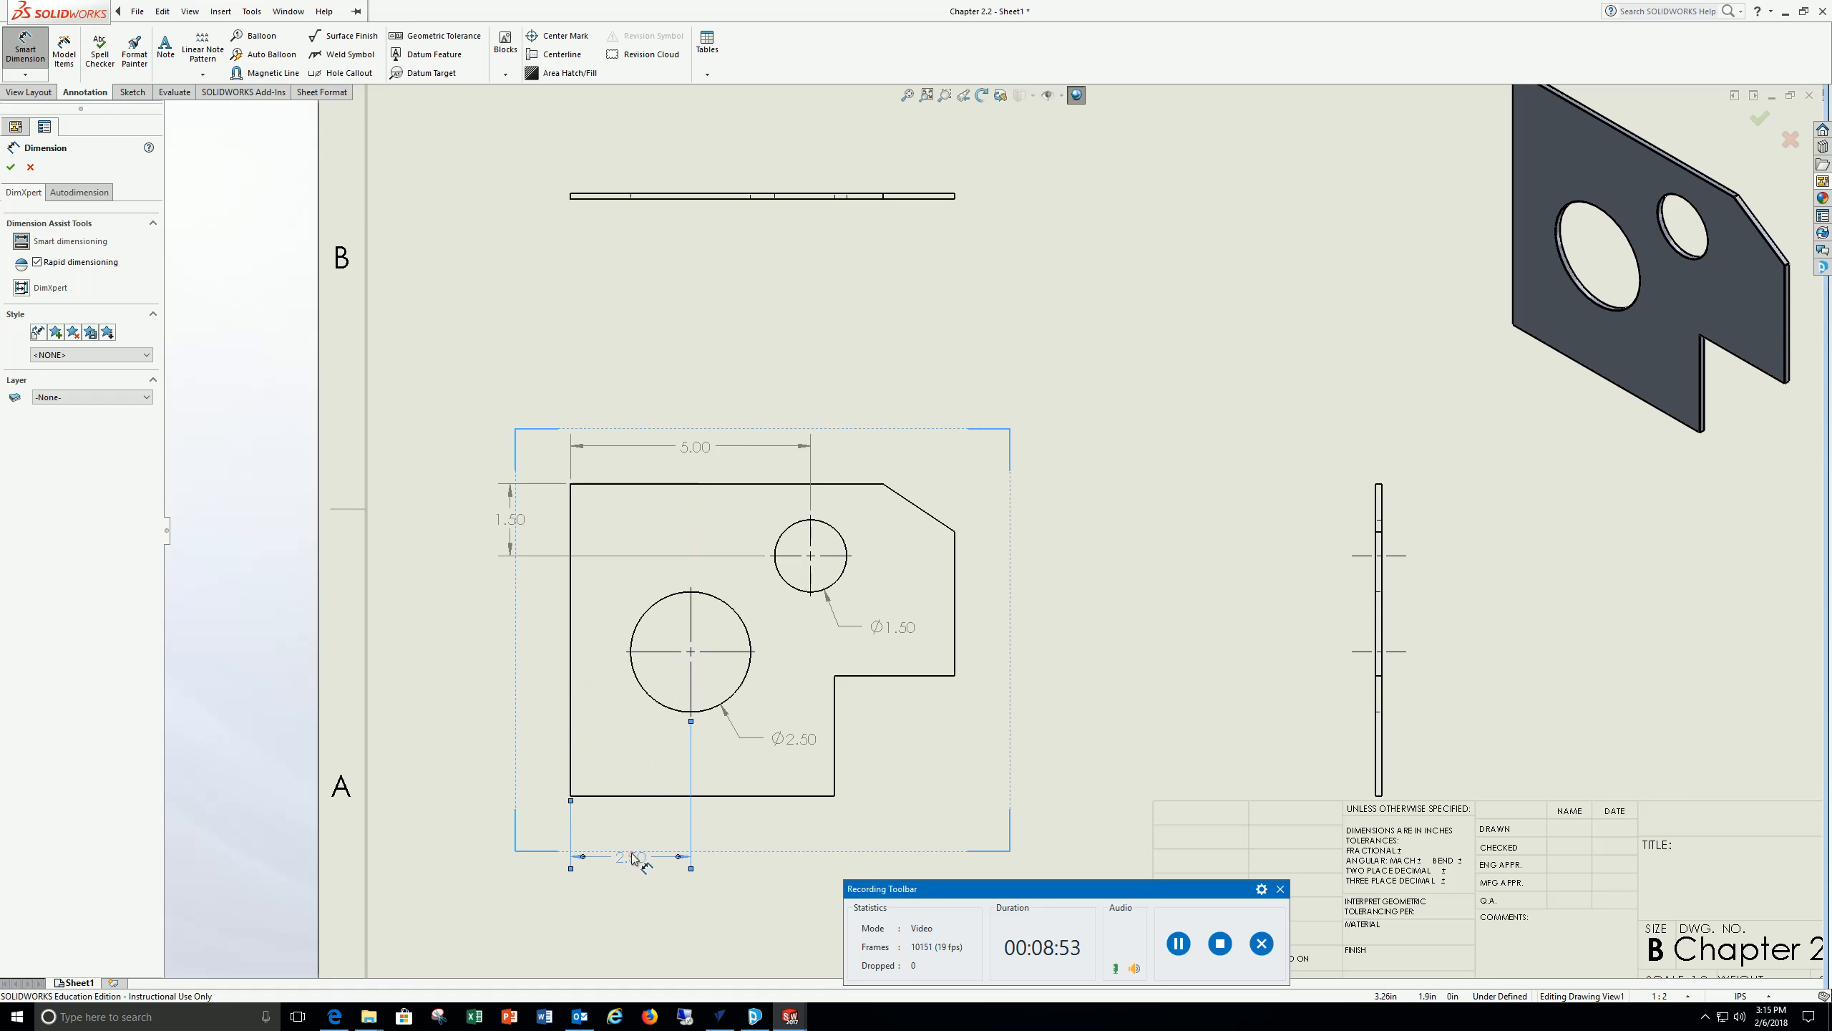
left_click(11, 167)
Dimension the vertical distance from the front view's bottom edge to the large hole's center, placed left of the view
left_click(26, 49)
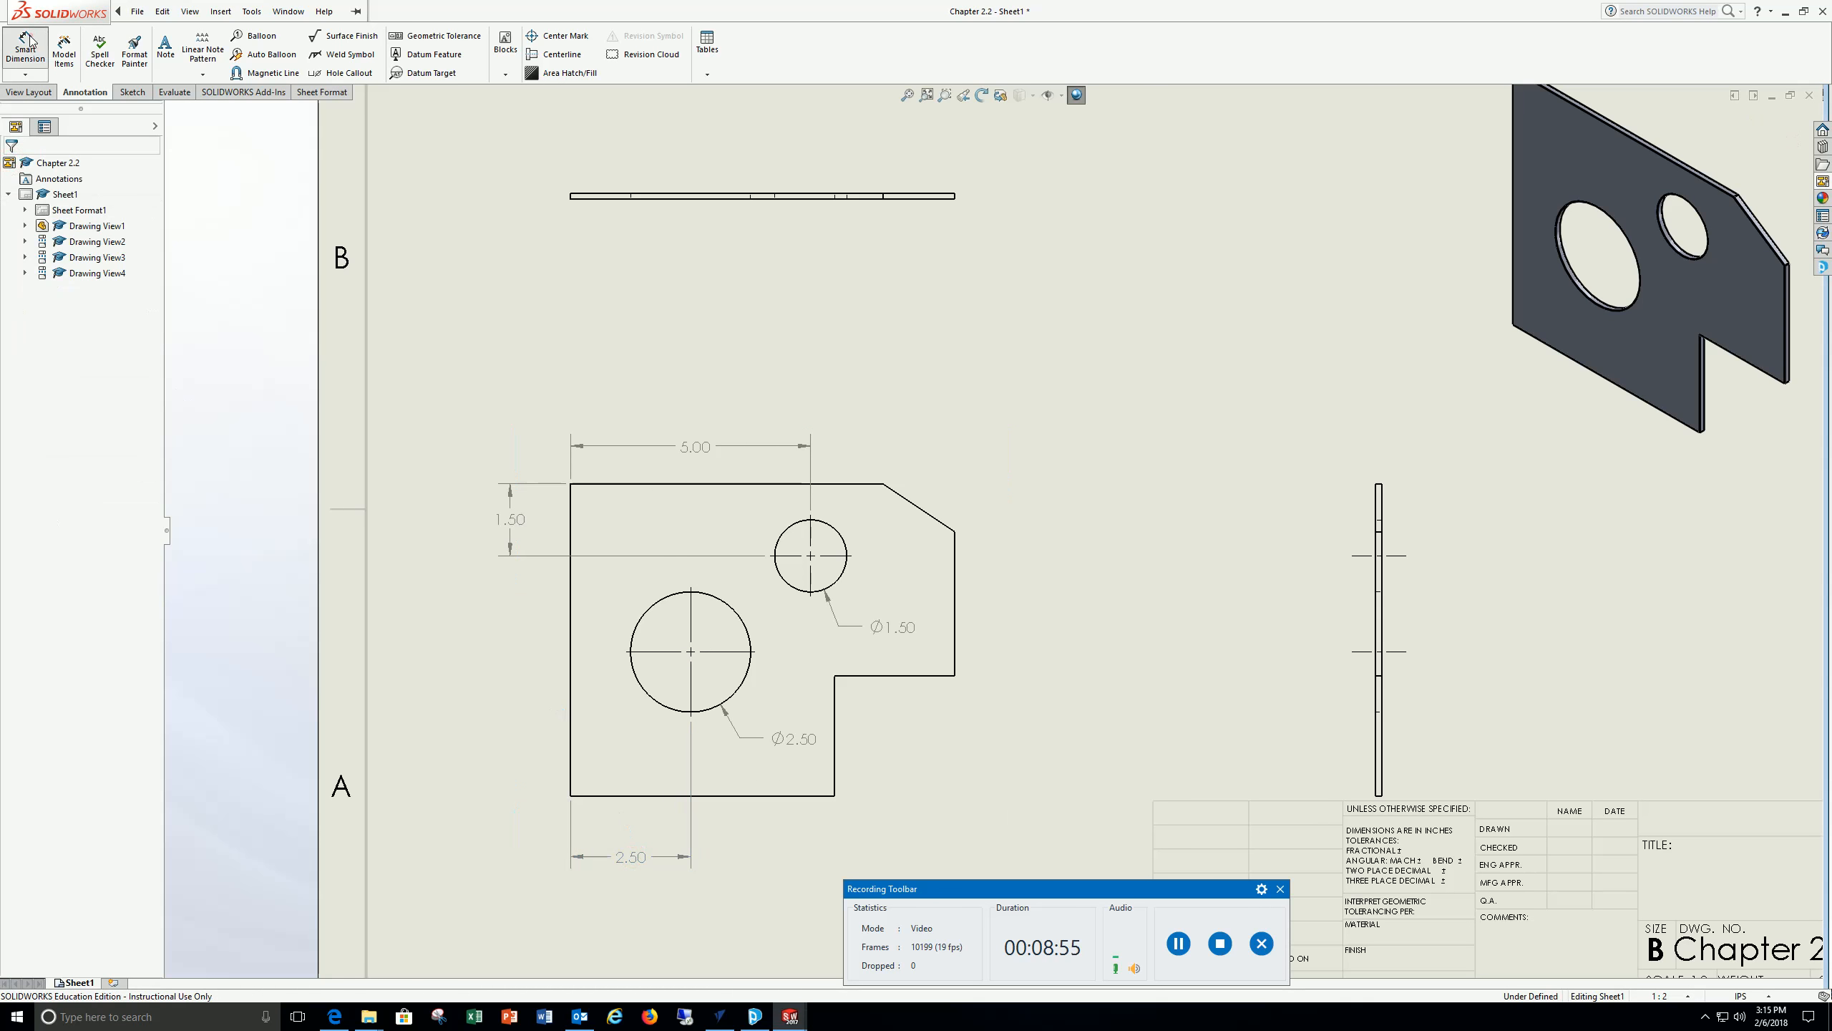
left_click(638, 795)
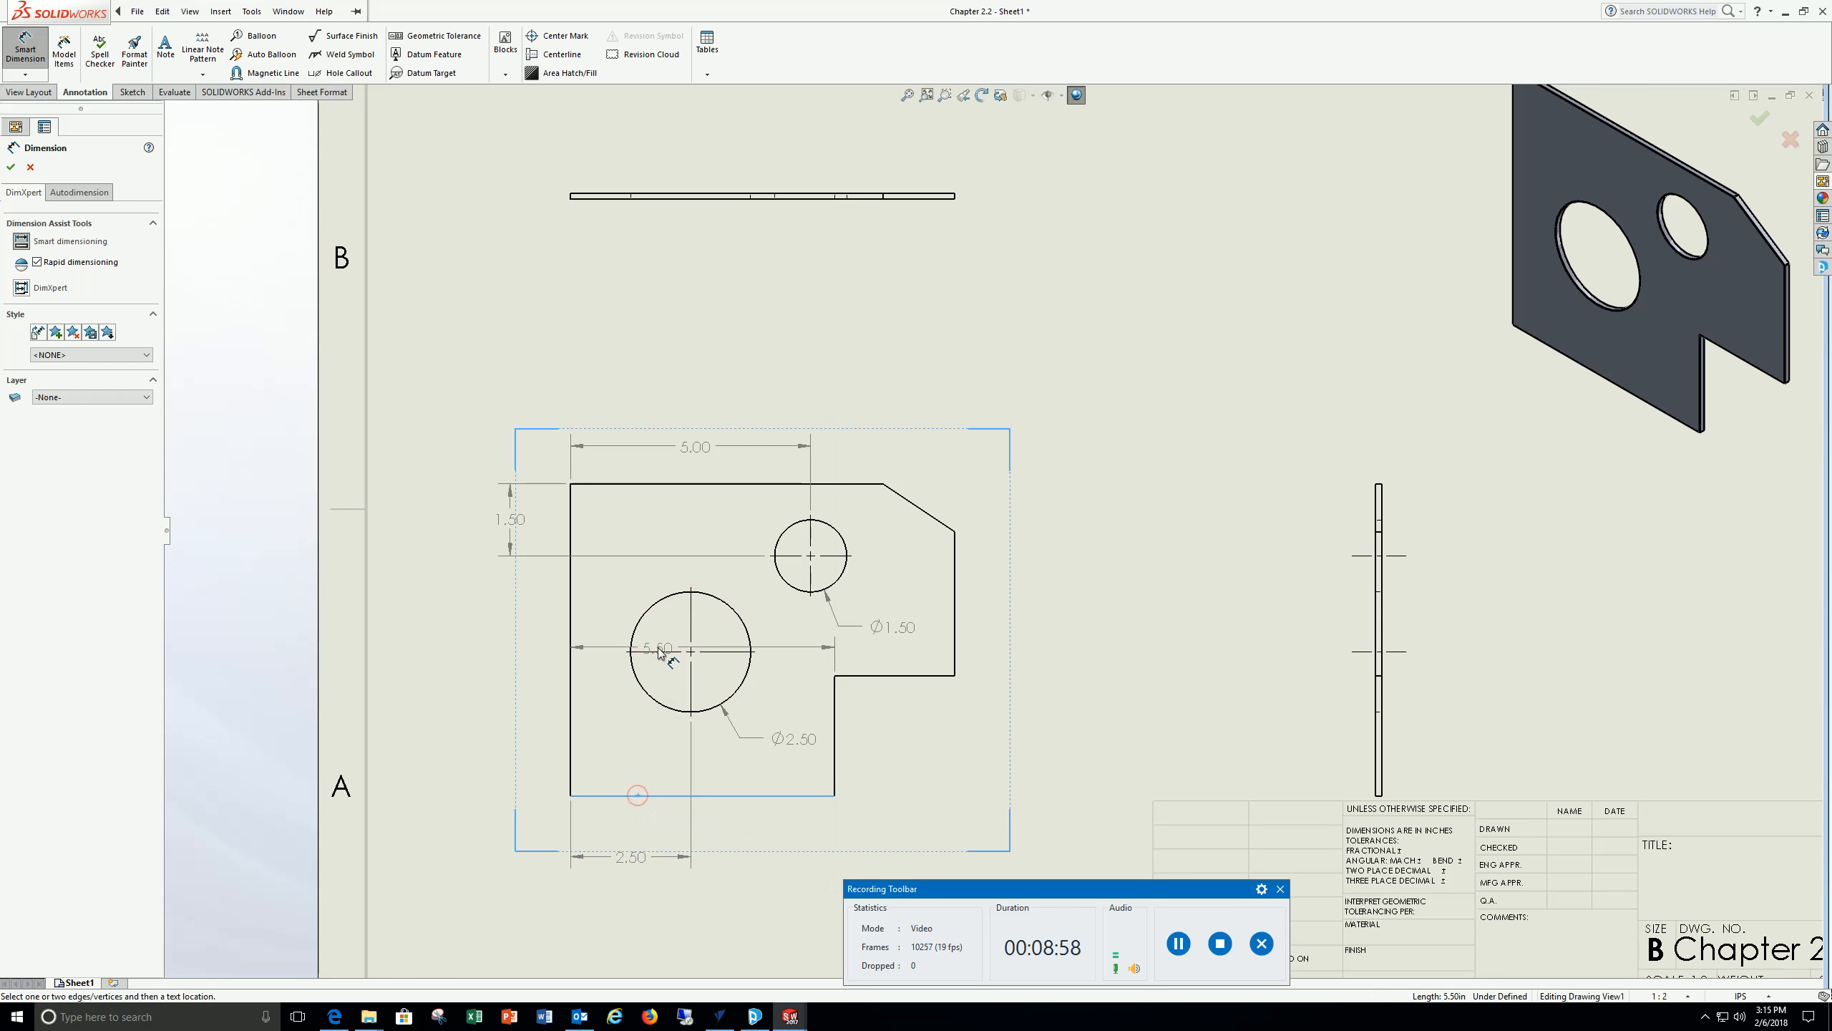
left_click(658, 654)
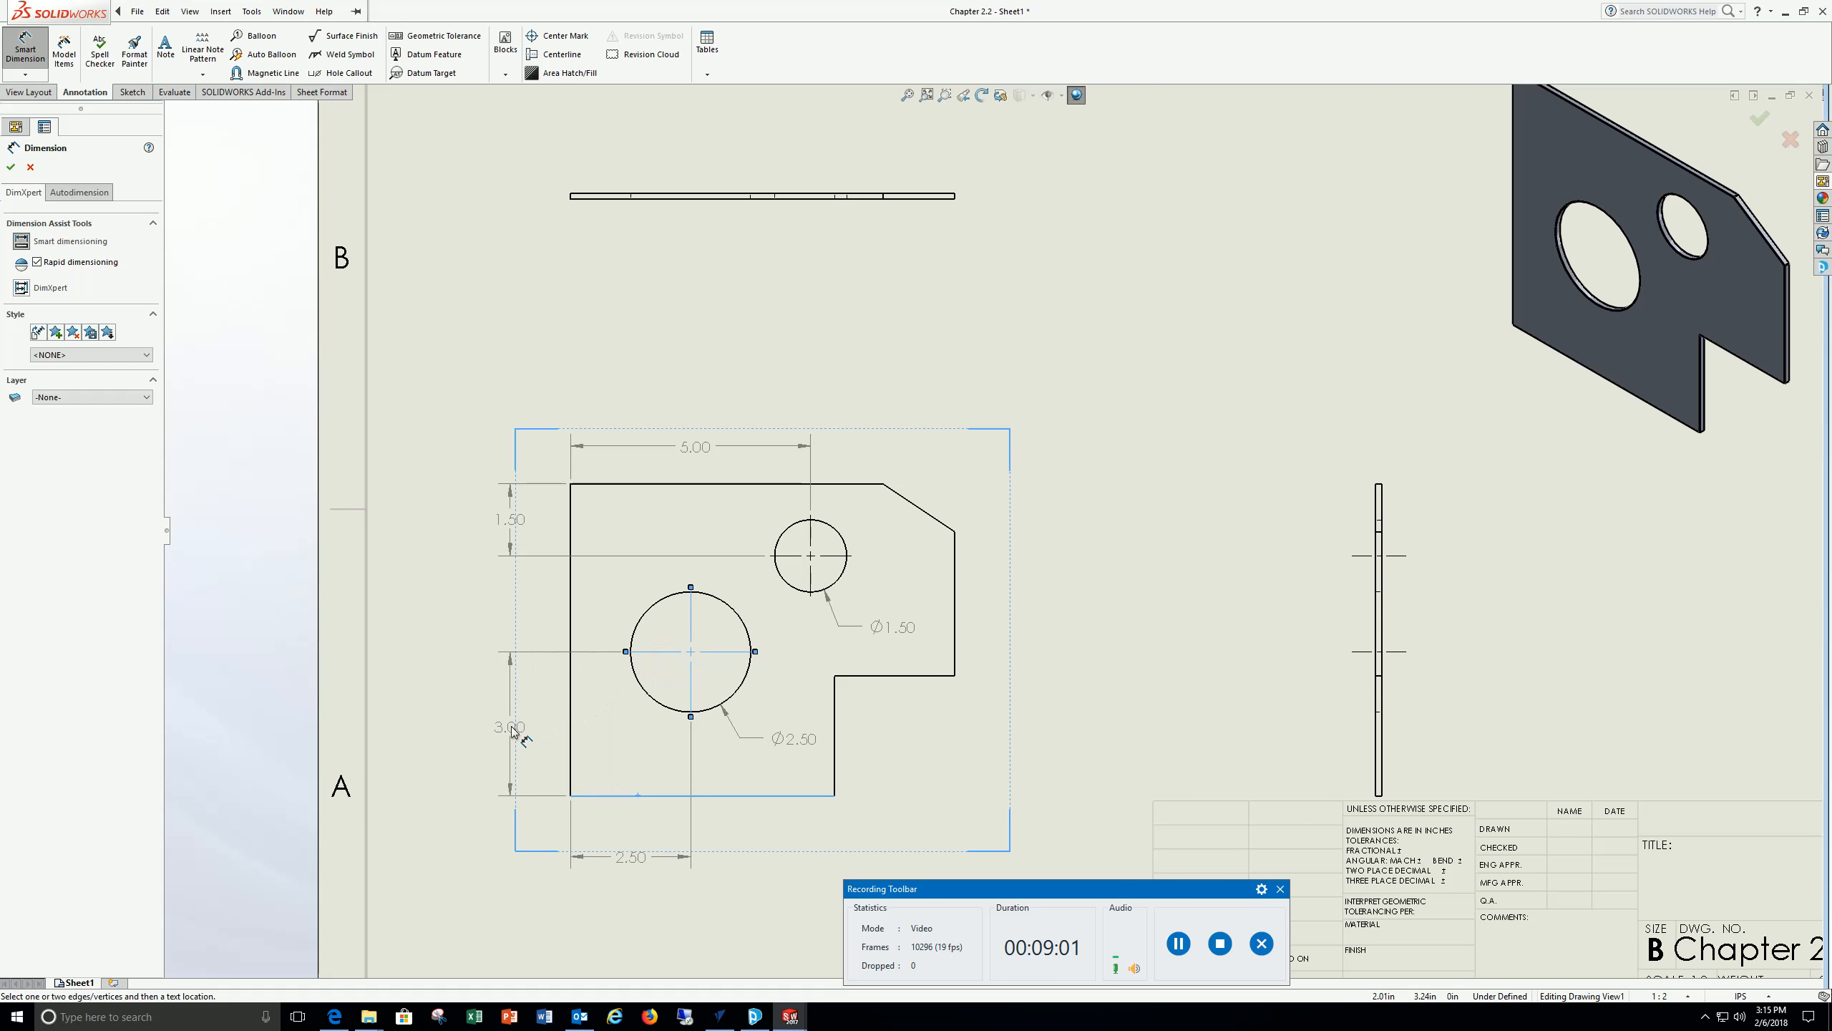
left_click(514, 718)
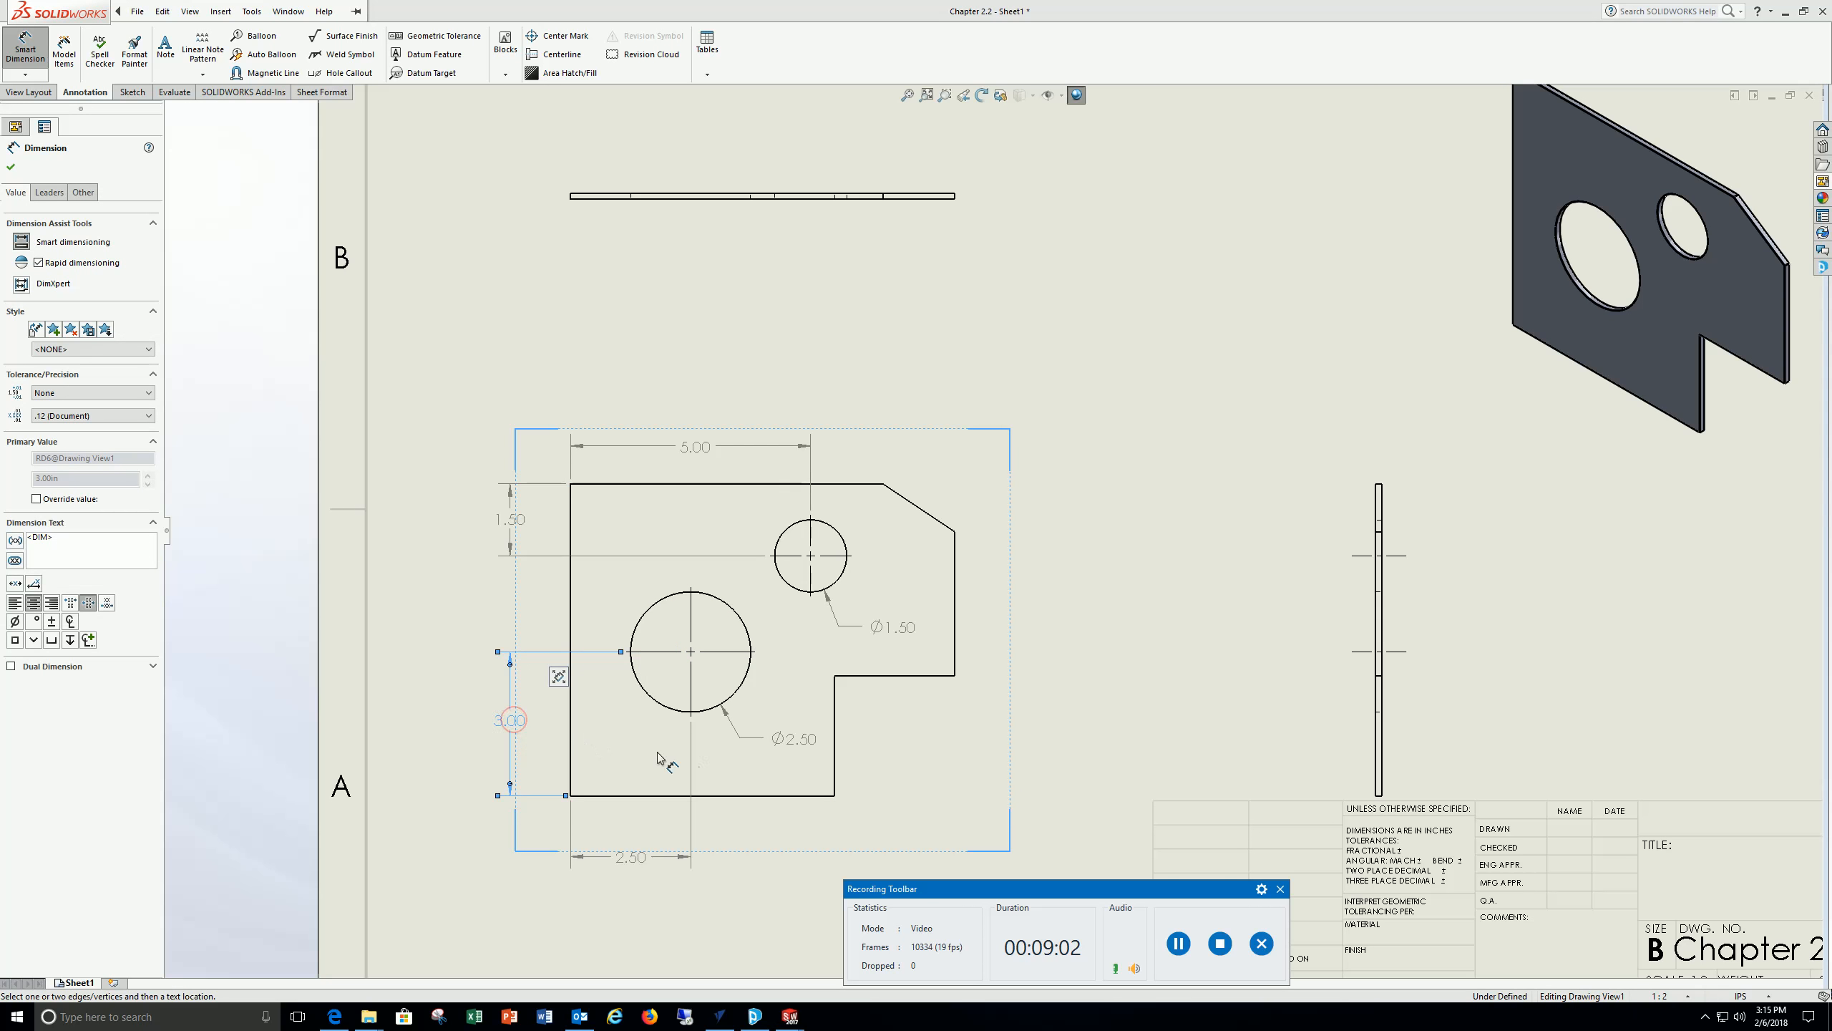
key("Escape")
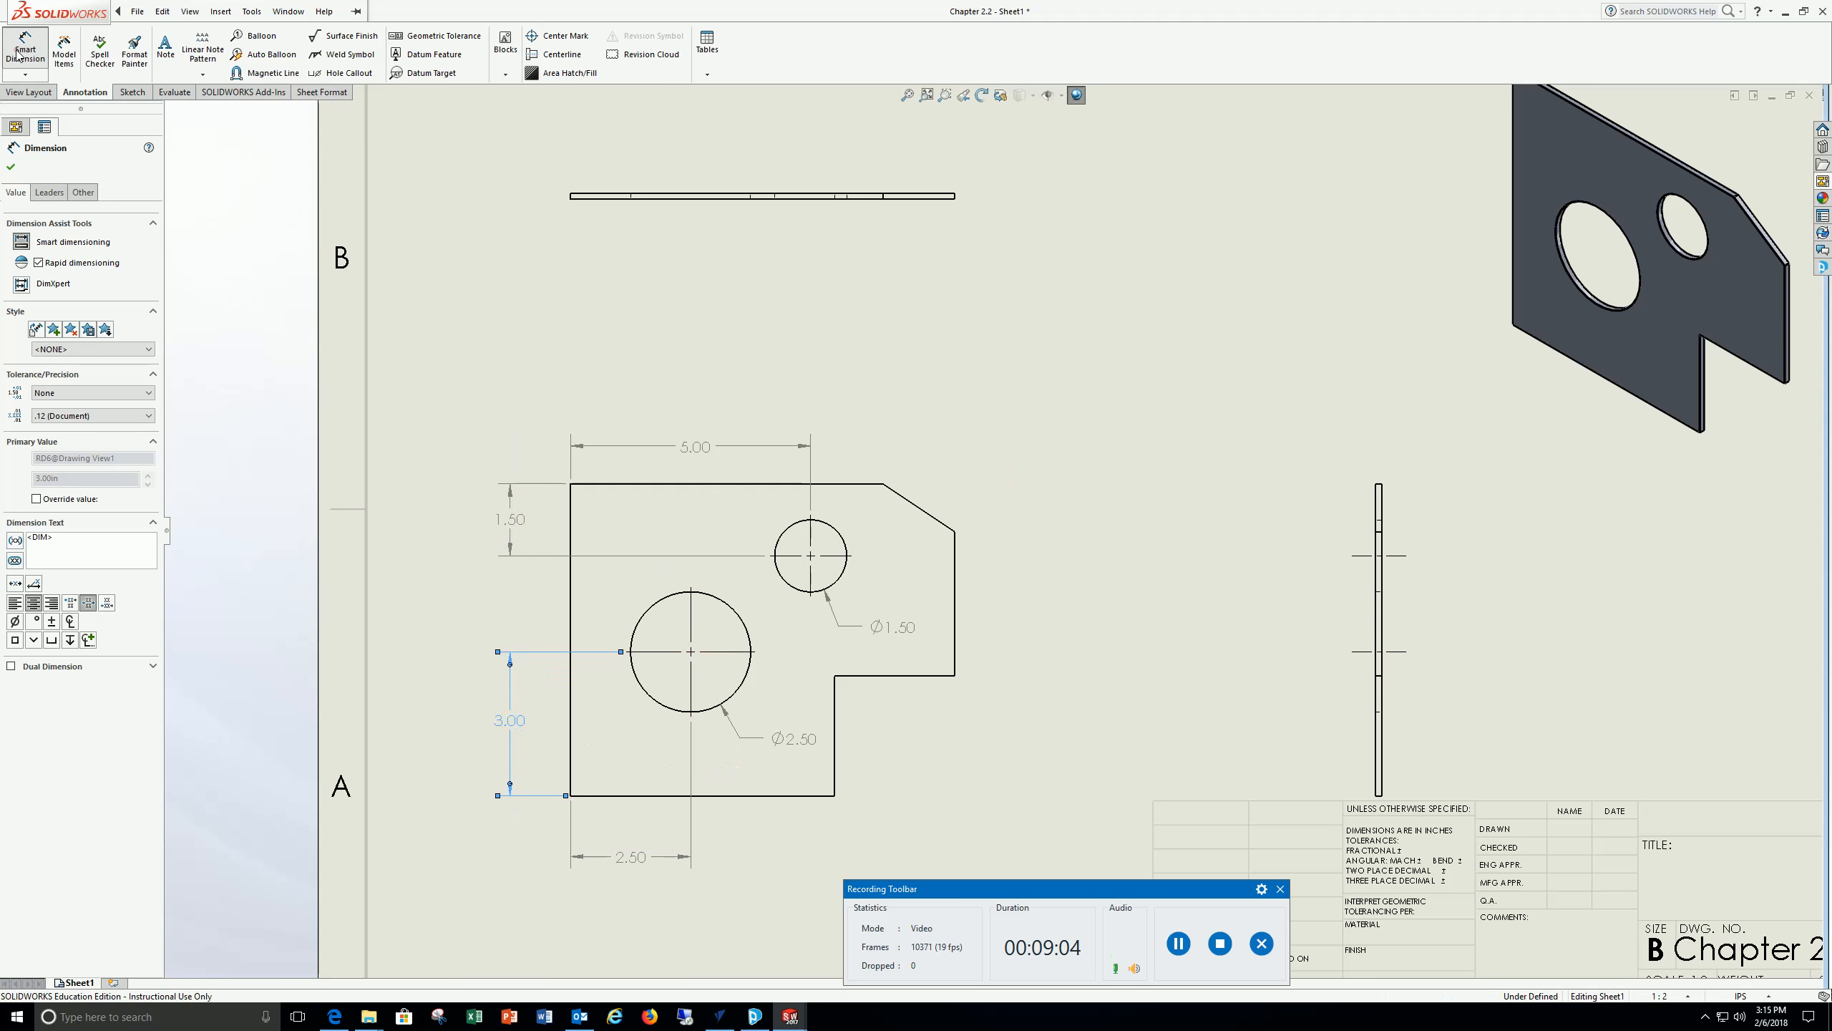
left_click(569, 518)
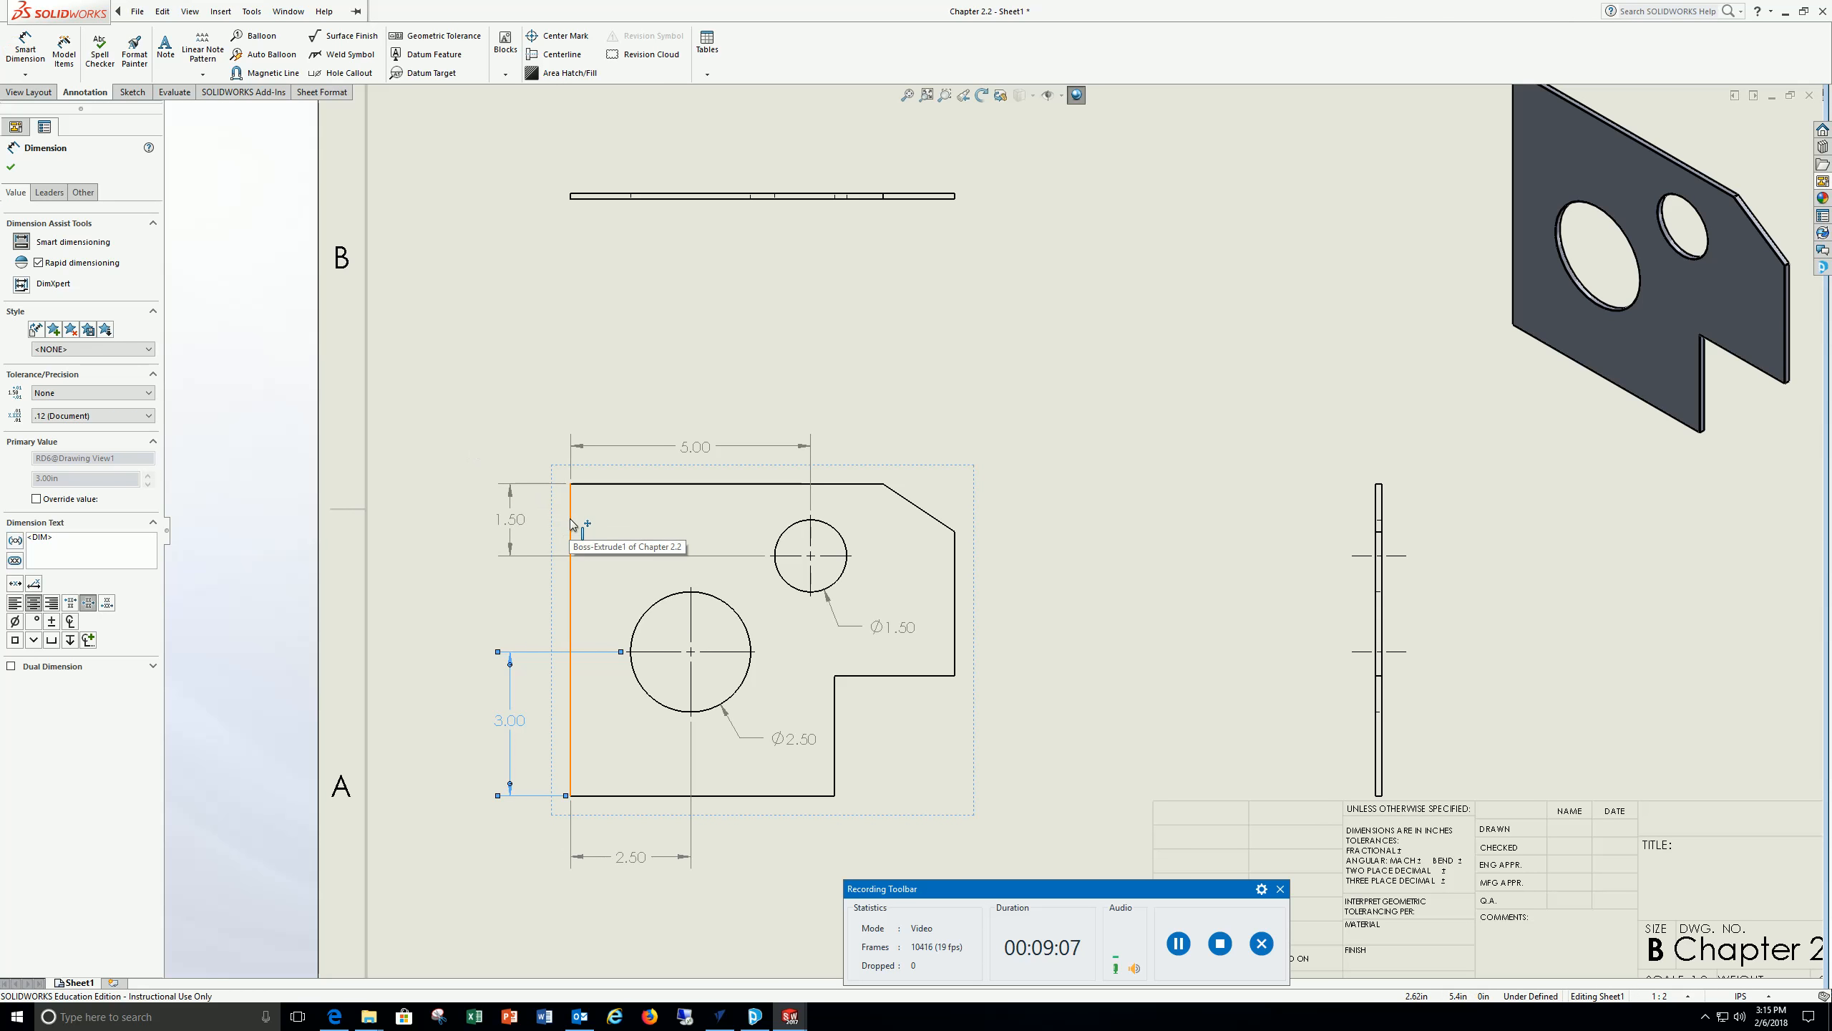
left_click(884, 485)
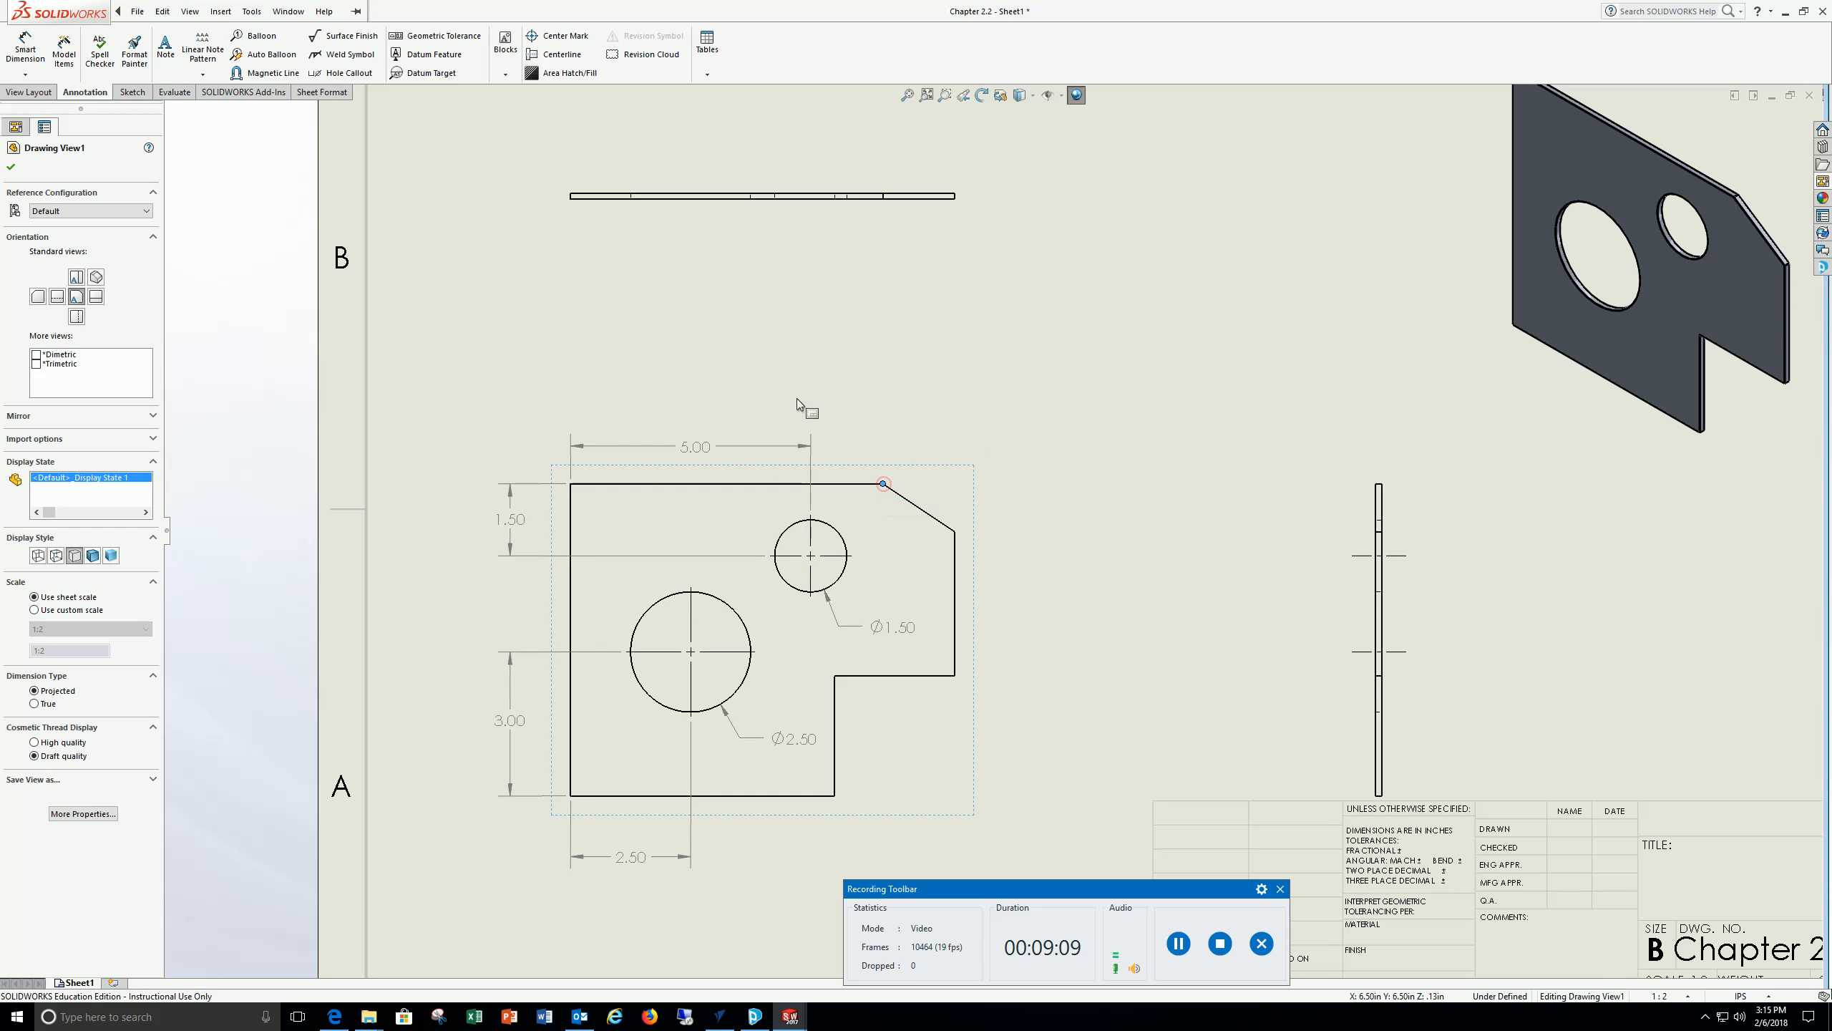
left_click(570, 496)
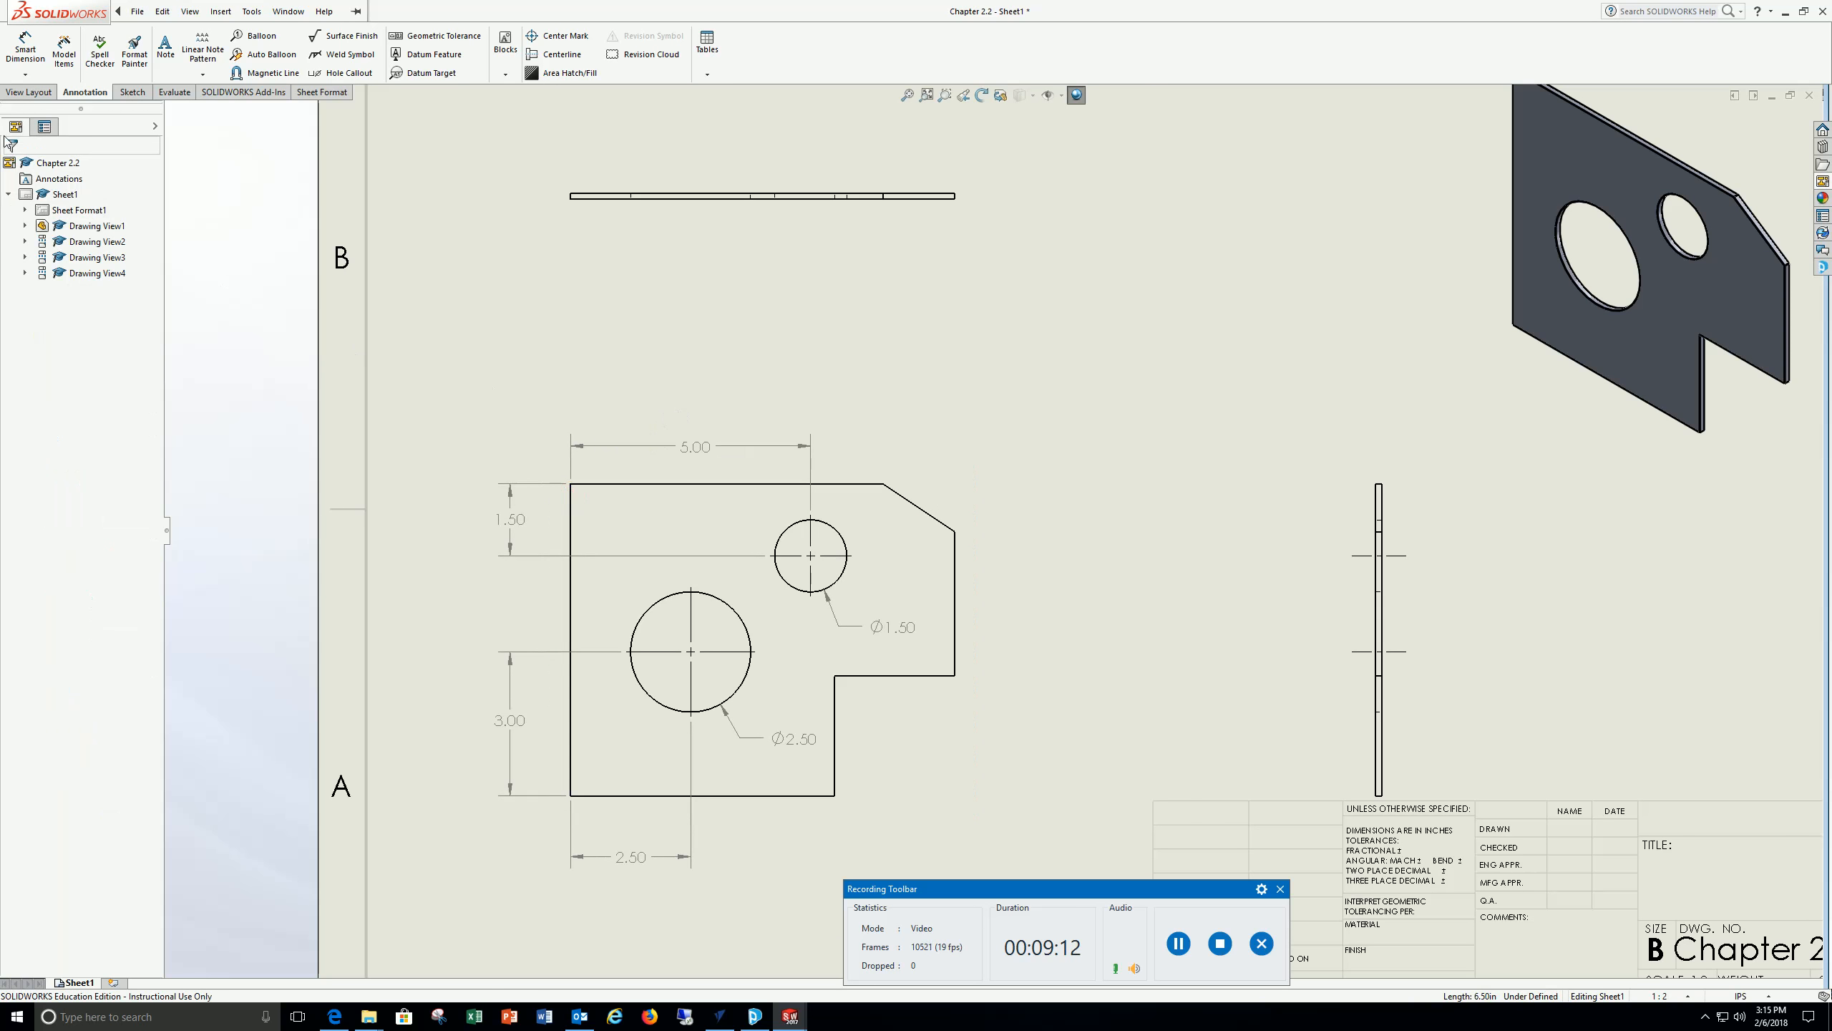
Dimension the horizontal distance from the front view's left edge to the upper corner of the sloped edge, placed above the small hole's location dimension
left_click(24, 52)
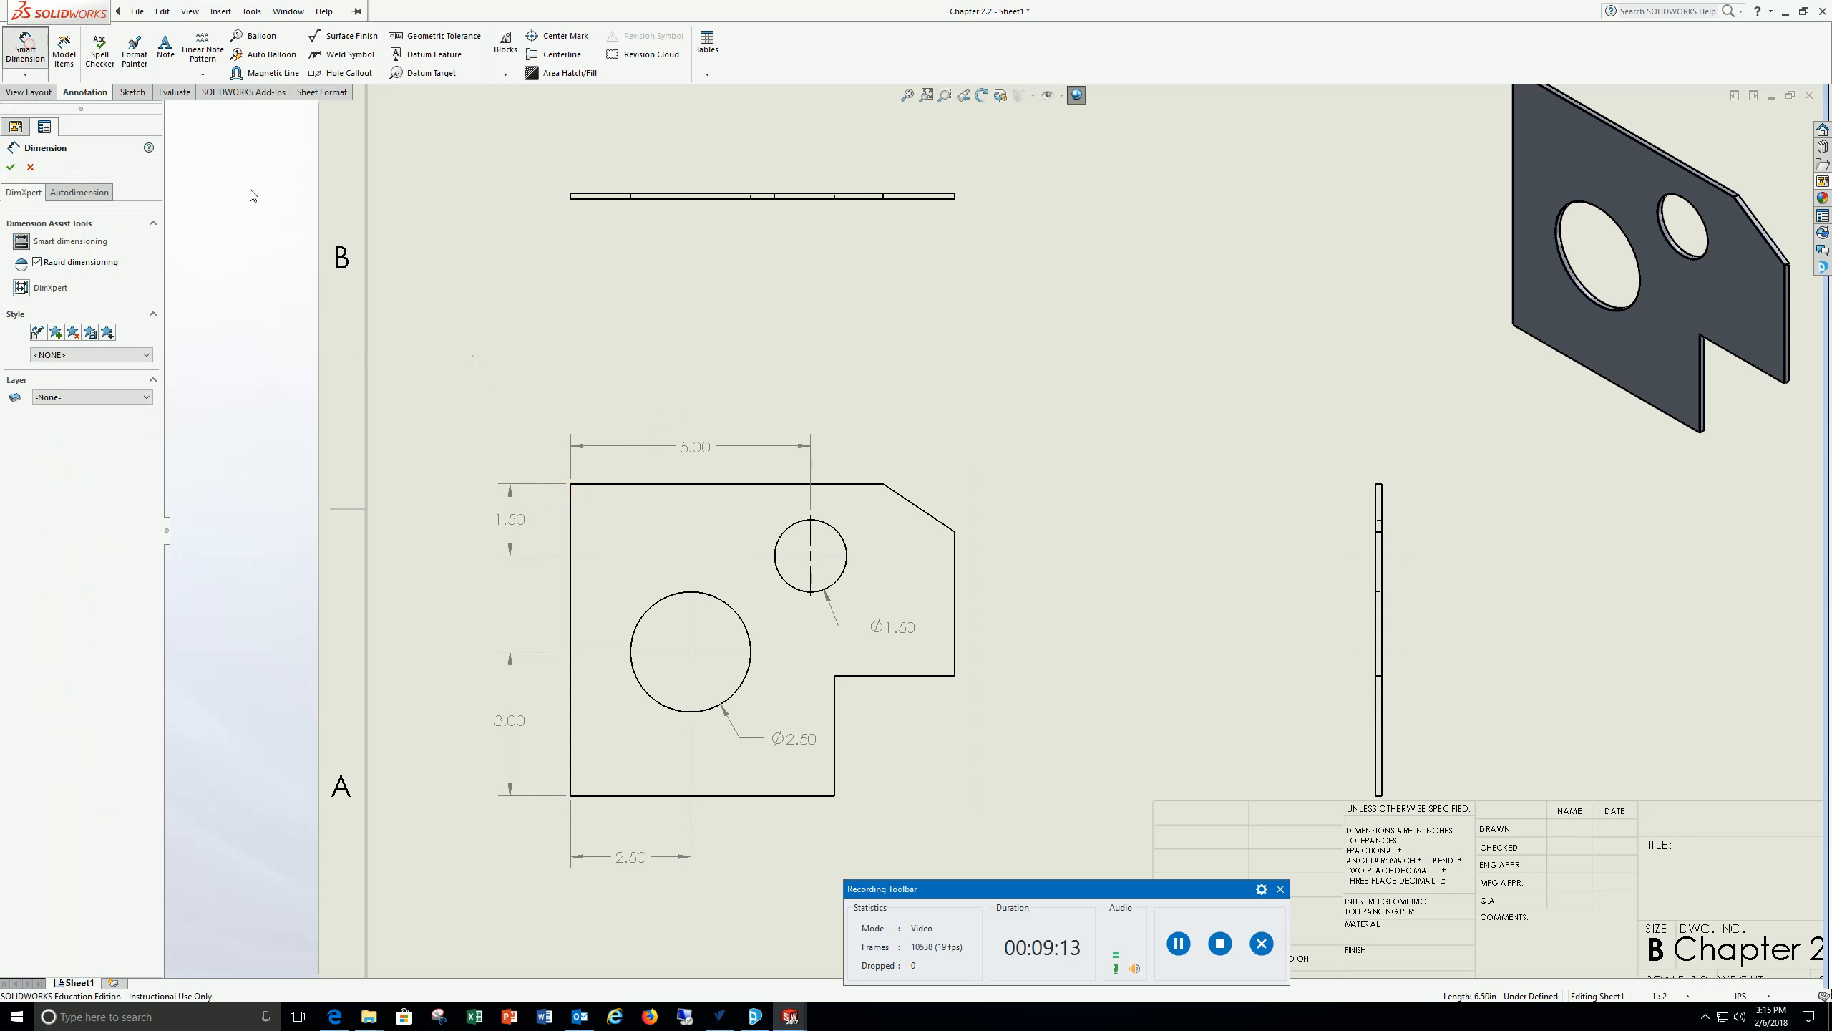
left_click(571, 518)
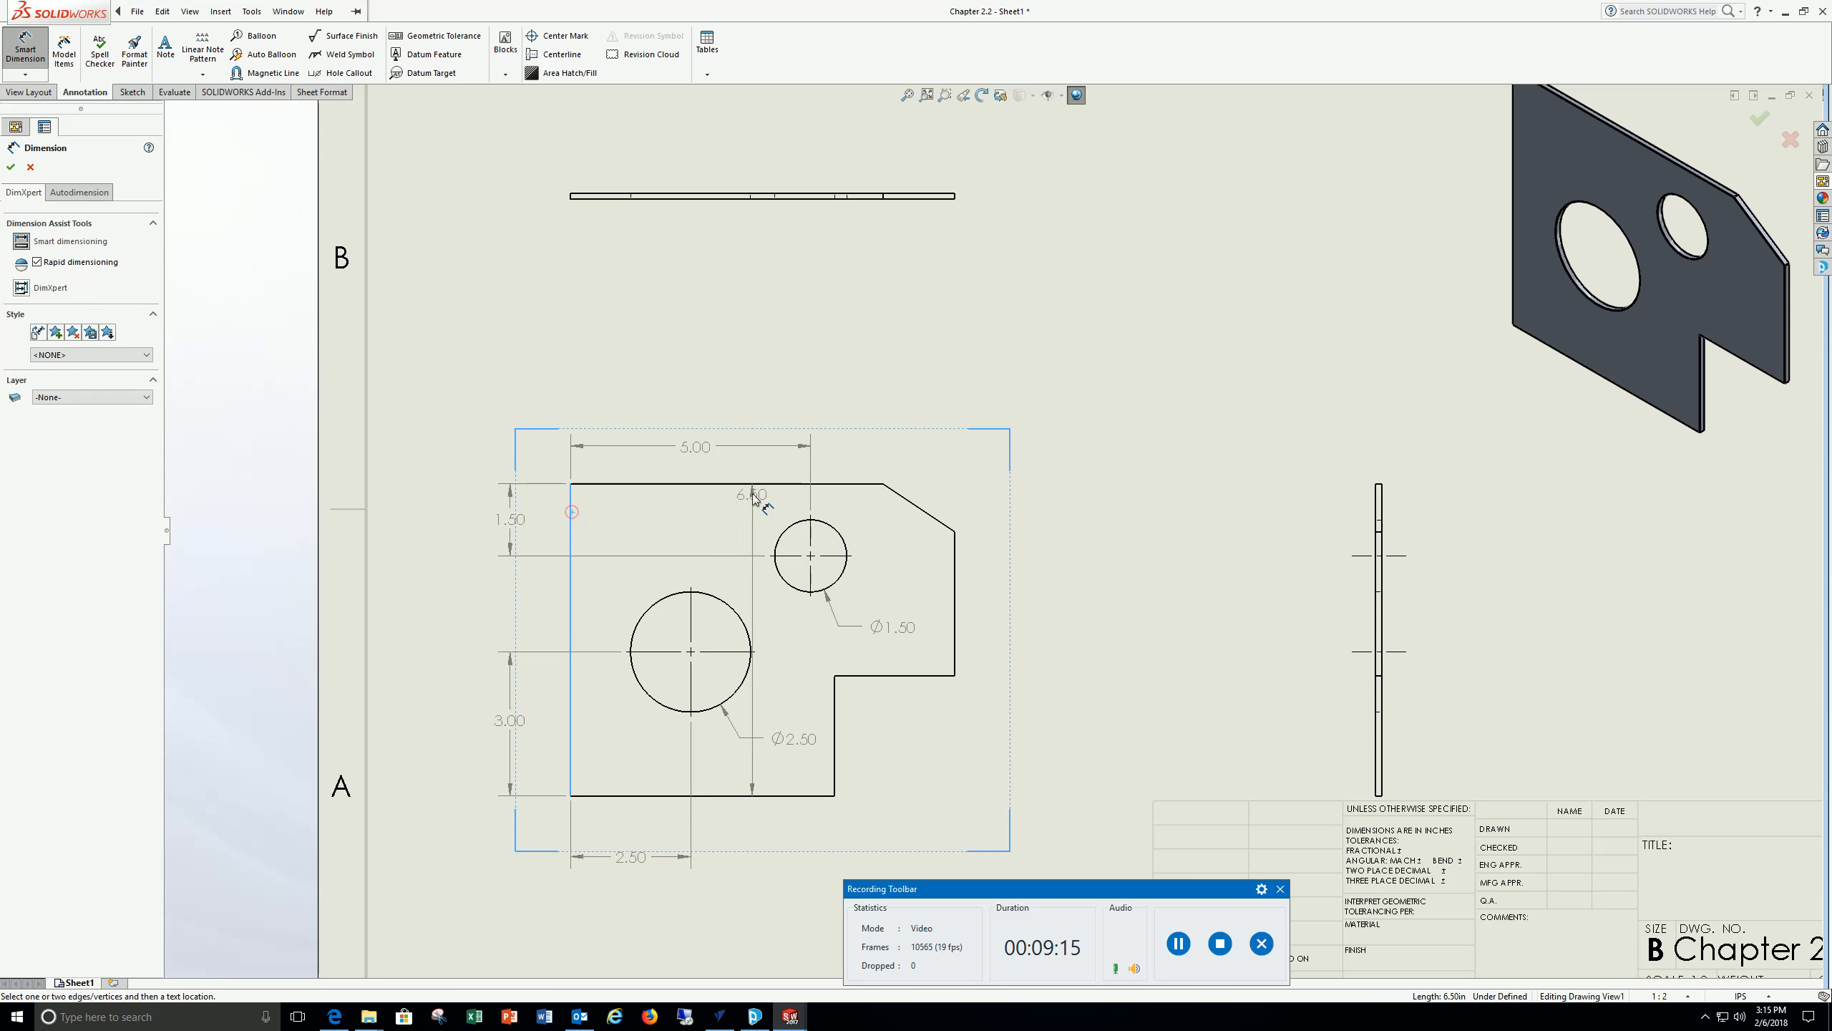
left_click(883, 484)
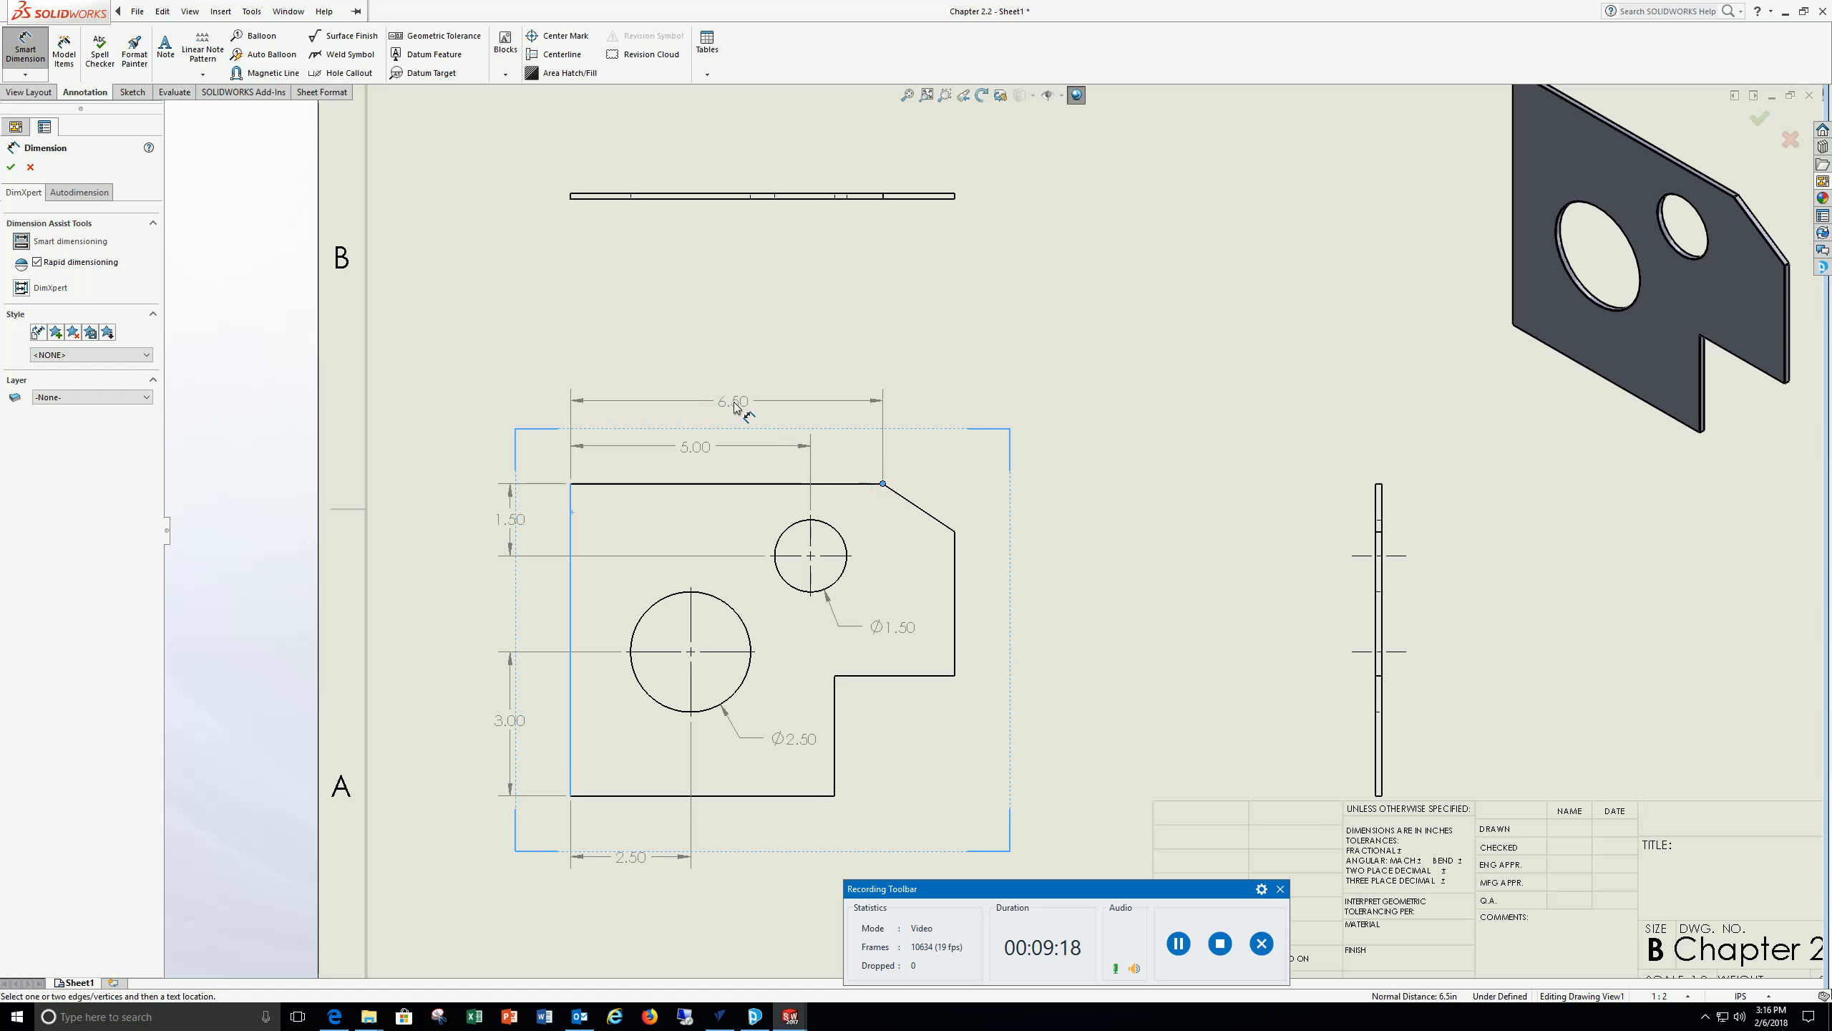
left_click(733, 401)
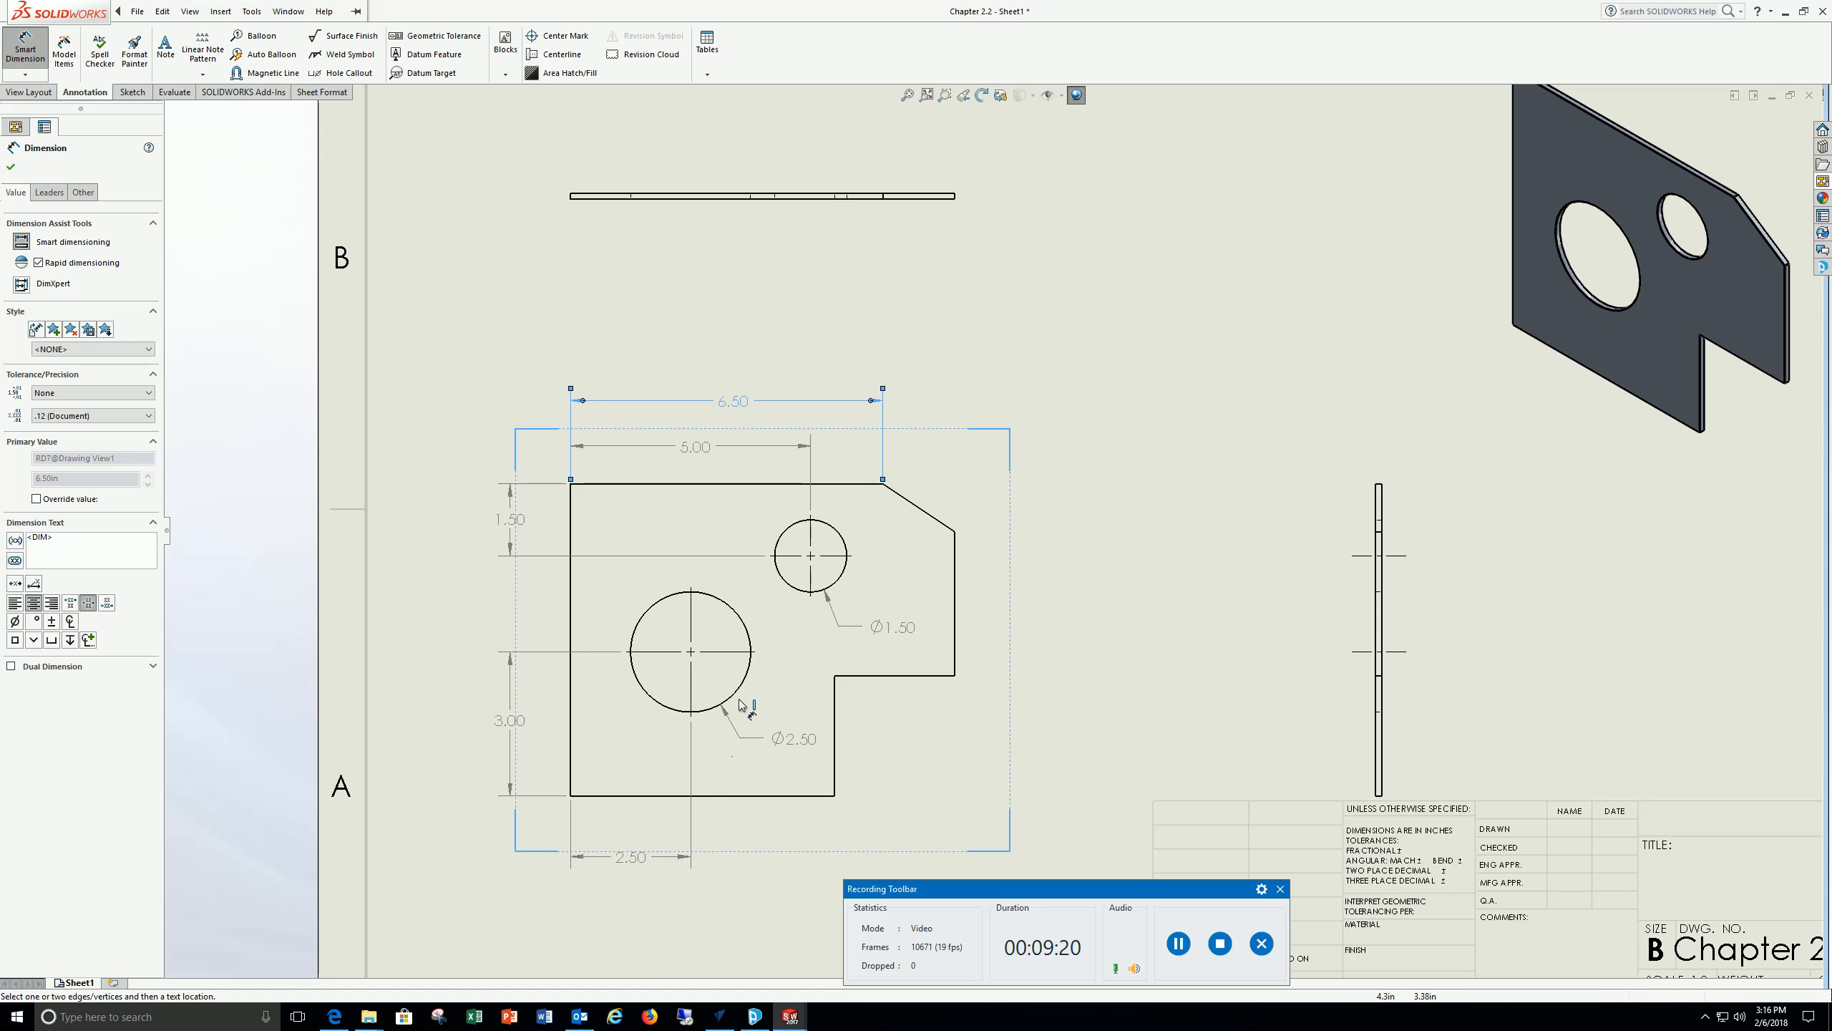
left_click(28, 49)
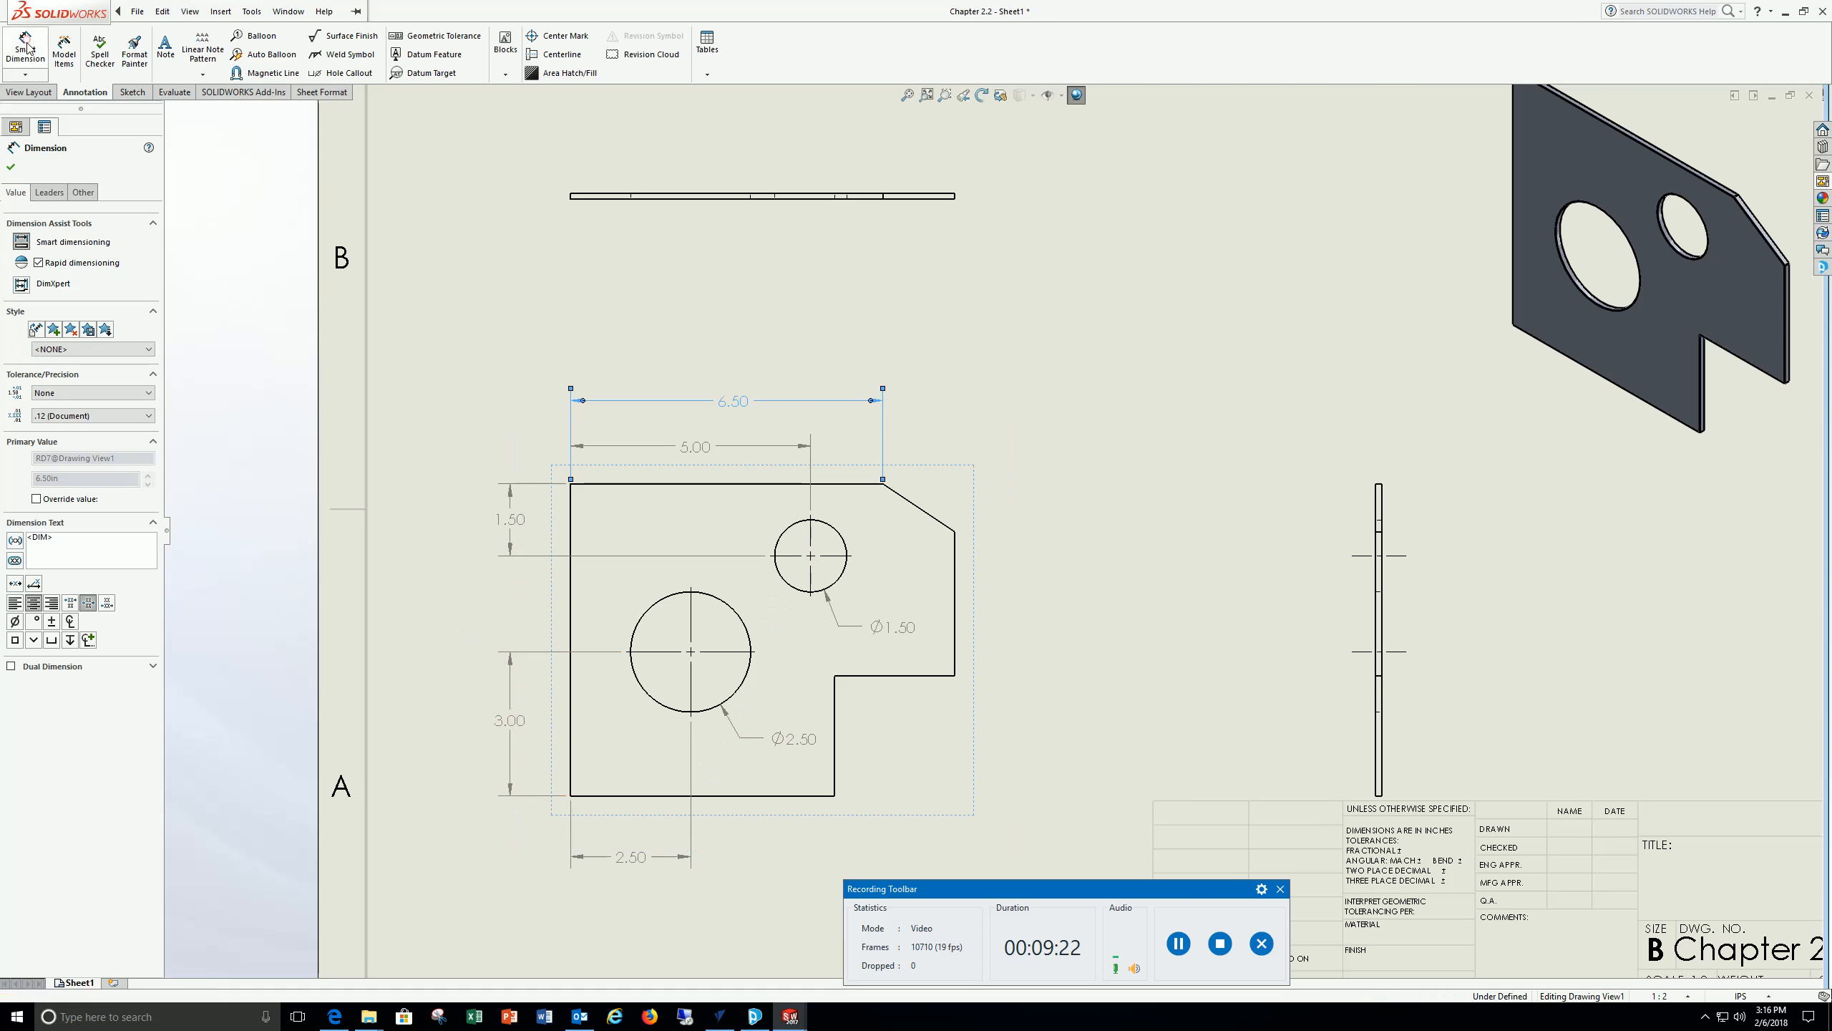
left_click(26, 48)
left_click(570, 728)
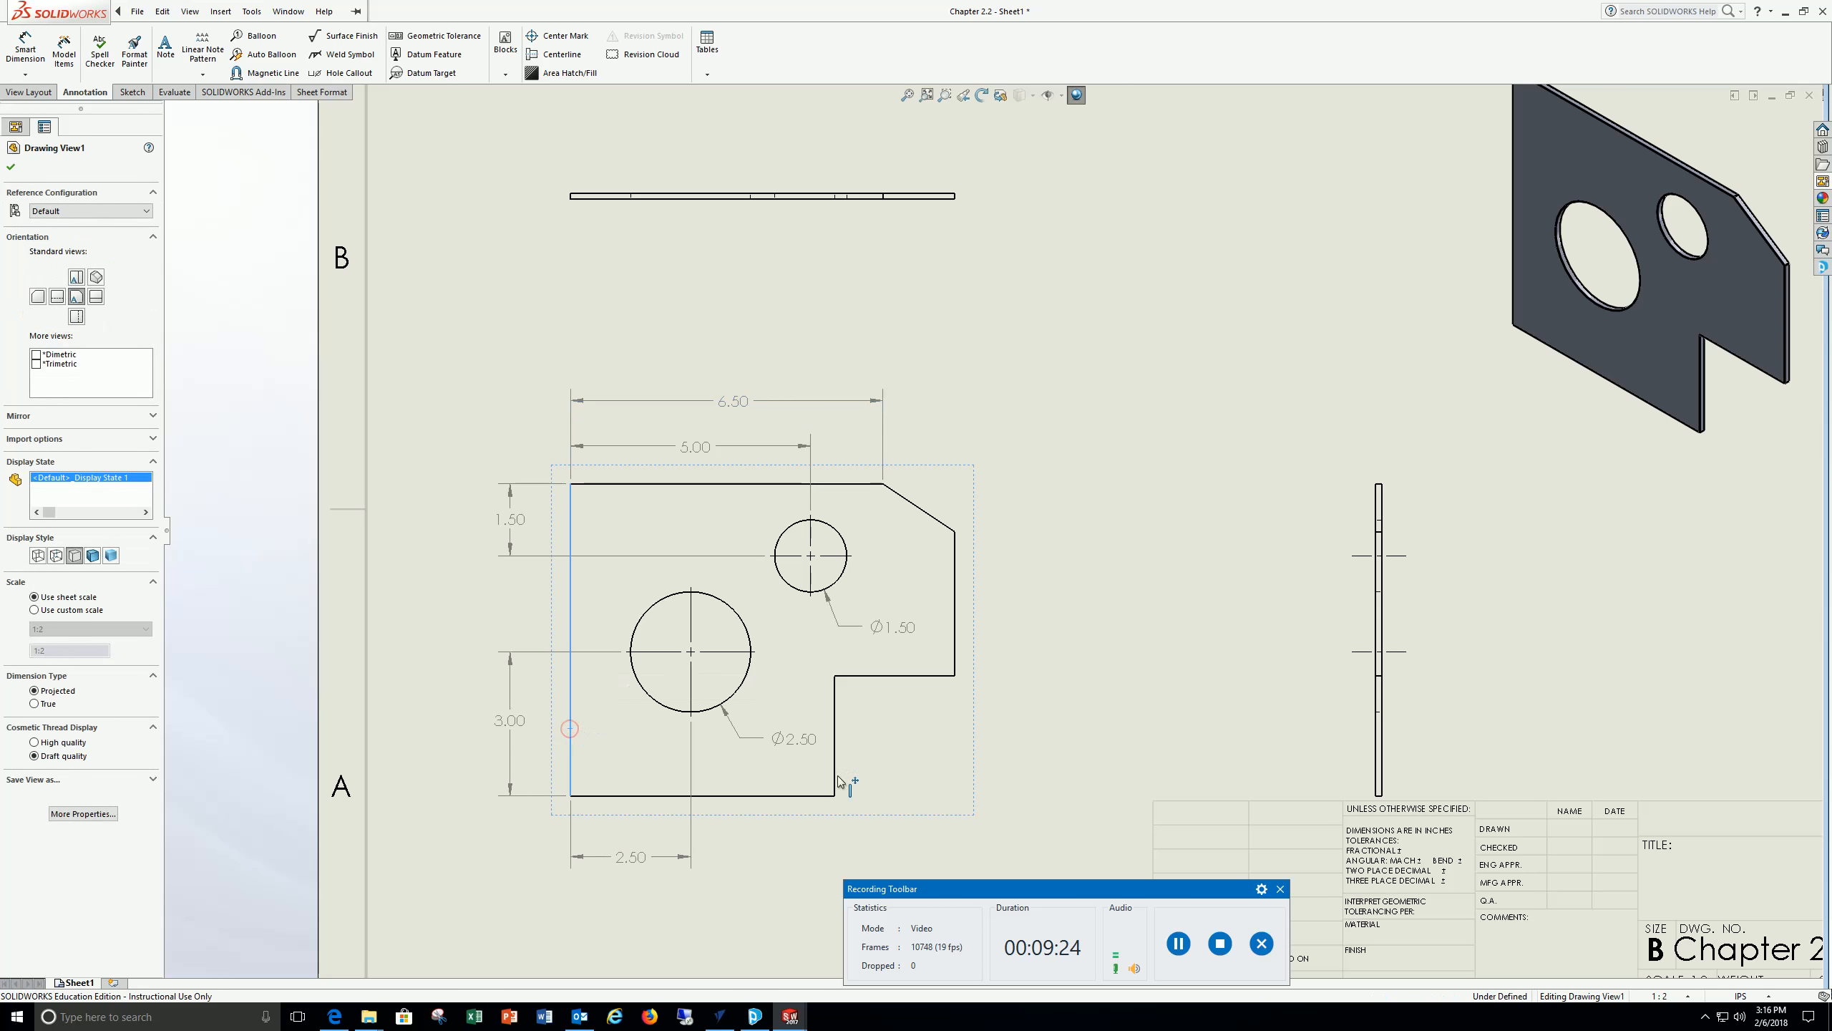
left_click(836, 768)
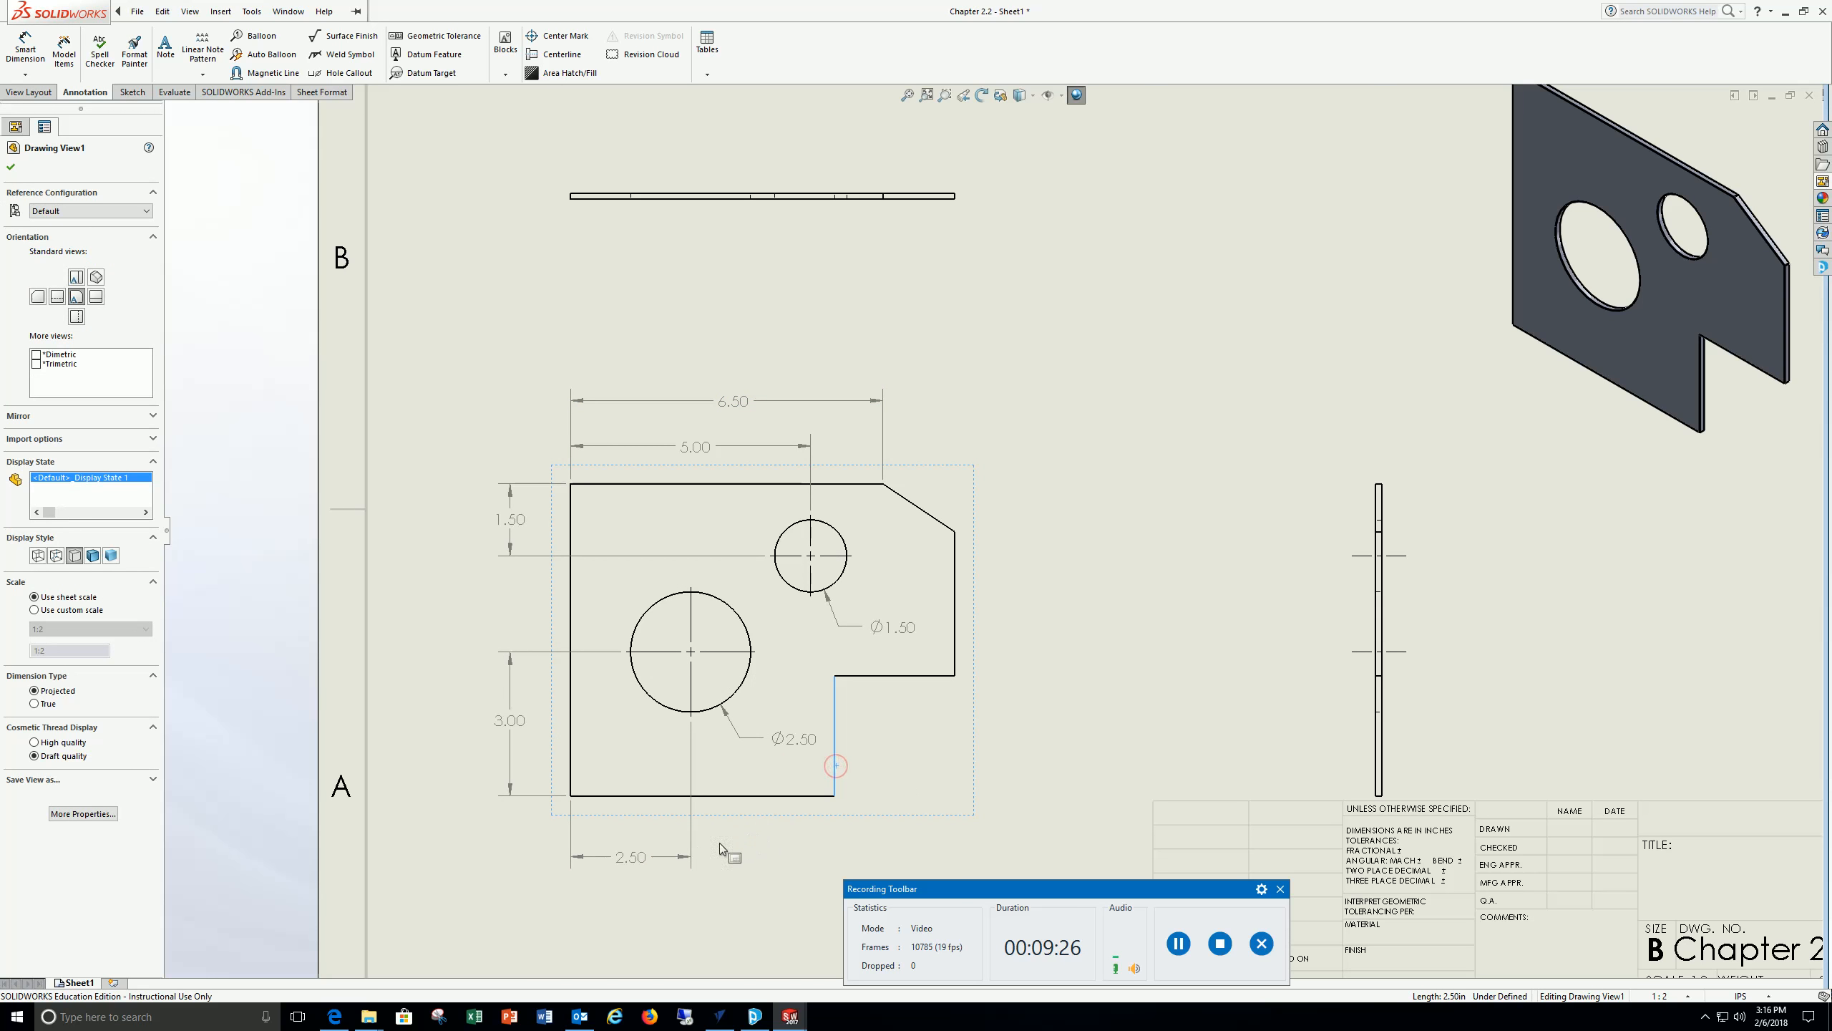
left_click(13, 167)
Dimension the horizontal distance from the front view's left edge to the notch's vertical edge, placed below the large hole's location dimension
left_click(25, 48)
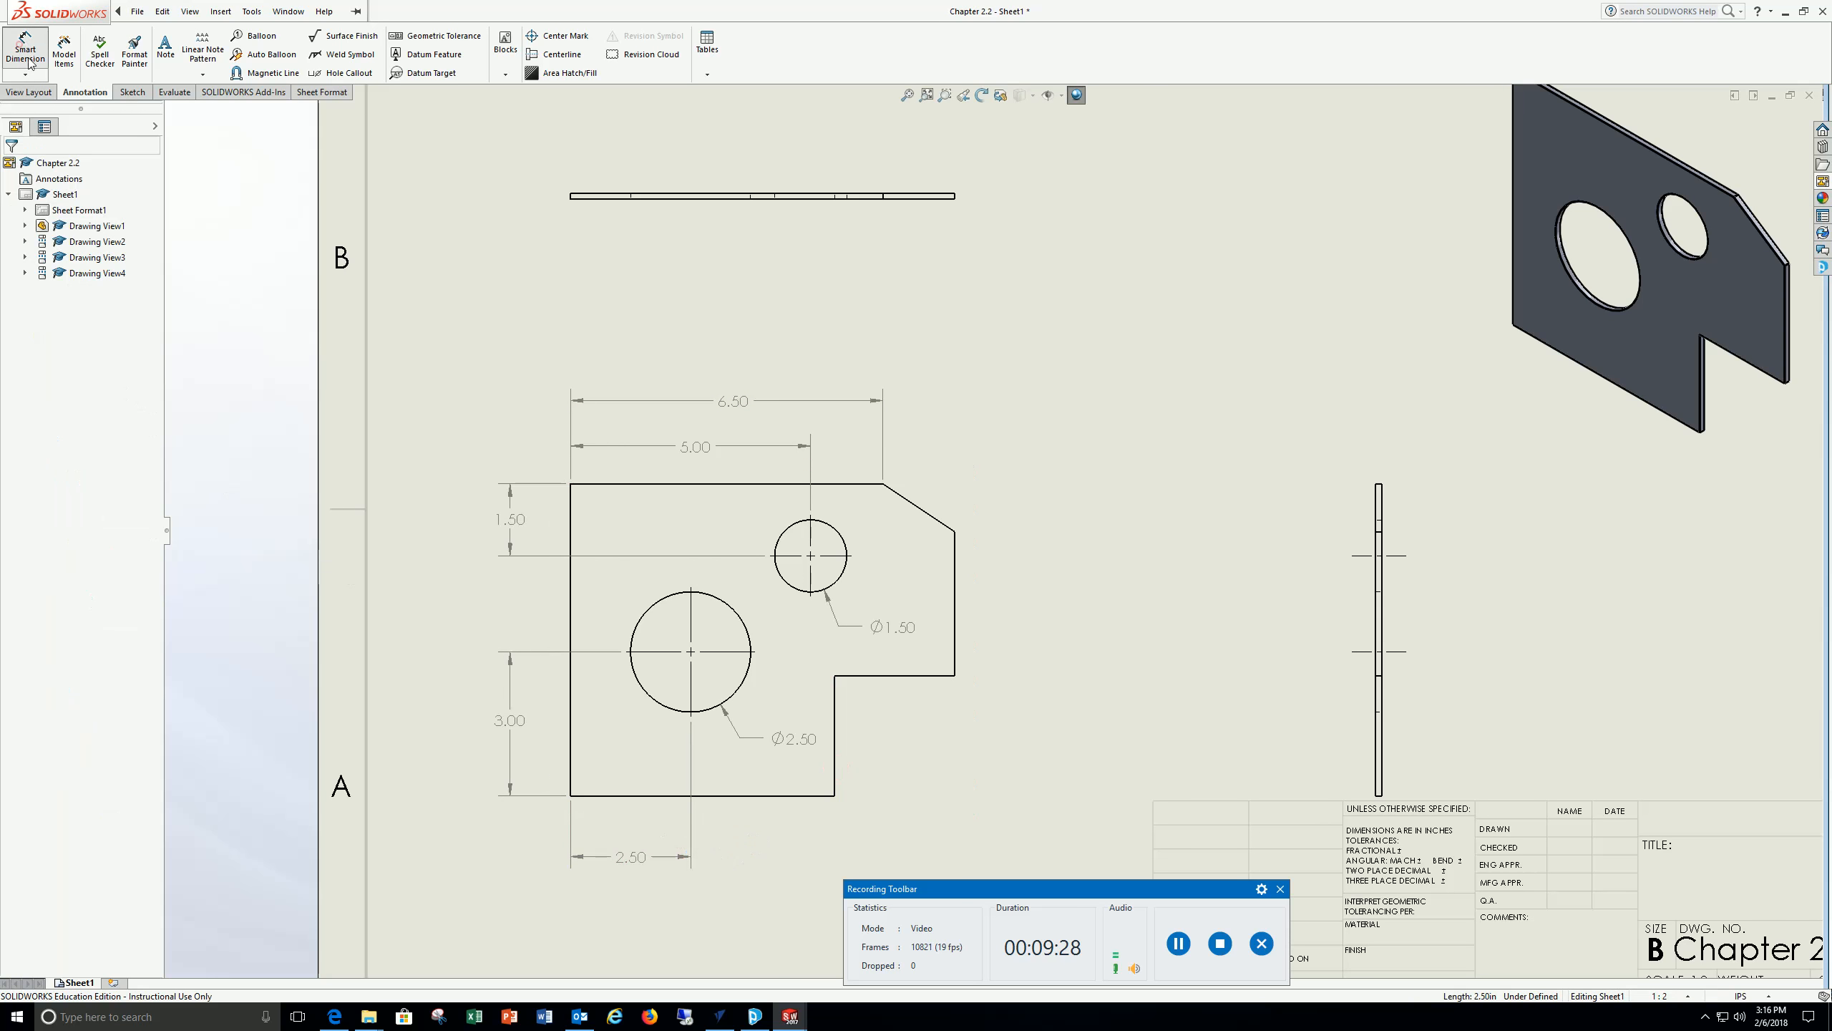
left_click(569, 735)
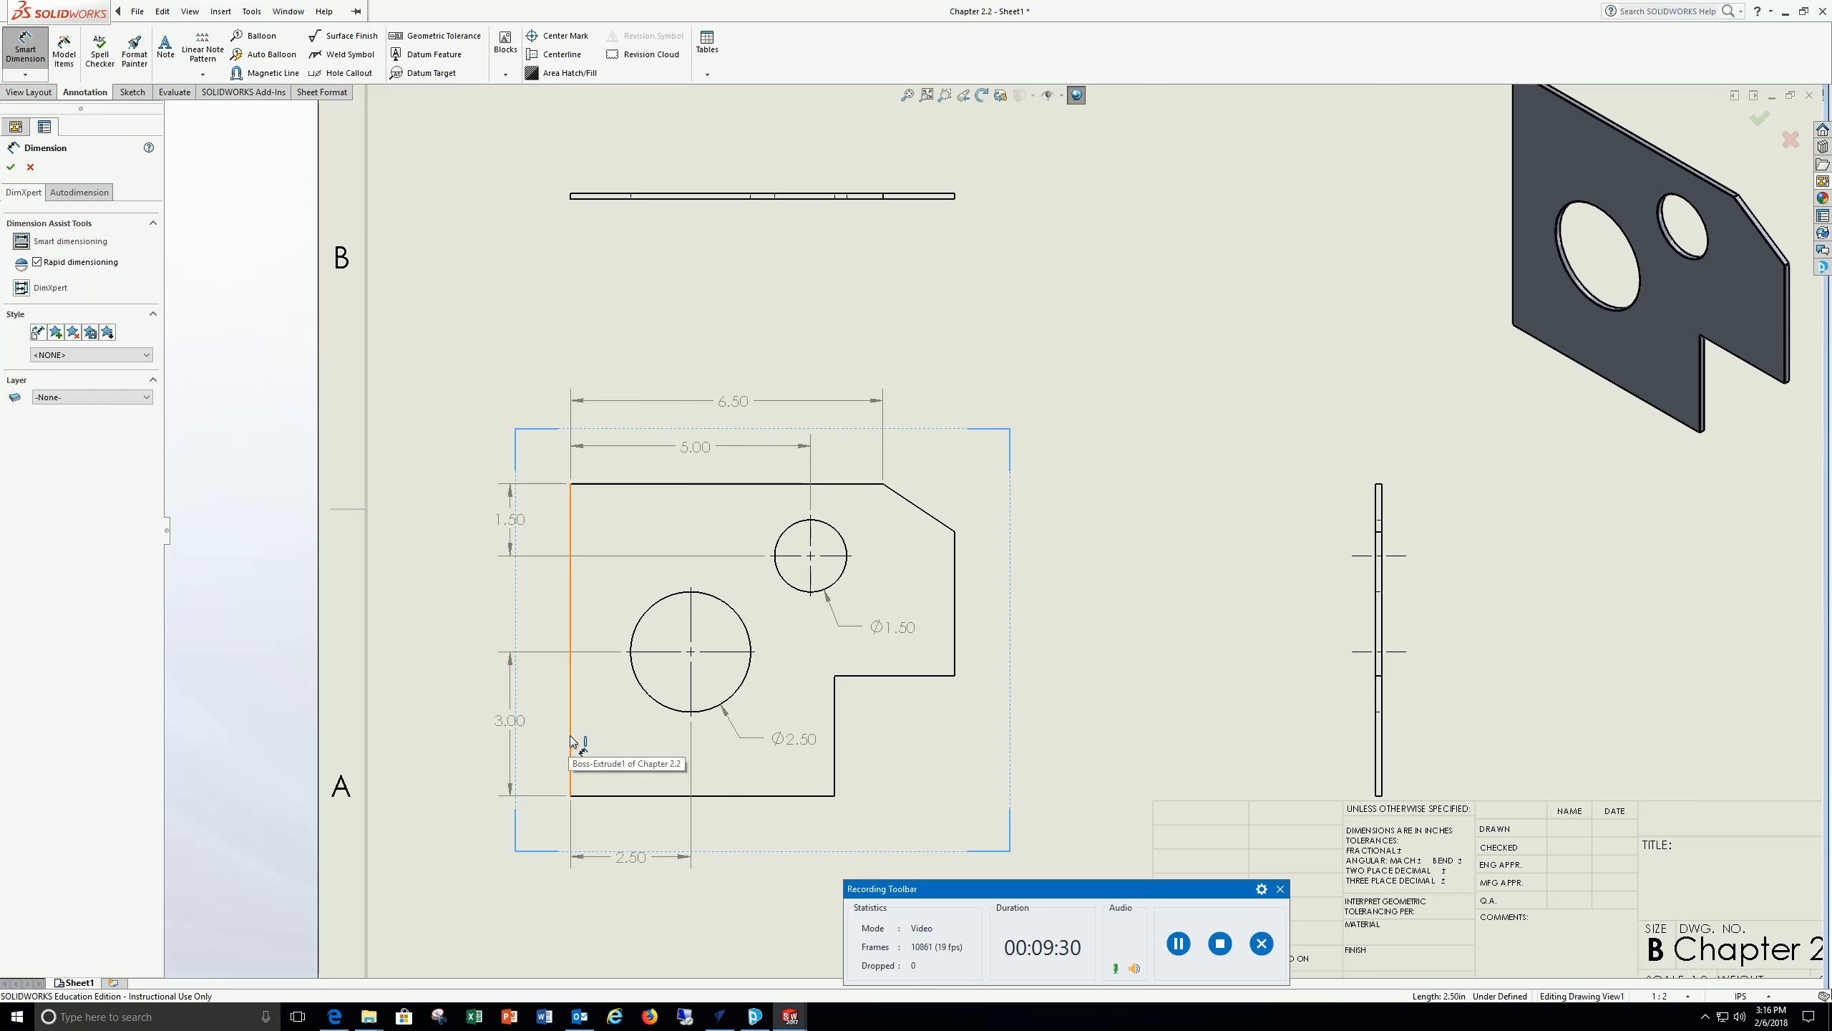
left_click(834, 766)
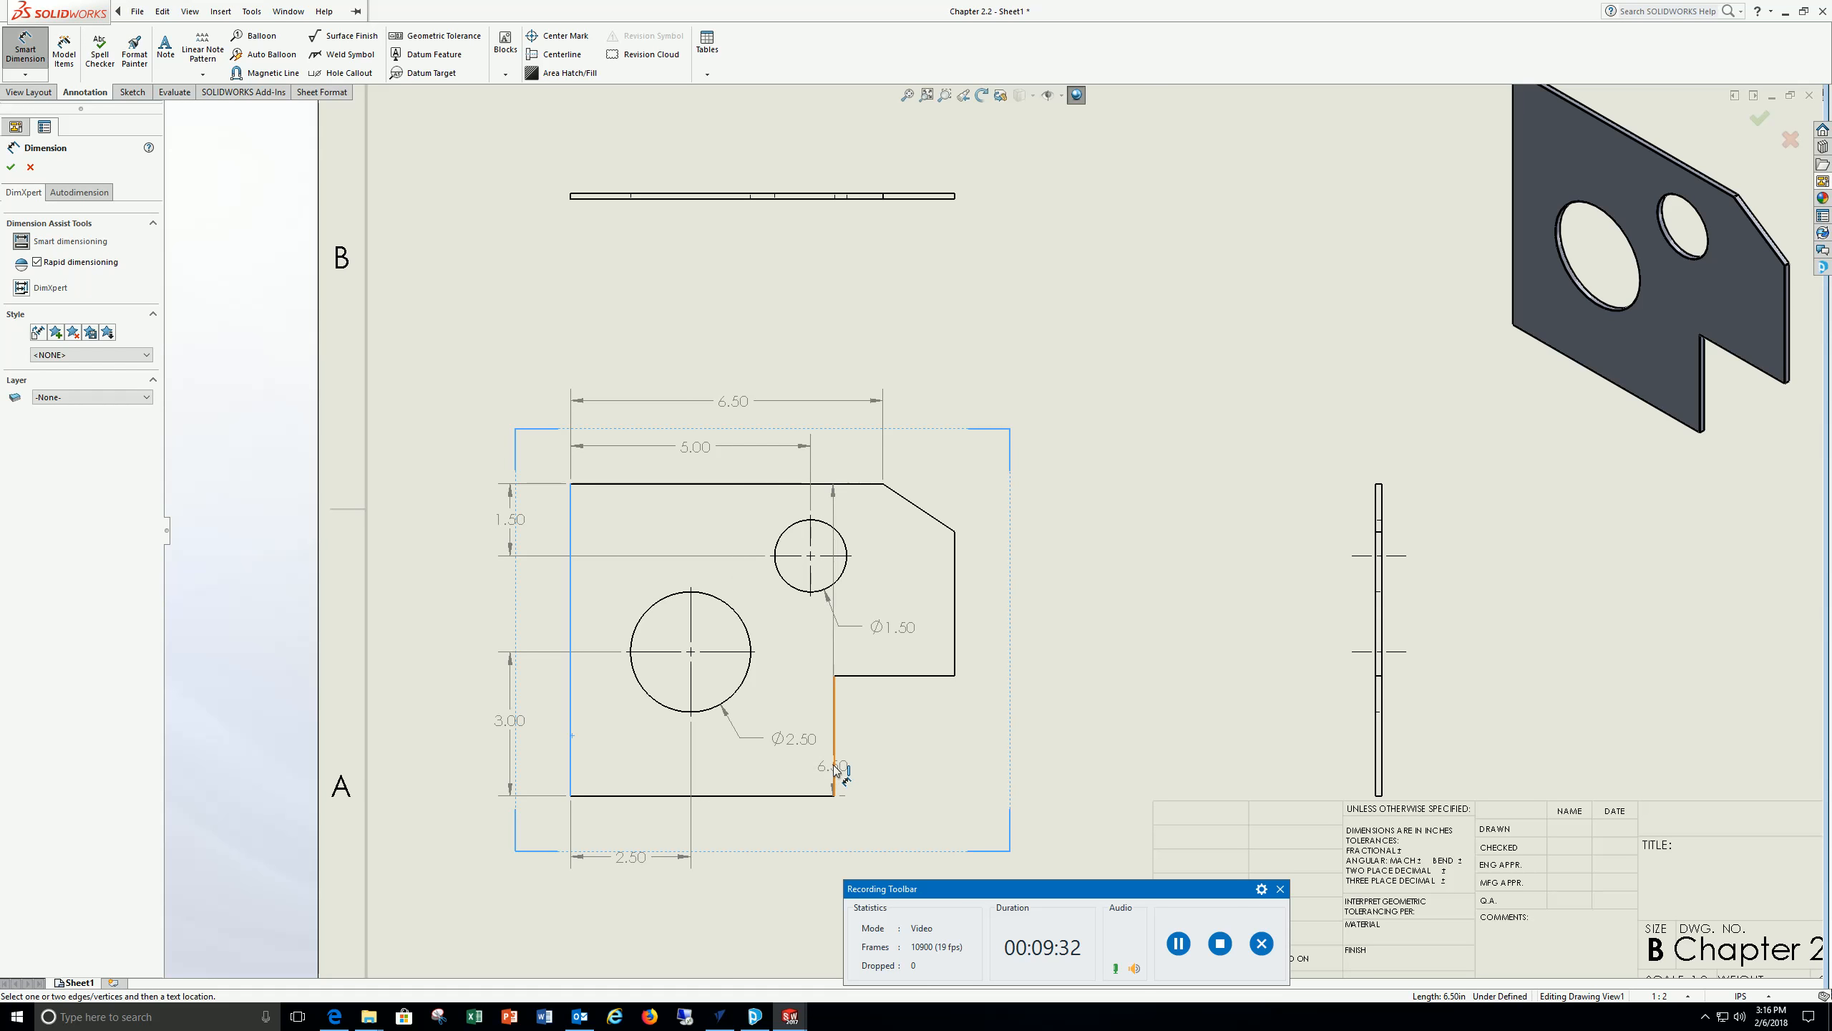
left_click(711, 894)
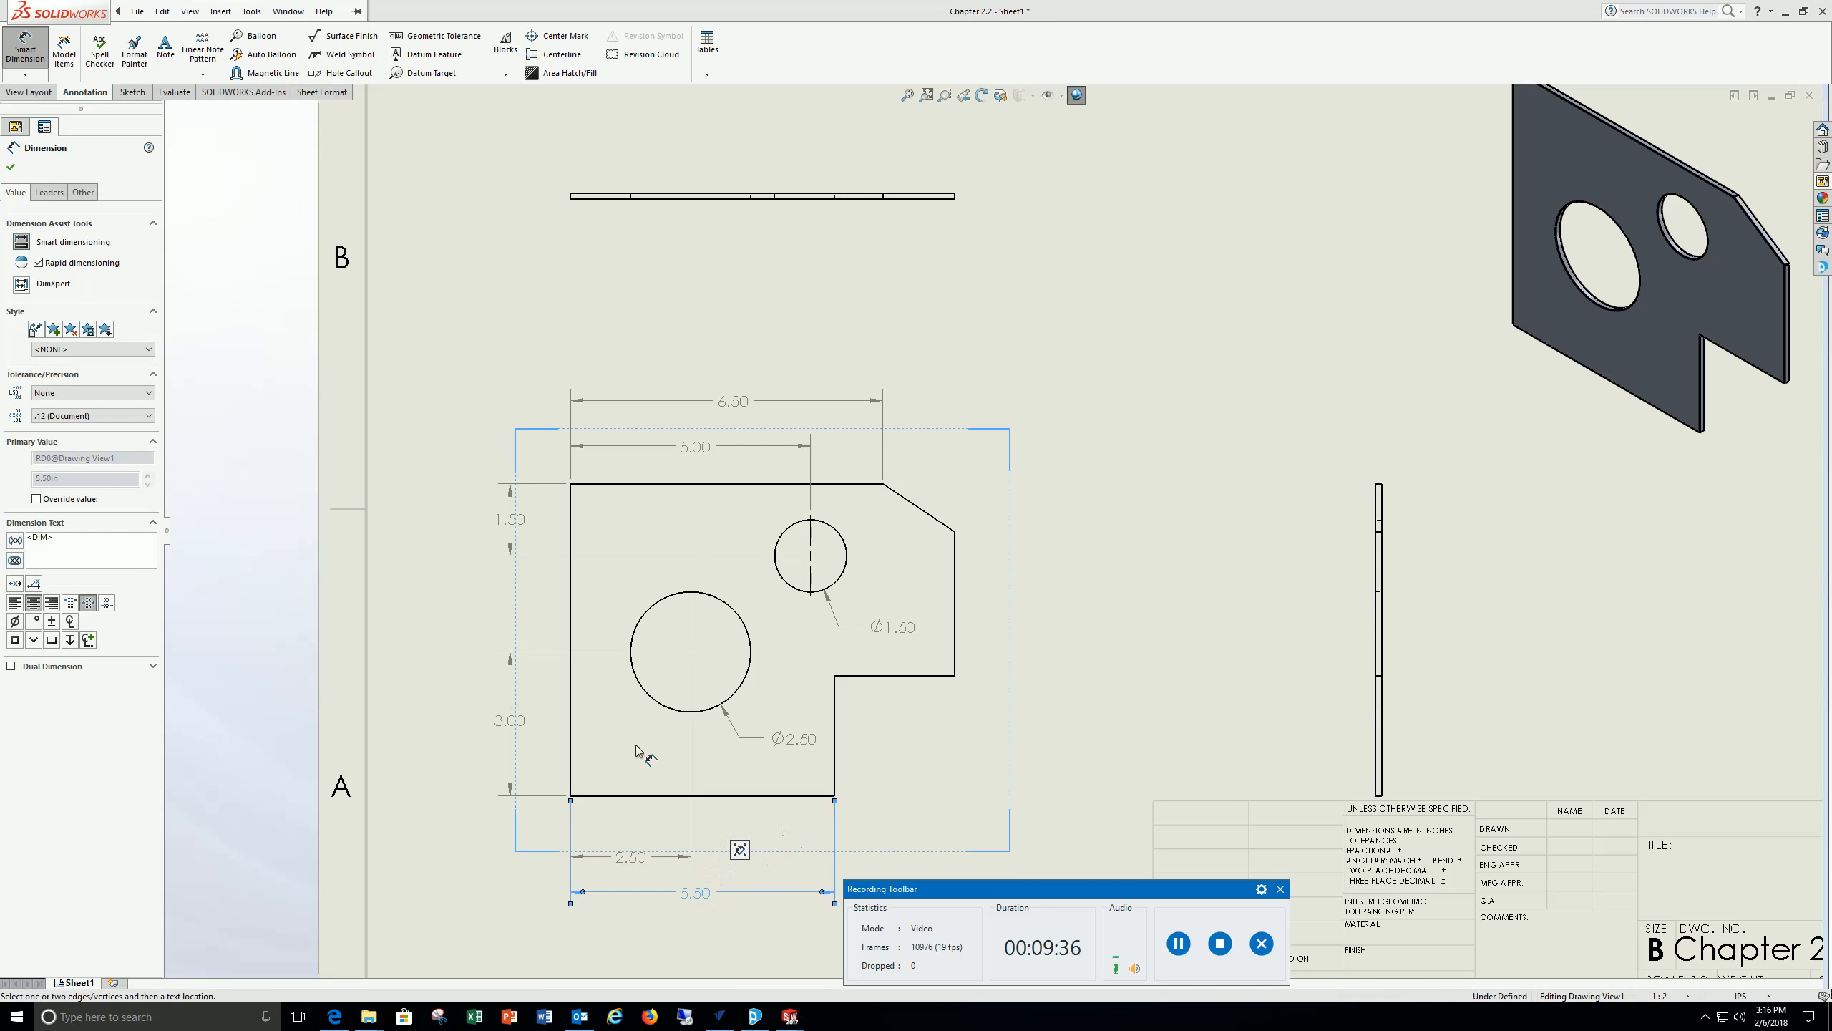
left_click(25, 48)
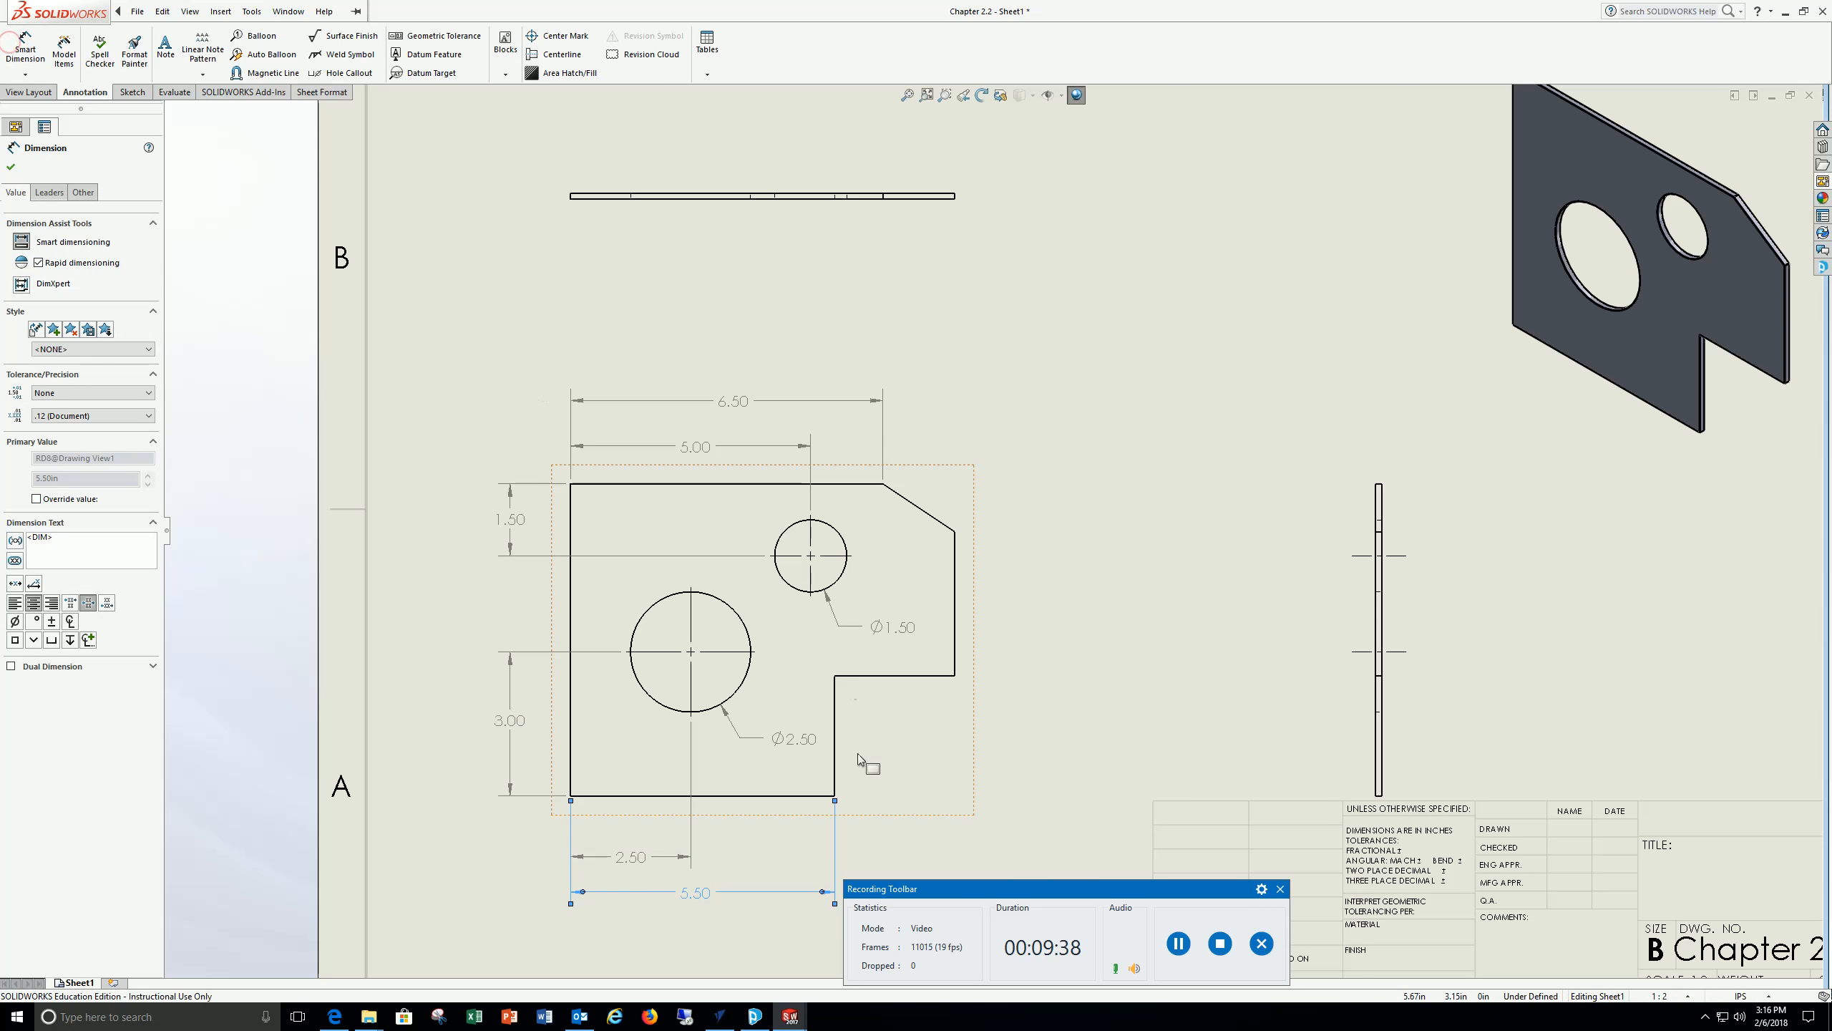
Dimension the height of the notch's vertical edge in the front view, placed right of the view
left_click(805, 795)
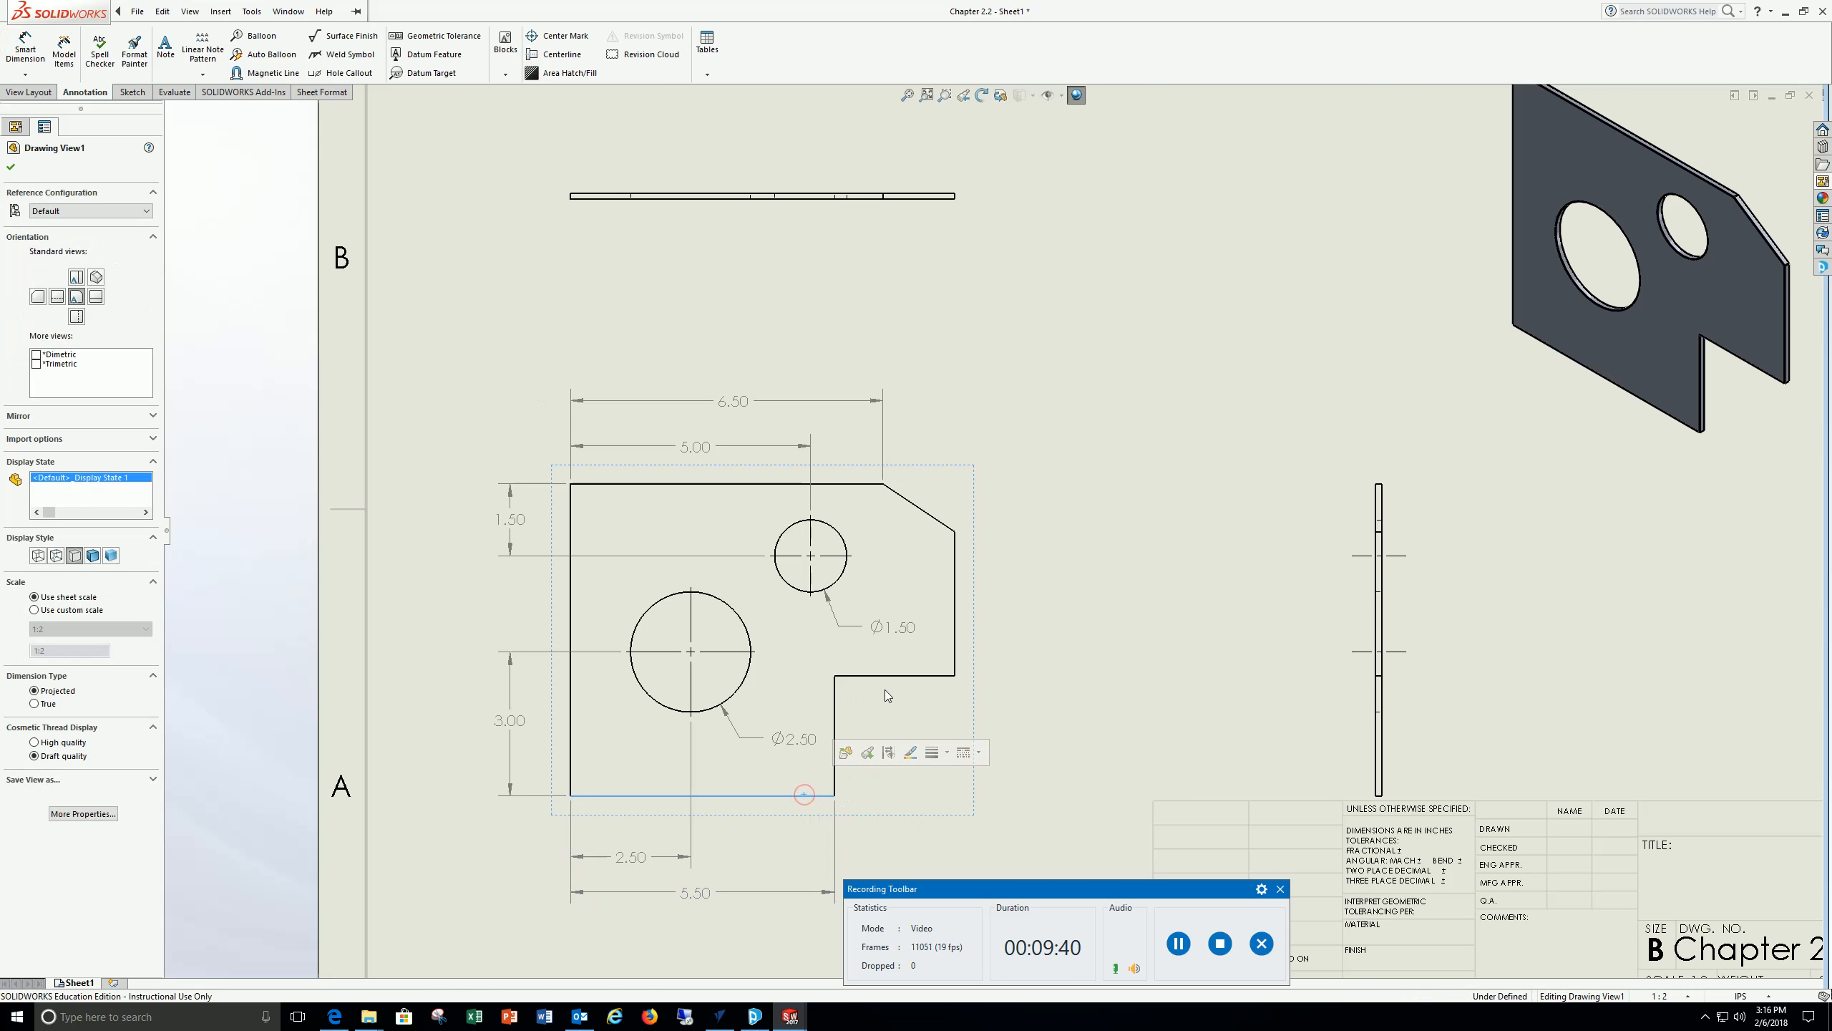
key("Escape")
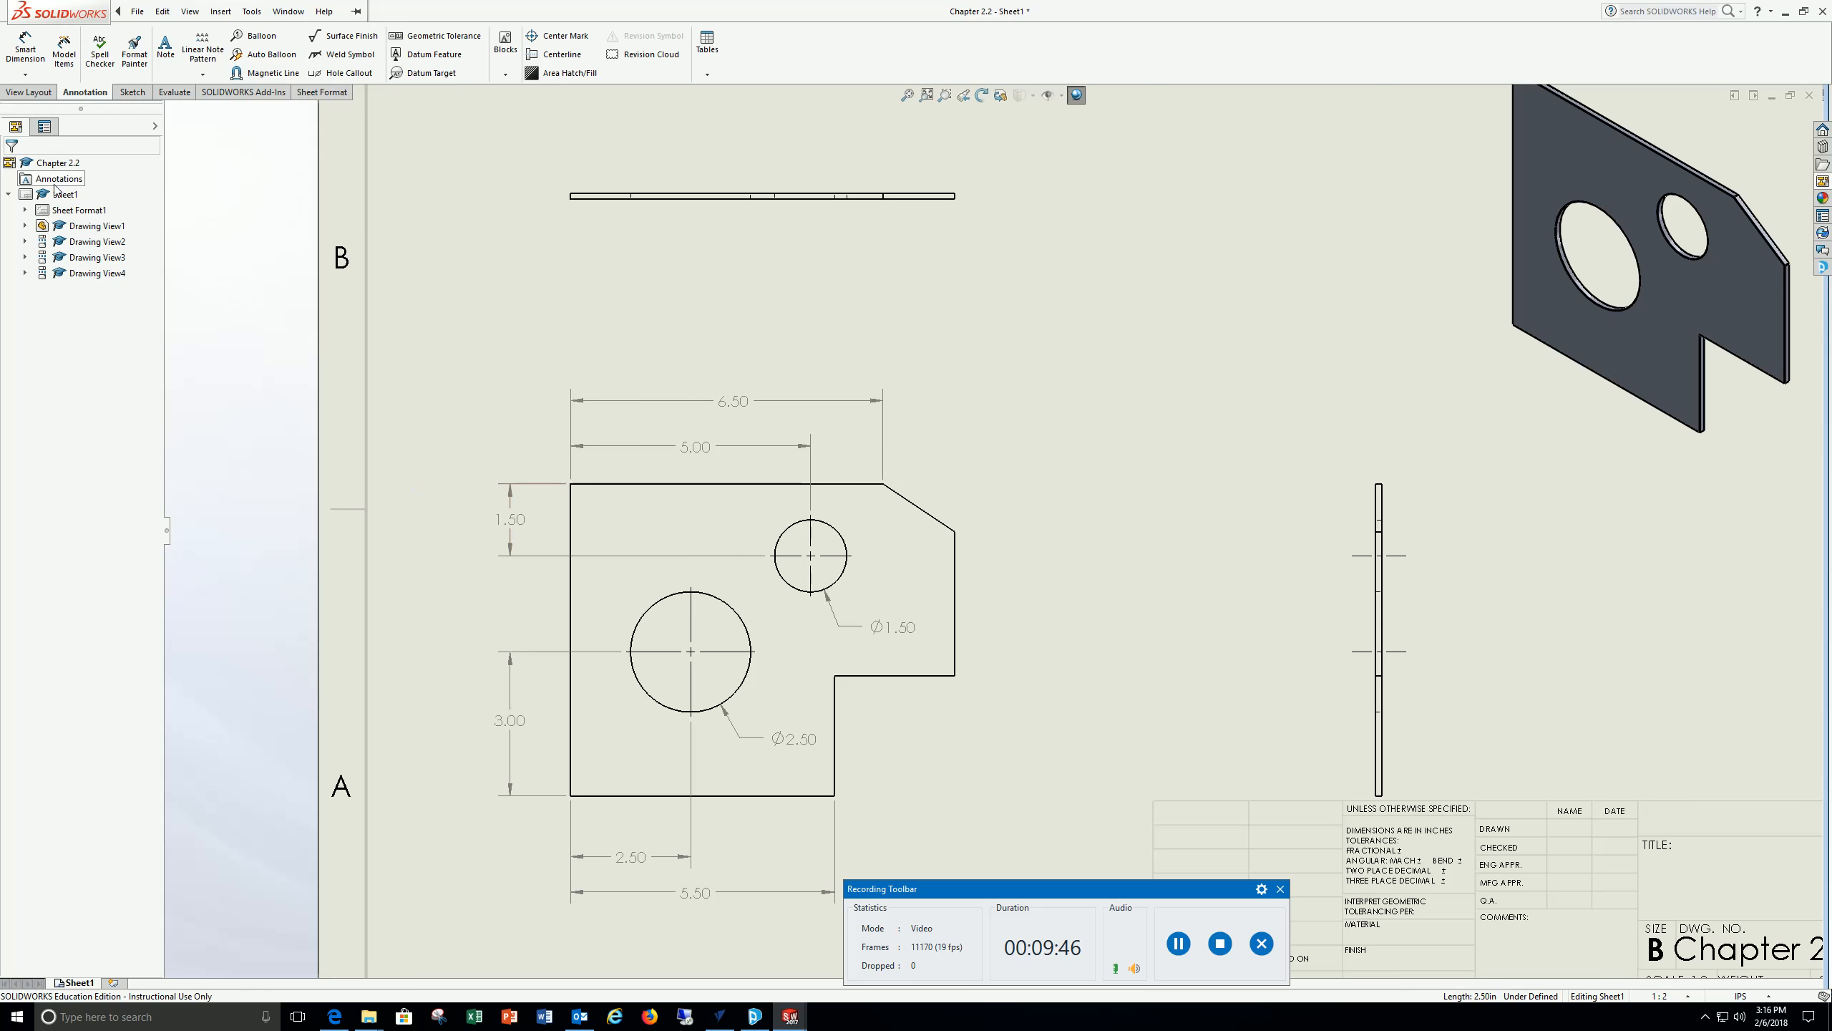
left_click(25, 47)
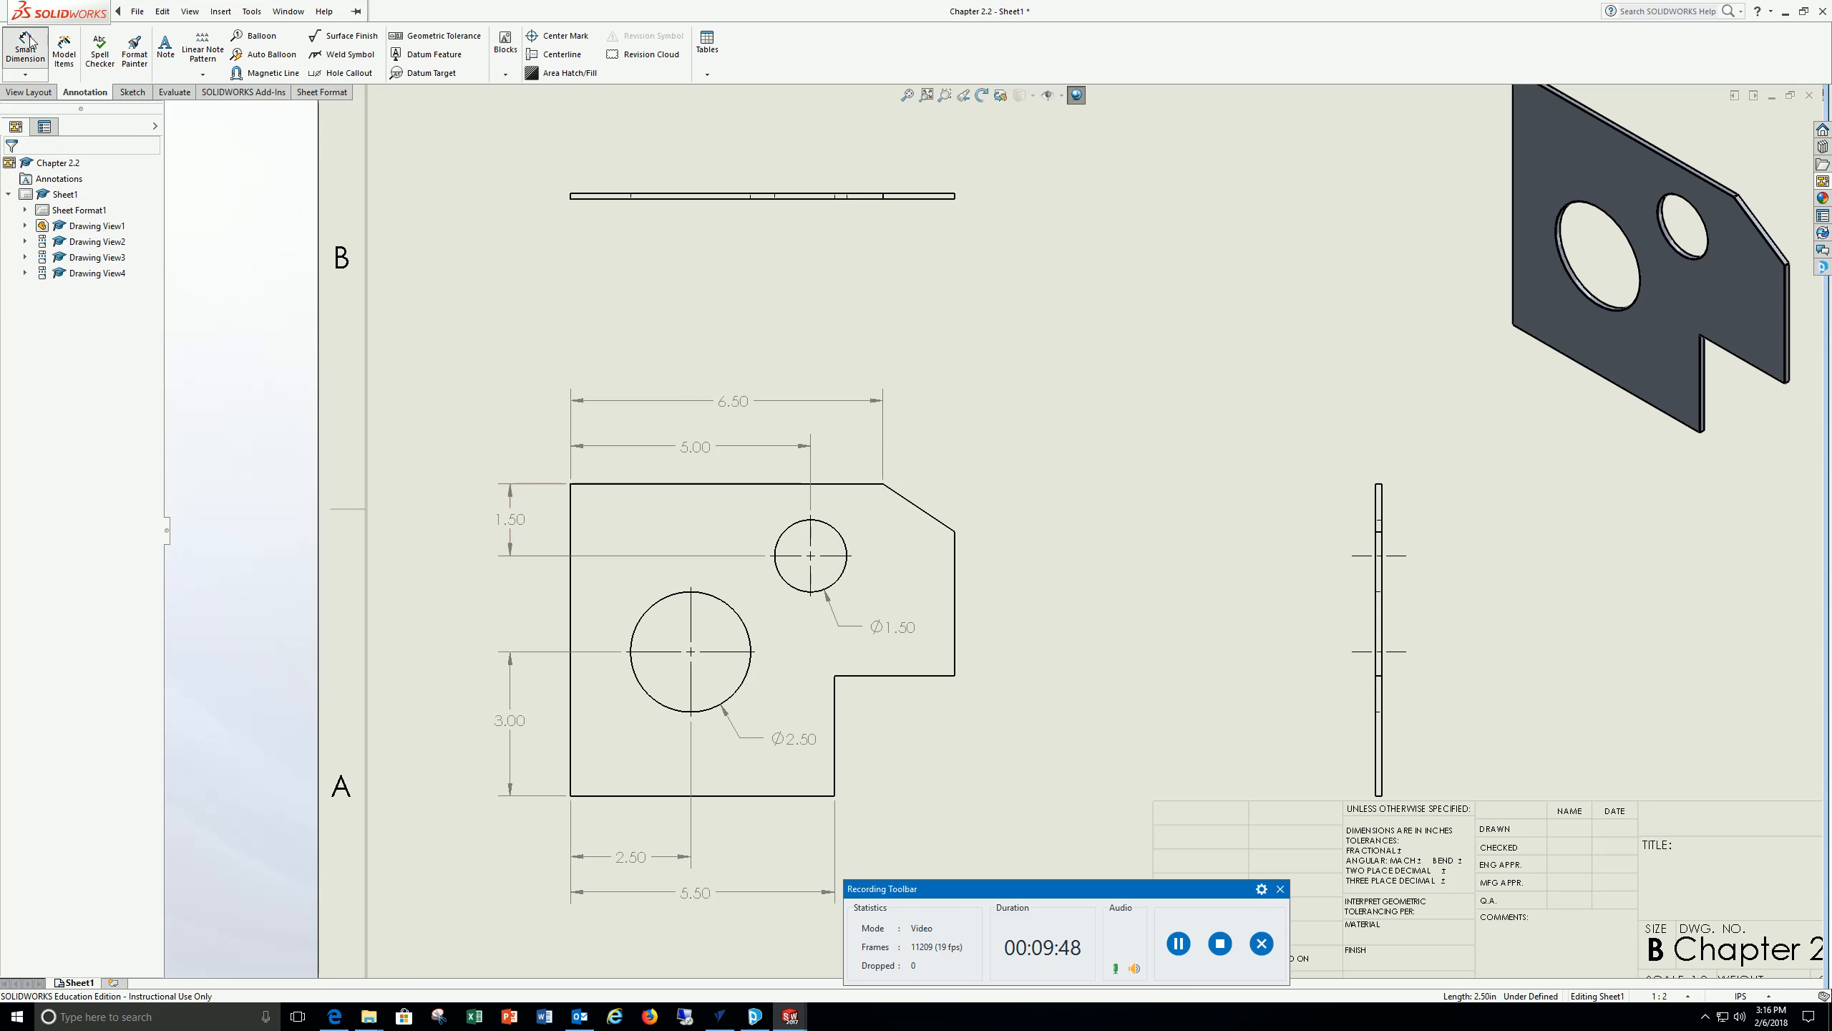
left_click(836, 765)
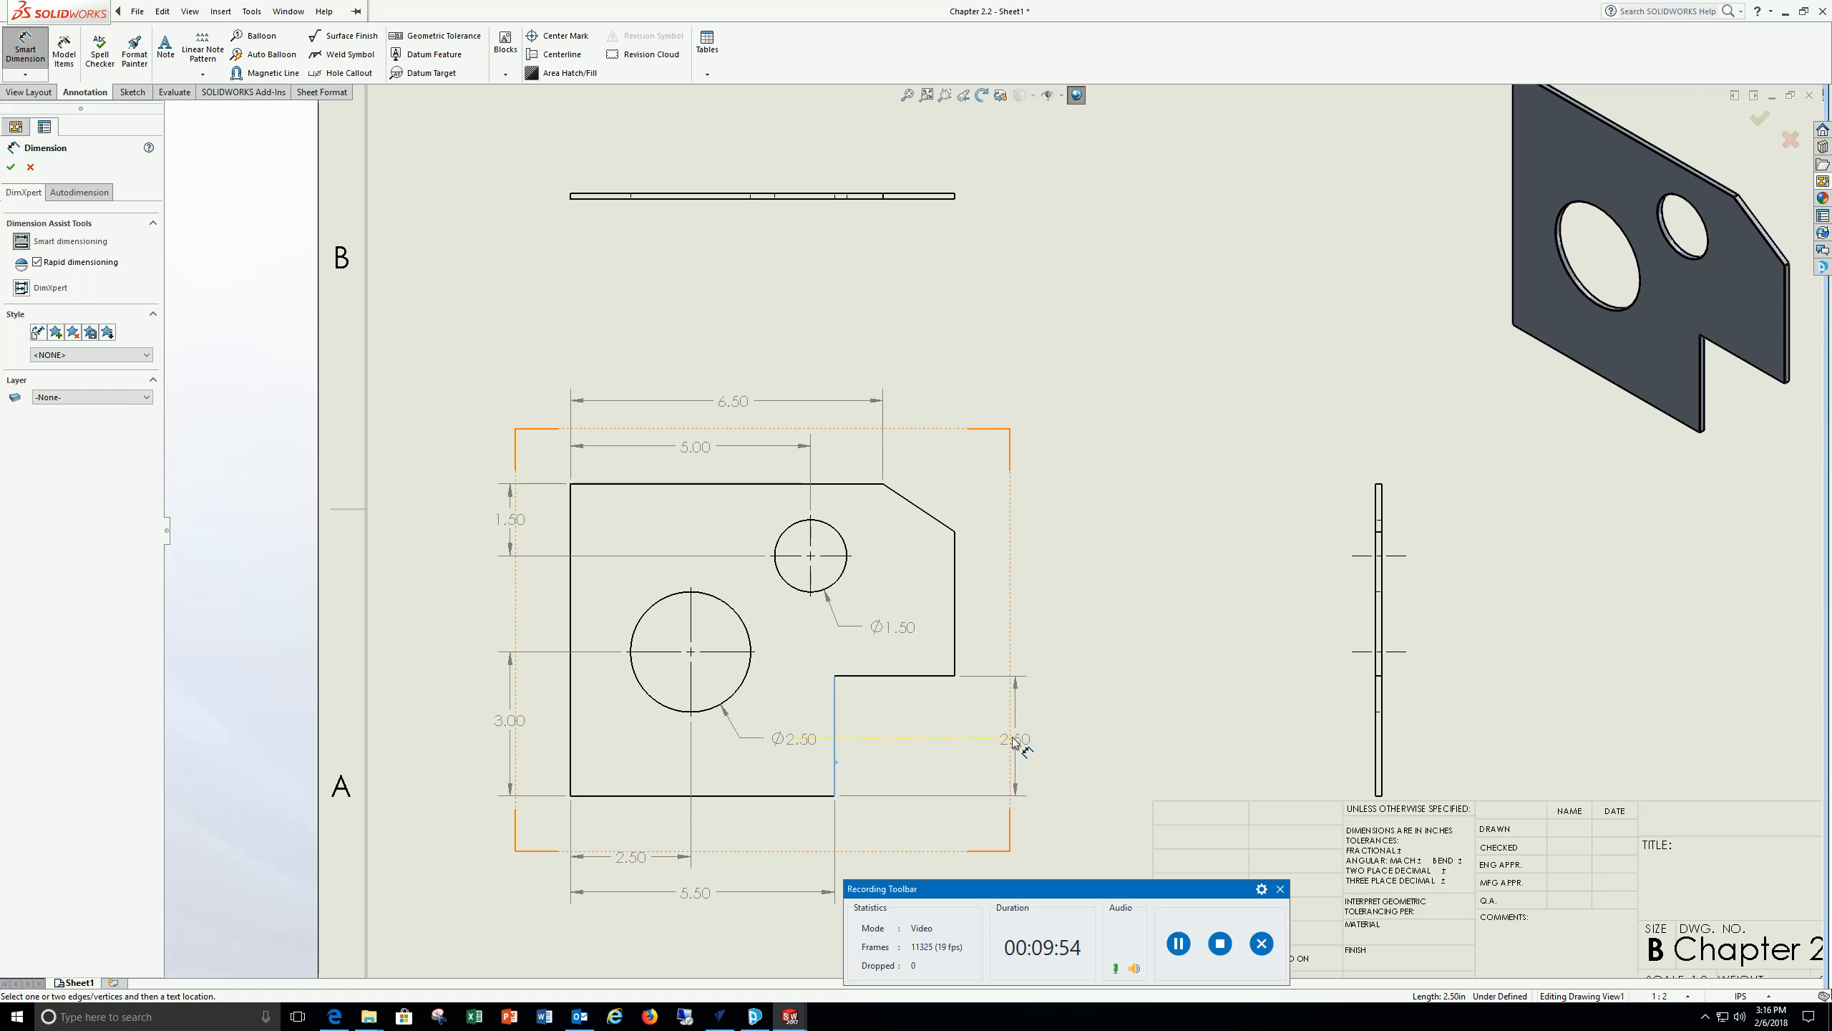
left_click(1014, 741)
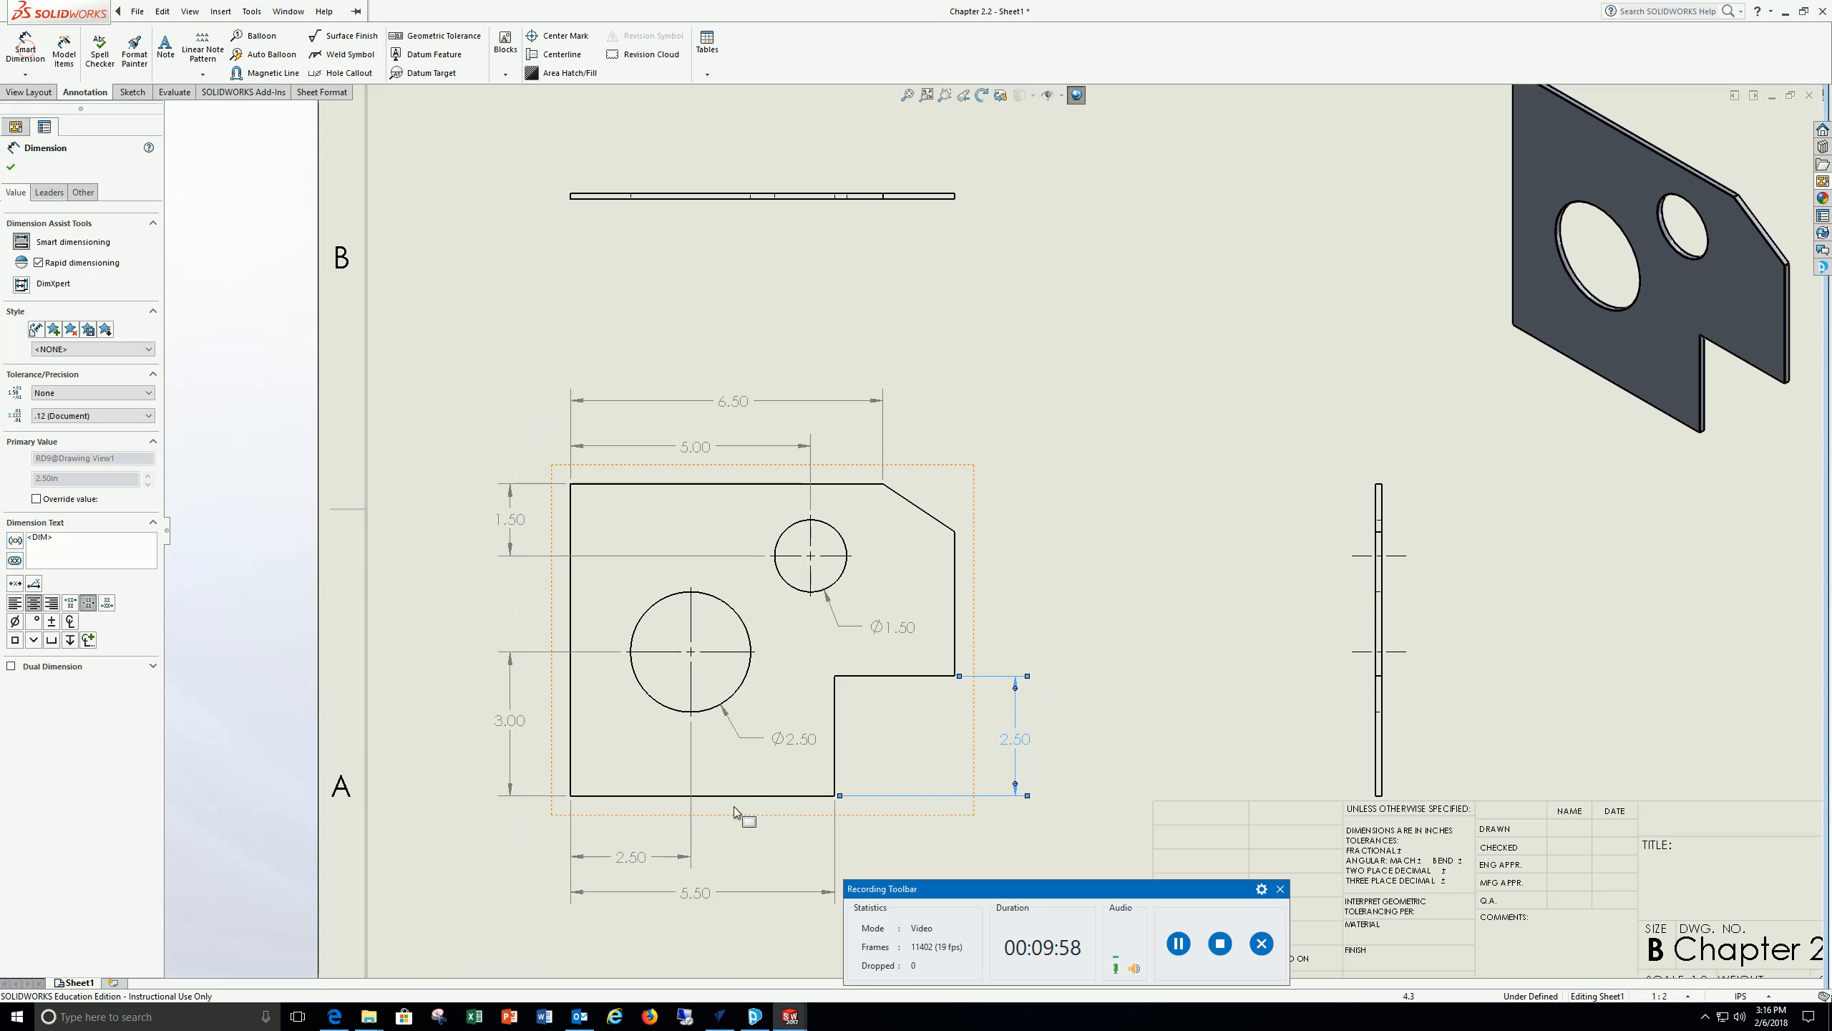
left_click(766, 796)
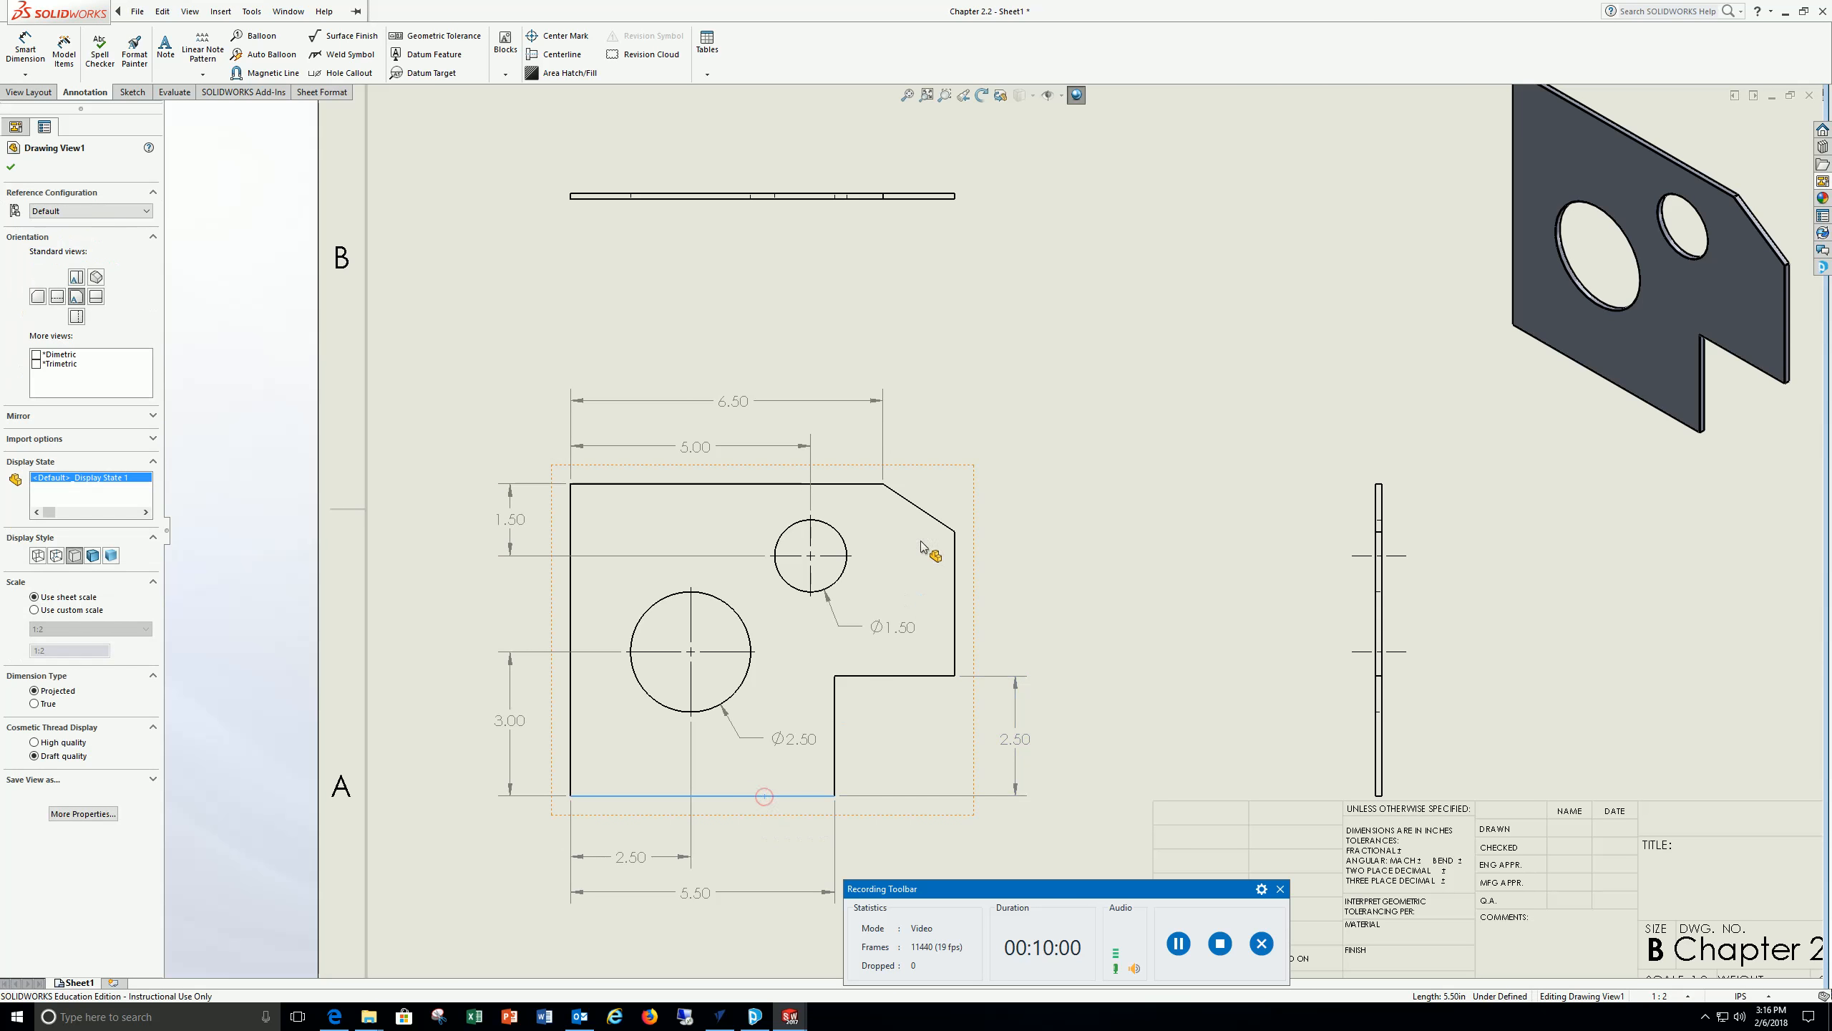
left_click(1011, 582)
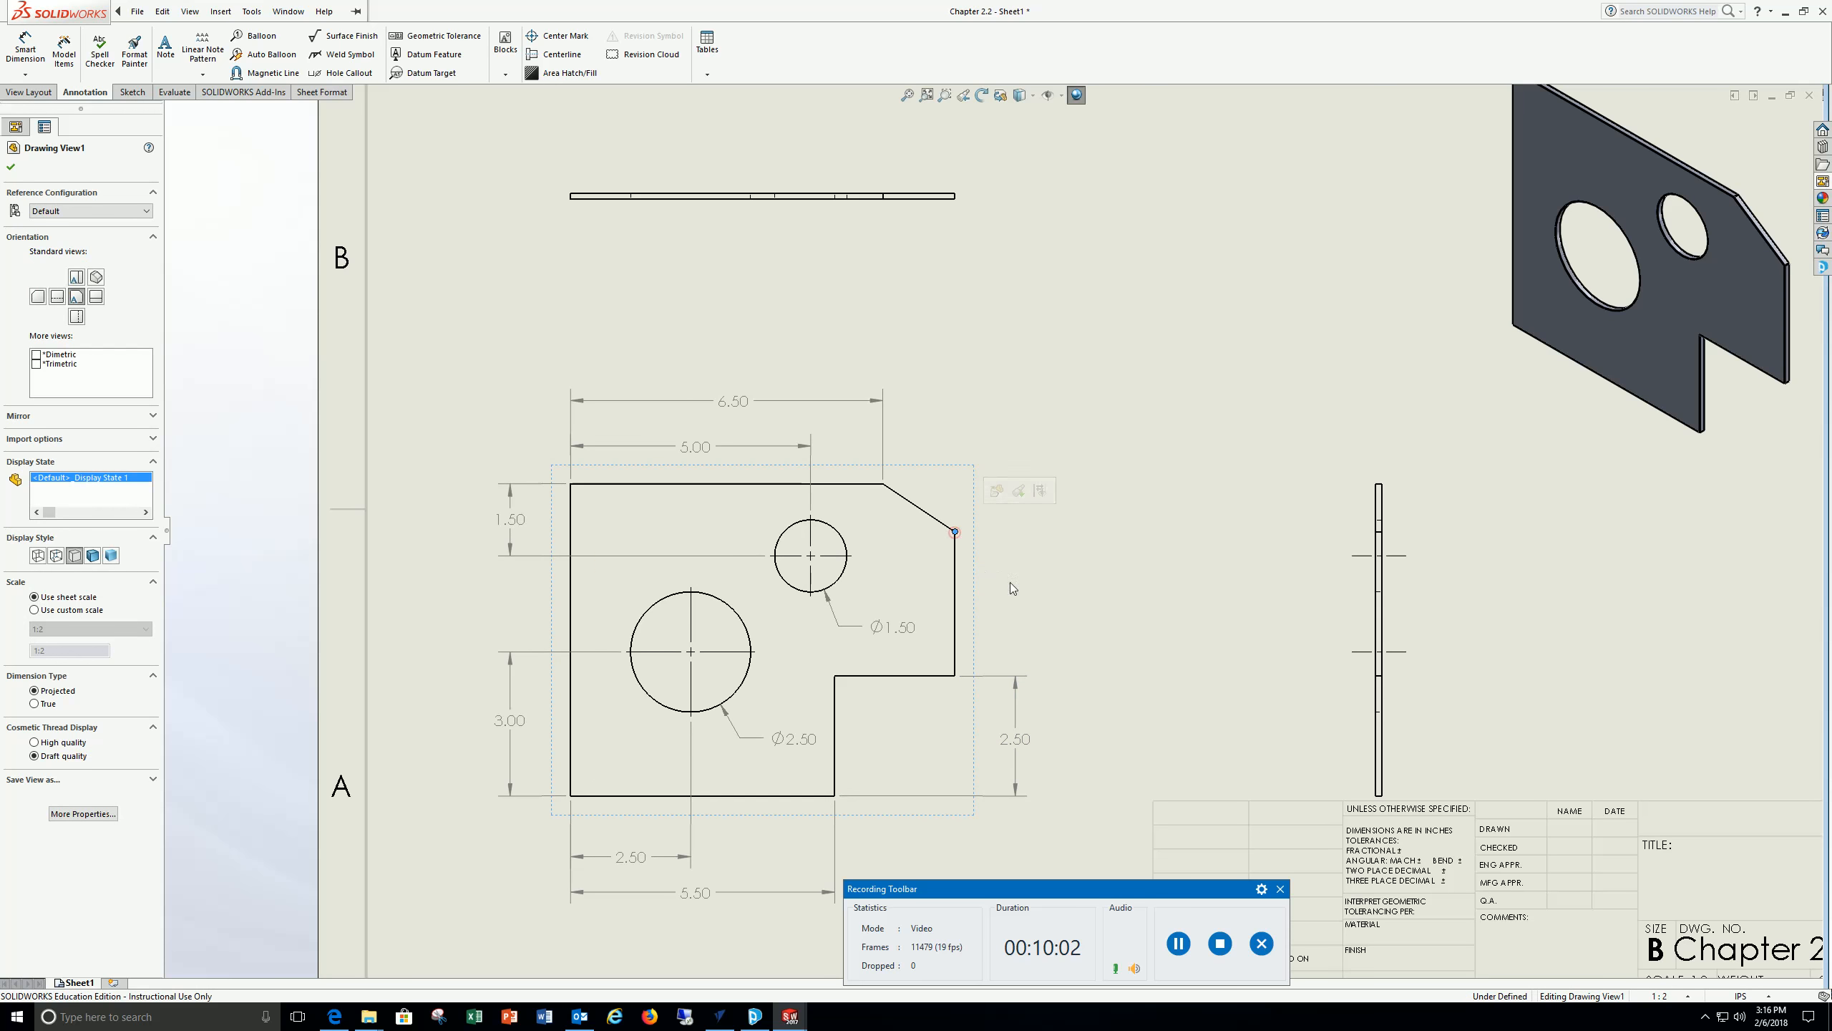
left_click(14, 127)
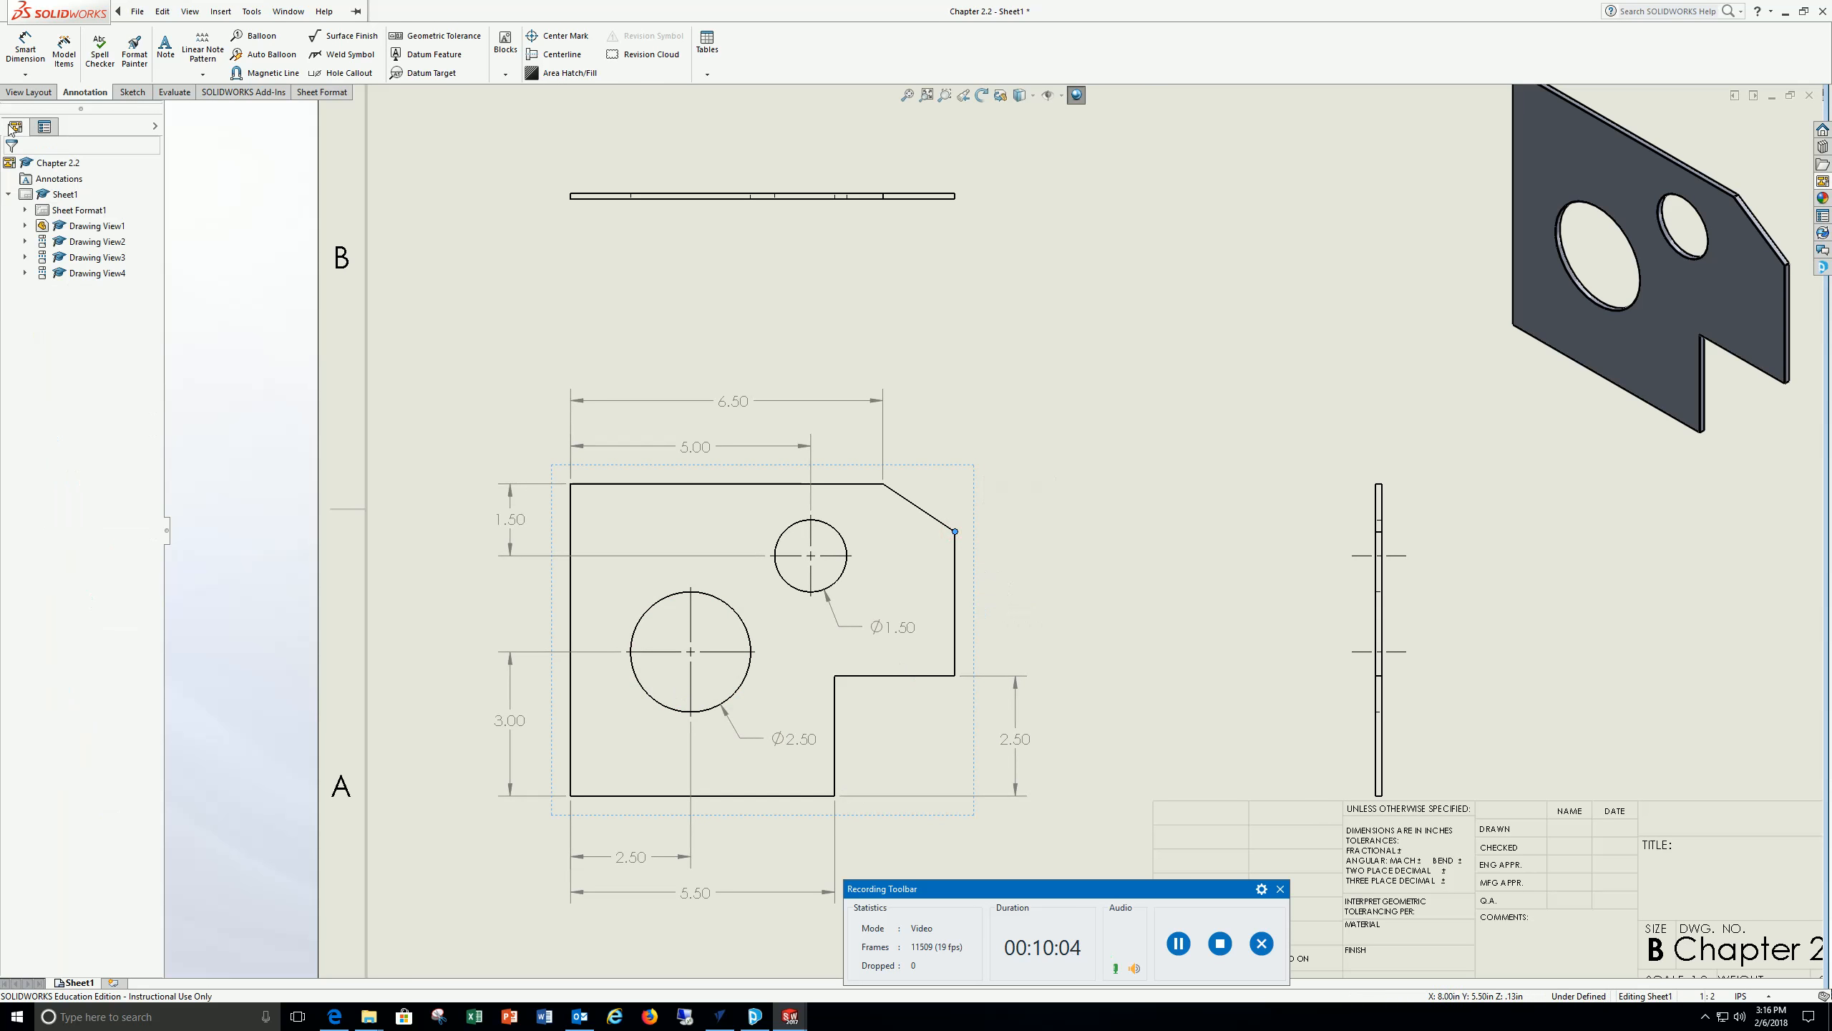
Dimension the vertical distance from the front view's bottom edge to the sloped edge's lower corner, placed outside the notch height dimension
left_click(25, 48)
left_click(783, 795)
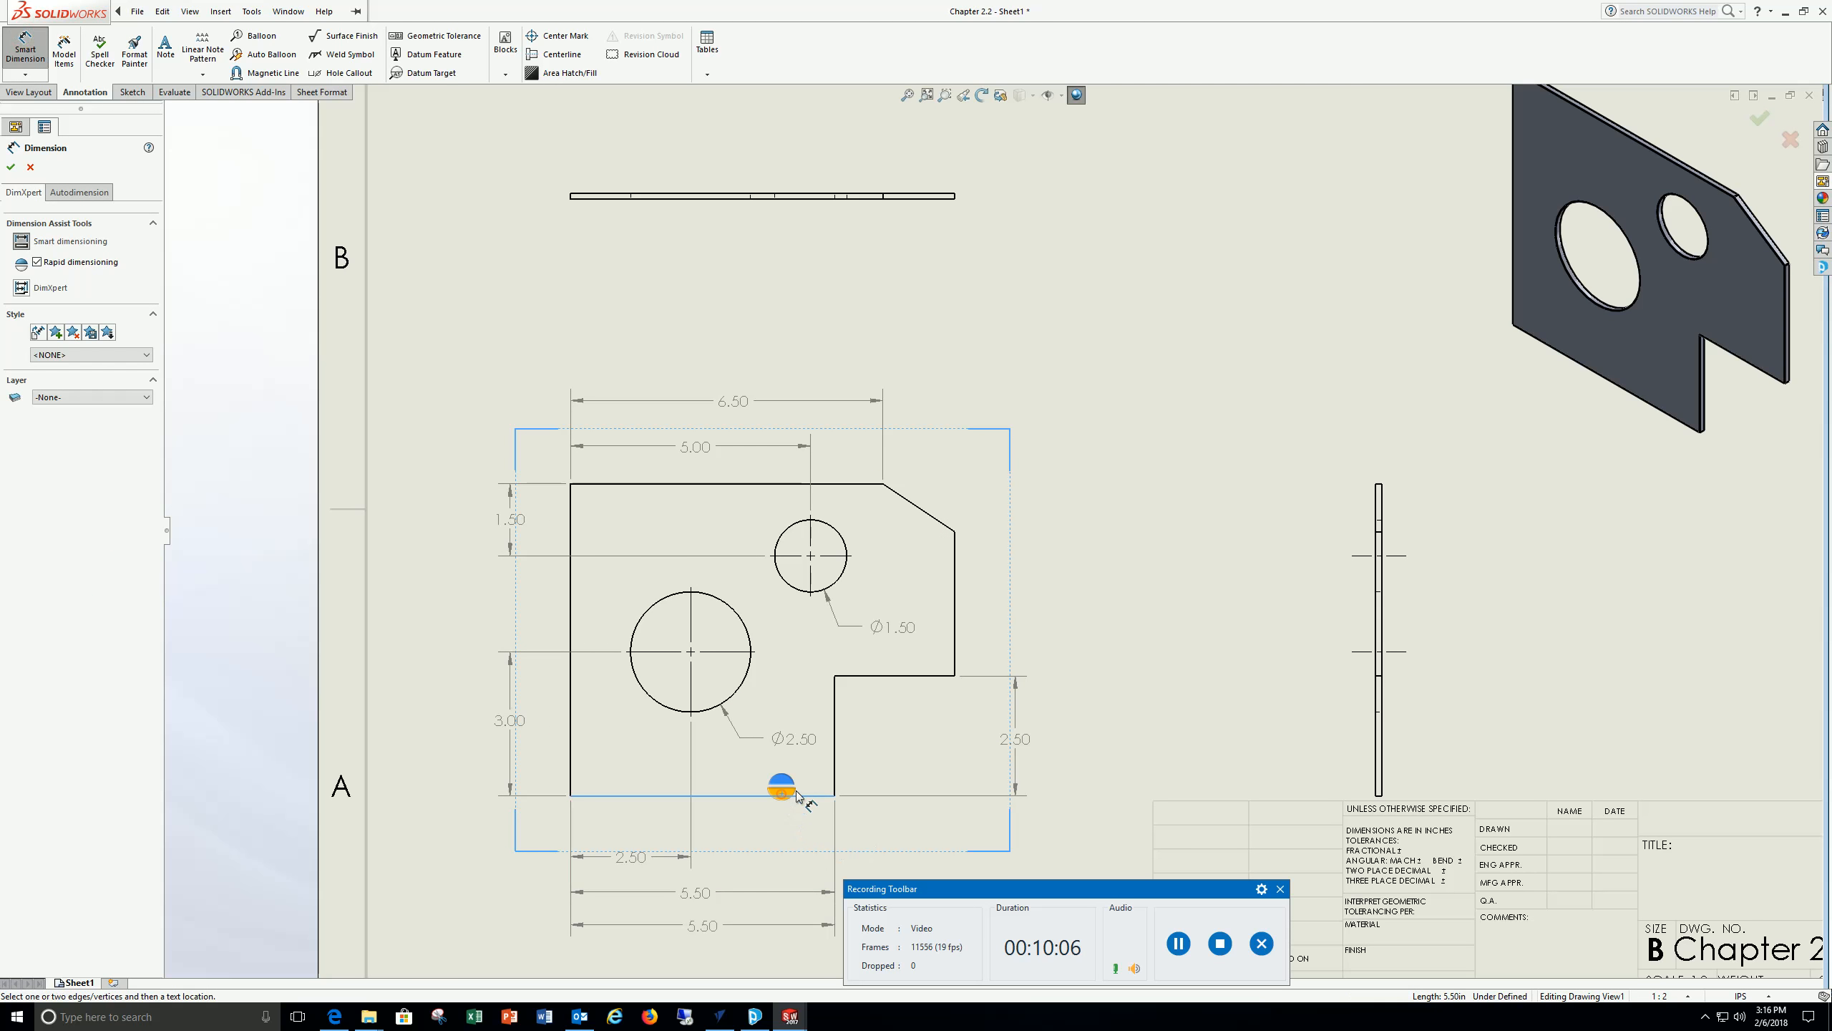
left_click(955, 532)
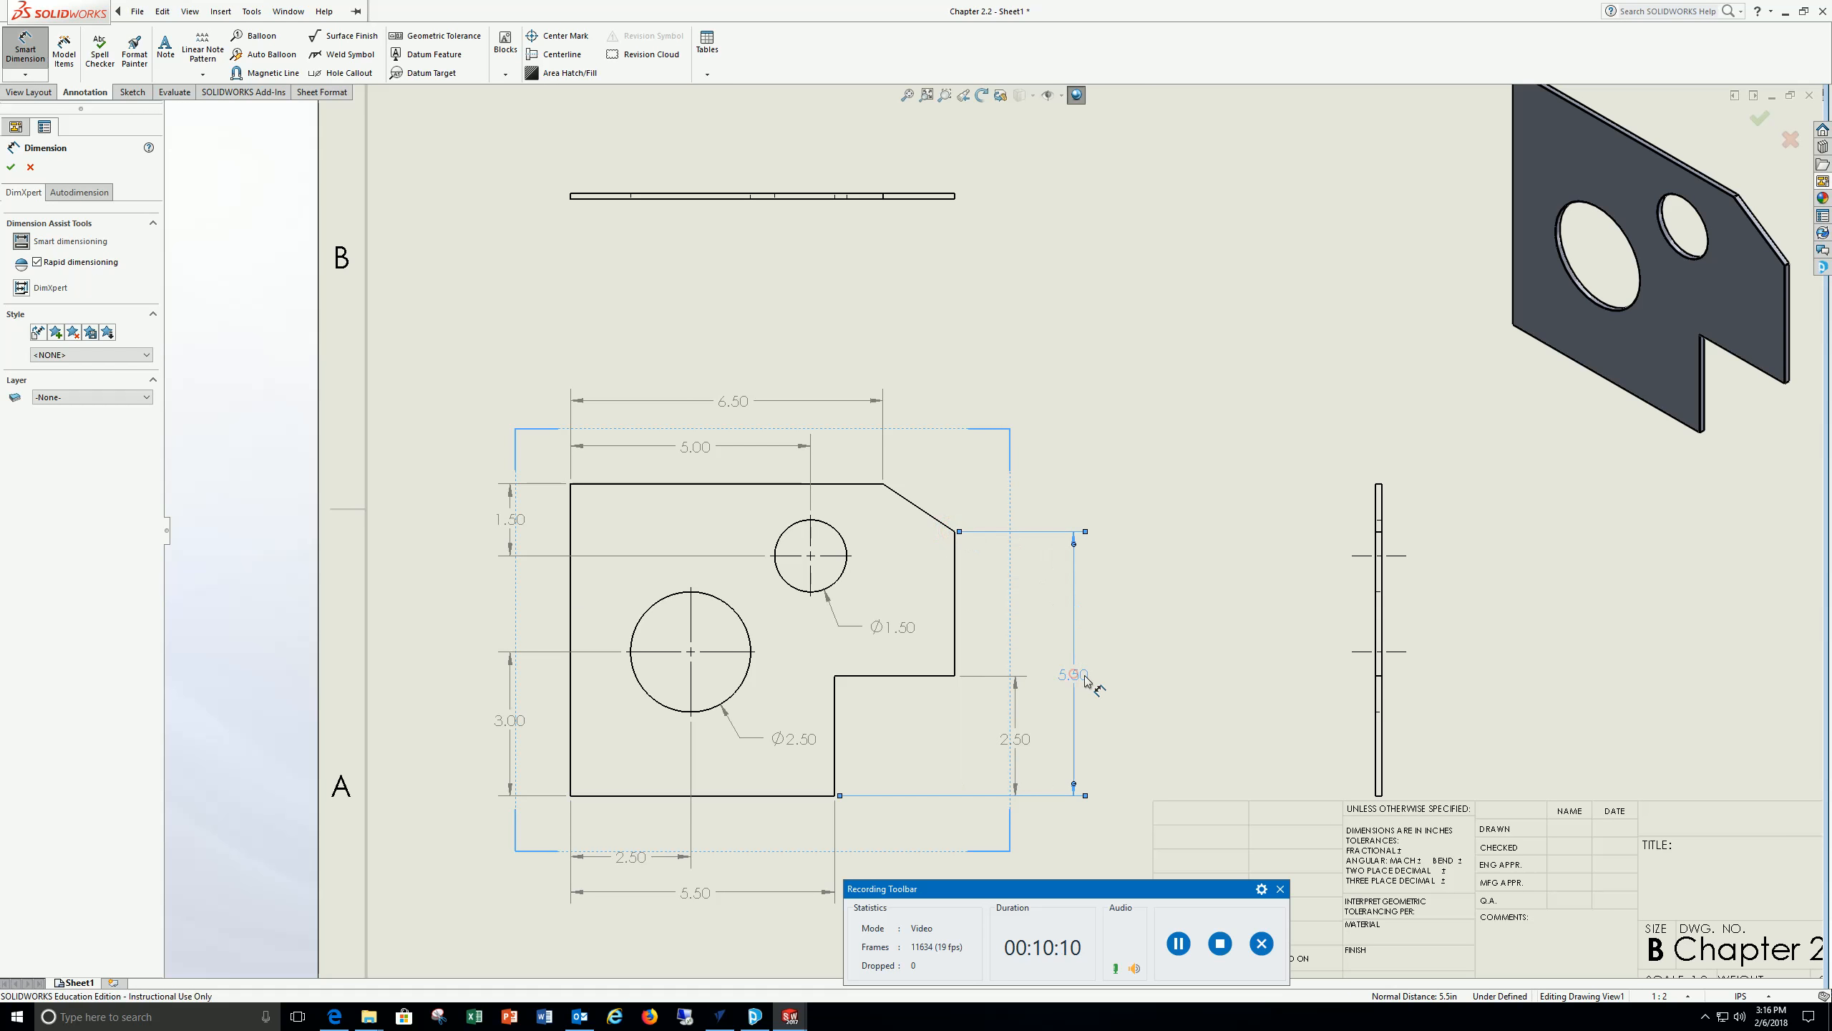
left_click(1085, 676)
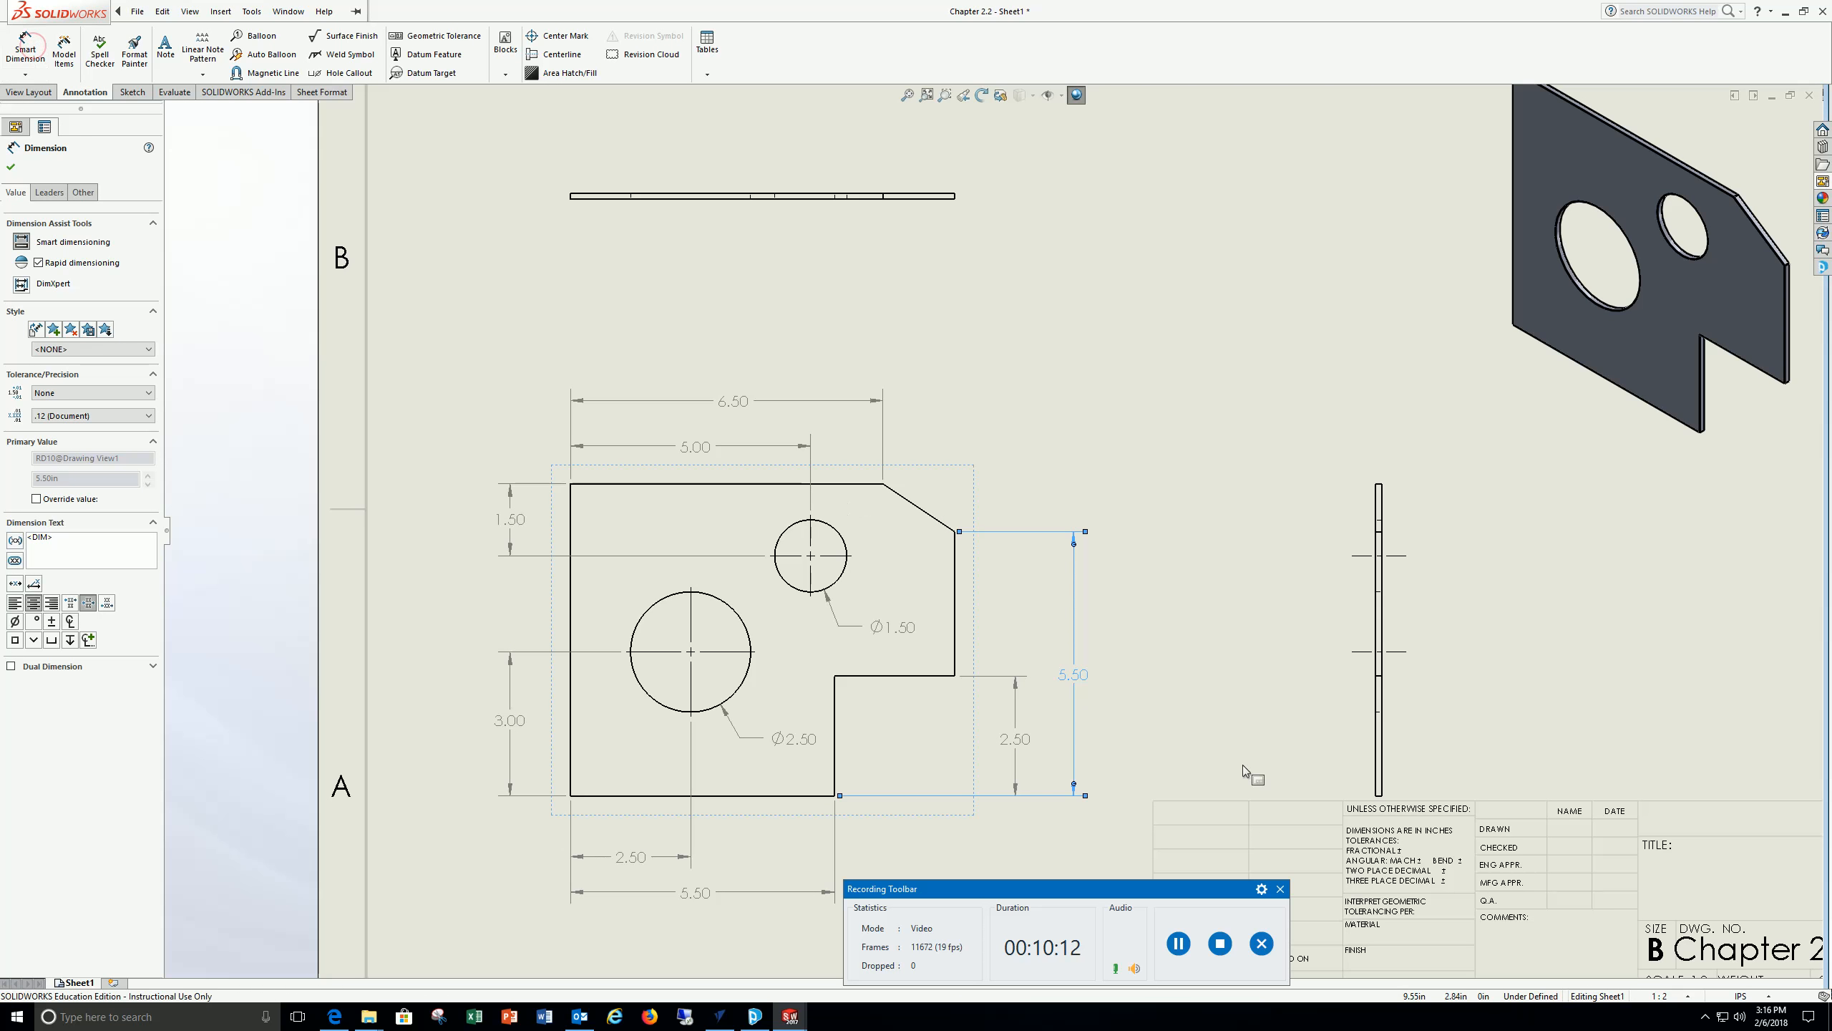
left_click(1382, 796)
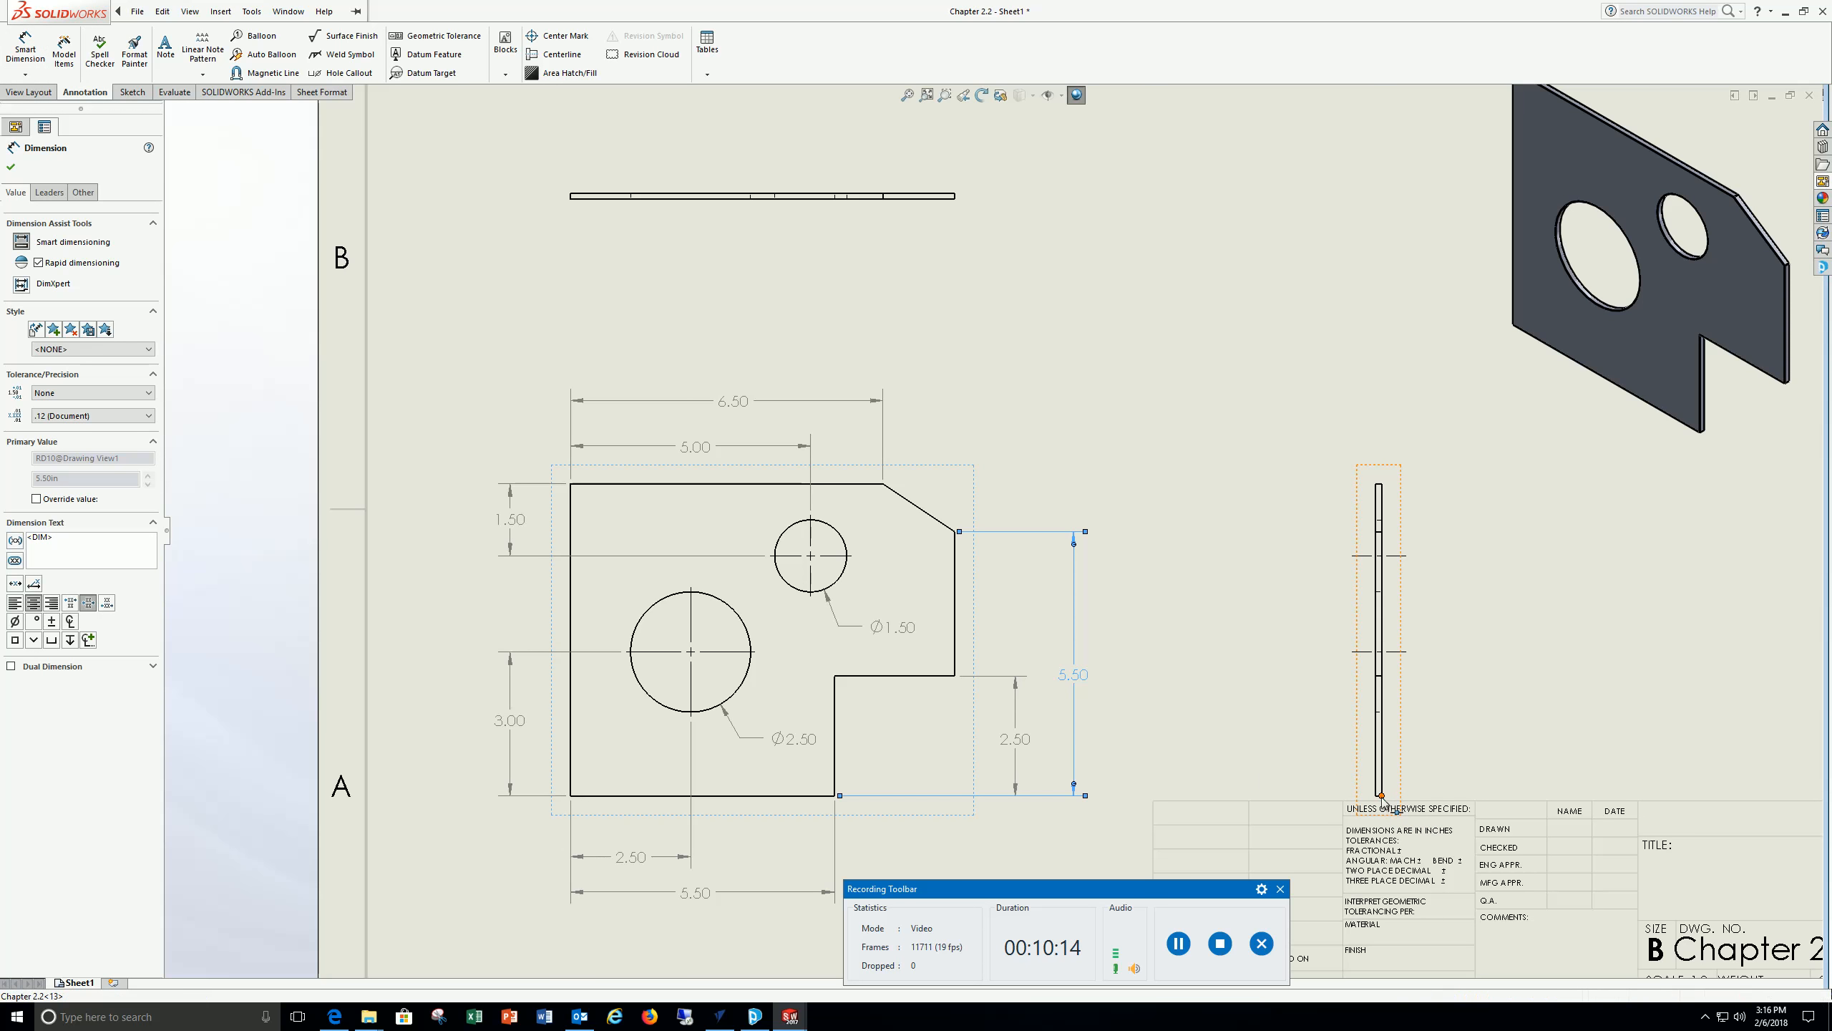
left_click(1382, 484)
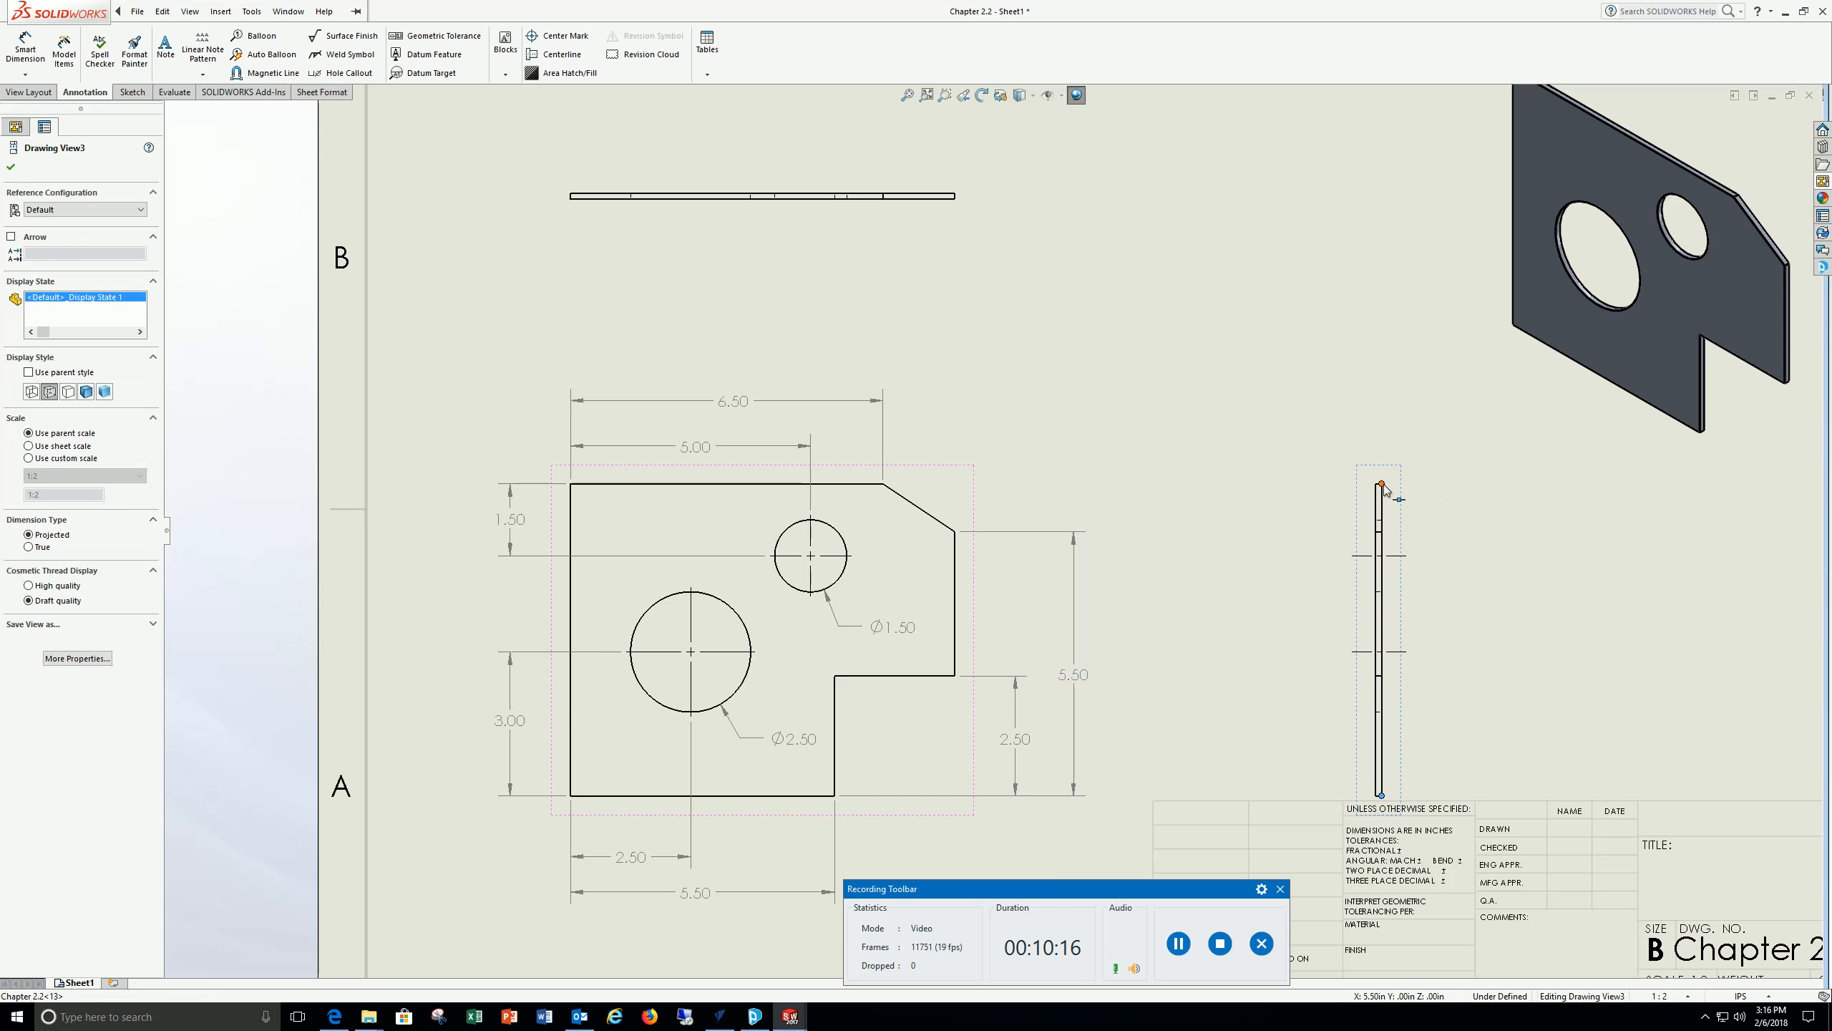
key("Escape")
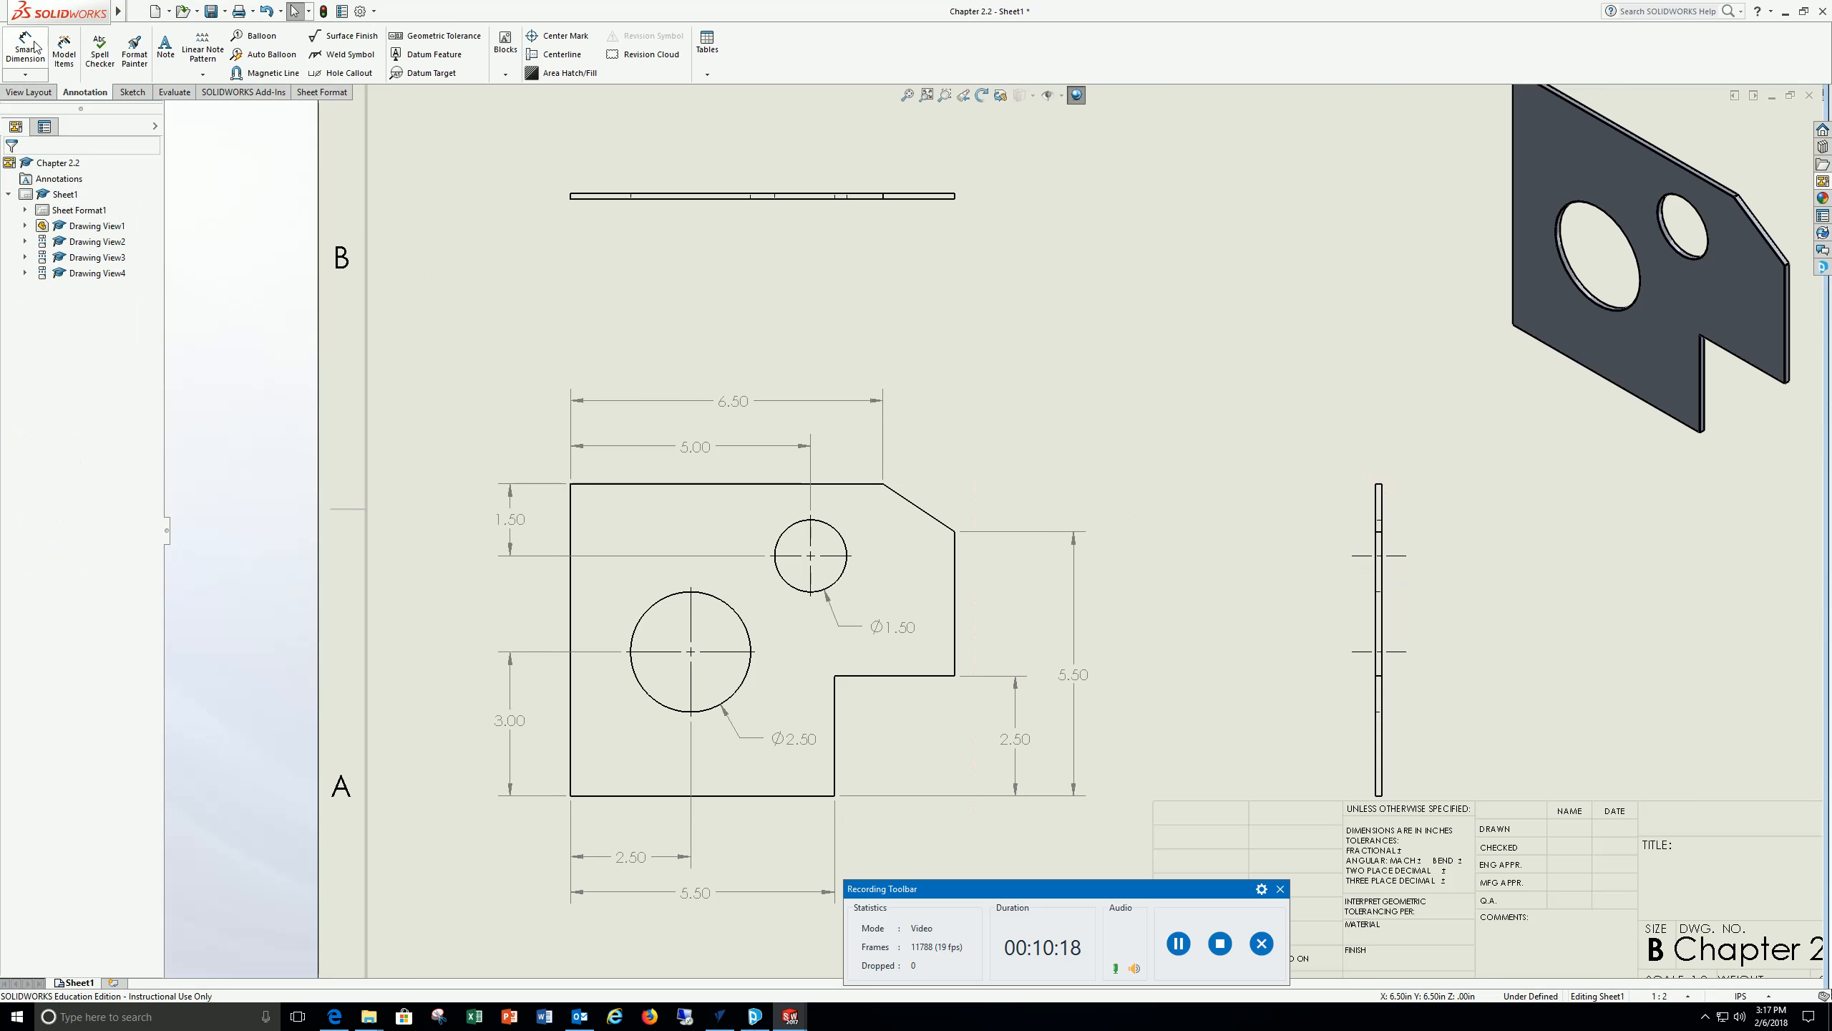
Dimension the plate's overall height between the bottom and top corners of the side view, placed right of that view
left_click(26, 48)
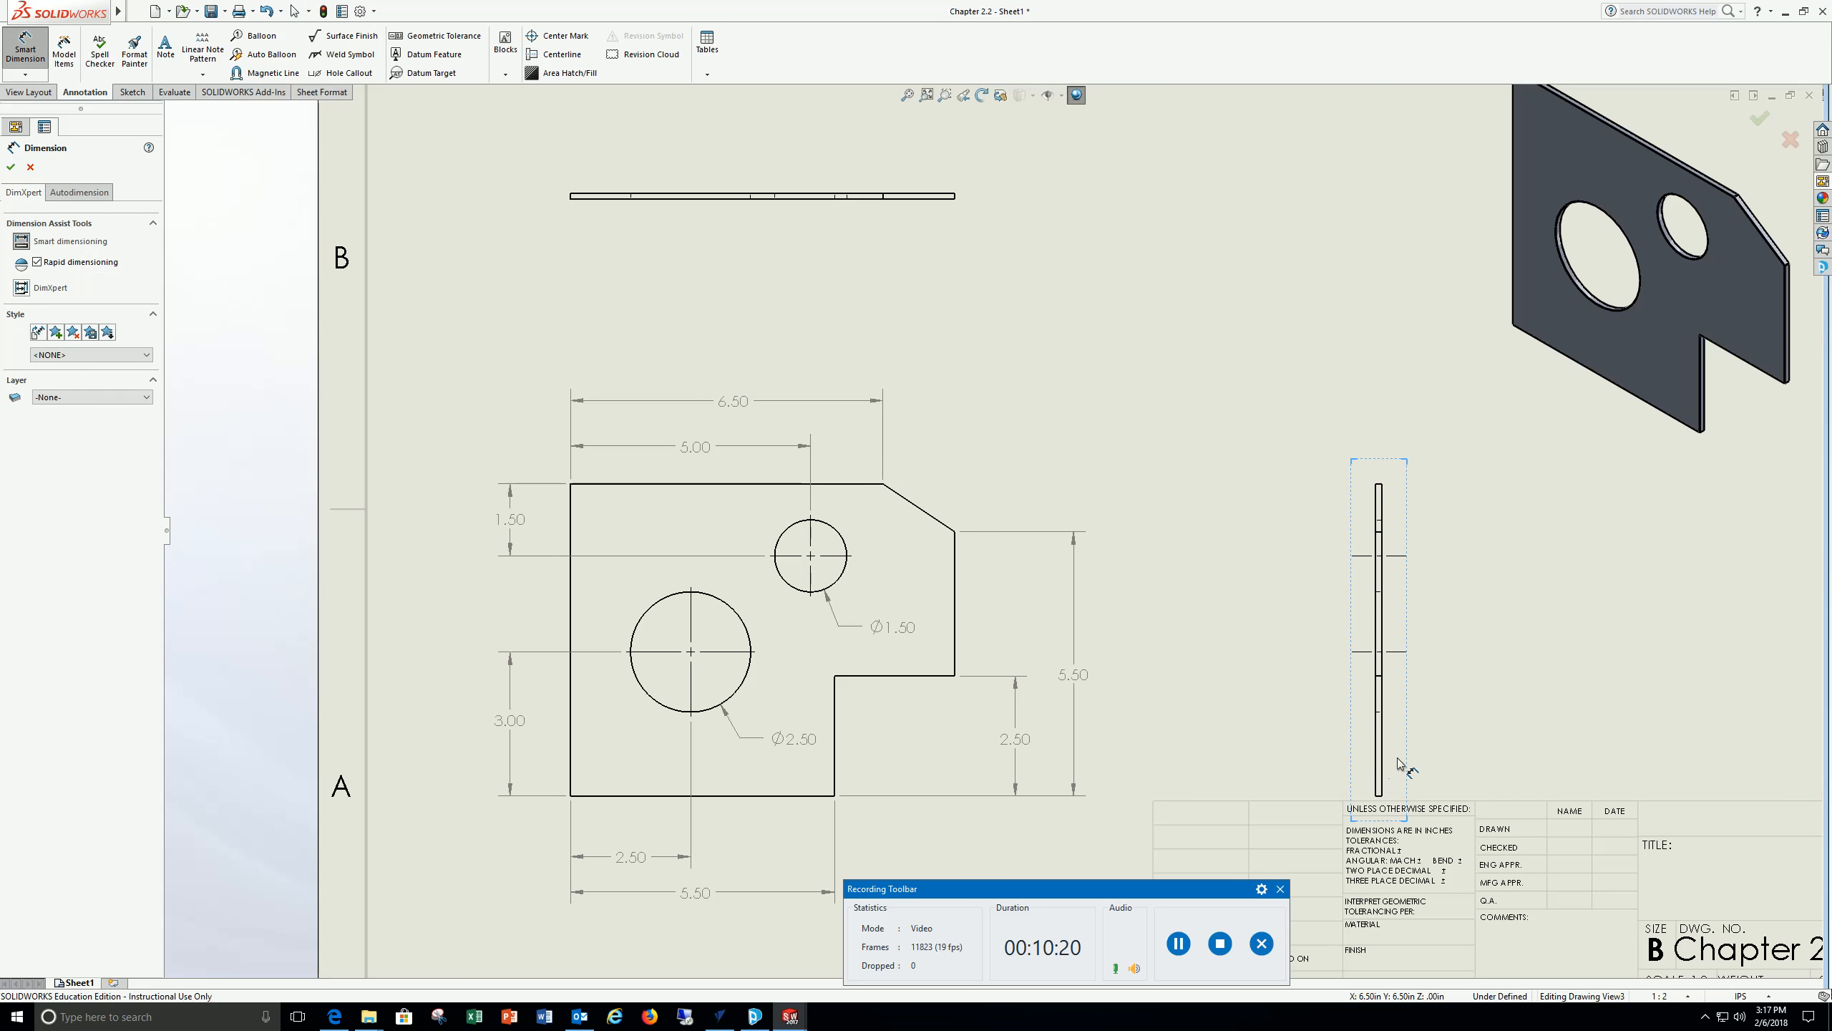
scroll(1399, 763, "down", 2)
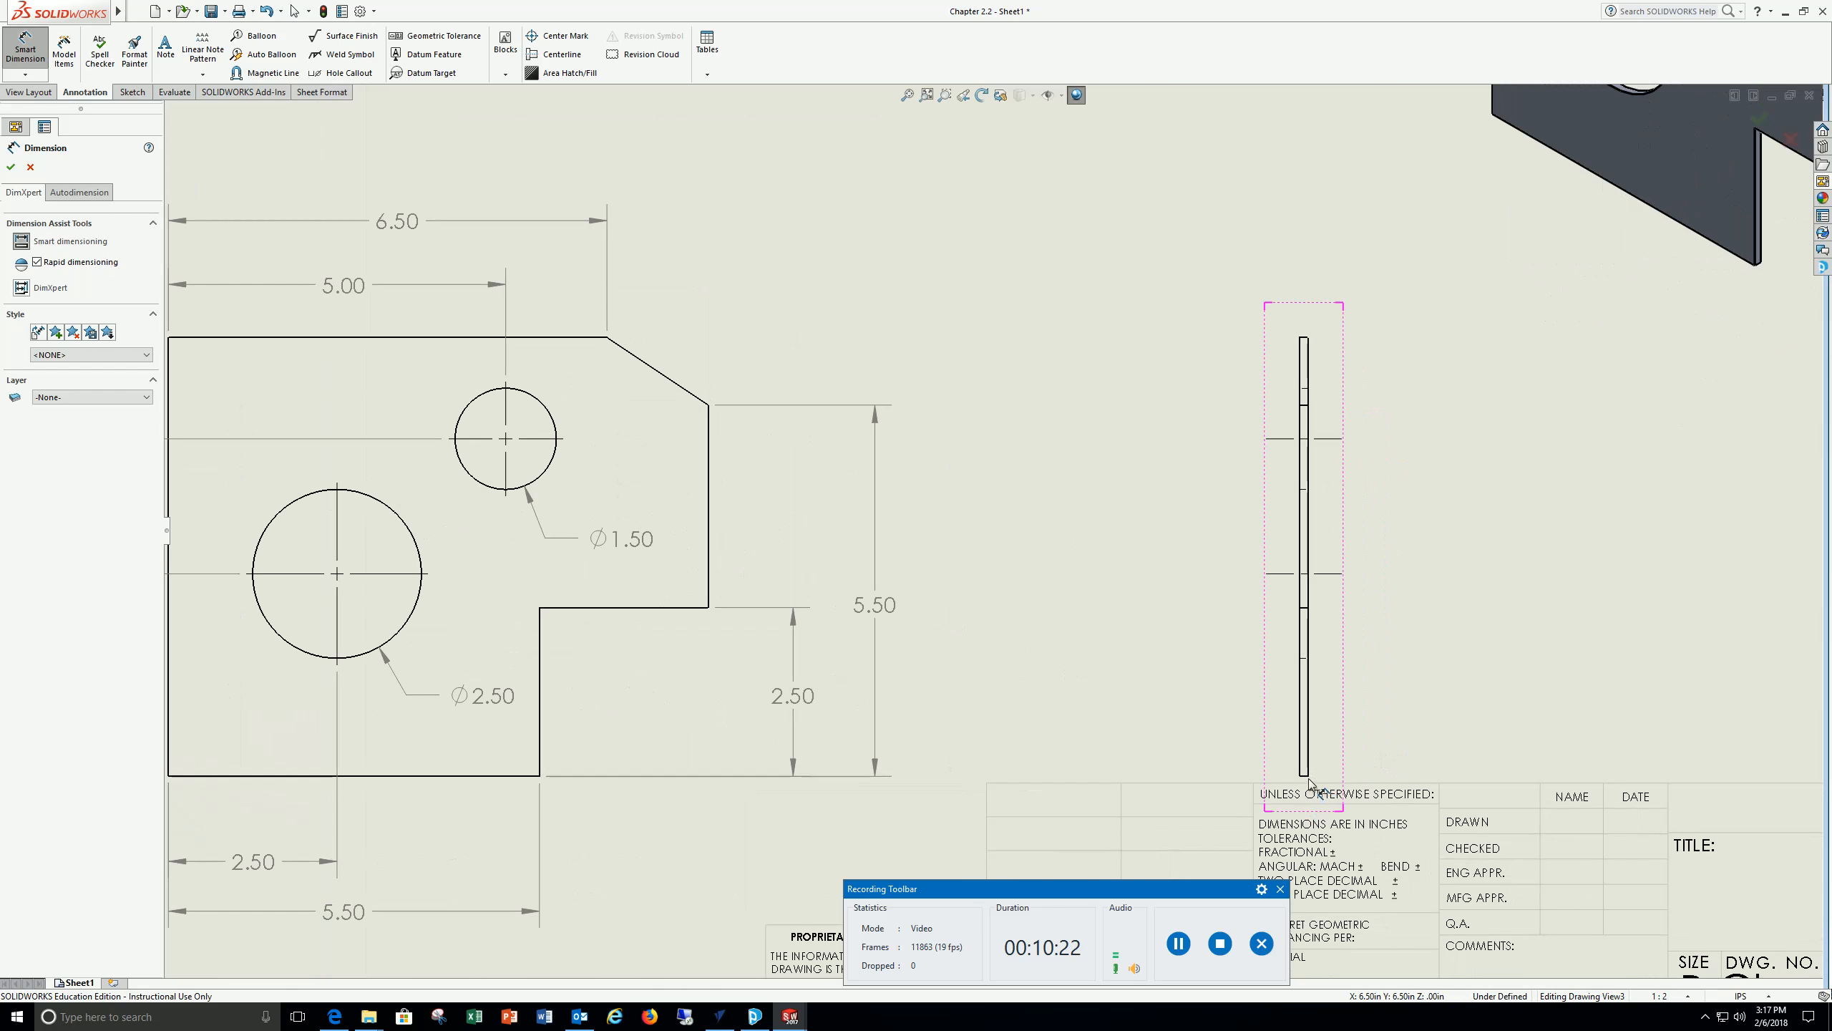
left_click(1307, 776)
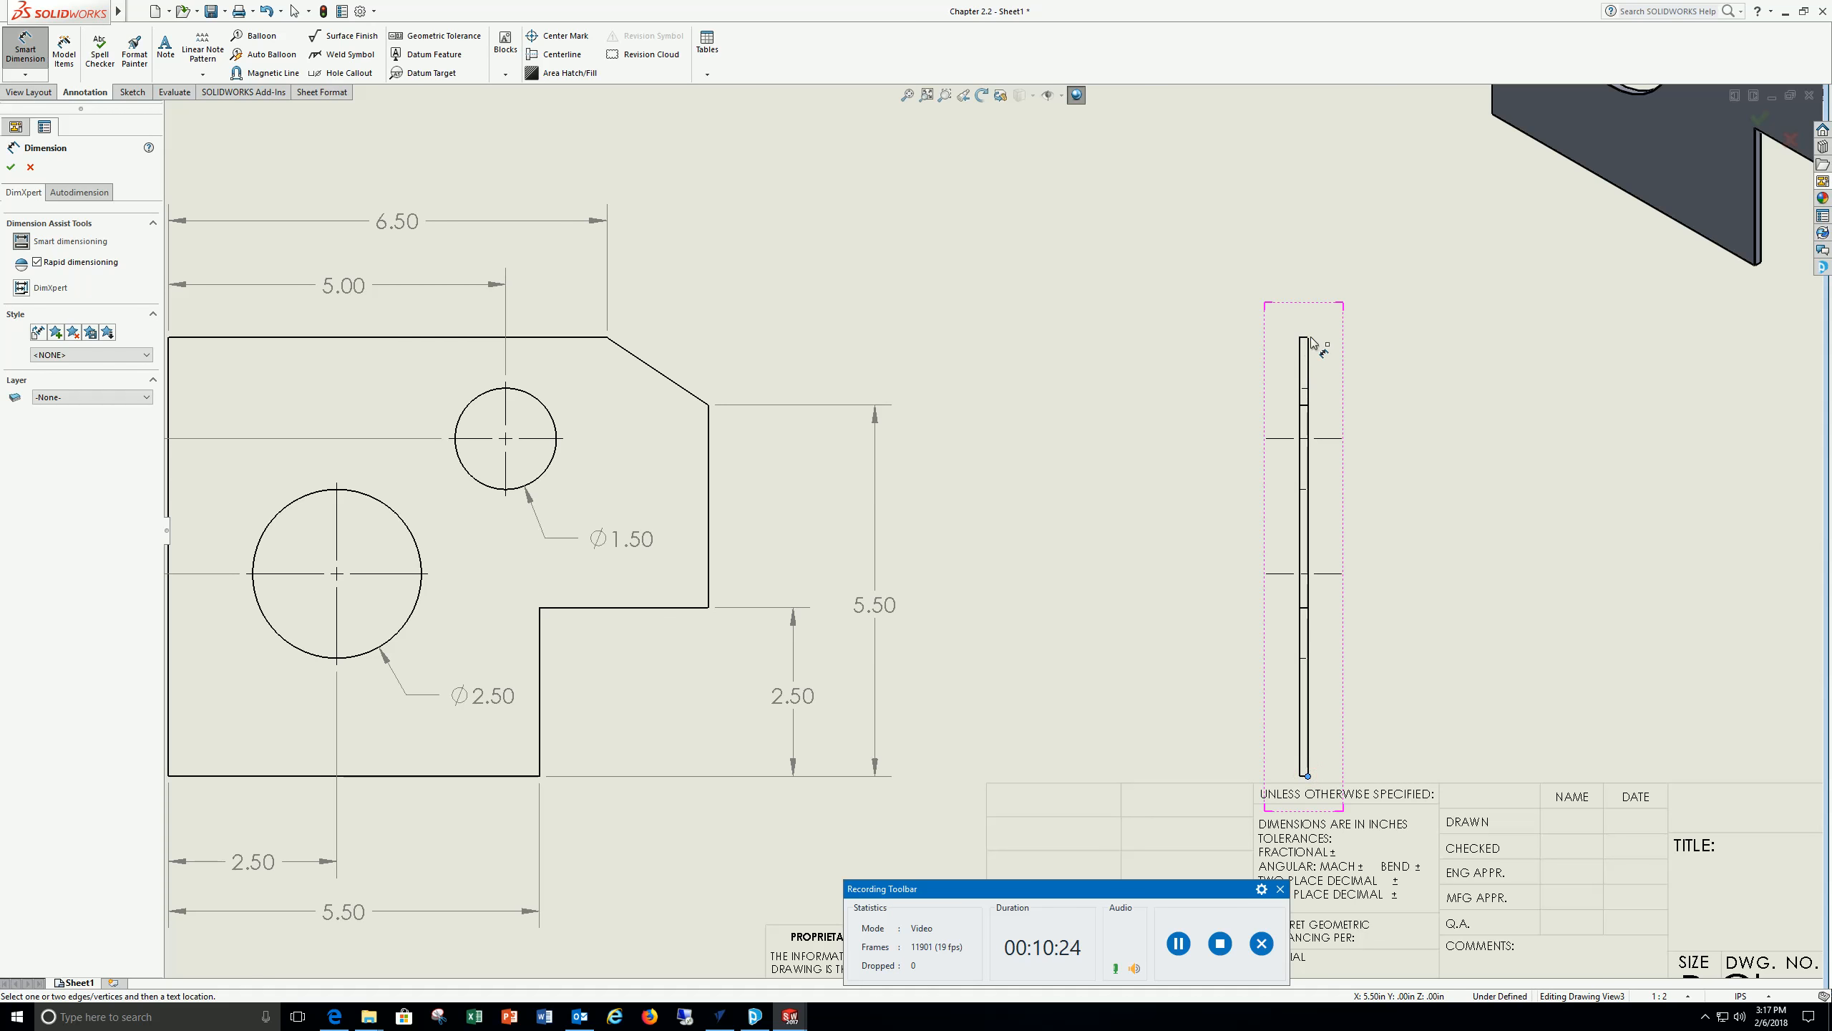
left_click(1308, 337)
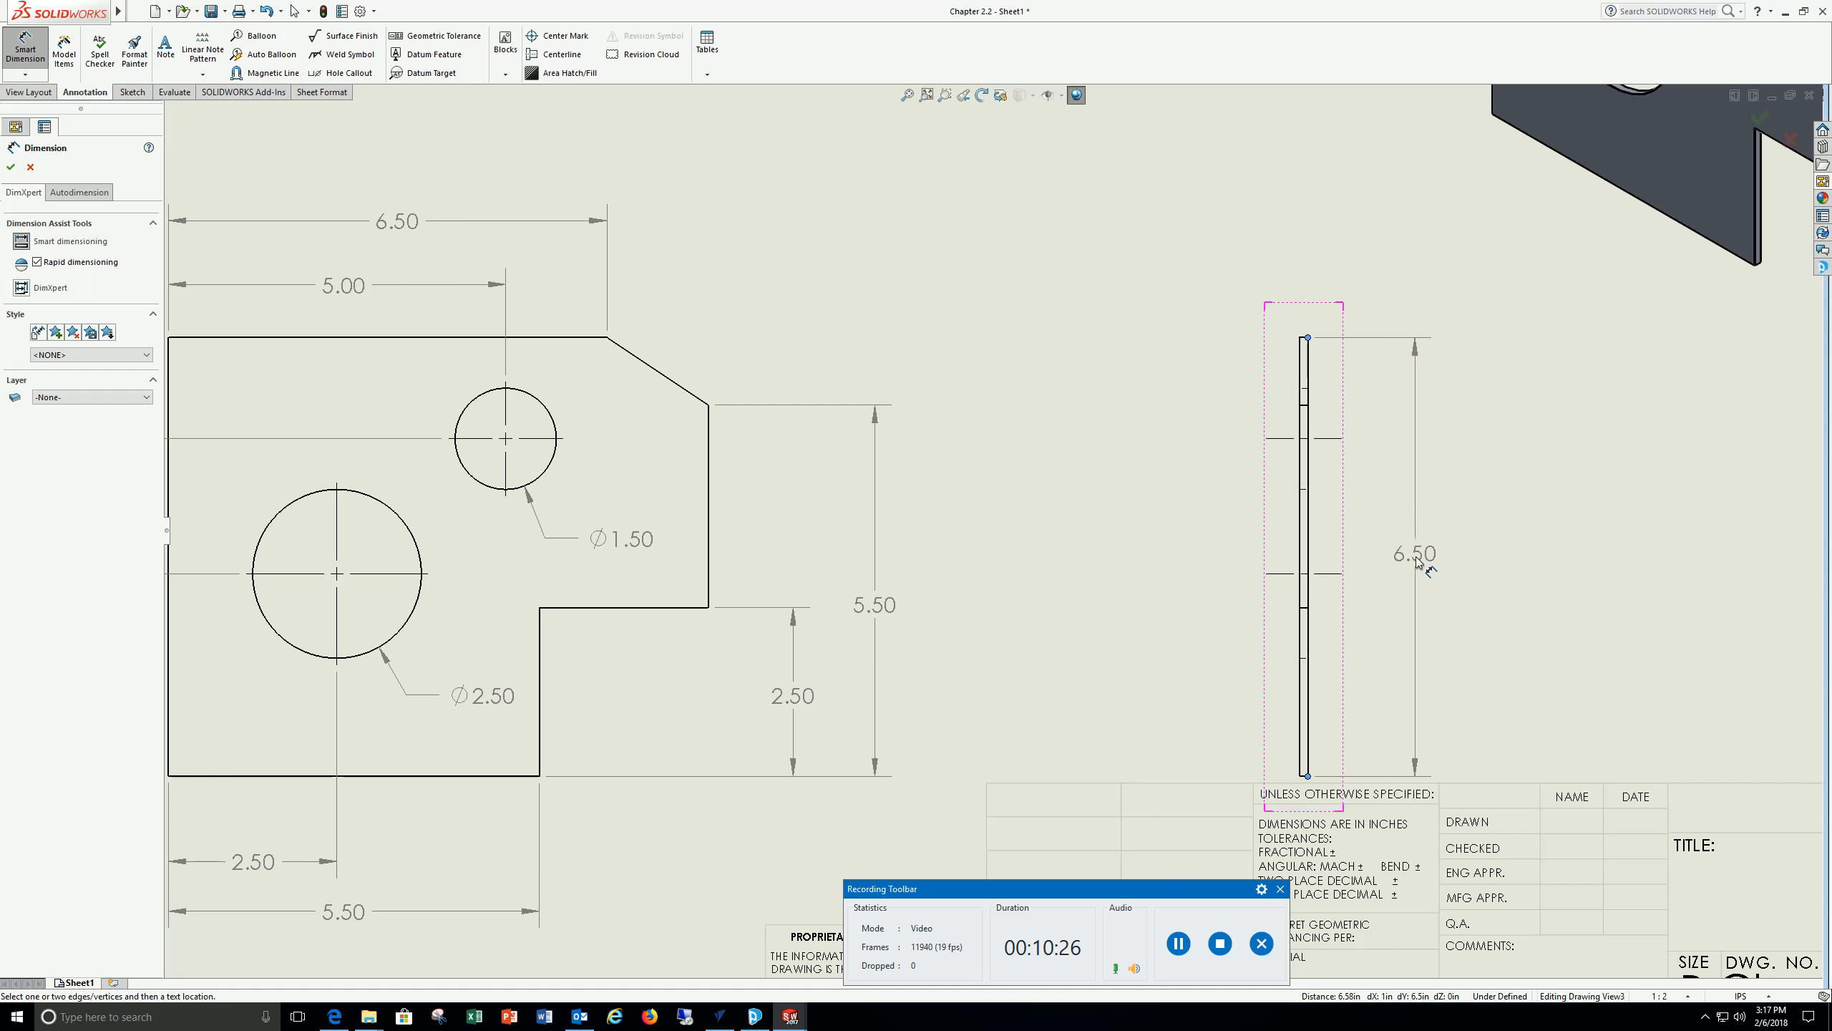
left_click(1424, 565)
Dimension the plate's overall length in the top view, placed above that view
scroll(444, 443, "up", 4)
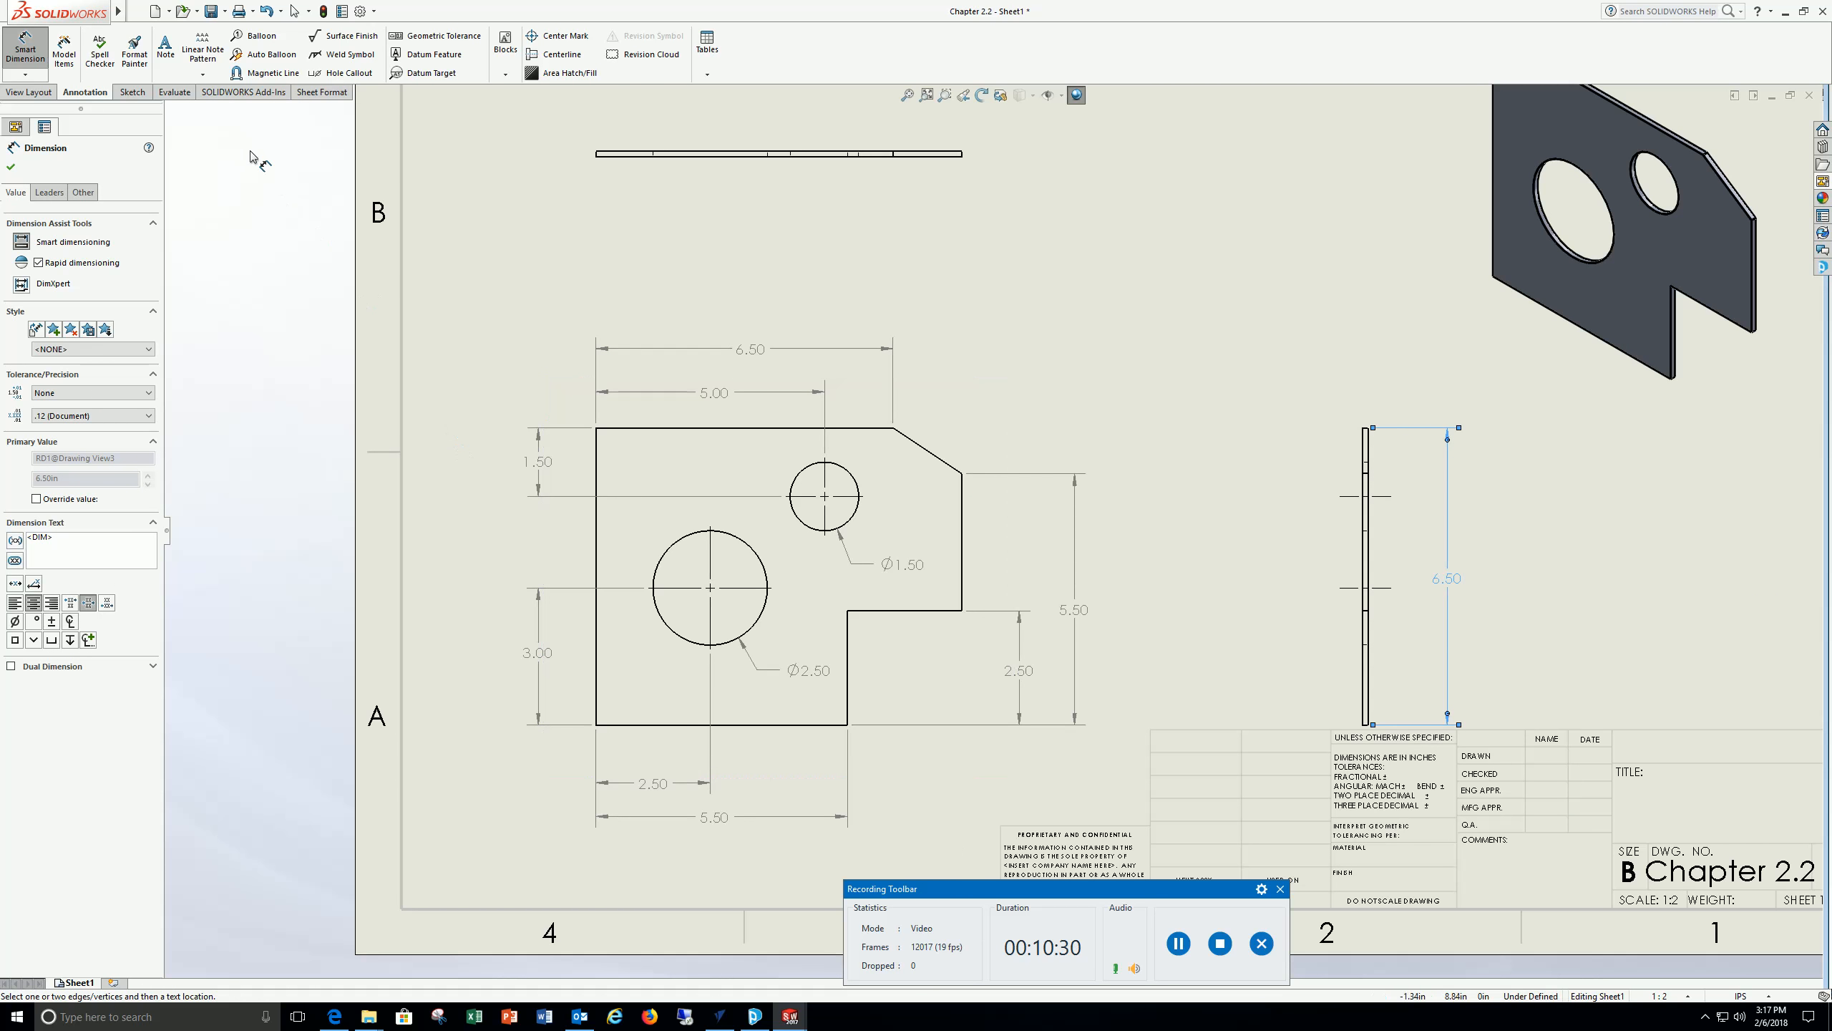
scroll(609, 132, "down", 2)
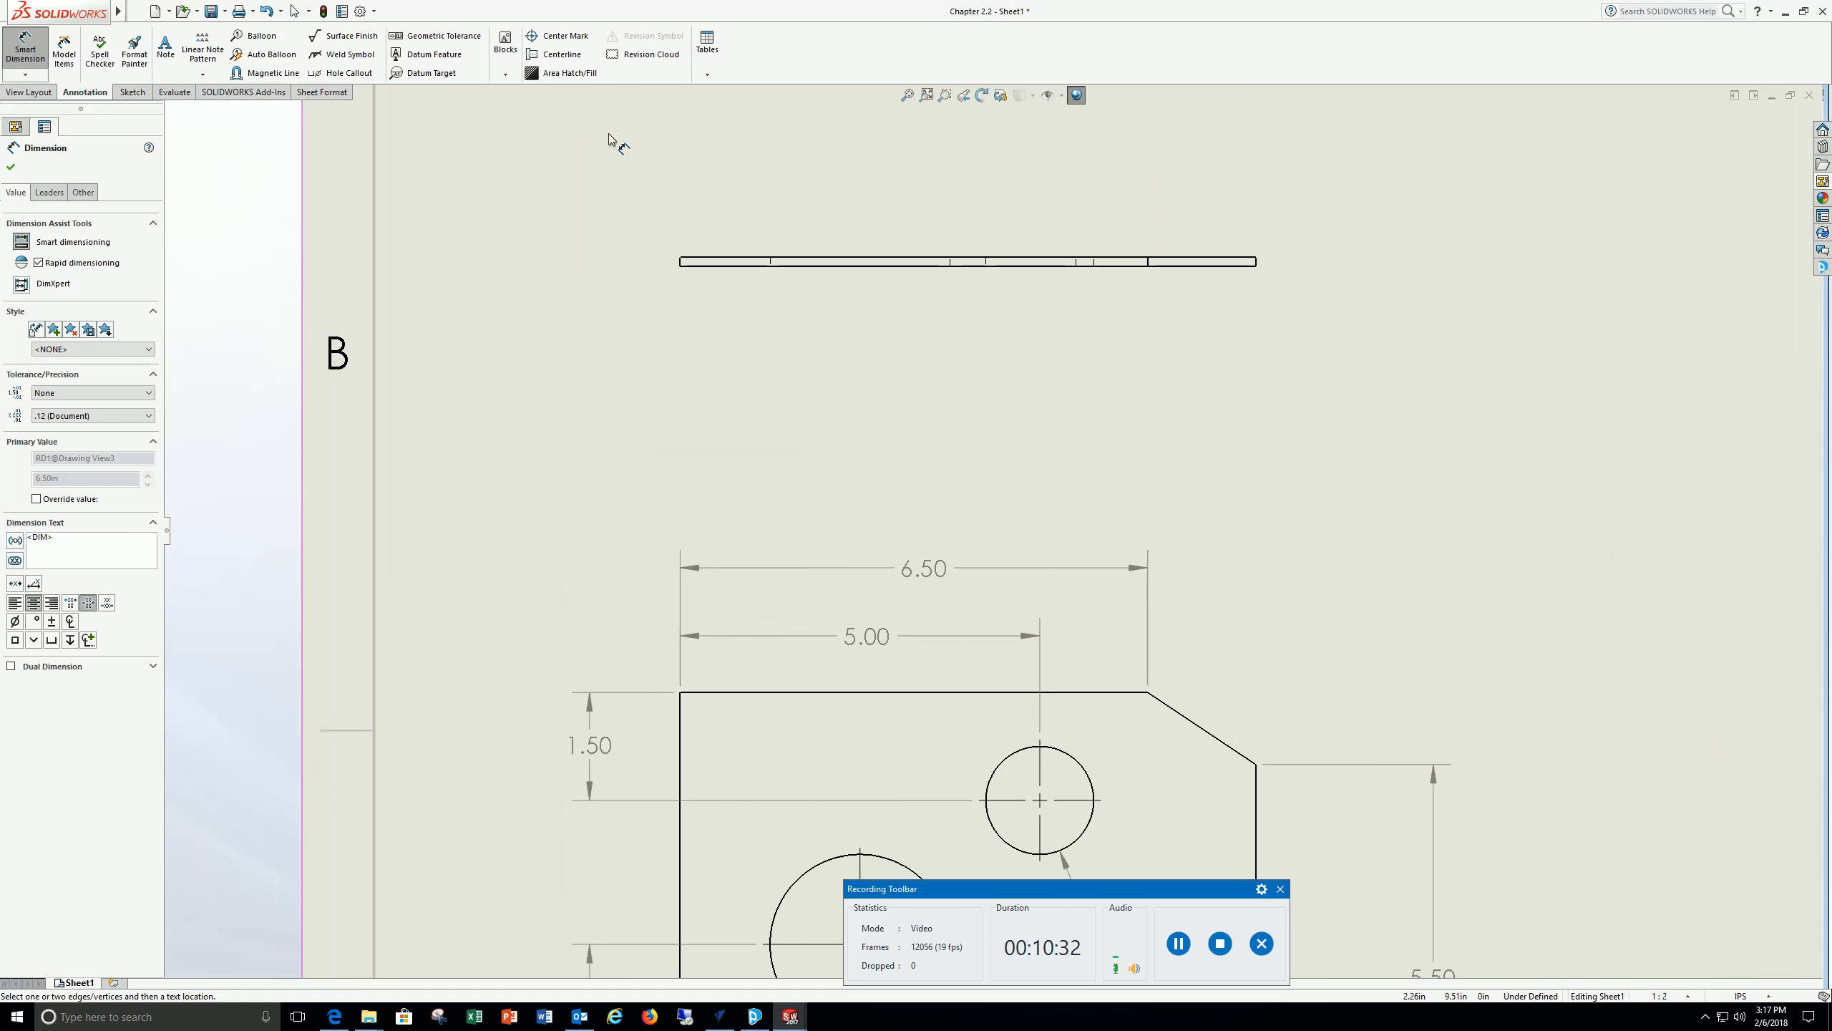
left_click(721, 265)
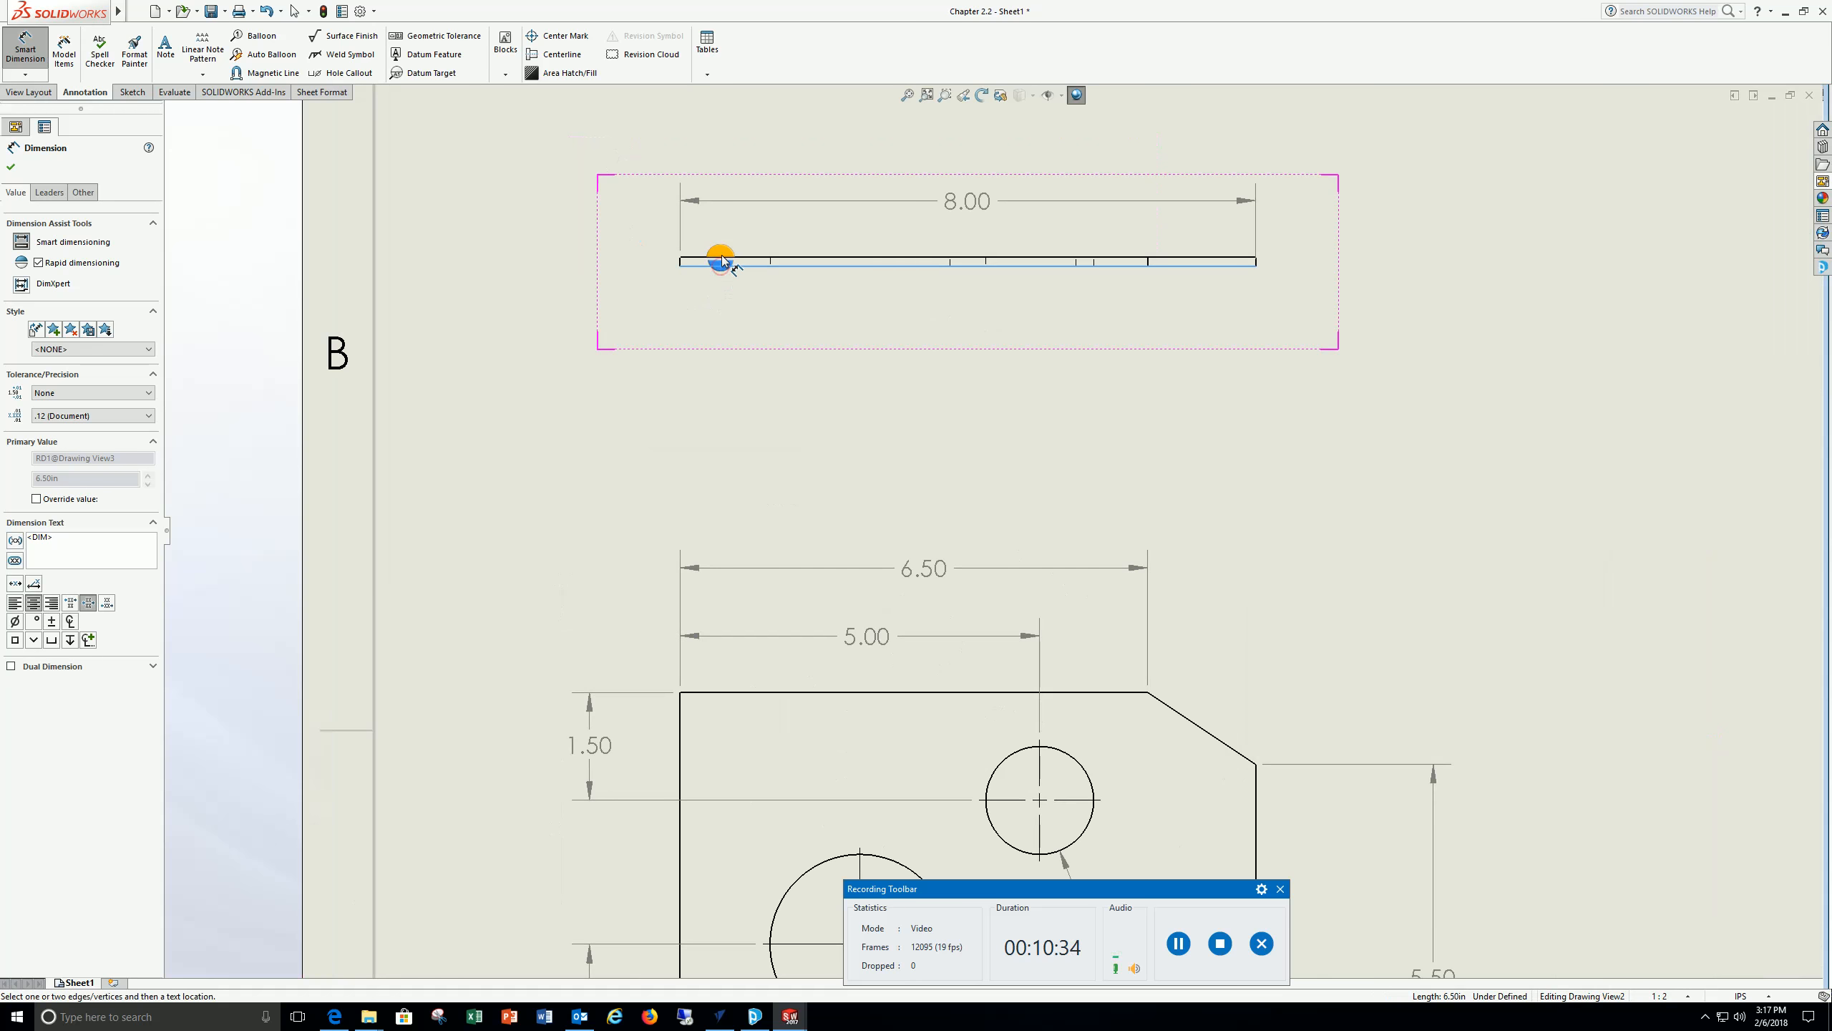
left_click(722, 255)
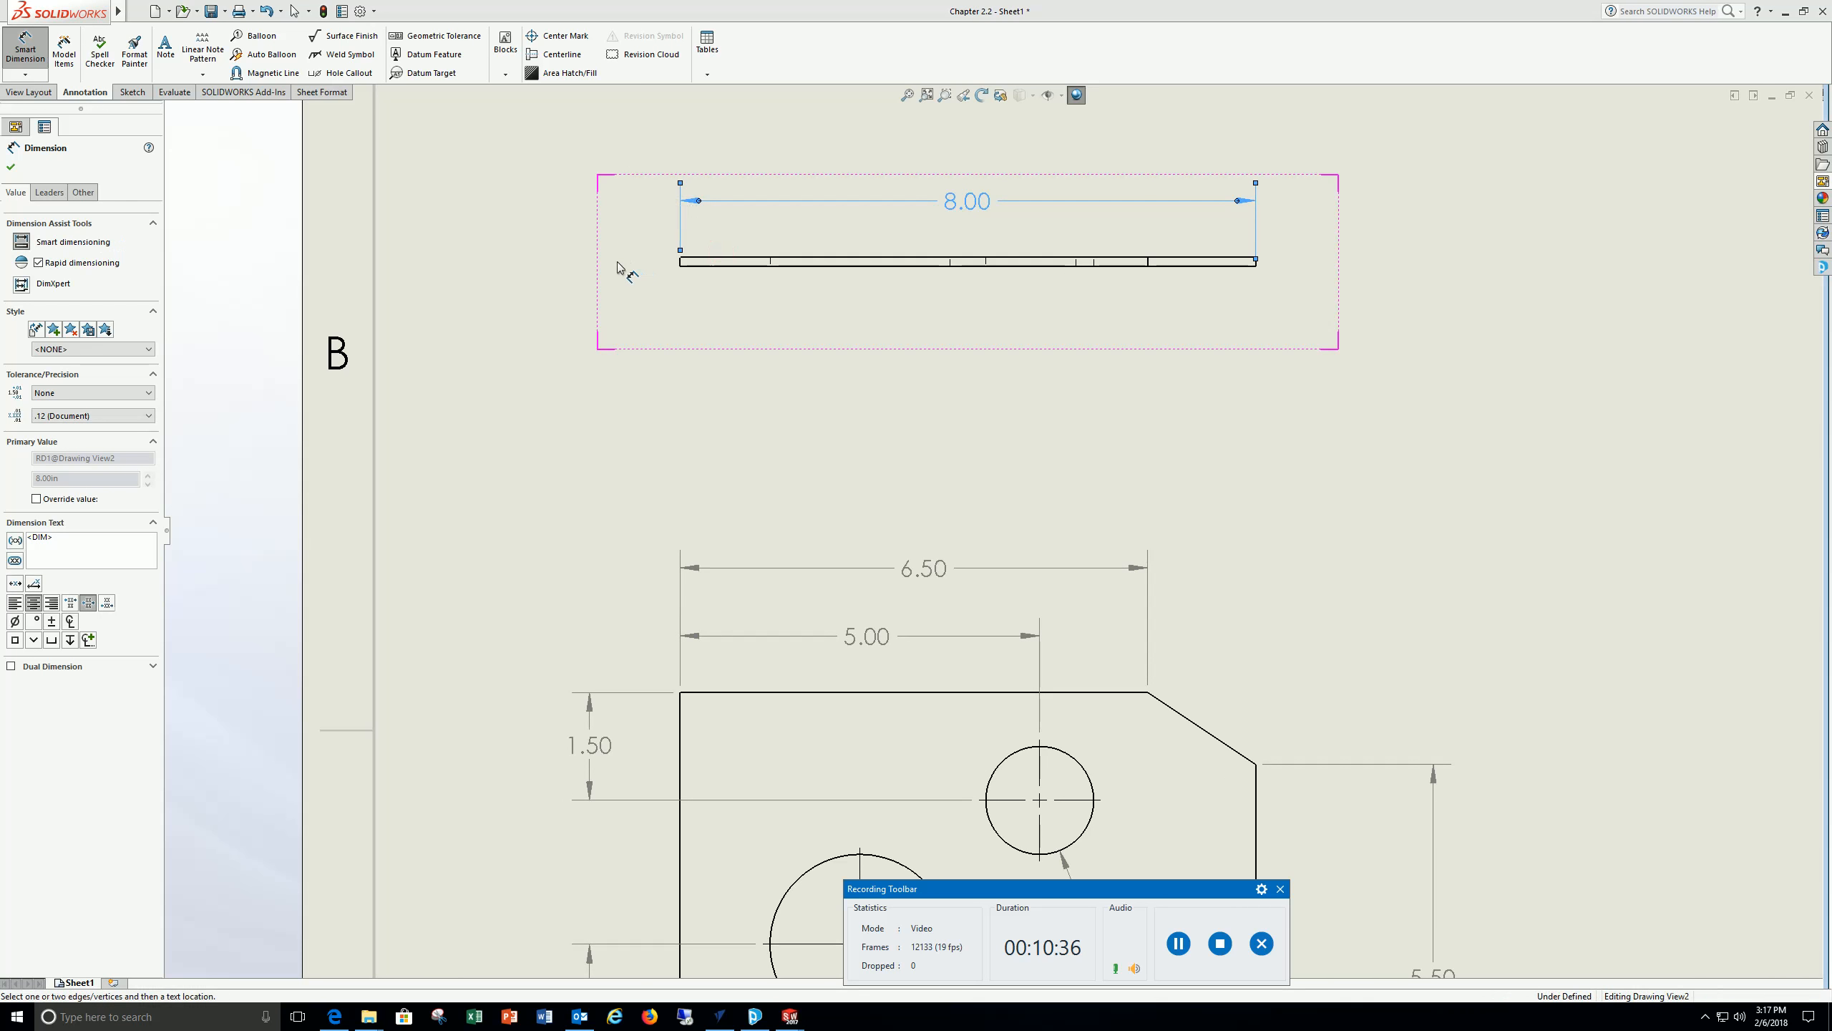
key("Escape")
Dimension the plate's thickness between the two long edges of the top view, placed left of that view
scroll(945, 518, "down", 2)
scroll(945, 518, "up", 4)
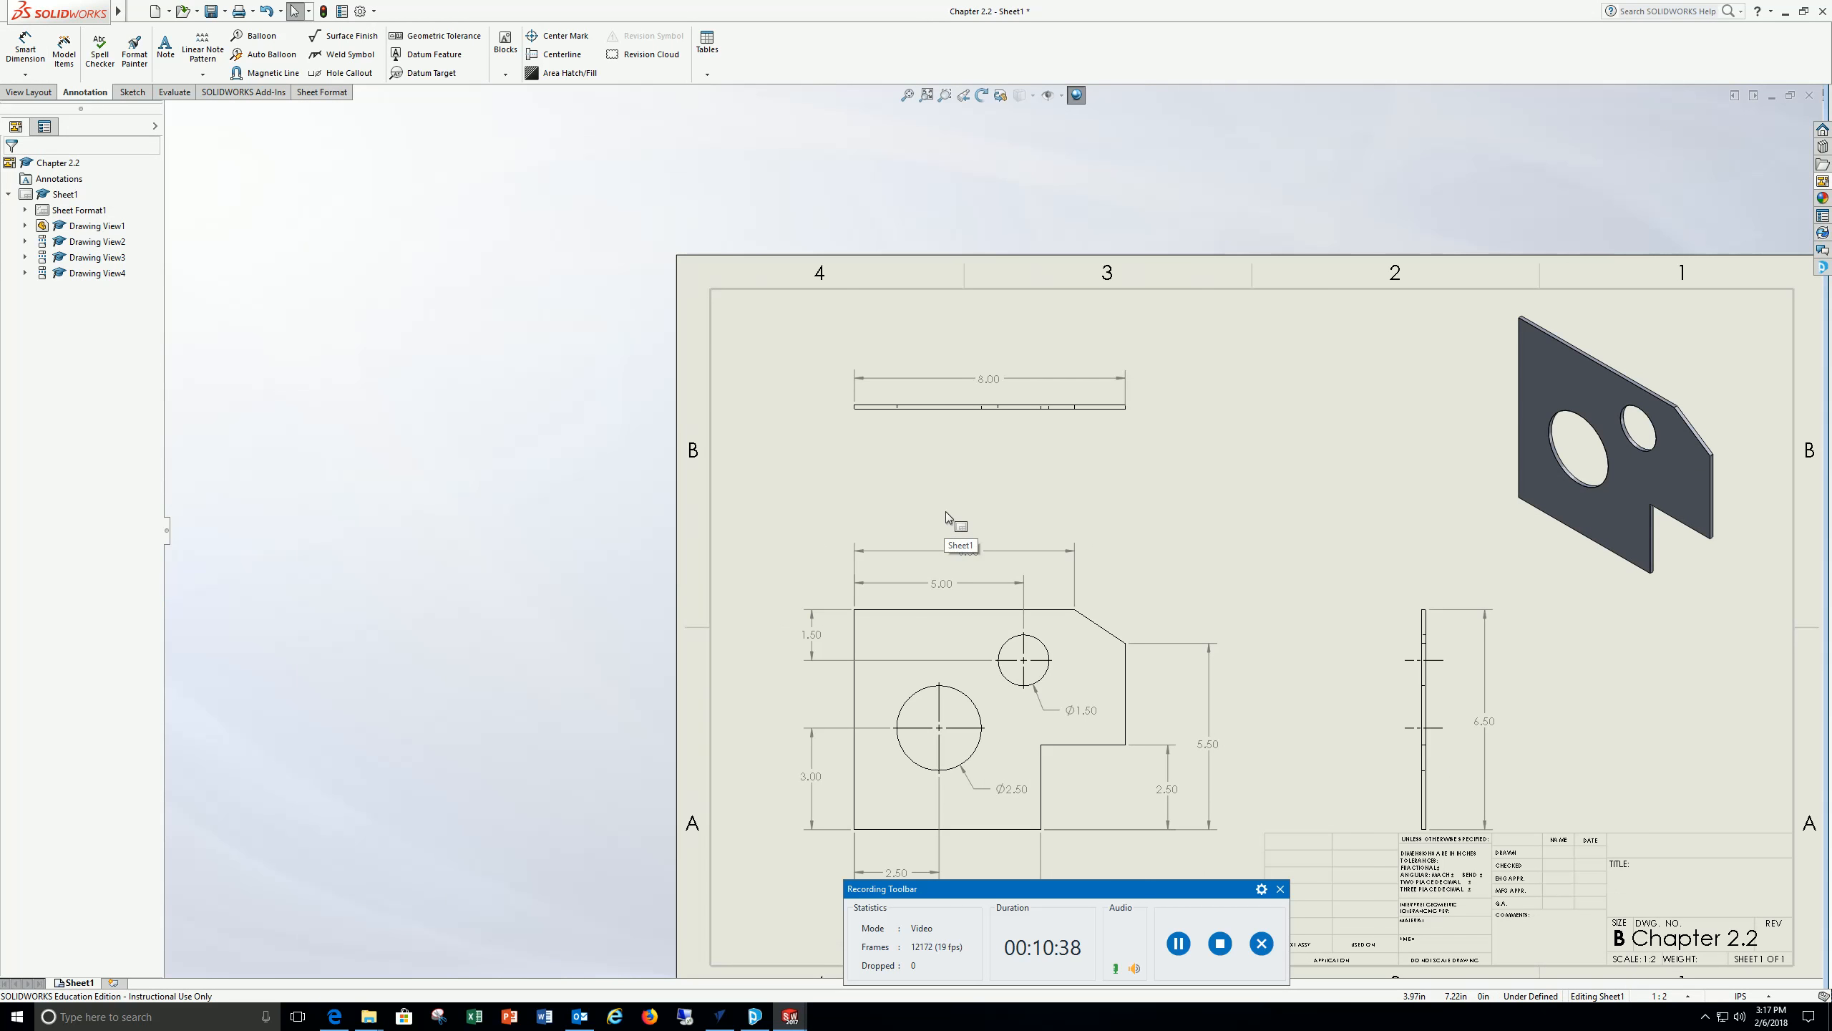
scroll(945, 509, "down", 3)
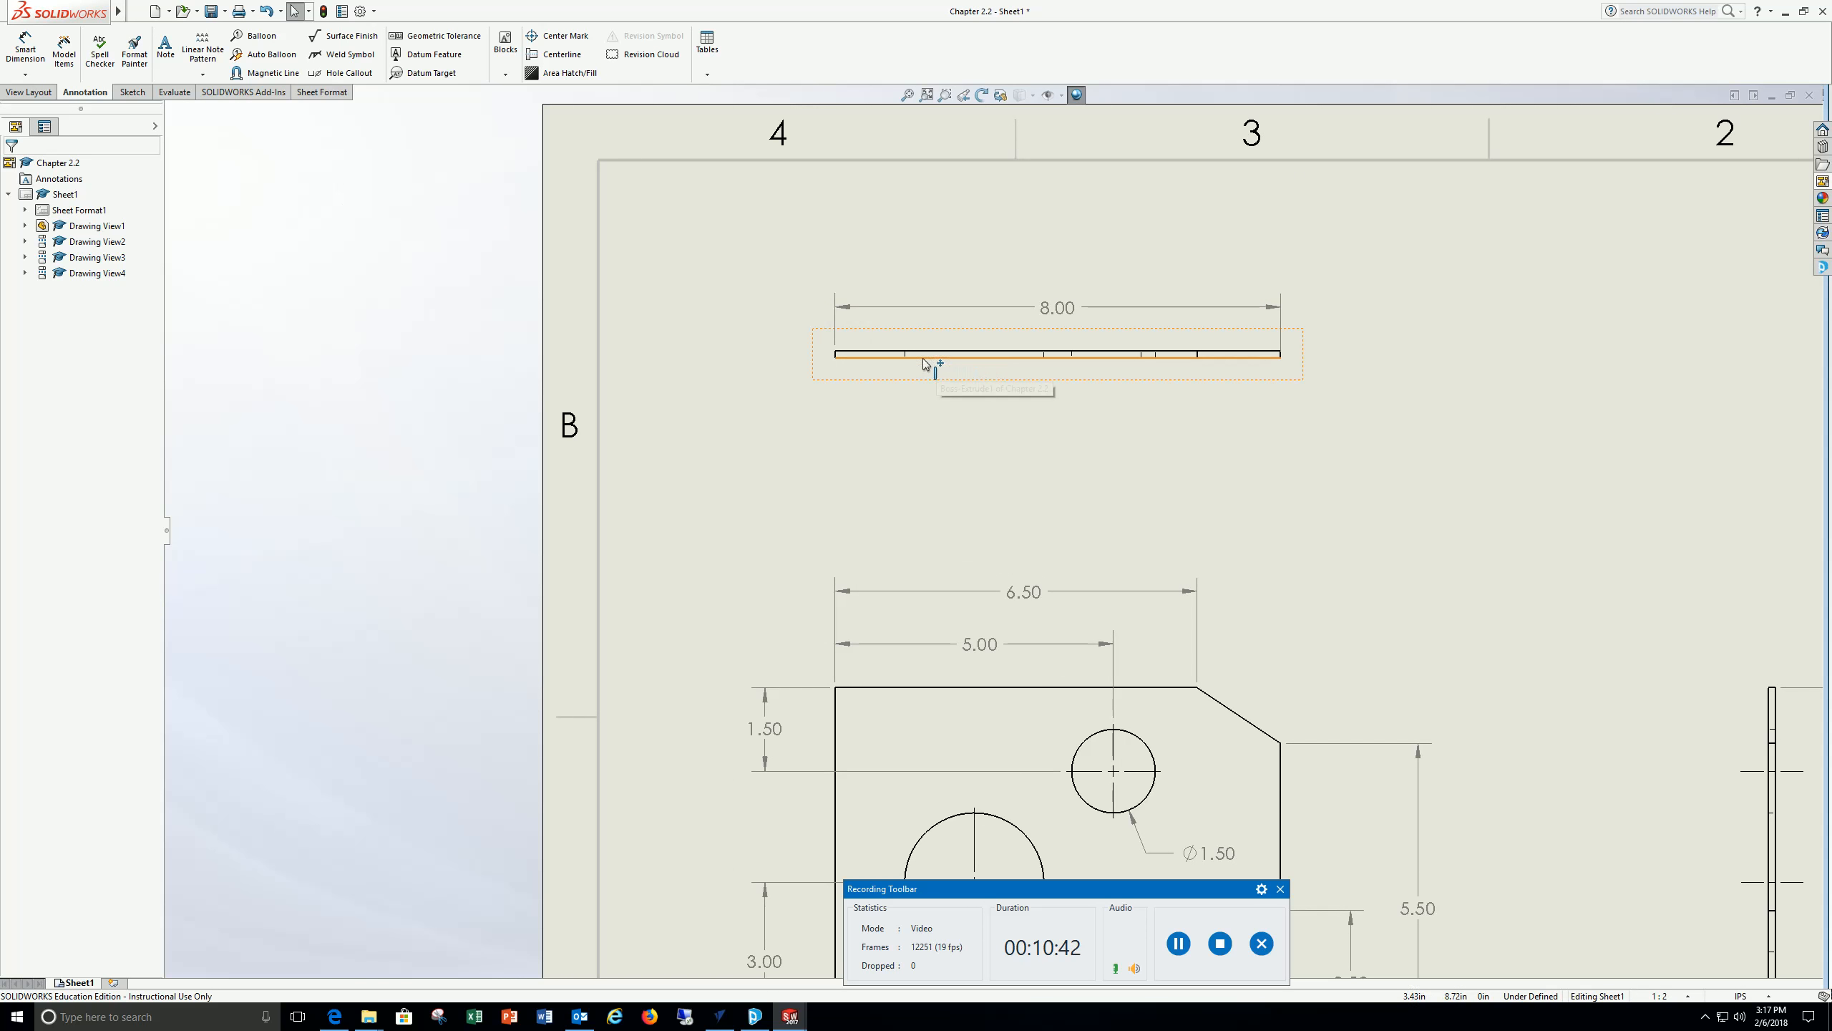
left_click(22, 48)
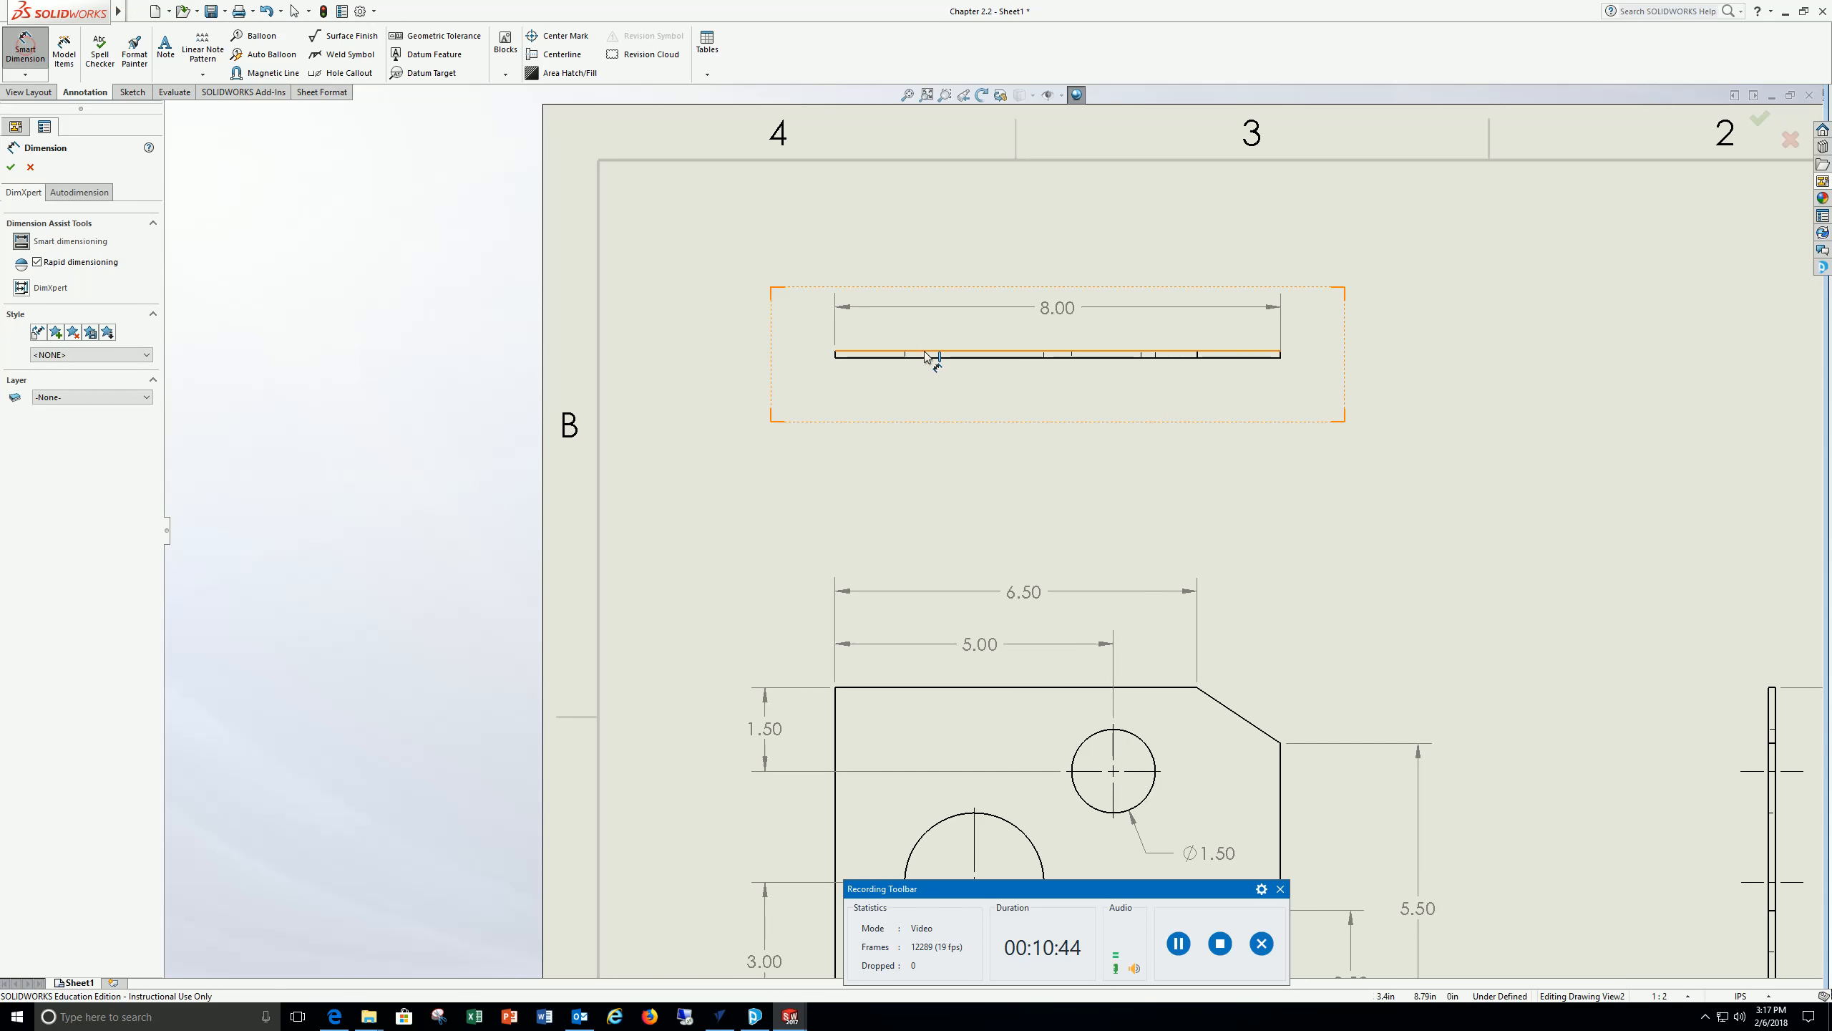
left_click(876, 354)
left_click(873, 358)
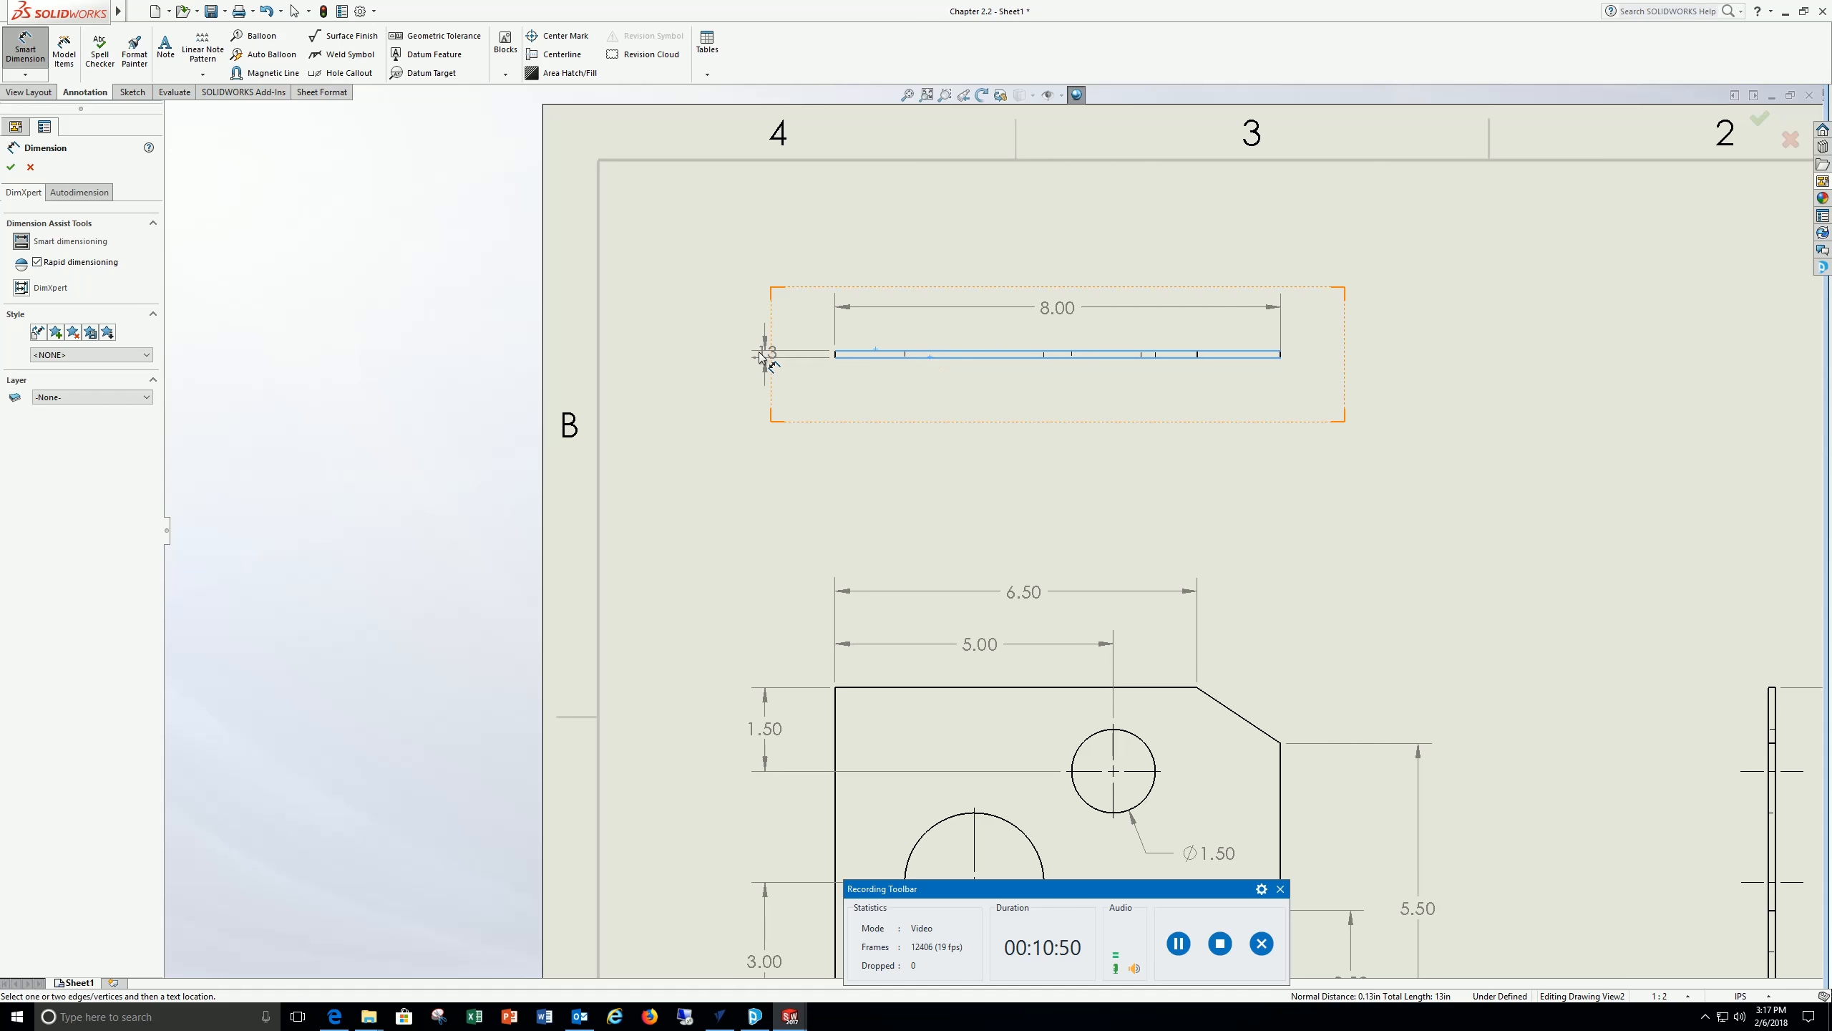
left_click(762, 354)
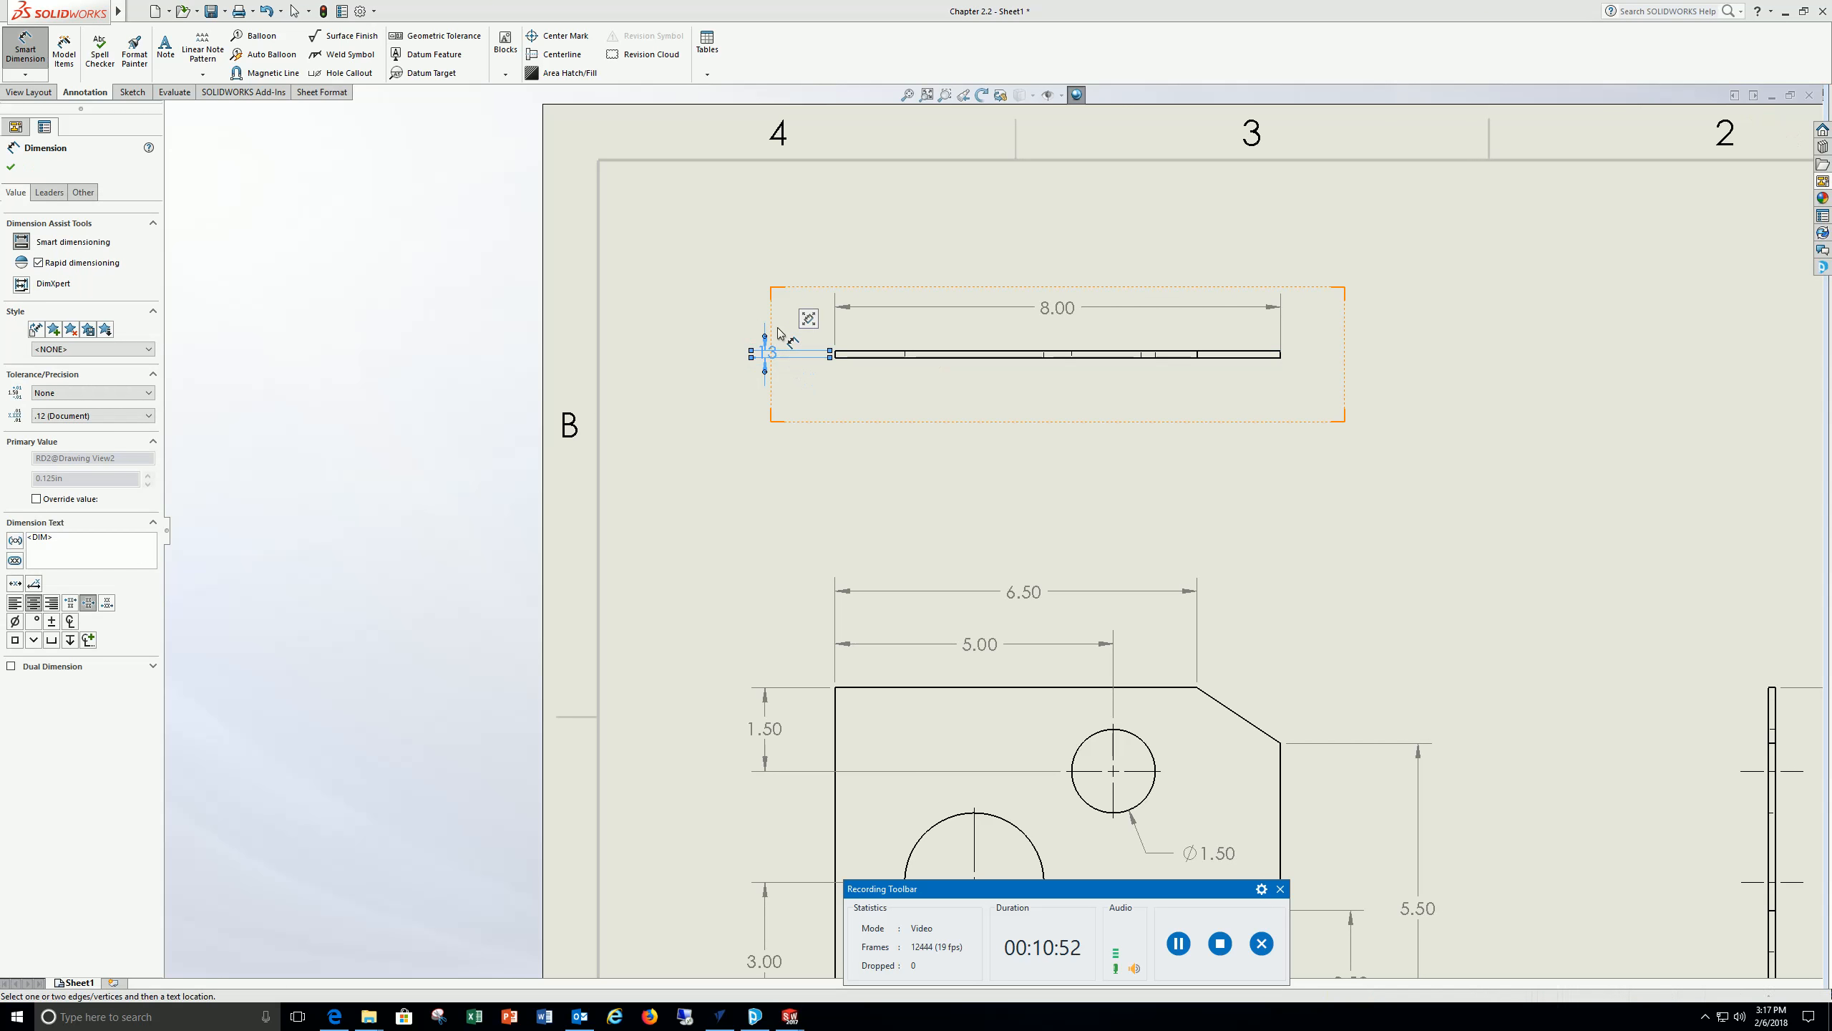
Set the thickness dimension's unit precision to three decimal places (.123)
left_click(149, 416)
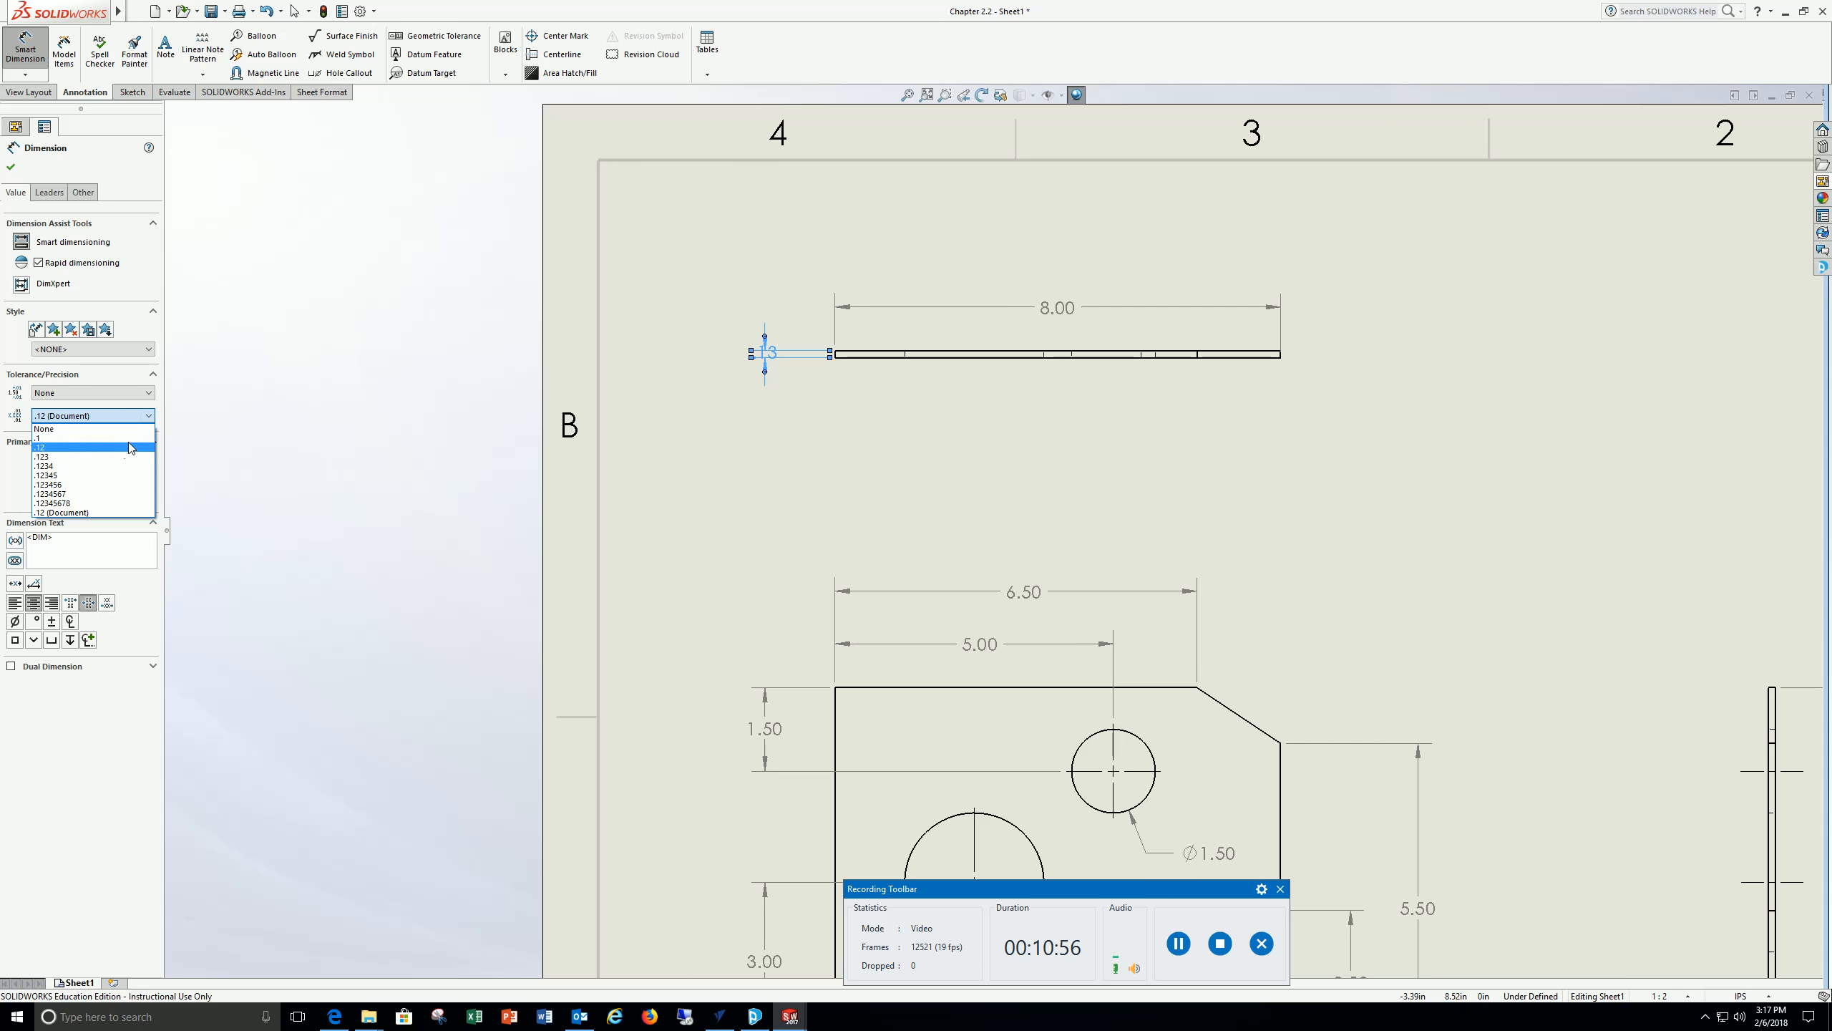
left_click(122, 461)
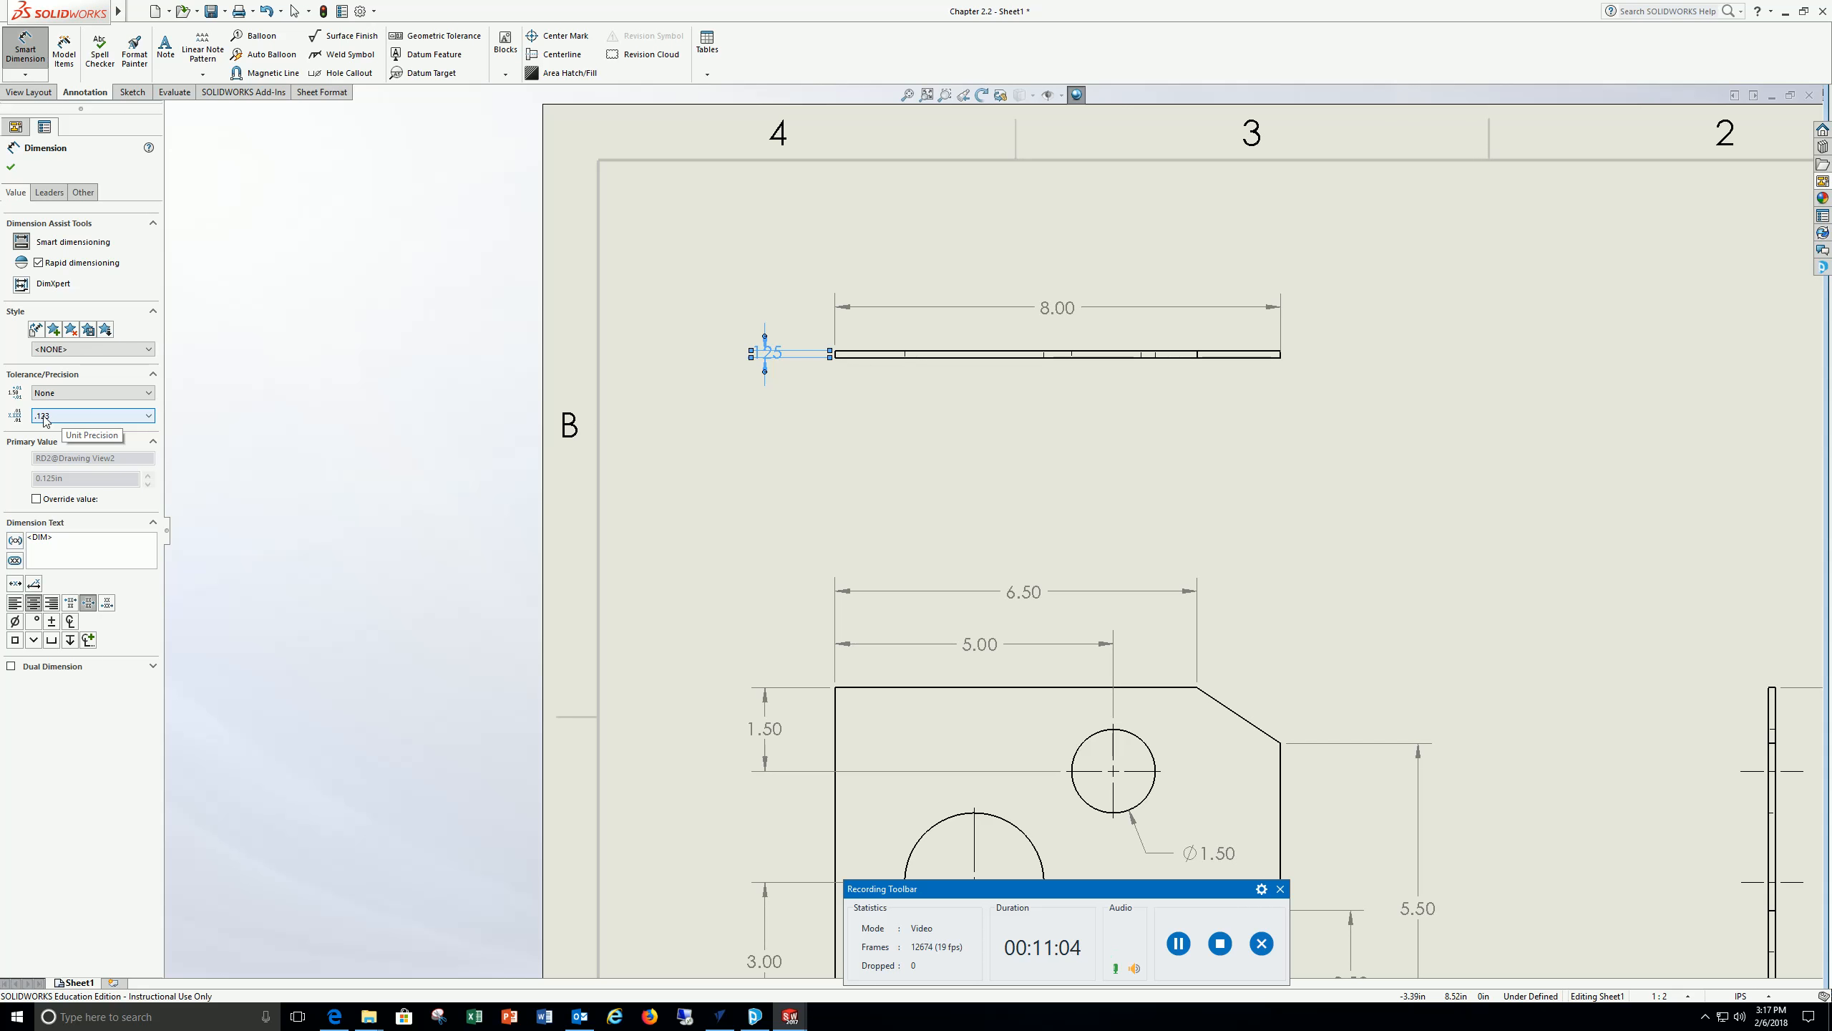
left_click(11, 166)
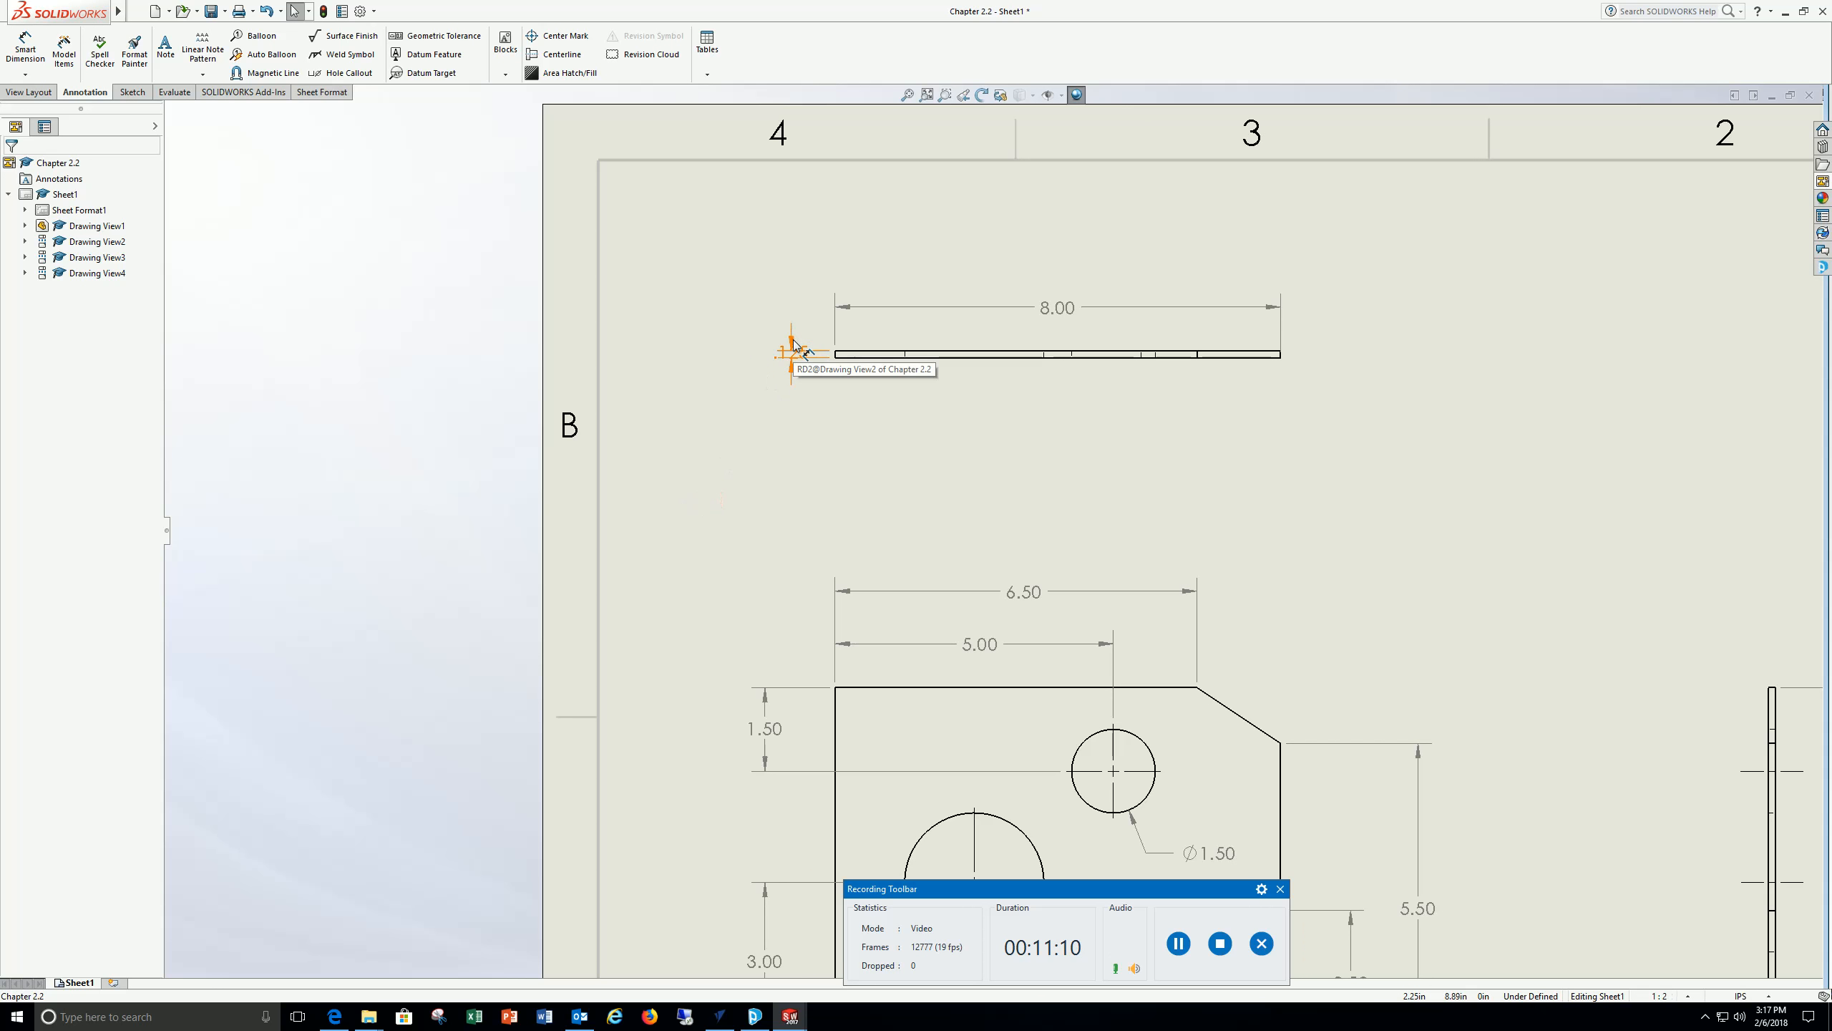
Shift the plate's thickness dimension slightly farther left, away from the end of the top view
left_click_drag(794, 344, 777, 347)
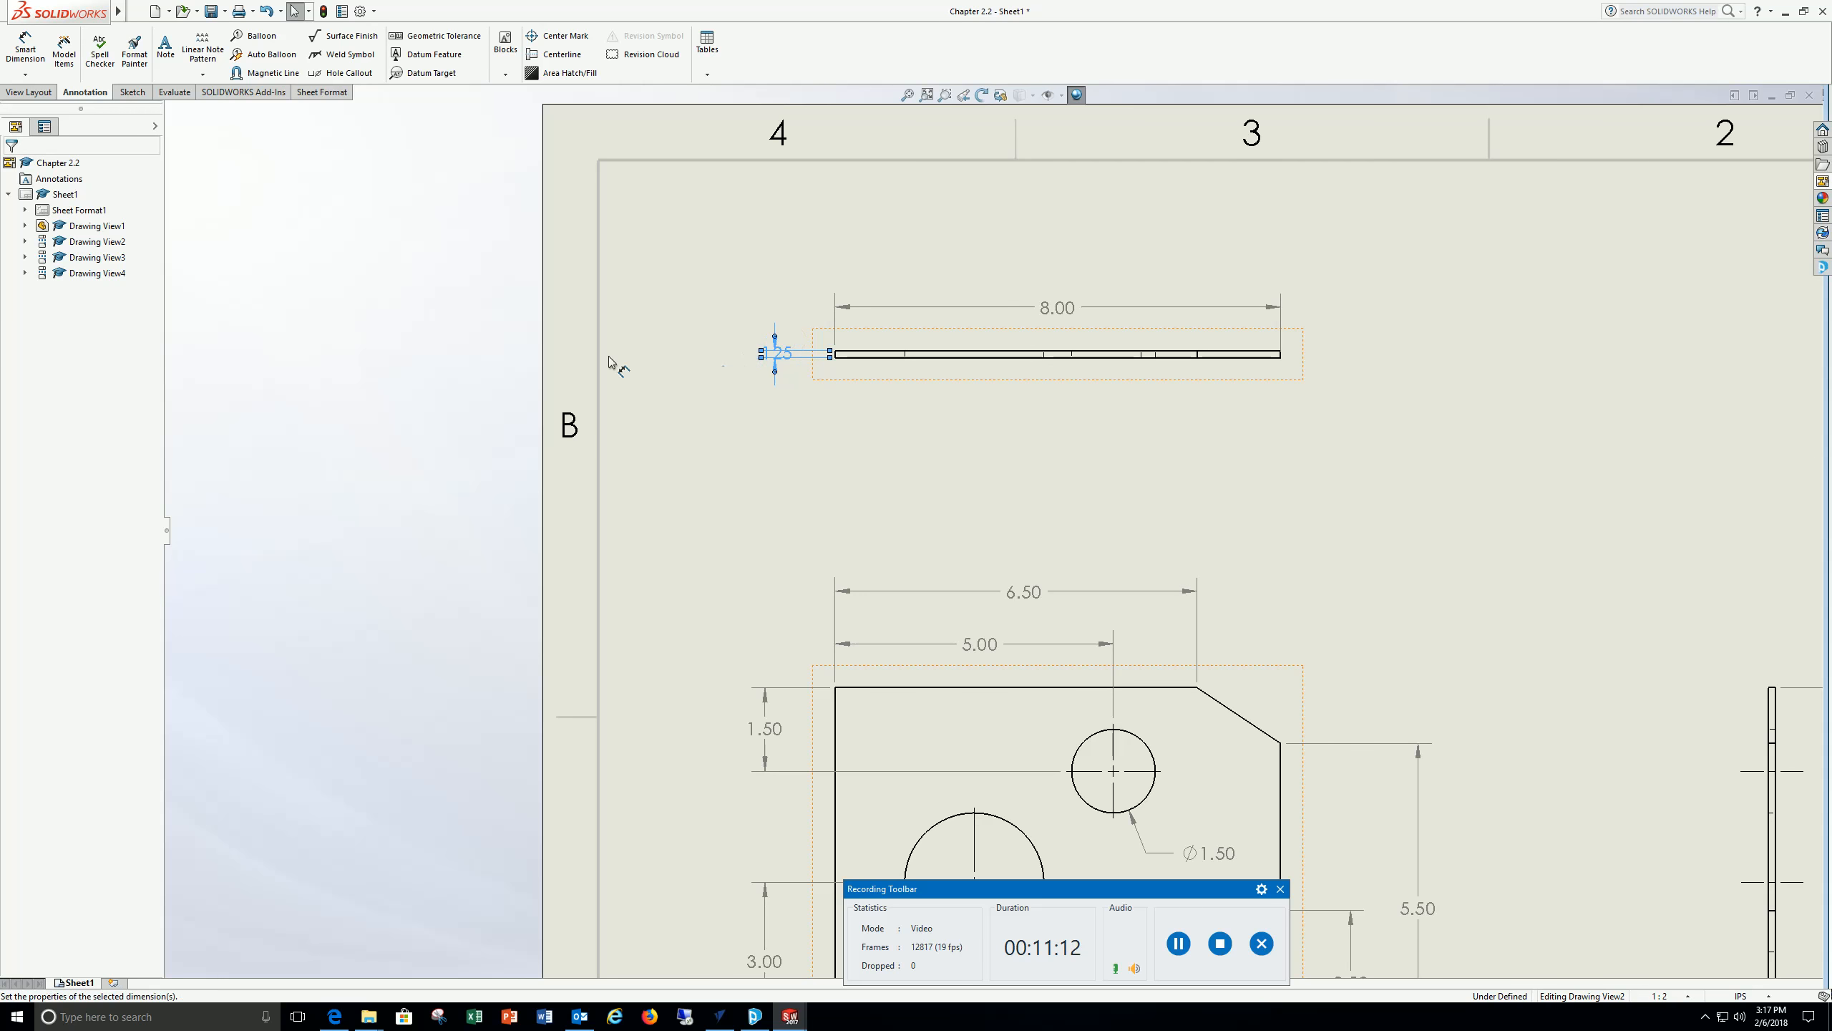
left_click(1130, 517)
scroll(1215, 497, "down", 2)
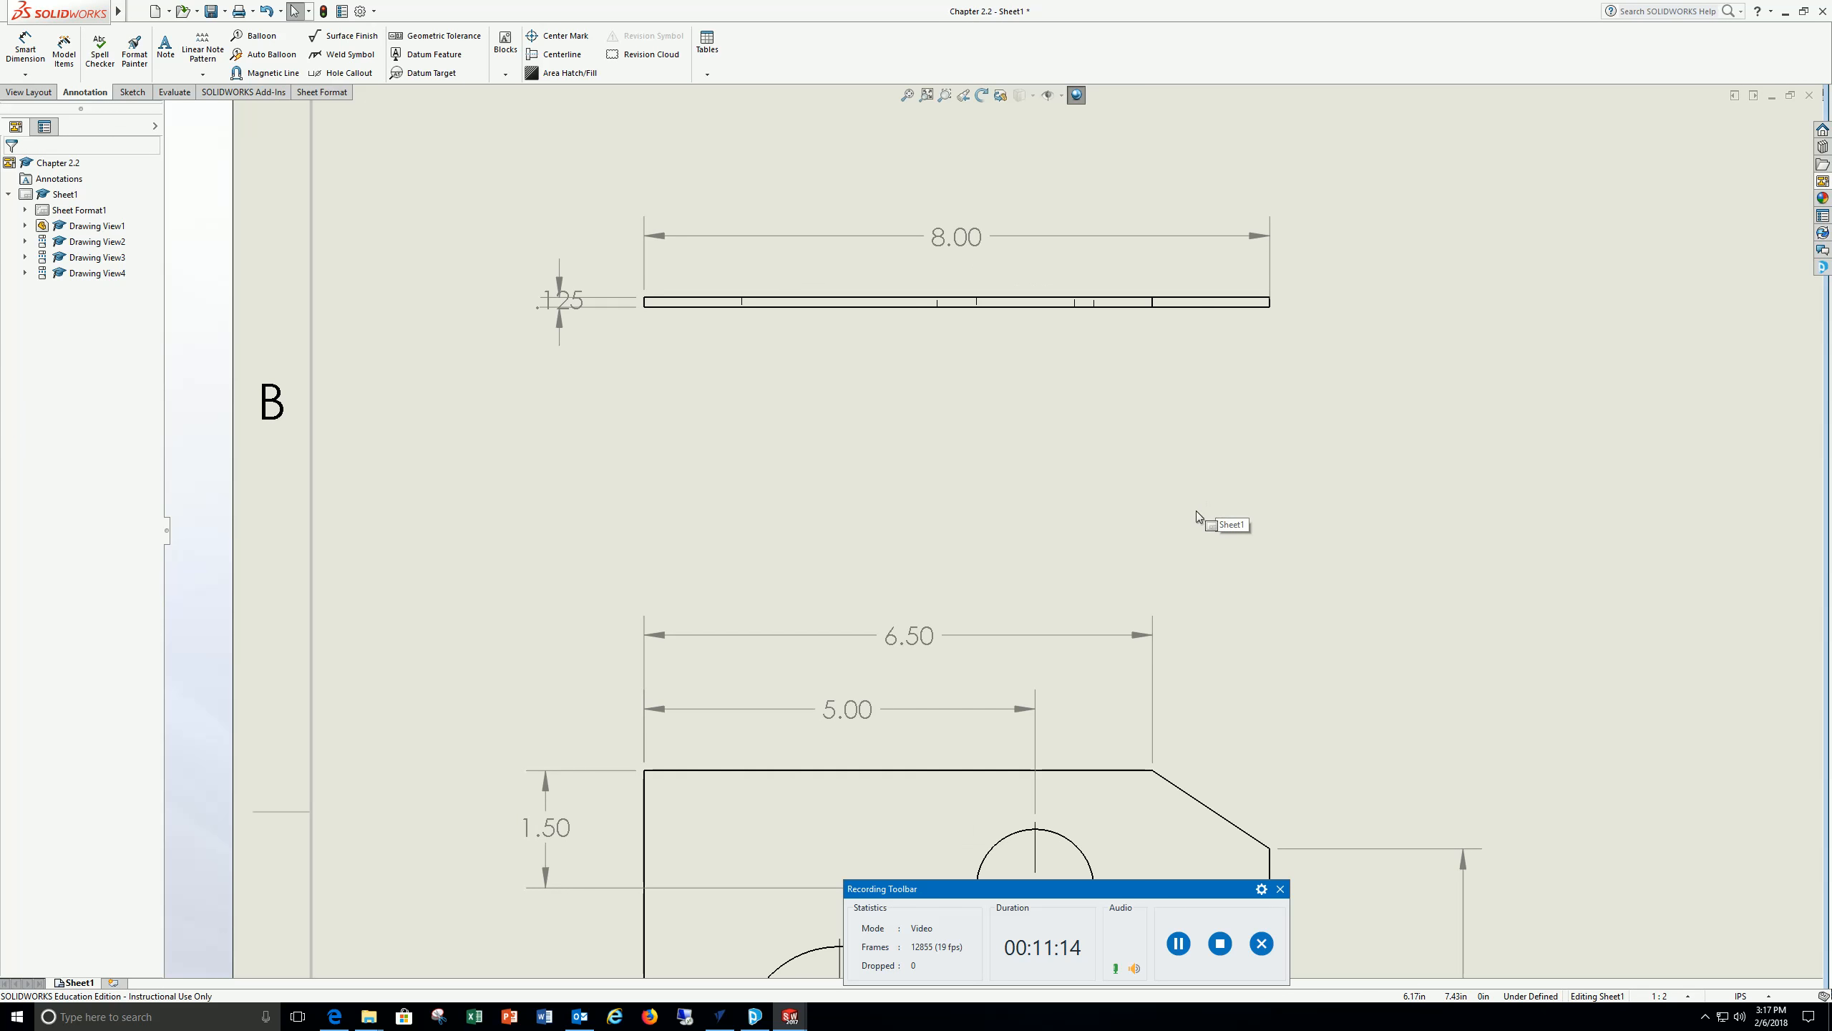
scroll(999, 479, "up", 7)
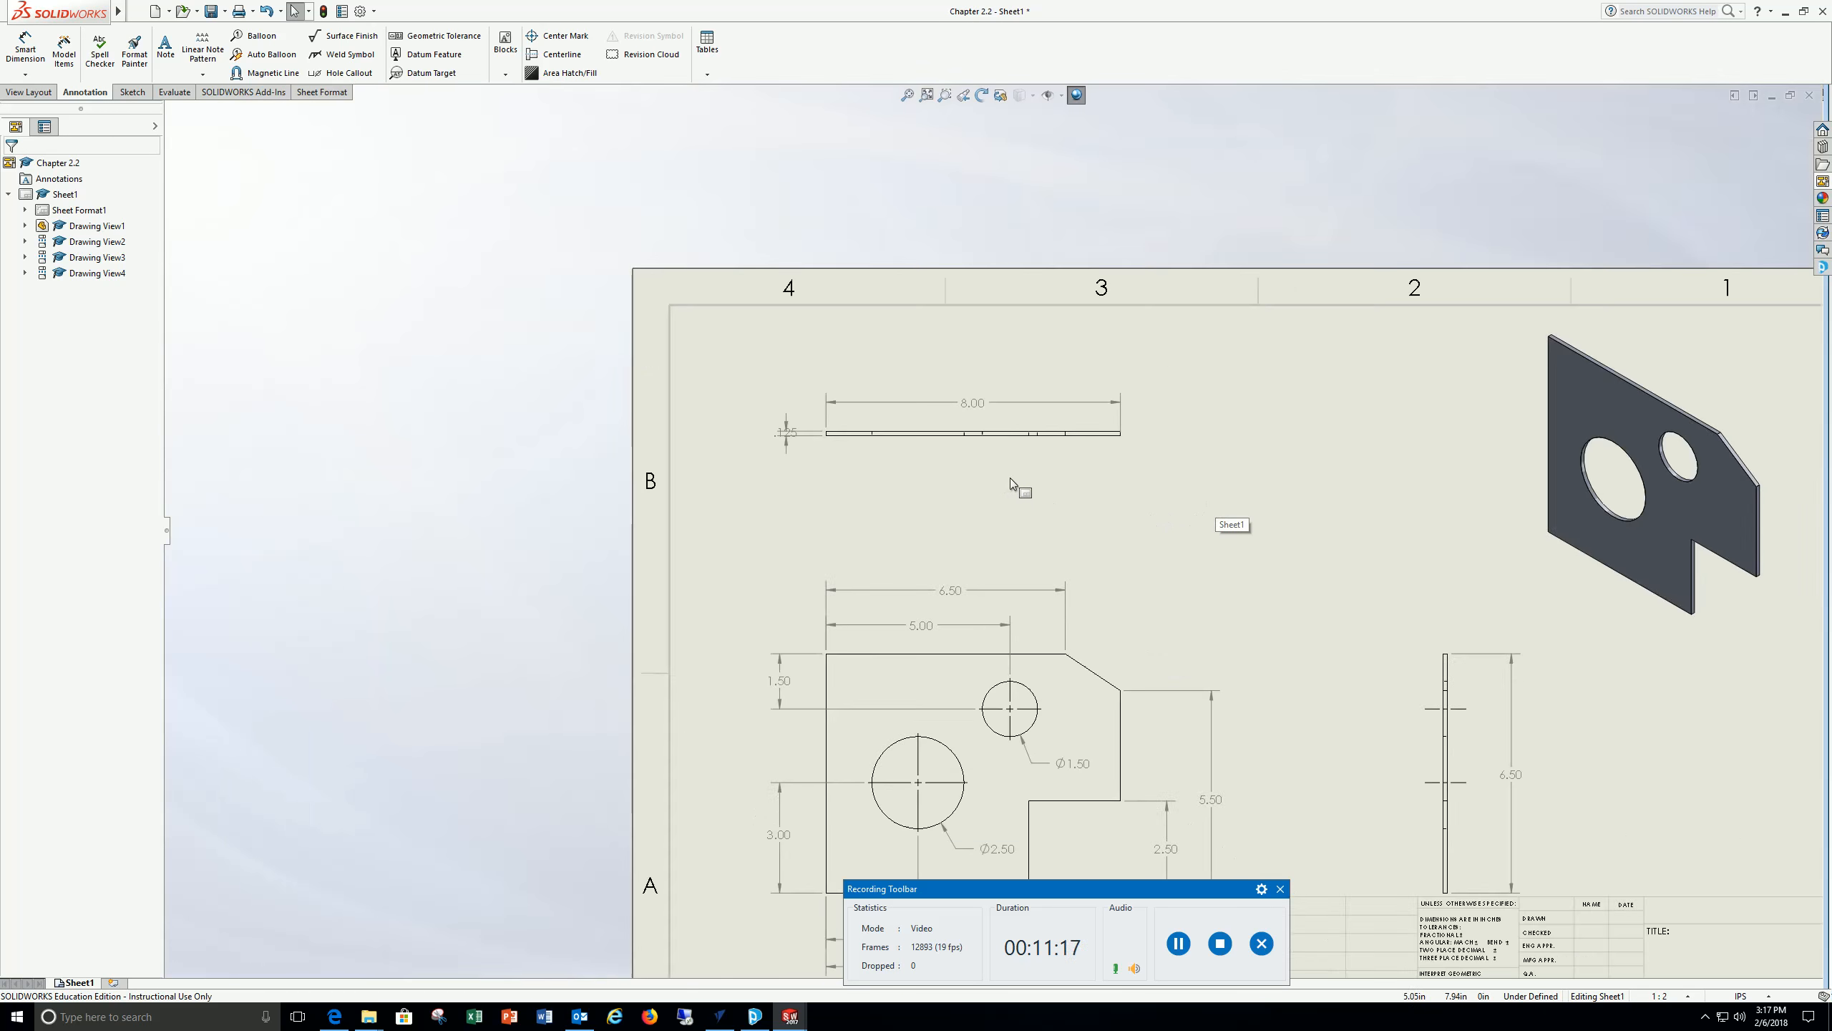
Add a note reading "Chapter 2.2" in the TITLE cell of the title block
mouse_move(1433, 738)
middle_mouse_down()
mouse_move(1058, 507)
mouse_move(980, 494)
middle_mouse_up()
middle_click_drag(1002, 567, 886, 528)
scroll(882, 510, "down", 5)
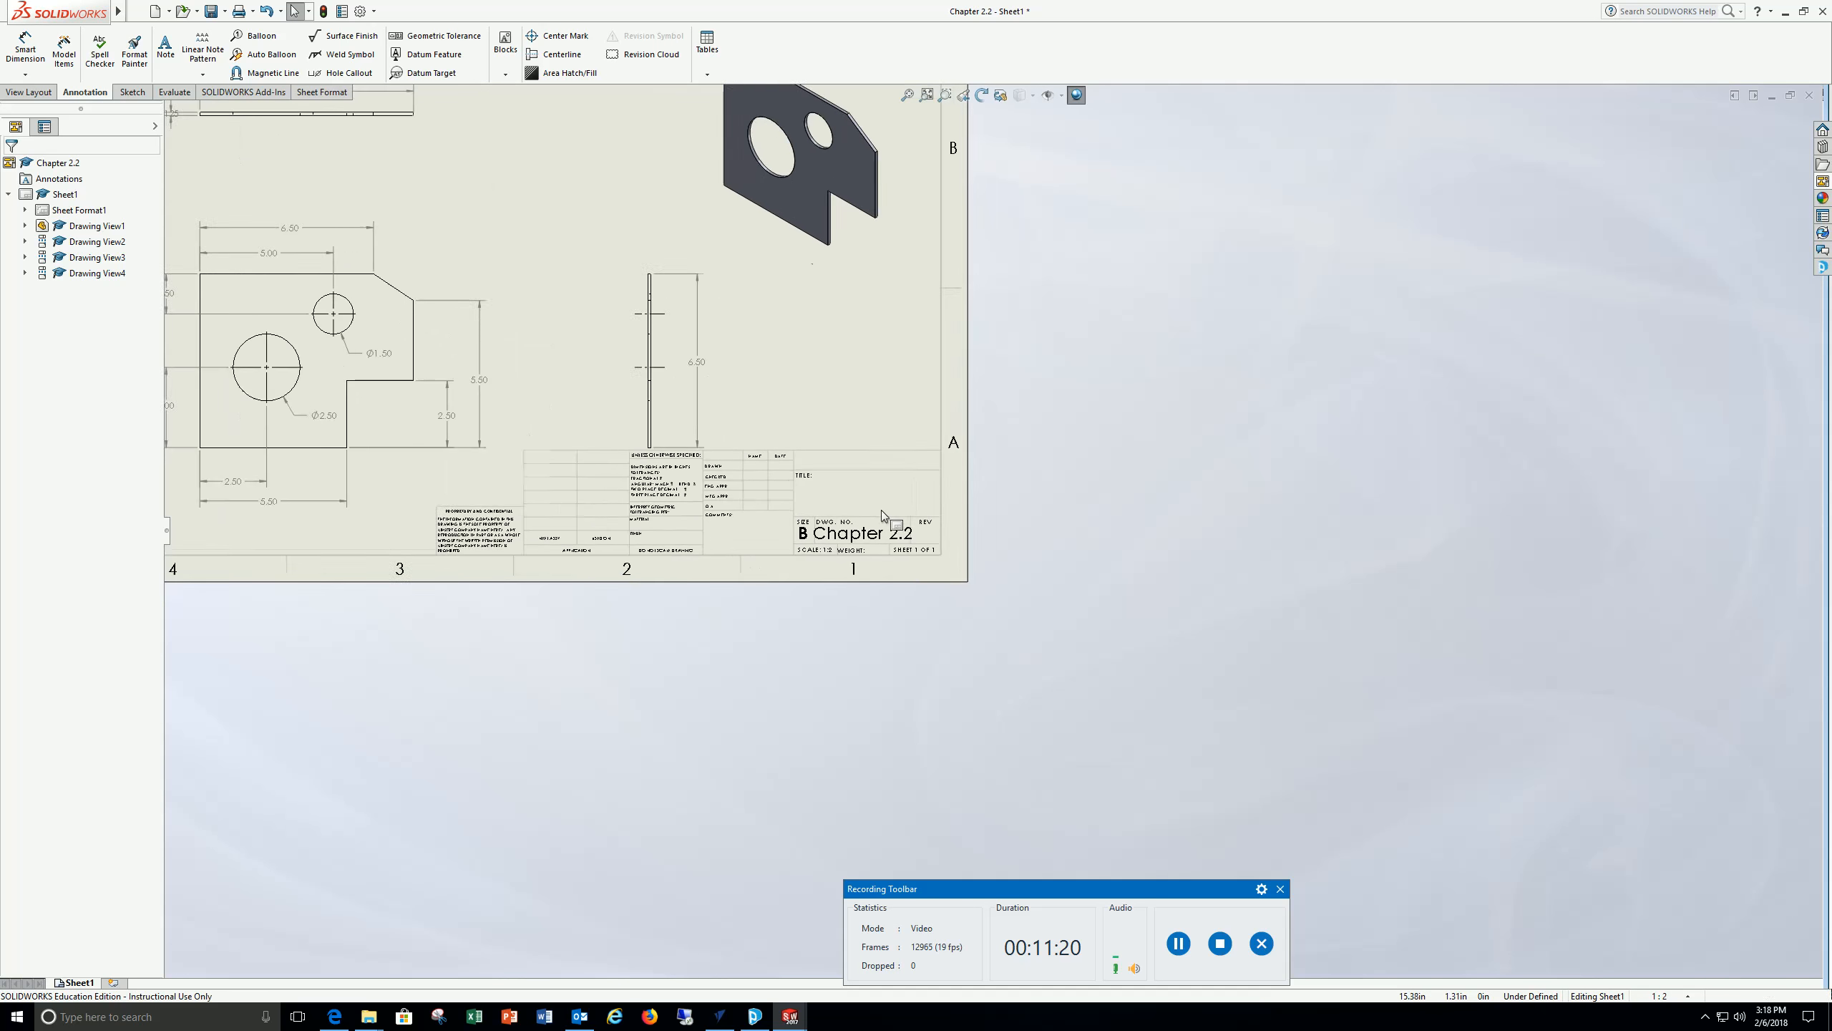
scroll(882, 503, "down", 1)
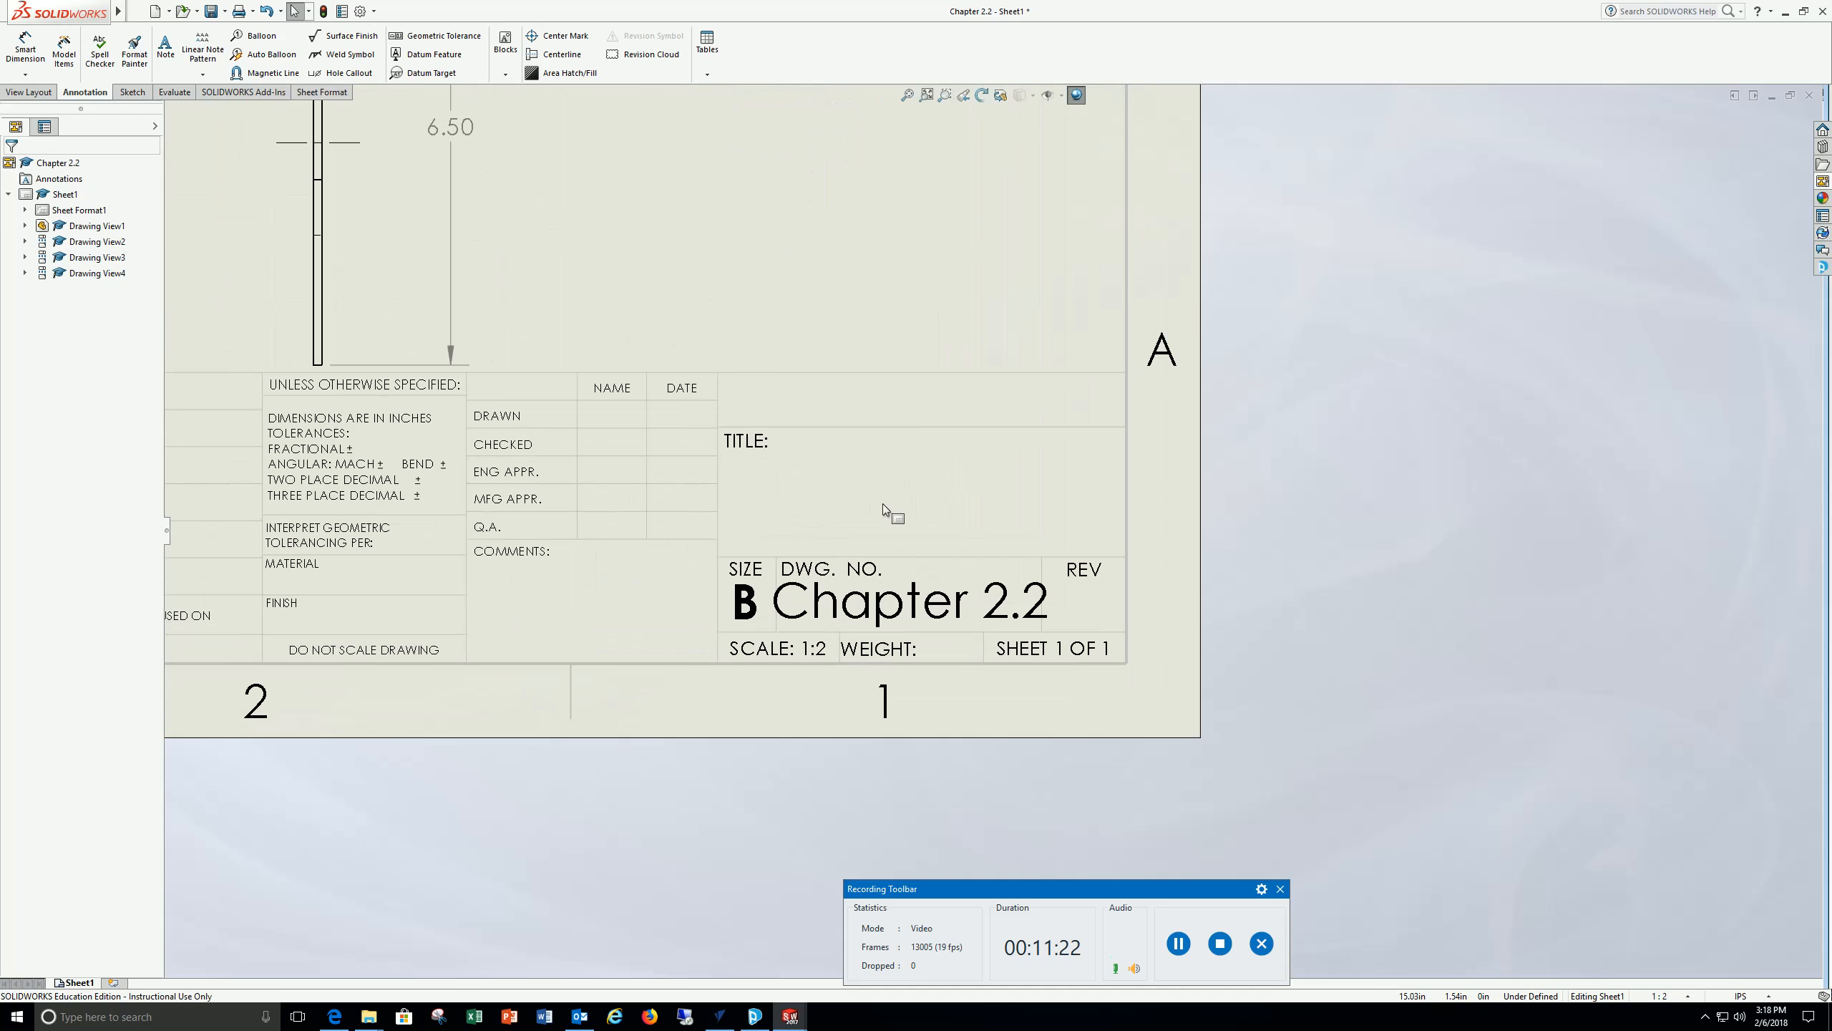
left_click(165, 48)
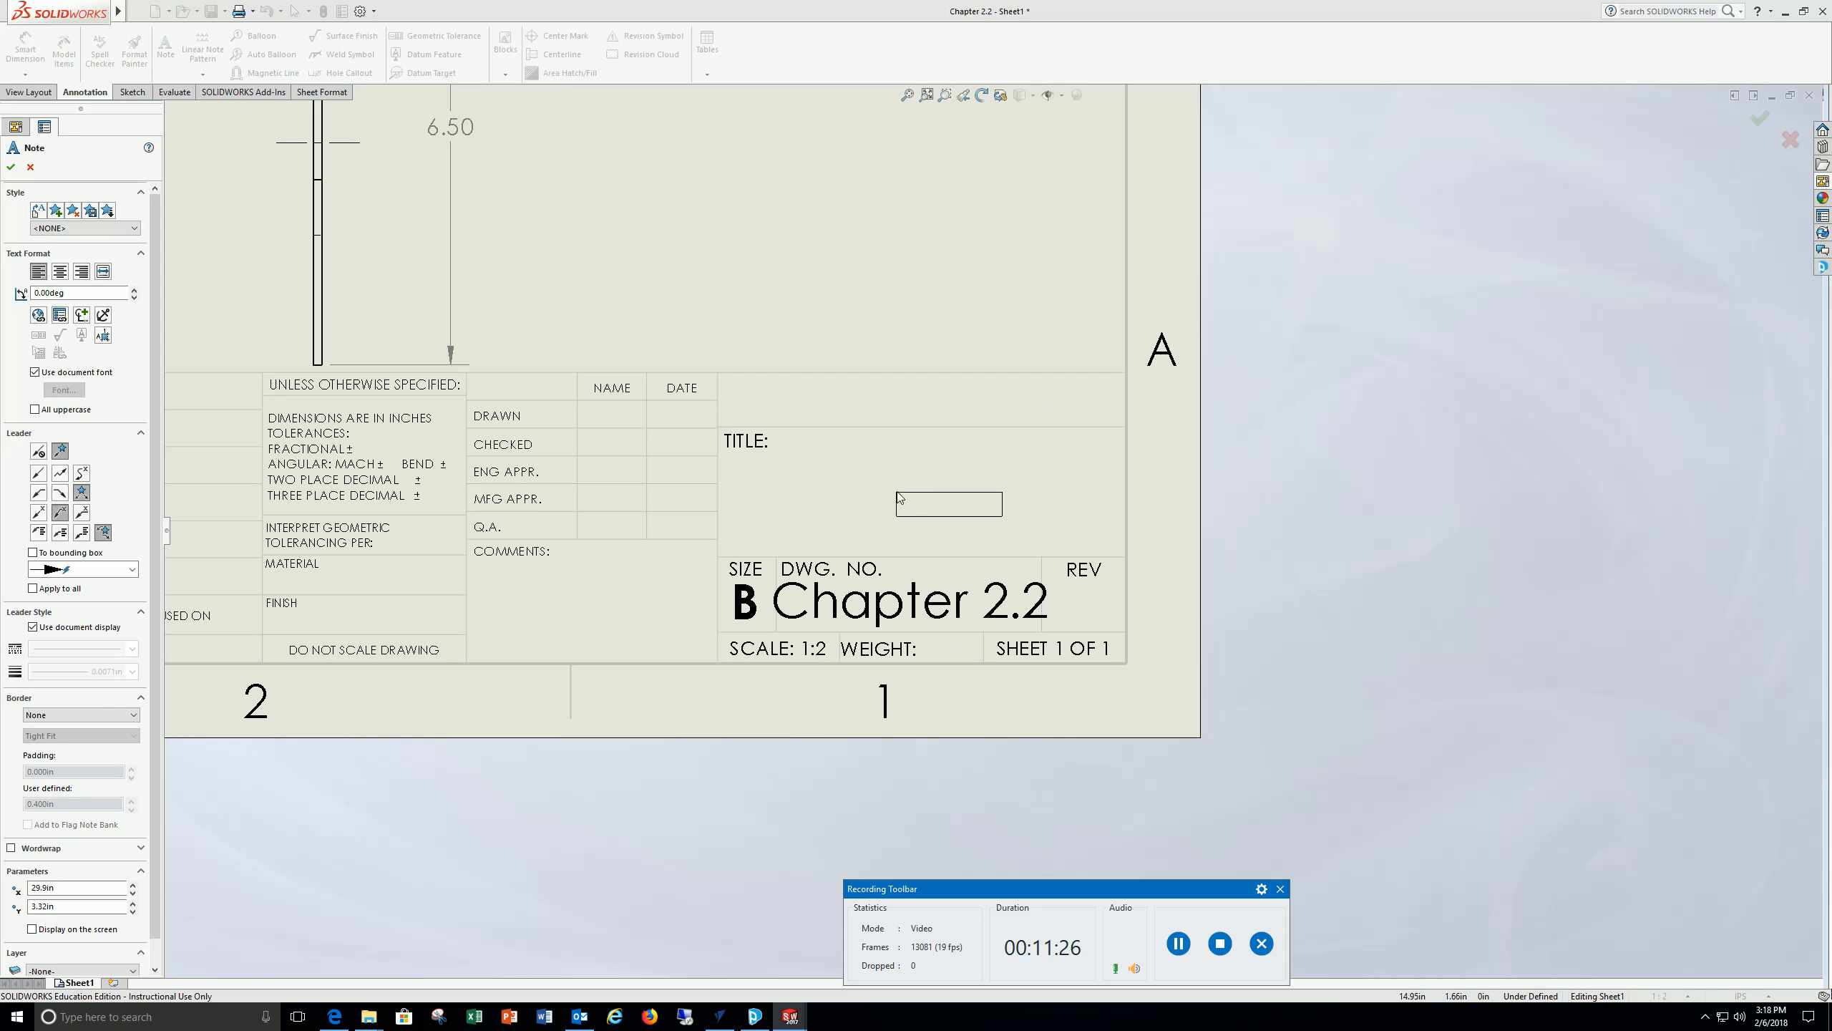
left_click(866, 484)
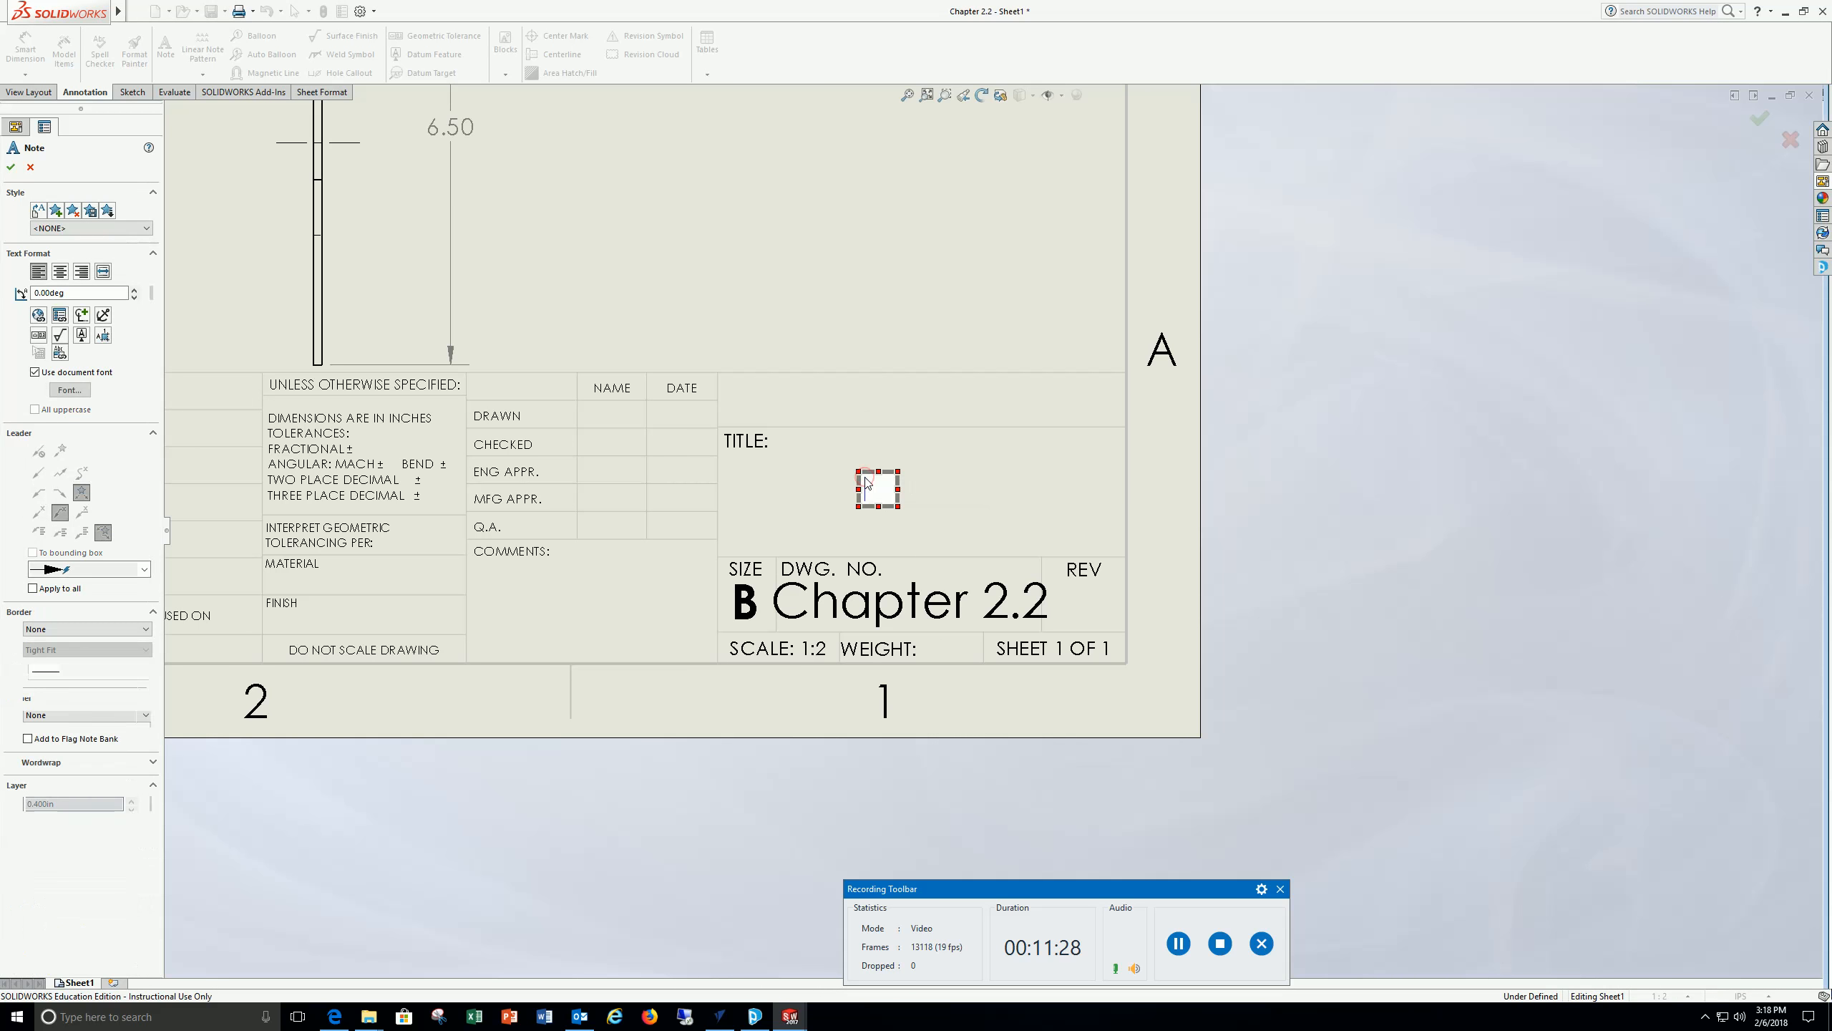
type("Chap")
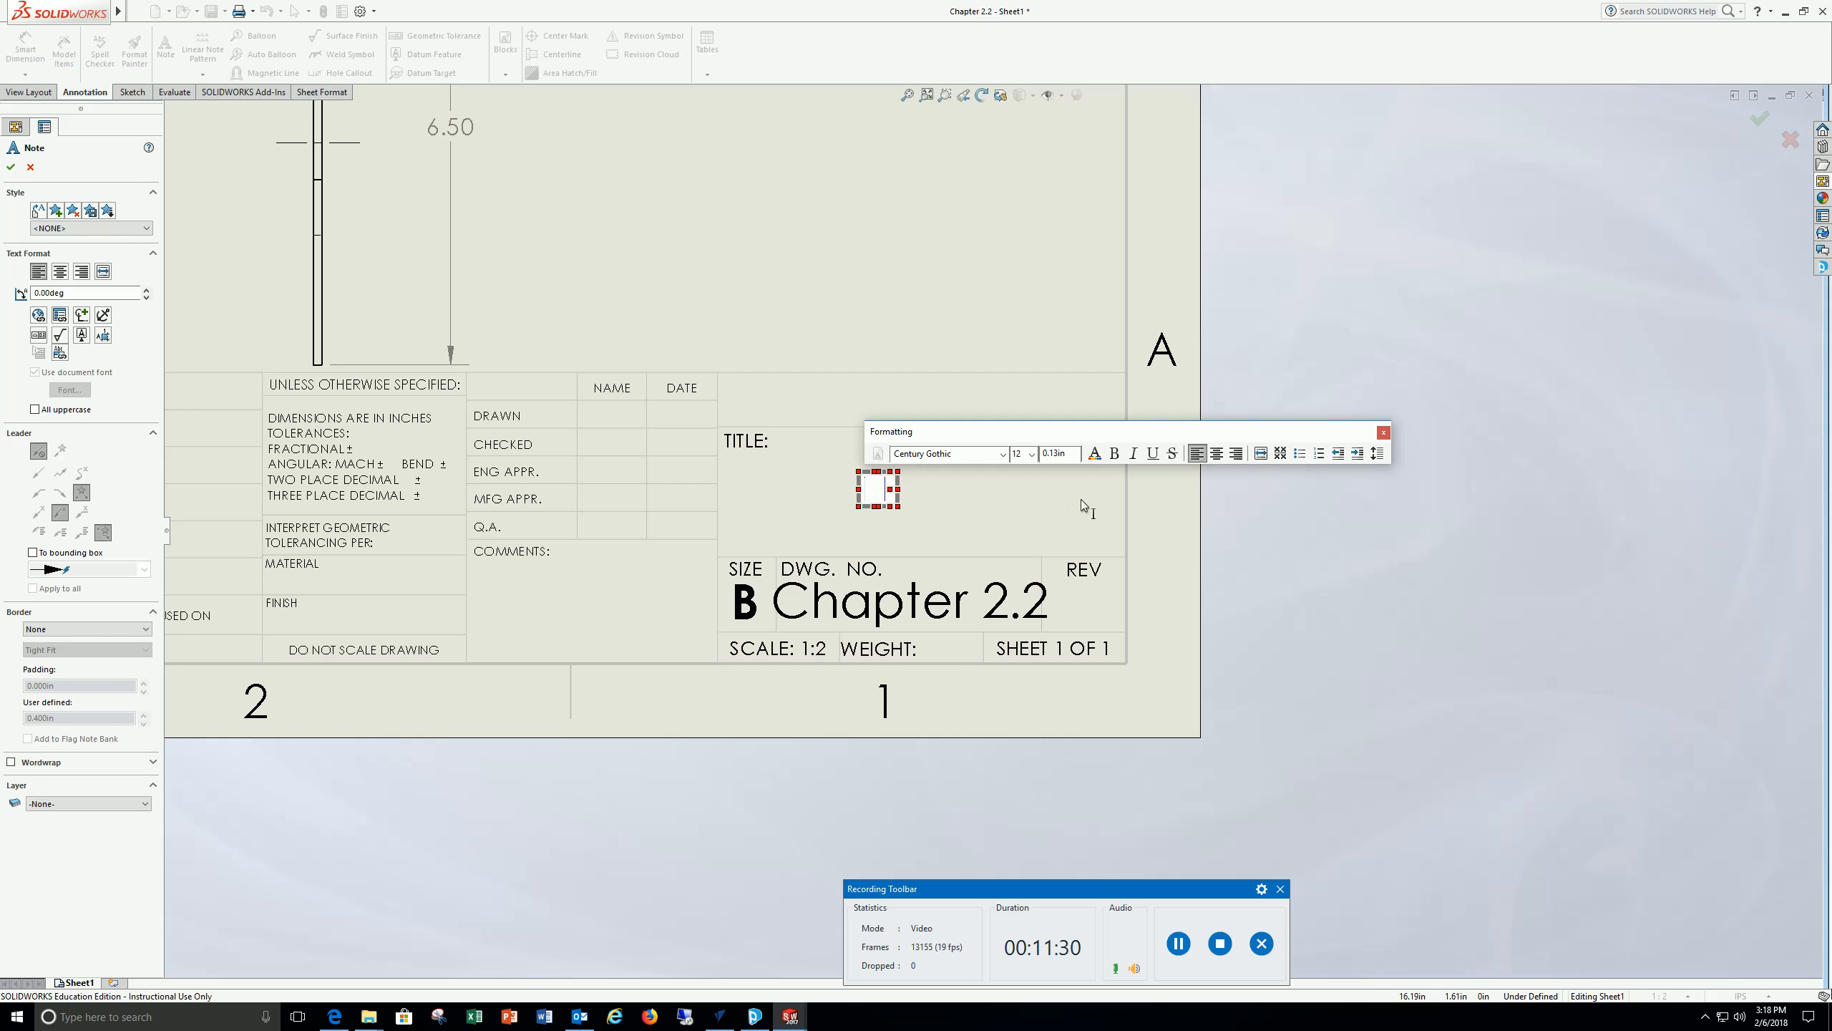
type("te")
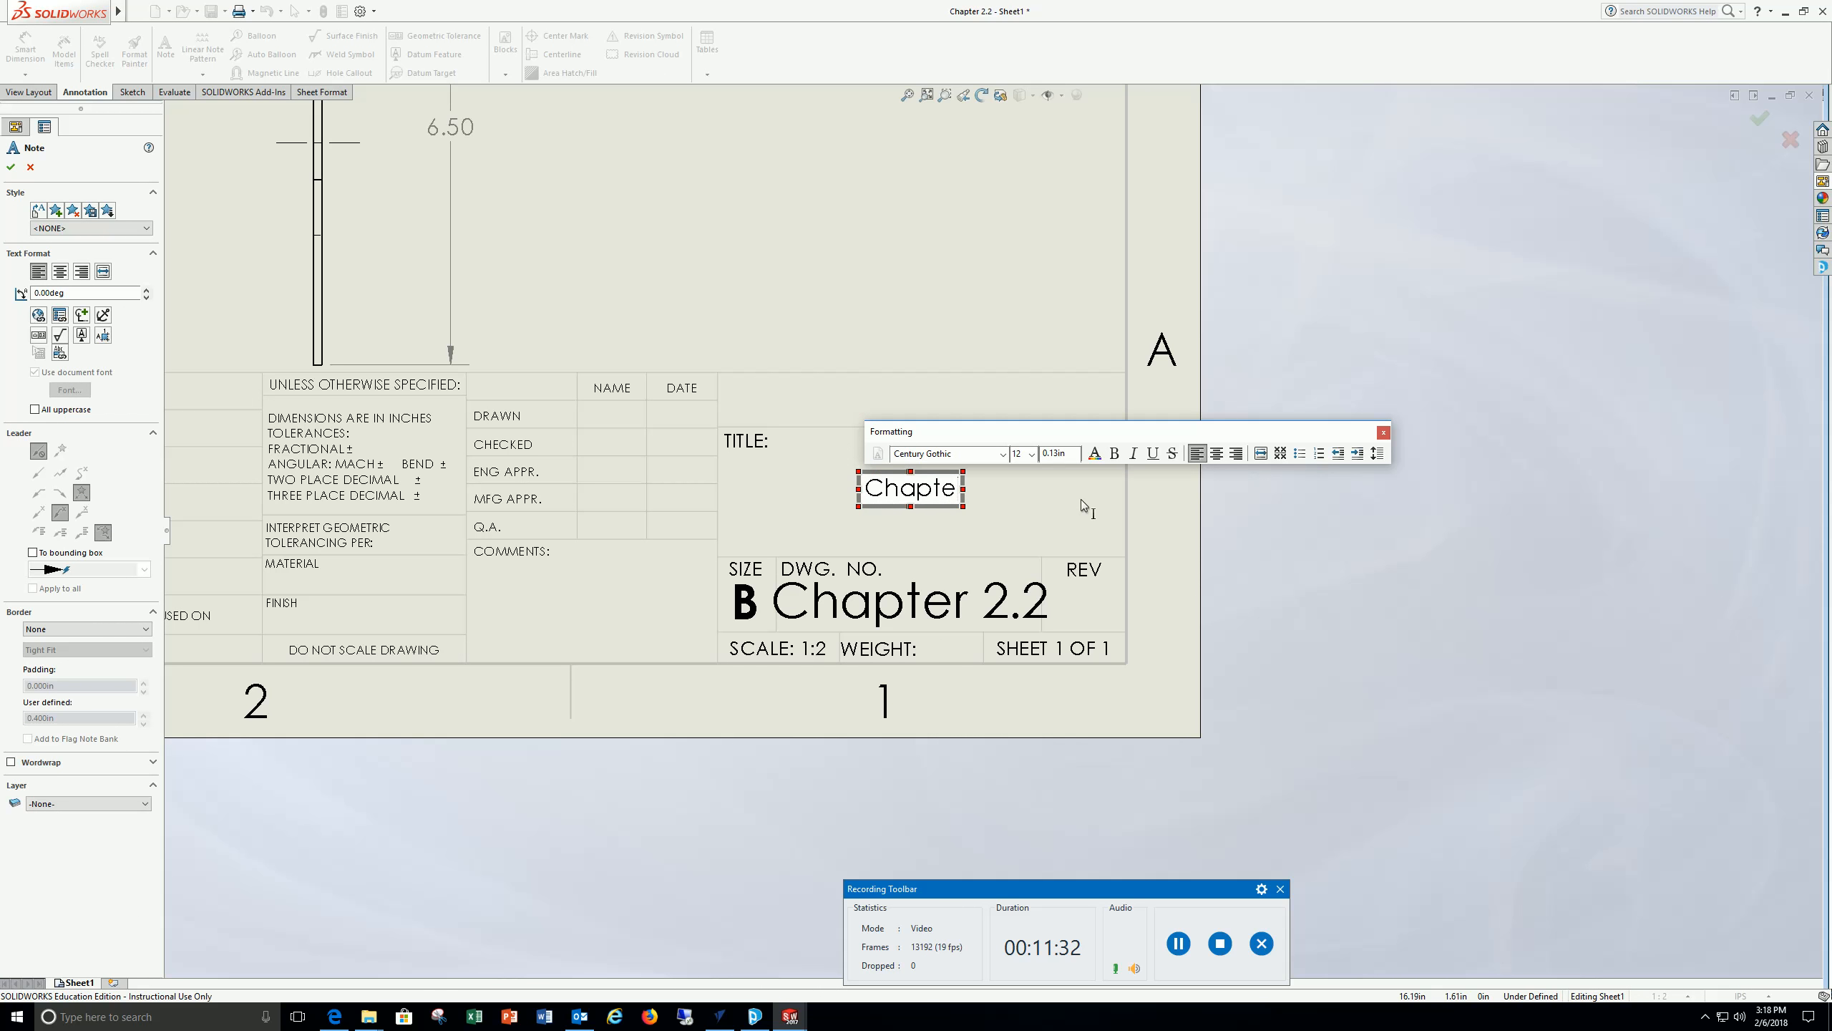
type("r 2.2")
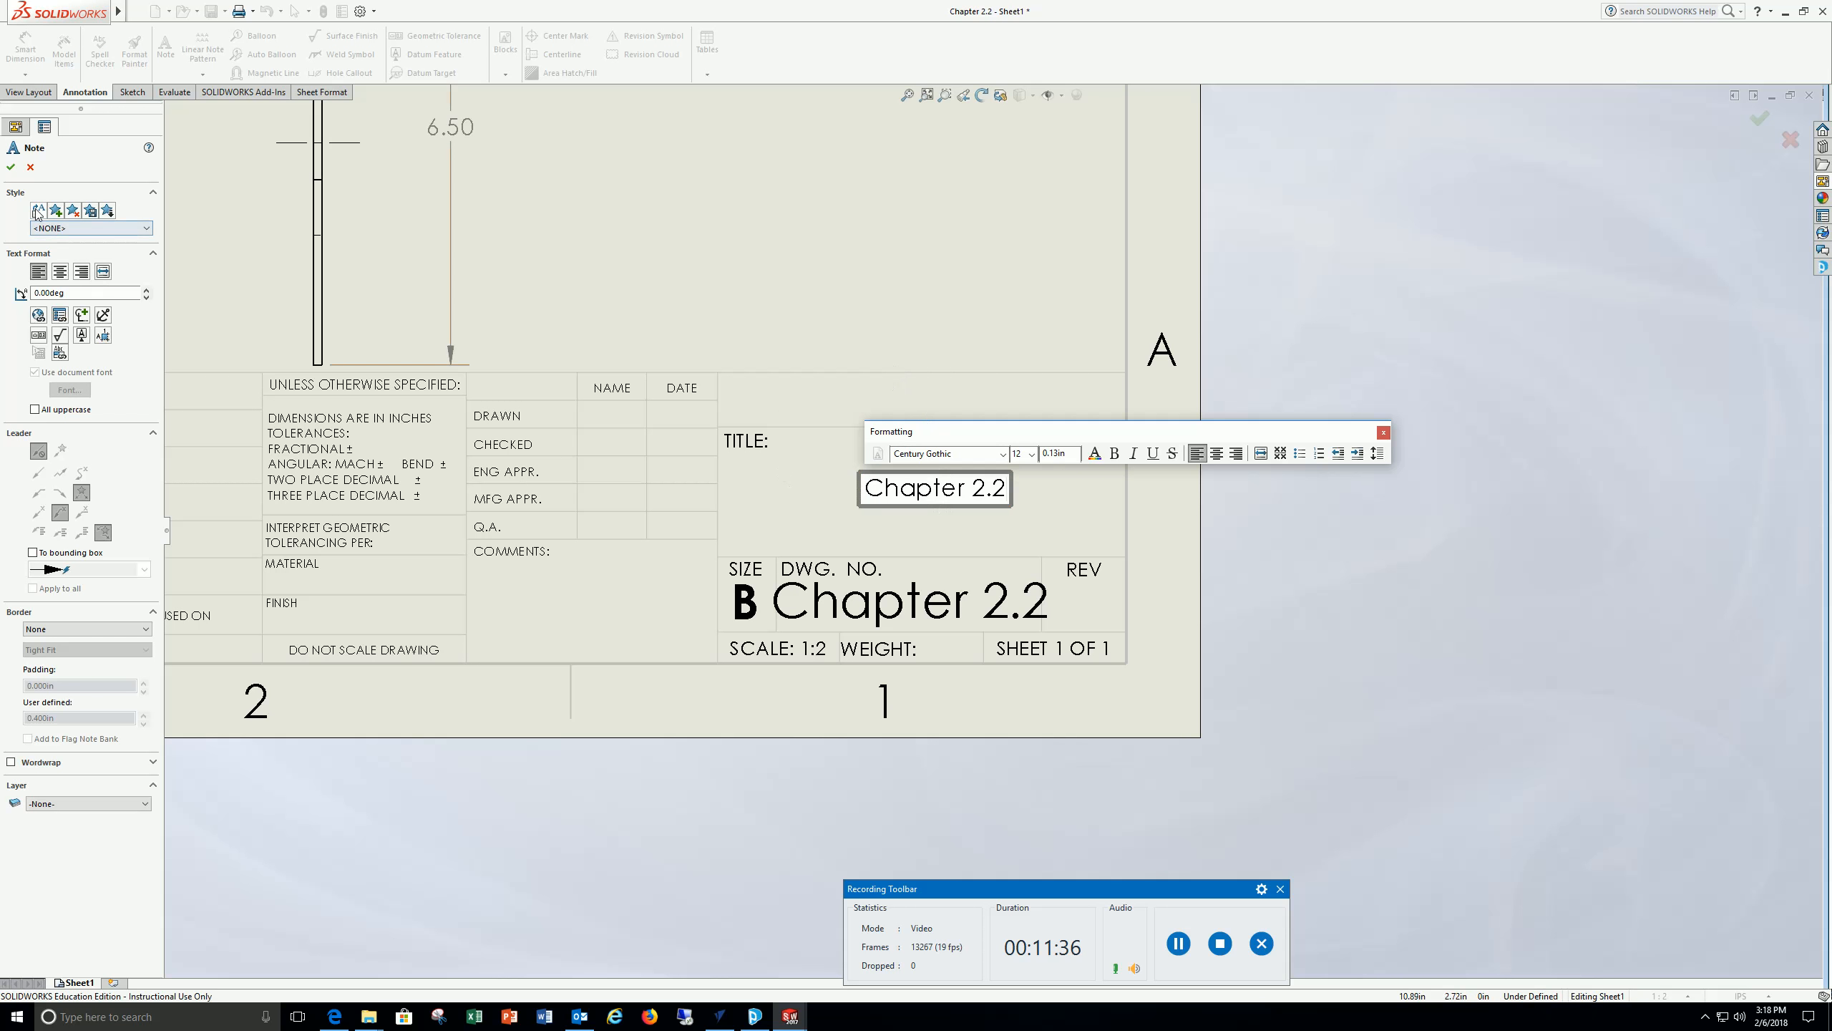
left_click(11, 167)
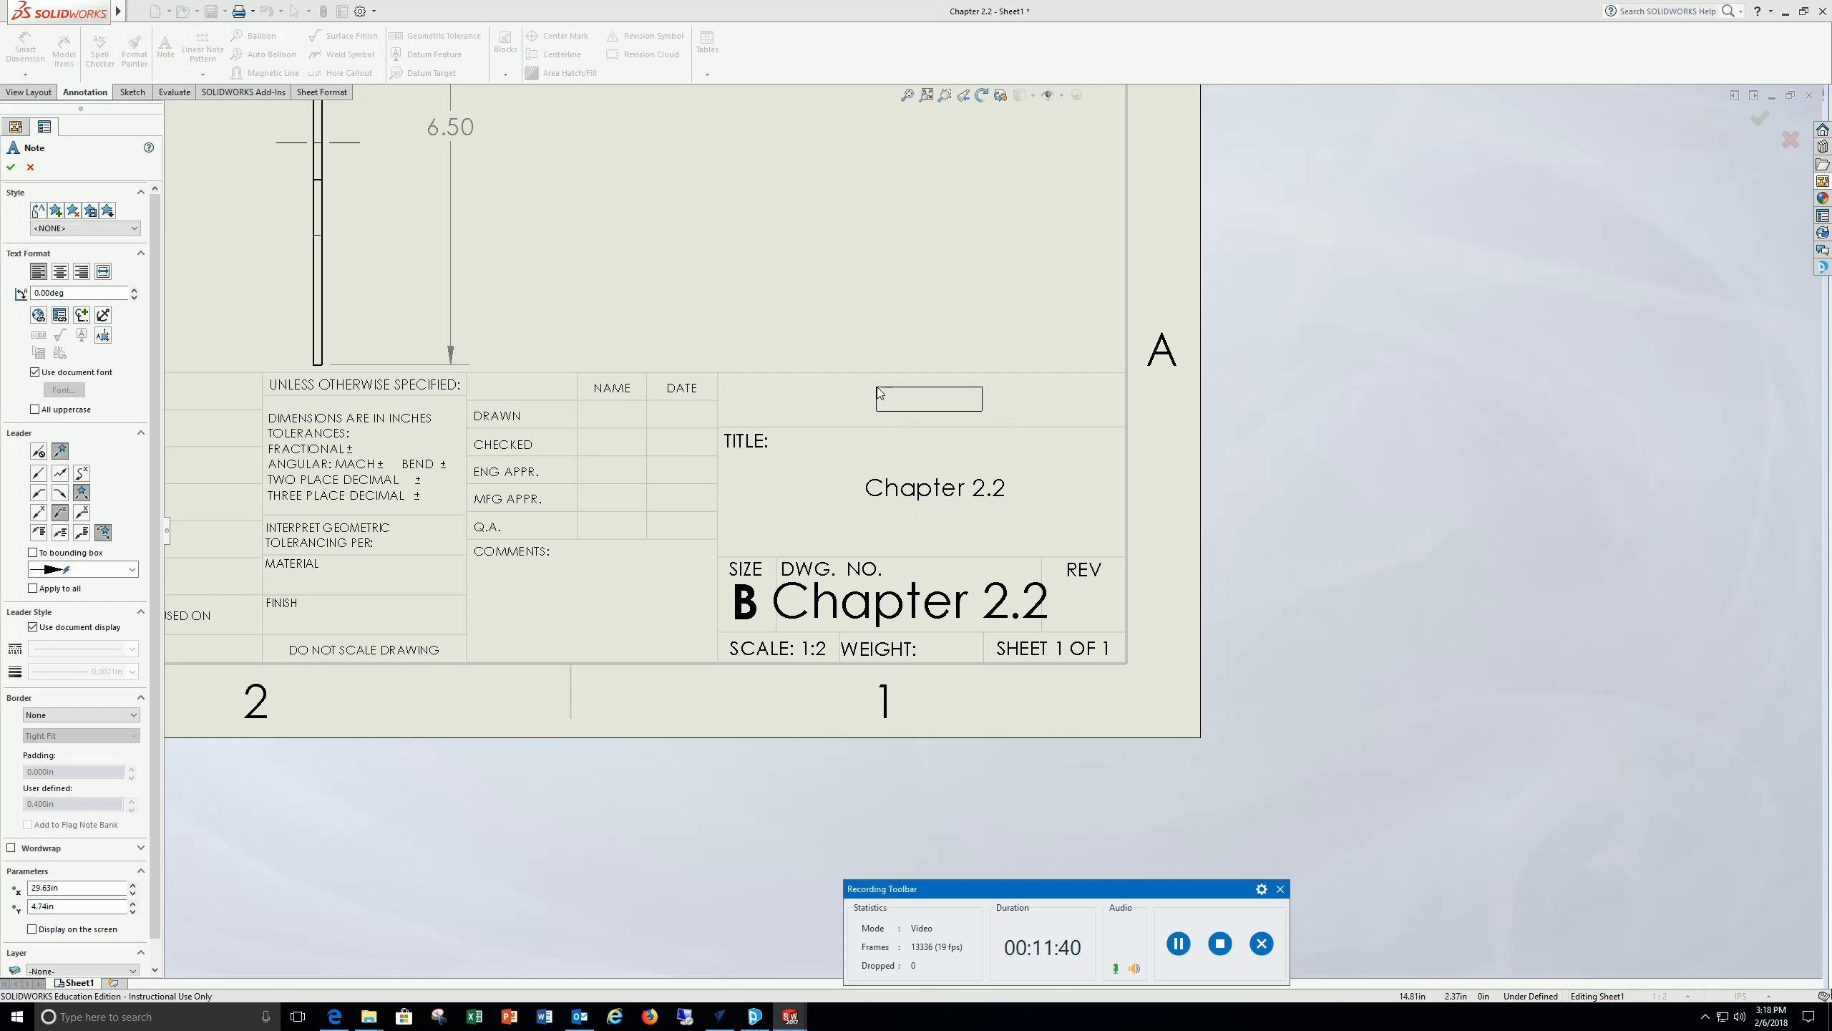
Add a note reading "Your Name" in the empty title block cell above TITLE
left_click(881, 395)
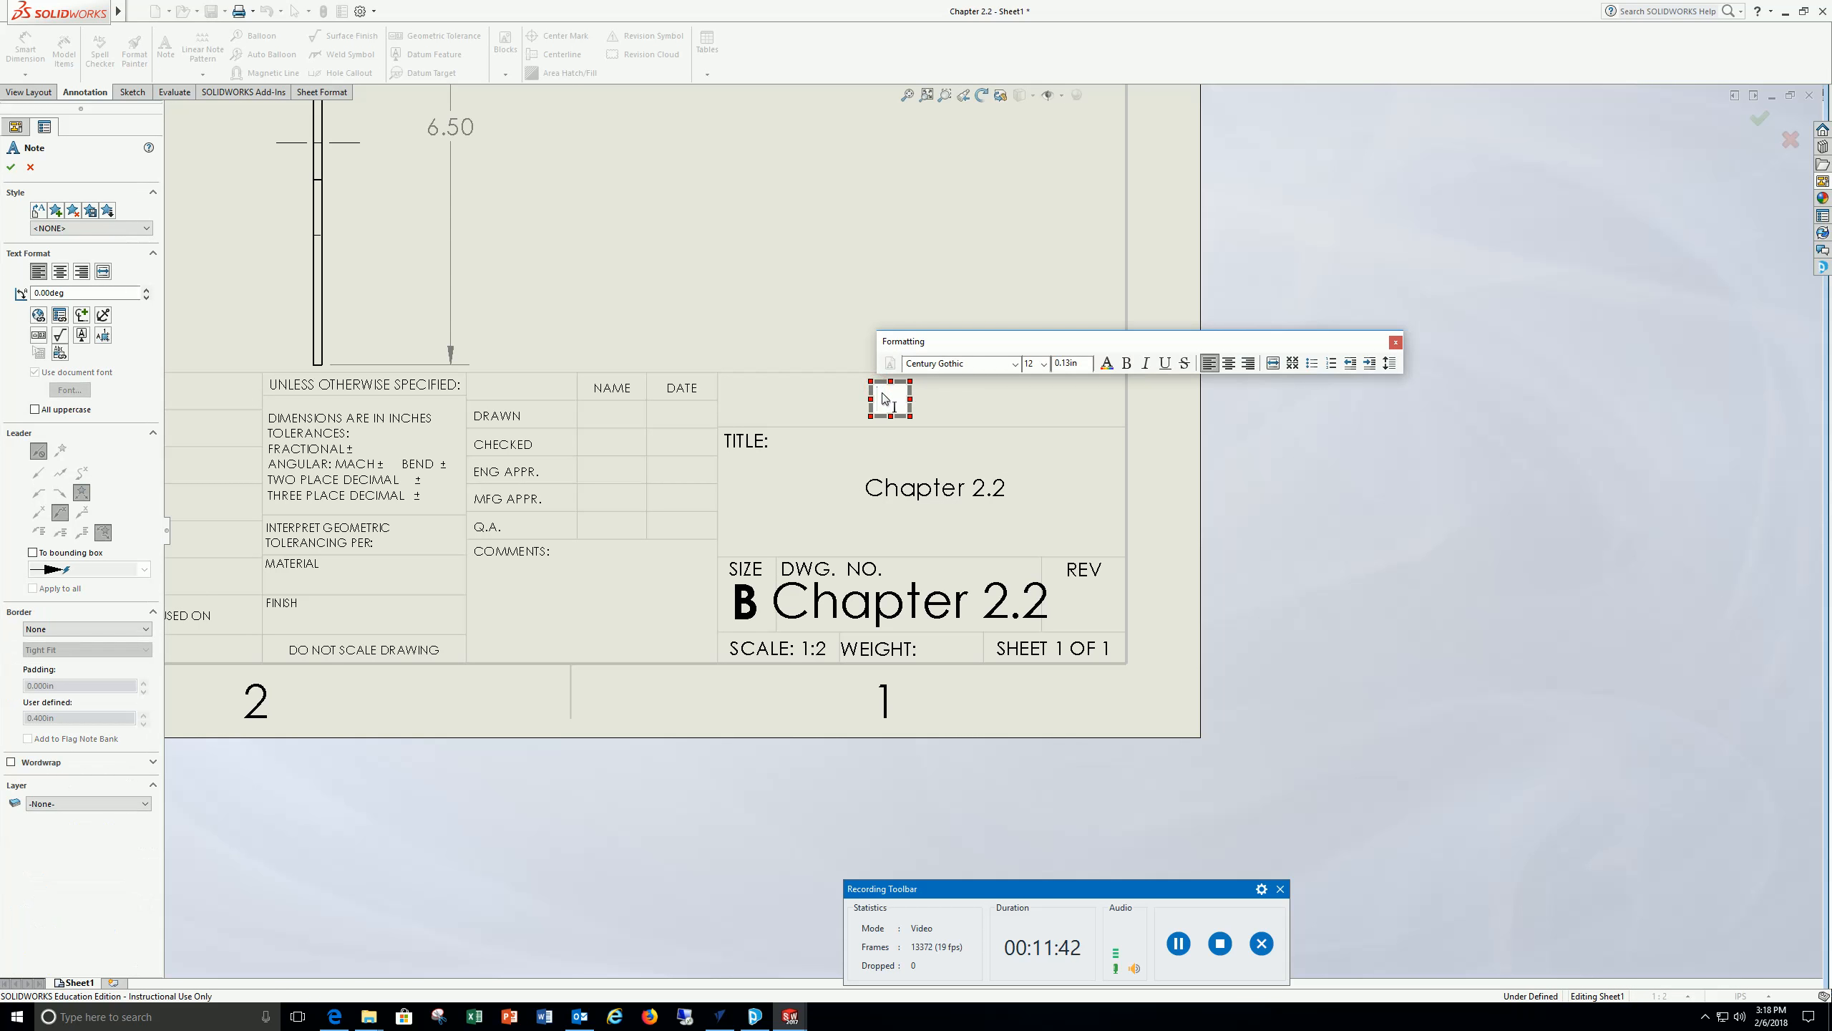
type("Your")
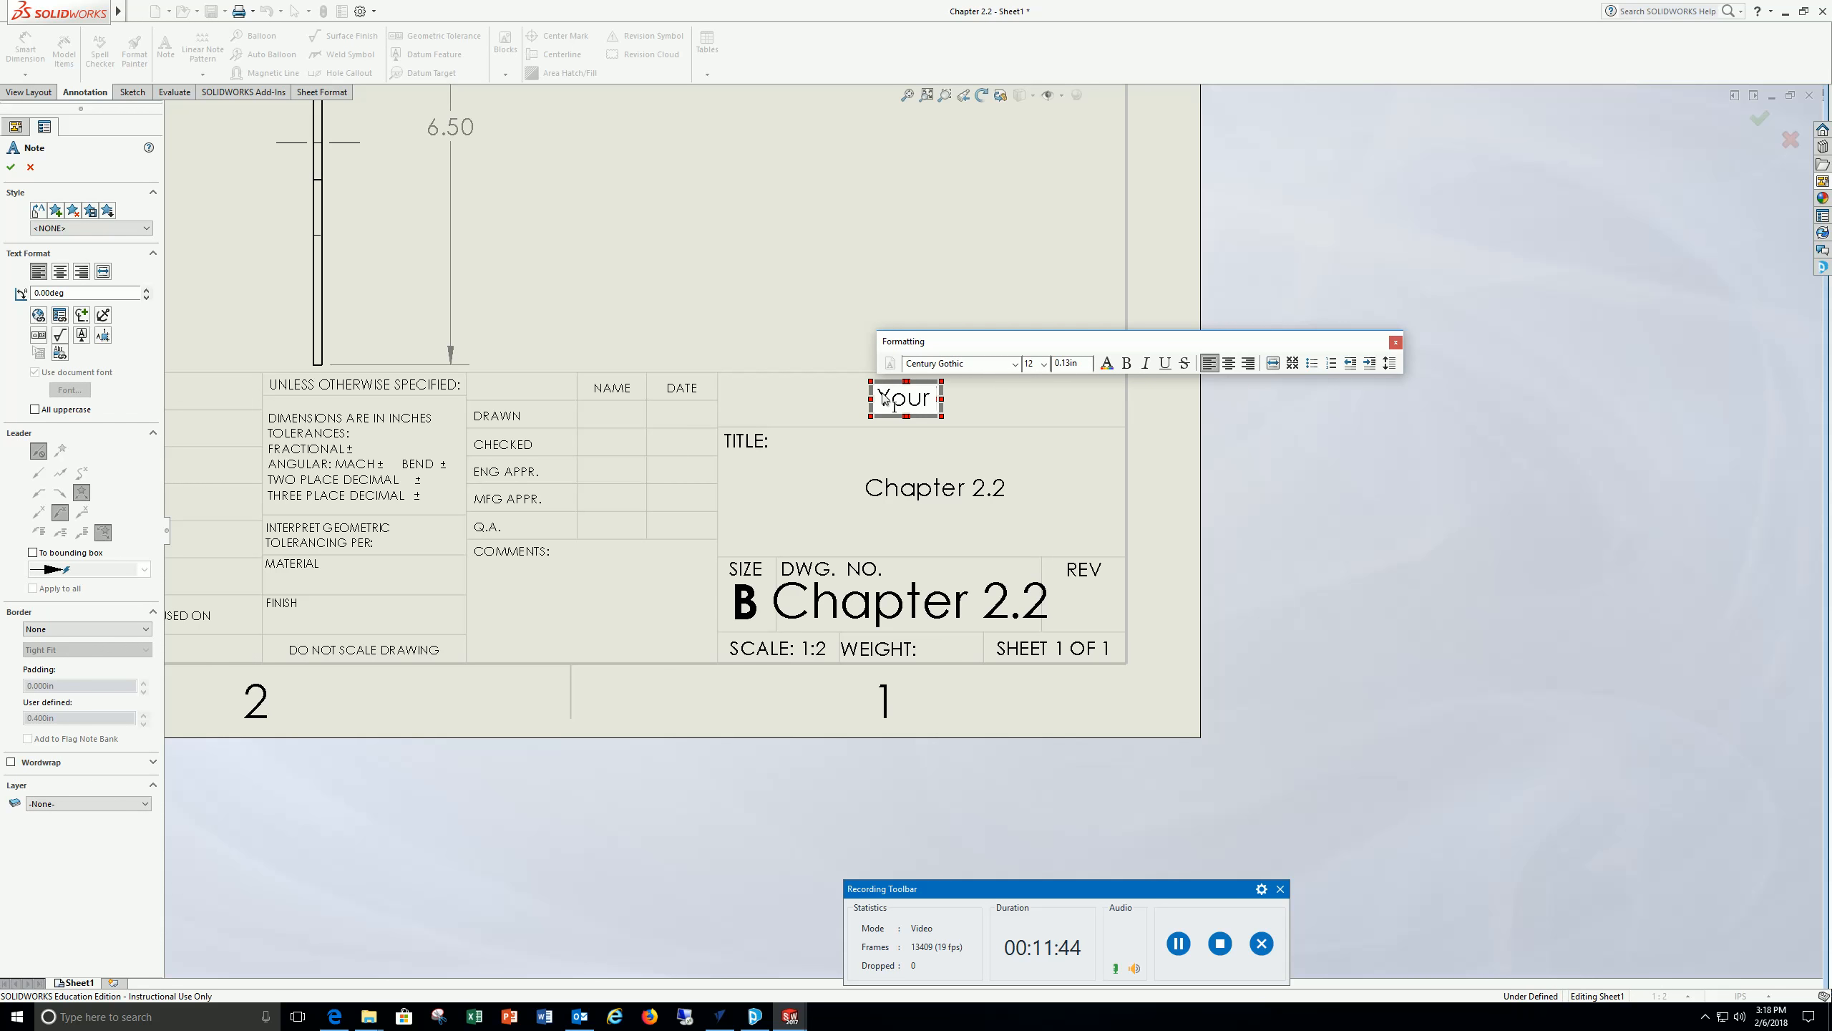
type(" Name")
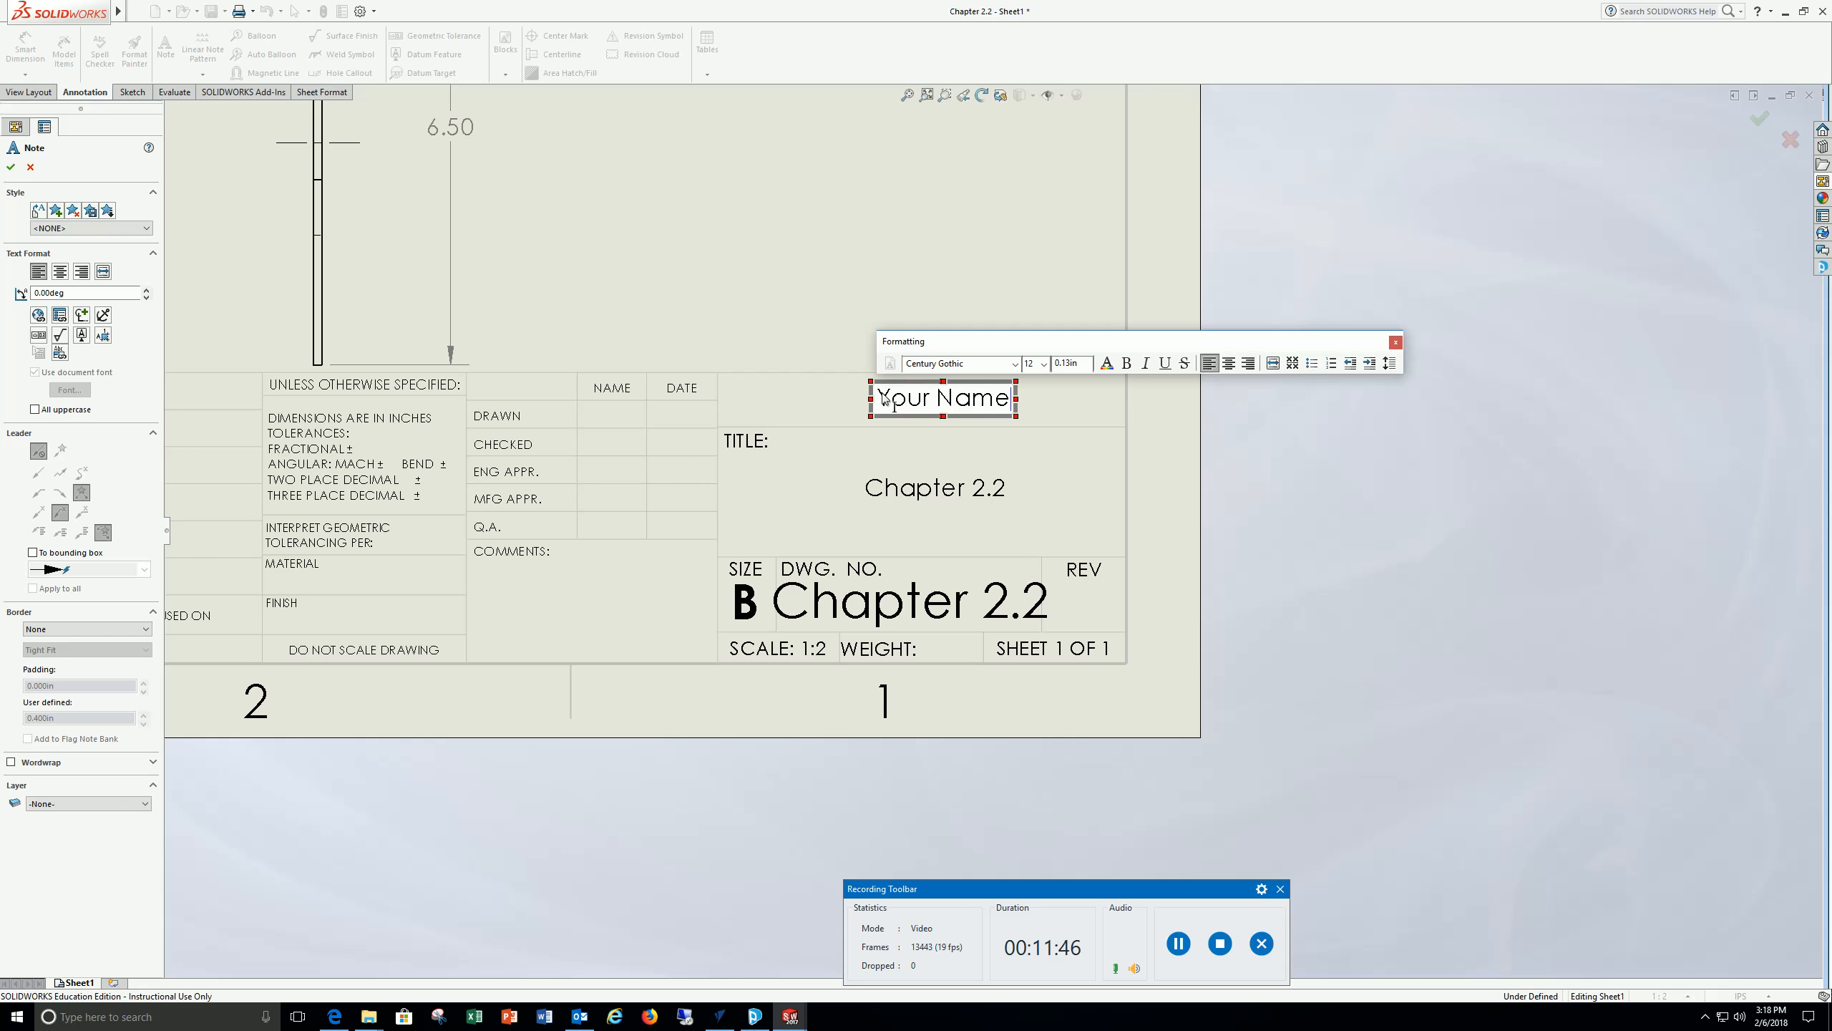
left_click(18, 166)
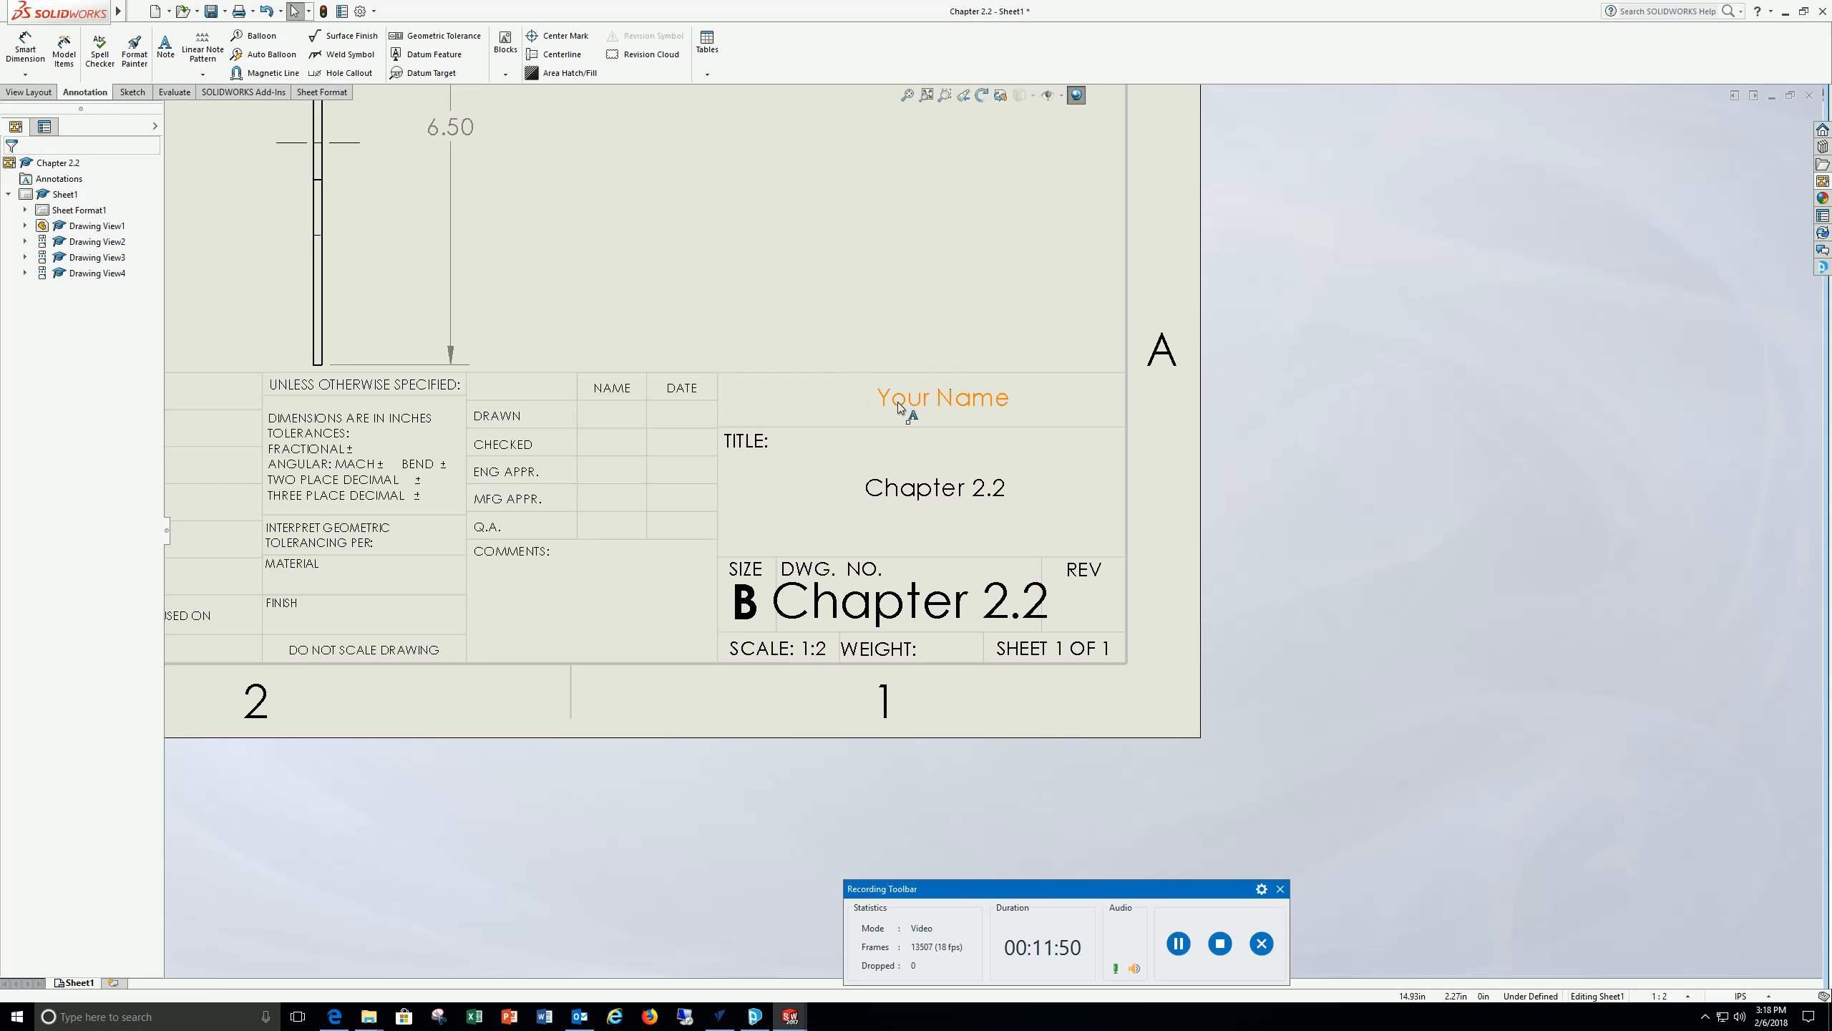
Shift the "Your Name" and "Chapter 2.2" notes slightly left so they line up centred in their title block cells
right_click(944, 279)
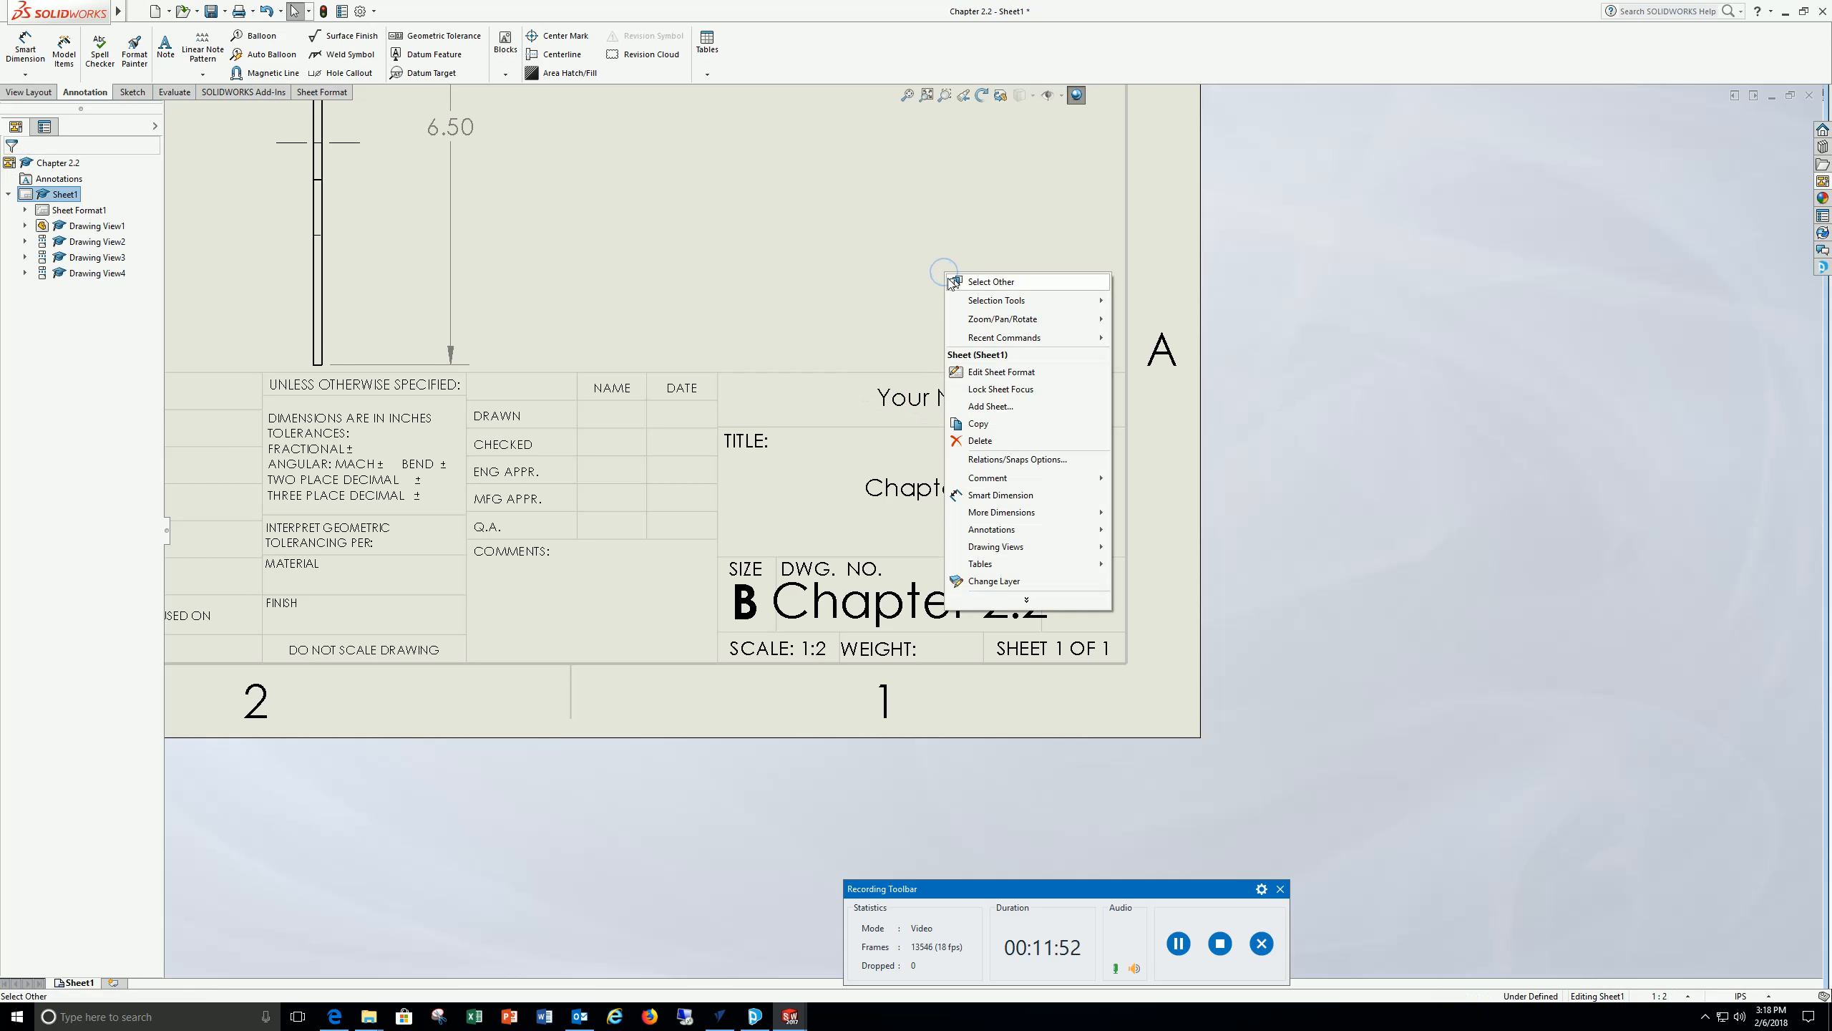
key("Escape")
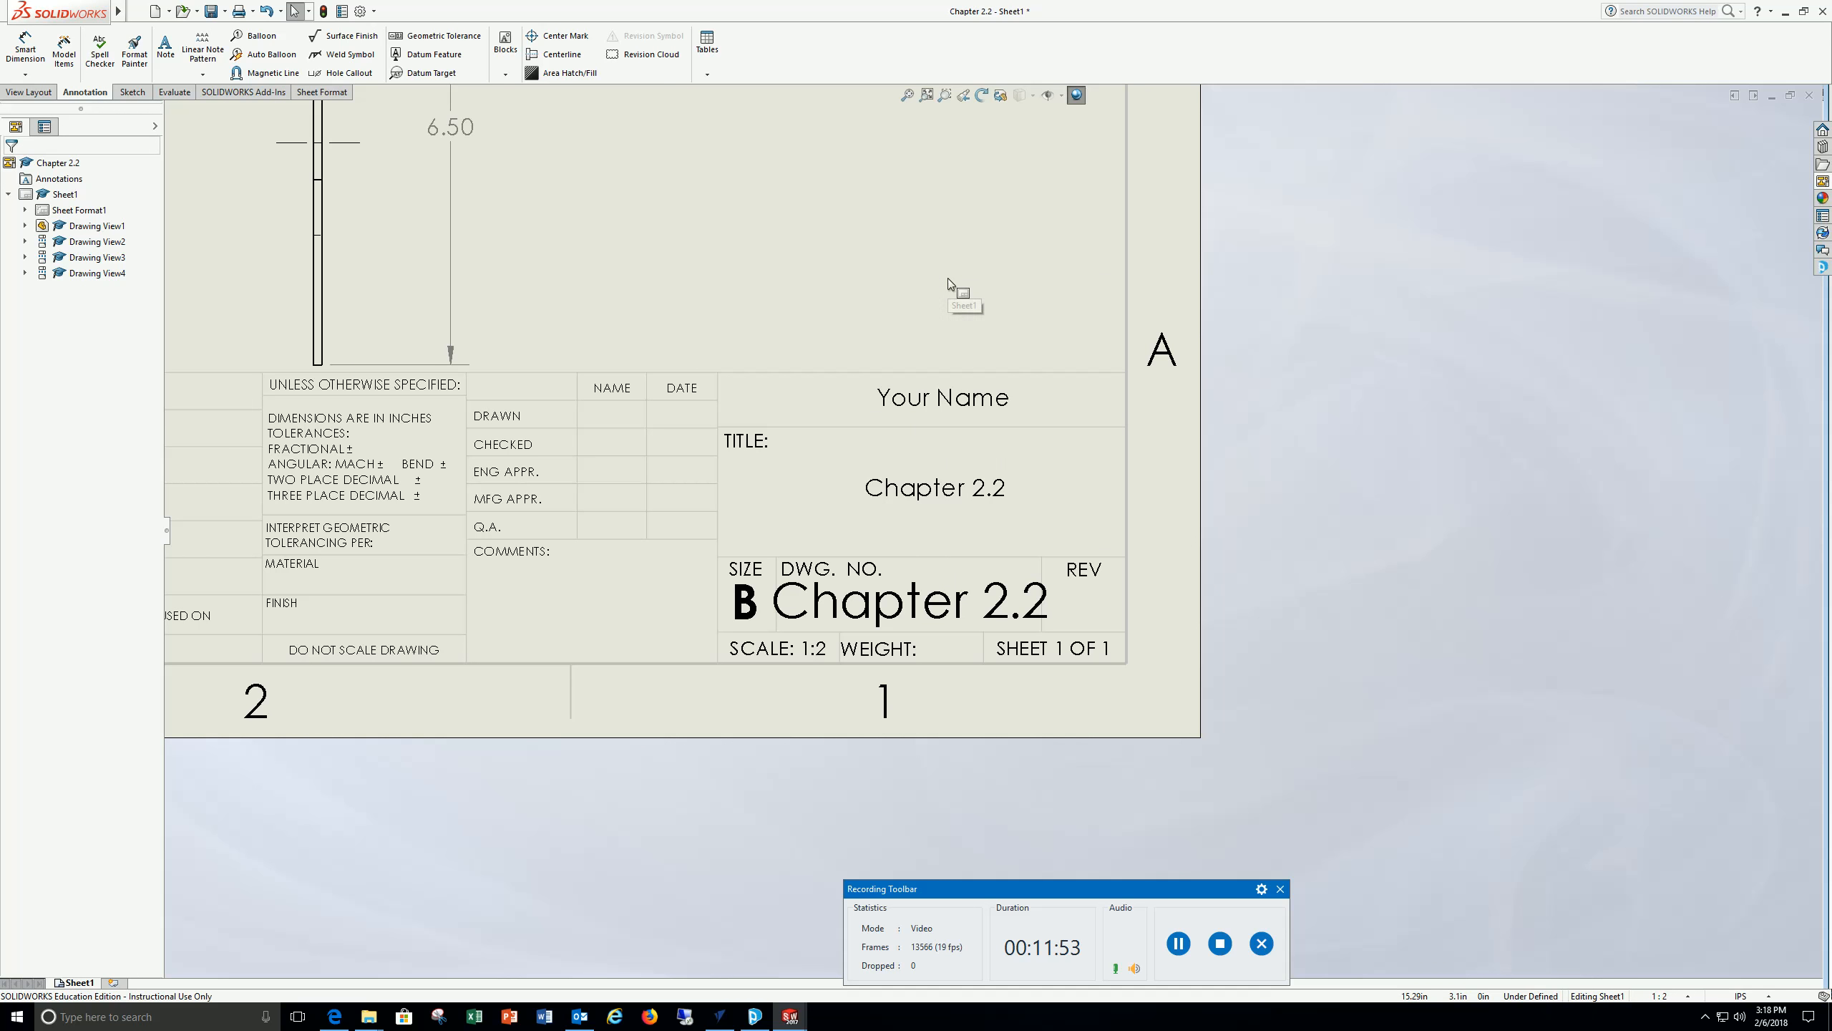
left_click(978, 397)
left_click_drag(952, 395, 956, 396)
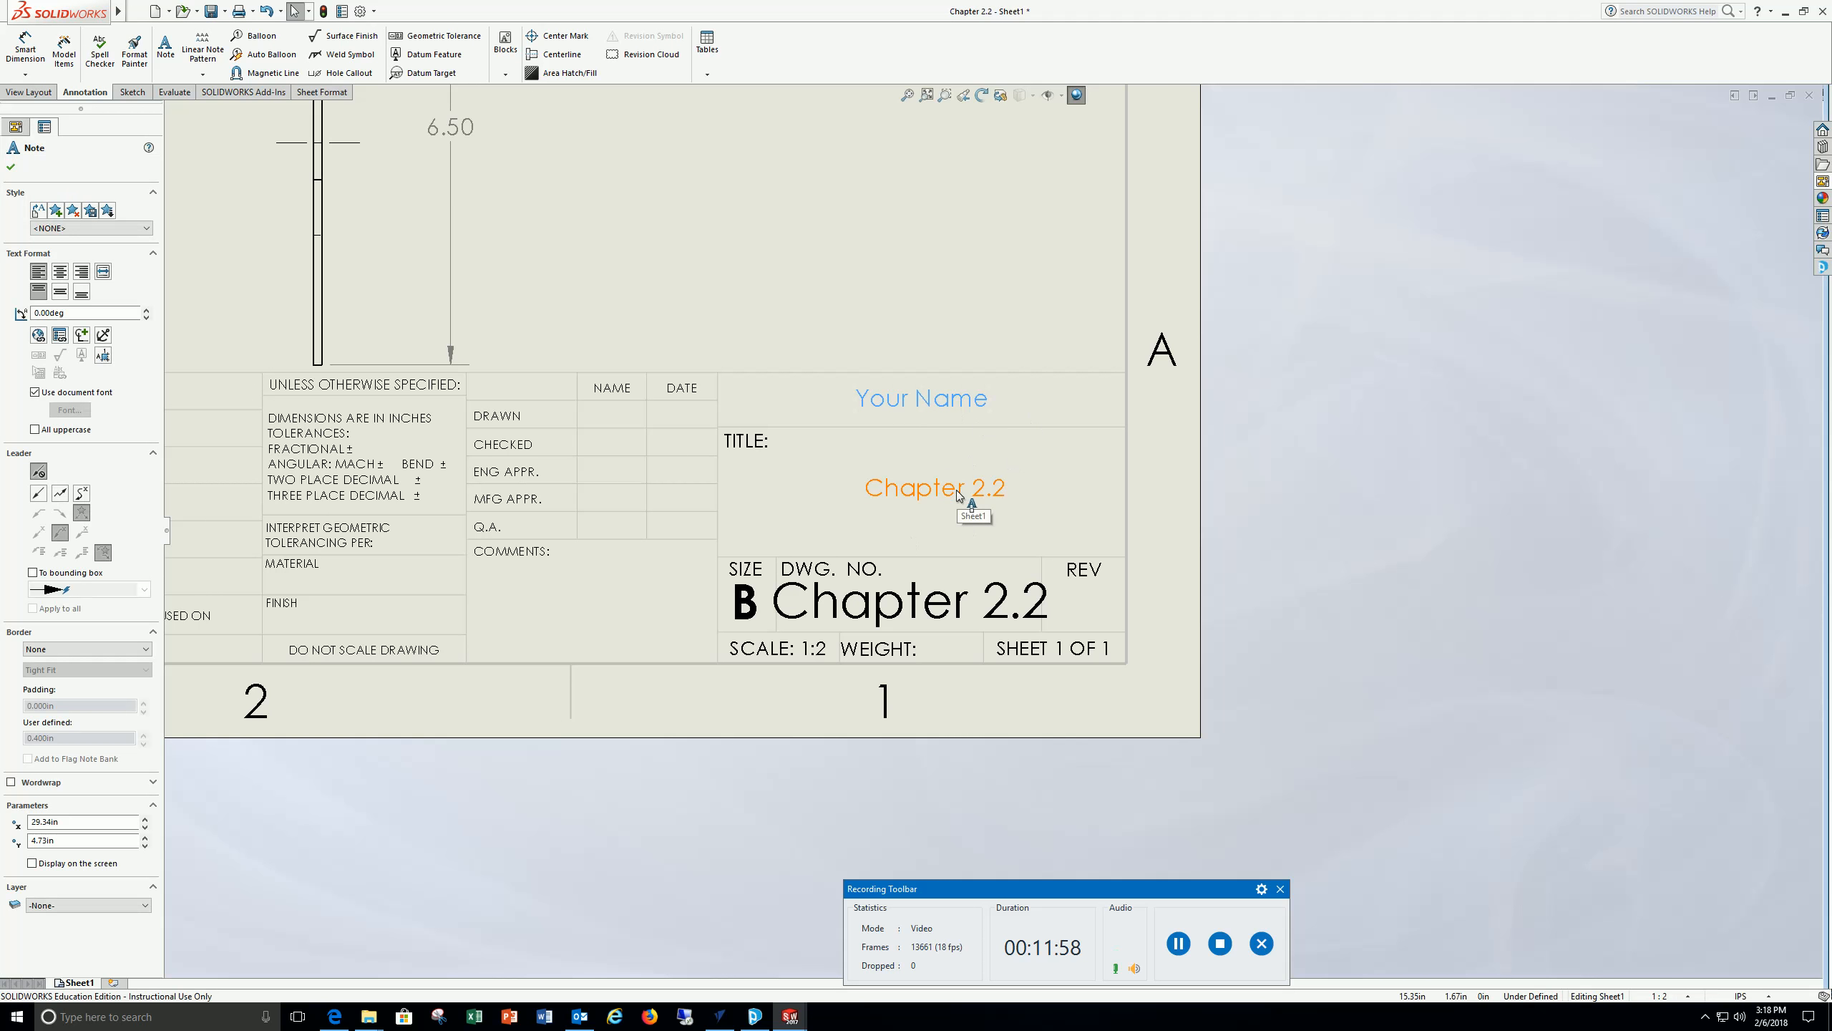
left_click_drag(956, 490, 941, 489)
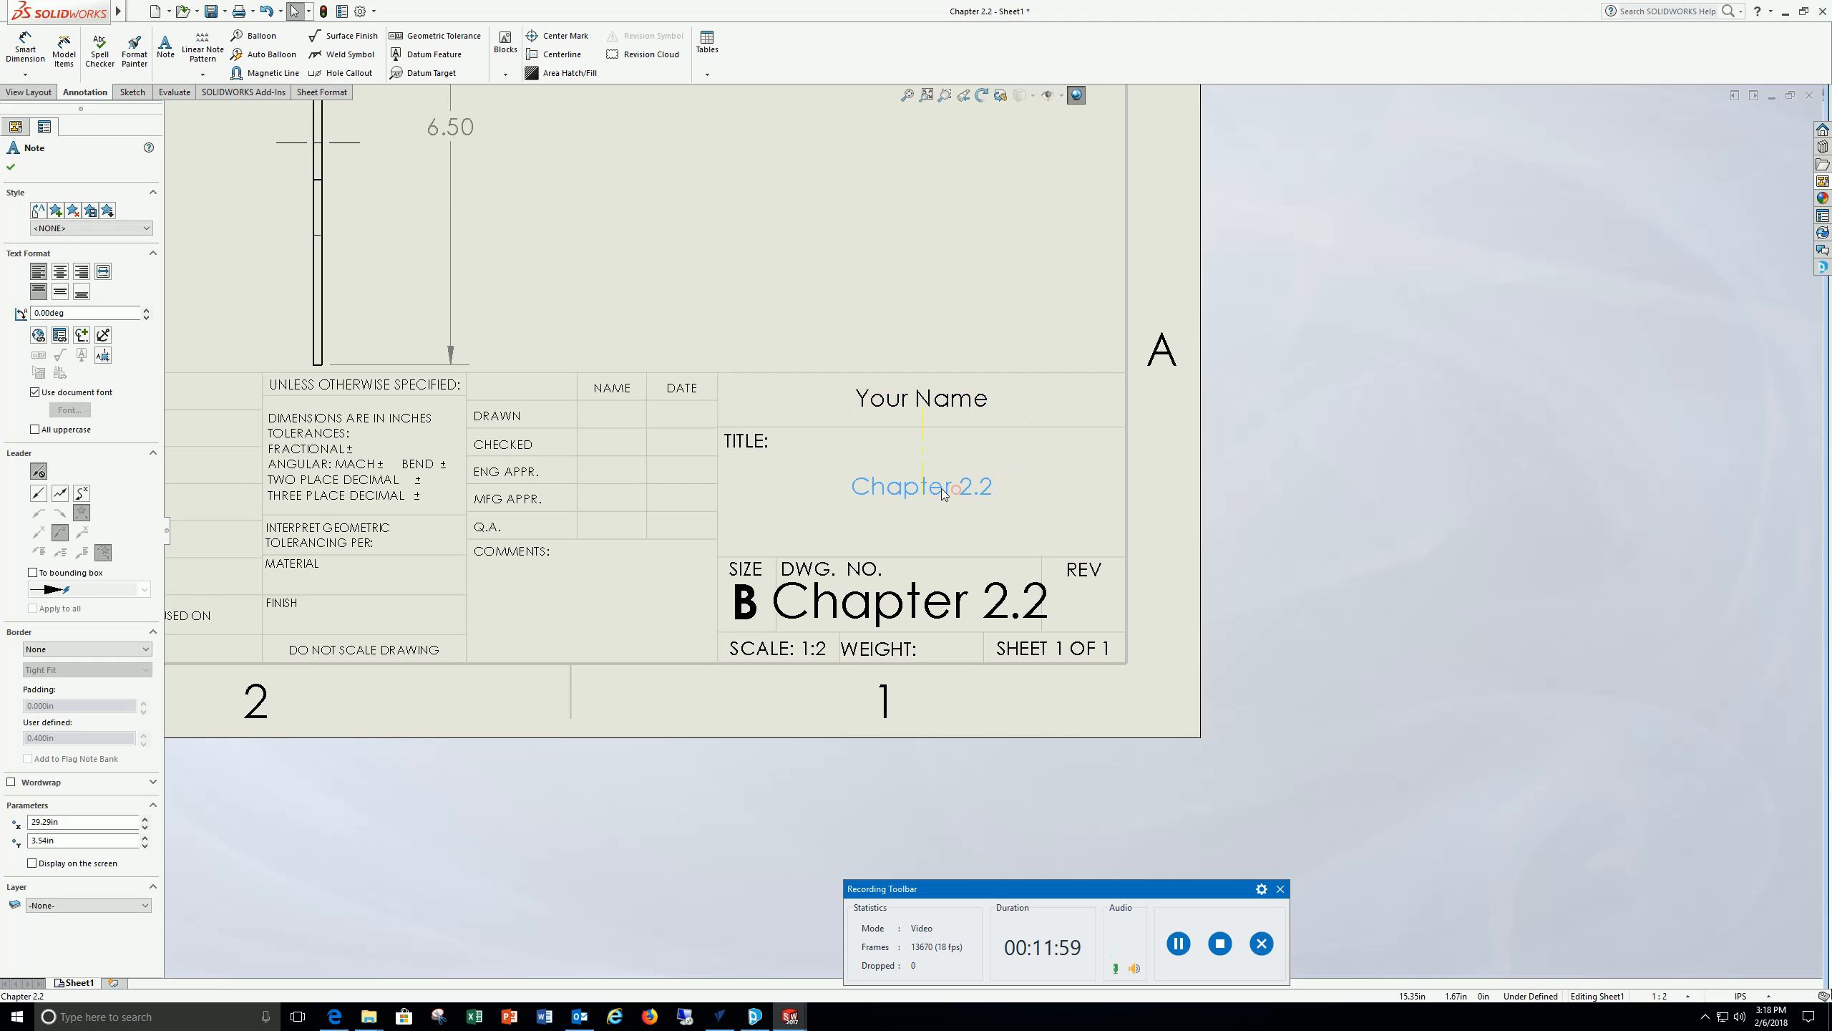
left_click(1310, 497)
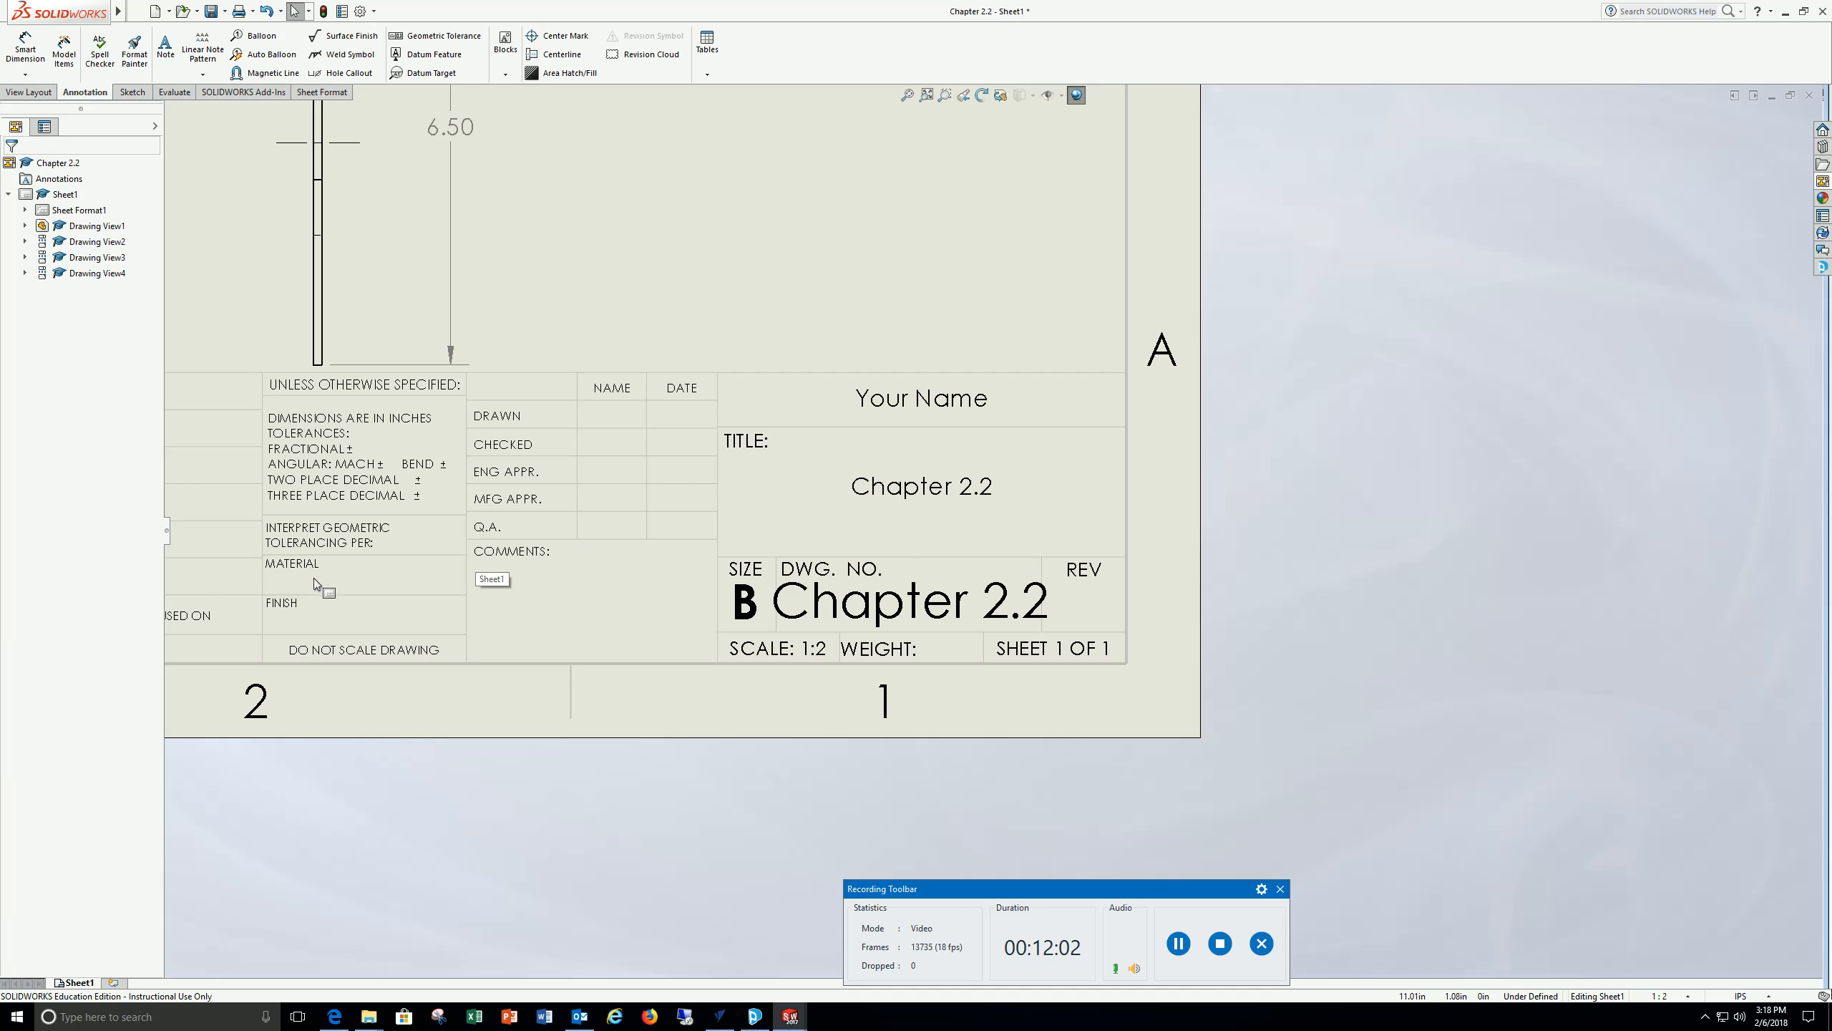
Add a note reading "C.S." in the MATERIAL cell of the title block
left_click(165, 45)
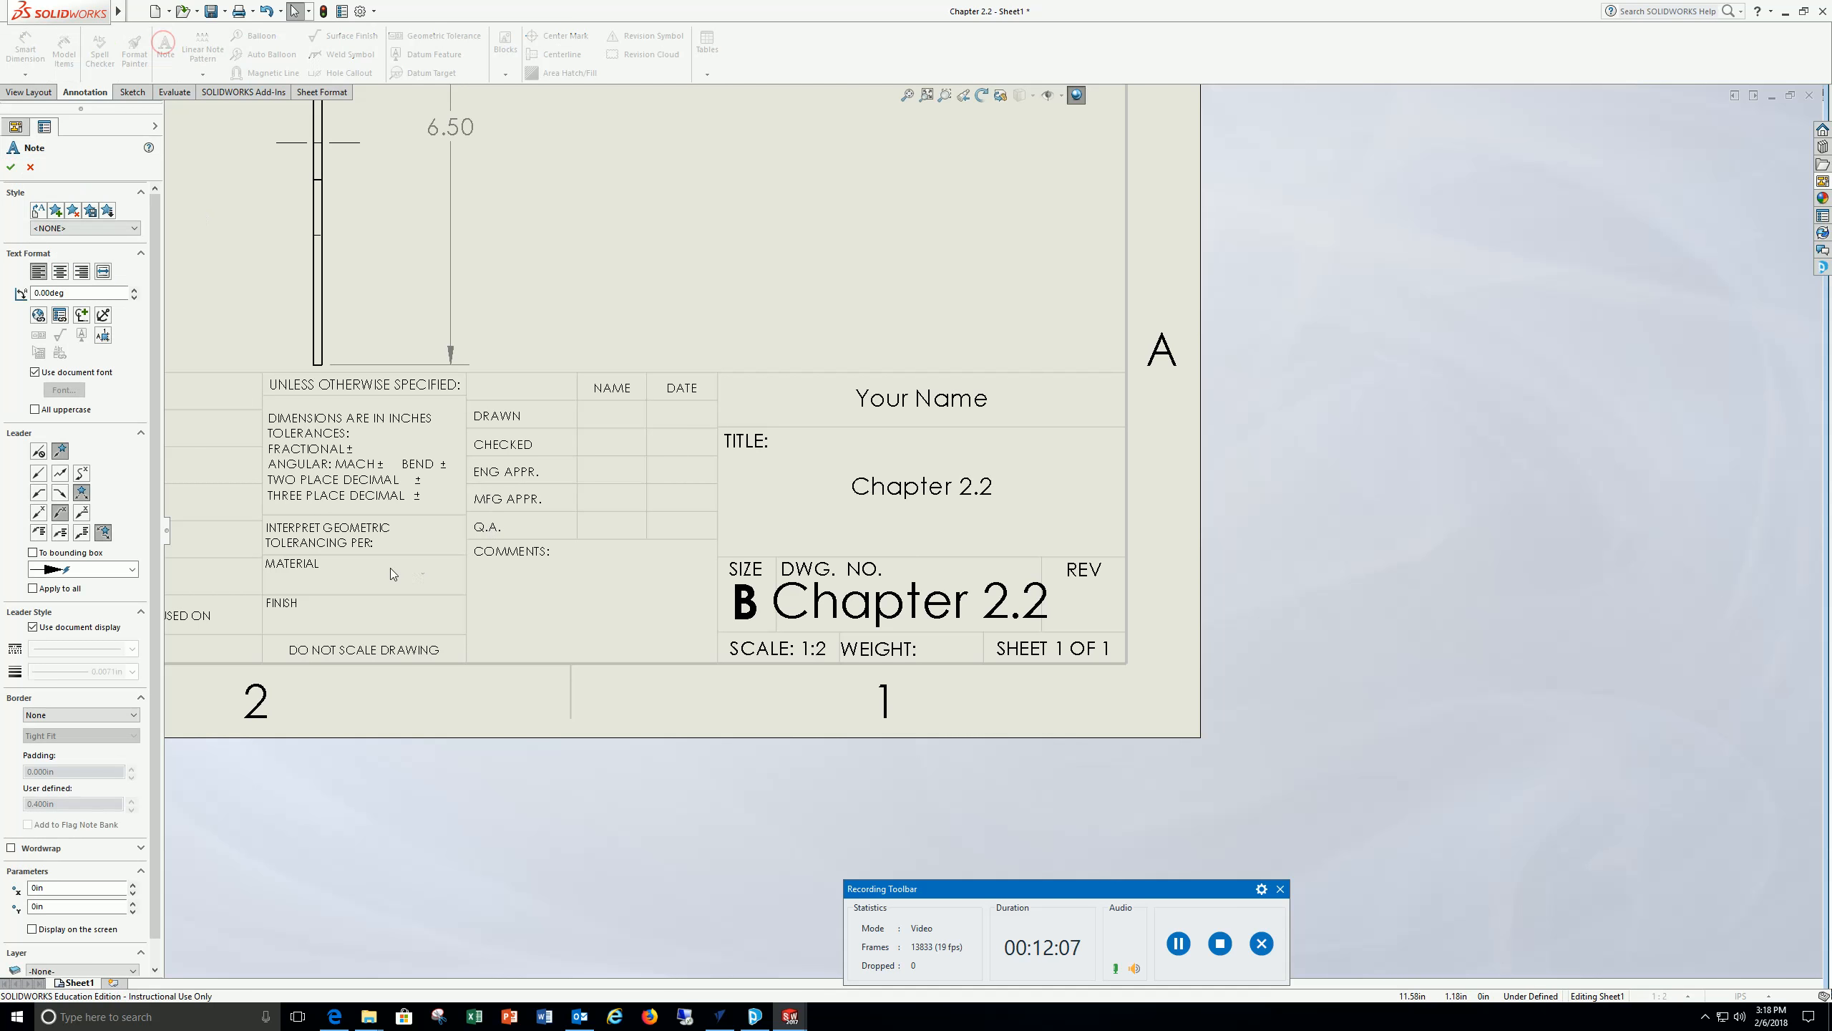
left_click(326, 576)
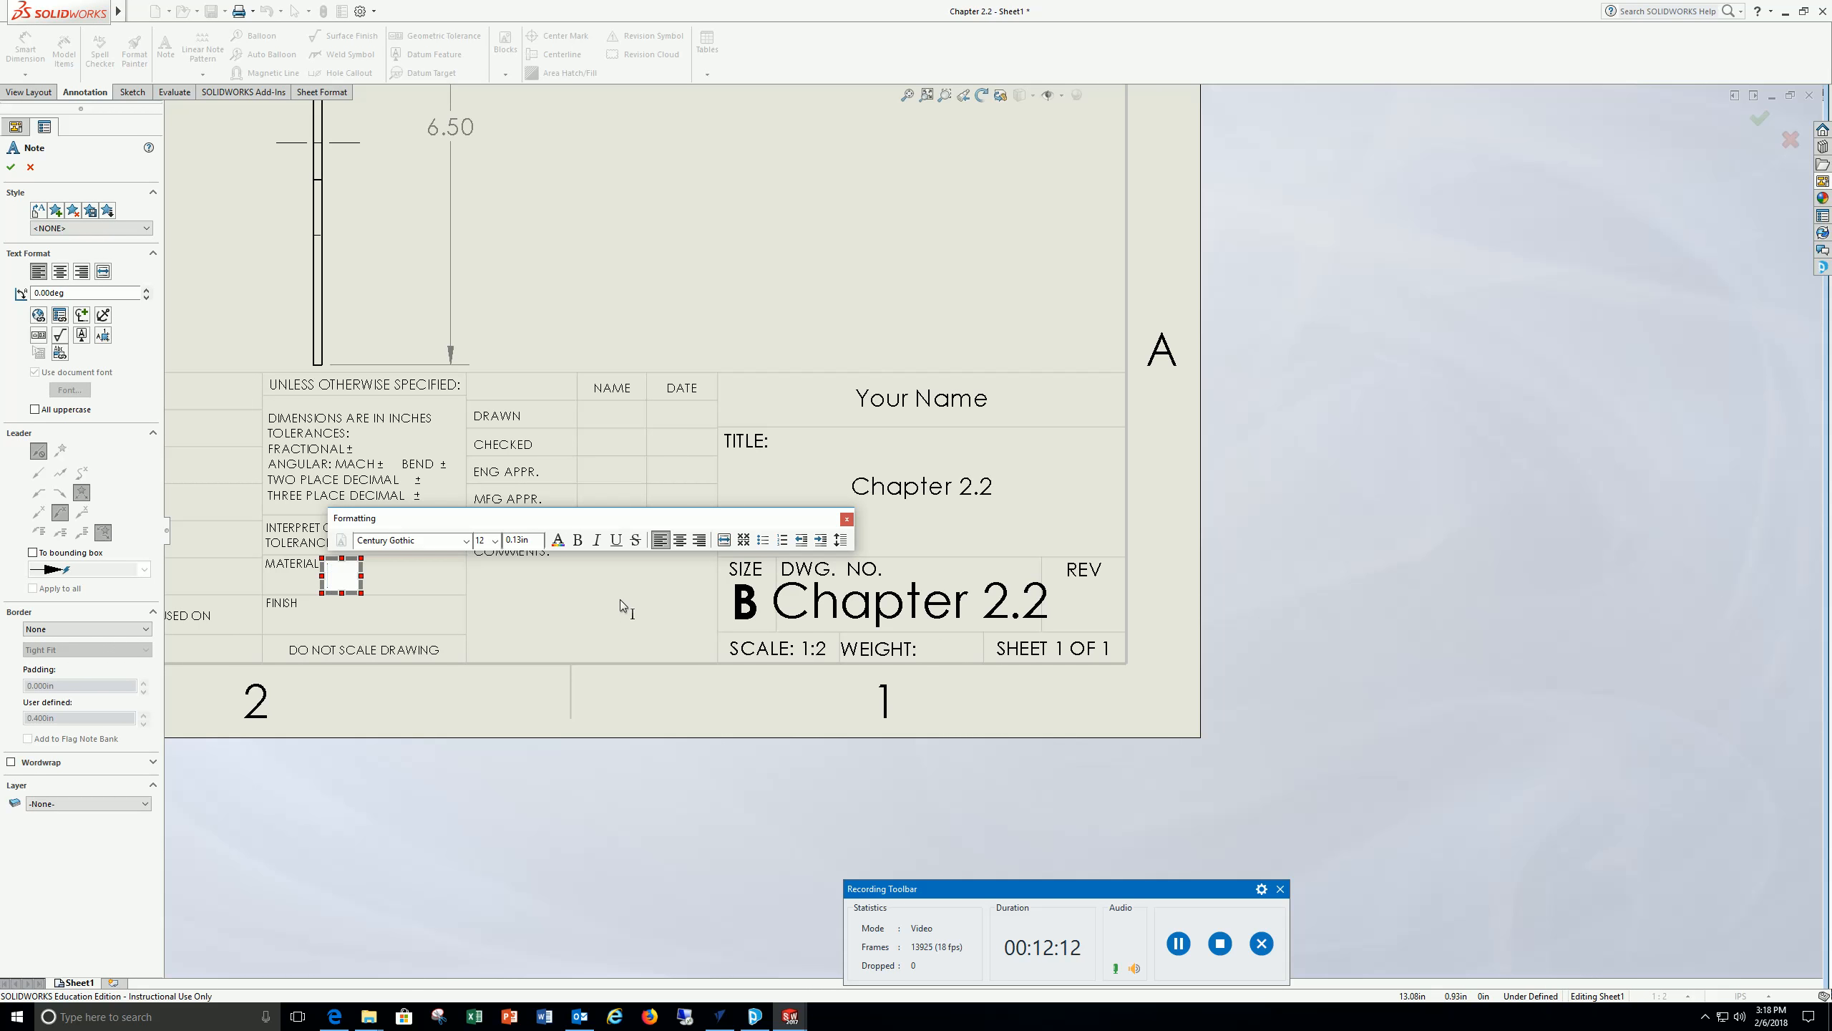
type("C.S.")
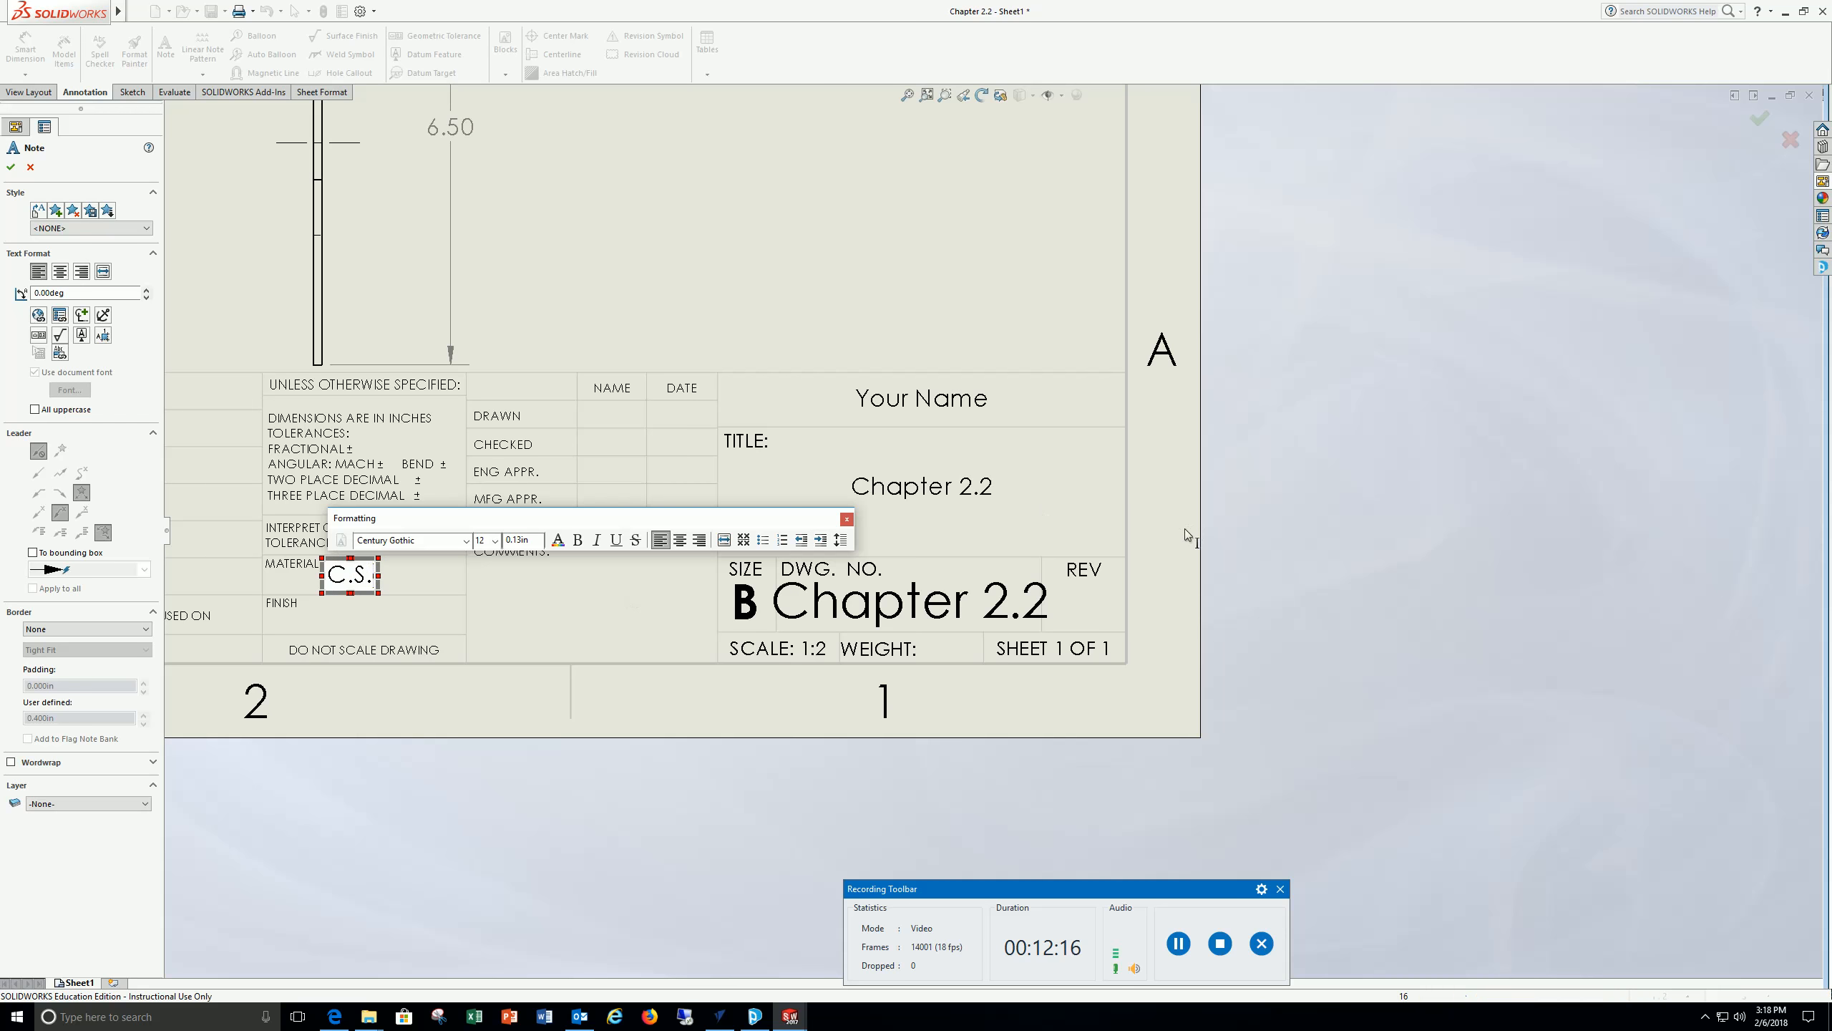
left_click(10, 167)
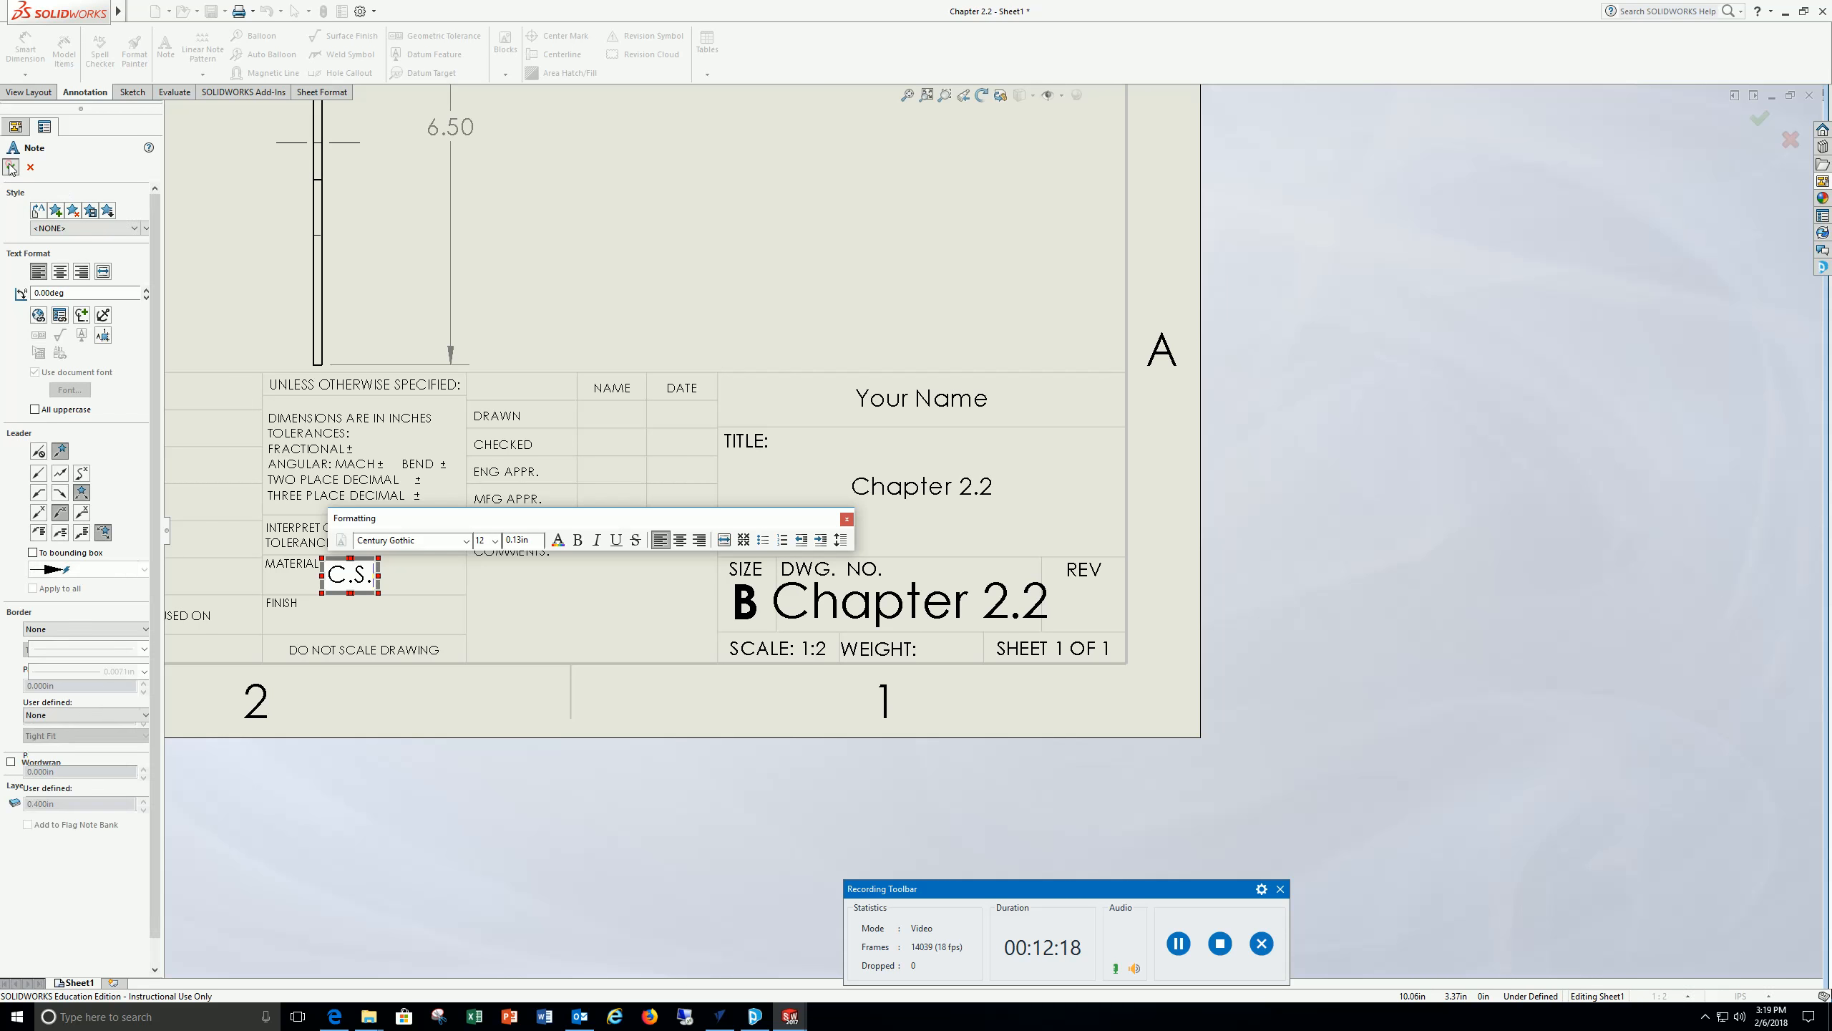
scroll(433, 454, "down", 1)
scroll(606, 491, "up", 3)
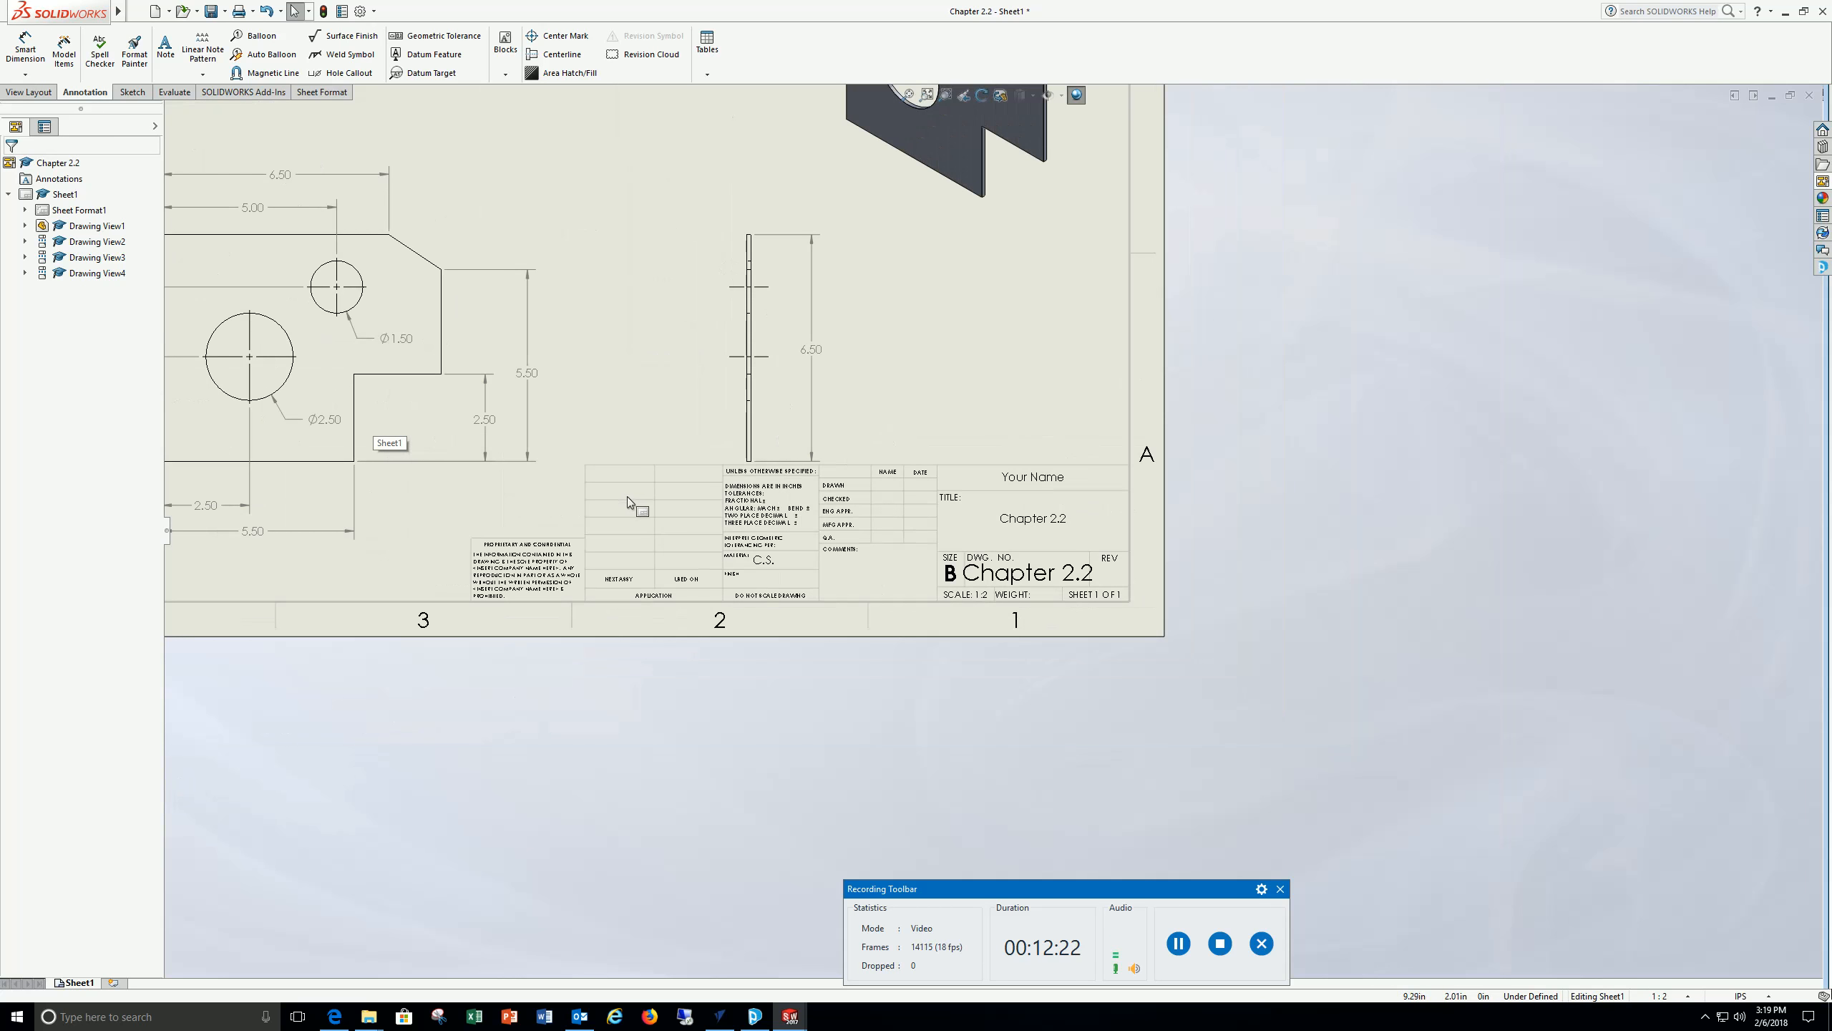
middle_click_drag(693, 470, 969, 674, "ctrl")
scroll(882, 616, "down", 1)
mouse_move(881, 616)
middle_mouse_down()
mouse_move(864, 533)
mouse_move(971, 630)
middle_mouse_up()
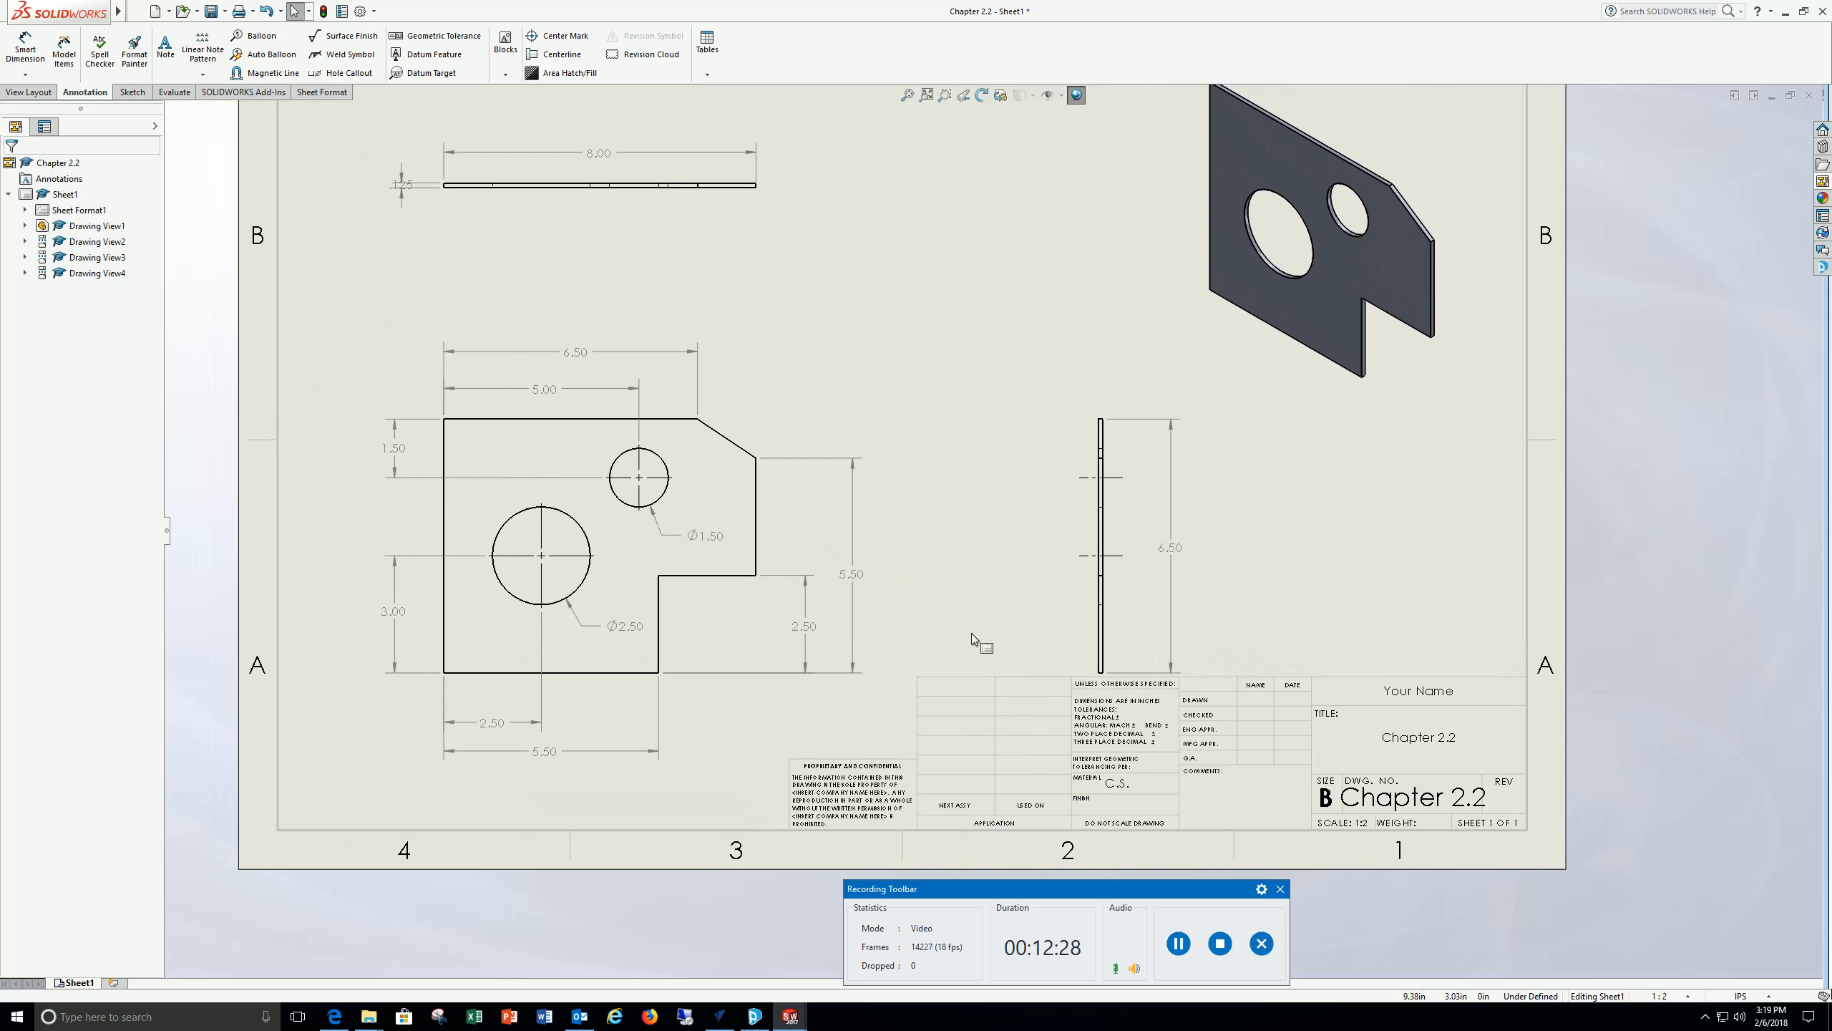